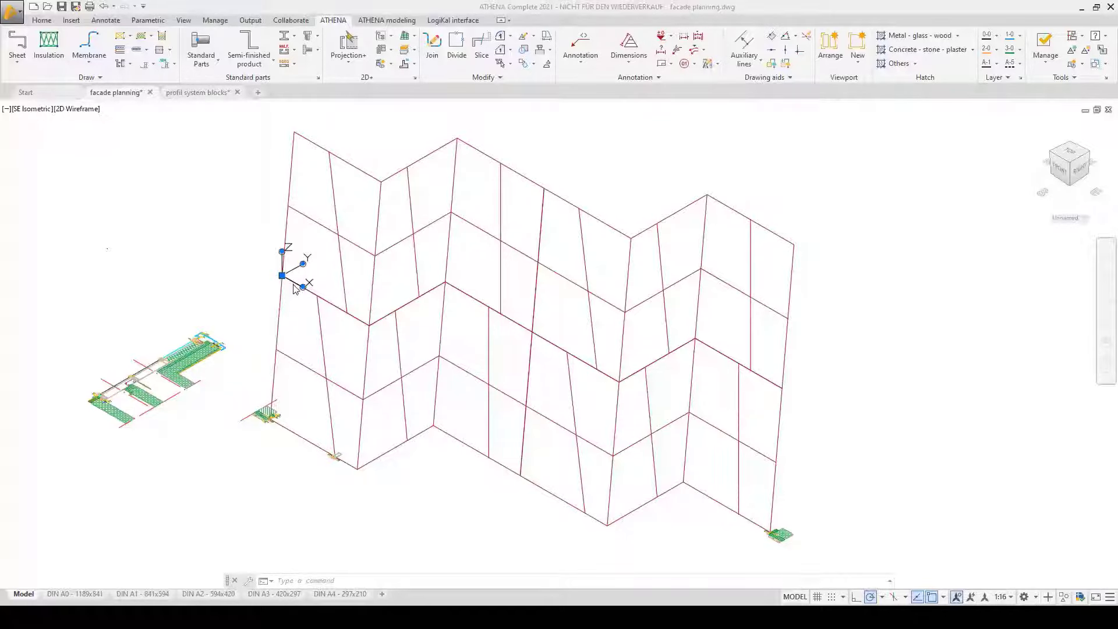
Switch to top view and zoom into the left facade section and its profile details.
{"action": "left_click", "coordinate": [1070, 154]}
{"action": "left_click", "coordinate": [1070, 154]}
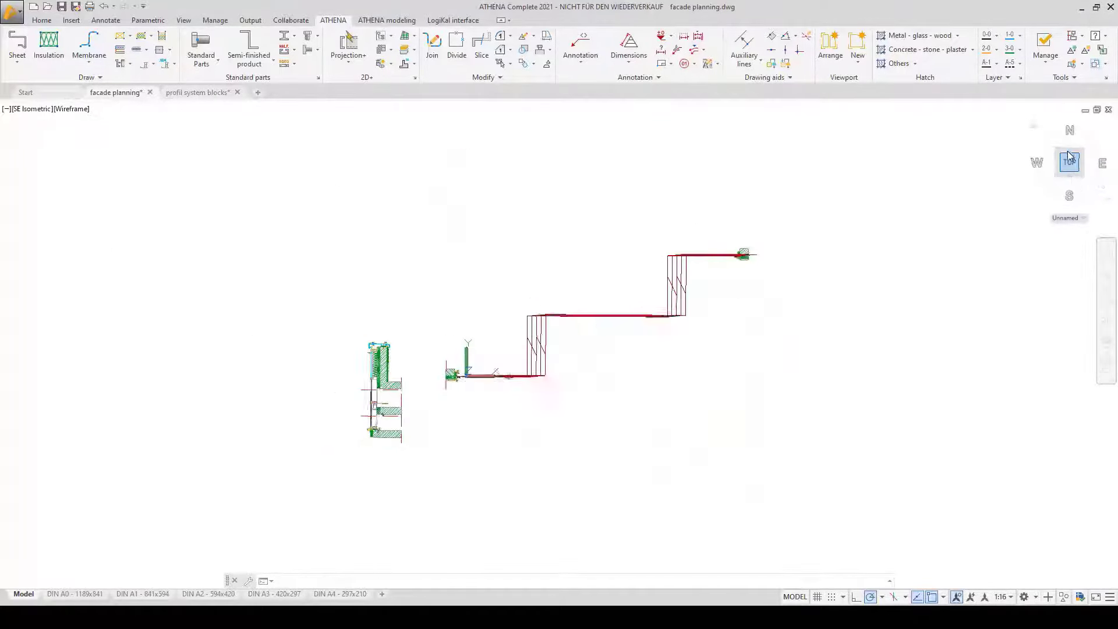
{"action": "left_click", "coordinate": [1105, 300]}
{"action": "left_click", "coordinate": [356, 339]}
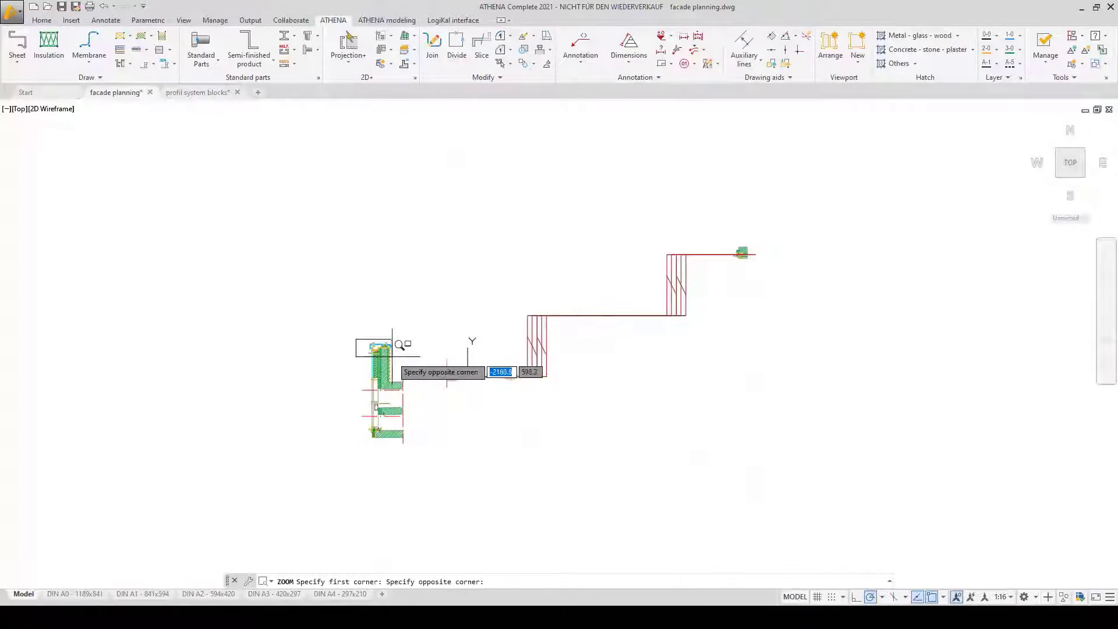
{"action": "left_click", "coordinate": [398, 354]}
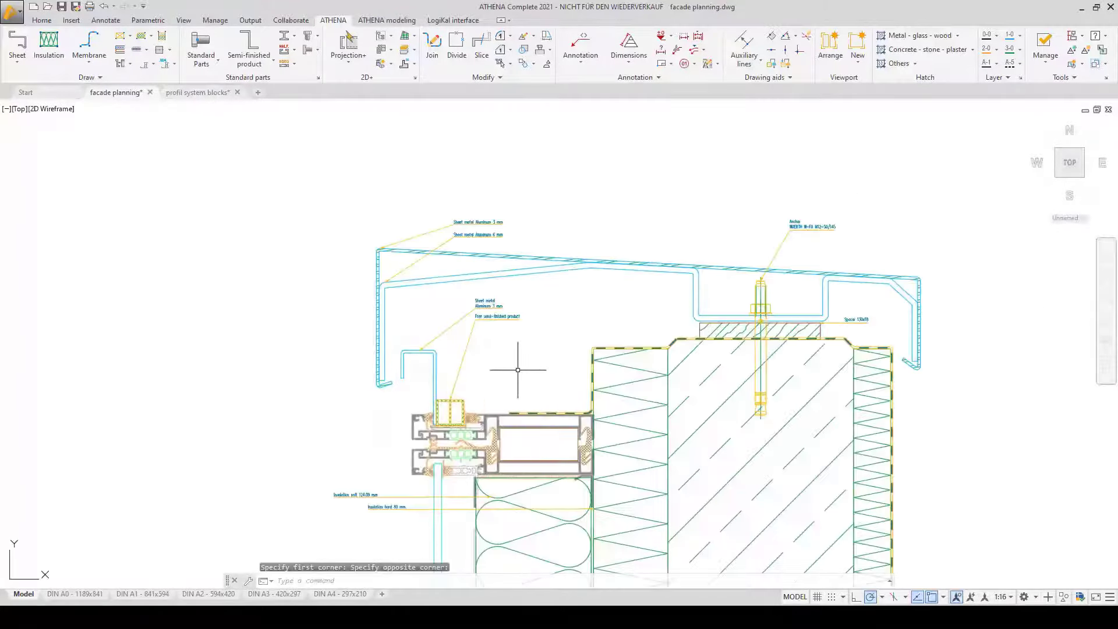
{"action": "scroll", "coordinate": [492, 210], "scroll_direction": "up", "scroll_amount": 3}
{"action": "scroll", "coordinate": [314, 199], "scroll_direction": "down", "scroll_amount": 5}
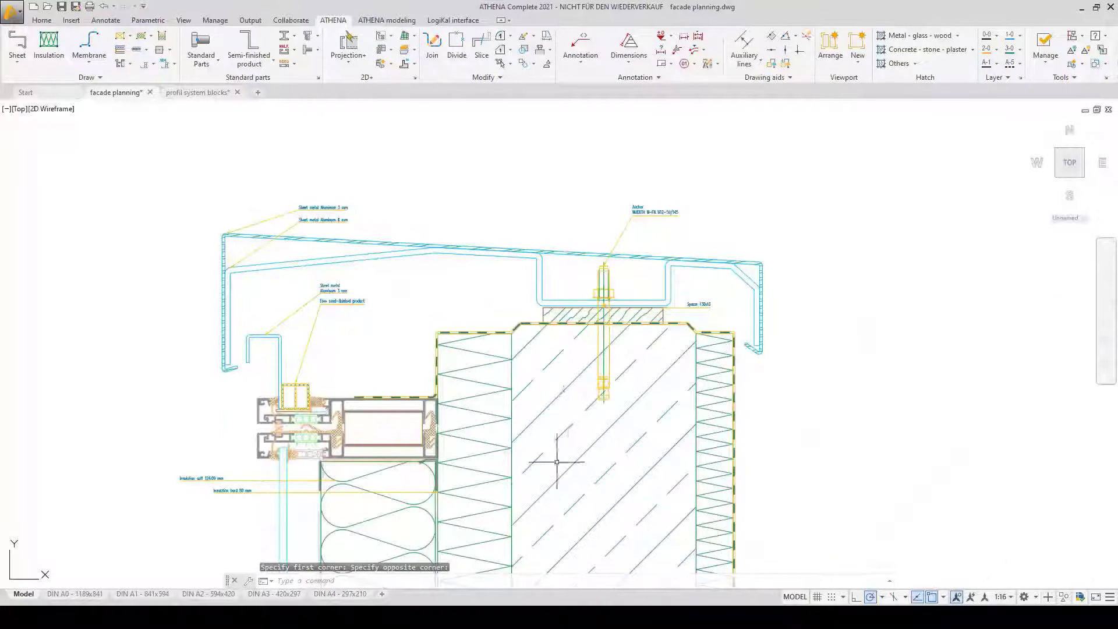
{"action": "scroll", "coordinate": [559, 460], "scroll_direction": "up", "scroll_amount": 5}
{"action": "scroll", "coordinate": [435, 378], "scroll_direction": "down", "scroll_amount": 3}
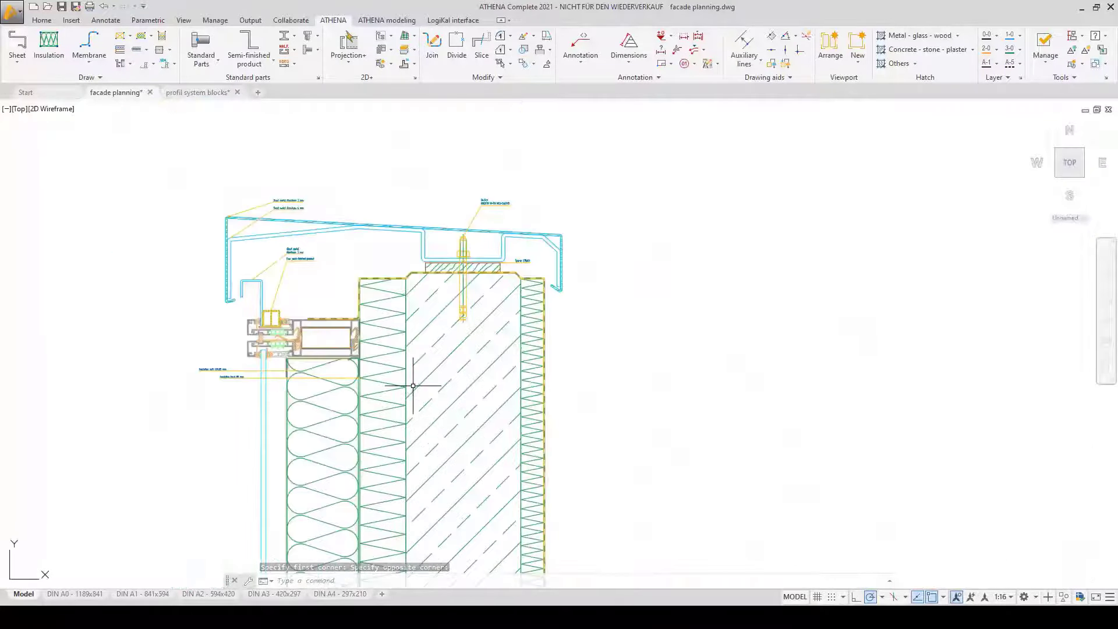
{"action": "scroll", "coordinate": [399, 240], "scroll_direction": "down", "scroll_amount": 5}
{"action": "type", "text": "z"}
{"action": "key", "text": "Return"}
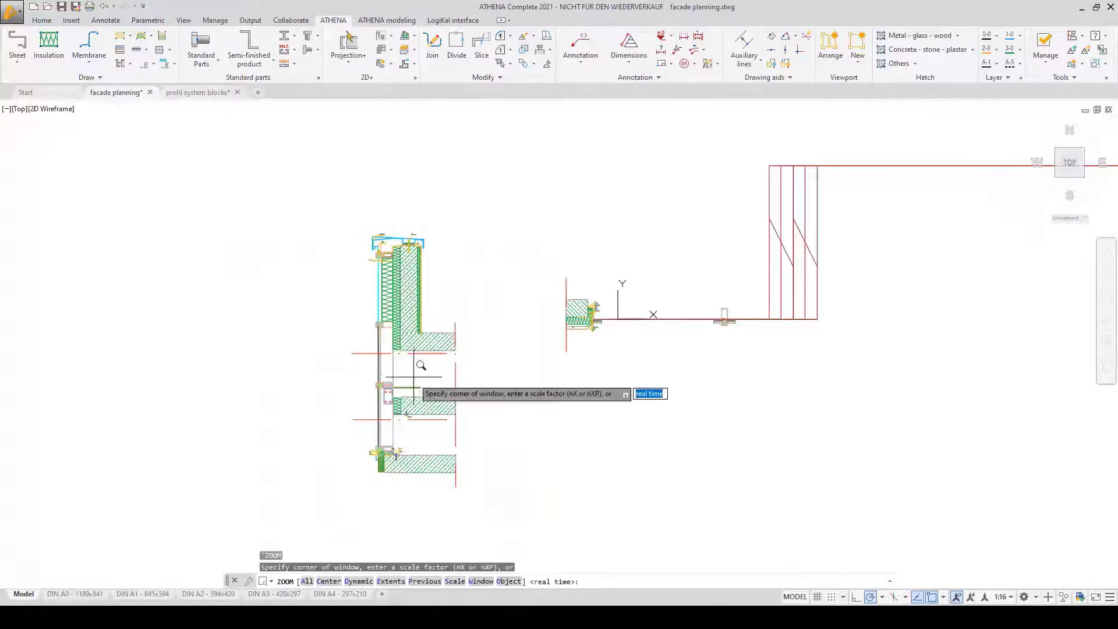
{"action": "left_click", "coordinate": [363, 442]}
{"action": "left_click", "coordinate": [401, 460]}
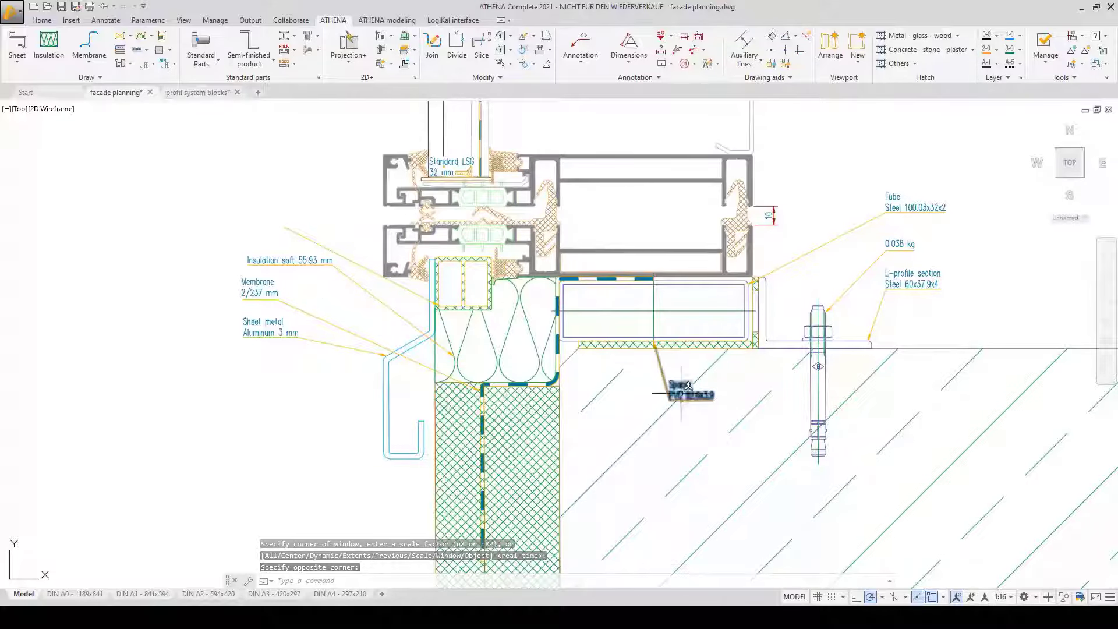
{"action": "scroll", "coordinate": [297, 416], "scroll_direction": "down", "scroll_amount": 5}
{"action": "mouse_move", "coordinate": [524, 378]}
{"action": "middle_mouse_down"}
{"action": "mouse_move", "coordinate": [554, 316]}
{"action": "mouse_move", "coordinate": [494, 435]}
{"action": "middle_mouse_up"}
{"action": "type", "text": "z"}
{"action": "key", "text": "Return"}
{"action": "left_click", "coordinate": [597, 197]}
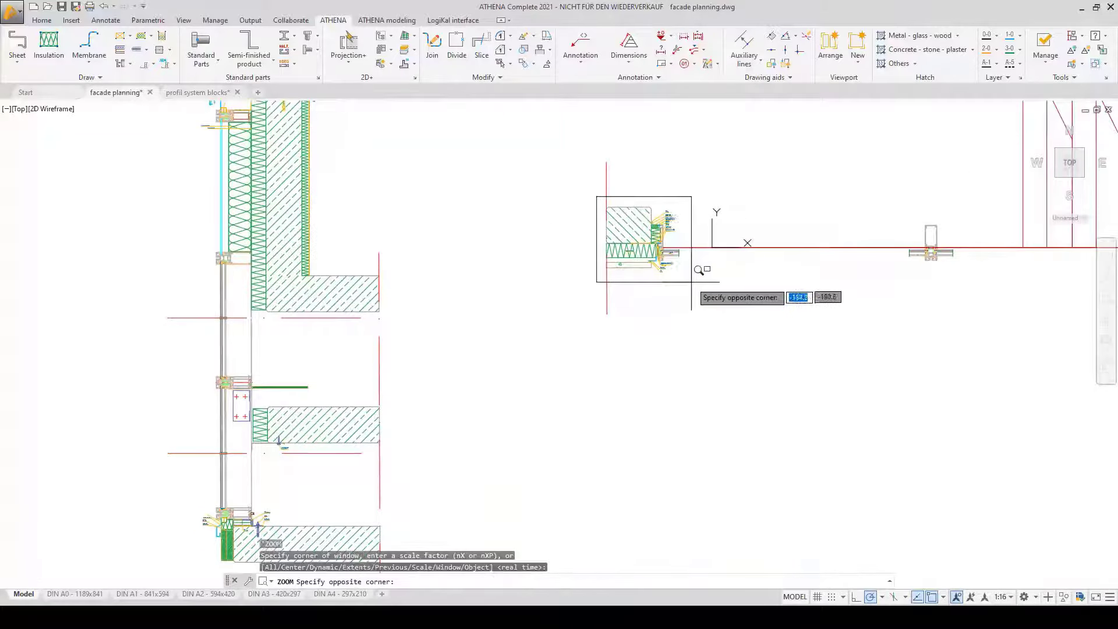
{"action": "left_click", "coordinate": [703, 275]}
{"action": "key", "text": "Return"}
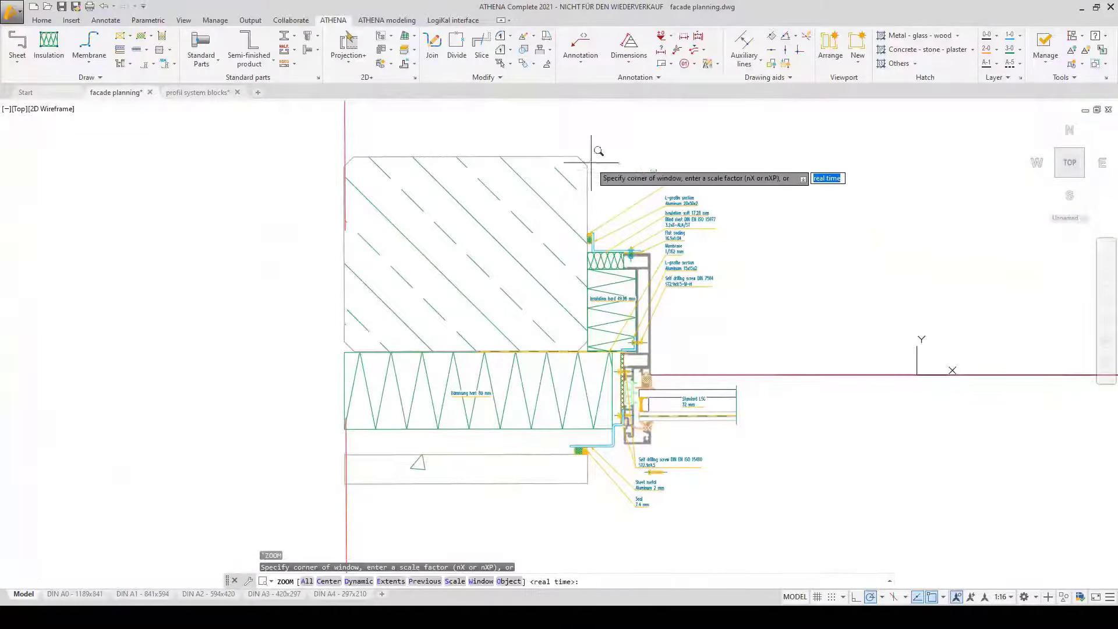
{"action": "left_click", "coordinate": [557, 142]}
{"action": "left_click", "coordinate": [734, 414]}
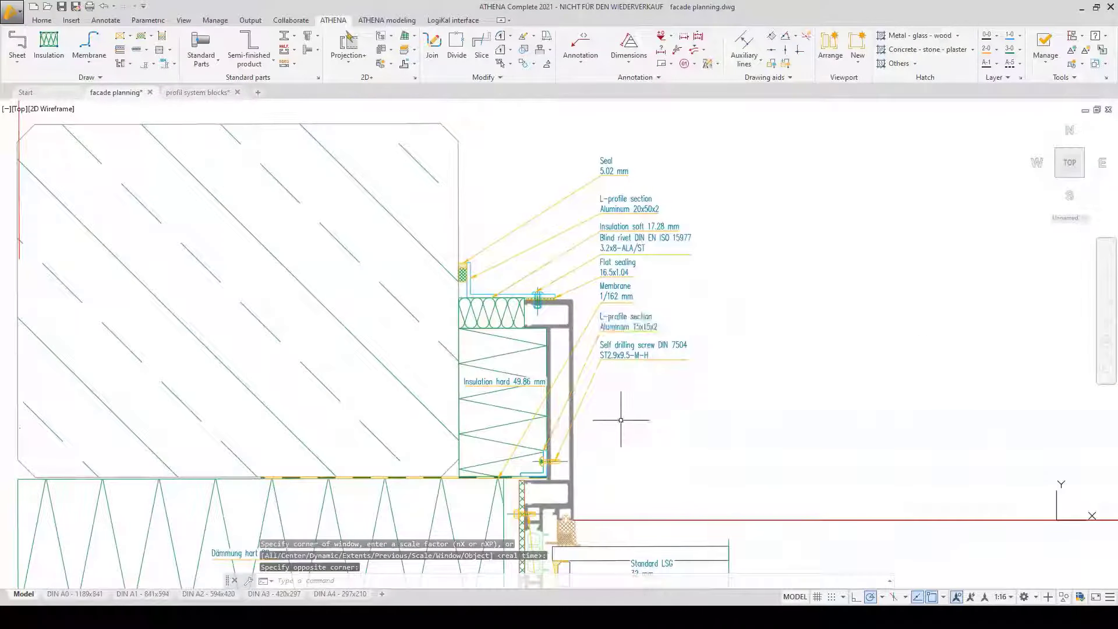
Pan along the facade profiles, then return to the south-east isometric view of the facade.
{"action": "mouse_move", "coordinate": [691, 466]}
{"action": "middle_mouse_down"}
{"action": "mouse_move", "coordinate": [613, 314]}
{"action": "mouse_move", "coordinate": [614, 233]}
{"action": "mouse_move", "coordinate": [474, 220]}
{"action": "mouse_move", "coordinate": [50, 277]}
{"action": "middle_mouse_up"}
{"action": "middle_click_drag", "start_coordinate": [1013, 269], "coordinate": [180, 275]}
{"action": "scroll", "coordinate": [145, 274], "scroll_direction": "down", "scroll_amount": 2}
{"action": "scroll", "coordinate": [394, 312], "scroll_direction": "up", "scroll_amount": 2}
{"action": "mouse_move", "coordinate": [902, 280]}
{"action": "middle_mouse_down"}
{"action": "mouse_move", "coordinate": [326, 286]}
{"action": "mouse_move", "coordinate": [352, 285]}
{"action": "middle_mouse_up"}
{"action": "scroll", "coordinate": [606, 293], "scroll_direction": "down", "scroll_amount": 4}
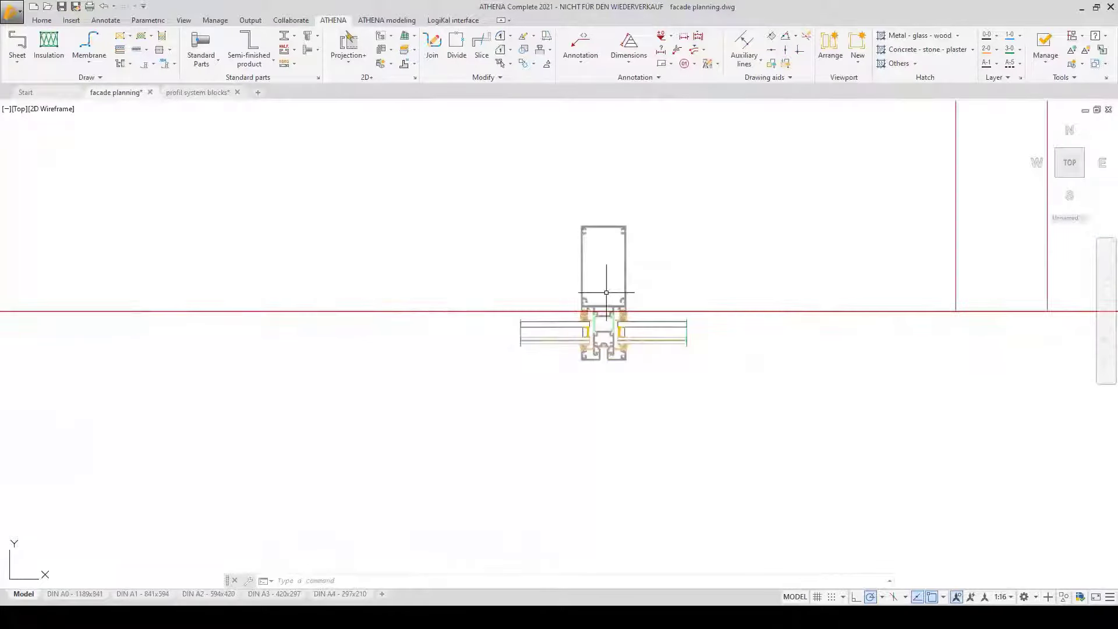
{"action": "left_click", "coordinate": [1082, 177]}
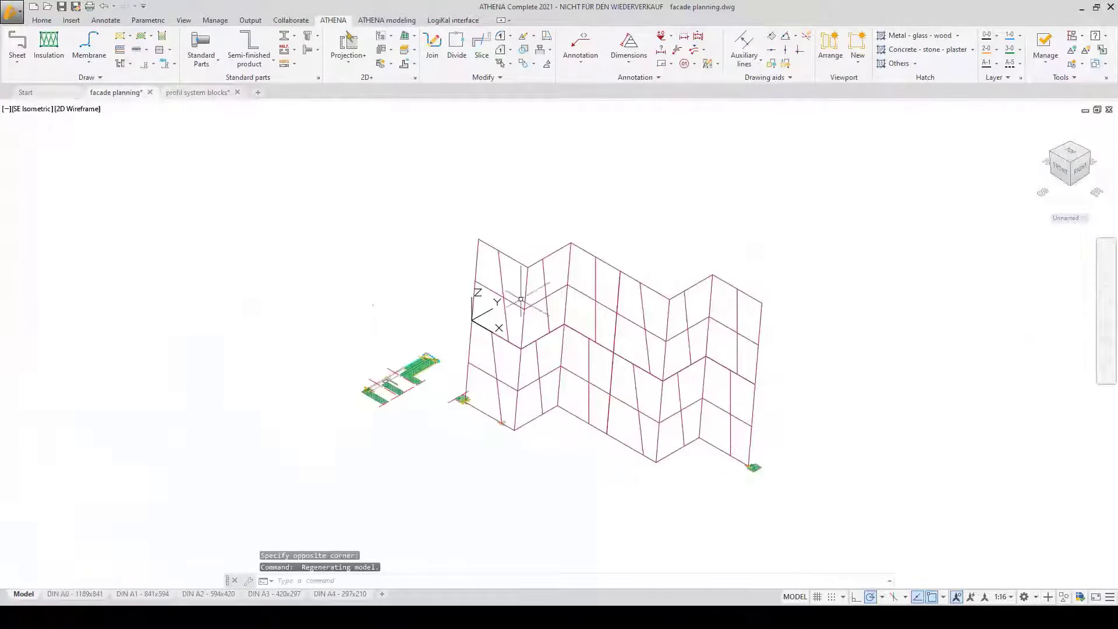
{"action": "scroll", "coordinate": [569, 321], "scroll_direction": "up", "scroll_amount": 2}
{"action": "scroll", "coordinate": [510, 239], "scroll_direction": "up", "scroll_amount": 6}
{"action": "scroll", "coordinate": [529, 237], "scroll_direction": "down", "scroll_amount": 4}
{"action": "scroll", "coordinate": [441, 344], "scroll_direction": "up", "scroll_amount": 6}
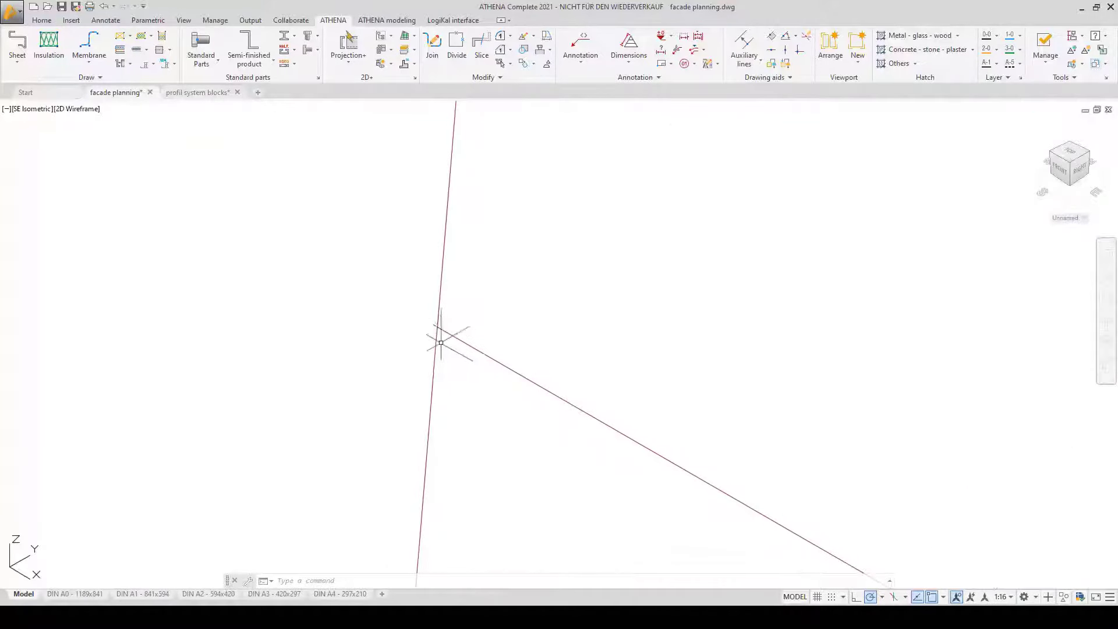
{"action": "scroll", "coordinate": [441, 342], "scroll_direction": "down", "scroll_amount": 6}
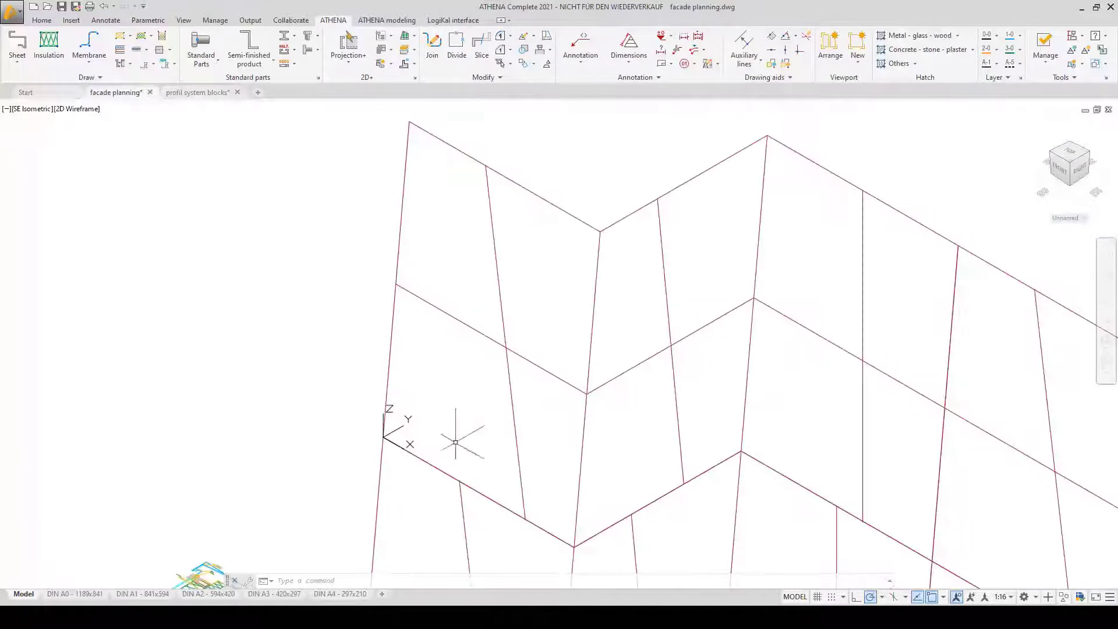
{"action": "mouse_move", "coordinate": [585, 477]}
{"action": "middle_mouse_down"}
{"action": "mouse_move", "coordinate": [473, 477]}
{"action": "mouse_move", "coordinate": [483, 444]}
{"action": "middle_mouse_up"}
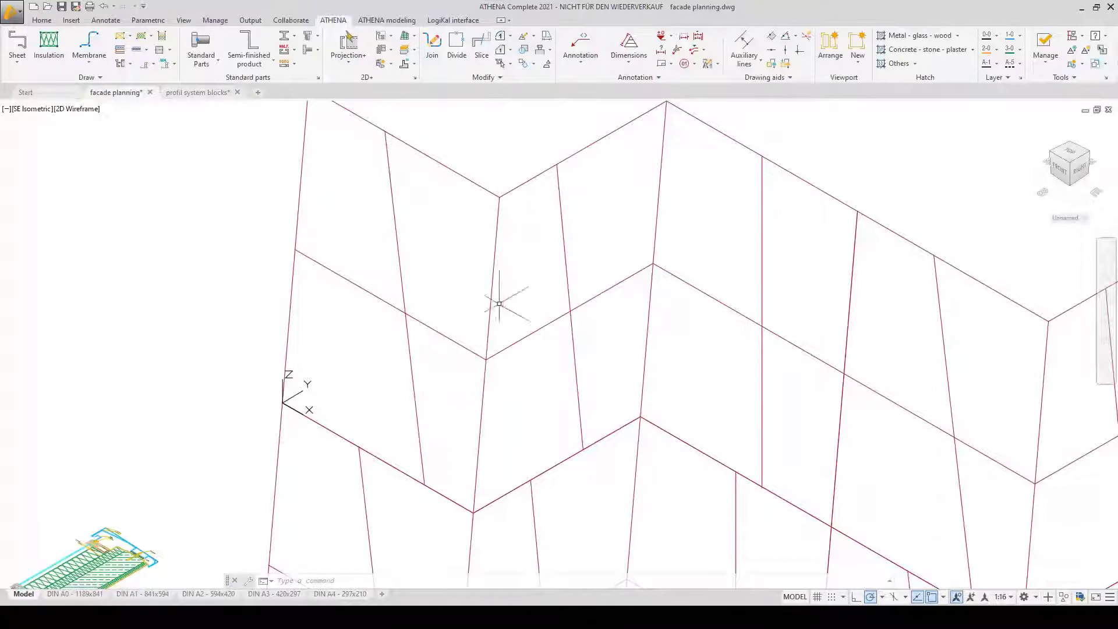
{"action": "scroll", "coordinate": [579, 137], "scroll_direction": "up", "scroll_amount": 5}
{"action": "scroll", "coordinate": [437, 244], "scroll_direction": "down", "scroll_amount": 7}
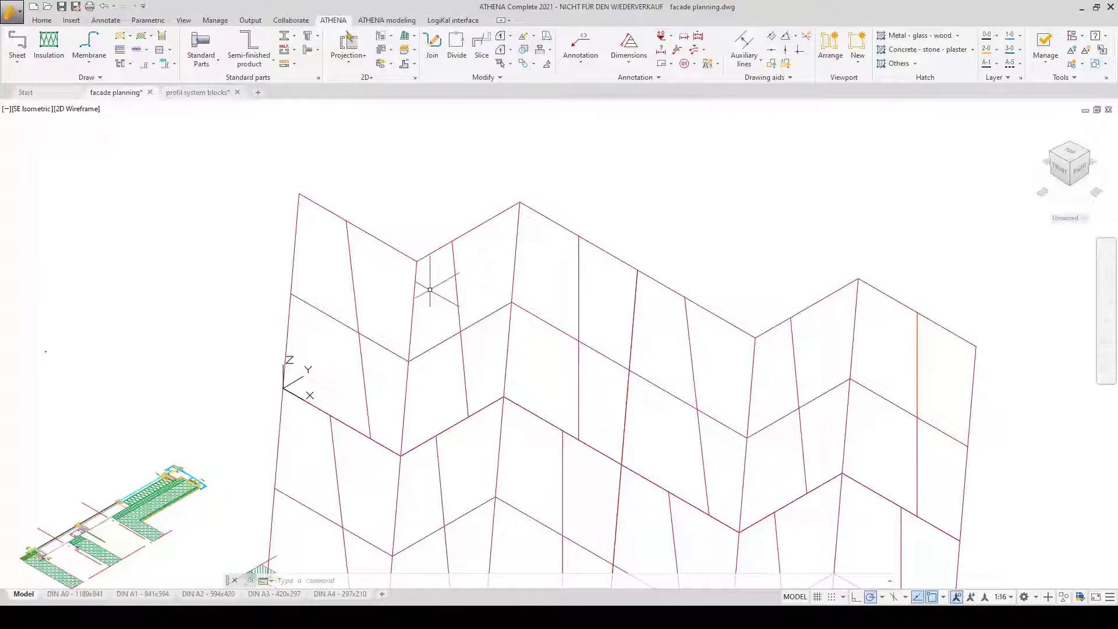
{"action": "middle_click_drag", "start_coordinate": [429, 289], "coordinate": [421, 267]}
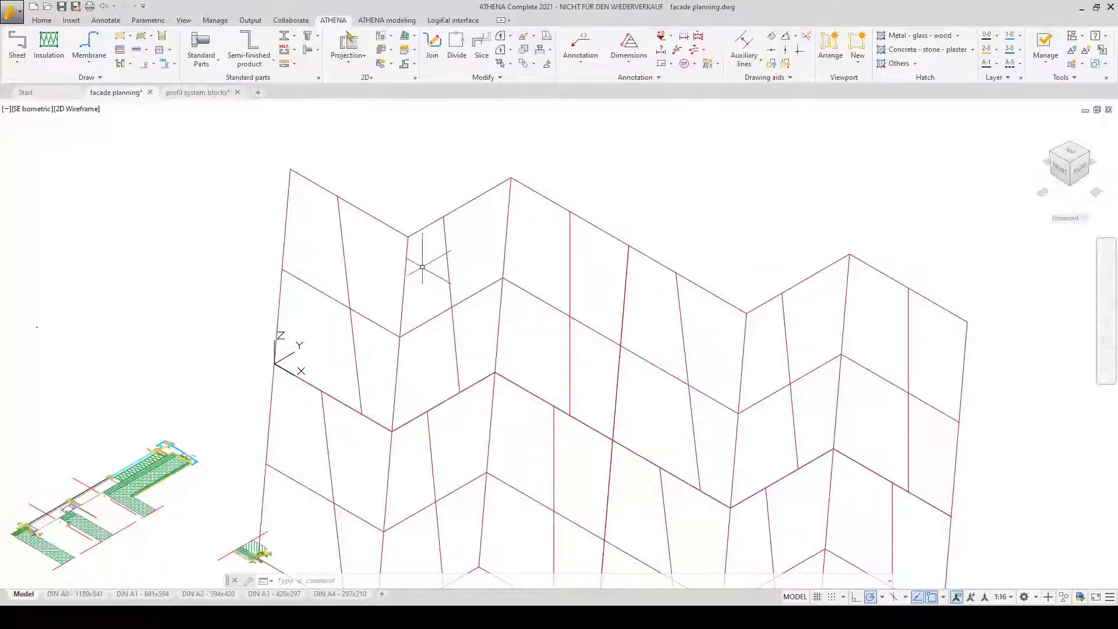
Select one facade line plus all similar lines and isolate the 22 selected lines.
{"action": "left_click", "coordinate": [407, 251]}
{"action": "right_click", "coordinate": [397, 271]}
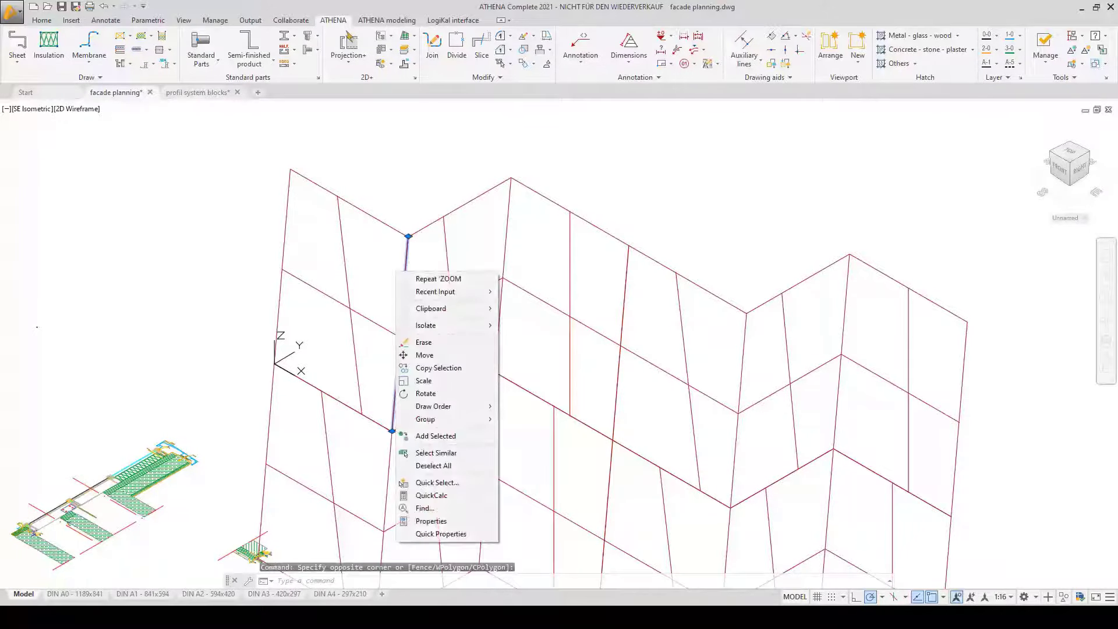
{"action": "left_click", "coordinate": [437, 453]}
{"action": "right_click", "coordinate": [388, 299]}
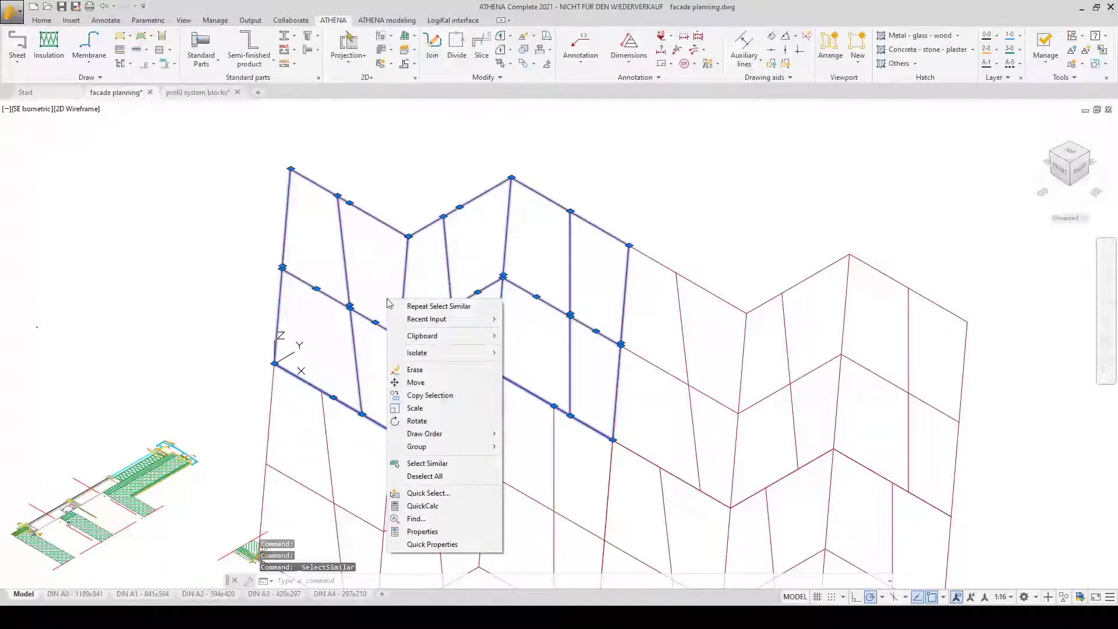
{"action": "mouse_move", "coordinate": [423, 354]}
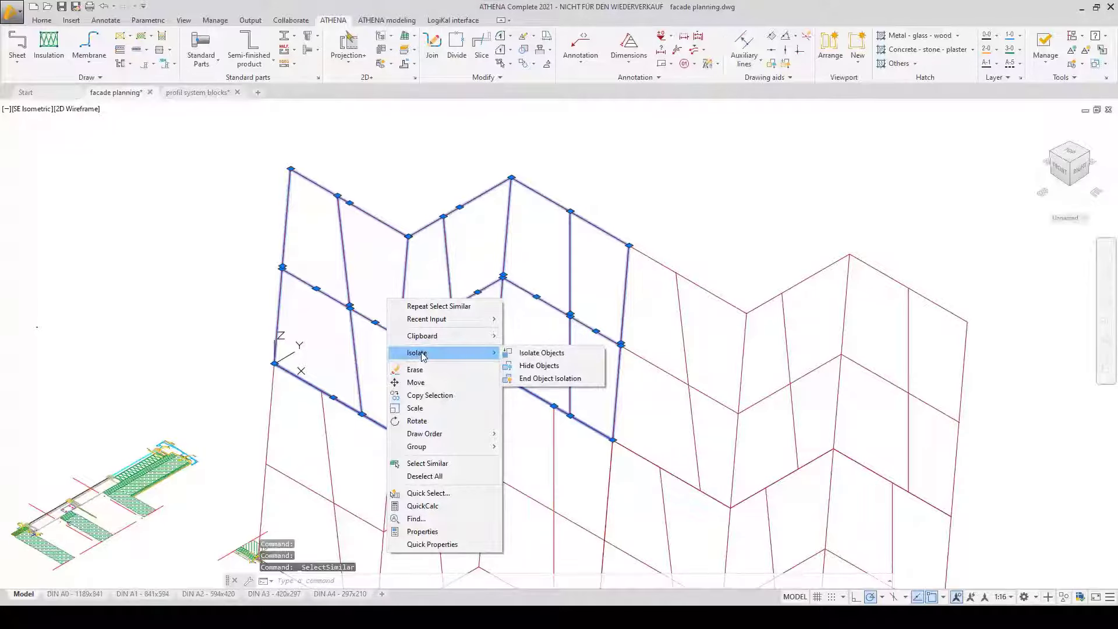
{"action": "left_click", "coordinate": [541, 352]}
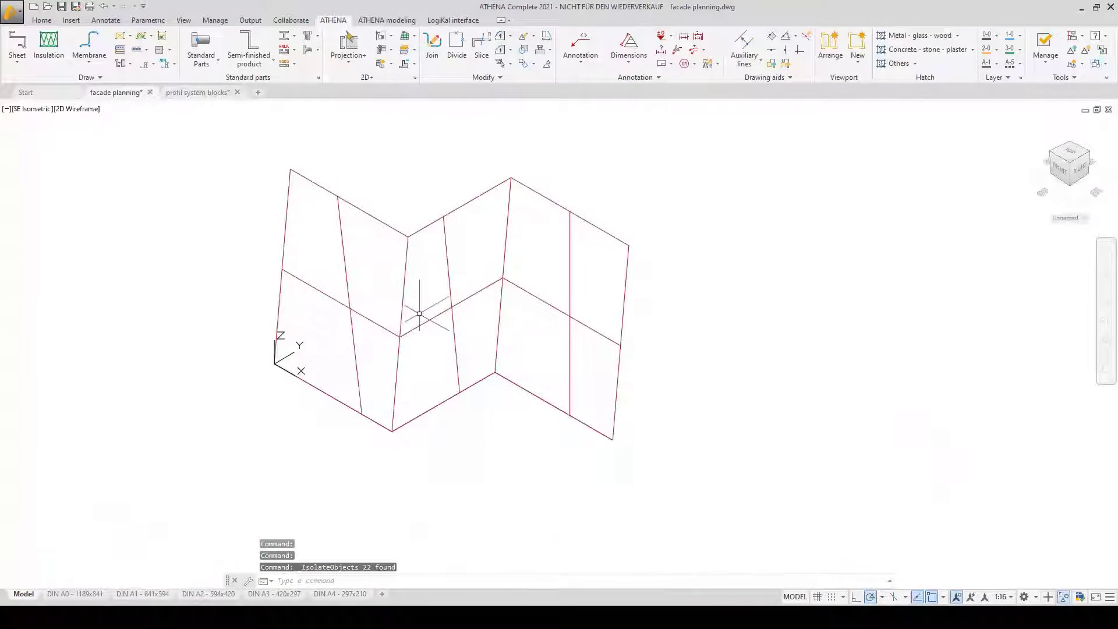
{"action": "middle_click_drag", "start_coordinate": [424, 304], "coordinate": [495, 365]}
{"action": "scroll", "coordinate": [459, 324], "scroll_direction": "up", "scroll_amount": 2}
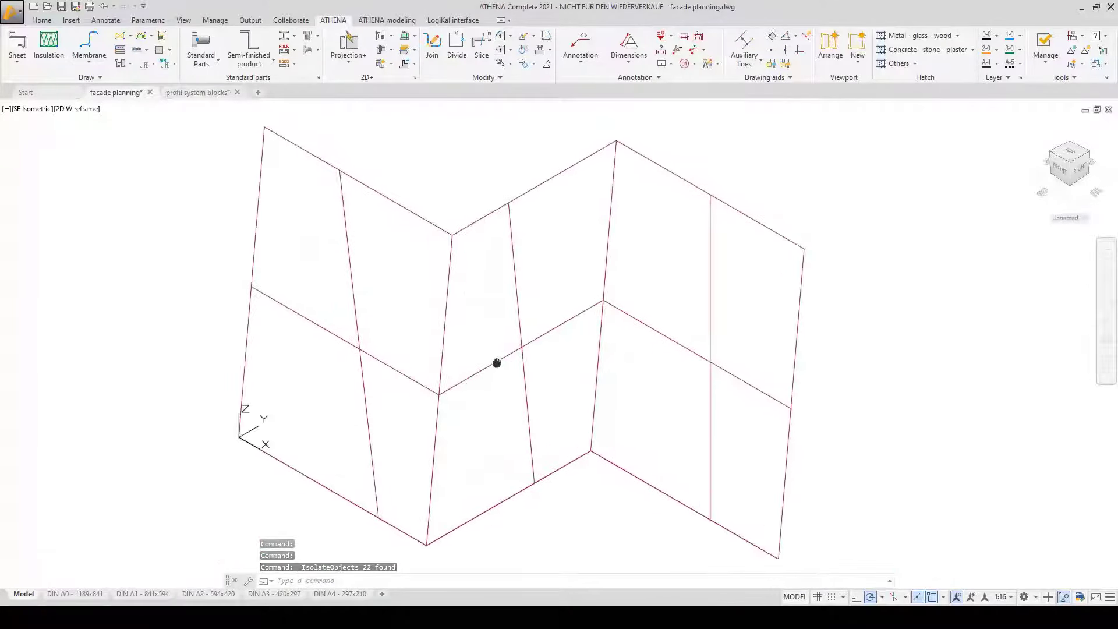
Run WBLOCK and window-select the 22 facade lines as the objects to export.
{"action": "left_click", "coordinate": [455, 580]}
{"action": "type", "text": "wblo"}
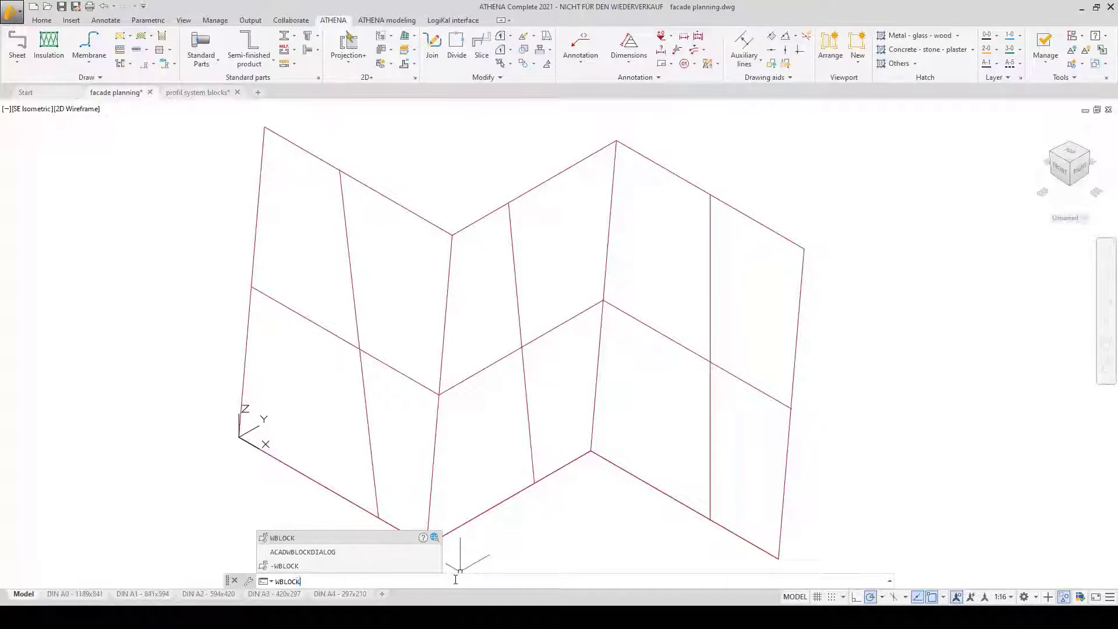
{"action": "key", "text": "Return"}
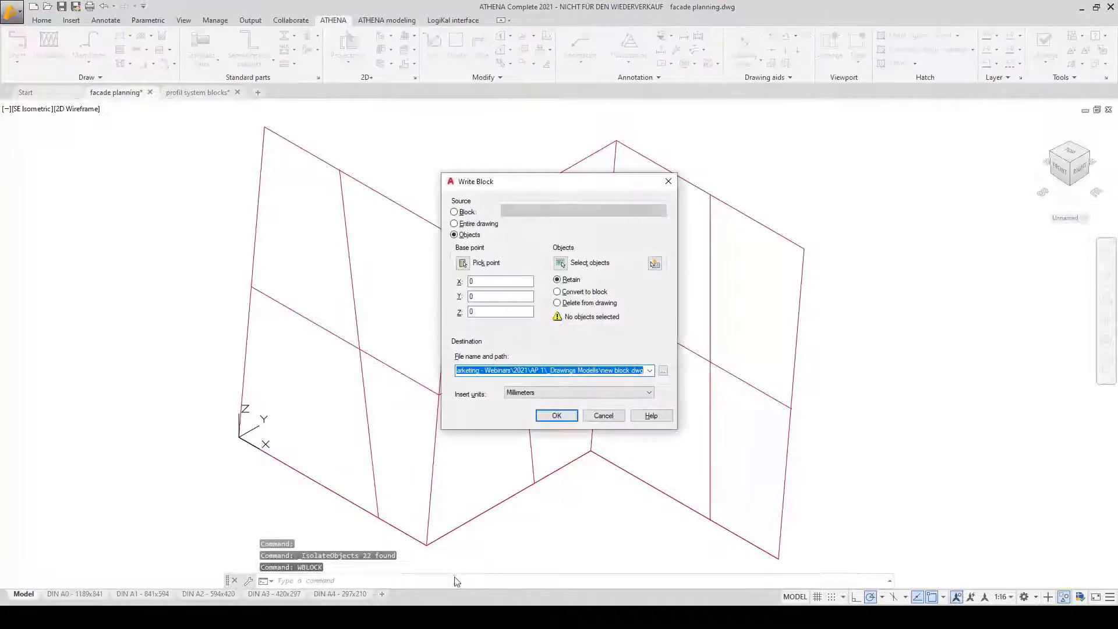
{"action": "left_click", "coordinate": [606, 268]}
{"action": "scroll", "coordinate": [474, 245], "scroll_direction": "down", "scroll_amount": 2}
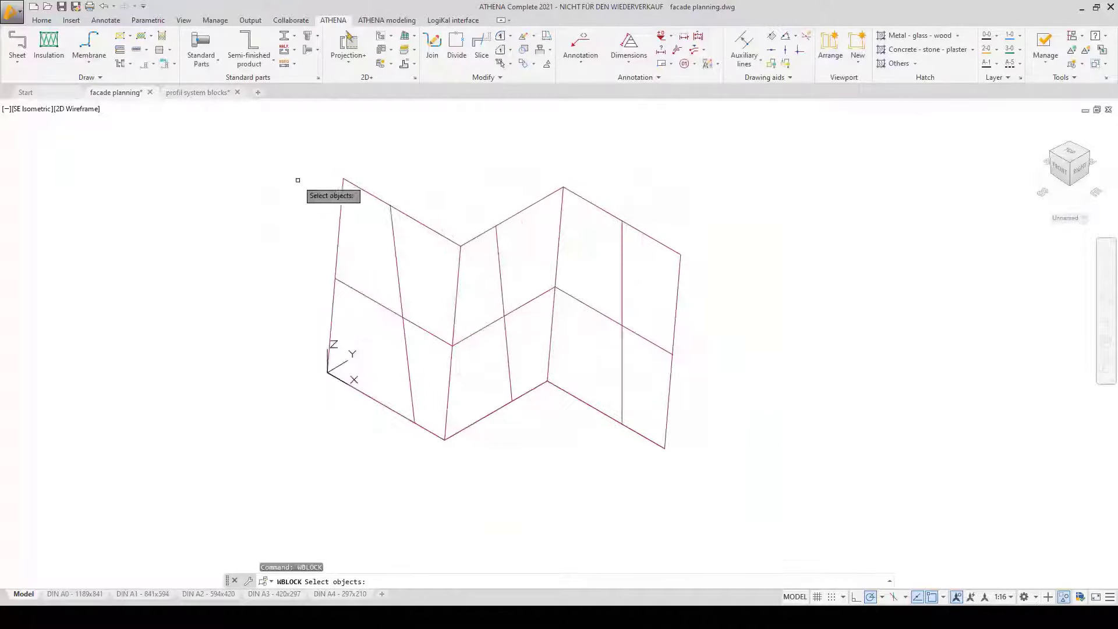
{"action": "left_click", "coordinate": [293, 140]}
{"action": "left_click", "coordinate": [728, 497]}
{"action": "key", "text": "Return"}
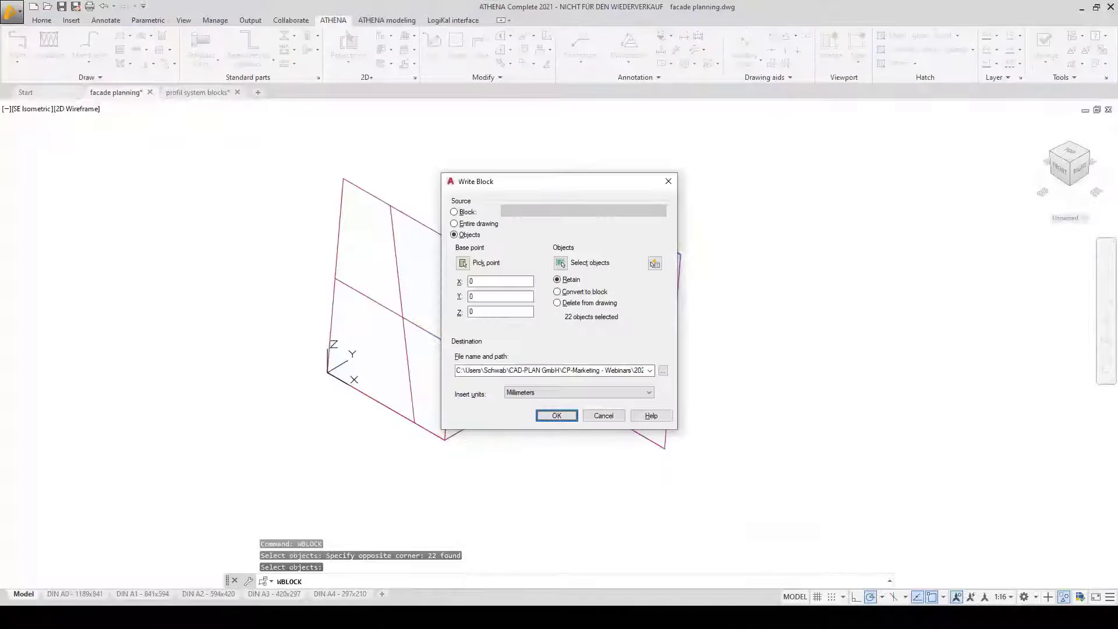
Set the export file name and _Drawings Models folder, then write the lines to file.
{"action": "left_click", "coordinate": [662, 370]}
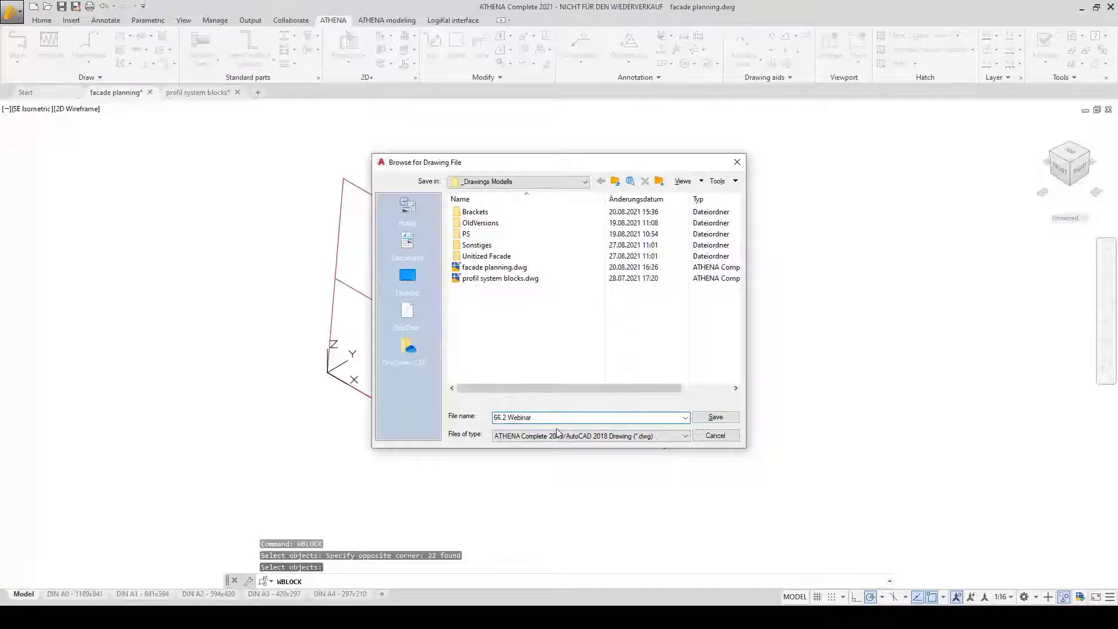
{"action": "type", "text": "e"}
{"action": "left_click", "coordinate": [714, 417]}
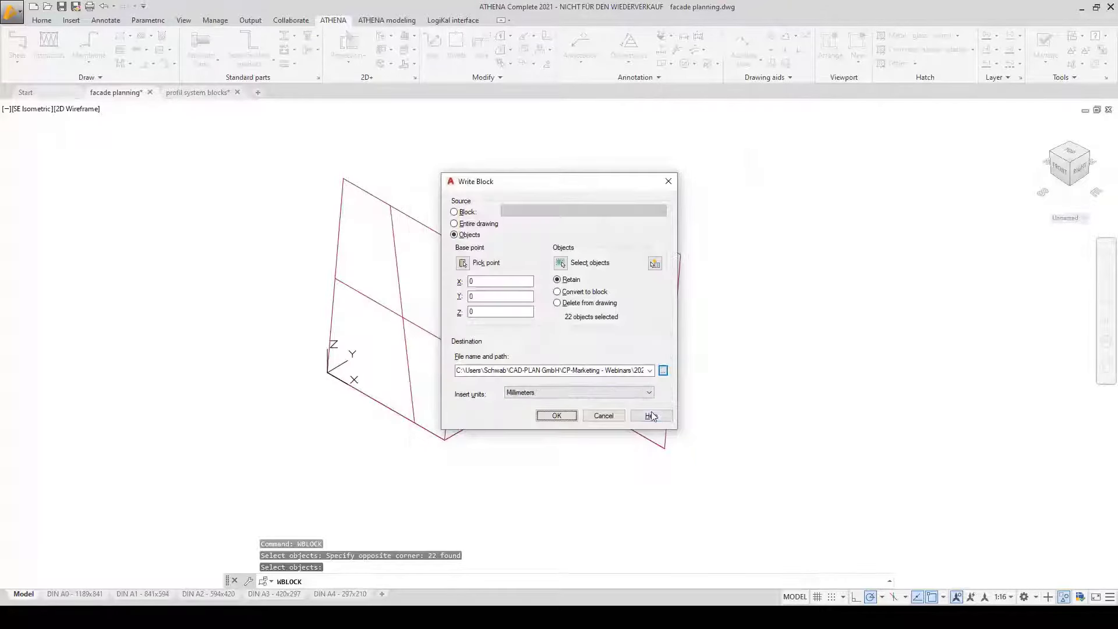
{"action": "left_click", "coordinate": [556, 418]}
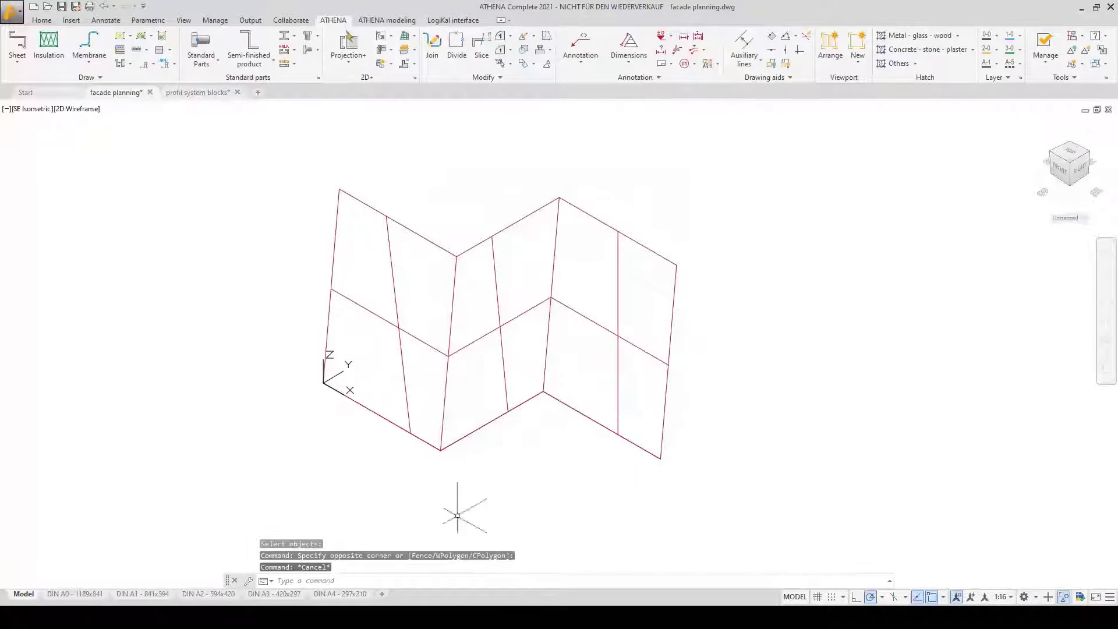
Search the Start menu for 'ca' and launch CAD-PLAN APOLLON 2022.
{"action": "left_click", "coordinate": [9, 596]}
{"action": "type", "text": "ca"}
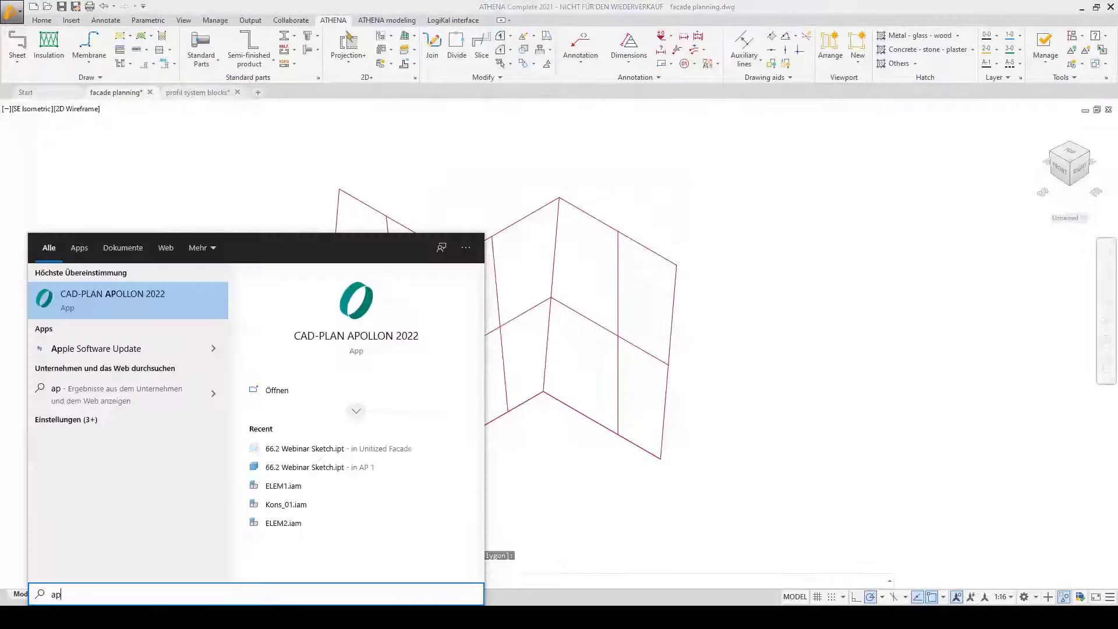
{"action": "key", "text": "Return"}
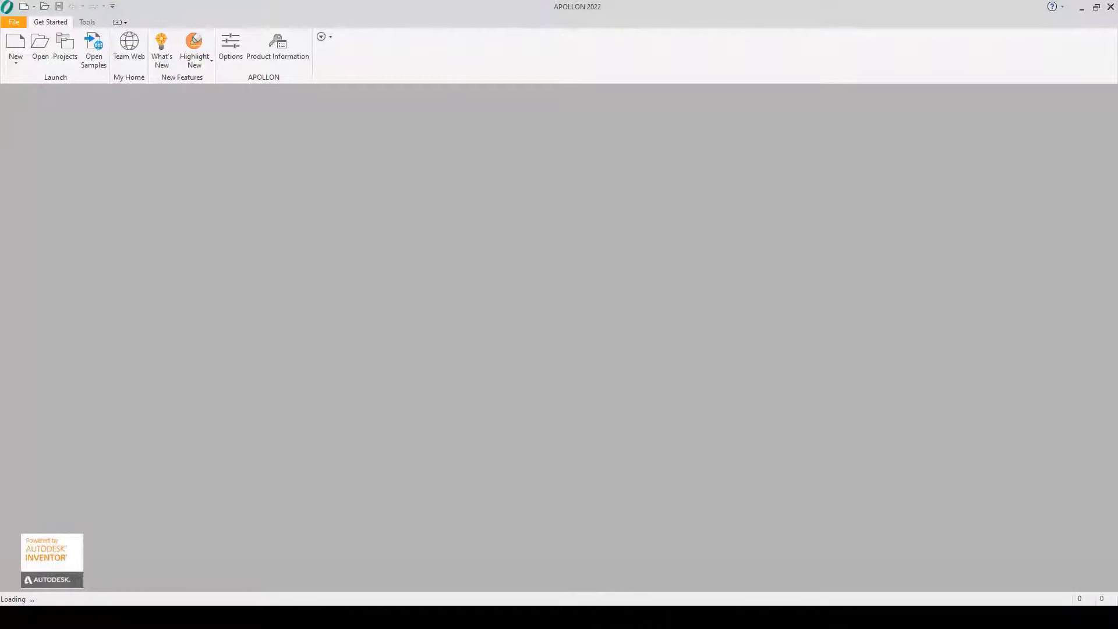
Create a new part, Part1, from the NORM.ipt template.
{"action": "left_click", "coordinate": [23, 6]}
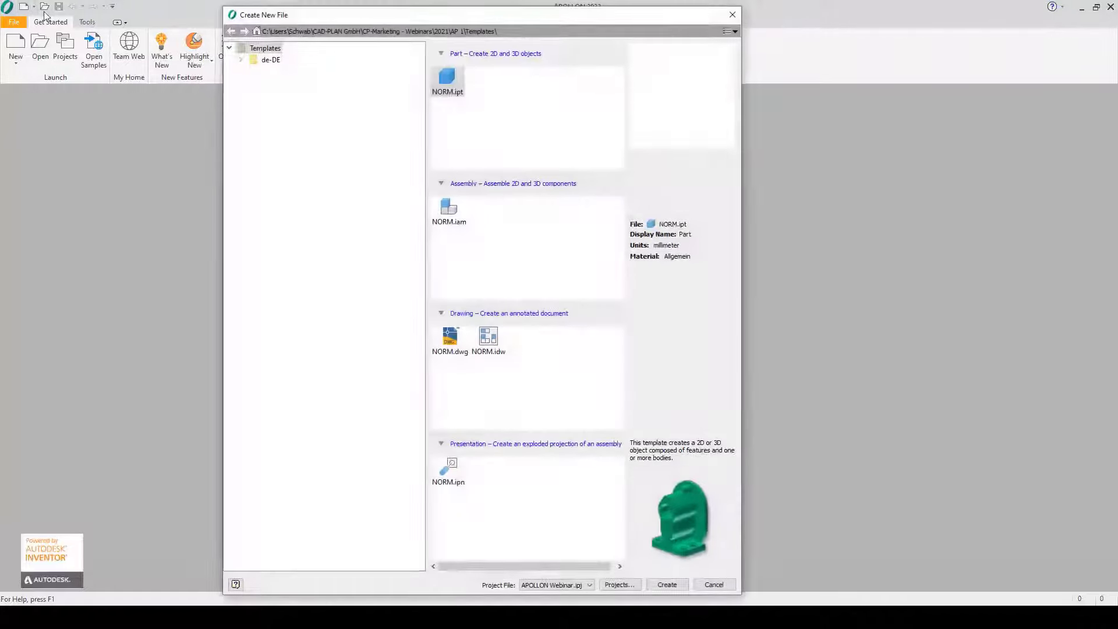
{"action": "double_click", "coordinate": [448, 86]}
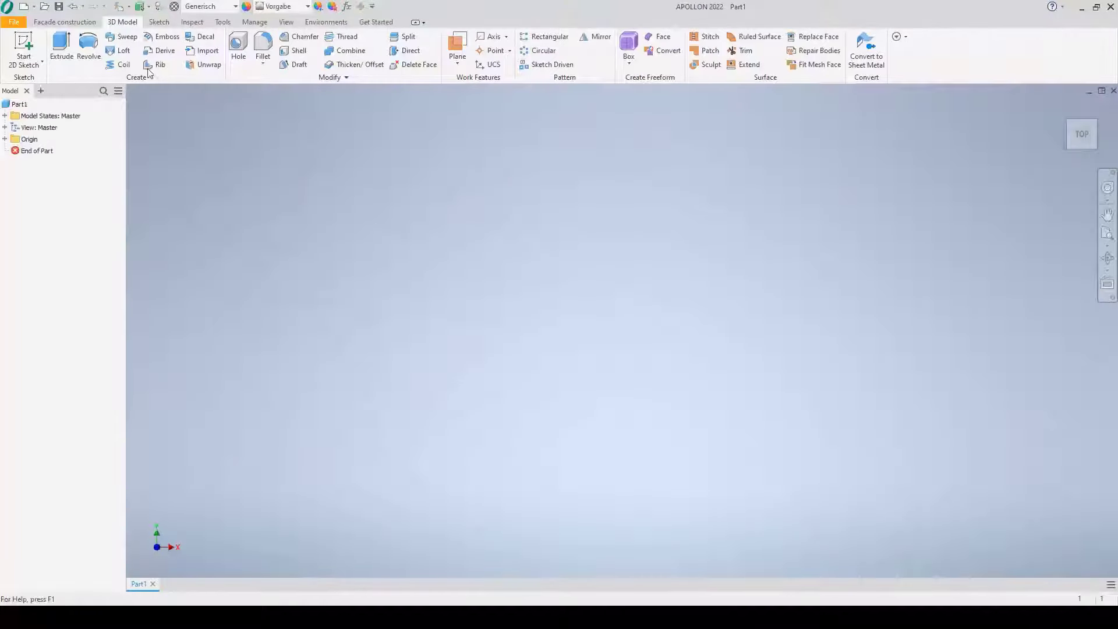
{"action": "left_click", "coordinate": [71, 27]}
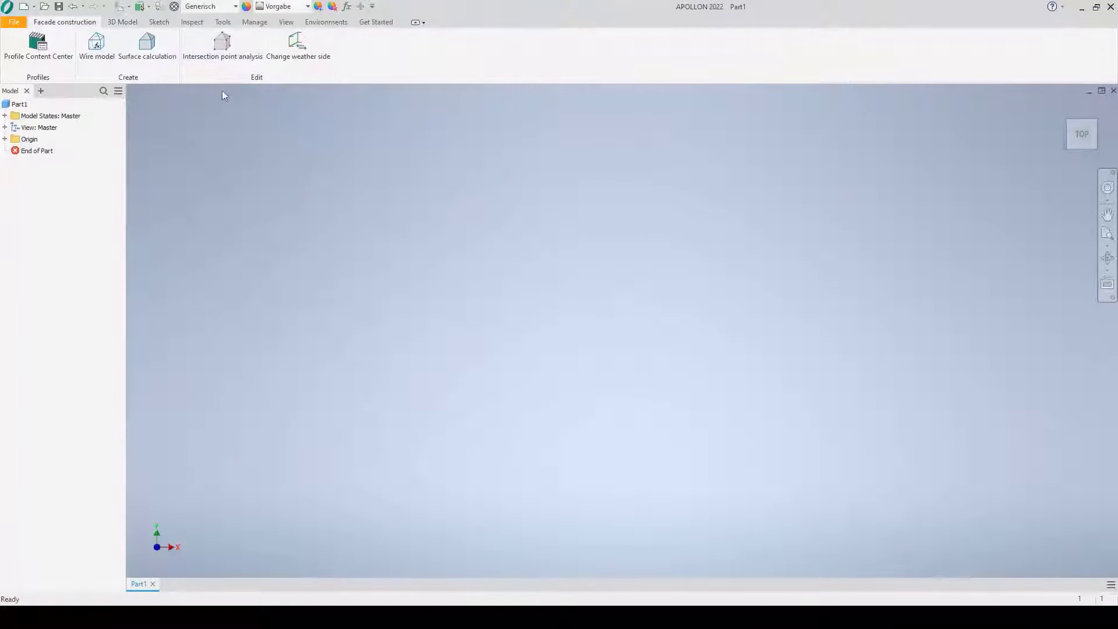
Start an empty 3D sketch, 3D Sketch1, from the Sketch tools.
{"action": "left_click", "coordinate": [159, 22]}
{"action": "left_click", "coordinate": [26, 61]}
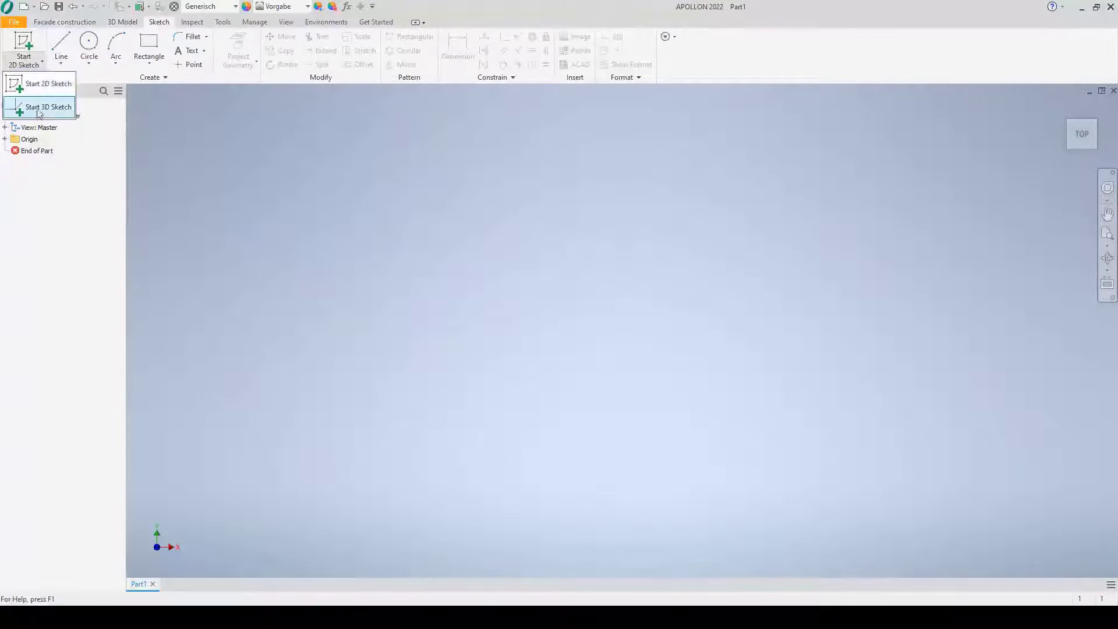
{"action": "left_click", "coordinate": [39, 113]}
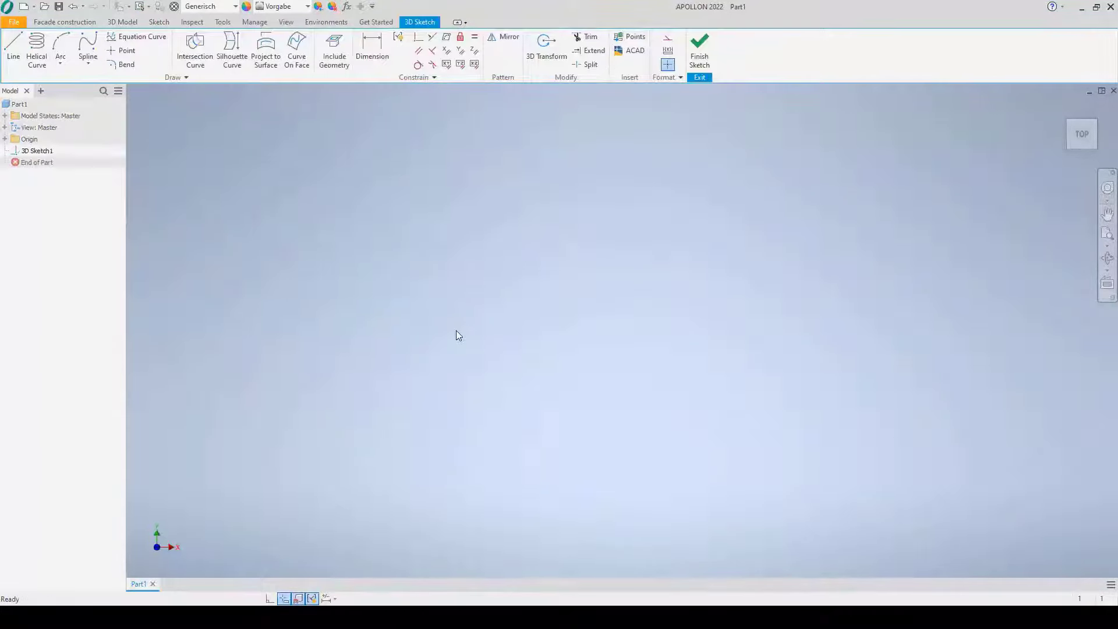
Import 66.2 Webinar Skizze.dwg from the _Drawings Modells folder with all layers.
{"action": "left_click", "coordinate": [628, 50]}
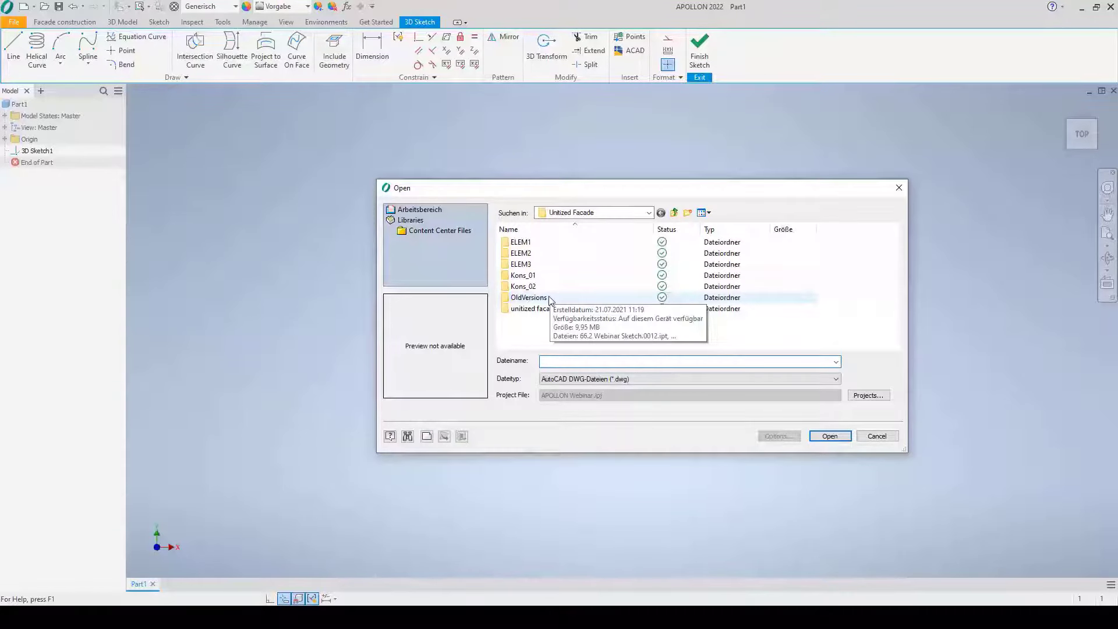
{"action": "left_click", "coordinate": [649, 213]}
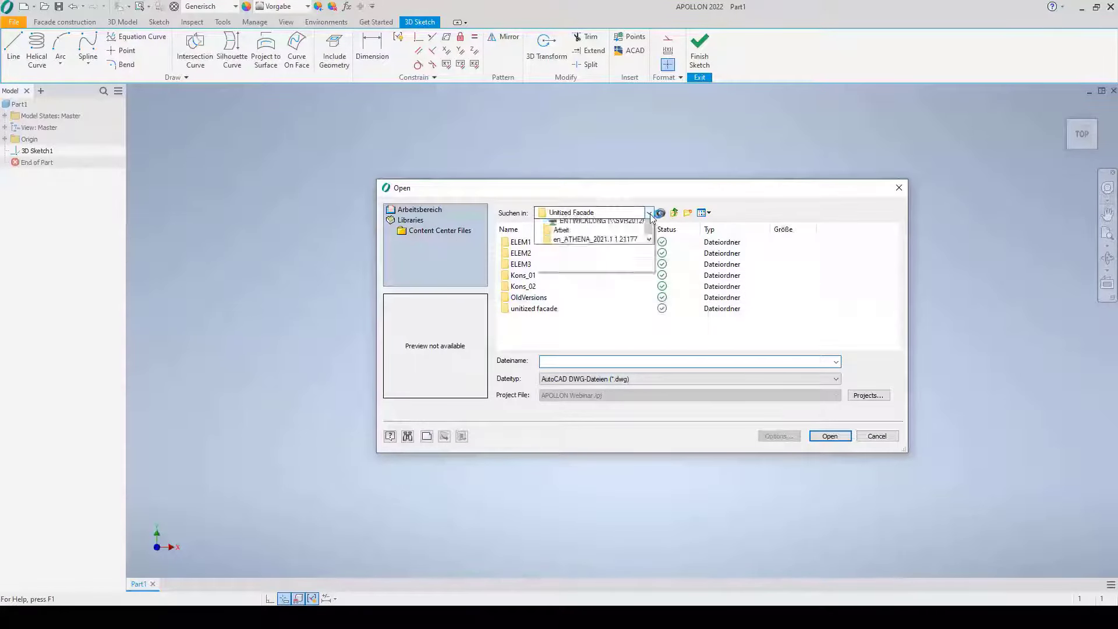
{"action": "left_click", "coordinate": [610, 290]}
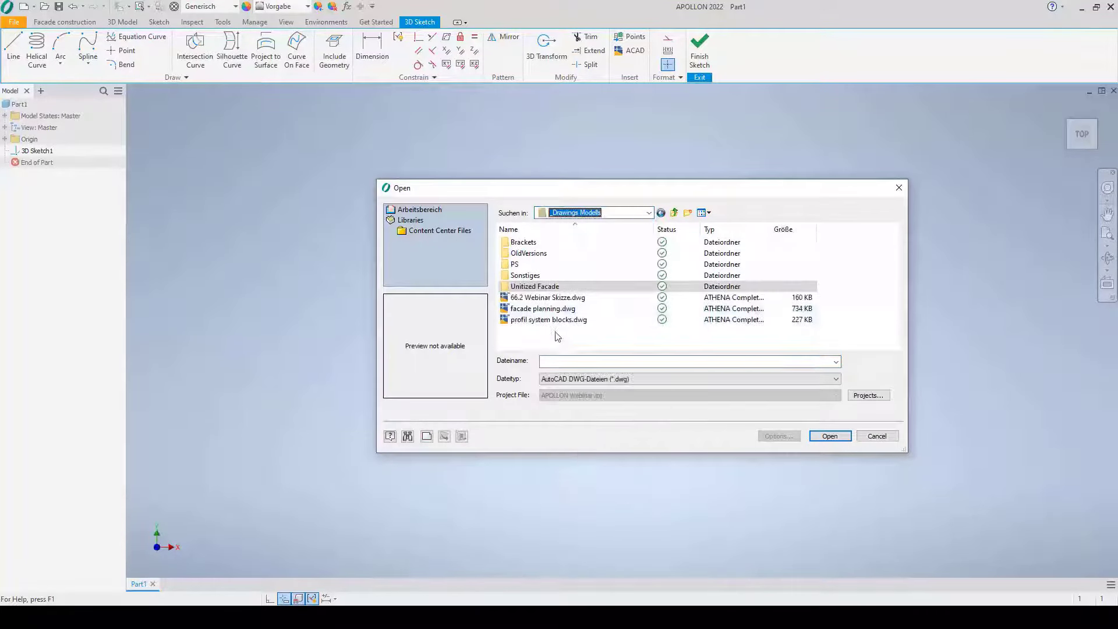
{"action": "left_click", "coordinate": [553, 298]}
{"action": "left_click", "coordinate": [825, 436]}
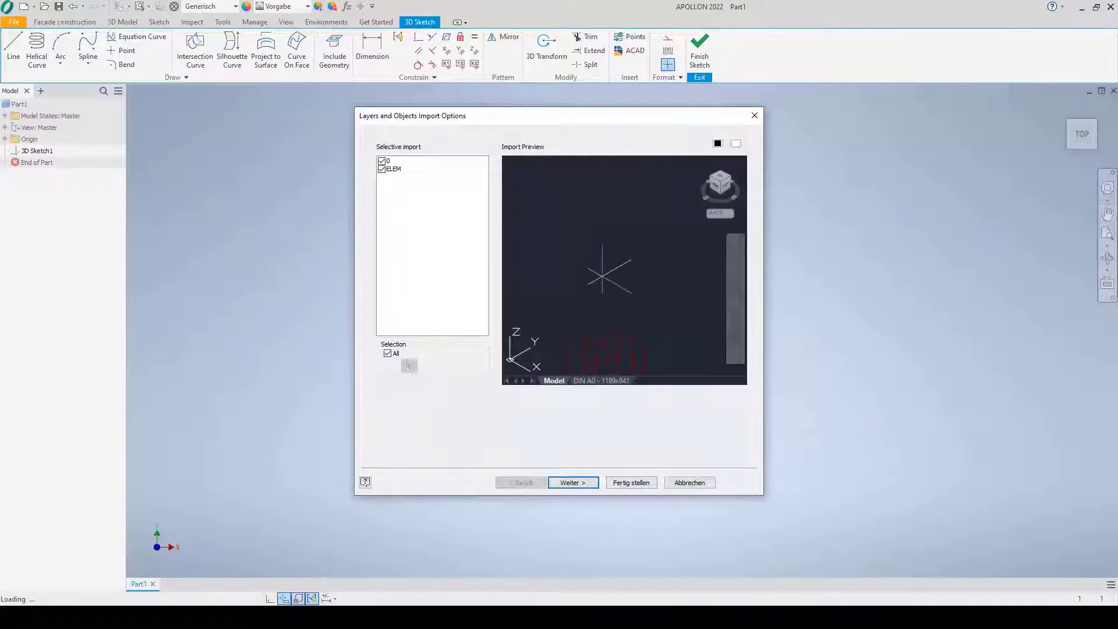
{"action": "middle_click_drag", "start_coordinate": [594, 274], "coordinate": [600, 214]}
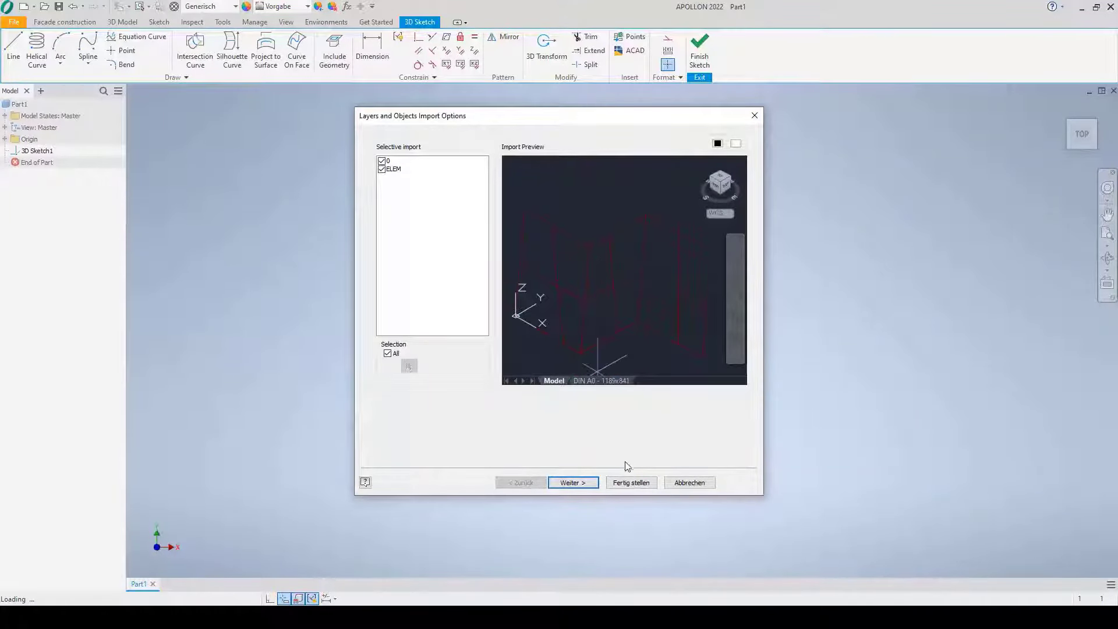
{"action": "left_click", "coordinate": [631, 482]}
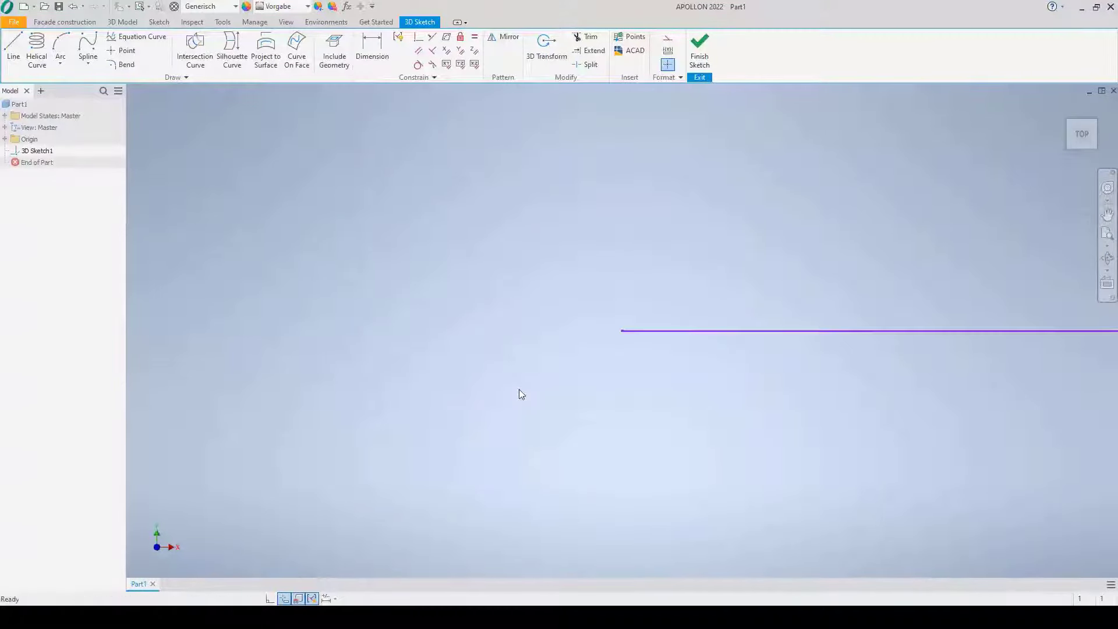
Orbit through front and isometric views to inspect the imported facade wireframe.
{"action": "left_click", "coordinate": [1095, 148]}
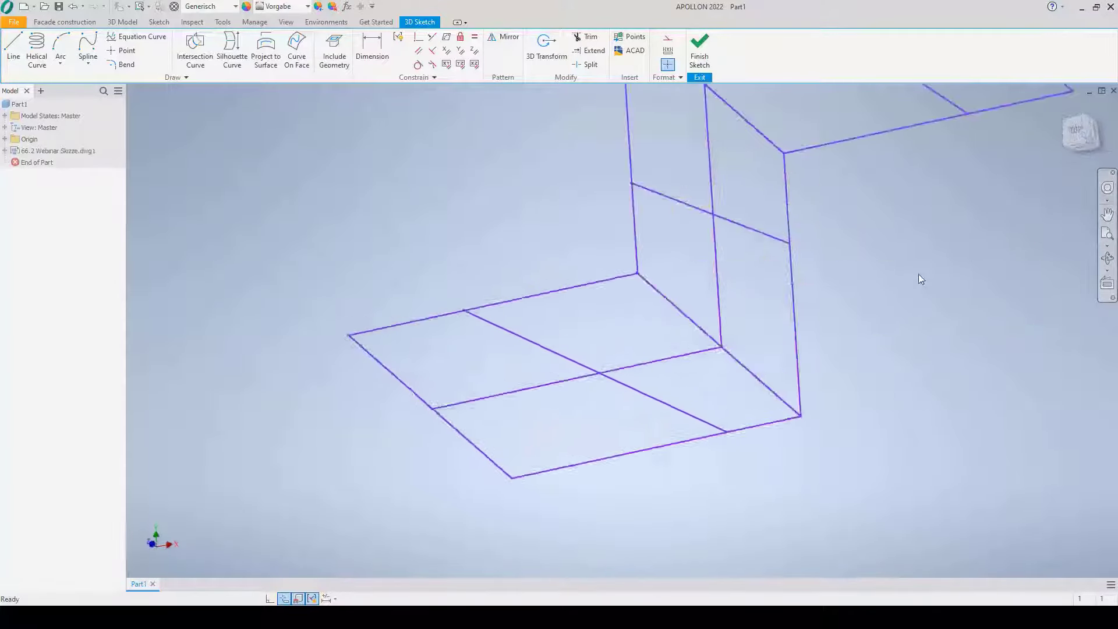
{"action": "left_click", "coordinate": [1081, 148]}
{"action": "left_click", "coordinate": [1098, 123]}
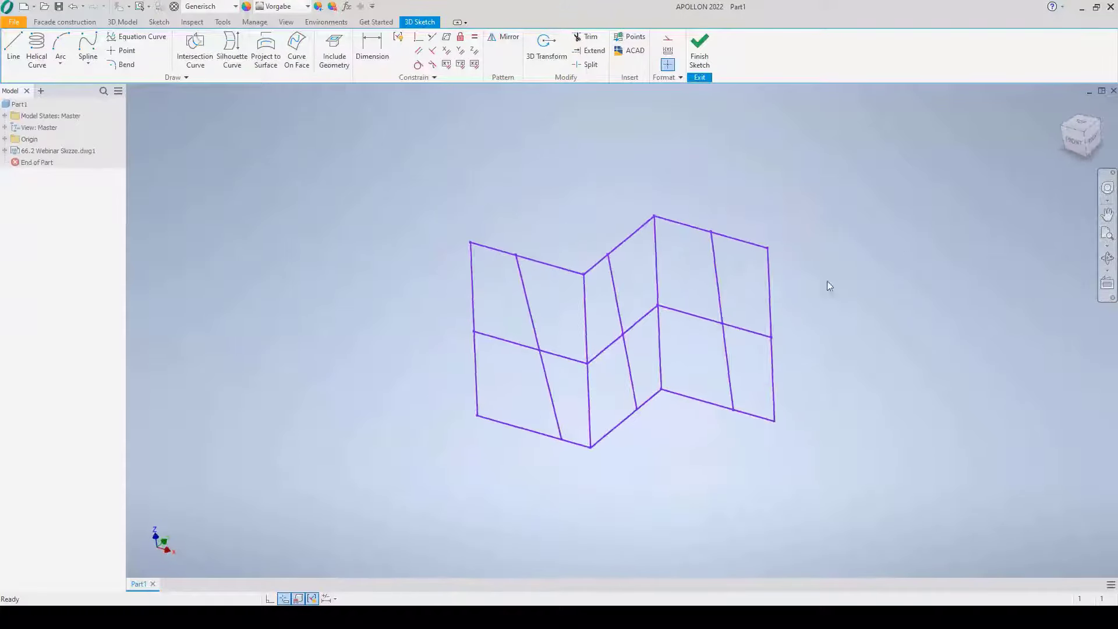
{"action": "scroll", "coordinate": [513, 251], "scroll_direction": "up", "scroll_amount": 8}
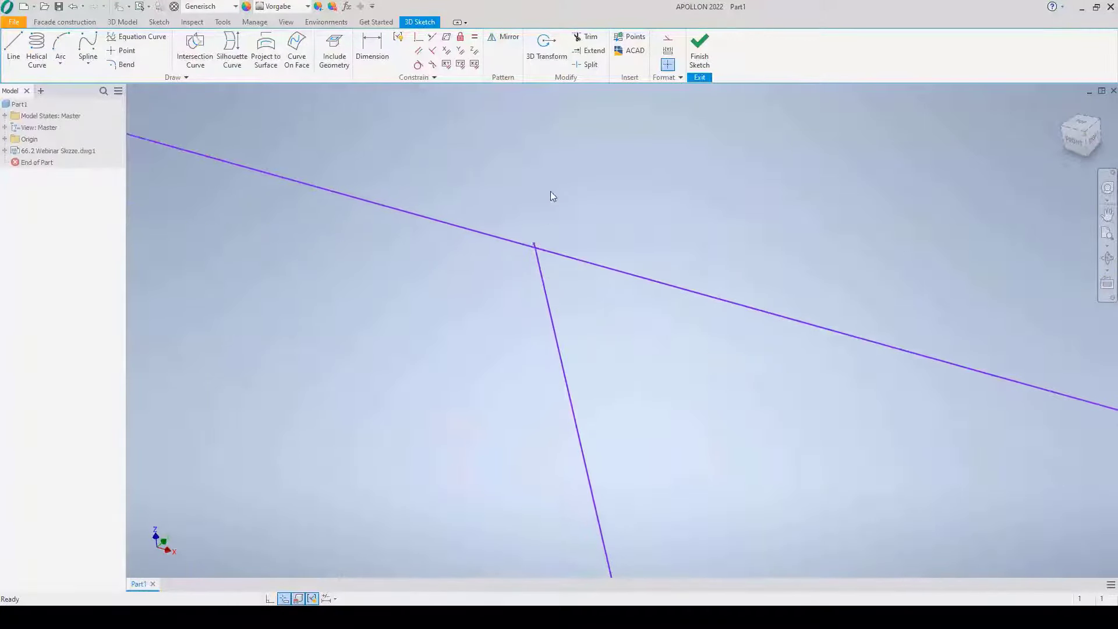
{"action": "scroll", "coordinate": [551, 196], "scroll_direction": "down", "scroll_amount": 5}
{"action": "scroll", "coordinate": [428, 331], "scroll_direction": "up", "scroll_amount": 6}
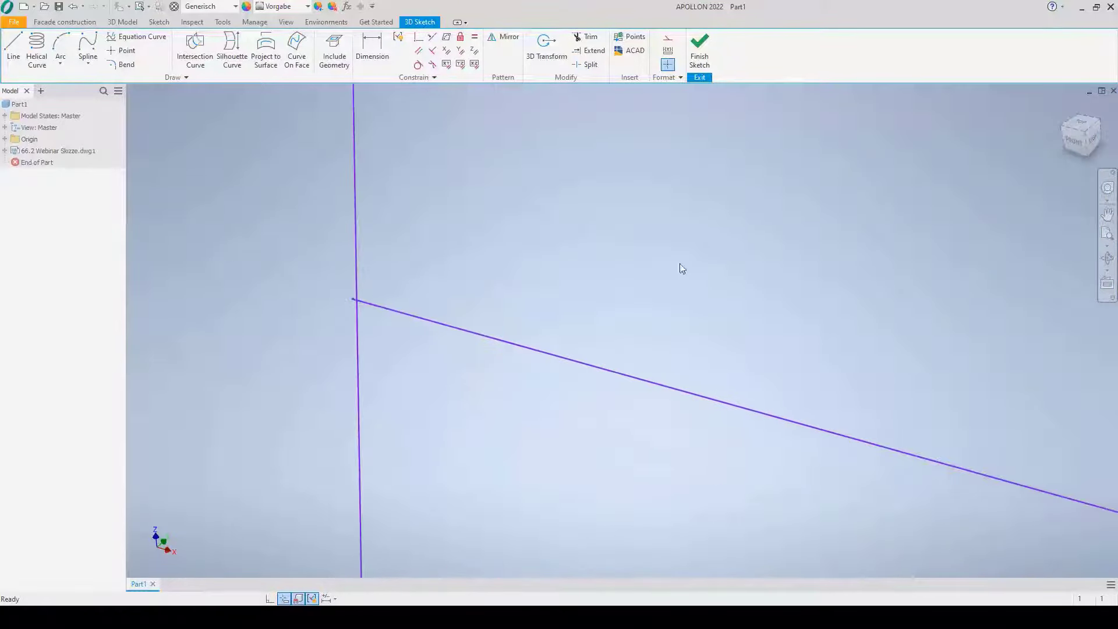
{"action": "left_click", "coordinate": [1077, 139]}
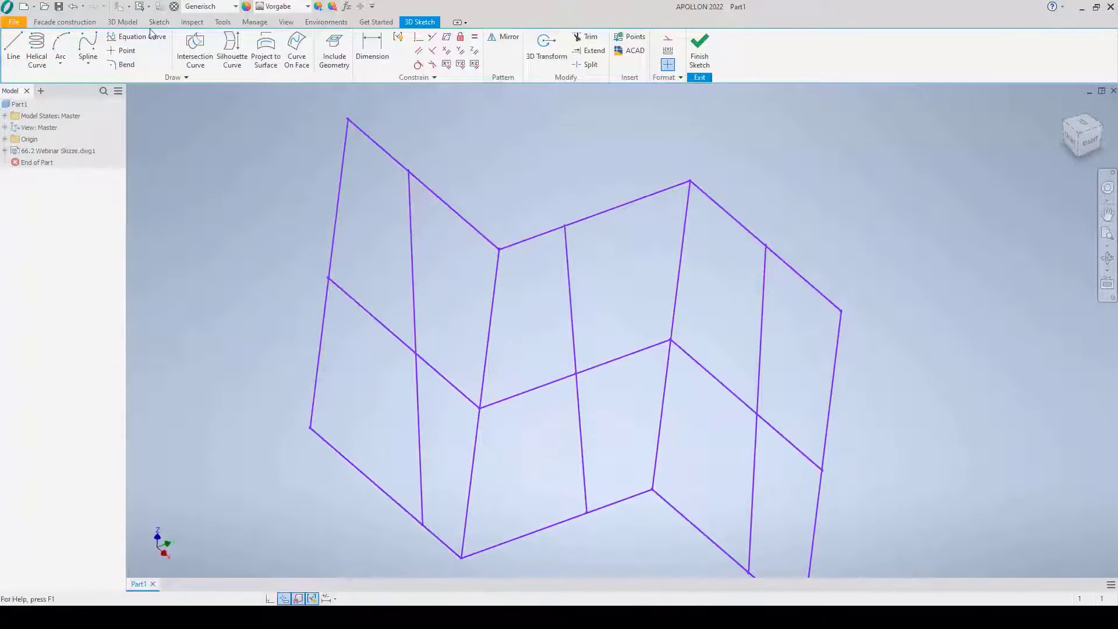
{"action": "left_click", "coordinate": [62, 22]}
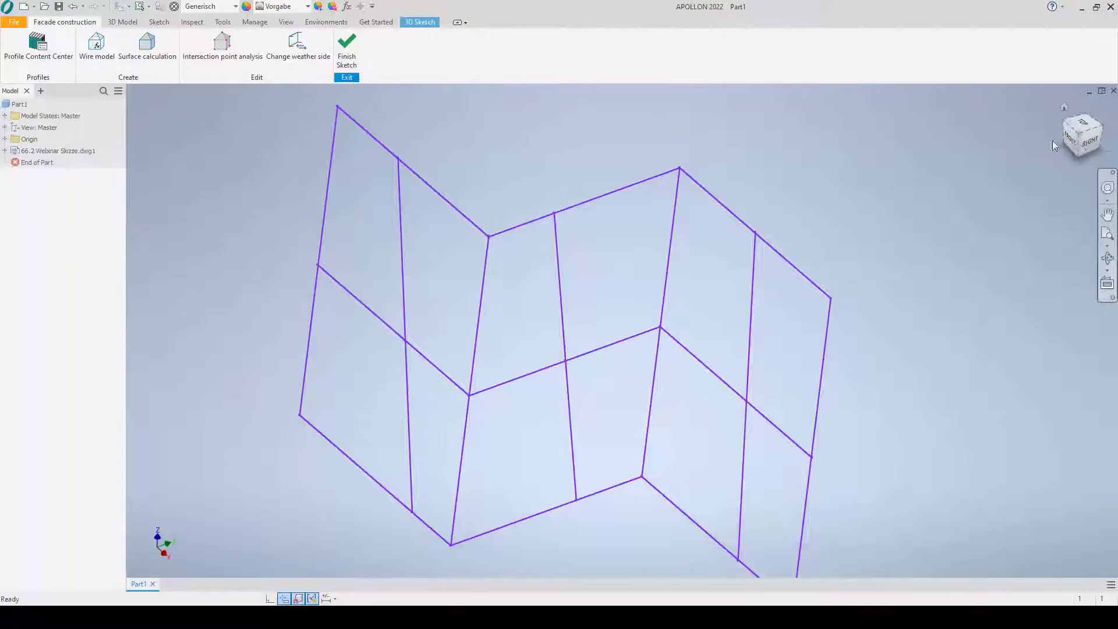
Separate all wireframe lines at the 23 analysed intersections, check the vertices, then zoom all.
{"action": "left_click", "coordinate": [1081, 133]}
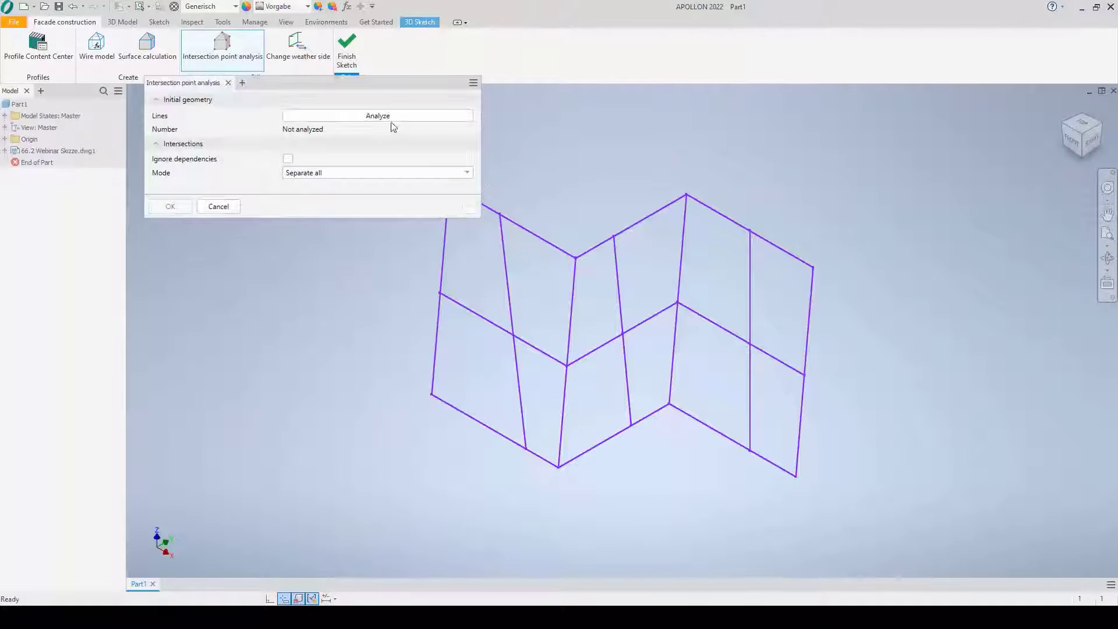
{"action": "scroll", "coordinate": [708, 281], "scroll_direction": "up", "scroll_amount": 4}
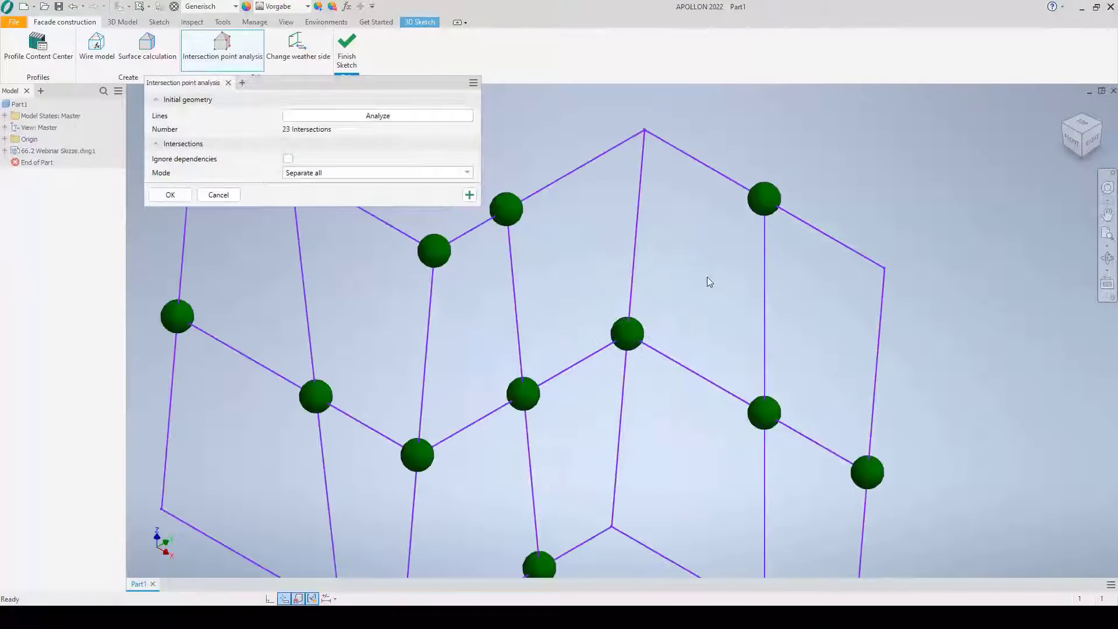
{"action": "left_click", "coordinate": [170, 197]}
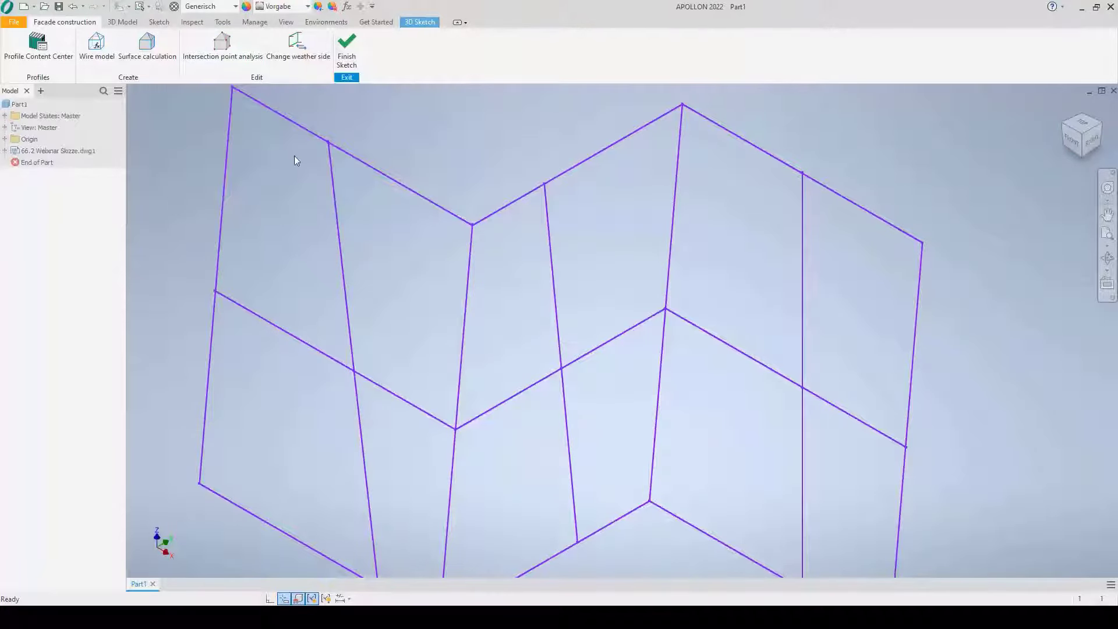
{"action": "scroll", "coordinate": [317, 140], "scroll_direction": "up", "scroll_amount": 8}
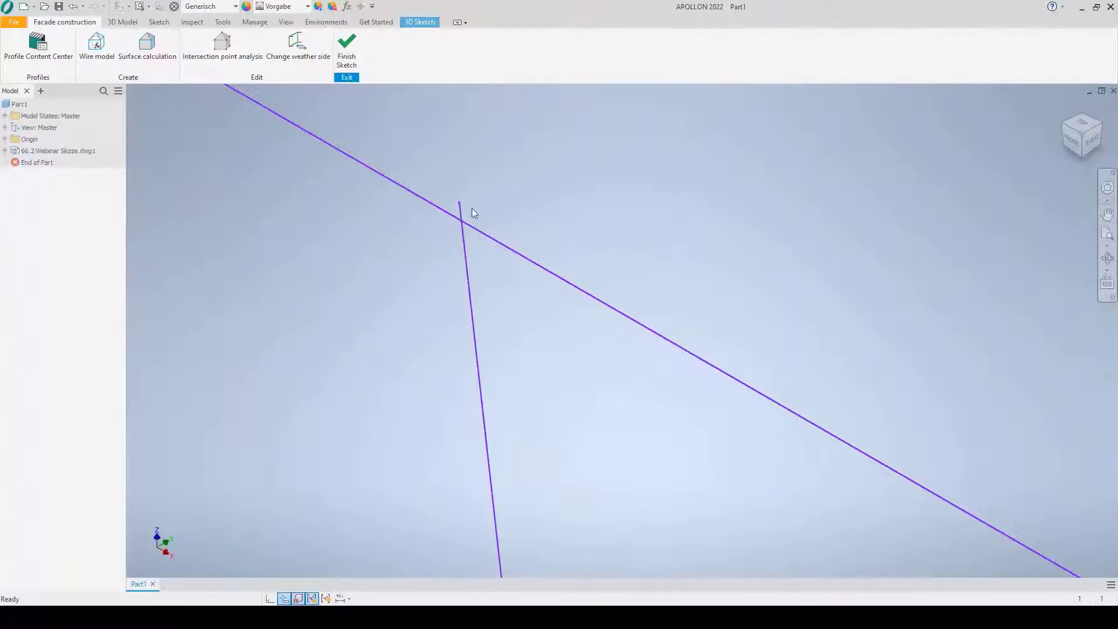
{"action": "scroll", "coordinate": [550, 190], "scroll_direction": "down", "scroll_amount": 5}
{"action": "middle_click_drag", "start_coordinate": [310, 513], "coordinate": [345, 390]}
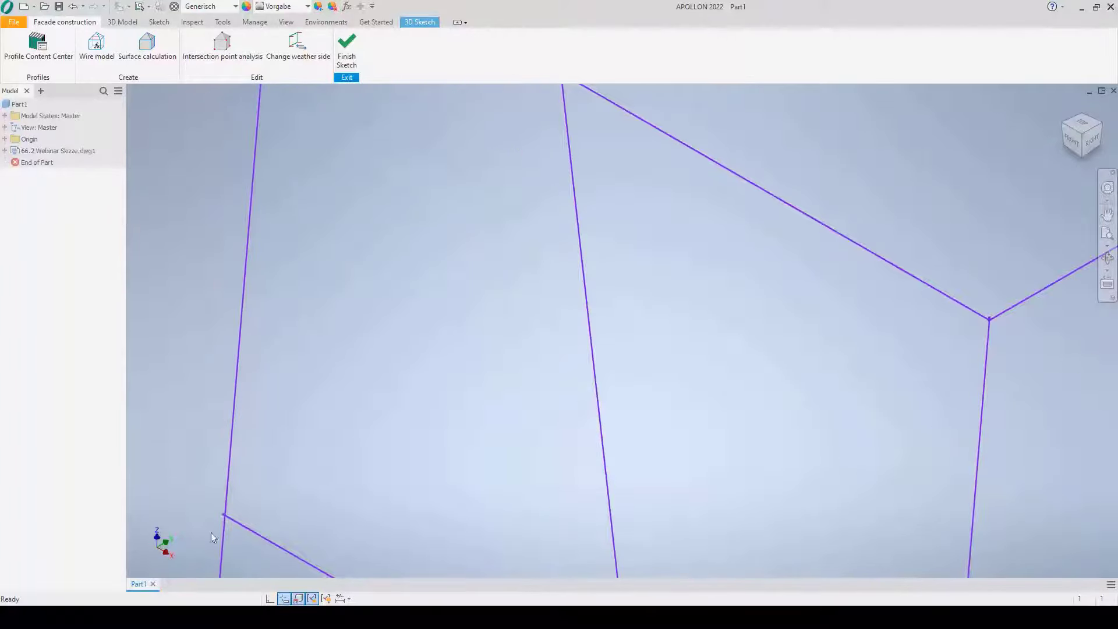
{"action": "scroll", "coordinate": [264, 364], "scroll_direction": "up", "scroll_amount": 6}
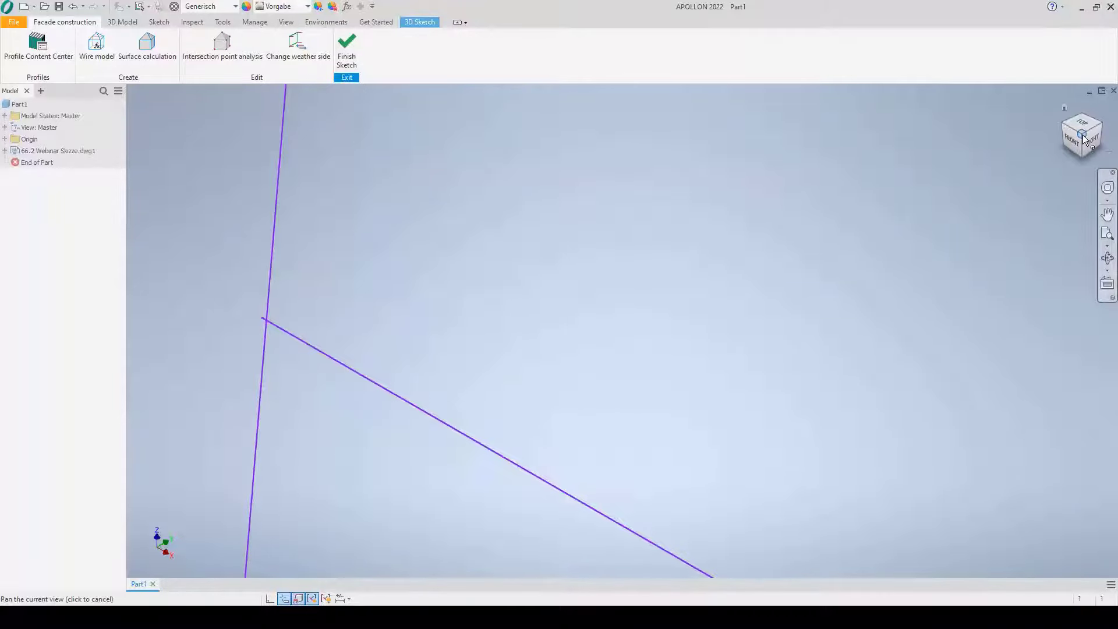
{"action": "key", "text": "Home"}
{"action": "scroll", "coordinate": [691, 294], "scroll_direction": "up", "scroll_amount": 3}
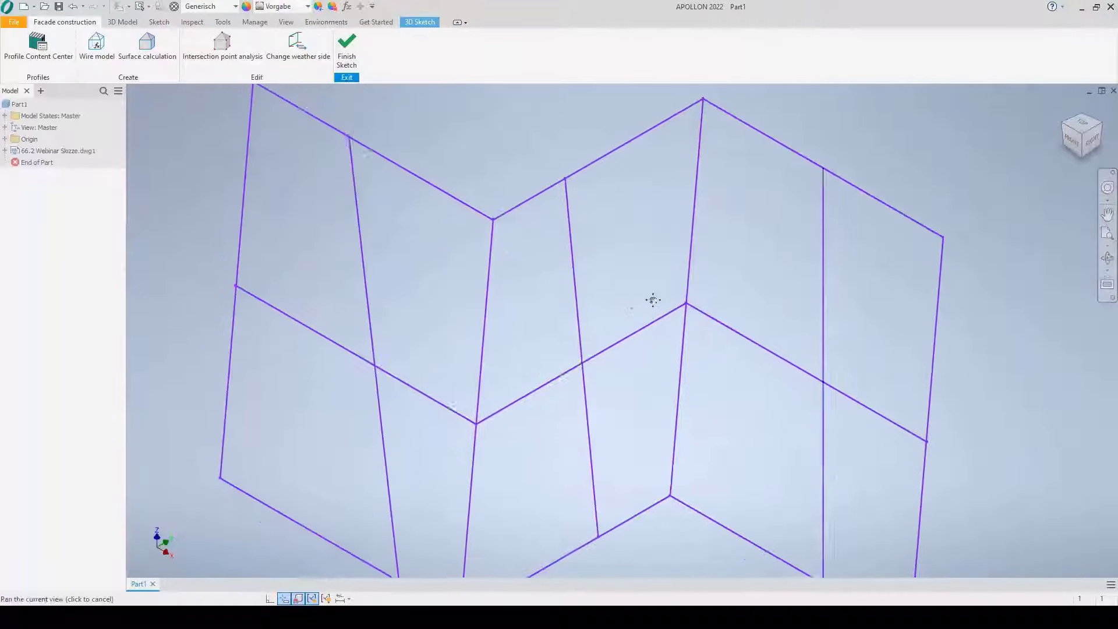
Run Surface calculation on 3D Sketch1 to fill the wireframe with 12 boundary patches.
{"action": "left_click", "coordinate": [156, 63]}
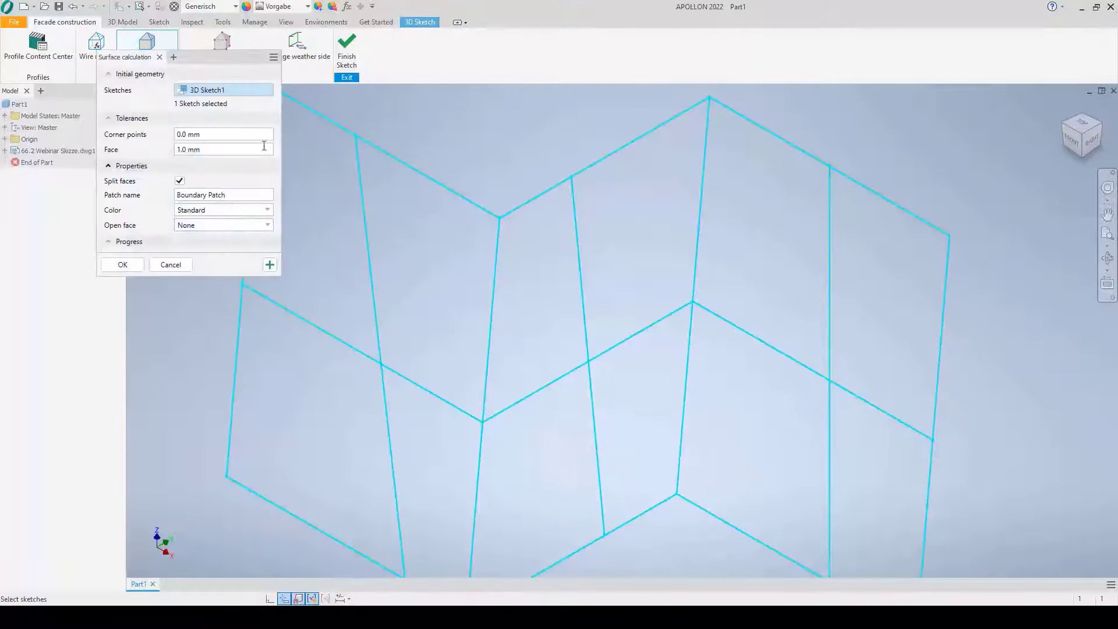
{"action": "left_click", "coordinate": [123, 264]}
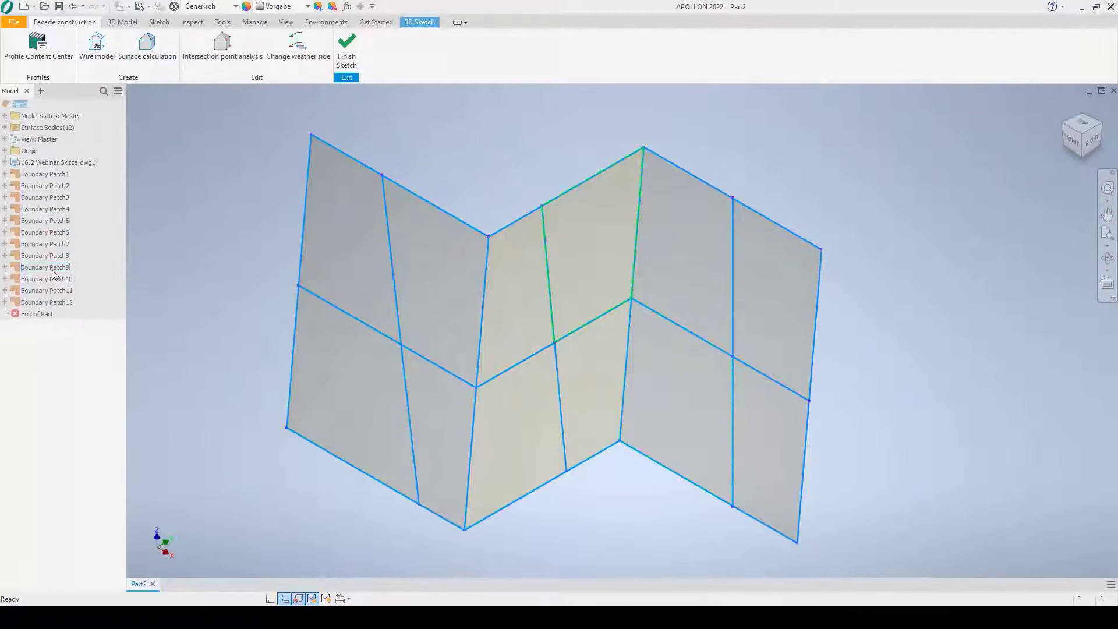
{"action": "left_click", "coordinate": [285, 61]}
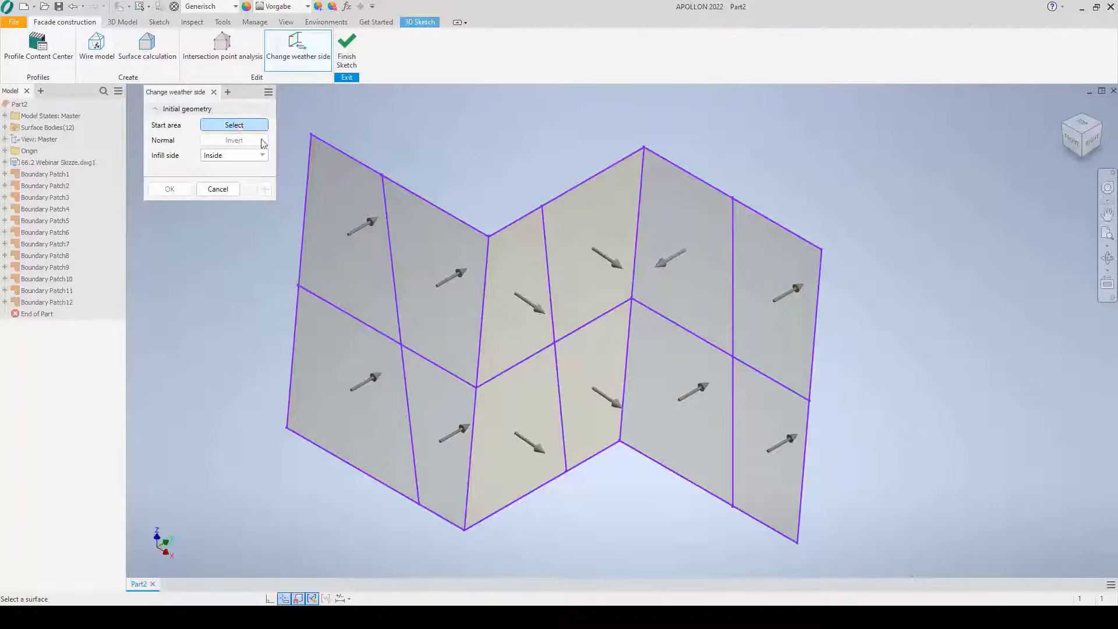
{"action": "left_click", "coordinate": [355, 217]}
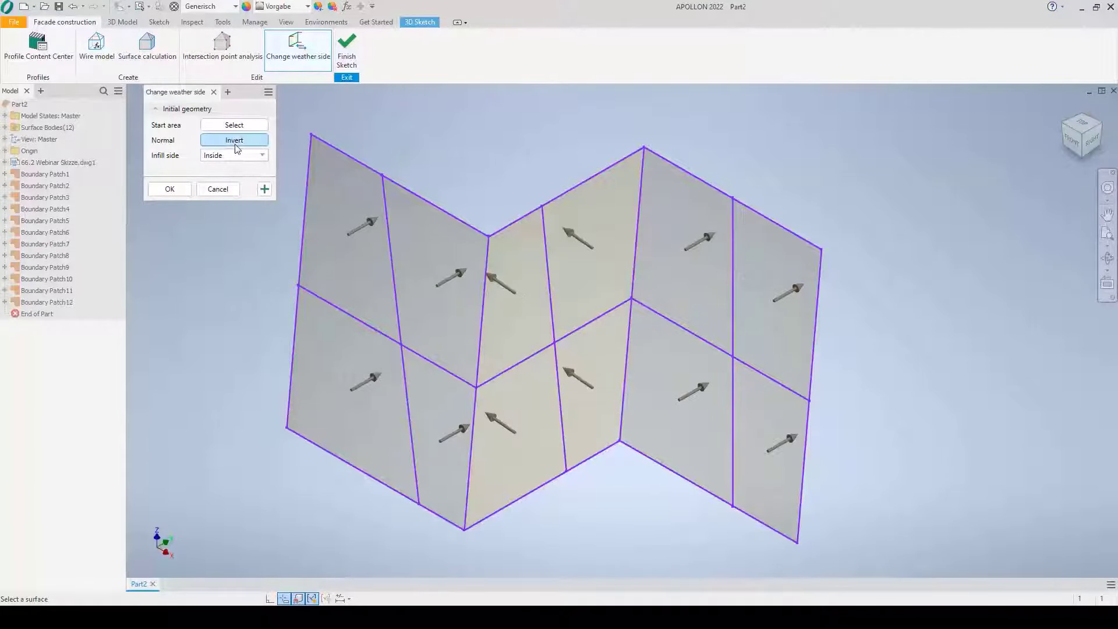
{"action": "left_click", "coordinate": [234, 141]}
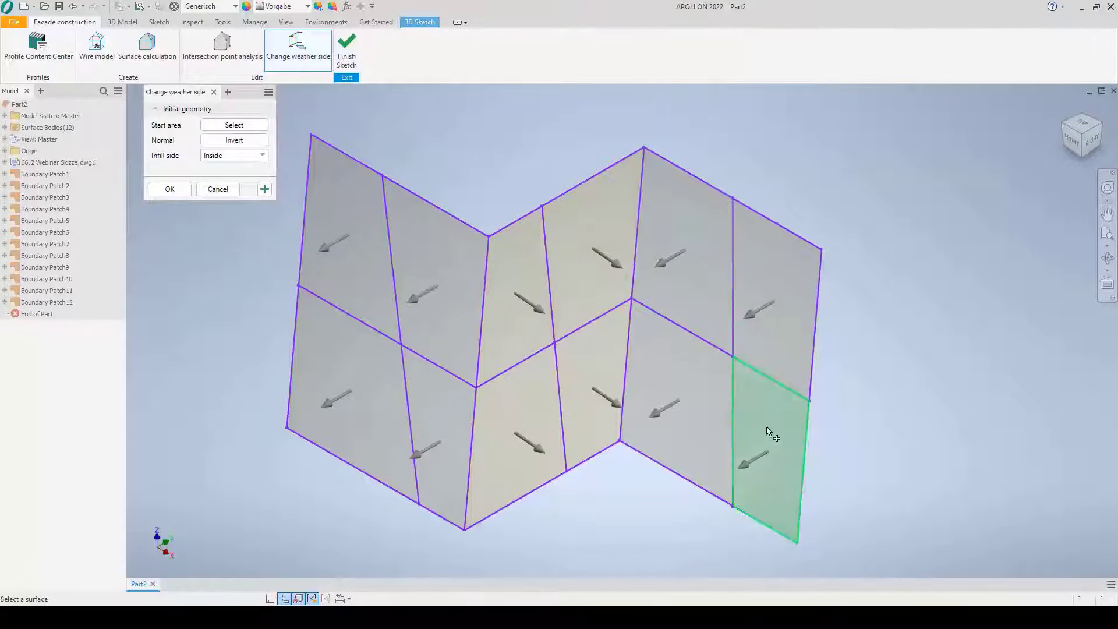
{"action": "left_click", "coordinate": [170, 188]}
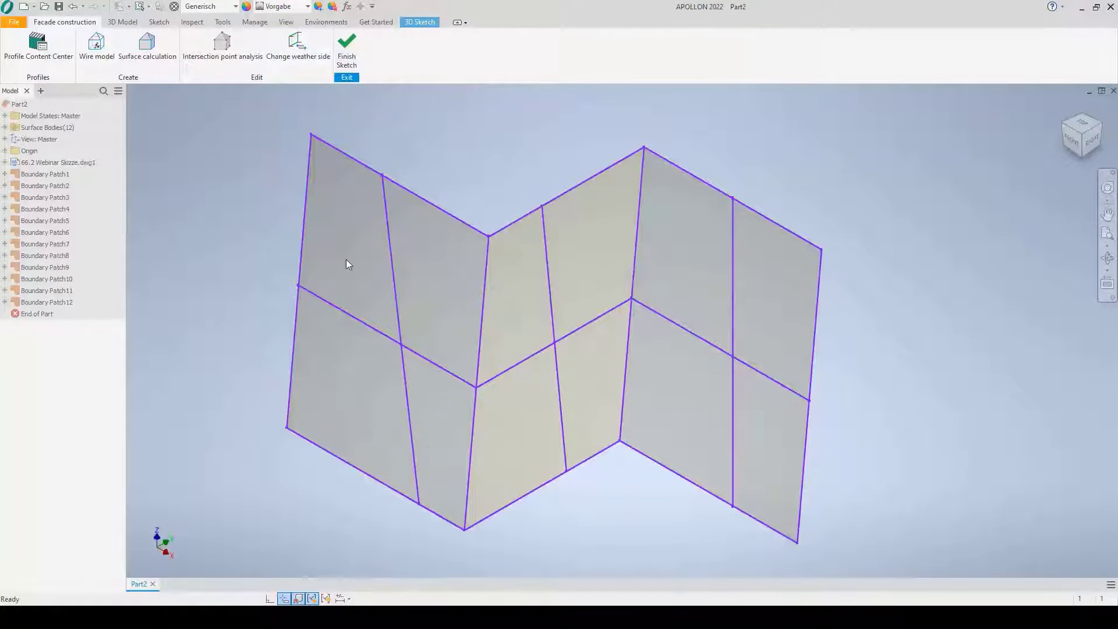
{"action": "left_click", "coordinate": [354, 56]}
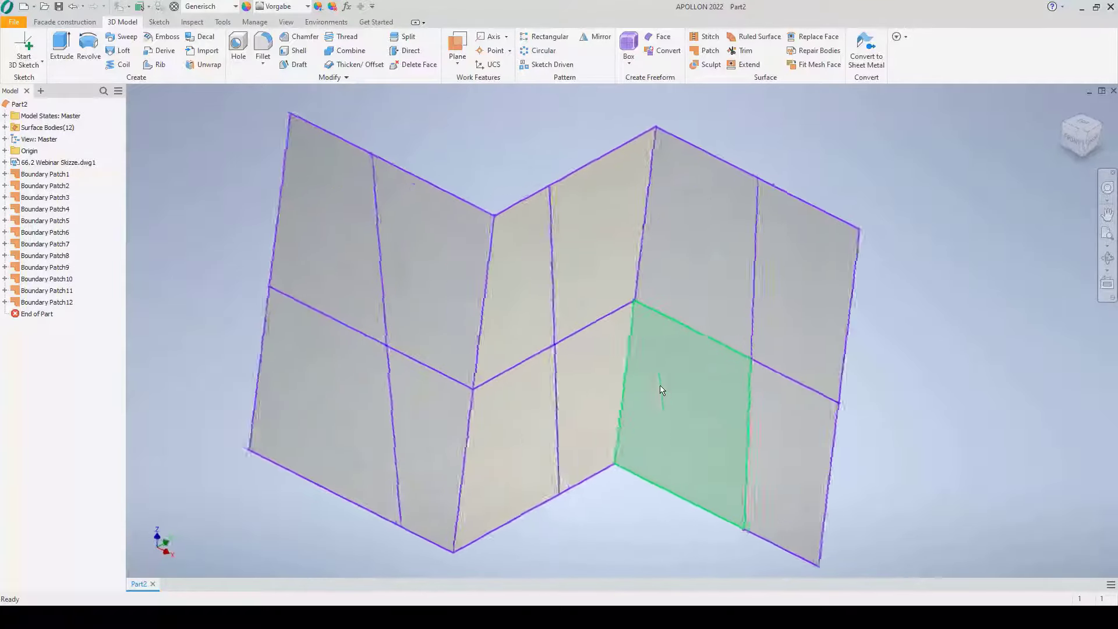
{"action": "scroll", "coordinate": [662, 390], "scroll_direction": "up", "scroll_amount": 5}
{"action": "scroll", "coordinate": [662, 390], "scroll_direction": "down", "scroll_amount": 5}
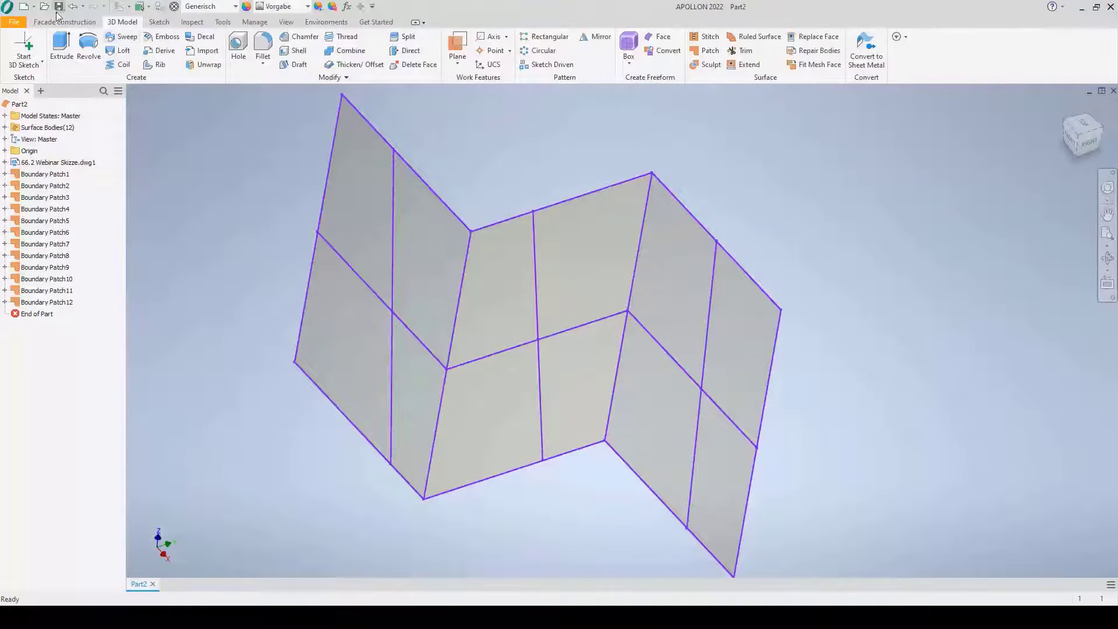
Save the part with the file name '66.2 Webinar Skizze'.
{"action": "left_click", "coordinate": [60, 7]}
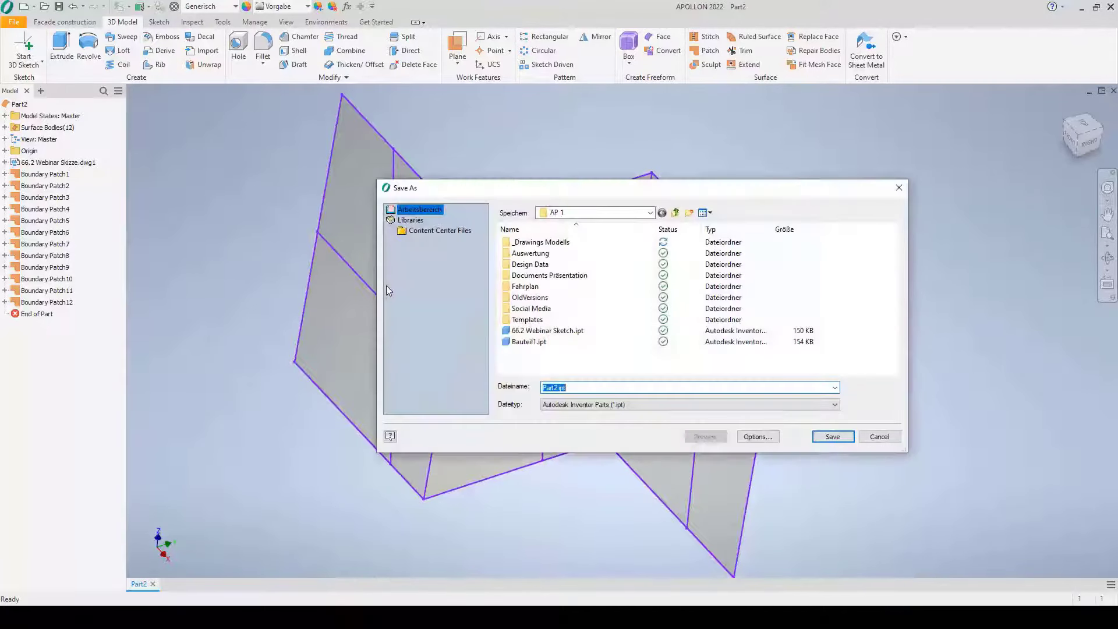
{"action": "type", "text": "66.2 Webi"}
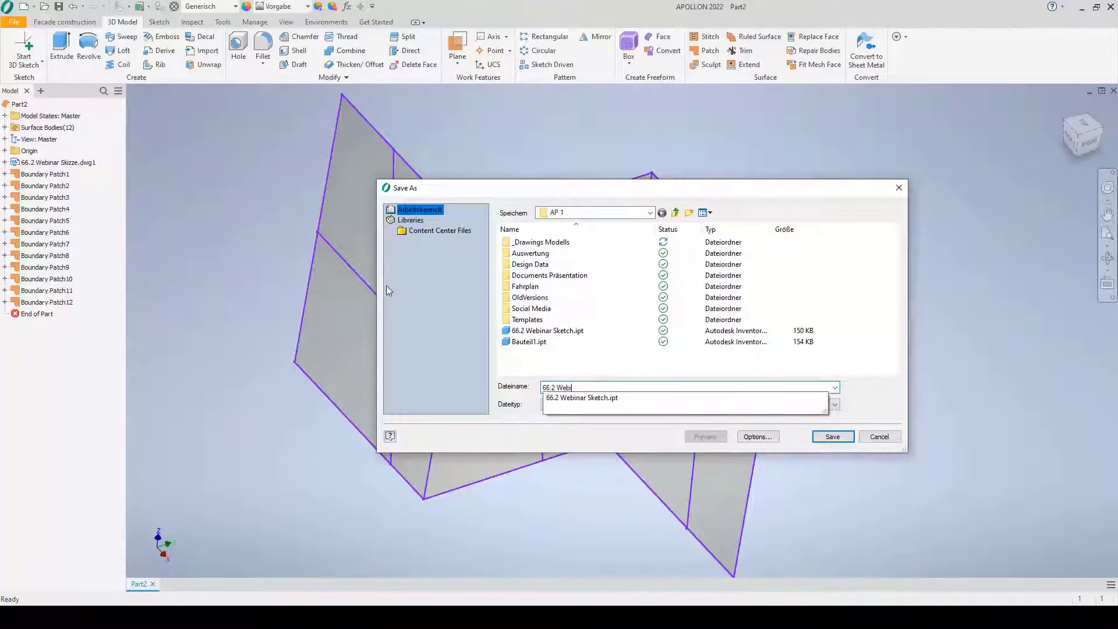
{"action": "type", "text": "nar Skiz"}
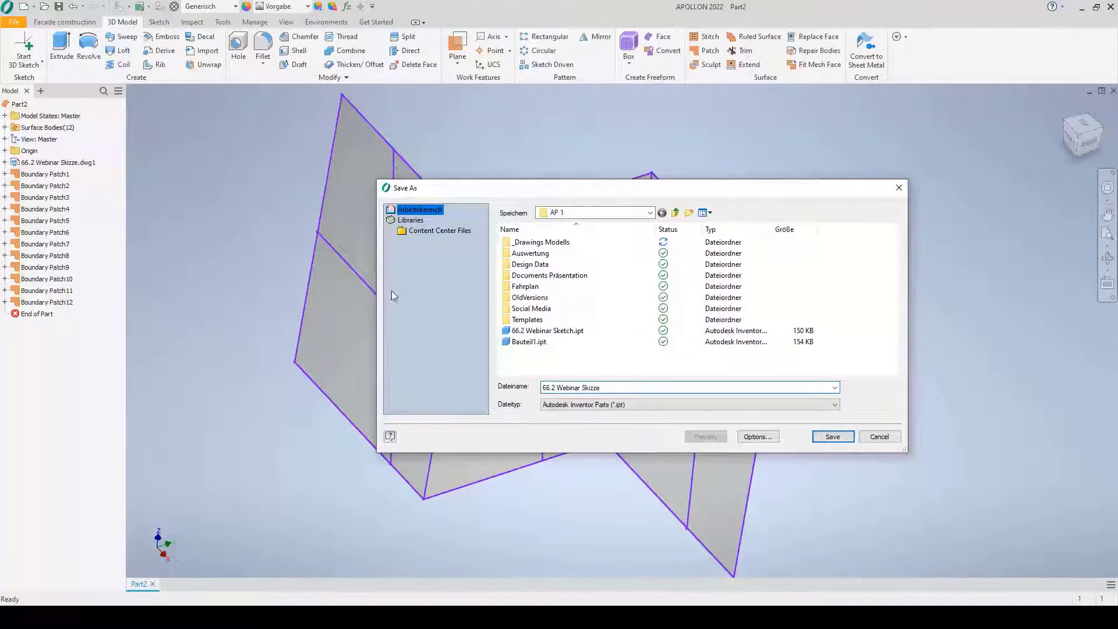
{"action": "type", "text": "ze"}
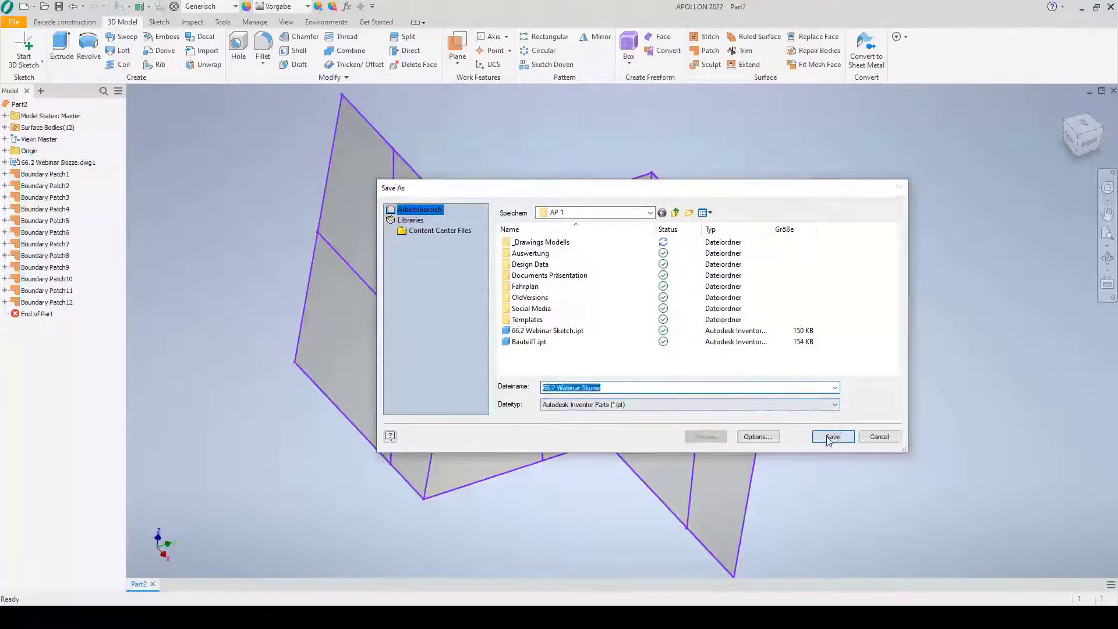
{"action": "left_click", "coordinate": [832, 437]}
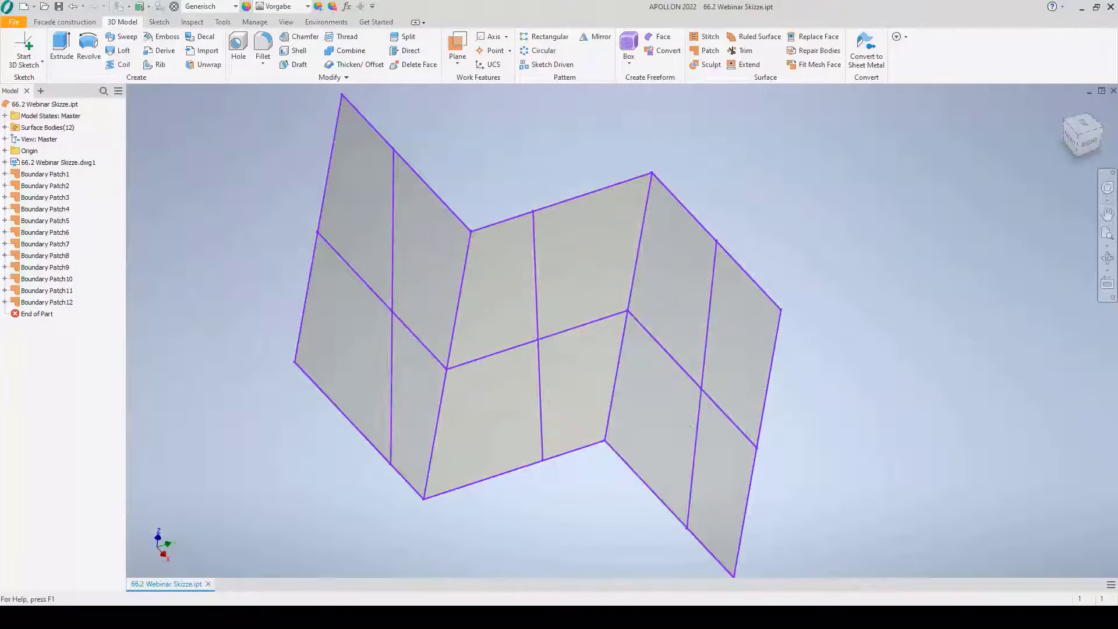
Close the part and reopen 66.2 Webinar Skizze.ipt from Unitized Facade in isometric view.
{"action": "left_click", "coordinate": [208, 584]}
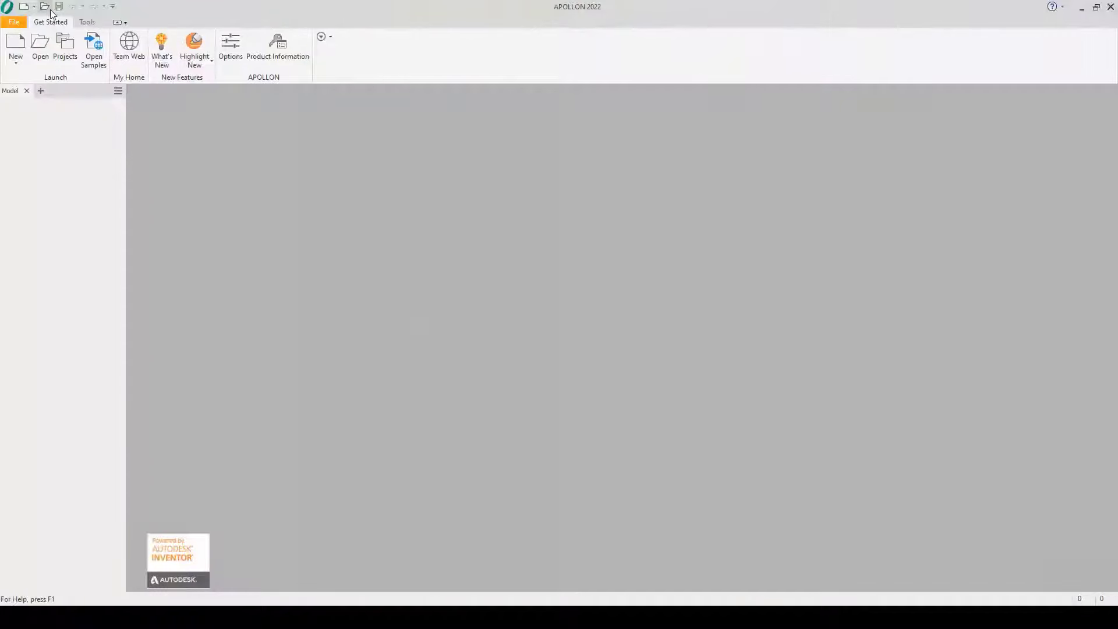
{"action": "left_click", "coordinate": [40, 42]}
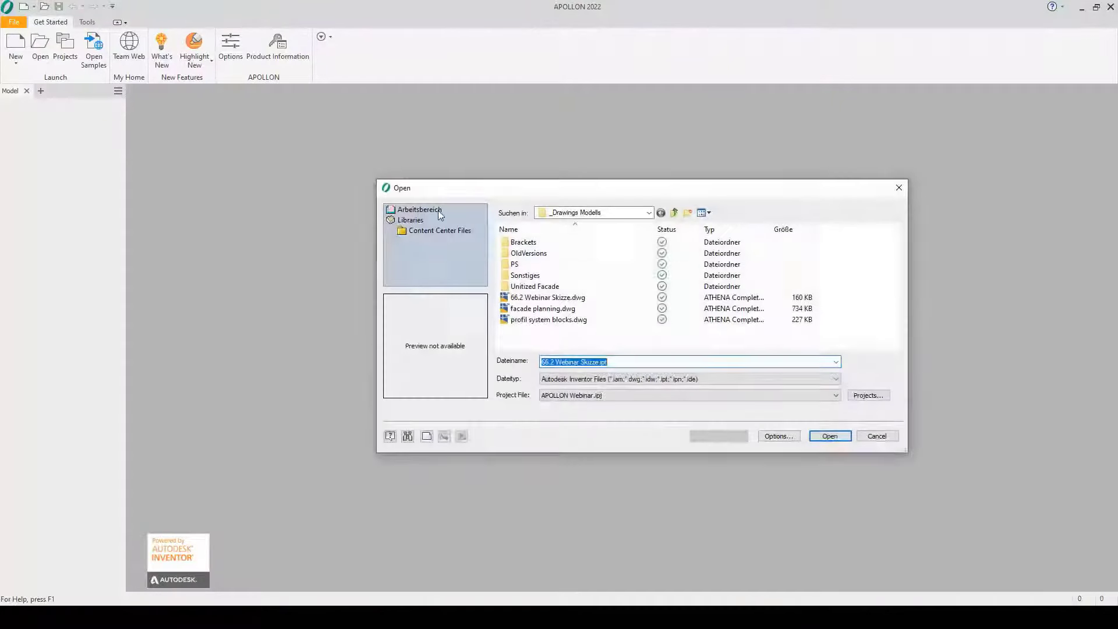
{"action": "double_click", "coordinate": [542, 285]}
{"action": "left_click", "coordinate": [533, 319]}
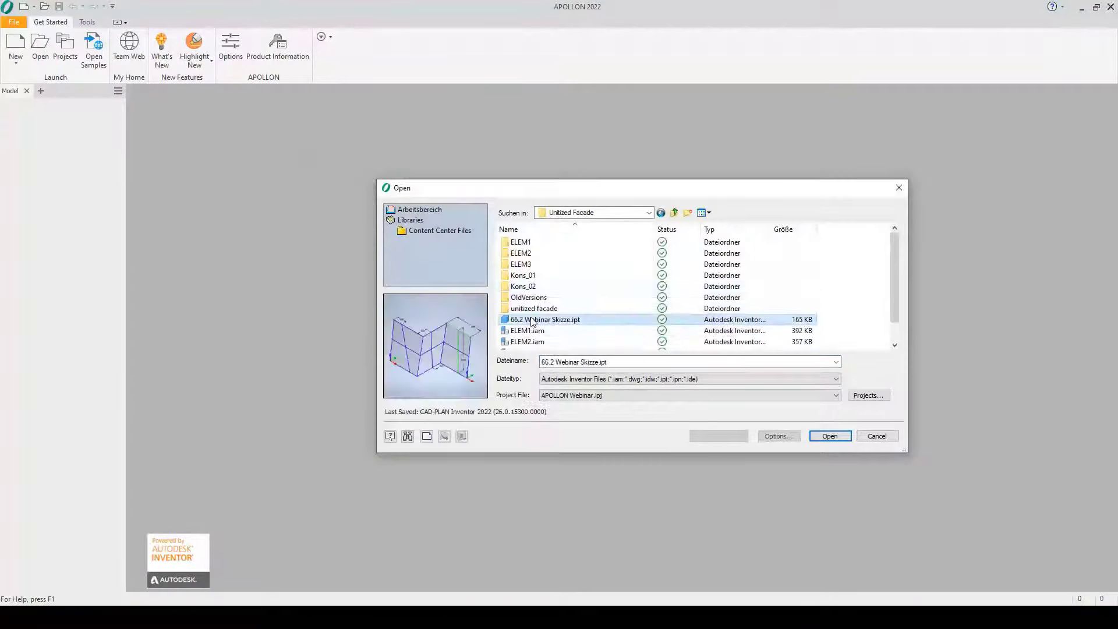
{"action": "left_click", "coordinate": [830, 437]}
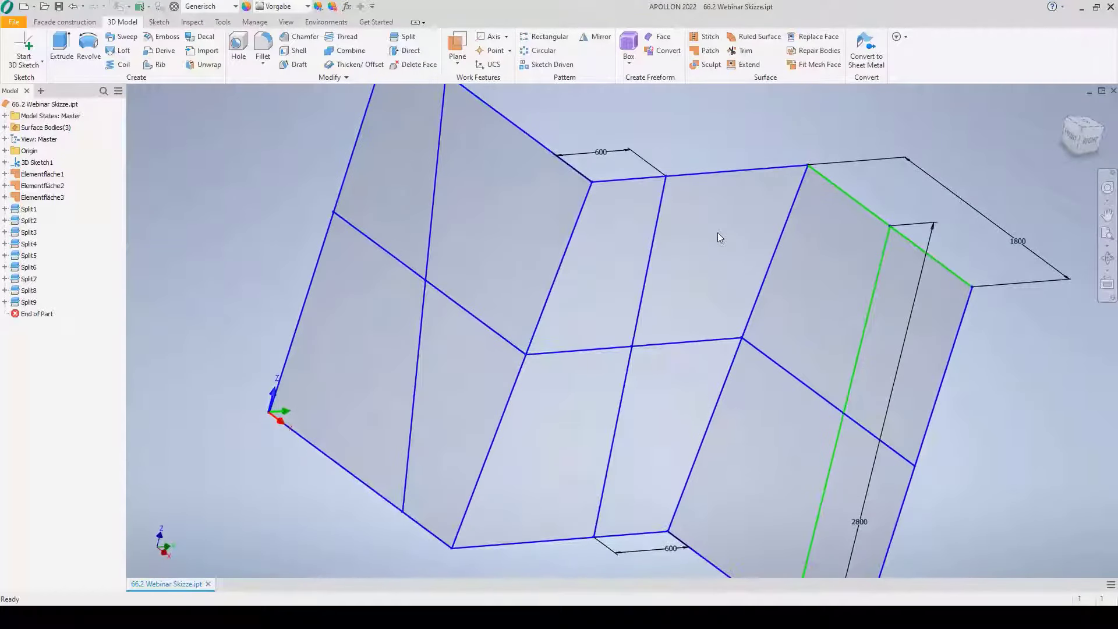
{"action": "left_click", "coordinate": [1079, 129]}
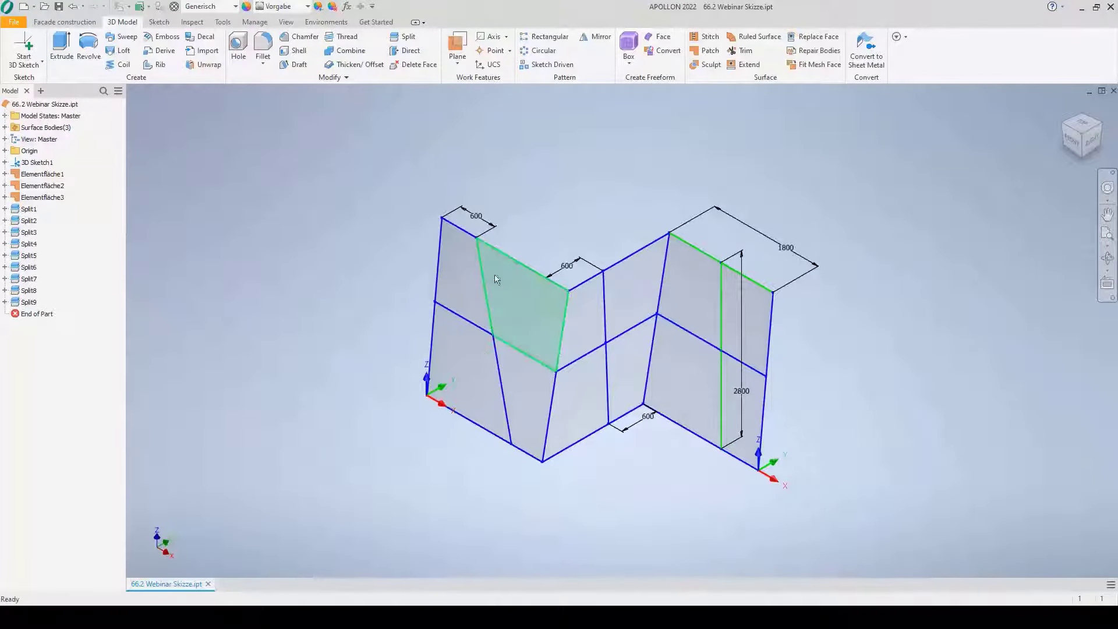
{"action": "left_click", "coordinate": [71, 27]}
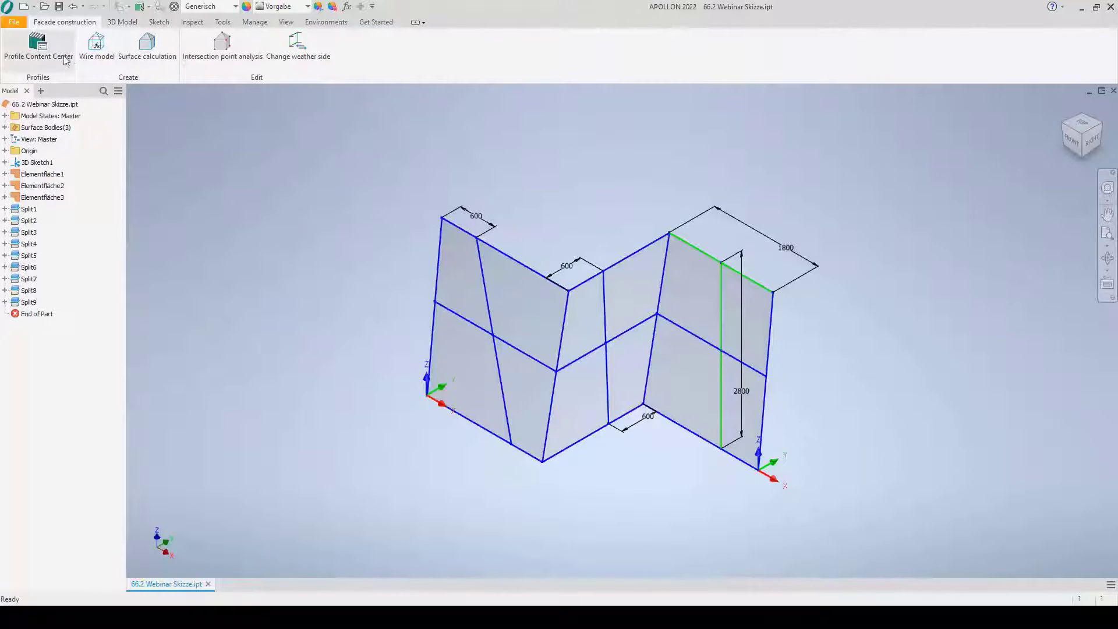
Edit the FWS50 mullion bar definition under Schueco FWS50 in the Profile Content Center.
{"action": "left_click", "coordinate": [43, 56]}
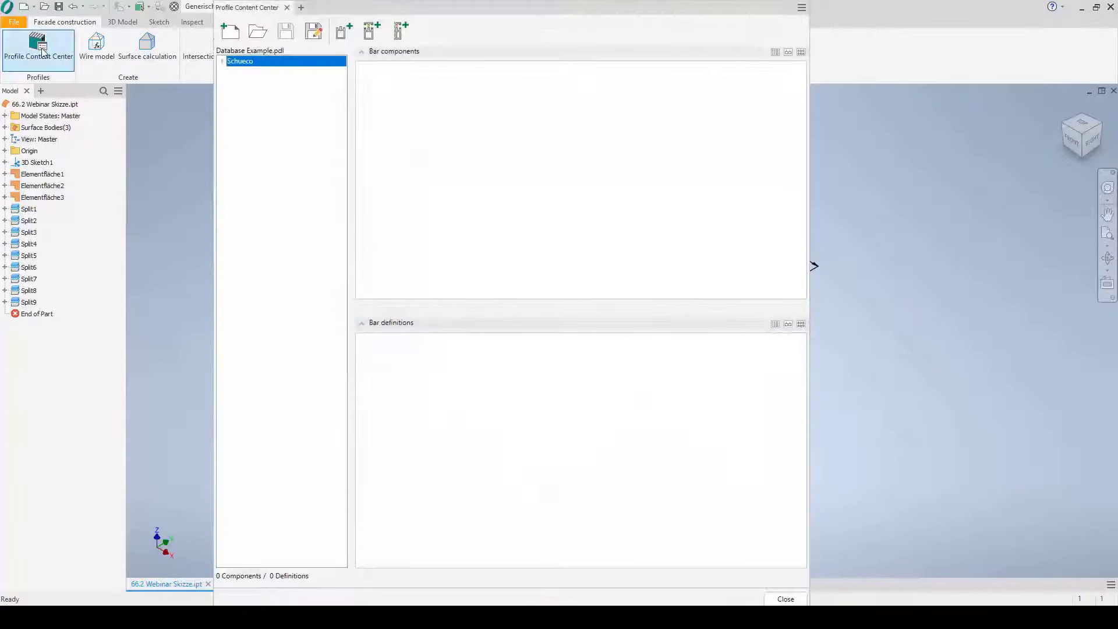
{"action": "left_click", "coordinate": [224, 61]}
{"action": "left_click", "coordinate": [238, 72]}
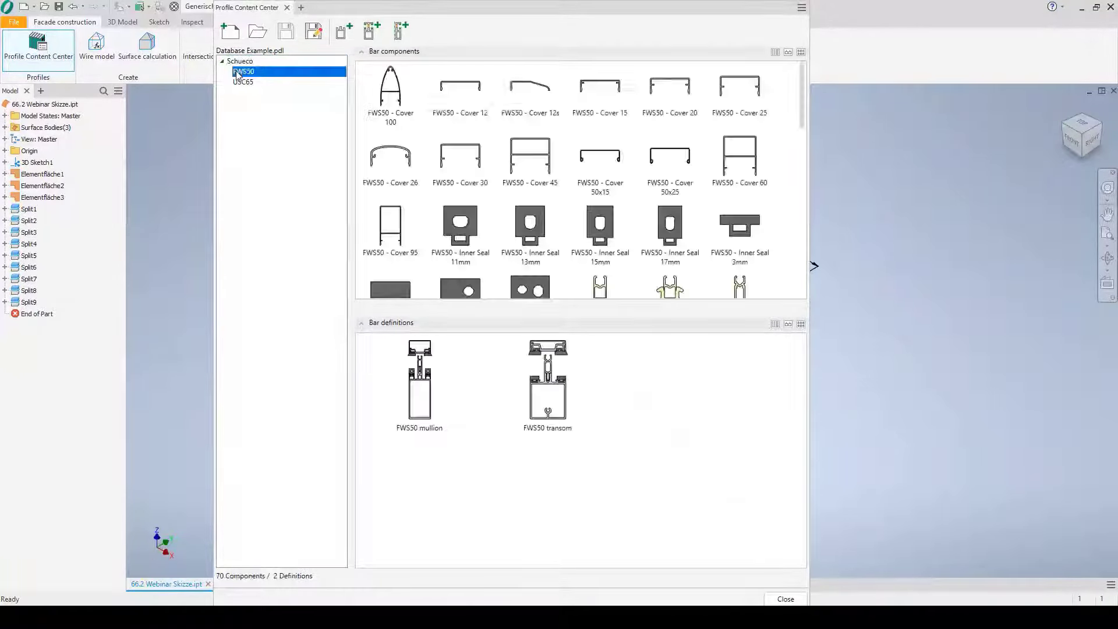
{"action": "scroll", "coordinate": [591, 215], "scroll_direction": "down", "scroll_amount": 2}
{"action": "scroll", "coordinate": [591, 215], "scroll_direction": "down", "scroll_amount": 3}
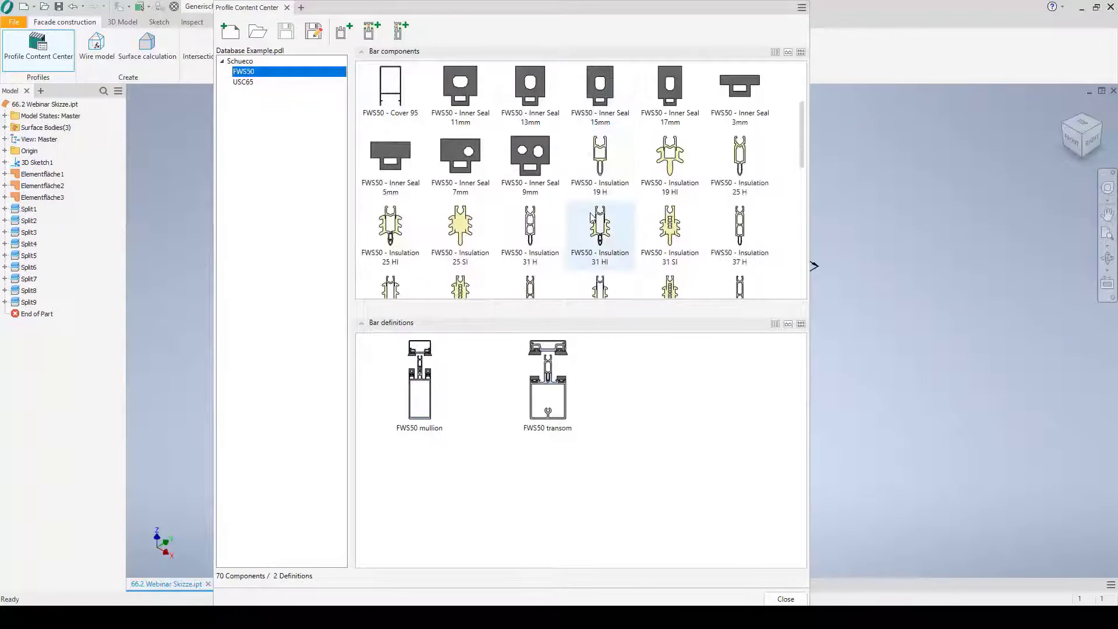
{"action": "left_click", "coordinate": [444, 382]}
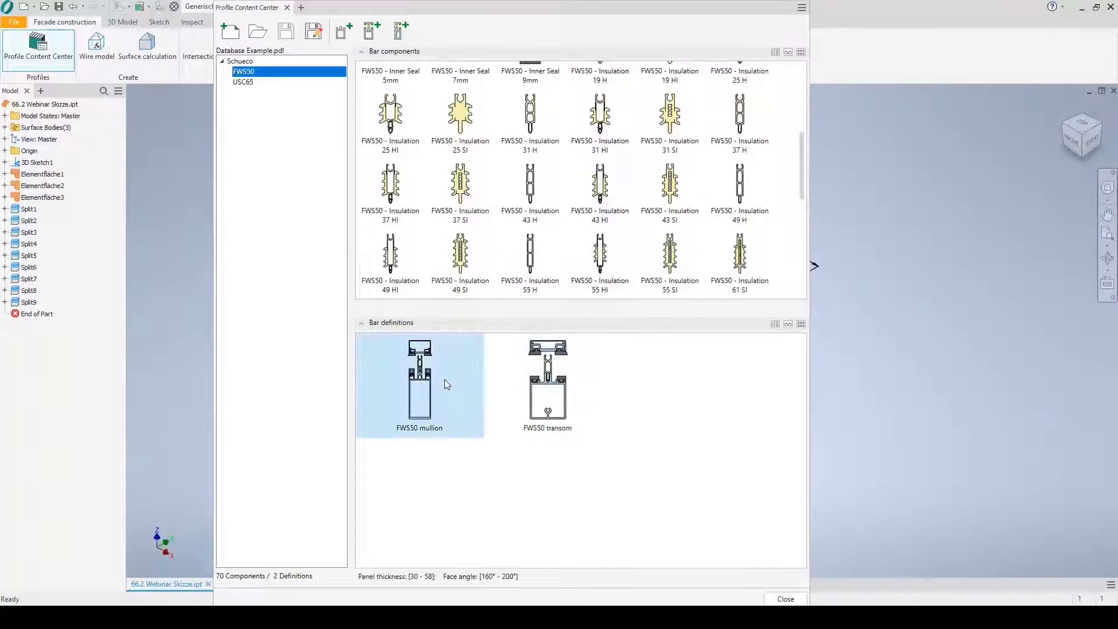
{"action": "right_click", "coordinate": [445, 379]}
{"action": "left_click", "coordinate": [477, 387]}
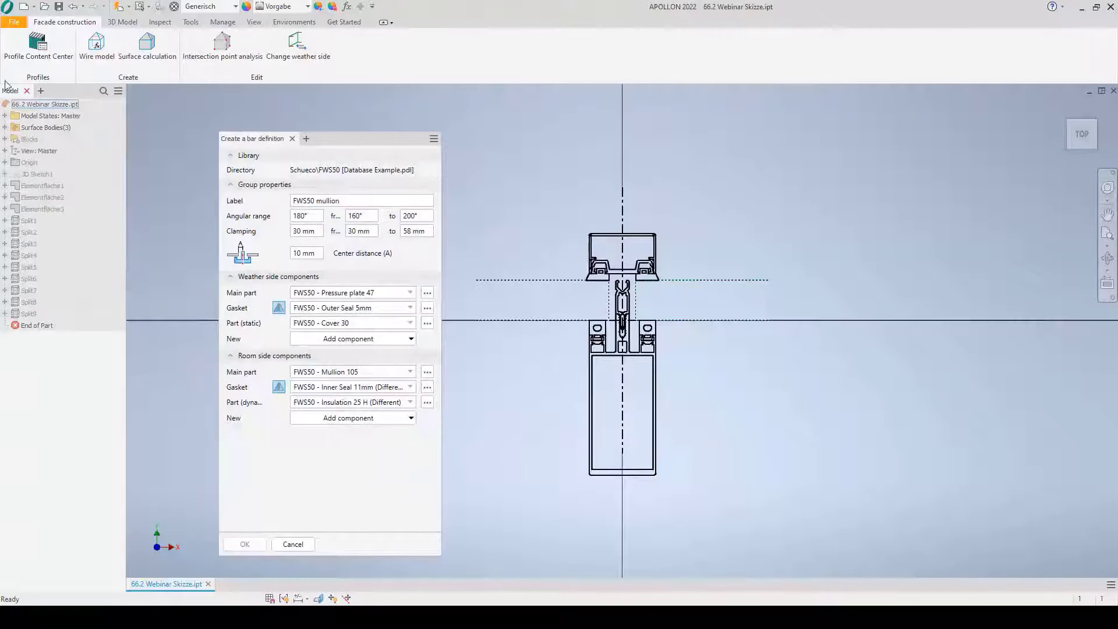
{"action": "left_click", "coordinate": [317, 217]}
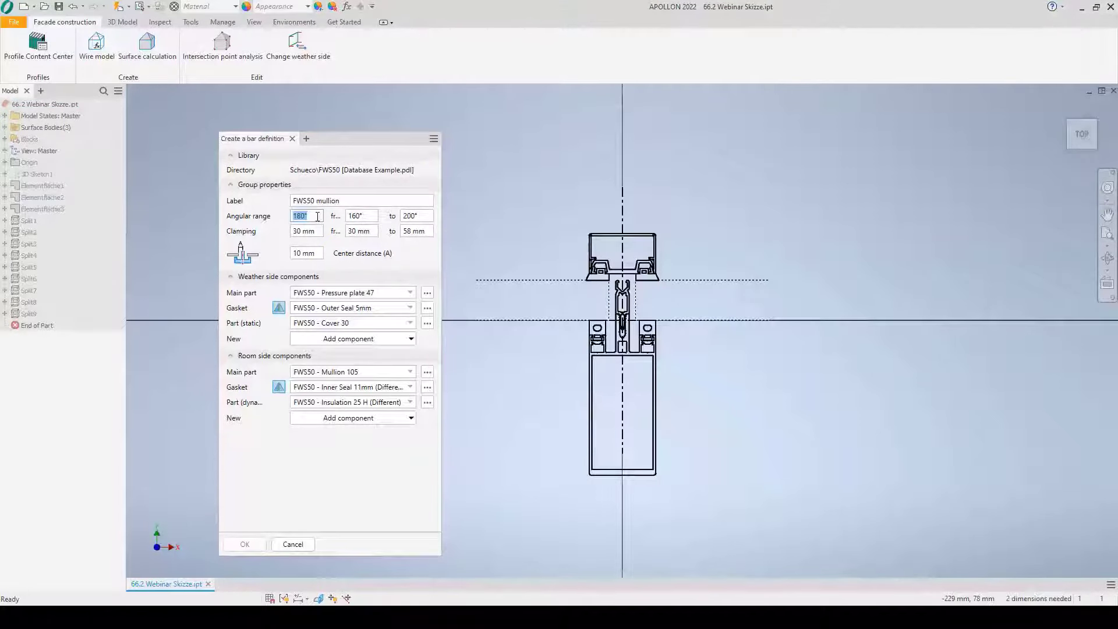
{"action": "type", "text": "170"}
{"action": "key", "text": "Tab"}
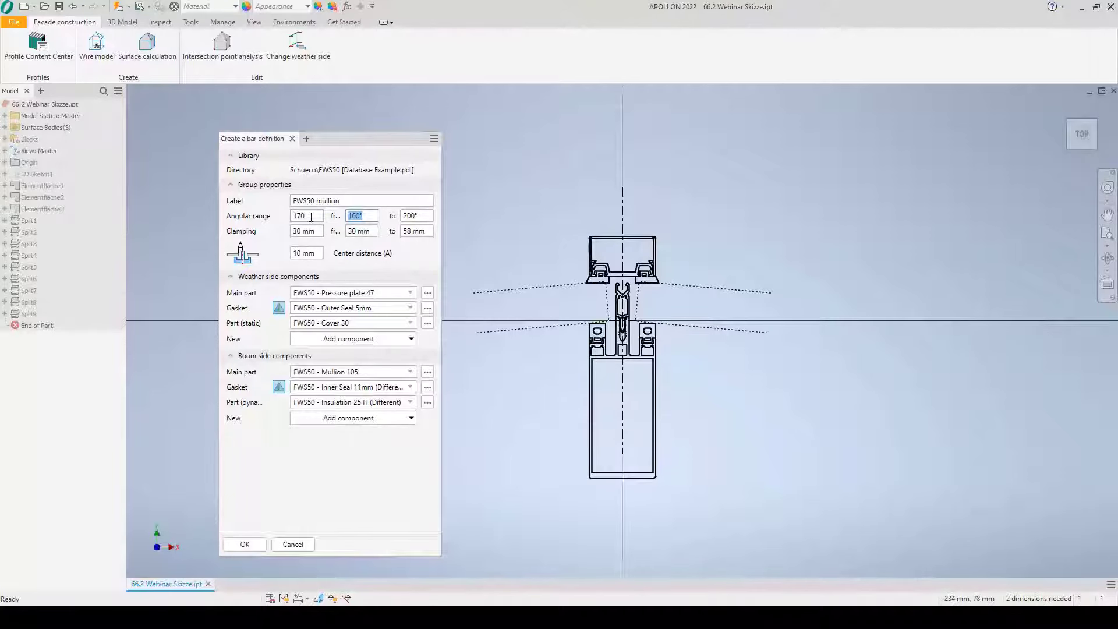
{"action": "left_click", "coordinate": [309, 216]}
{"action": "key", "text": "Tab"}
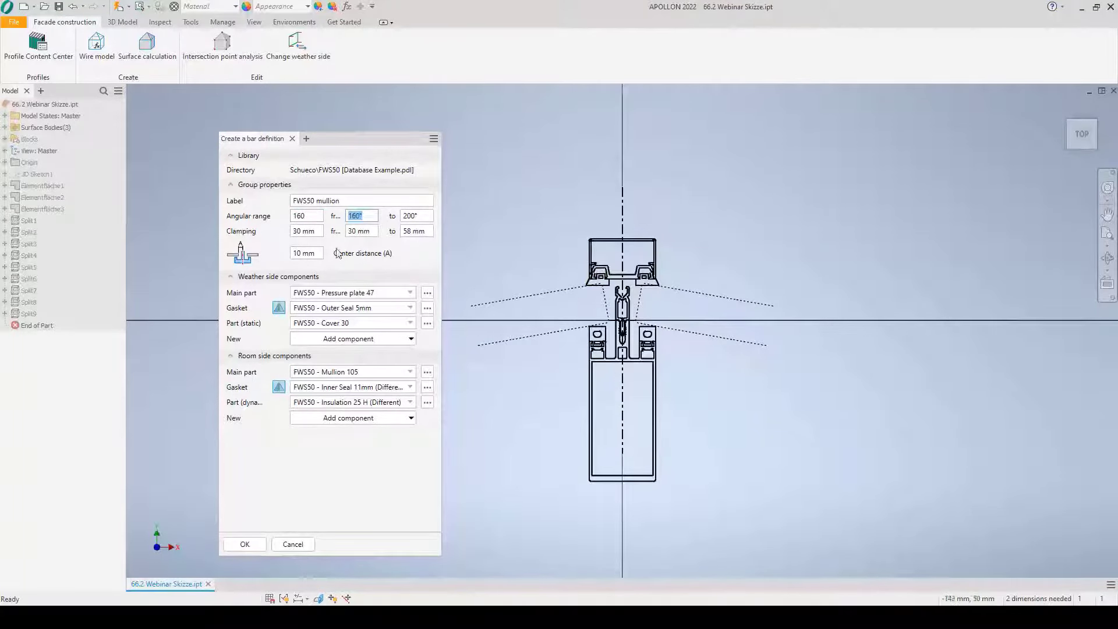
{"action": "left_click", "coordinate": [292, 219]}
{"action": "double_click", "coordinate": [298, 216]}
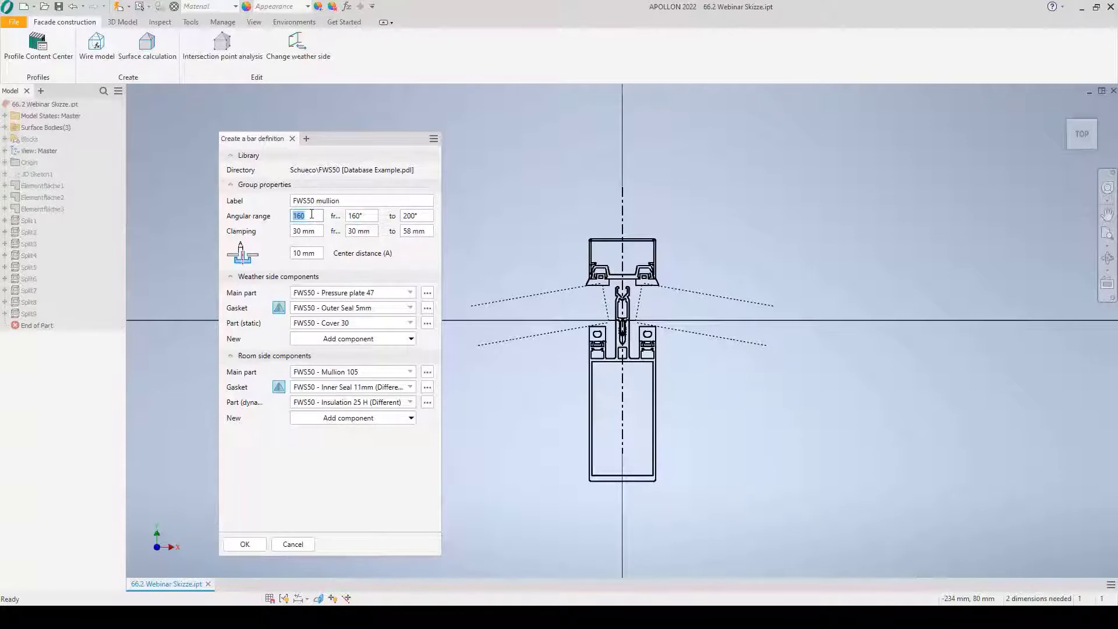
{"action": "key", "text": "Tab"}
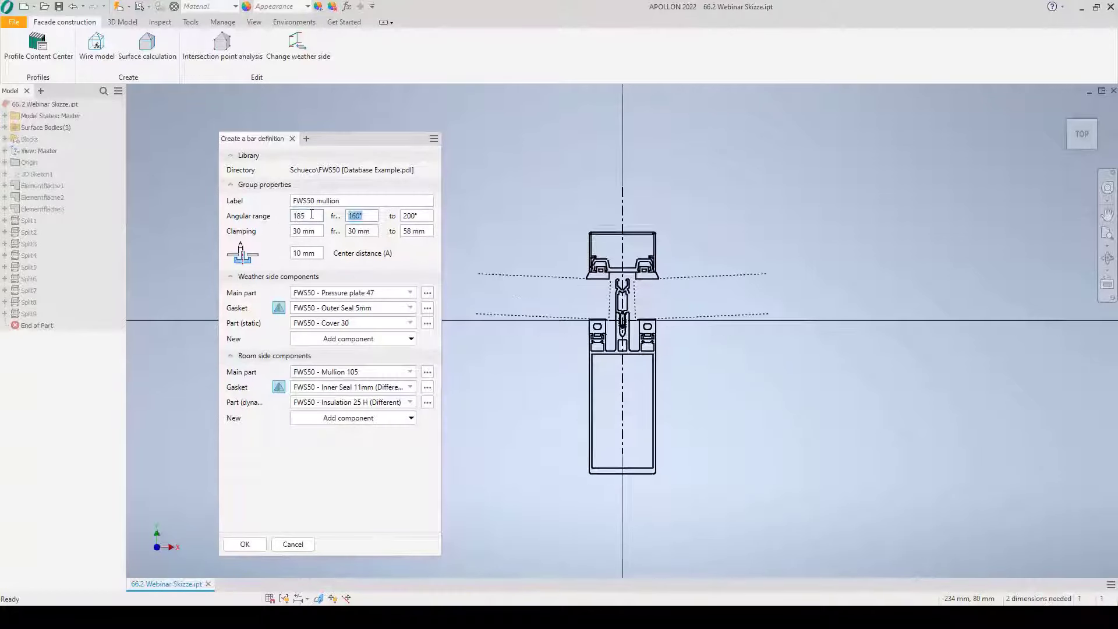
{"action": "left_click", "coordinate": [292, 217]}
{"action": "double_click", "coordinate": [293, 219]}
{"action": "key", "text": "Tab"}
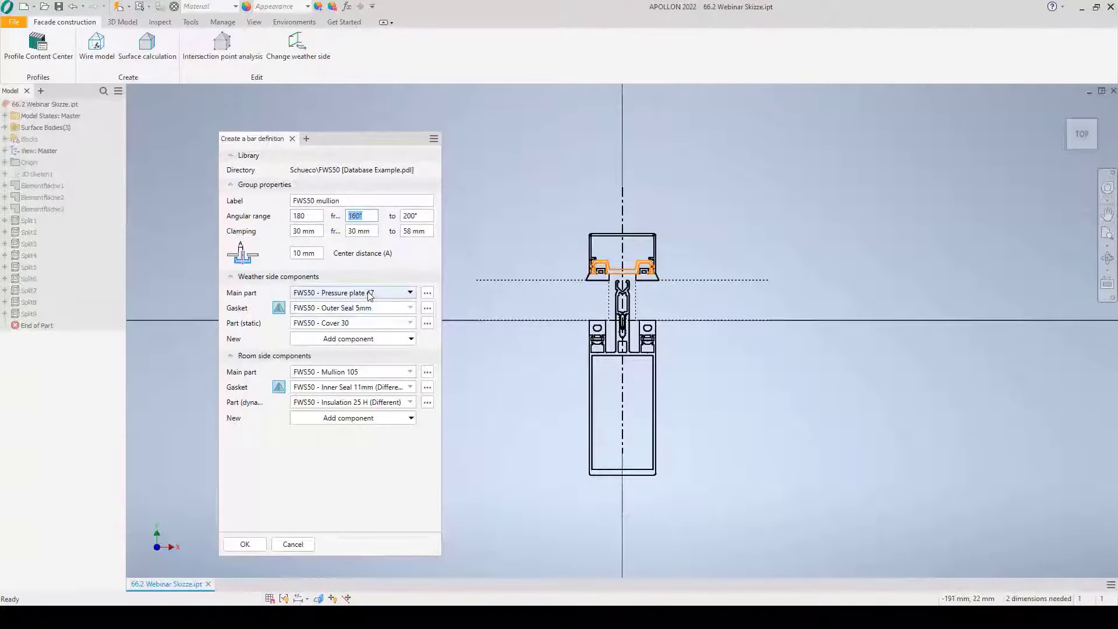
Set the FWS50 static part to Cover 100 and the main part to Mullion 150.
{"action": "left_click", "coordinate": [363, 324]}
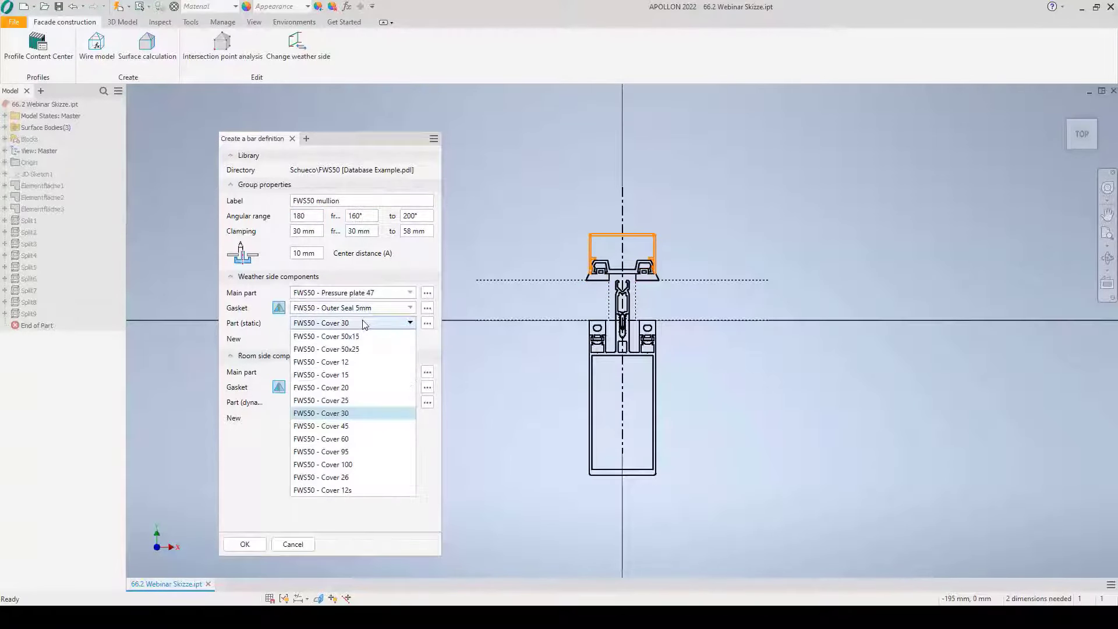
{"action": "left_click", "coordinate": [337, 349]}
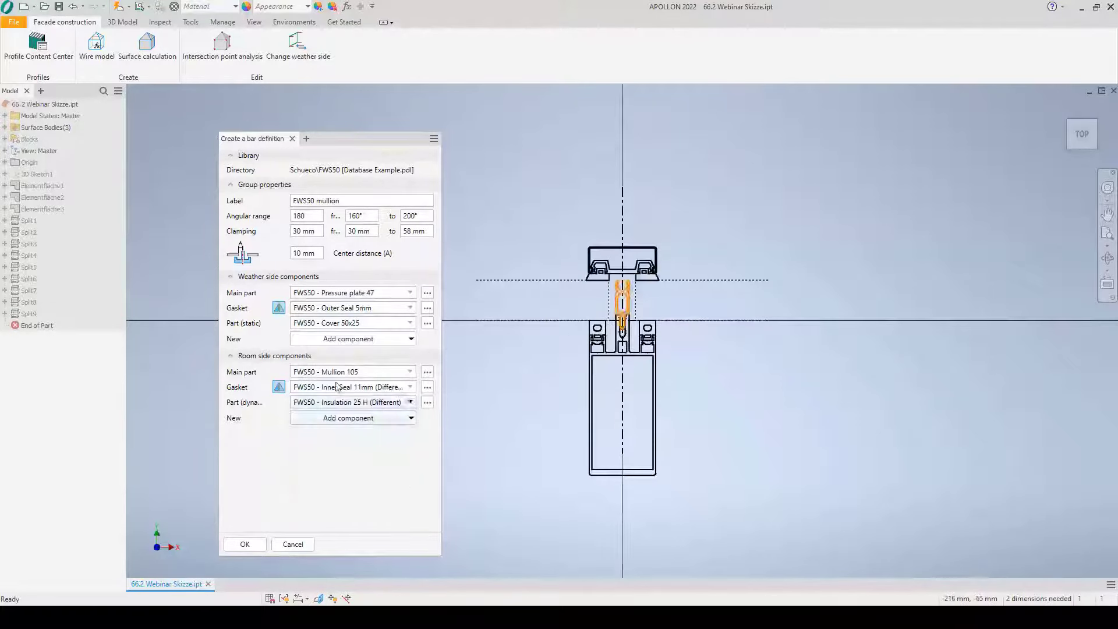
{"action": "left_click", "coordinate": [342, 326]}
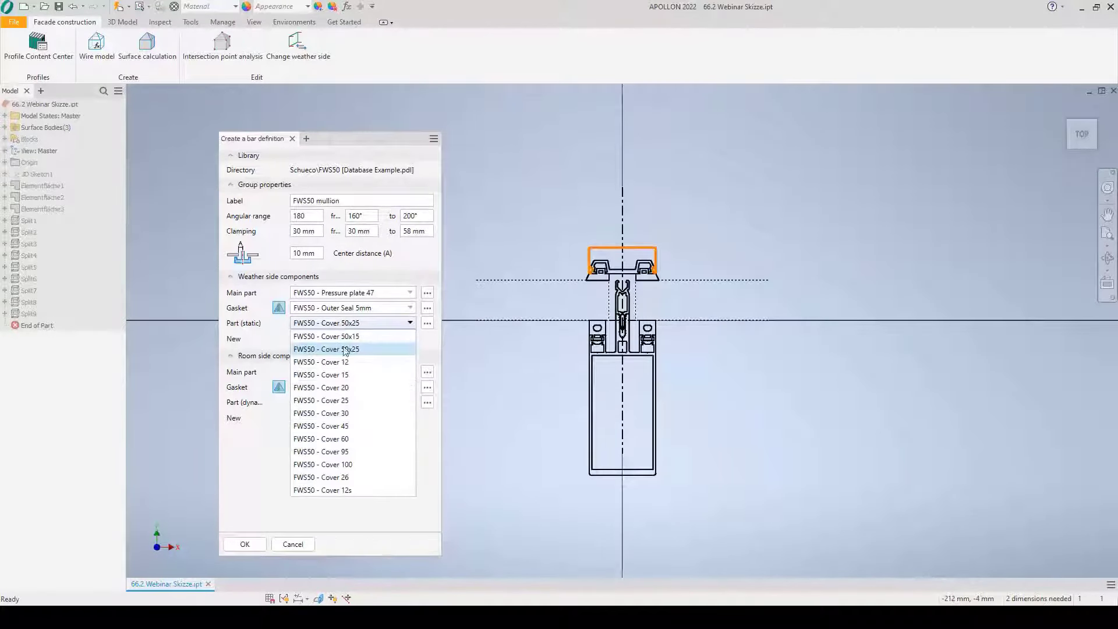
{"action": "left_click", "coordinate": [342, 465]}
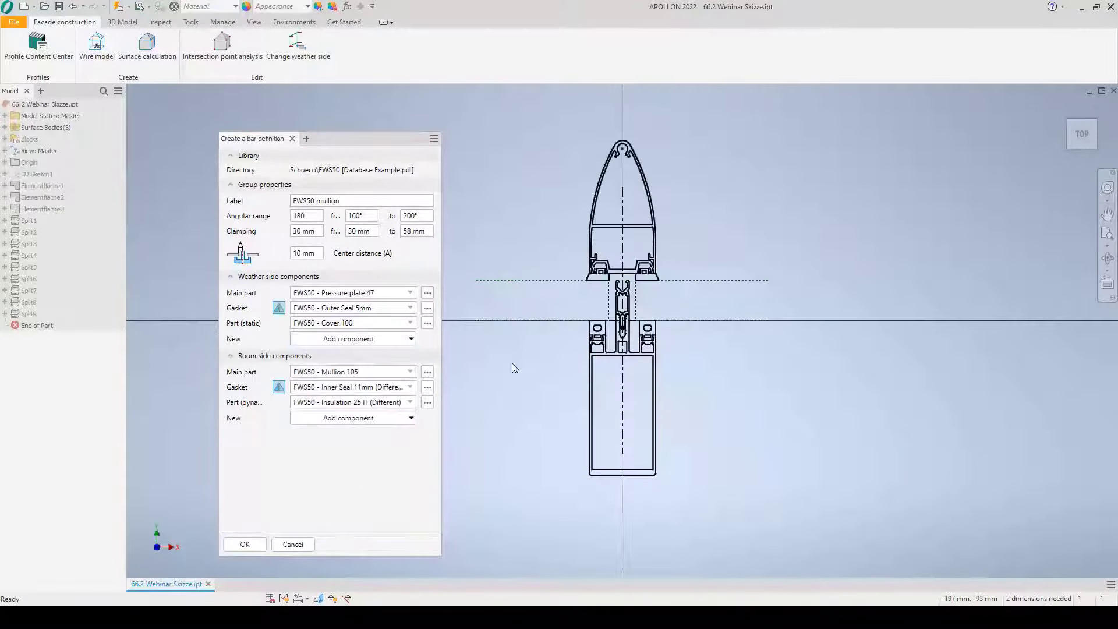
{"action": "left_click", "coordinate": [396, 371]}
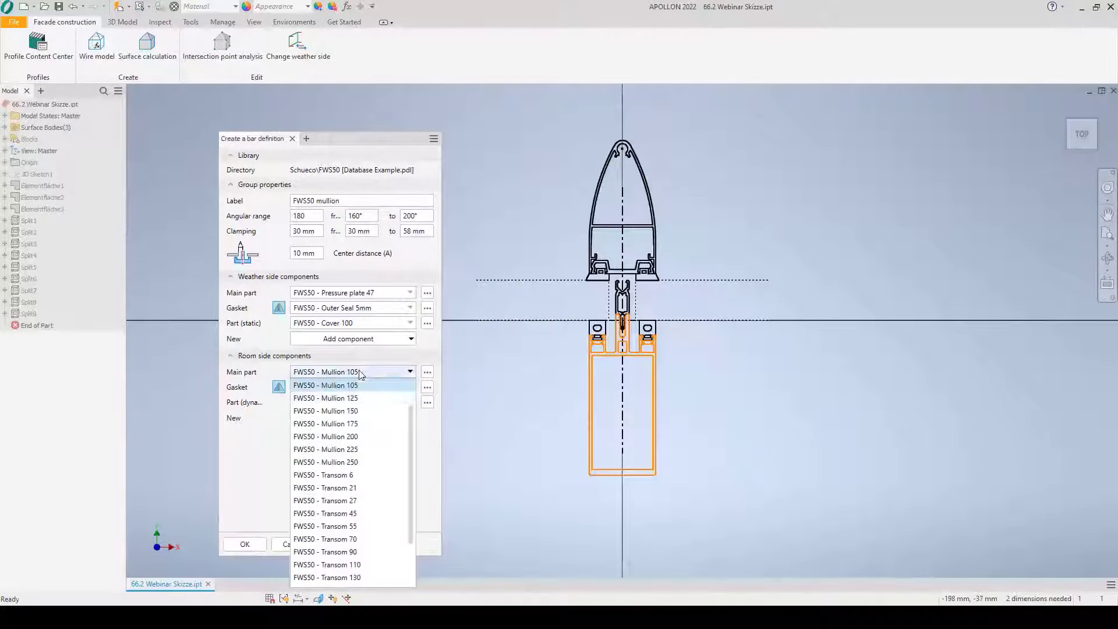
{"action": "key", "text": "Return"}
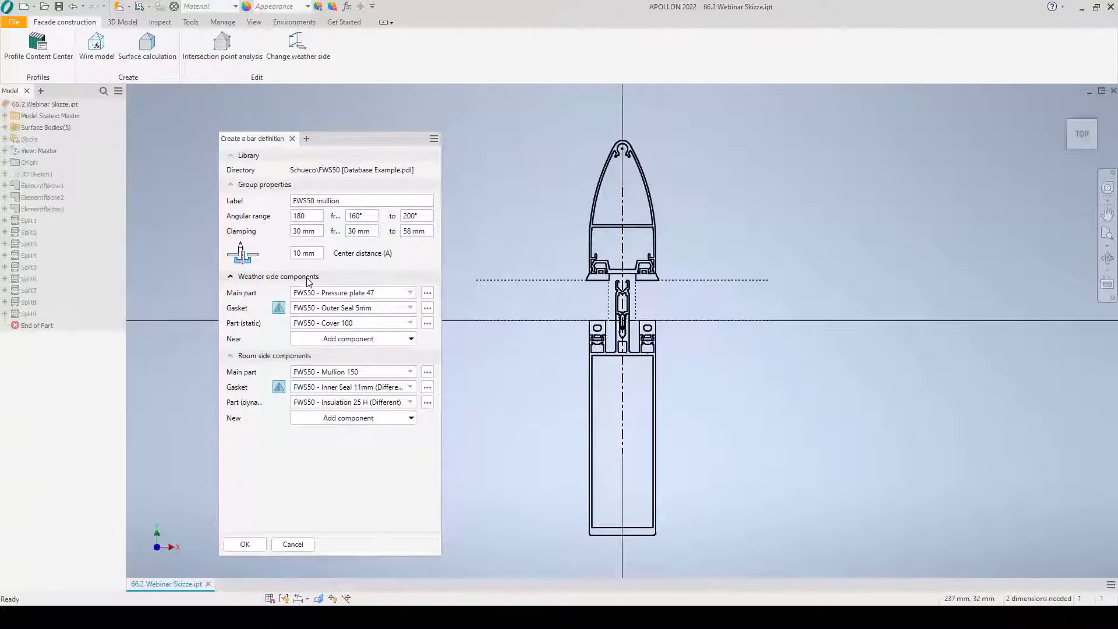
Enter a 44 mm clamping value, then cancel the bar definition edits.
{"action": "double_click", "coordinate": [321, 233]}
{"action": "type", "text": "44"}
{"action": "key", "text": "Tab"}
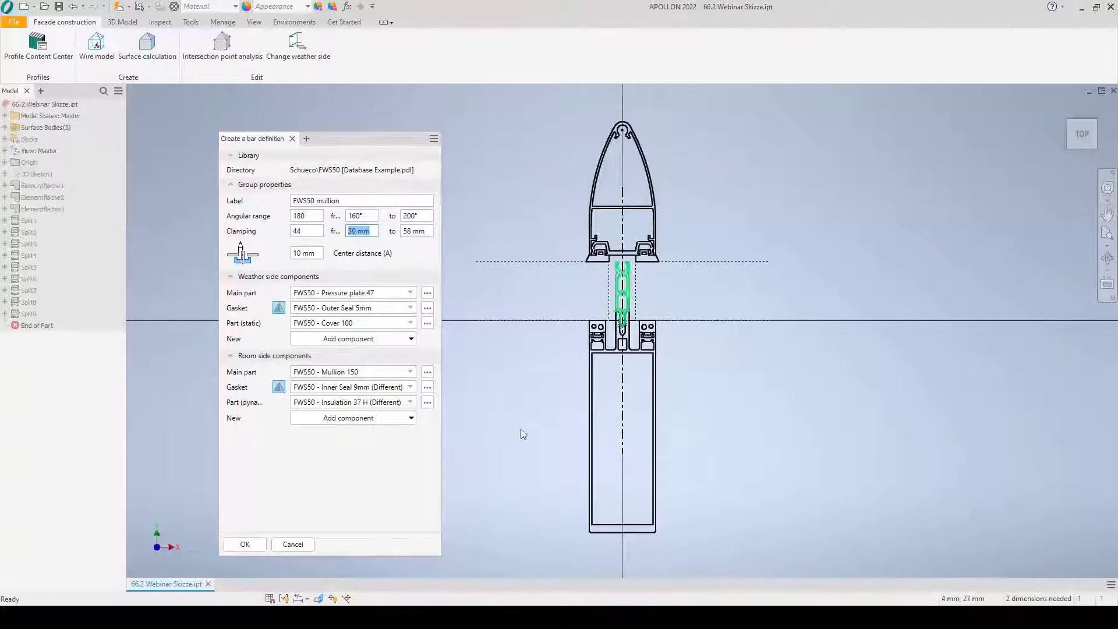
{"action": "left_click", "coordinate": [291, 544]}
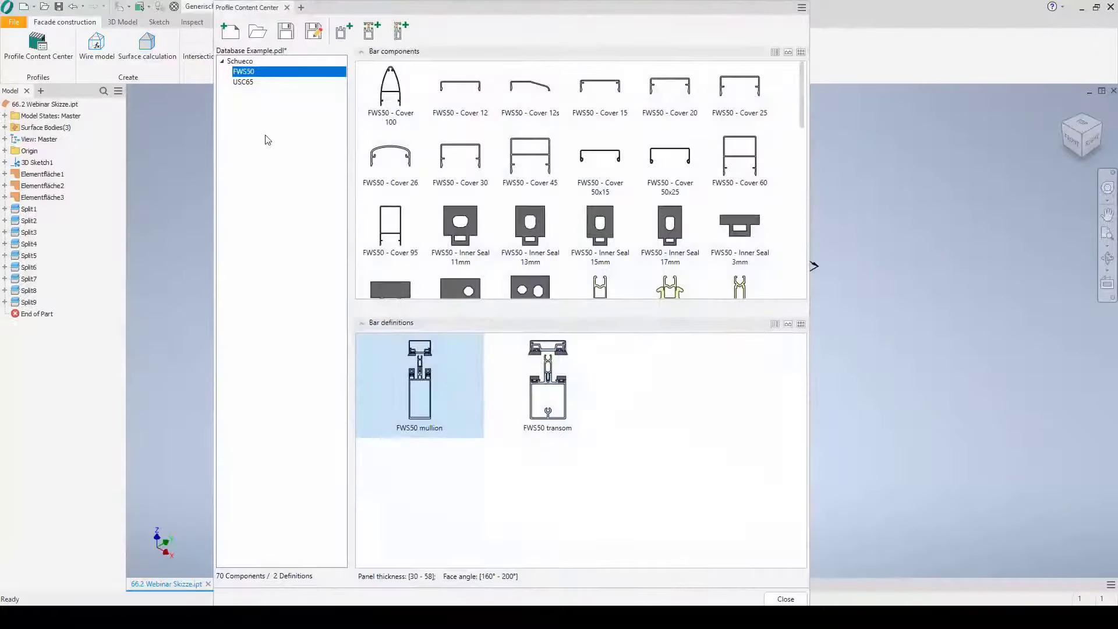
In the USC65 profile system, open the Frame complete bar definition with Edit...
{"action": "left_click", "coordinate": [238, 82]}
{"action": "left_click", "coordinate": [533, 360]}
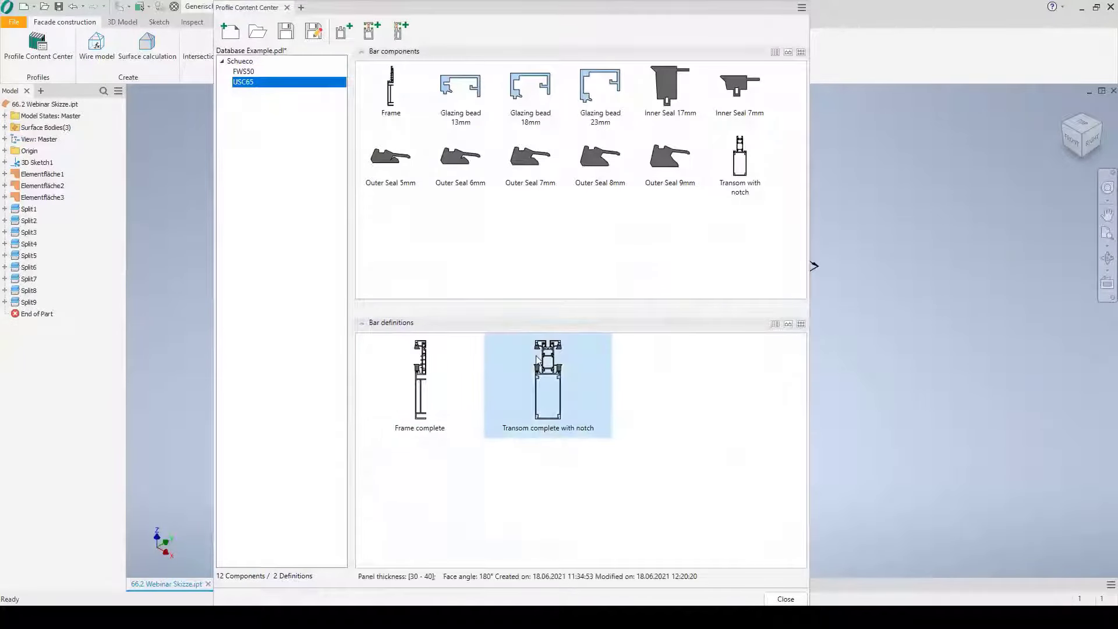
{"action": "left_click", "coordinate": [433, 389]}
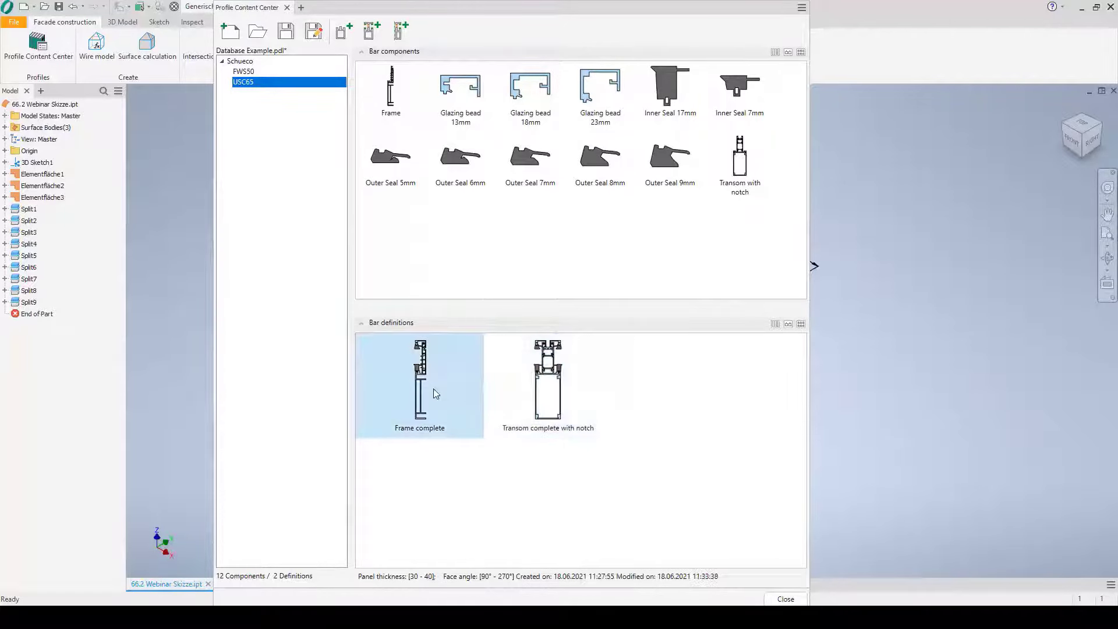
{"action": "right_click", "coordinate": [433, 389]}
{"action": "left_click", "coordinate": [464, 398]}
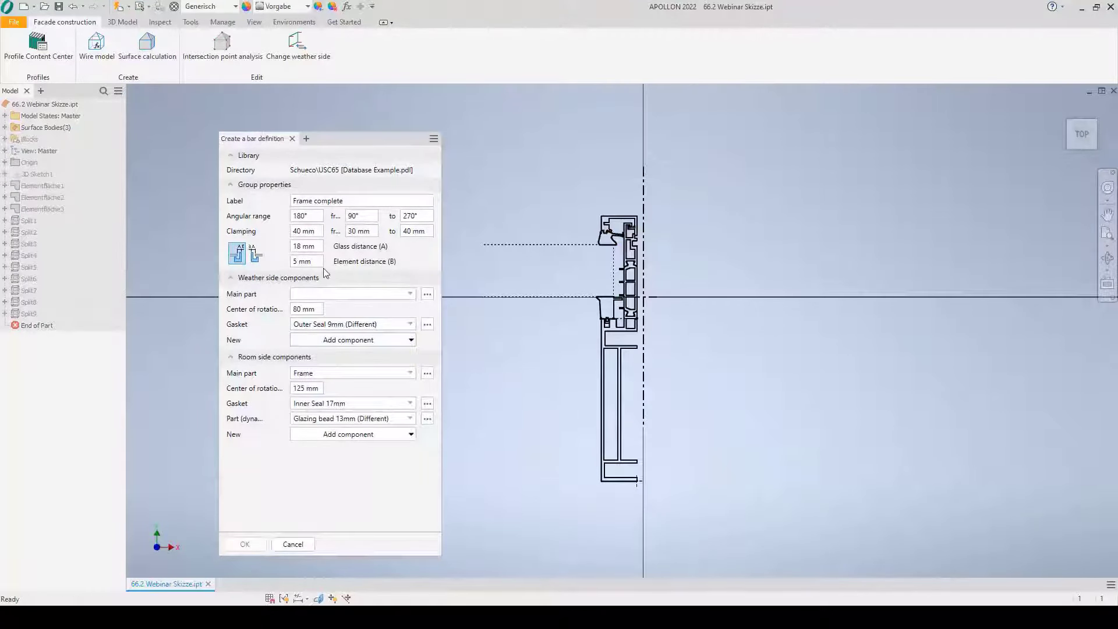
Change the Frame complete clamping to 30 mm, restore it to 40 mm, and save with OK.
{"action": "left_click", "coordinate": [316, 233]}
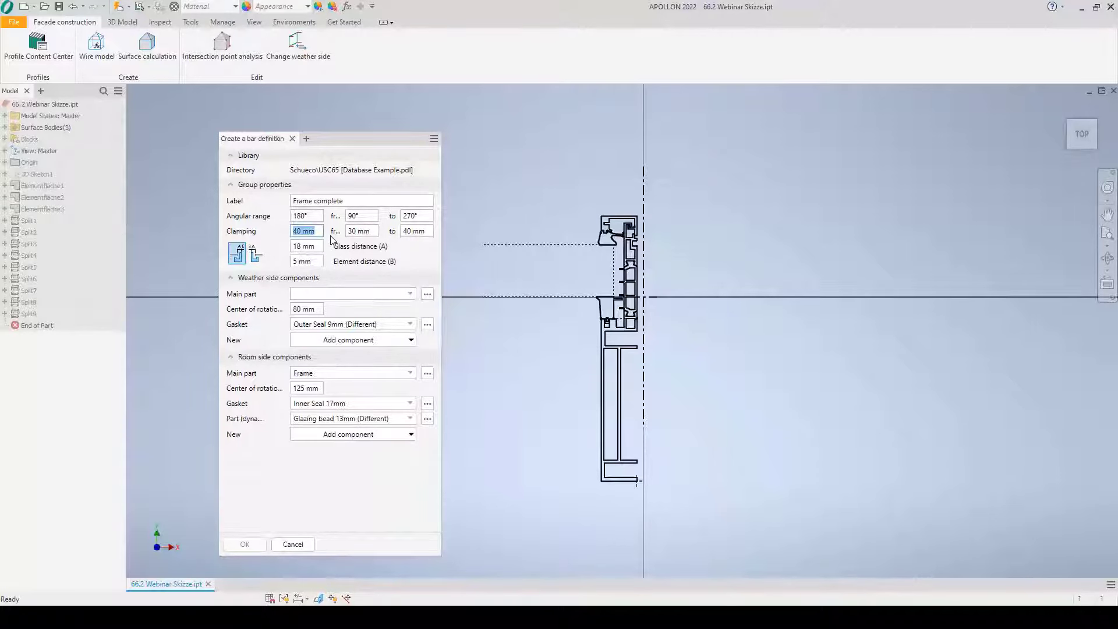
{"action": "type", "text": "30"}
{"action": "key", "text": "Tab"}
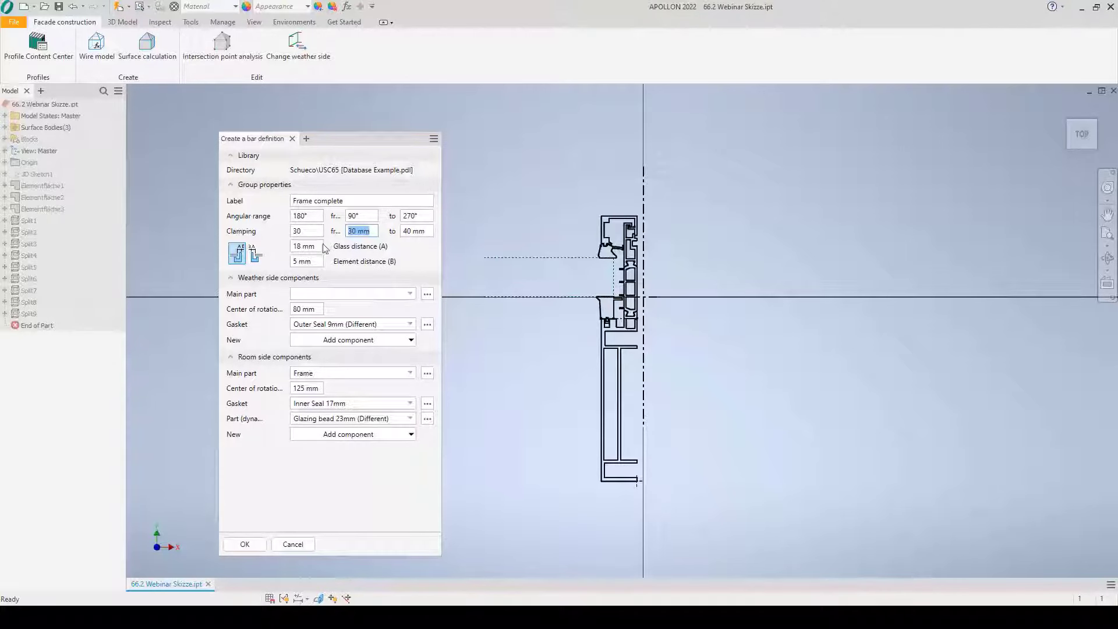
{"action": "left_click", "coordinate": [293, 231]}
{"action": "type", "text": "40"}
{"action": "key", "text": "Tab"}
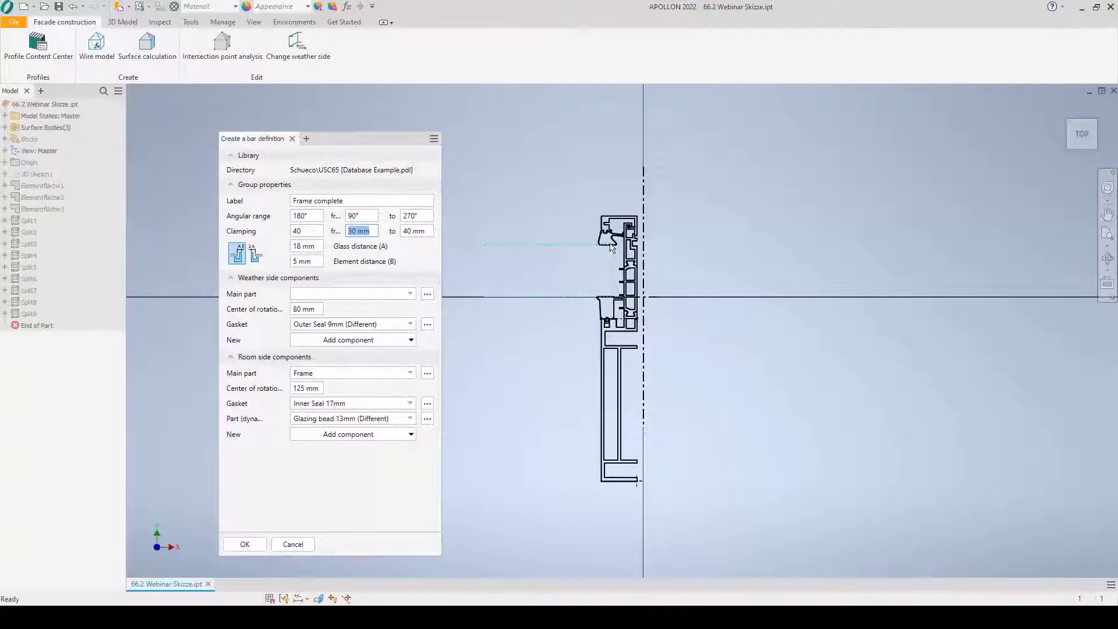
{"action": "left_click", "coordinate": [247, 544]}
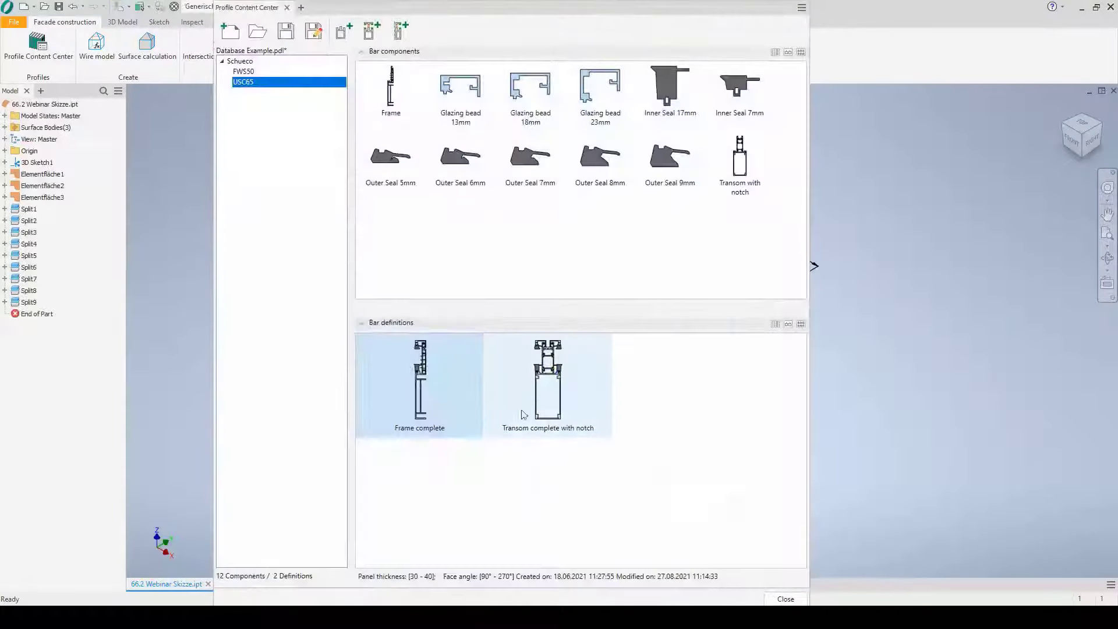
{"action": "left_click", "coordinate": [524, 417]}
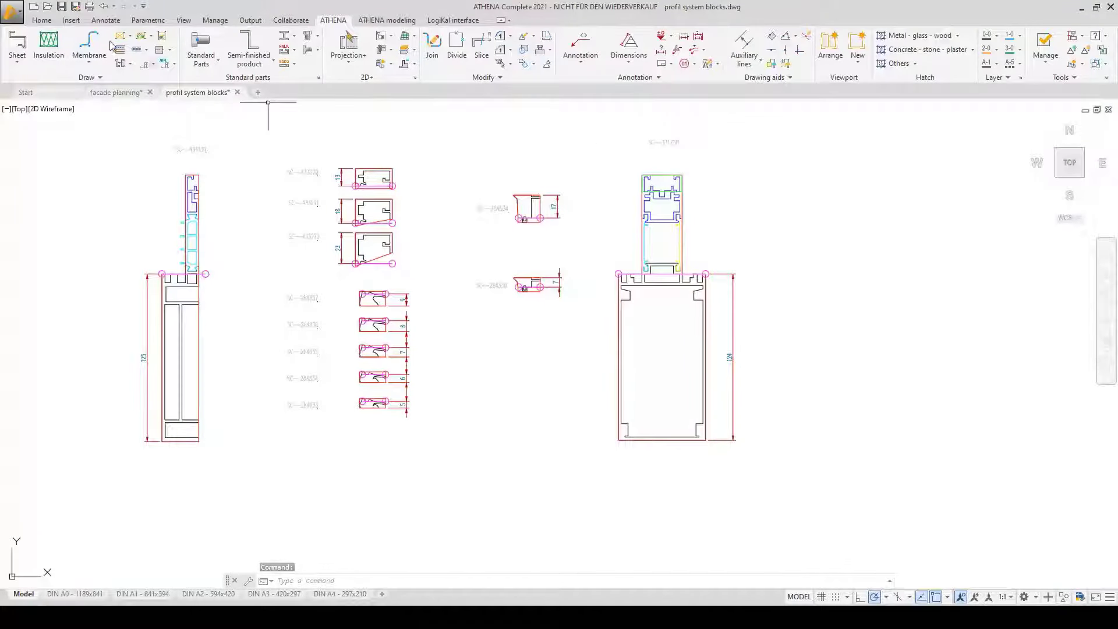
Check the Layer list and zoom over the frame, glazing bead and seal profile sections, then return to APOLLON.
{"action": "left_click", "coordinate": [42, 21]}
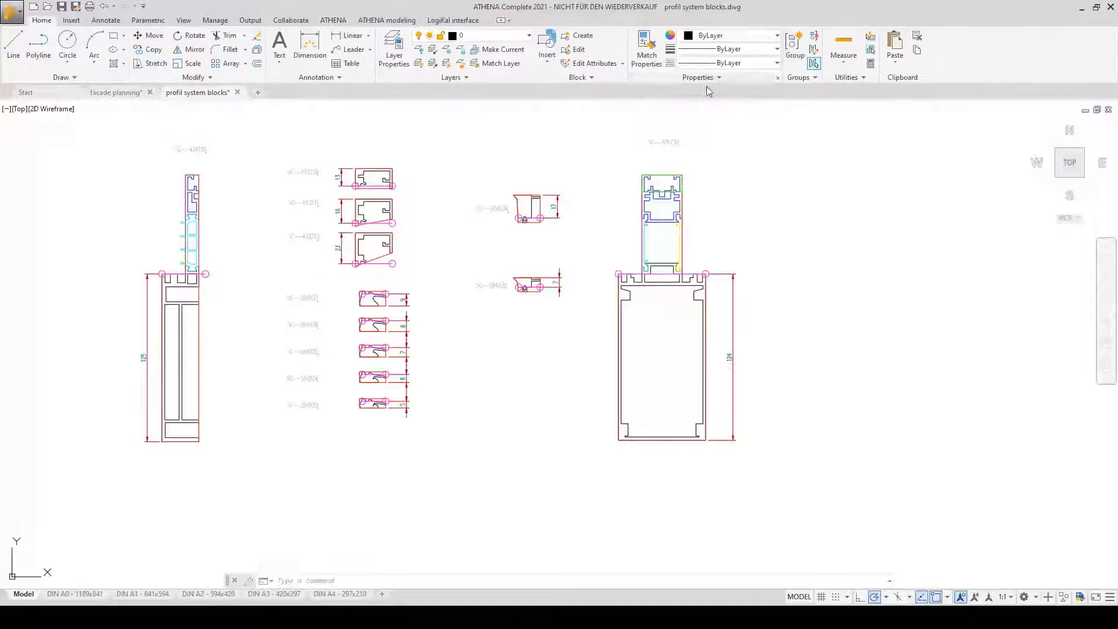
{"action": "left_click", "coordinate": [517, 37]}
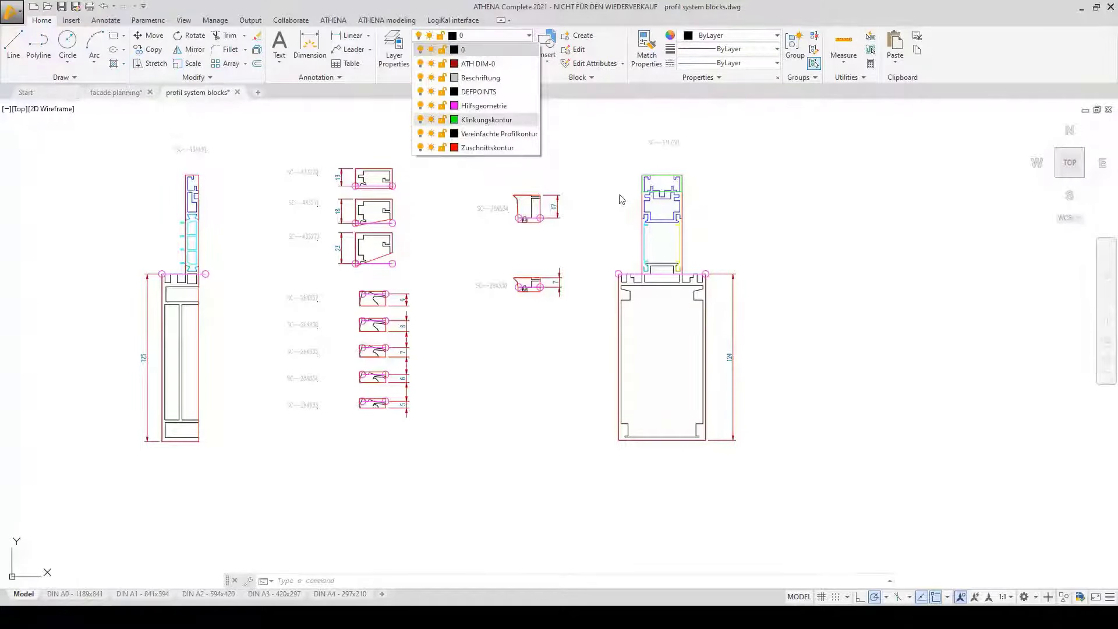
{"action": "scroll", "coordinate": [619, 171], "scroll_direction": "up", "scroll_amount": 3}
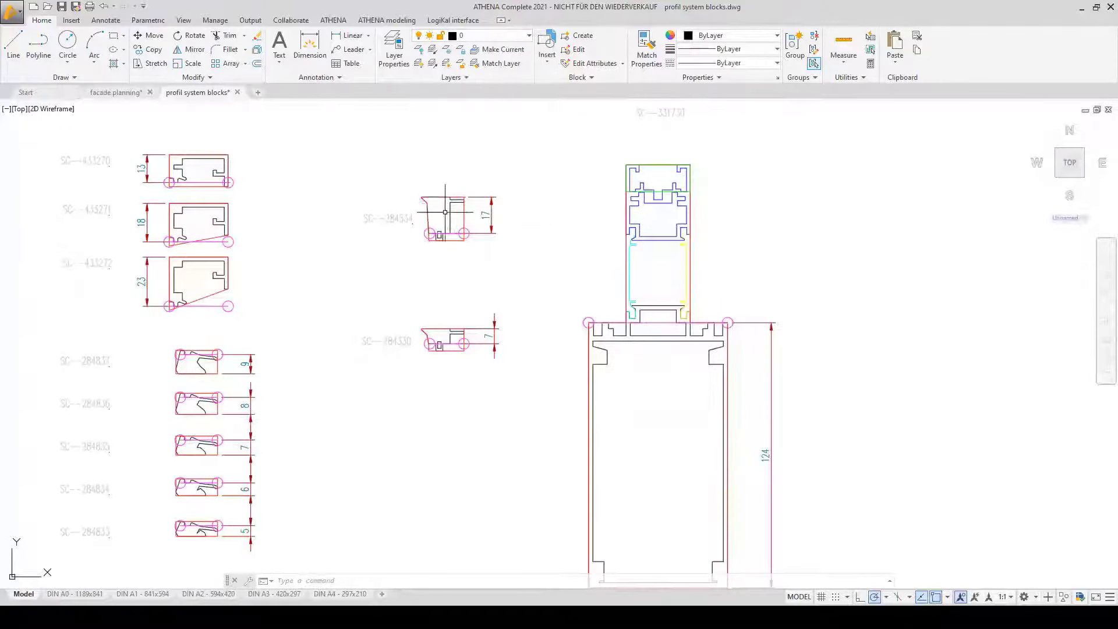
{"action": "middle_click_drag", "start_coordinate": [224, 313], "coordinate": [355, 291]}
{"action": "scroll", "coordinate": [513, 303], "scroll_direction": "down", "scroll_amount": 4}
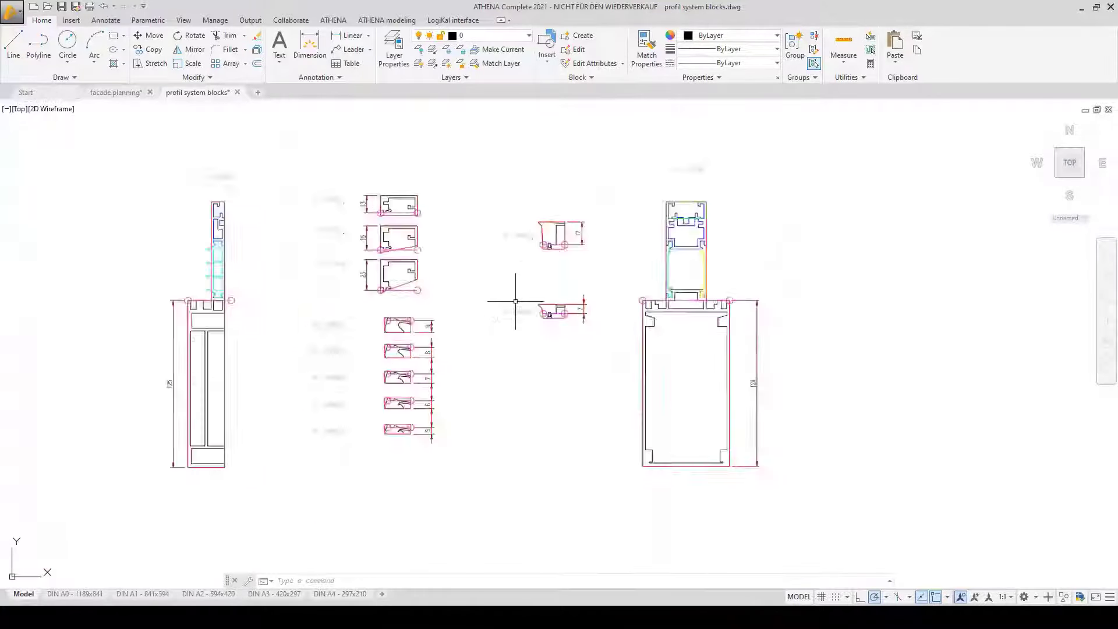
{"action": "scroll", "coordinate": [668, 317], "scroll_direction": "up", "scroll_amount": 2}
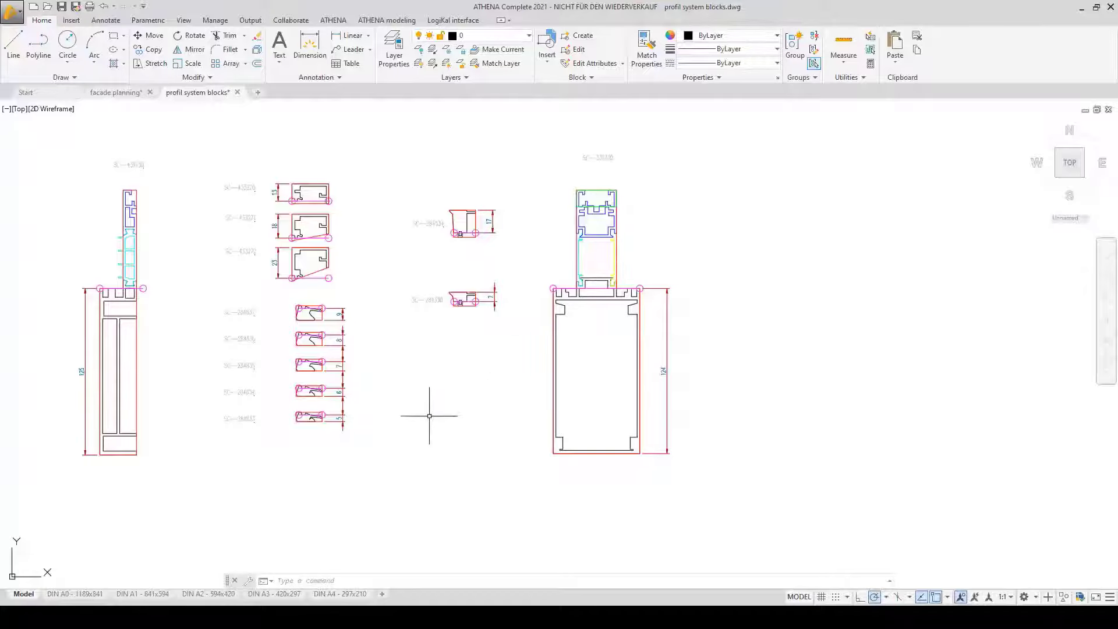
{"action": "left_click", "coordinate": [527, 570]}
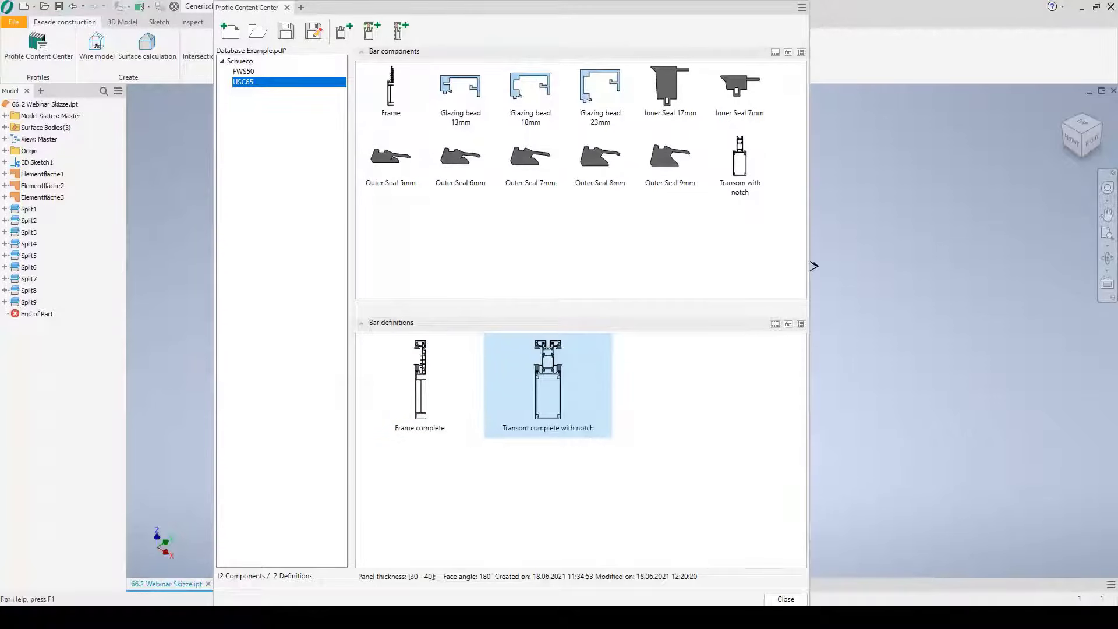
Close Profile Content Center discarding database changes, then create Assembly1 from the NORM.iam template.
{"action": "left_click", "coordinate": [786, 597]}
{"action": "left_click", "coordinate": [538, 358]}
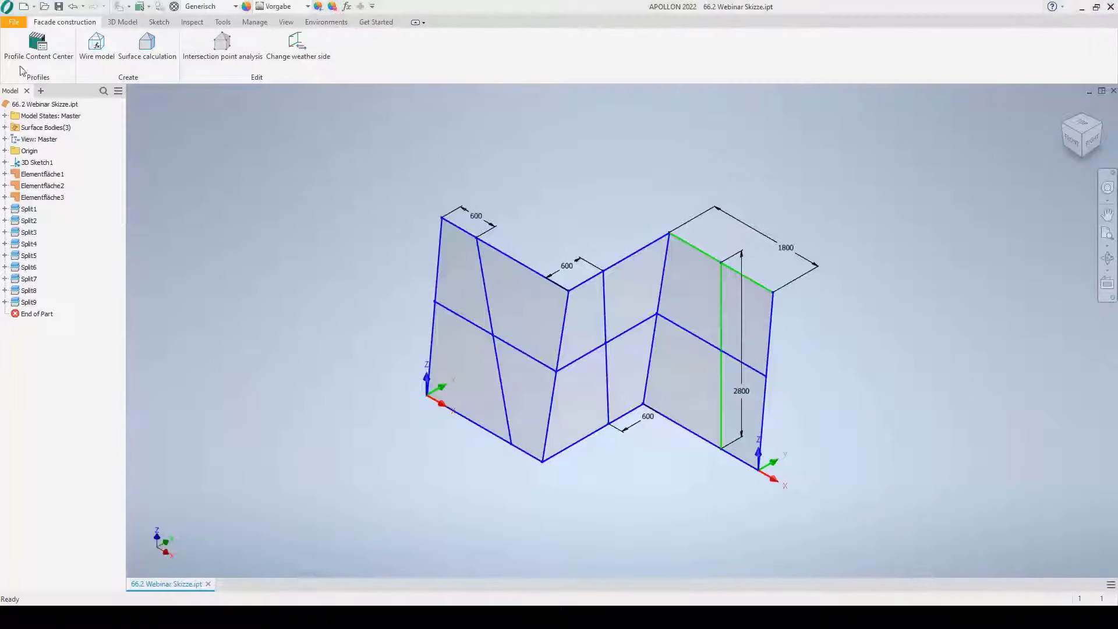
{"action": "left_click", "coordinate": [24, 7]}
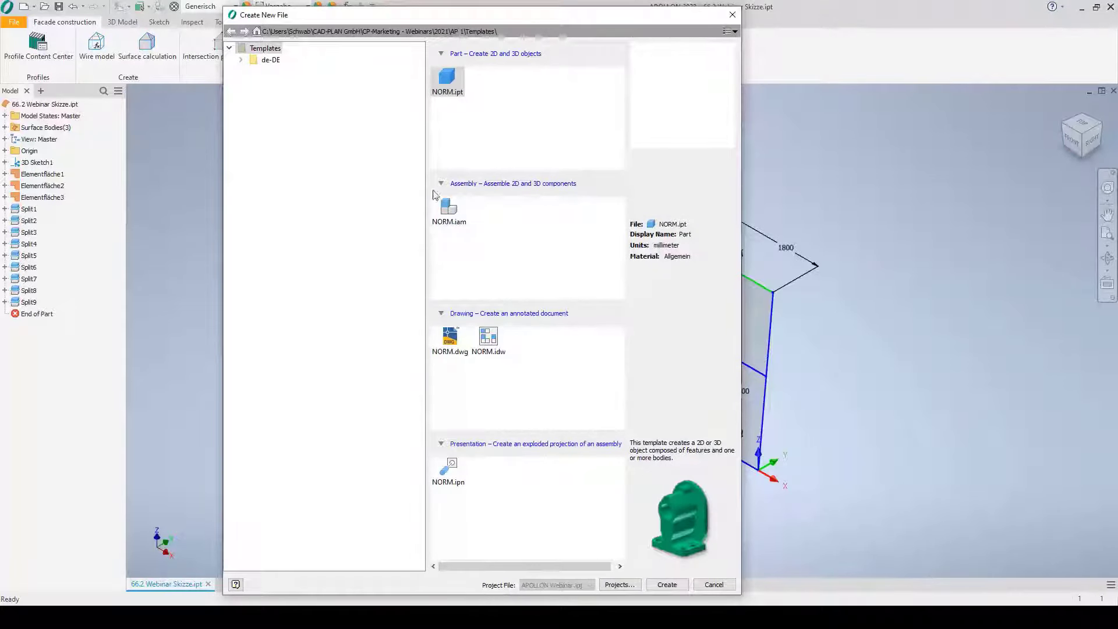
{"action": "left_click", "coordinate": [447, 208]}
{"action": "left_click", "coordinate": [666, 584]}
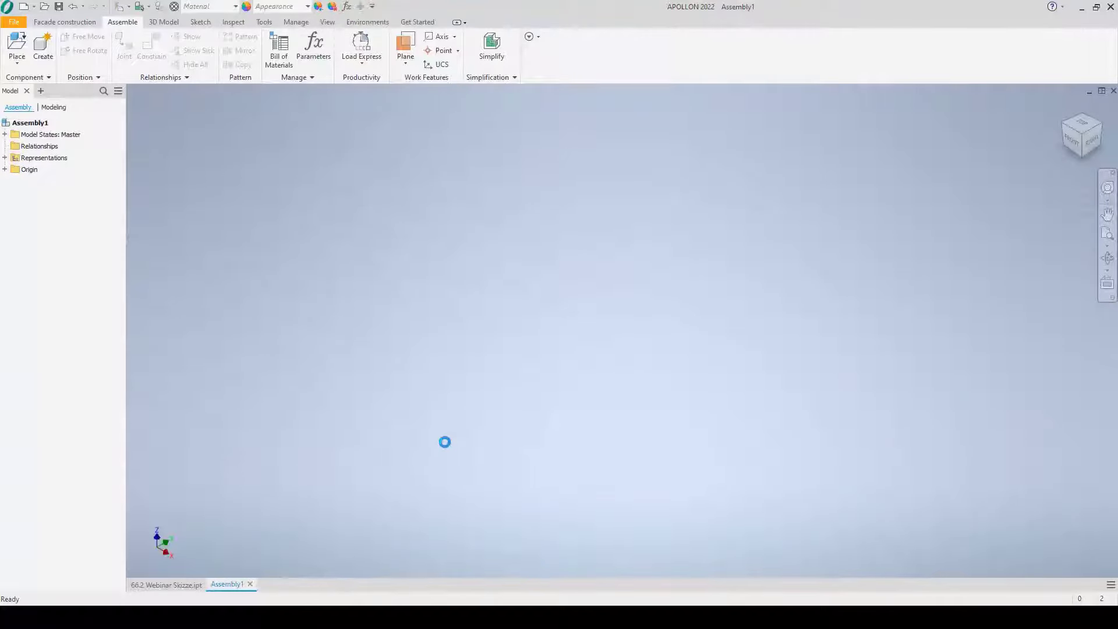
Save the empty assembly as ELEM3.iam under _Drawings Modells > Unitized Facade.
{"action": "left_click", "coordinate": [58, 7]}
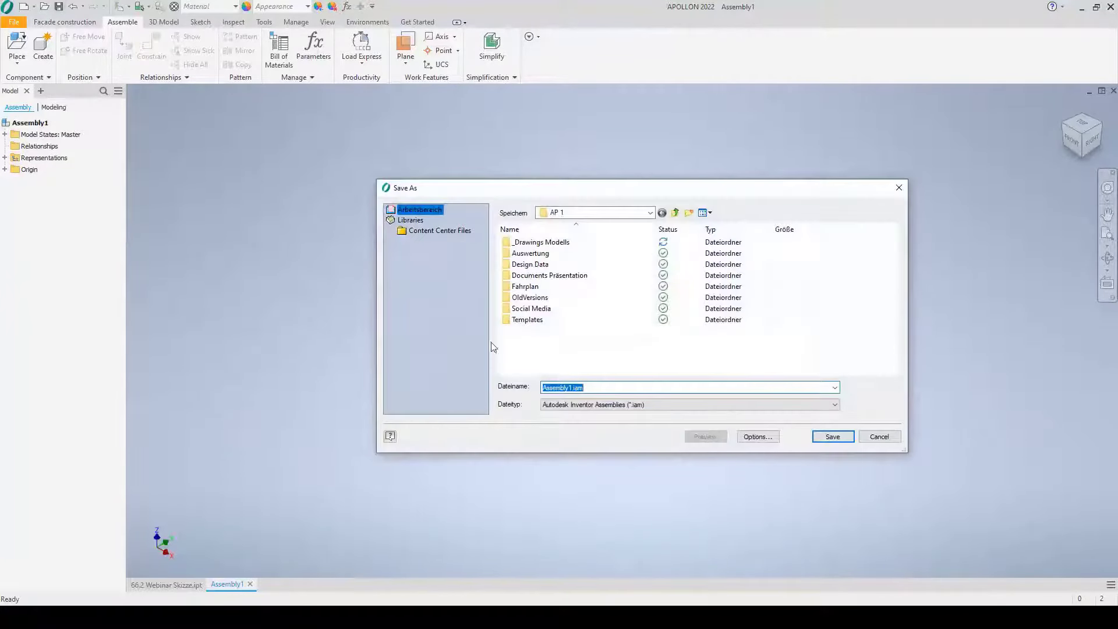
{"action": "left_click", "coordinate": [534, 245]}
{"action": "double_click", "coordinate": [534, 243]}
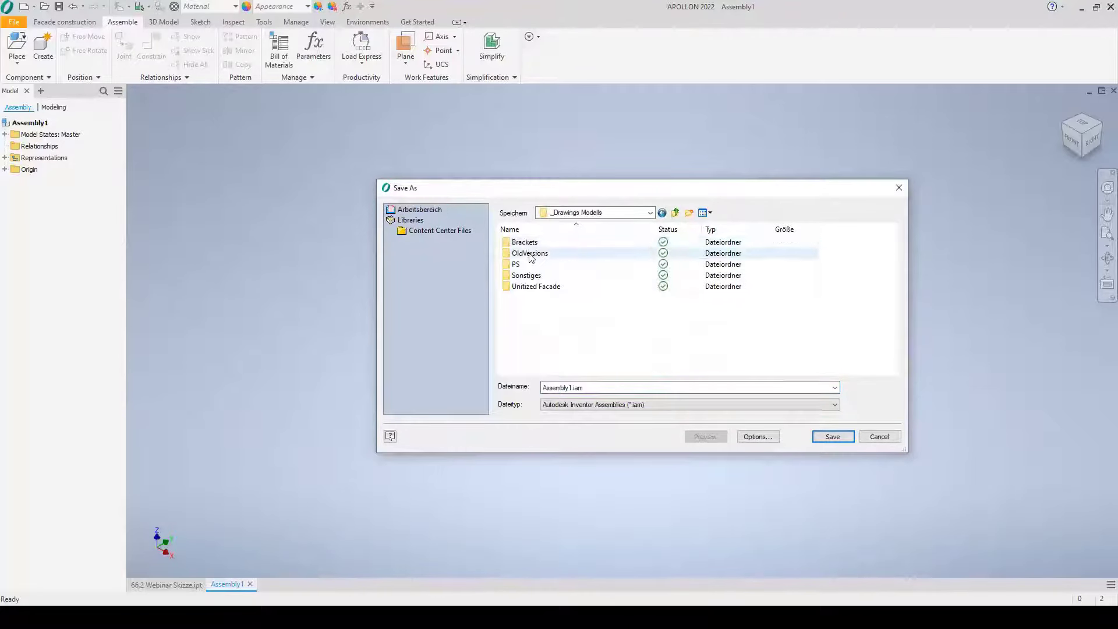
{"action": "double_click", "coordinate": [530, 286]}
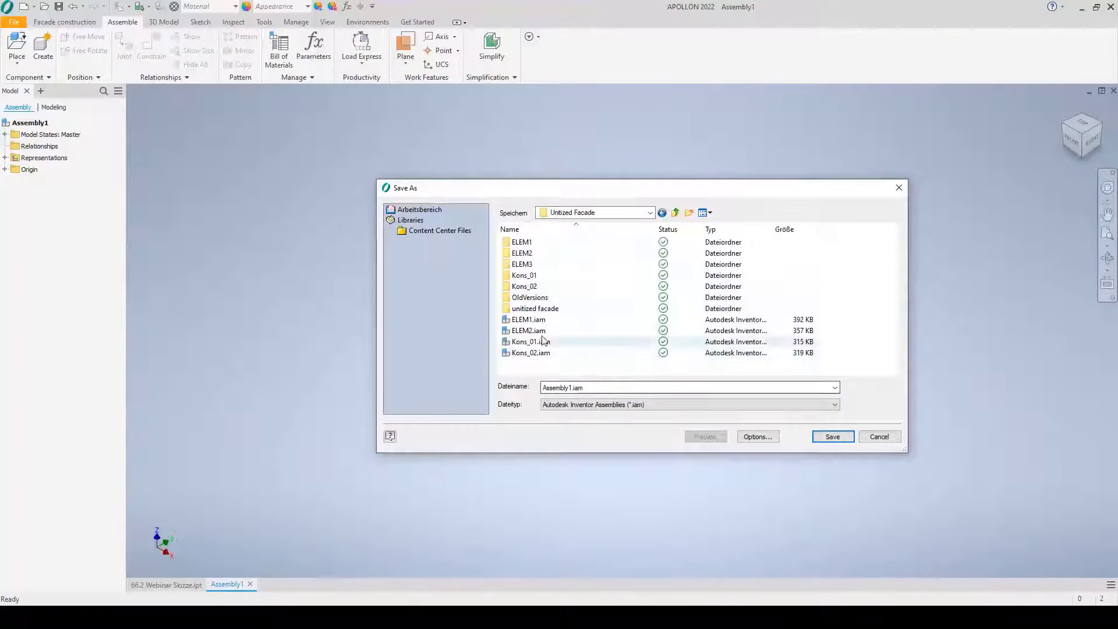
{"action": "left_click", "coordinate": [550, 320]}
{"action": "left_click", "coordinate": [590, 388]}
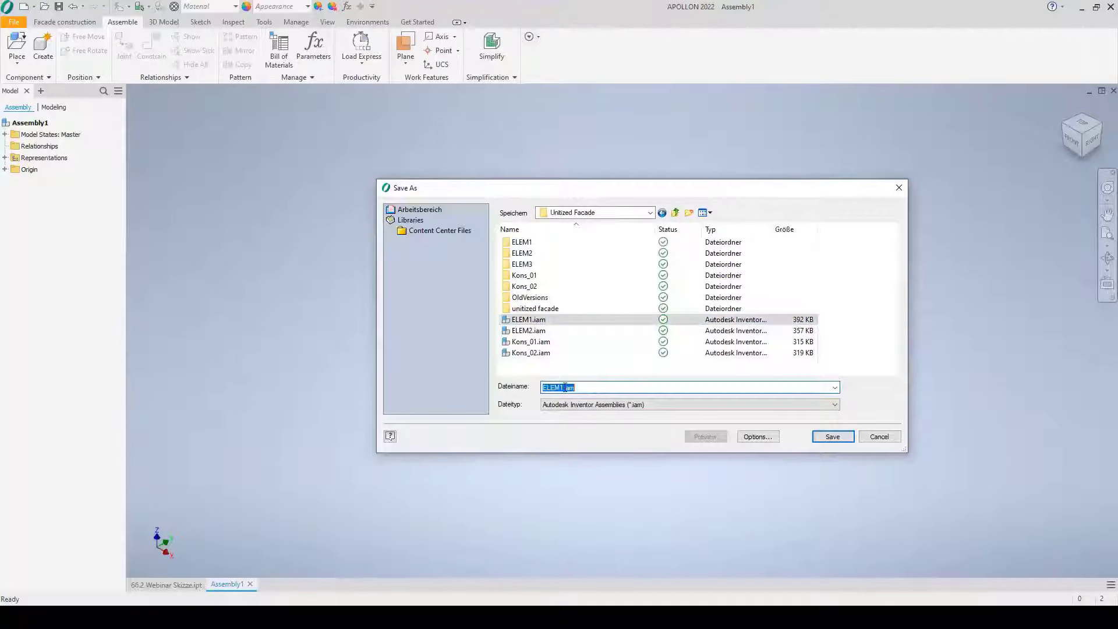
{"action": "left_click", "coordinate": [564, 388]}
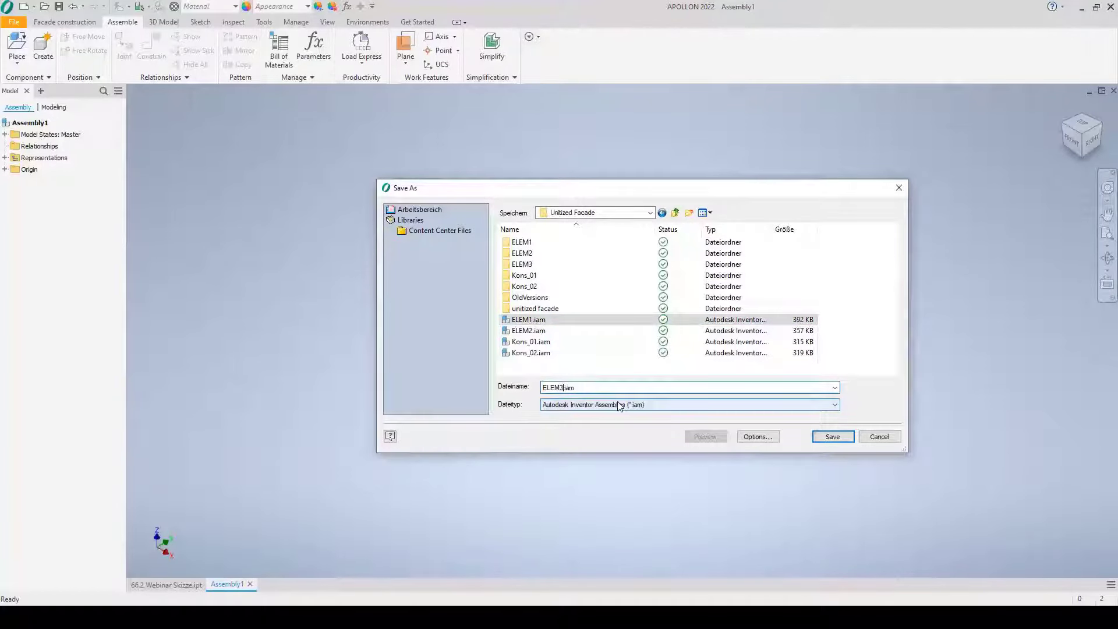
{"action": "left_click", "coordinate": [833, 438]}
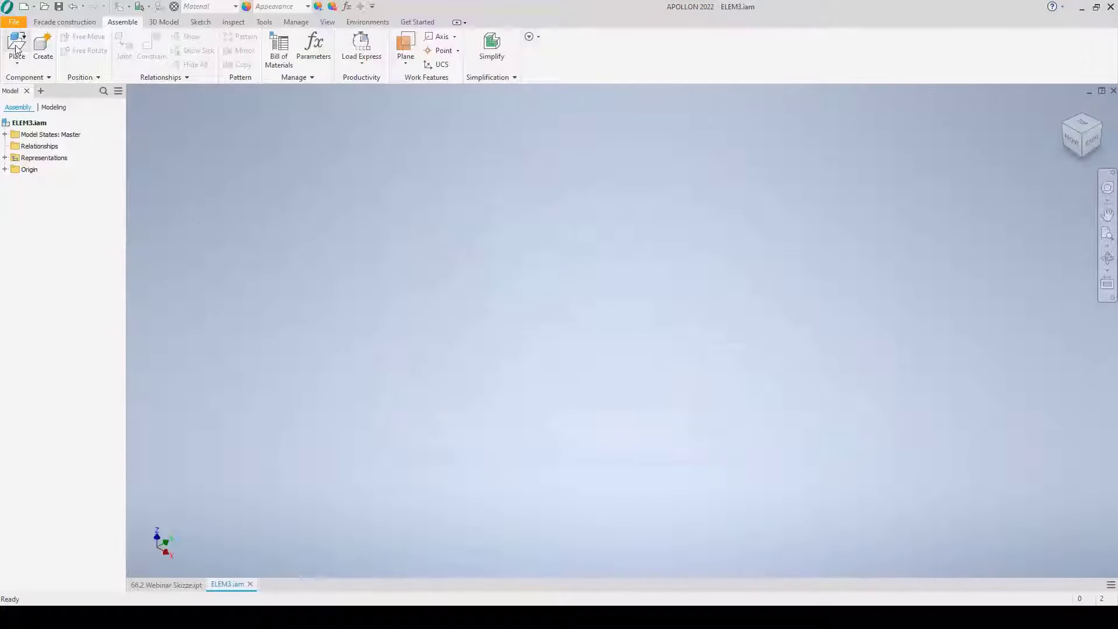
{"action": "key", "text": "p"}
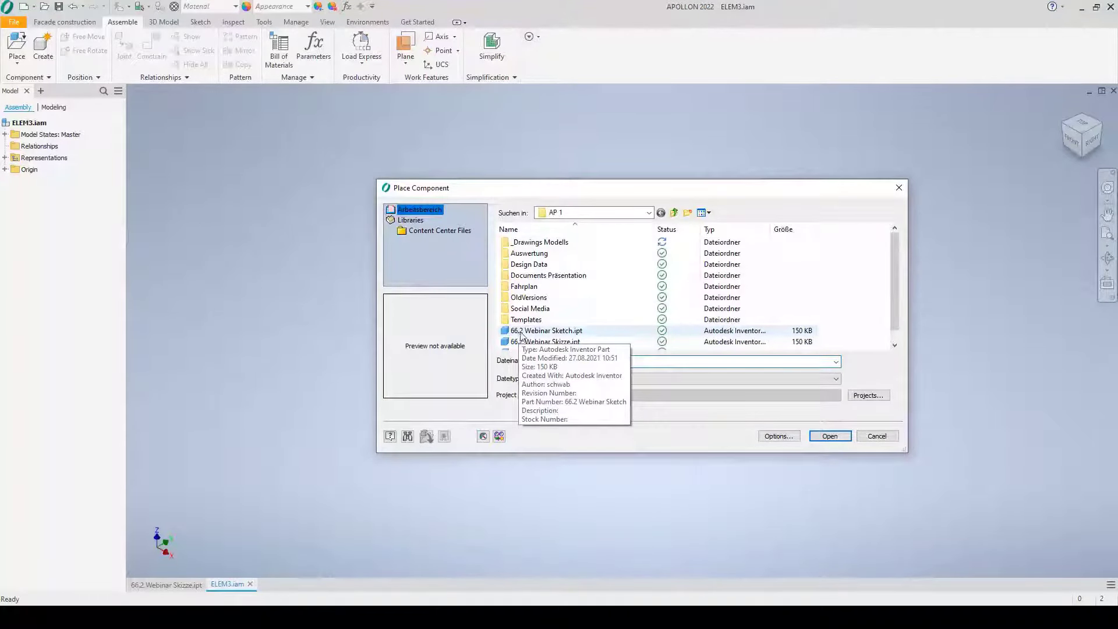
{"action": "double_click", "coordinate": [540, 242]}
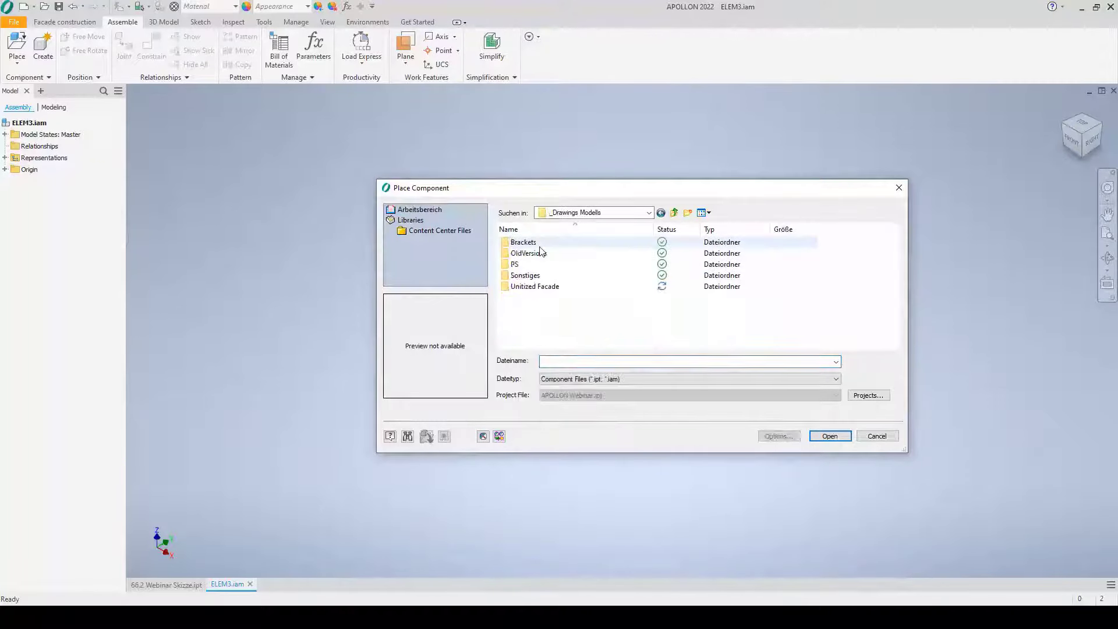
{"action": "double_click", "coordinate": [539, 286]}
{"action": "left_click", "coordinate": [541, 319]}
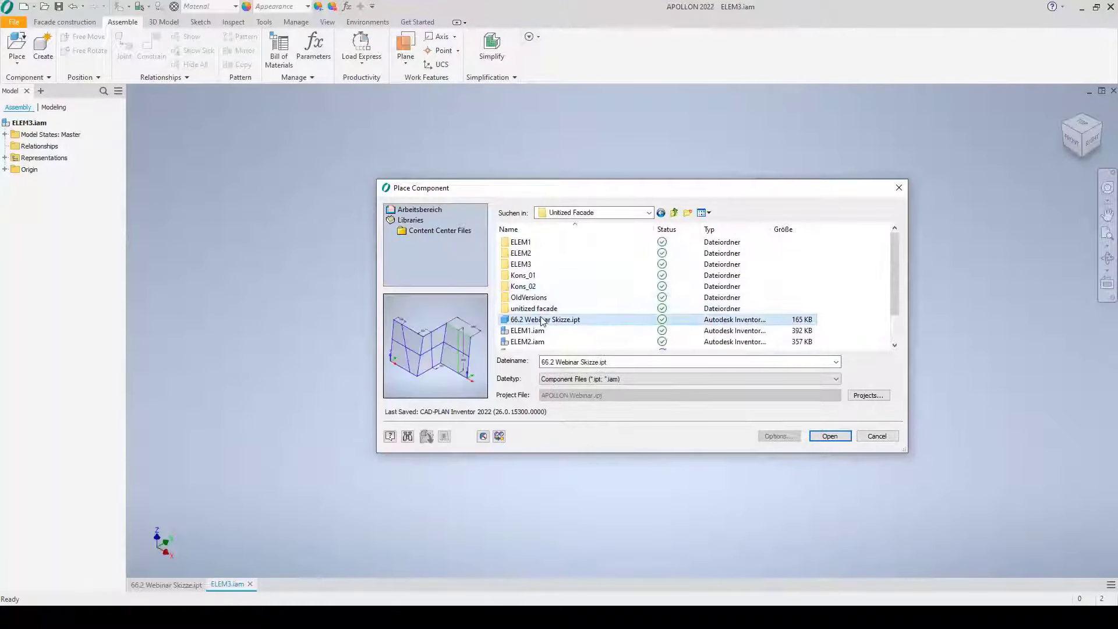
{"action": "left_click", "coordinate": [829, 436]}
{"action": "right_click", "coordinate": [510, 376]}
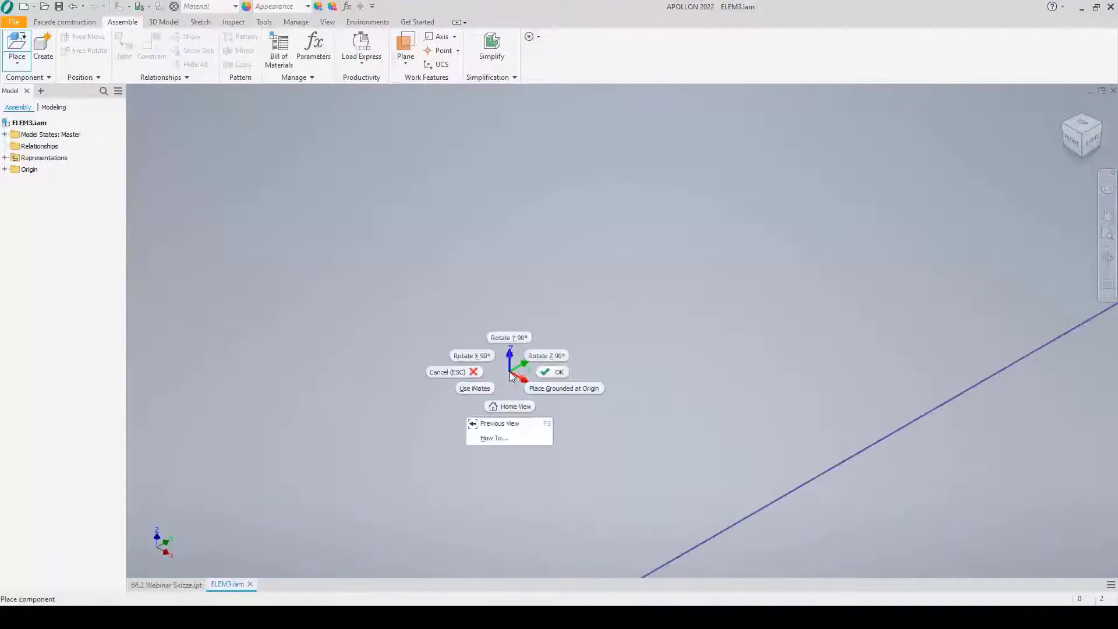
{"action": "left_click", "coordinate": [551, 387]}
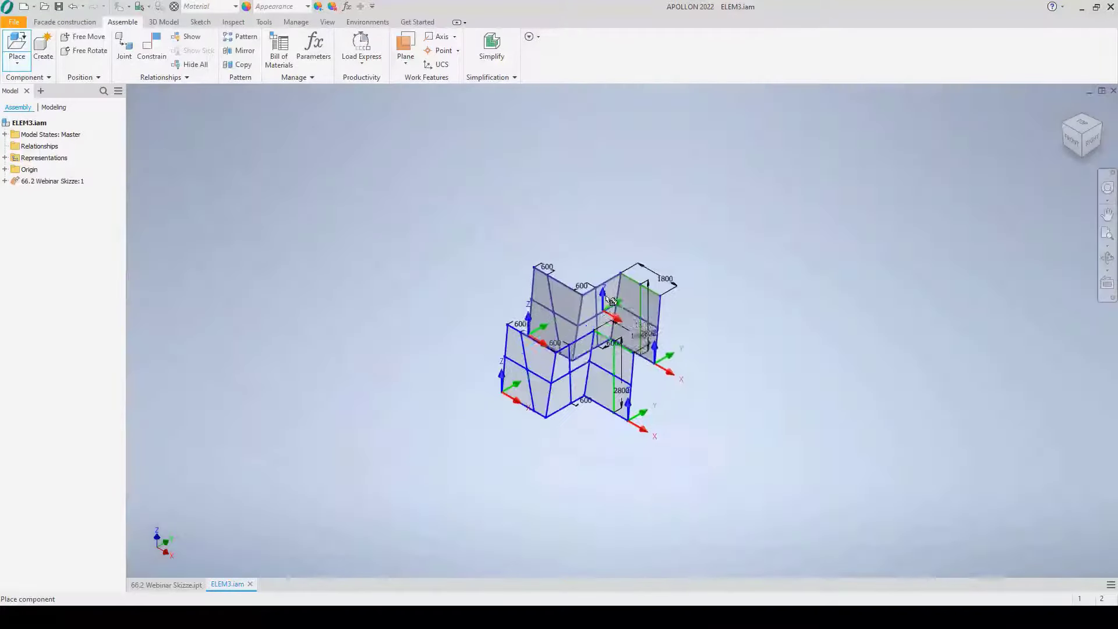
{"action": "right_click", "coordinate": [600, 294]}
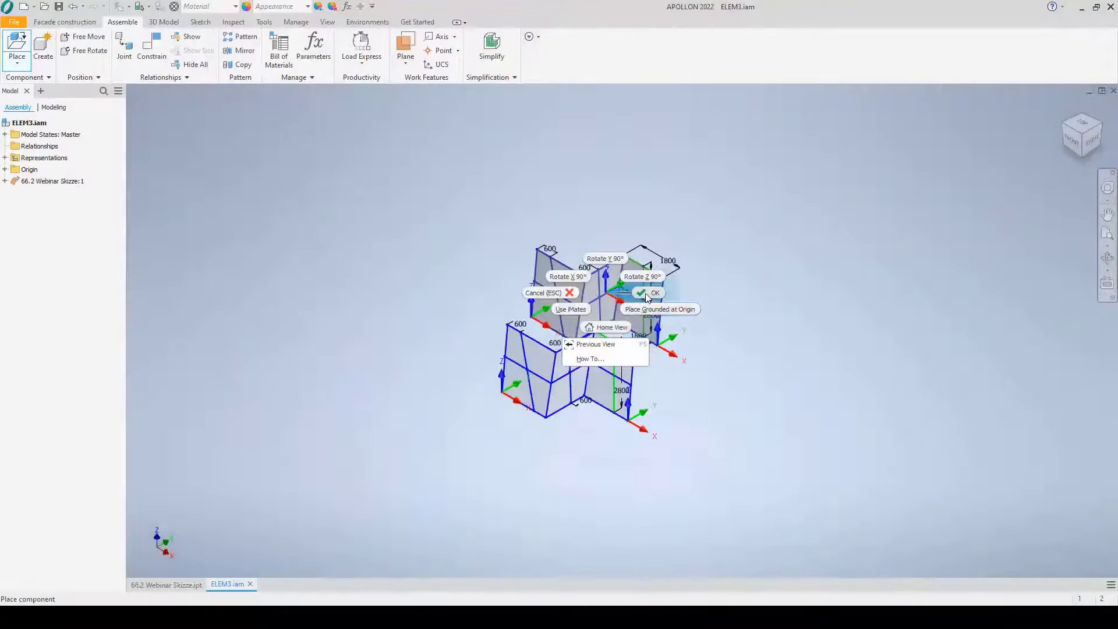
{"action": "left_click", "coordinate": [648, 297]}
{"action": "scroll", "coordinate": [648, 385], "scroll_direction": "up", "scroll_amount": 5}
{"action": "middle_click_drag", "start_coordinate": [631, 387], "coordinate": [838, 398]}
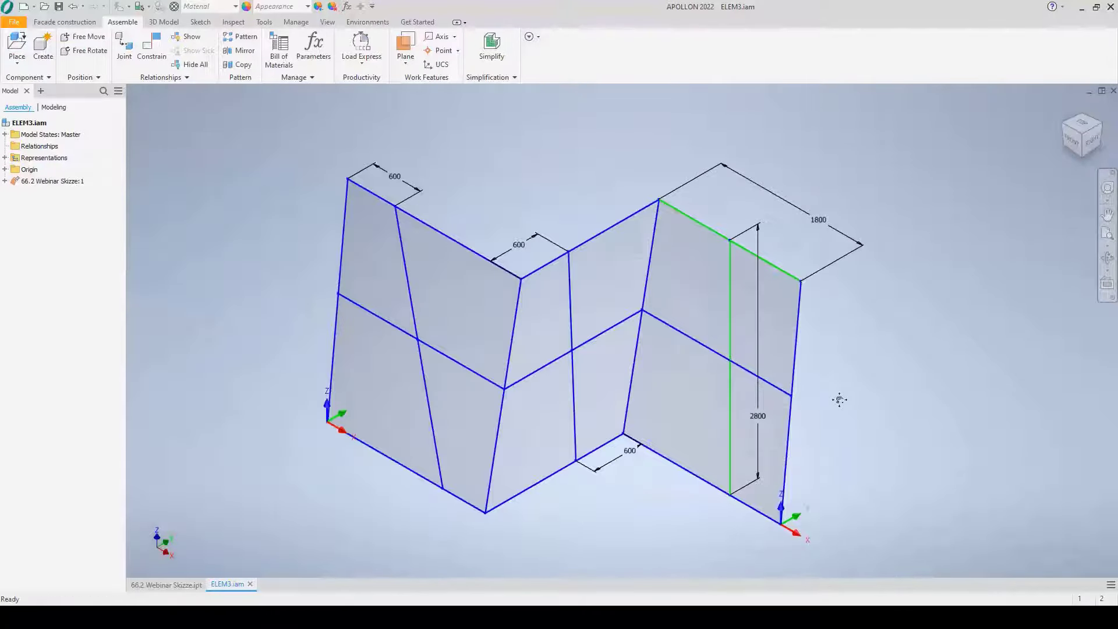
{"action": "left_click", "coordinate": [61, 24]}
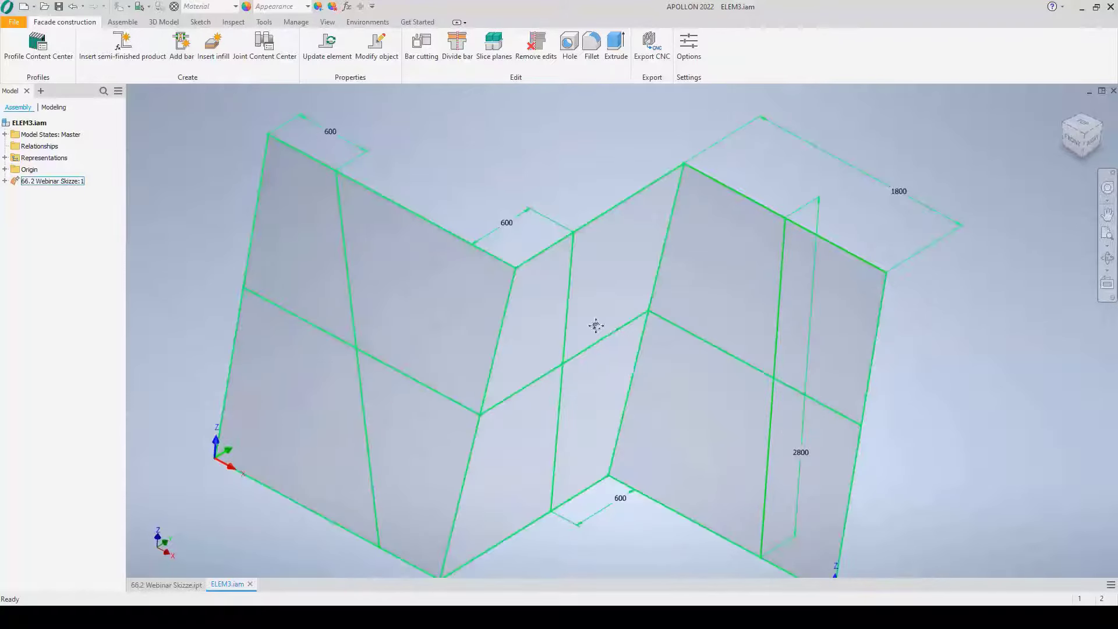
{"action": "middle_click_drag", "start_coordinate": [594, 325], "coordinate": [433, 289]}
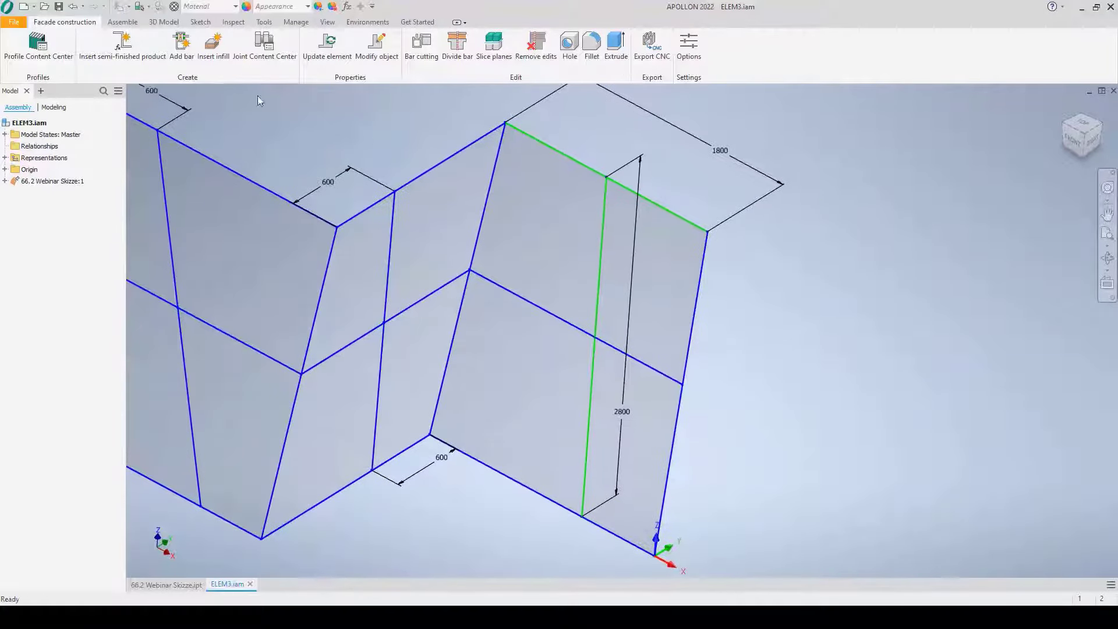
Add Frame complete bars on the panel's right, top, left and bottom edges, mirrored to the inner side.
{"action": "left_click", "coordinate": [179, 54]}
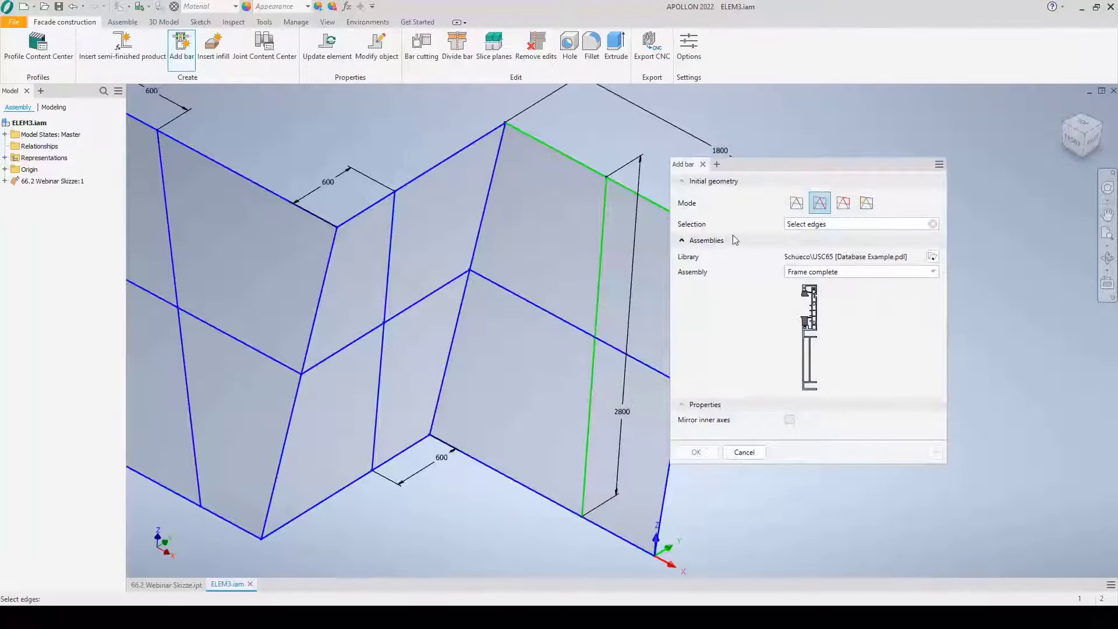
{"action": "middle_click_drag", "start_coordinate": [571, 270], "coordinate": [457, 255]}
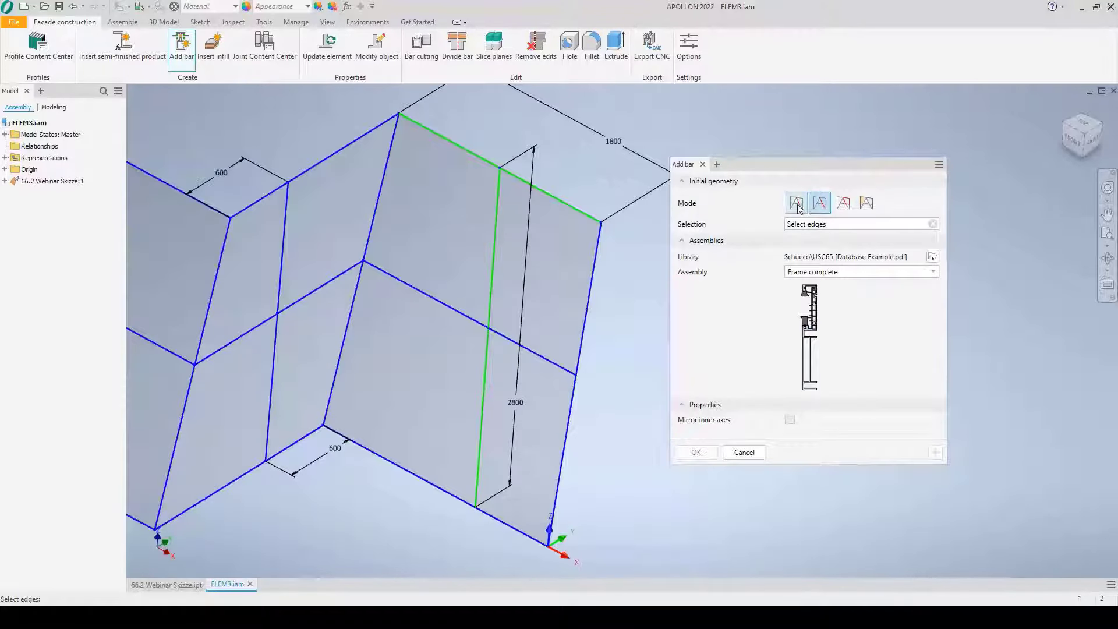
{"action": "left_click", "coordinate": [591, 286]}
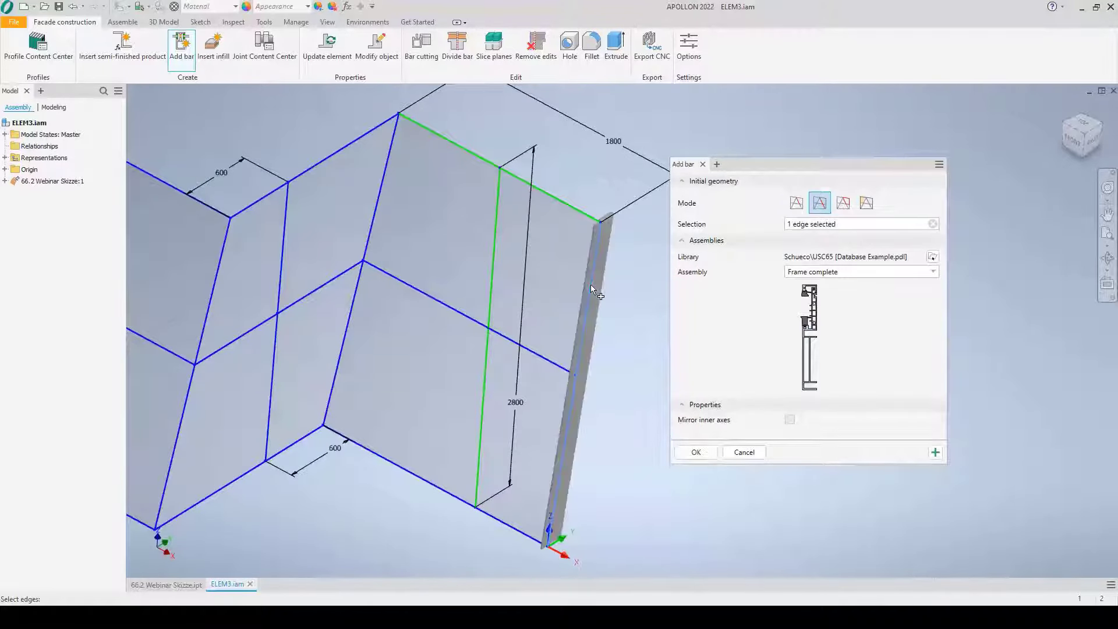
{"action": "left_click", "coordinate": [568, 206]}
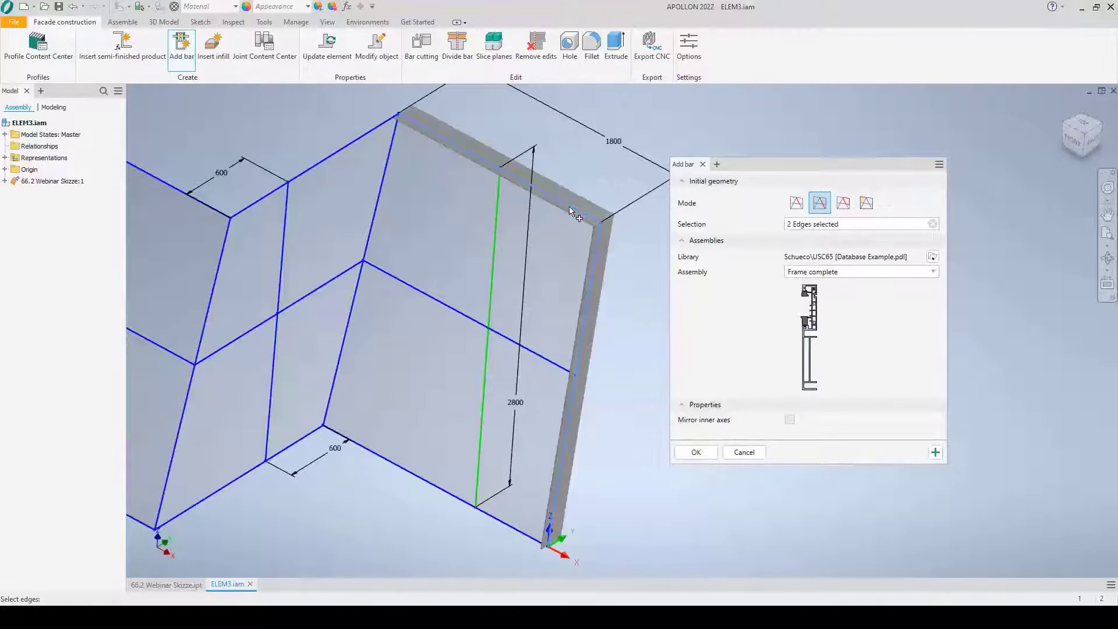
{"action": "left_click", "coordinate": [371, 212]}
{"action": "left_click", "coordinate": [789, 420]}
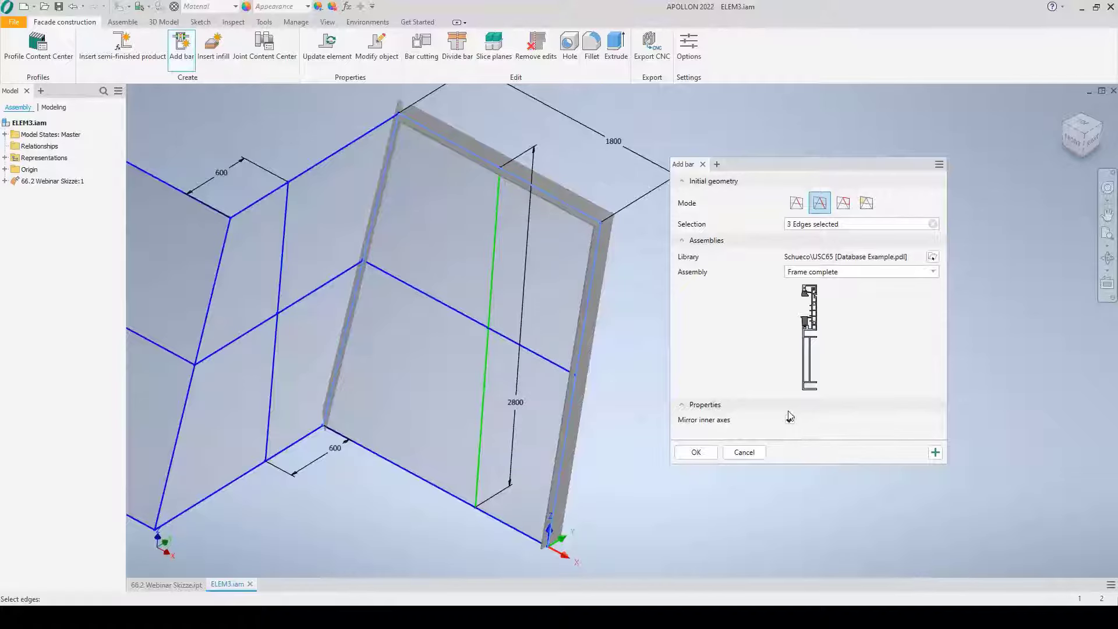
{"action": "left_click", "coordinate": [392, 466]}
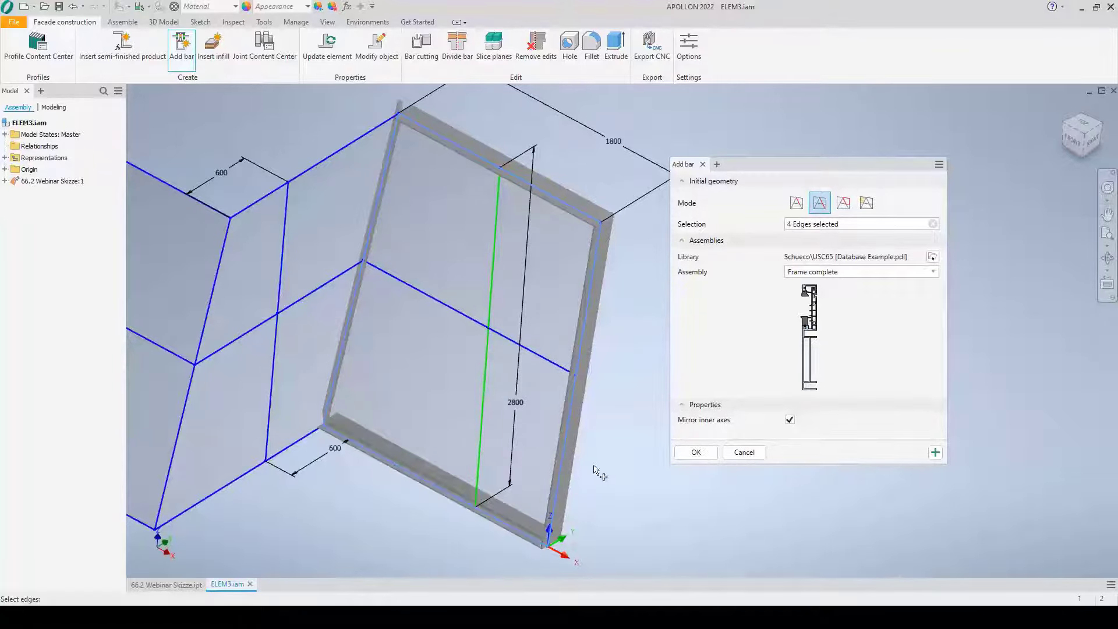
{"action": "left_click", "coordinate": [935, 452]}
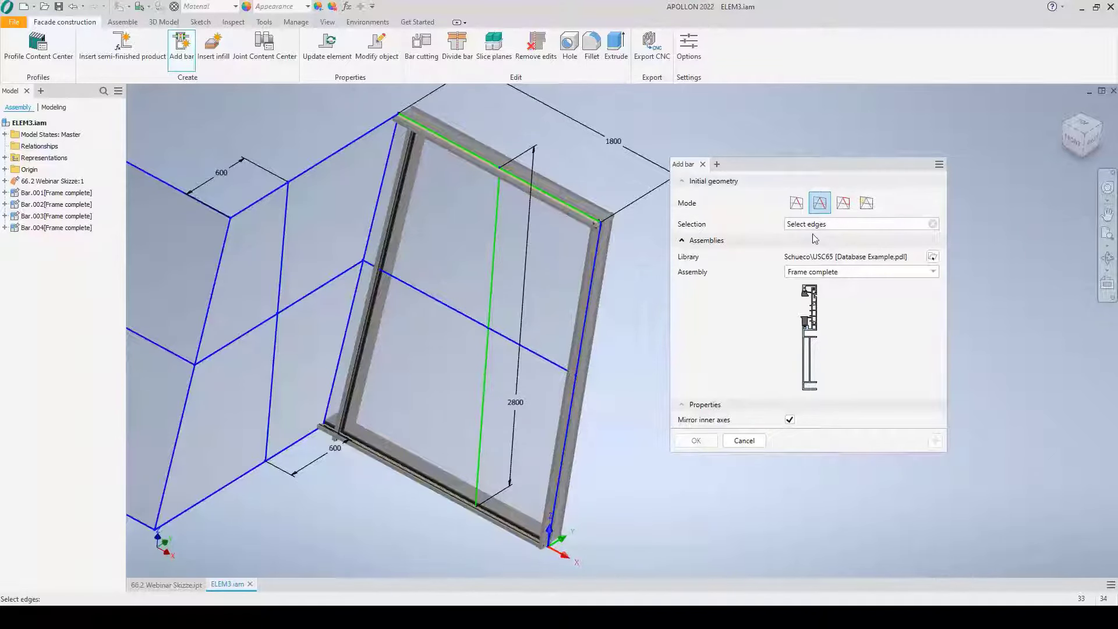
Add a vertical and a horizontal Transom complete with notch bar across the panel.
{"action": "left_click", "coordinate": [837, 275]}
{"action": "left_click", "coordinate": [823, 298]}
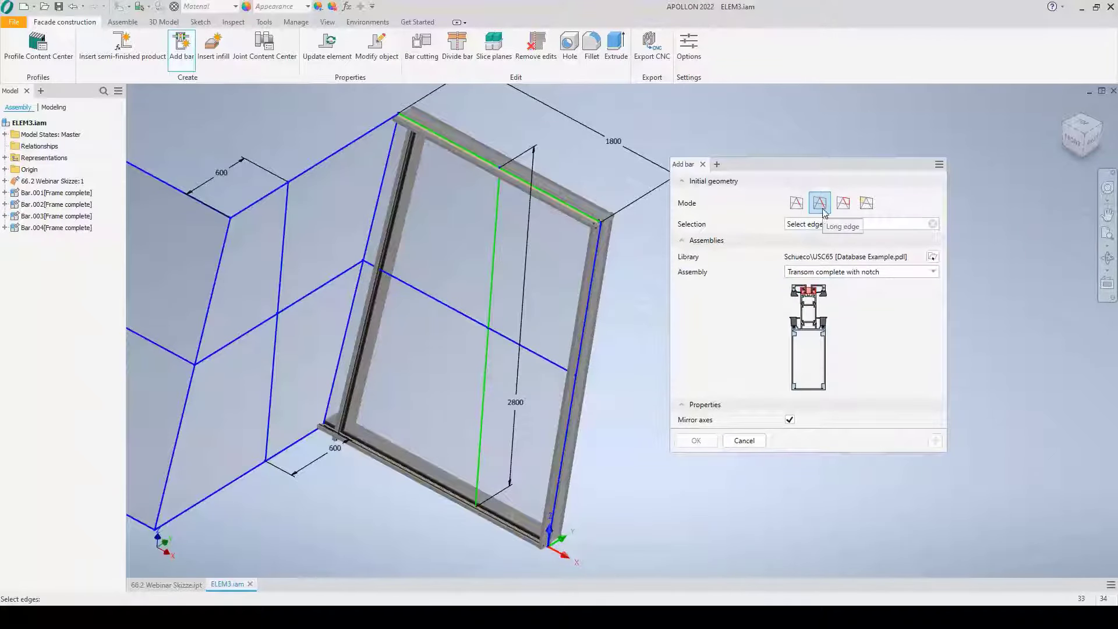
{"action": "left_click", "coordinate": [491, 299]}
{"action": "left_click", "coordinate": [935, 440]}
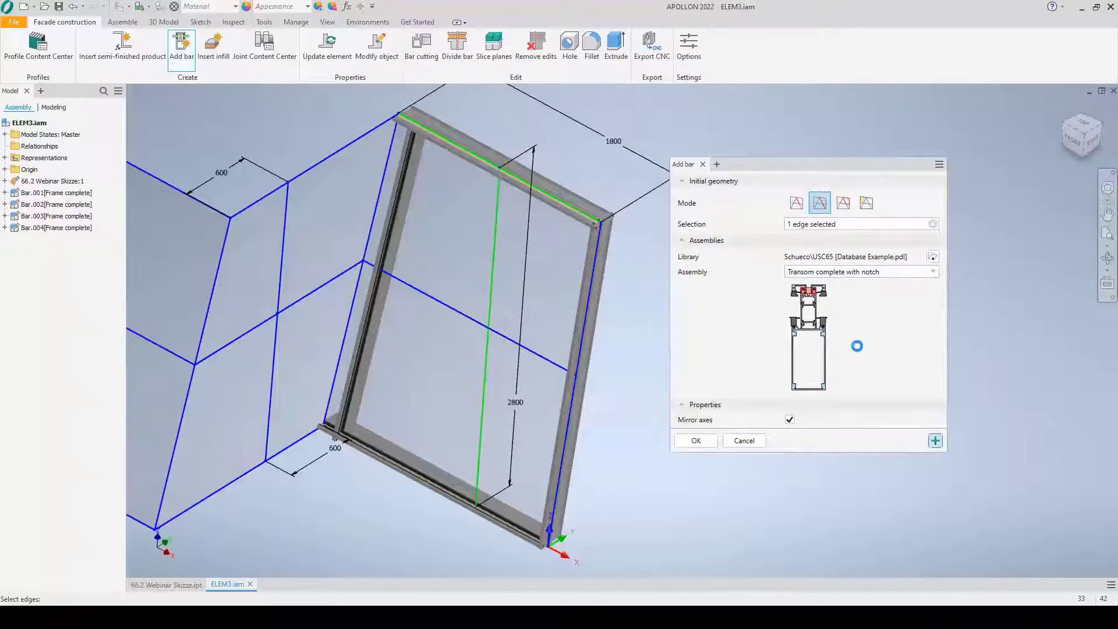
{"action": "left_click", "coordinate": [795, 203]}
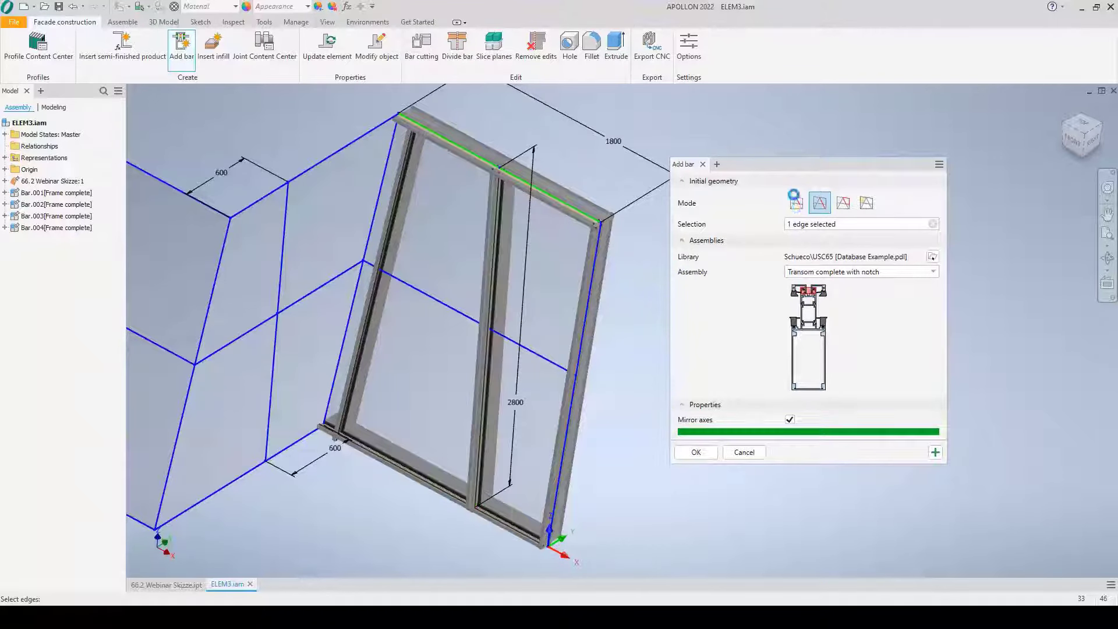
{"action": "left_click", "coordinate": [562, 361]}
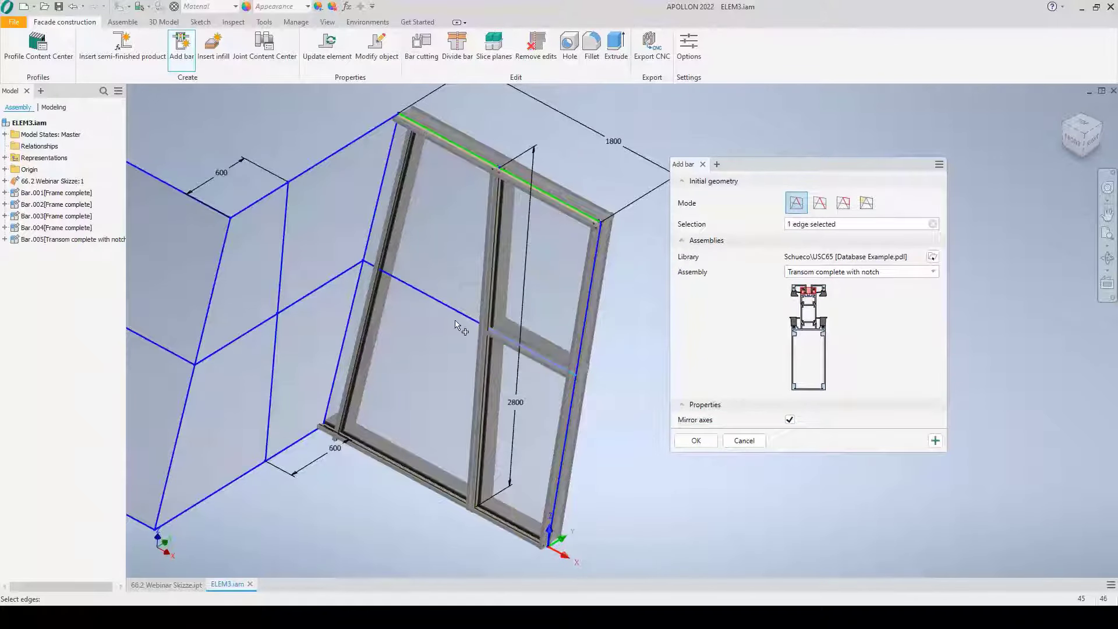
{"action": "left_click", "coordinate": [454, 320]}
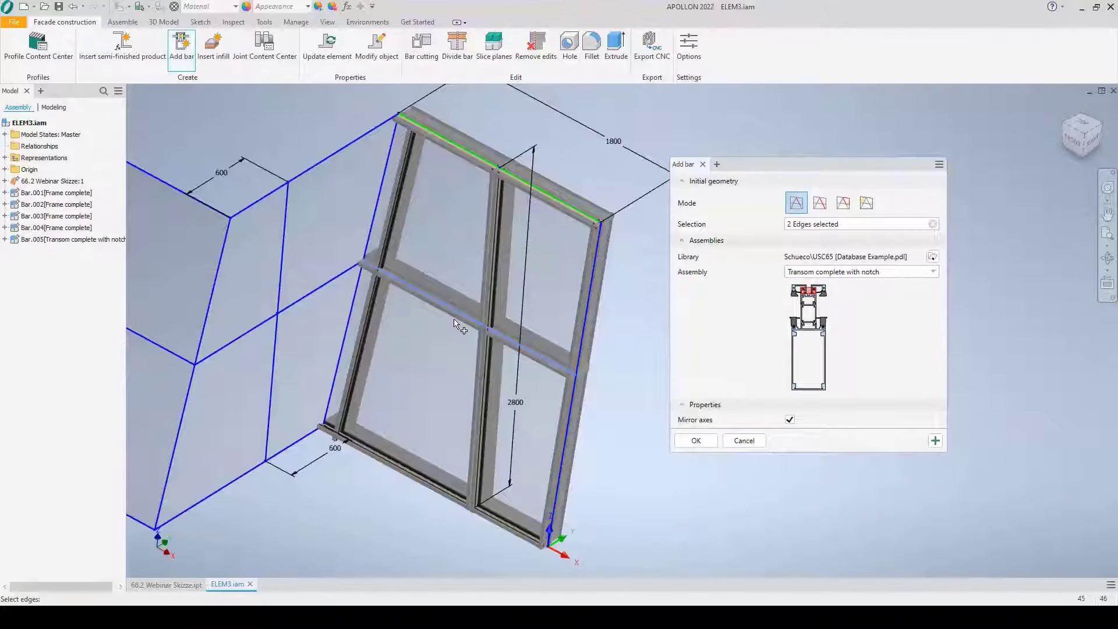
{"action": "left_click", "coordinate": [696, 440]}
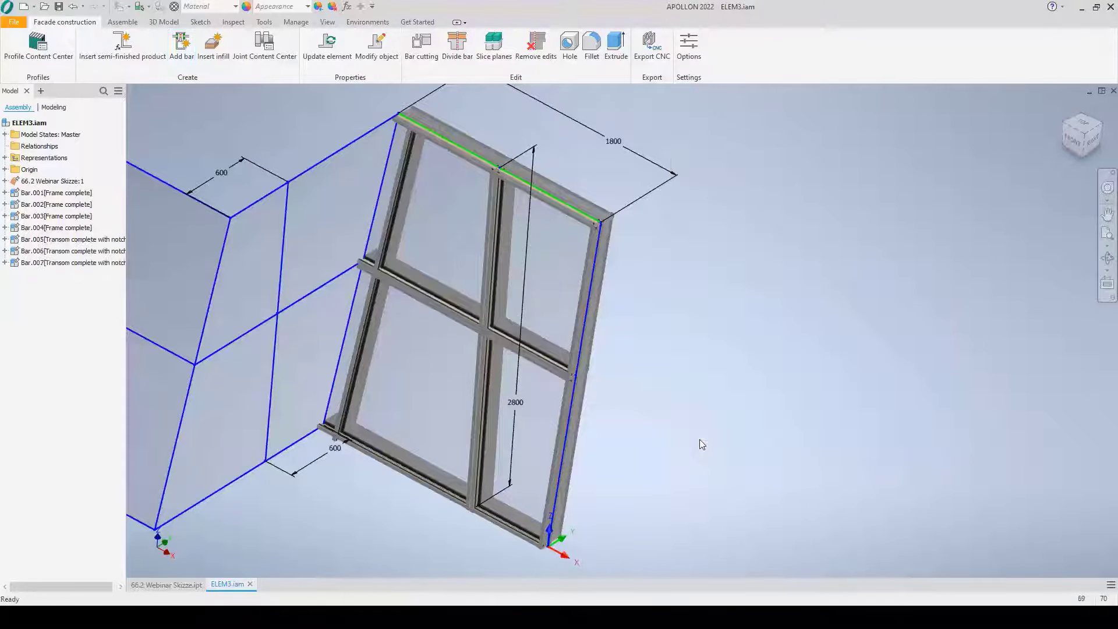
{"action": "scroll", "coordinate": [416, 124], "scroll_direction": "up", "scroll_amount": 5}
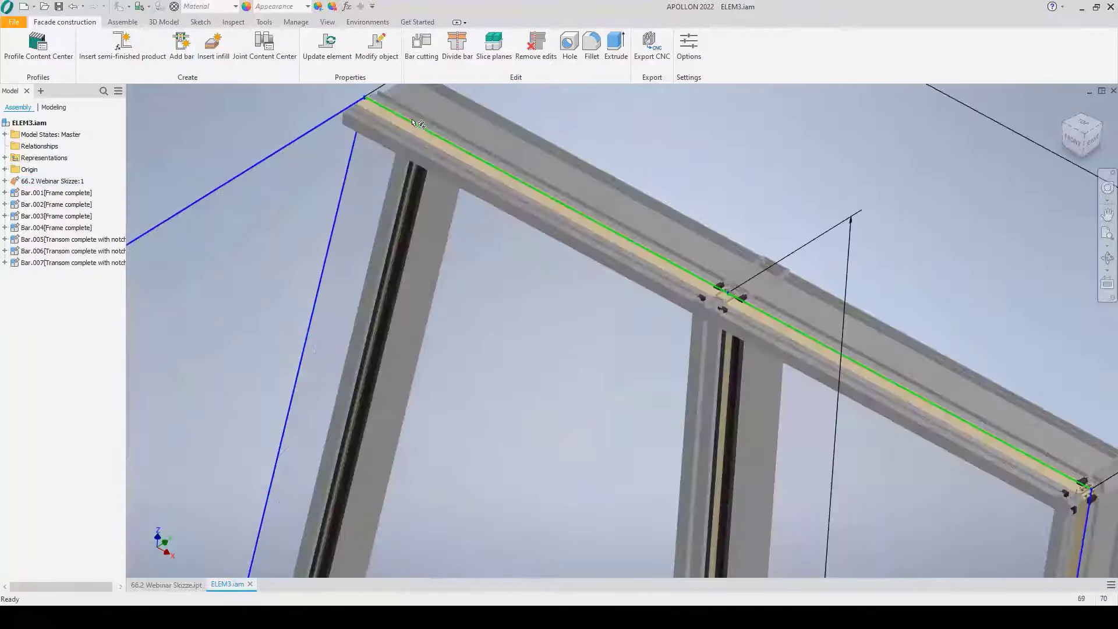
{"action": "scroll", "coordinate": [481, 256], "scroll_direction": "down", "scroll_amount": 2}
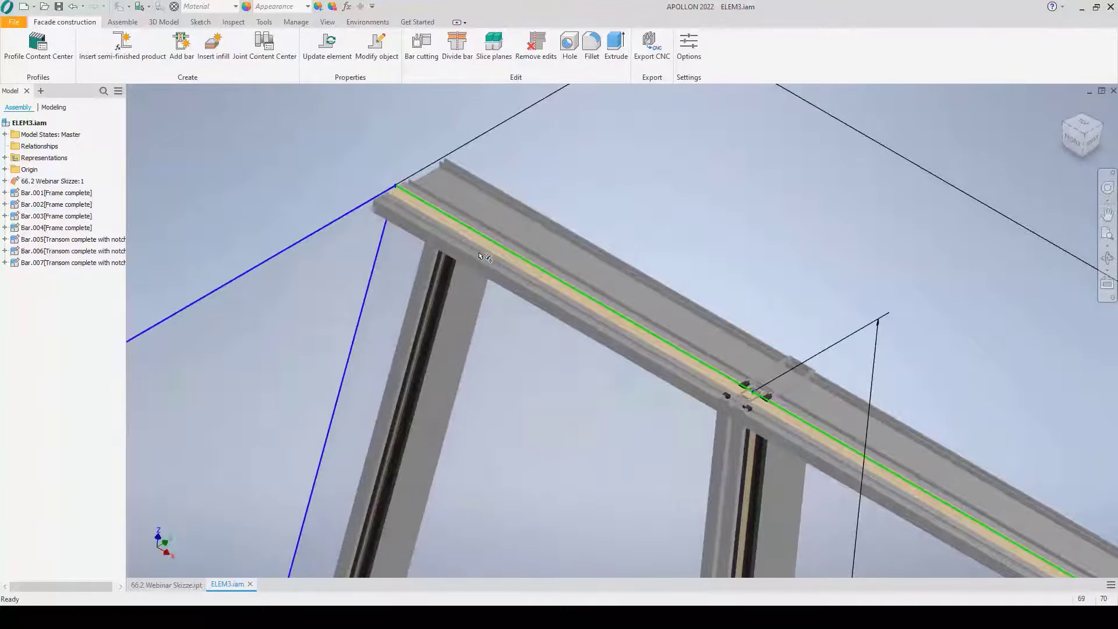
{"action": "mouse_move", "coordinate": [481, 256]}
{"action": "middle_mouse_down", "text": "shift"}
{"action": "mouse_move", "coordinate": [556, 249]}
{"action": "mouse_move", "coordinate": [582, 267]}
{"action": "mouse_move", "coordinate": [664, 334]}
{"action": "mouse_move", "coordinate": [781, 462]}
{"action": "mouse_move", "coordinate": [804, 355]}
{"action": "mouse_move", "coordinate": [769, 265]}
{"action": "middle_mouse_up", "text": "shift"}
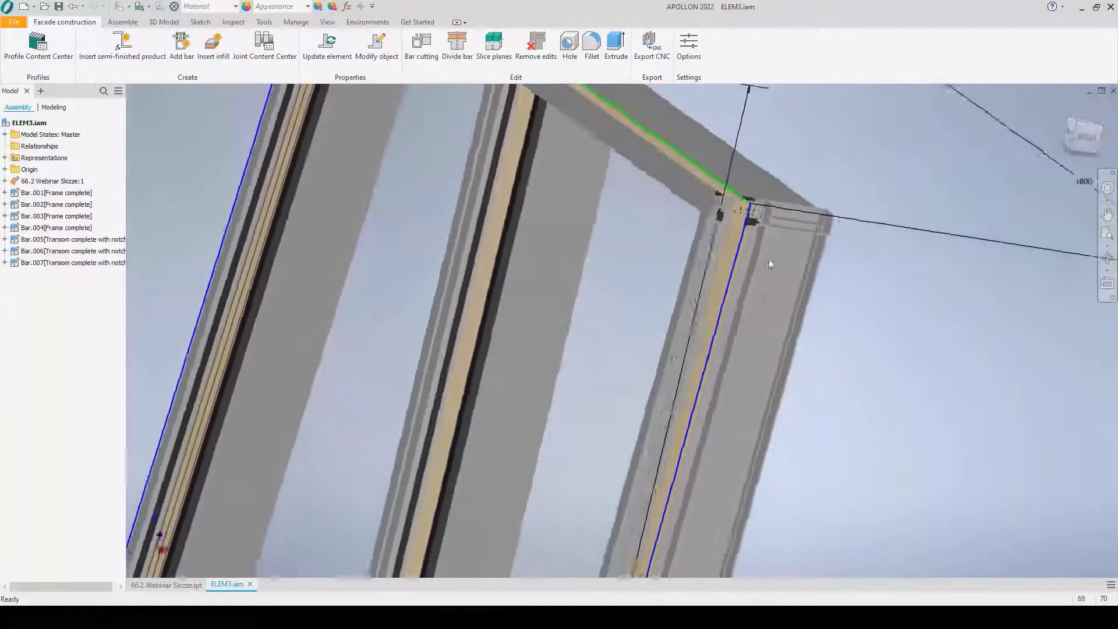
{"action": "scroll", "coordinate": [770, 265], "scroll_direction": "up", "scroll_amount": 6}
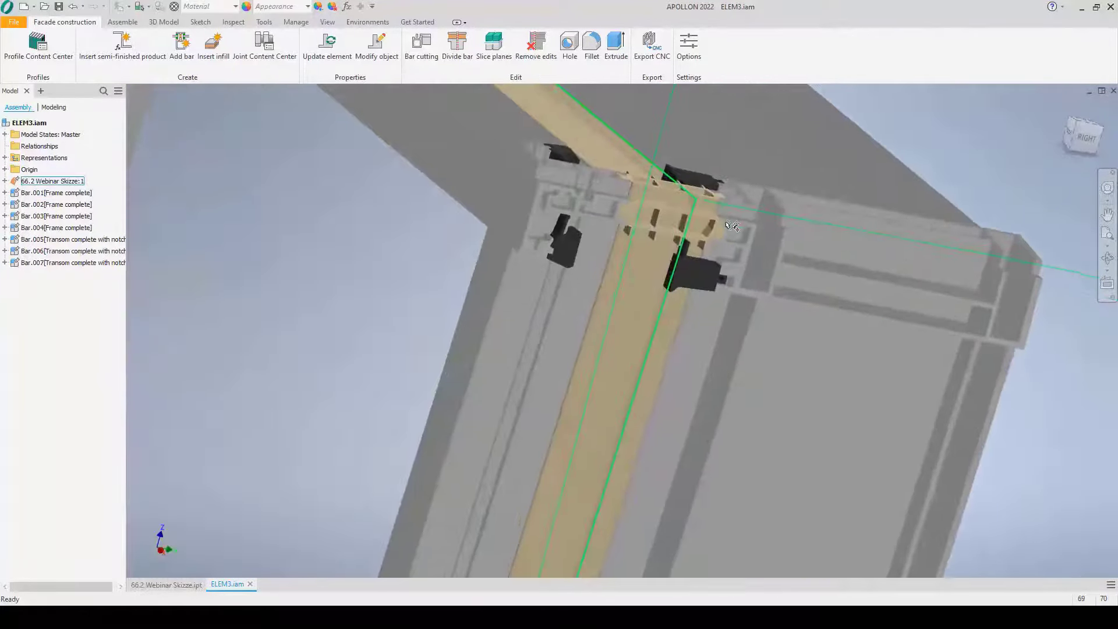
{"action": "middle_click_drag", "start_coordinate": [732, 226], "coordinate": [1029, 149], "text": "shift"}
{"action": "left_click", "coordinate": [1070, 120]}
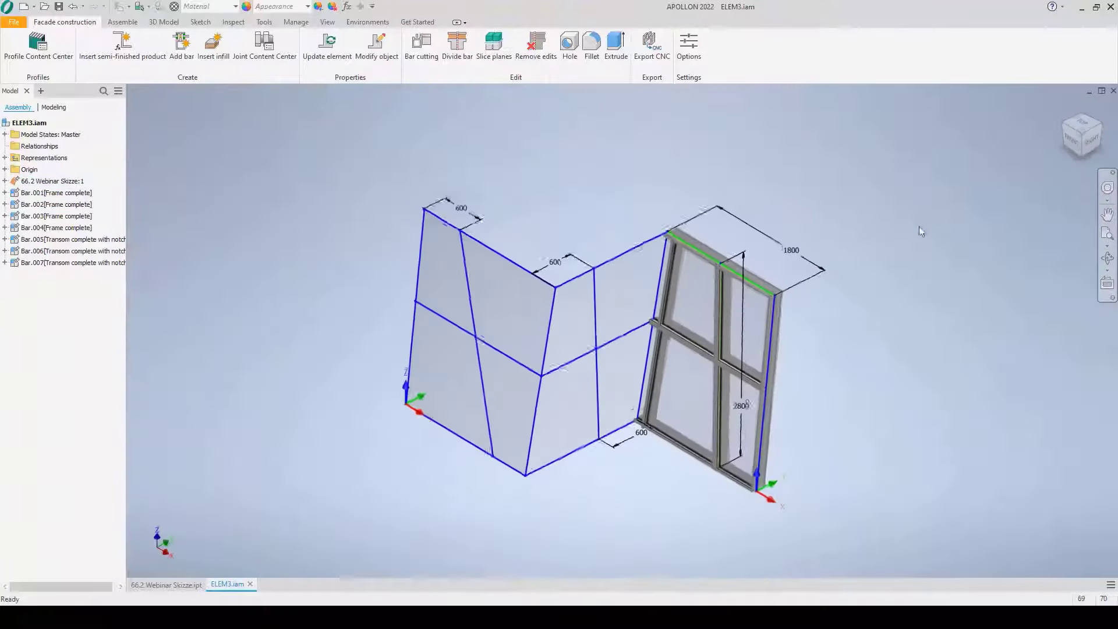
{"action": "scroll", "coordinate": [515, 339], "scroll_direction": "up", "scroll_amount": 5}
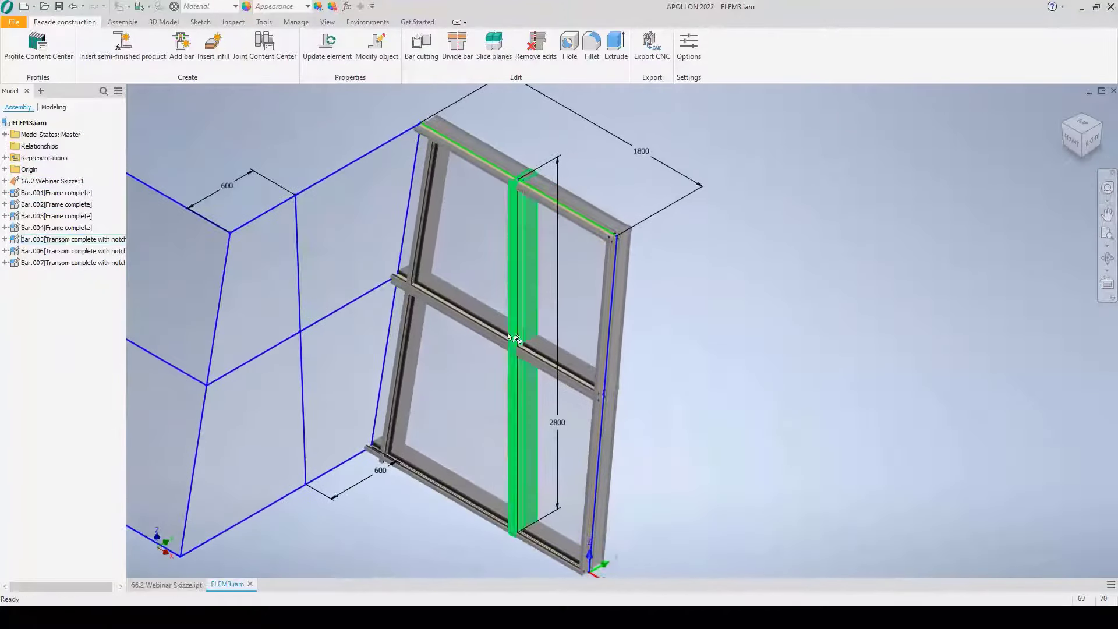
{"action": "middle_click_drag", "start_coordinate": [515, 338], "coordinate": [466, 331]}
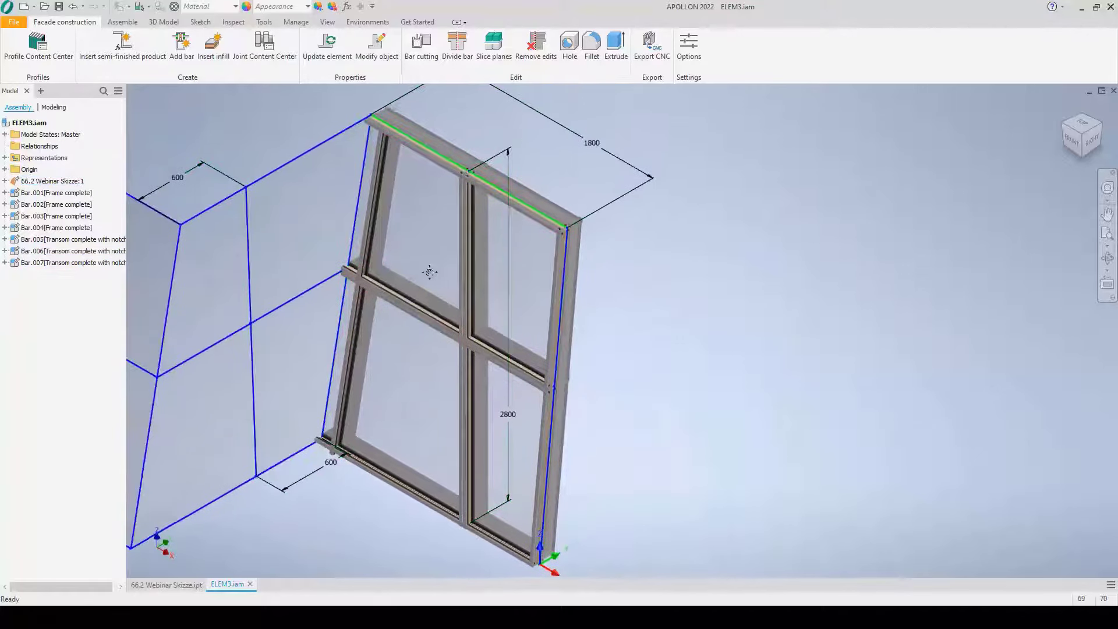
{"action": "middle_click_drag", "start_coordinate": [429, 272], "coordinate": [429, 272]}
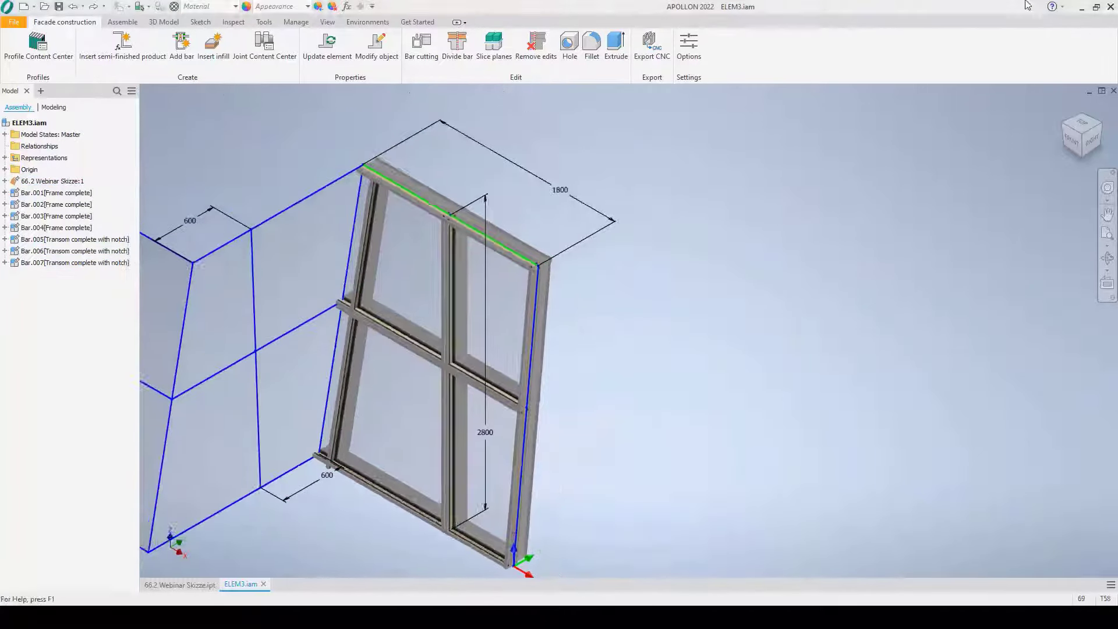
Set a mitred cut for all four cutting classes and apply it to all seven window bars.
{"action": "left_click", "coordinate": [414, 64]}
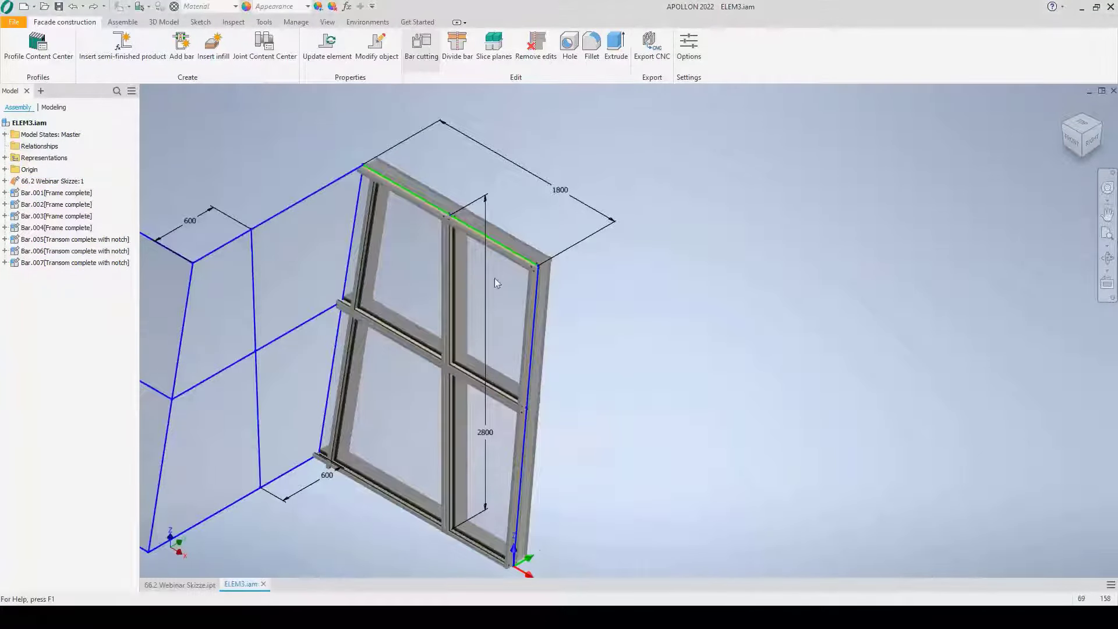
{"action": "scroll", "coordinate": [508, 345], "scroll_direction": "up", "scroll_amount": 5}
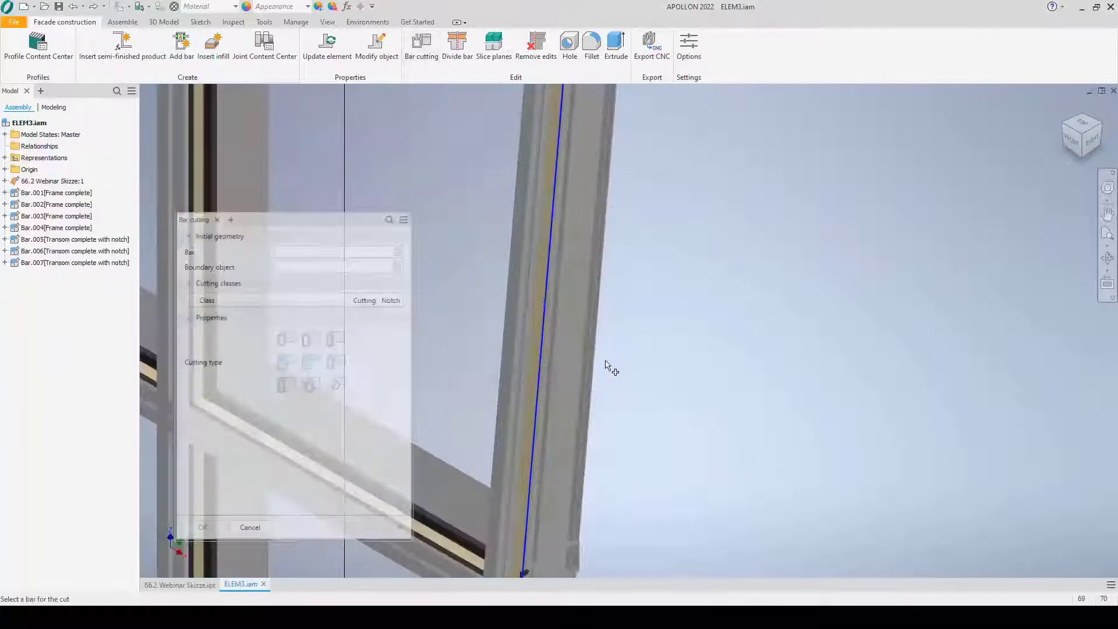
{"action": "scroll", "coordinate": [606, 149], "scroll_direction": "down", "scroll_amount": 3}
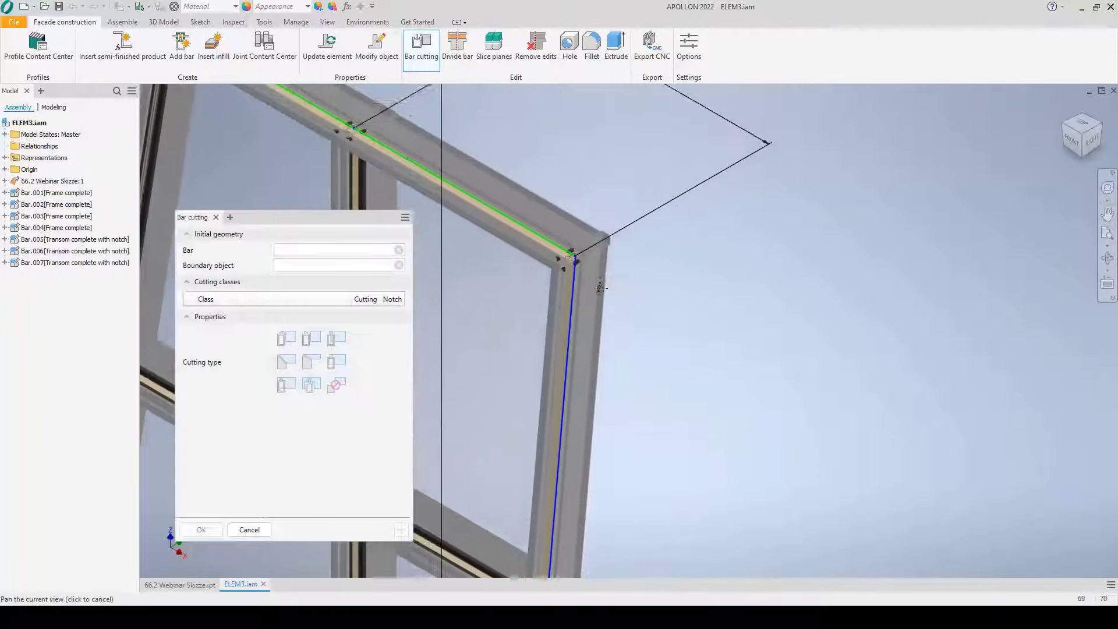
{"action": "scroll", "coordinate": [586, 315], "scroll_direction": "up", "scroll_amount": 3}
{"action": "left_click", "coordinate": [555, 327]}
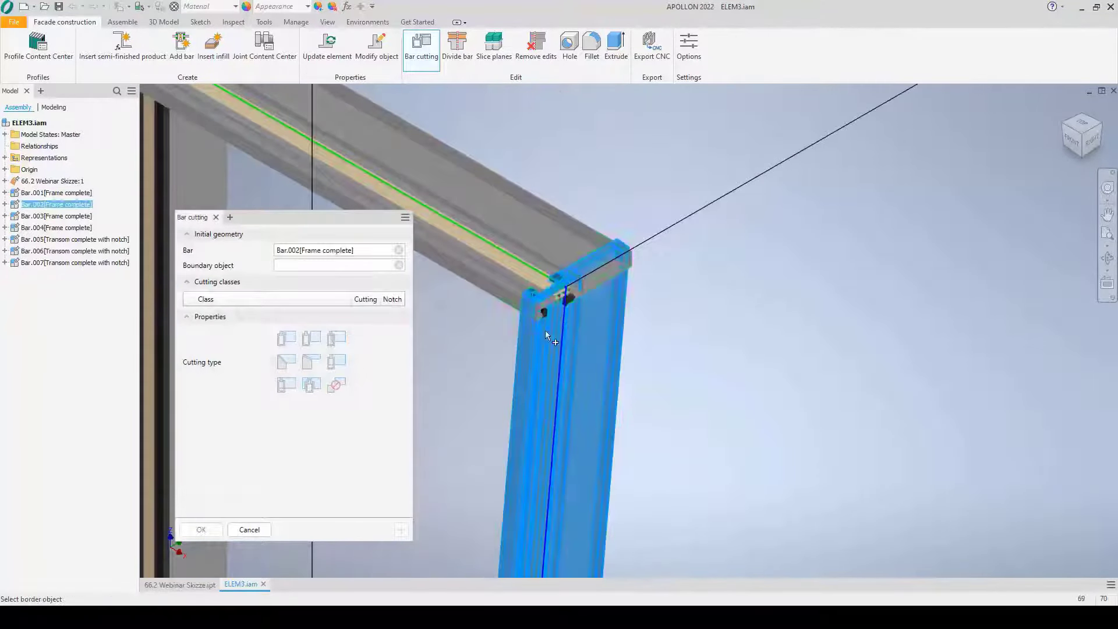
{"action": "left_click", "coordinate": [521, 281]}
{"action": "left_click", "coordinate": [252, 315]}
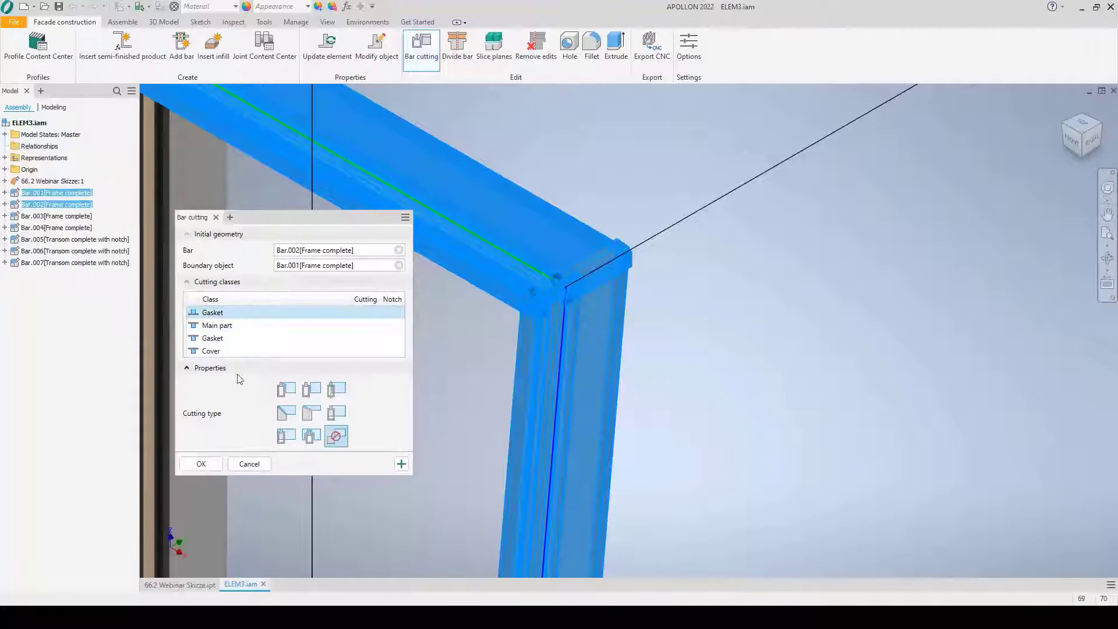
{"action": "left_click", "coordinate": [226, 352], "text": "shift"}
{"action": "left_click", "coordinate": [286, 413]}
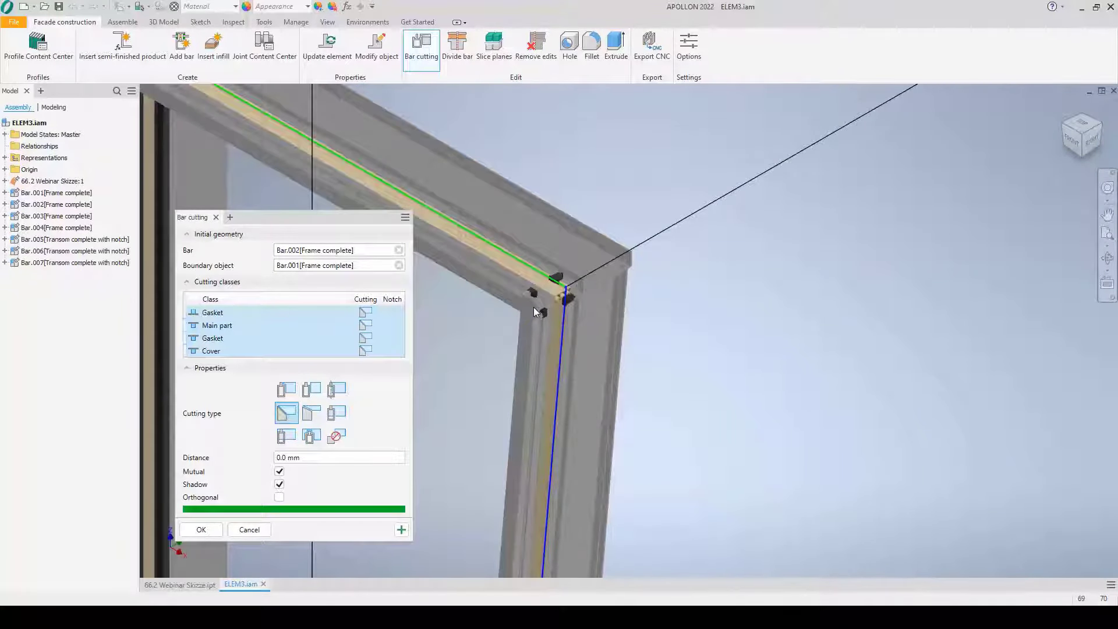
{"action": "scroll", "coordinate": [533, 306], "scroll_direction": "up", "scroll_amount": 5}
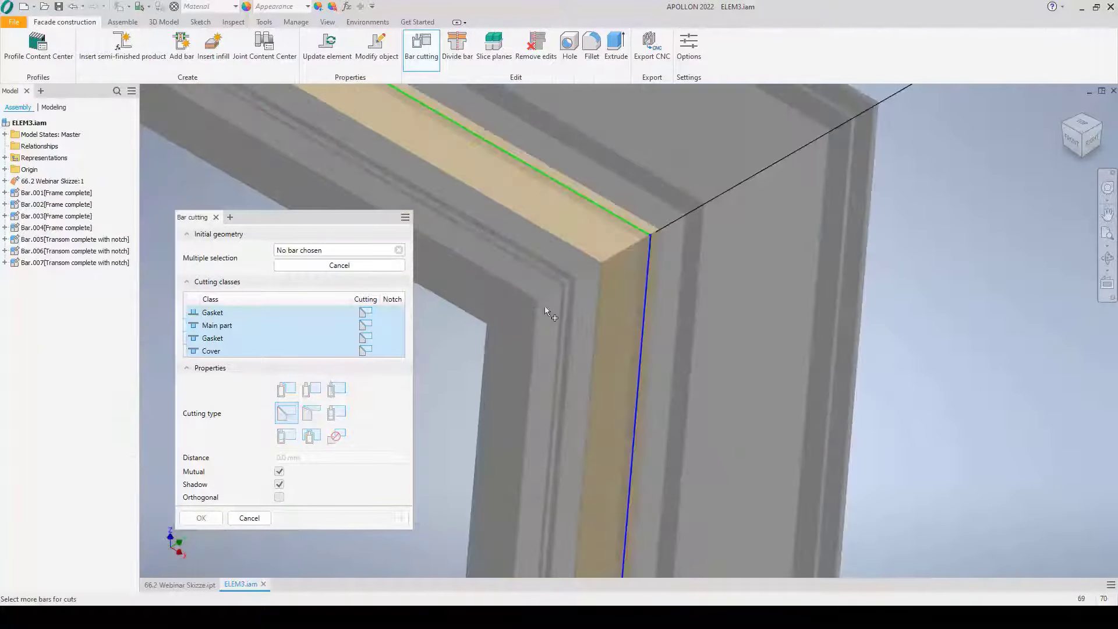
{"action": "scroll", "coordinate": [718, 298], "scroll_direction": "down", "scroll_amount": 8}
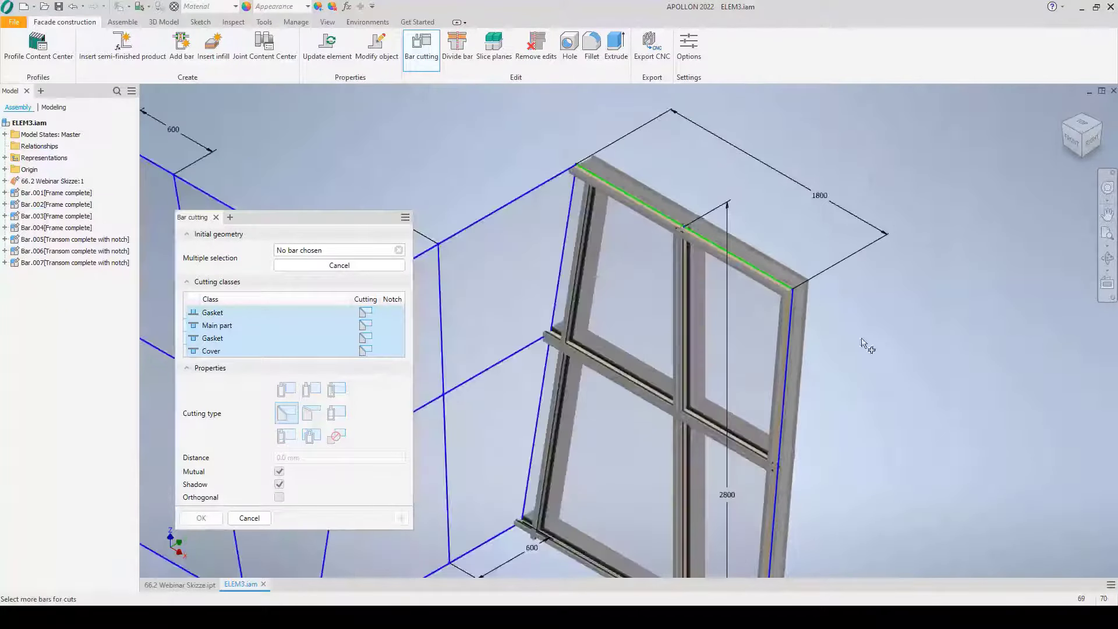
{"action": "mouse_move", "coordinate": [862, 342]}
{"action": "middle_mouse_down", "text": "shift"}
{"action": "mouse_move", "coordinate": [926, 431]}
{"action": "mouse_move", "coordinate": [865, 350]}
{"action": "middle_mouse_up", "text": "shift"}
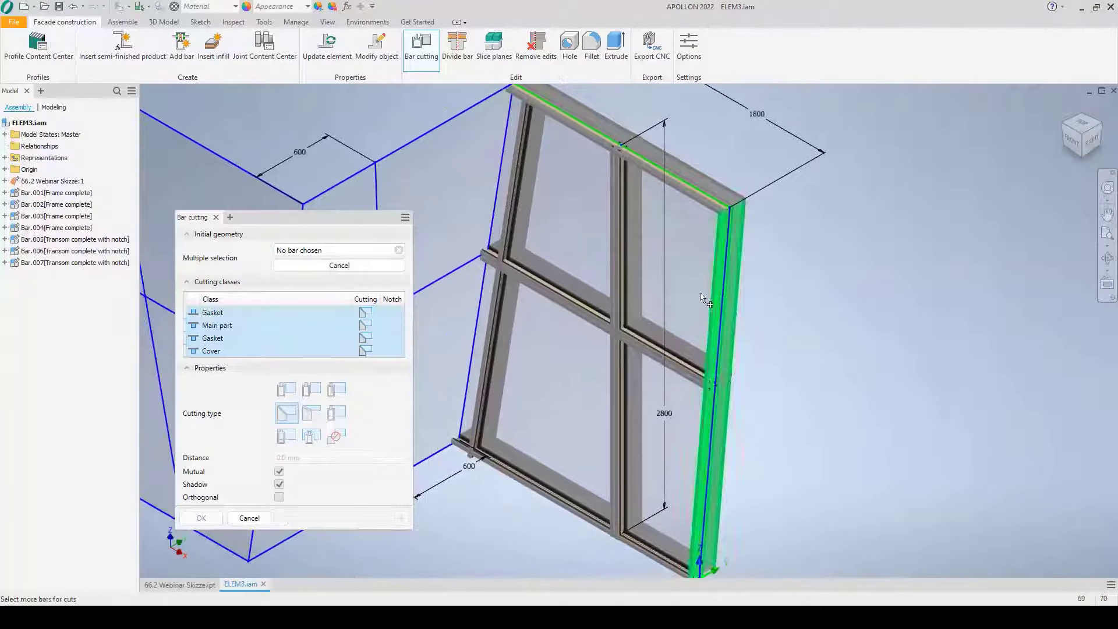
{"action": "scroll", "coordinate": [635, 277], "scroll_direction": "down", "scroll_amount": 3}
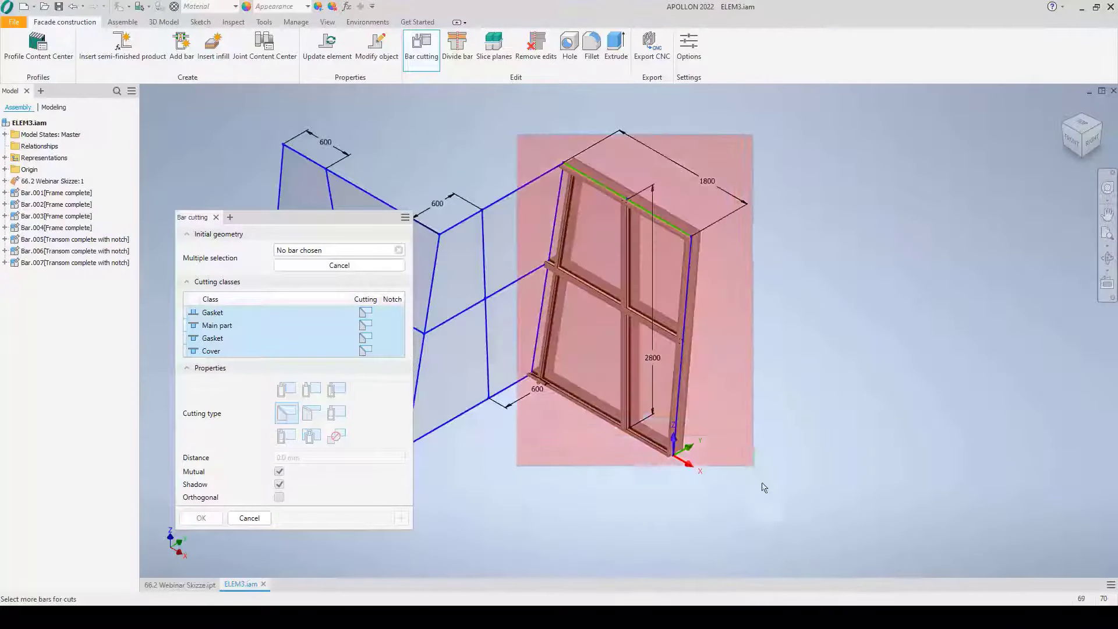
{"action": "left_click_drag", "start_coordinate": [764, 487], "coordinate": [759, 482]}
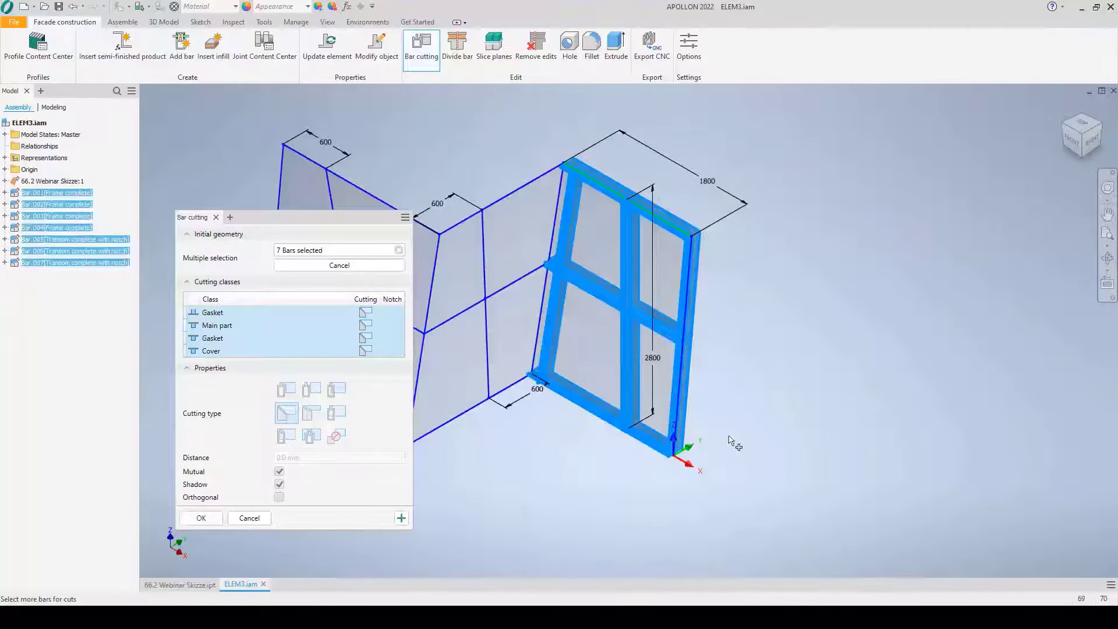
{"action": "left_click", "coordinate": [402, 518]}
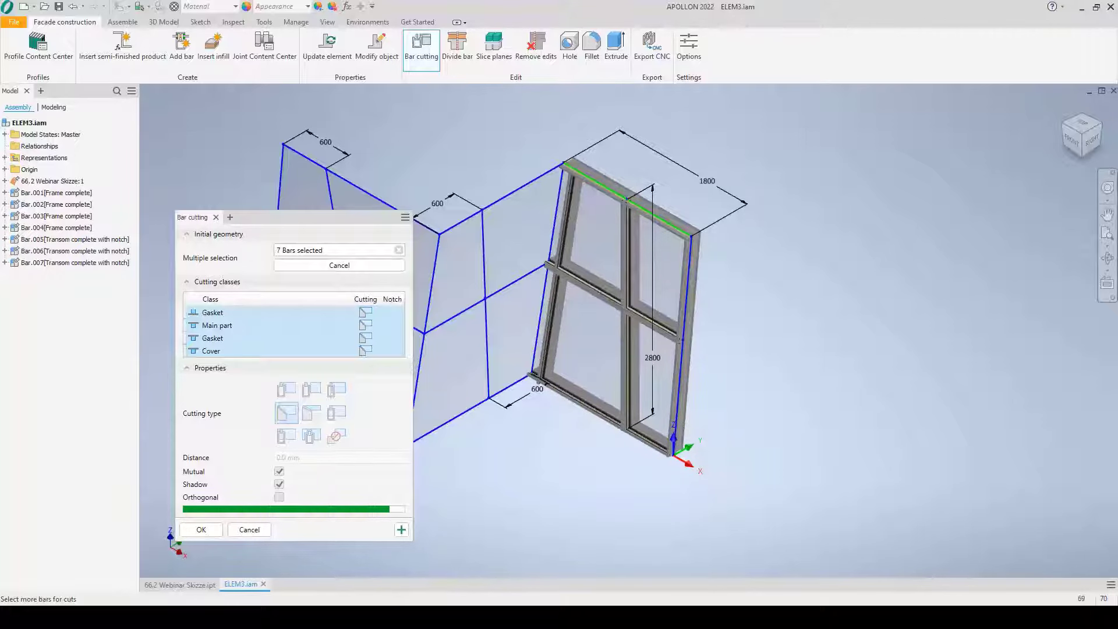
Cut transom Bar.006 against frame Bar.004, setting the Gasket cut and enabling Main part notching.
{"action": "scroll", "coordinate": [471, 362], "scroll_direction": "down", "scroll_amount": 2}
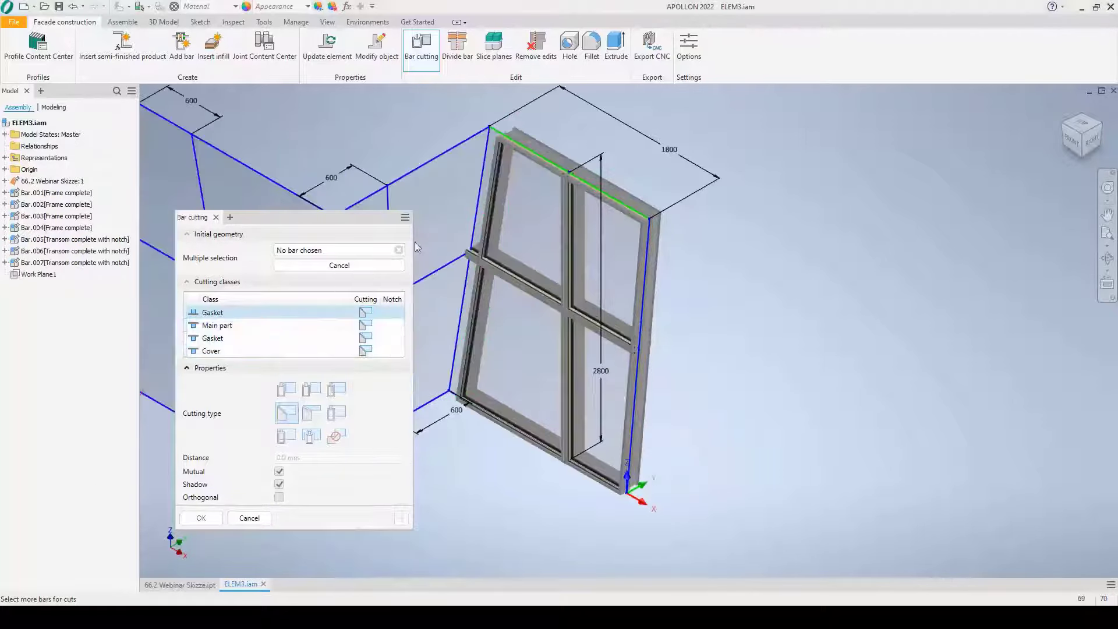
{"action": "scroll", "coordinate": [471, 362], "scroll_direction": "down", "scroll_amount": 5}
{"action": "middle_click_drag", "start_coordinate": [499, 357], "coordinate": [505, 425]}
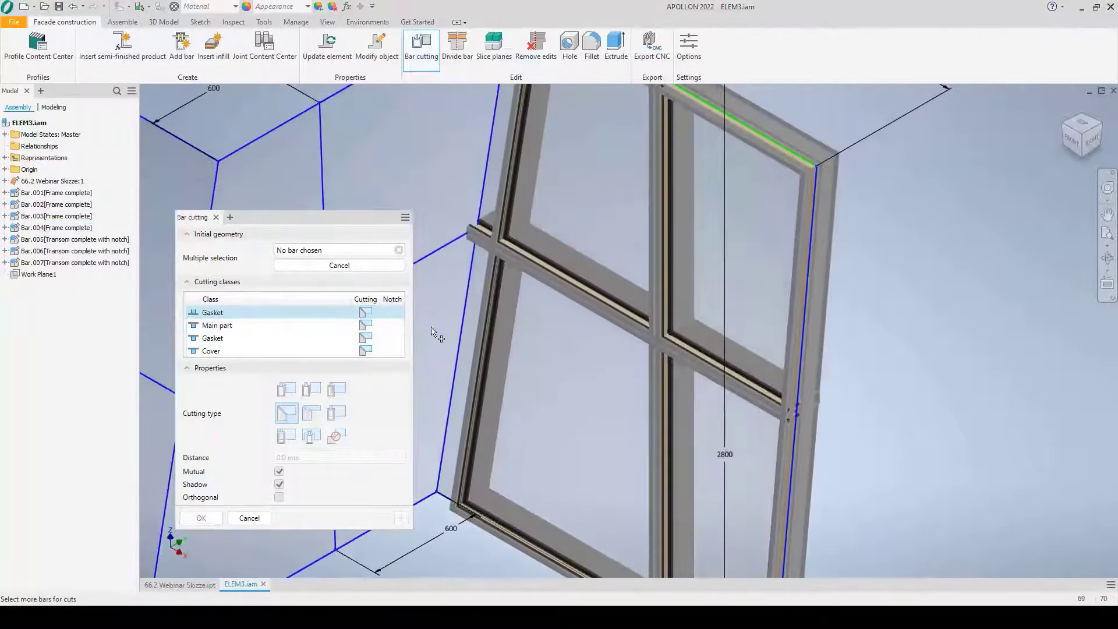
{"action": "left_click", "coordinate": [364, 264]}
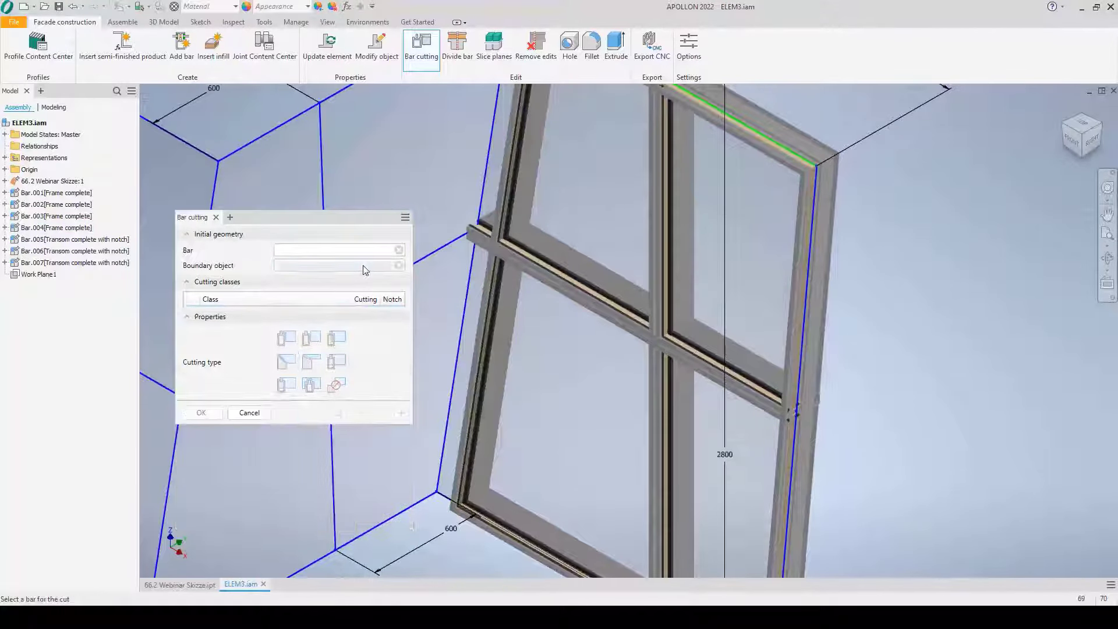
{"action": "left_click", "coordinate": [520, 255]}
{"action": "left_click", "coordinate": [504, 226]}
{"action": "left_click", "coordinate": [283, 313]}
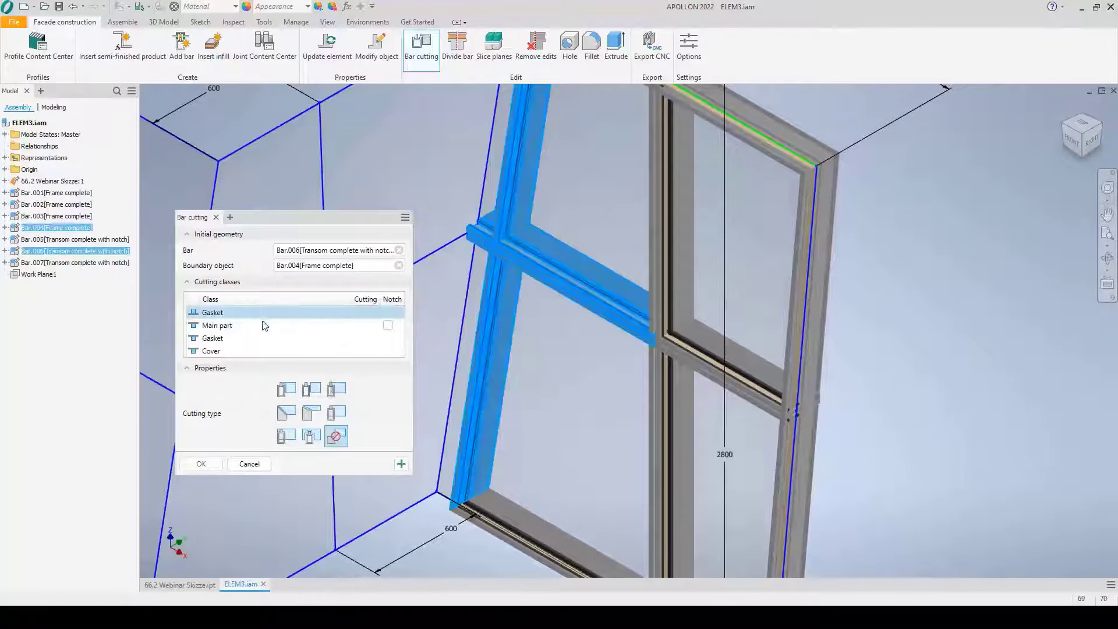
{"action": "left_click", "coordinate": [312, 390]}
{"action": "left_click", "coordinate": [369, 326]}
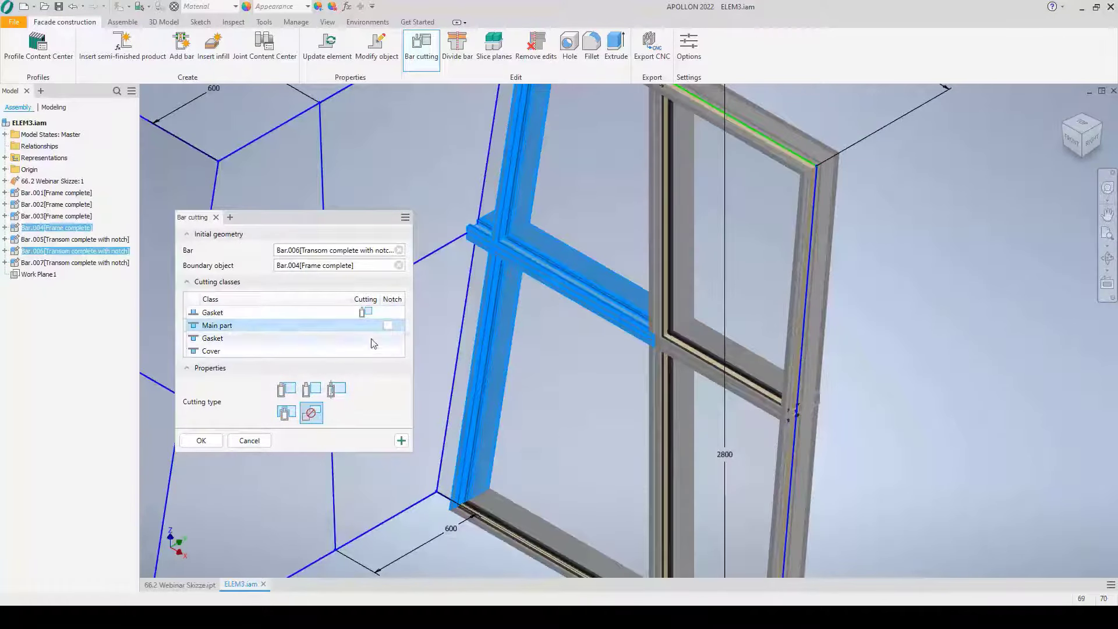
{"action": "left_click", "coordinate": [388, 325]}
{"action": "left_click", "coordinate": [287, 389]}
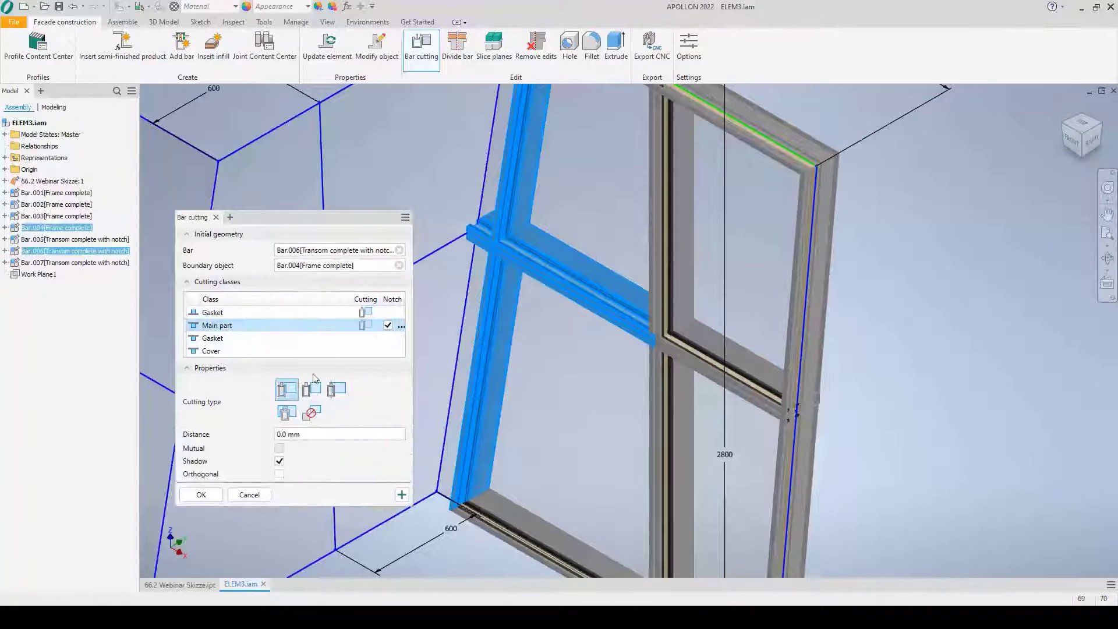
Set the notch Axis to profile to 15 mm and give the Cover a diagonal cut.
{"action": "left_click", "coordinate": [401, 326]}
{"action": "left_click", "coordinate": [574, 251]}
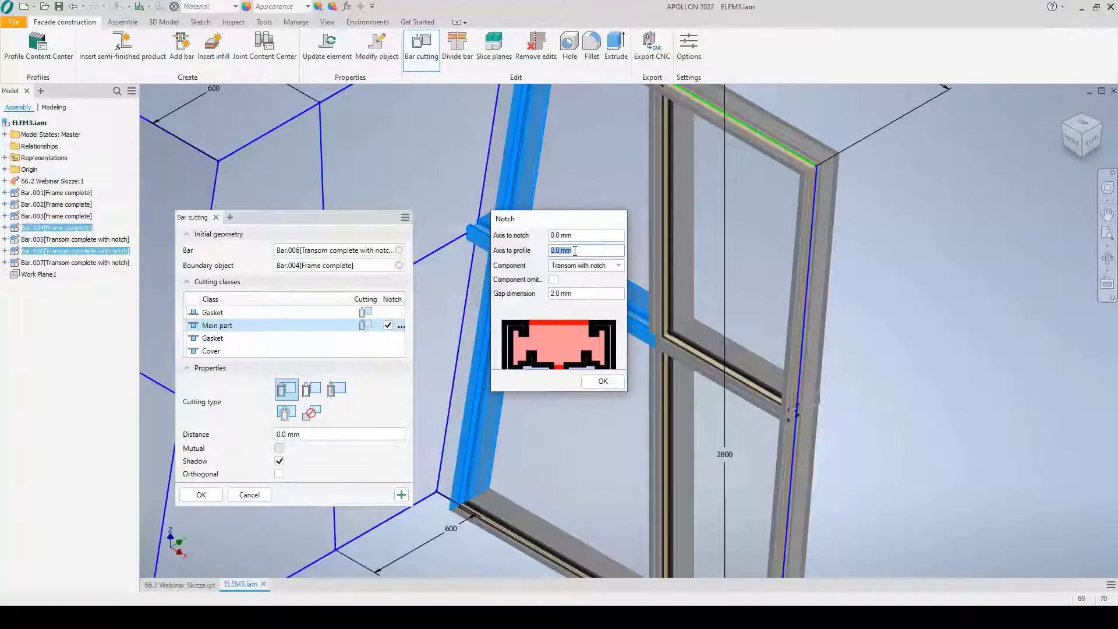
{"action": "type", "text": "15"}
{"action": "left_click", "coordinate": [598, 381]}
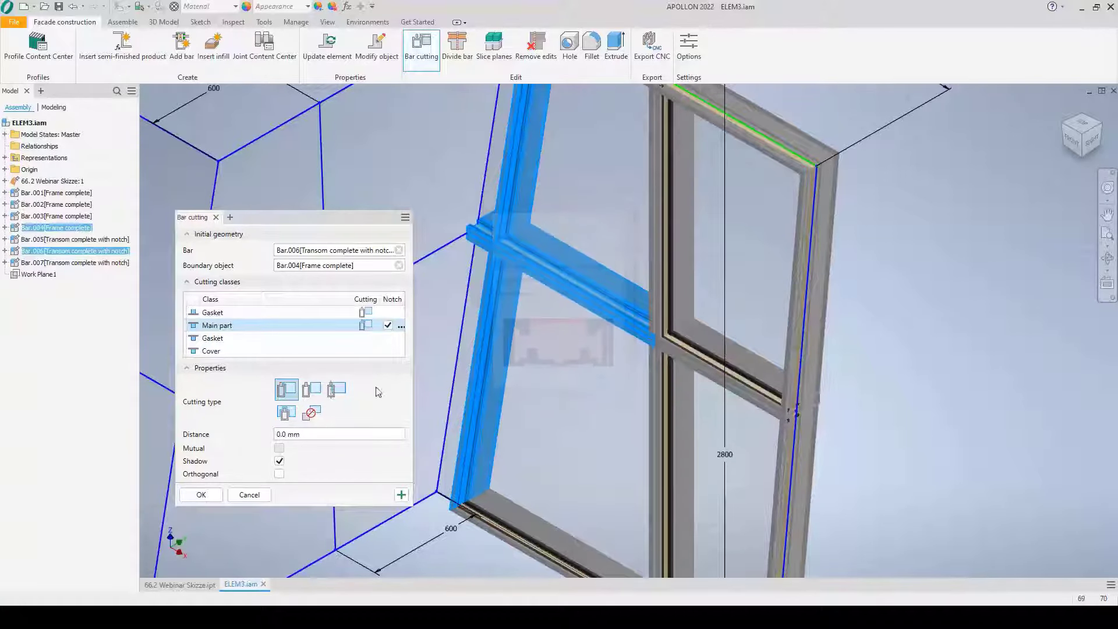
{"action": "left_click", "coordinate": [242, 338]}
{"action": "left_click", "coordinate": [235, 350]}
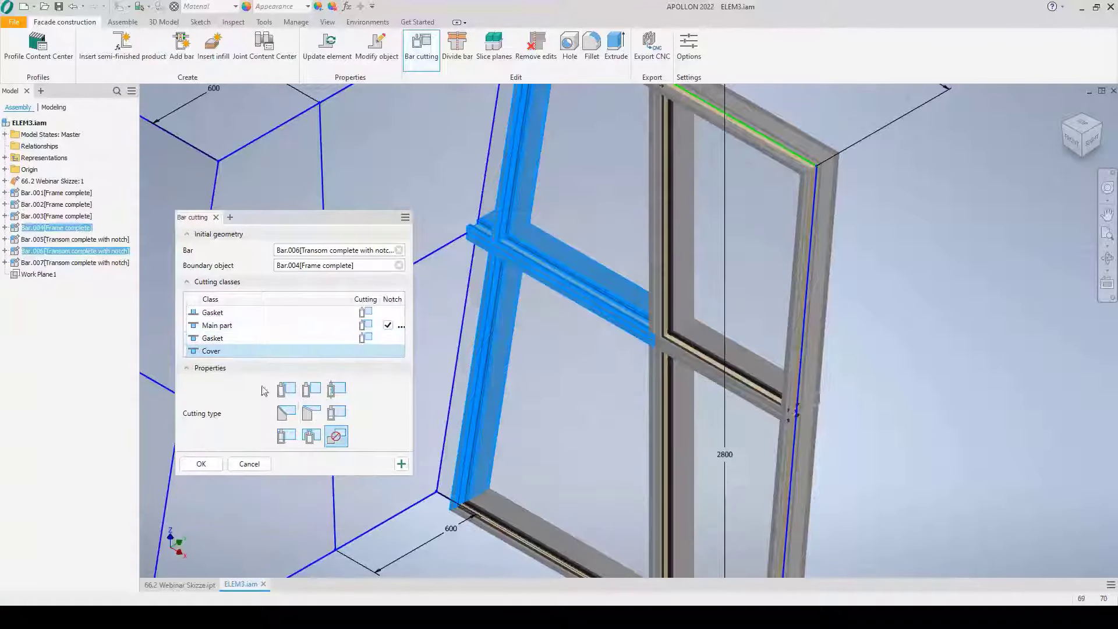
{"action": "left_click", "coordinate": [286, 412]}
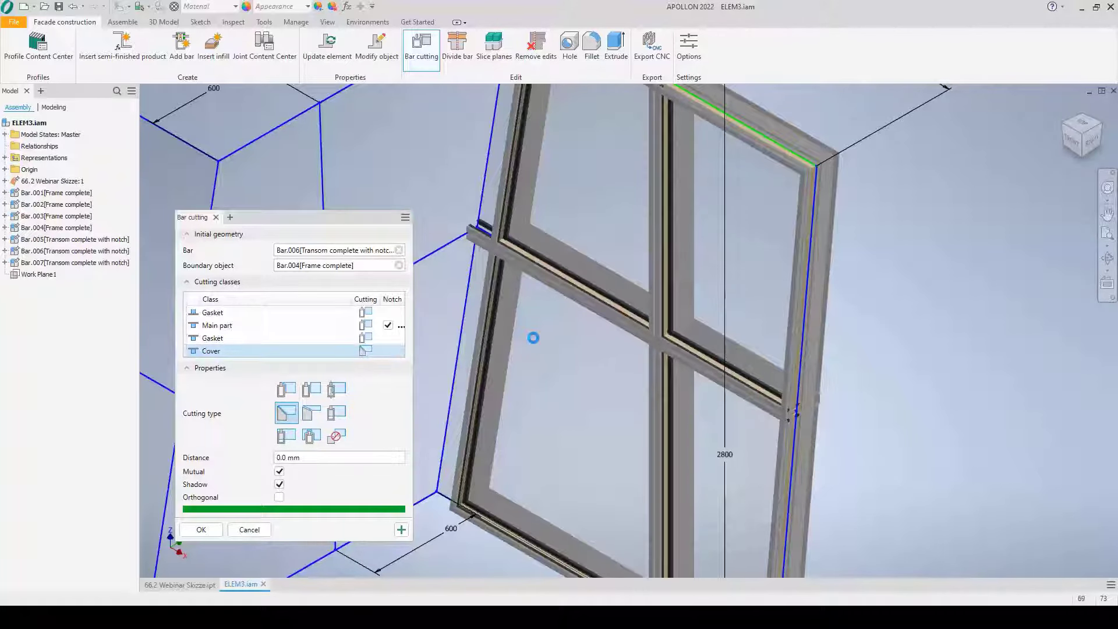
{"action": "scroll", "coordinate": [536, 335], "scroll_direction": "down", "scroll_amount": 3}
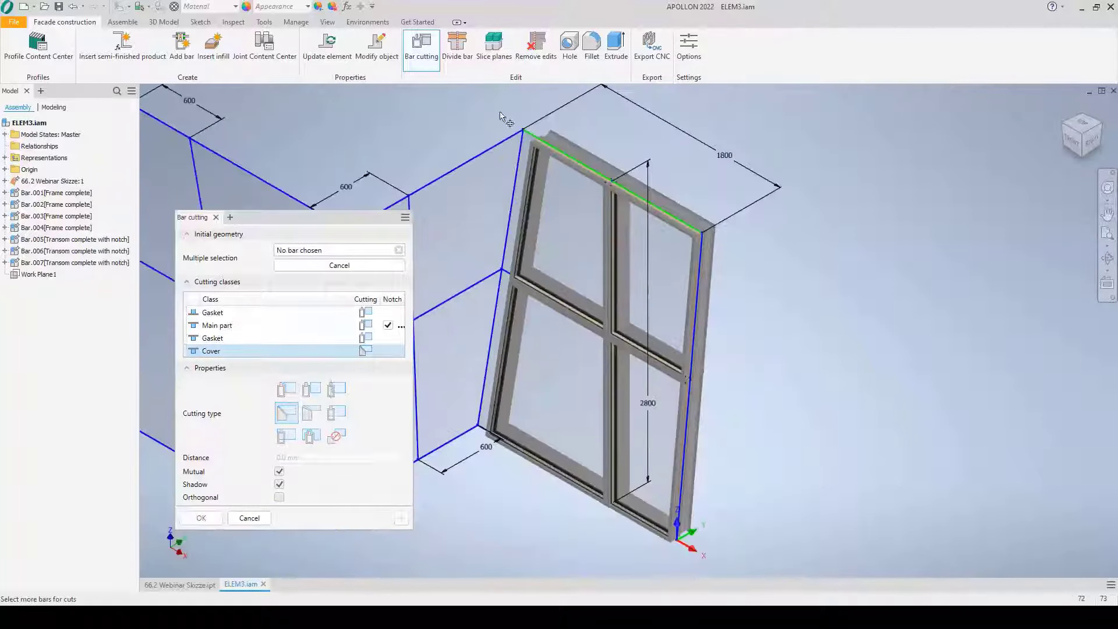
Reapply the notched-main-part, mitred-cover cut to all seven window bars, including Bar.003 and Bar.004.
{"action": "left_click_drag", "start_coordinate": [489, 96], "coordinate": [757, 564]}
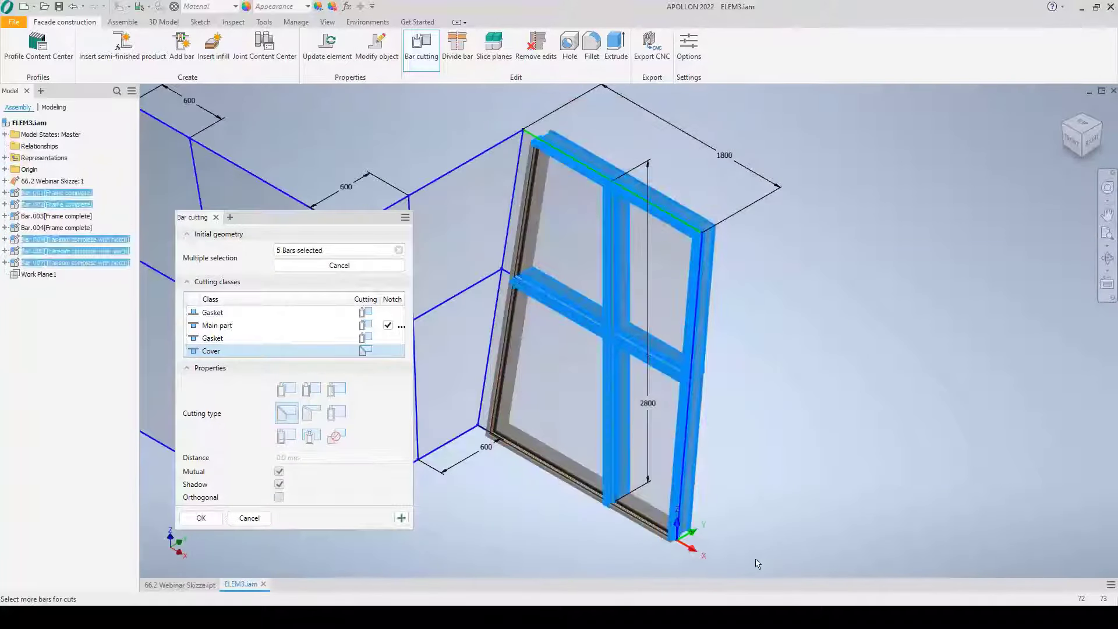
{"action": "left_click", "coordinate": [527, 473]}
{"action": "left_click", "coordinate": [503, 349]}
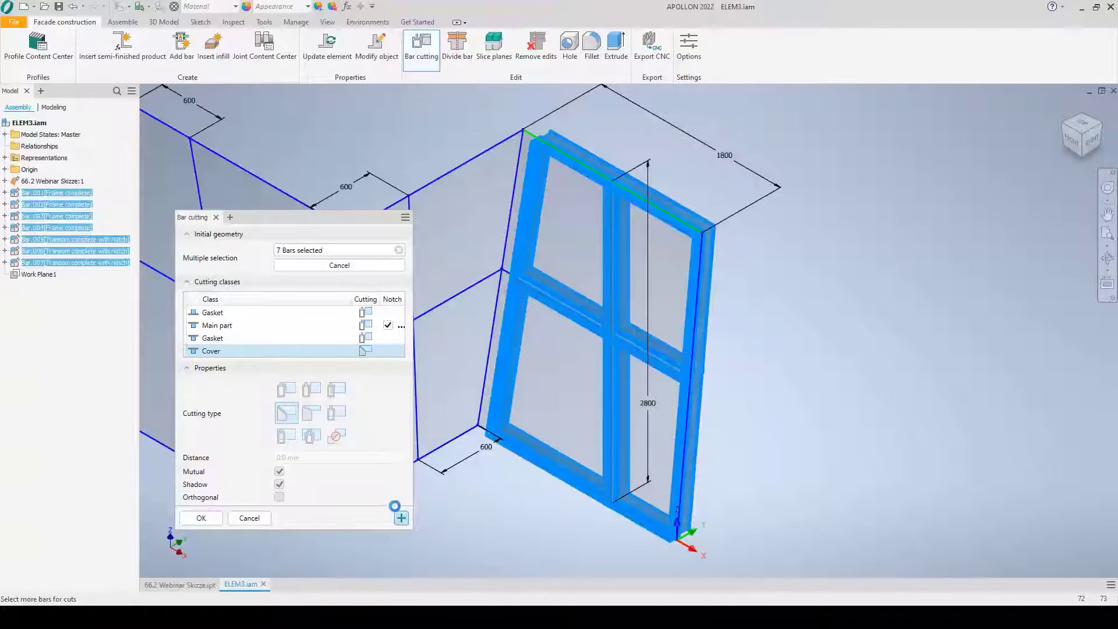
{"action": "left_click", "coordinate": [401, 517]}
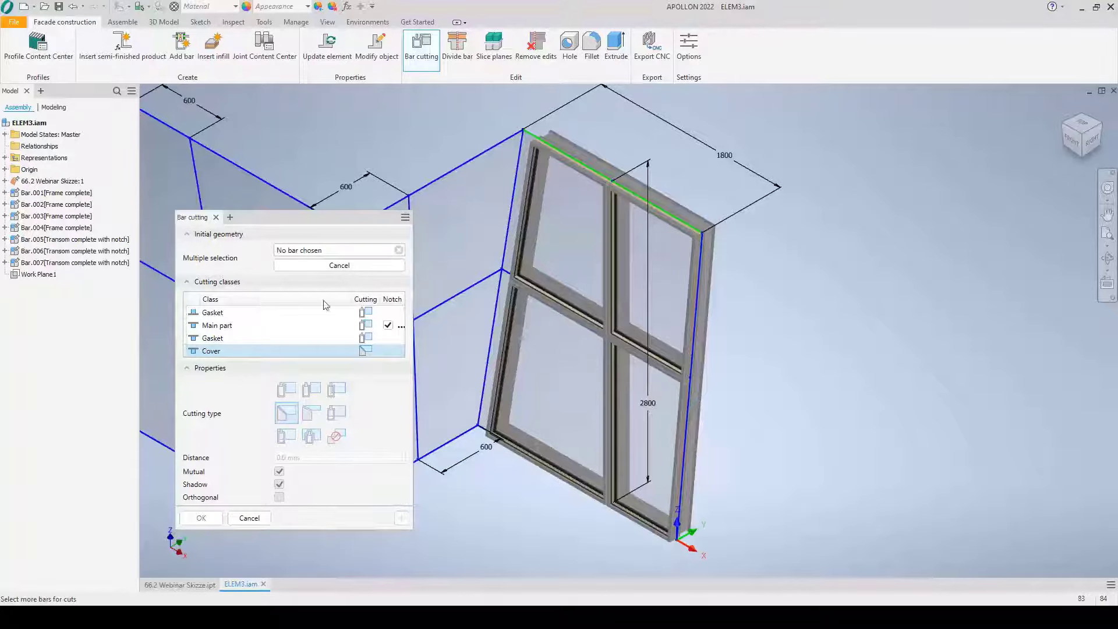
Cut transom Bar.006 against mullion Bar.005 with a Gasket cut and a 15 mm Main part notch.
{"action": "left_click", "coordinate": [339, 265]}
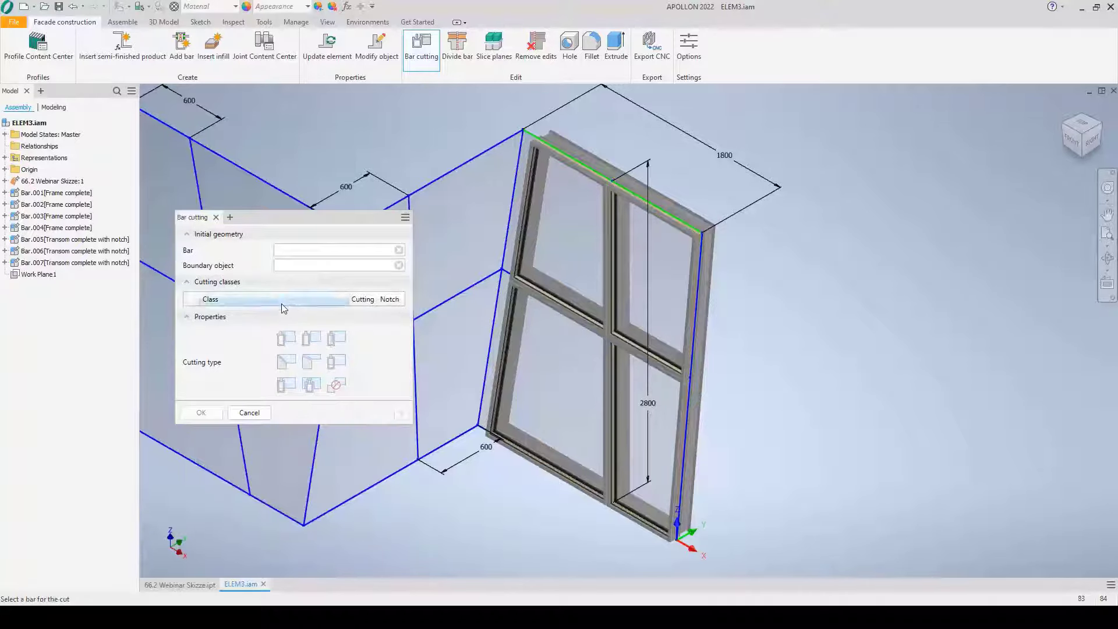
{"action": "left_click", "coordinate": [569, 309]}
{"action": "left_click", "coordinate": [612, 273]}
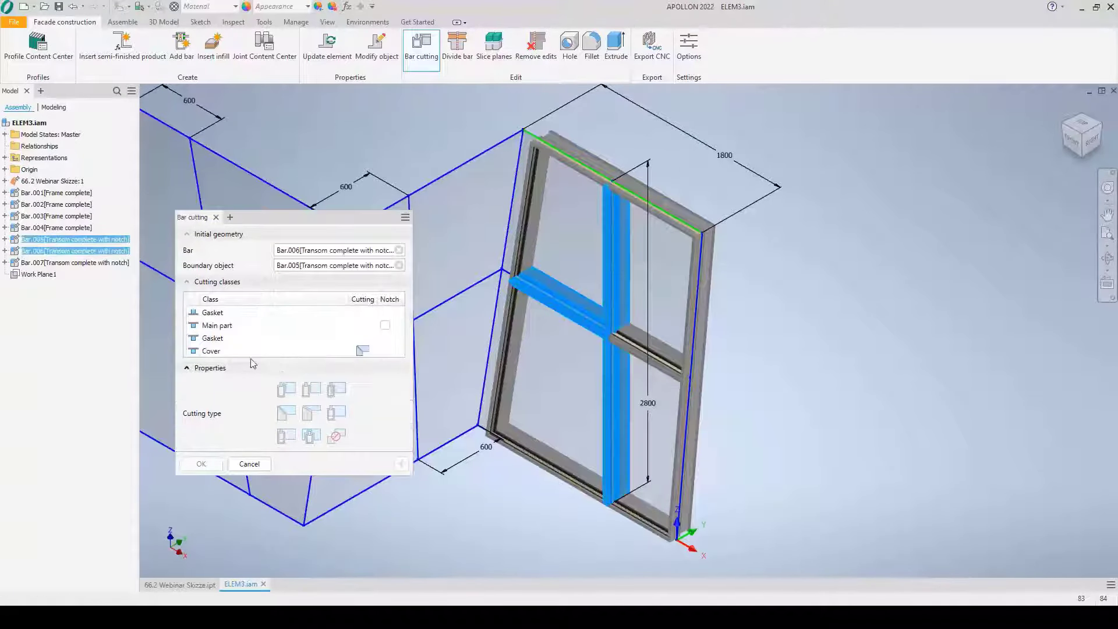
{"action": "left_click", "coordinate": [229, 313]}
{"action": "left_click", "coordinate": [256, 325]}
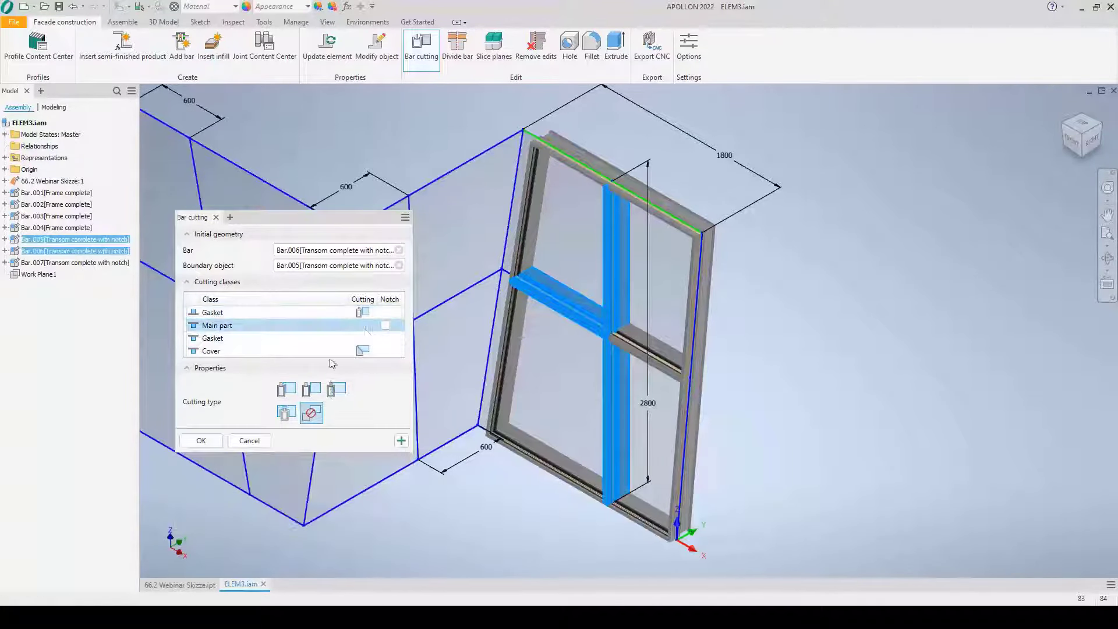
{"action": "left_click", "coordinate": [286, 389]}
{"action": "left_click", "coordinate": [385, 325]}
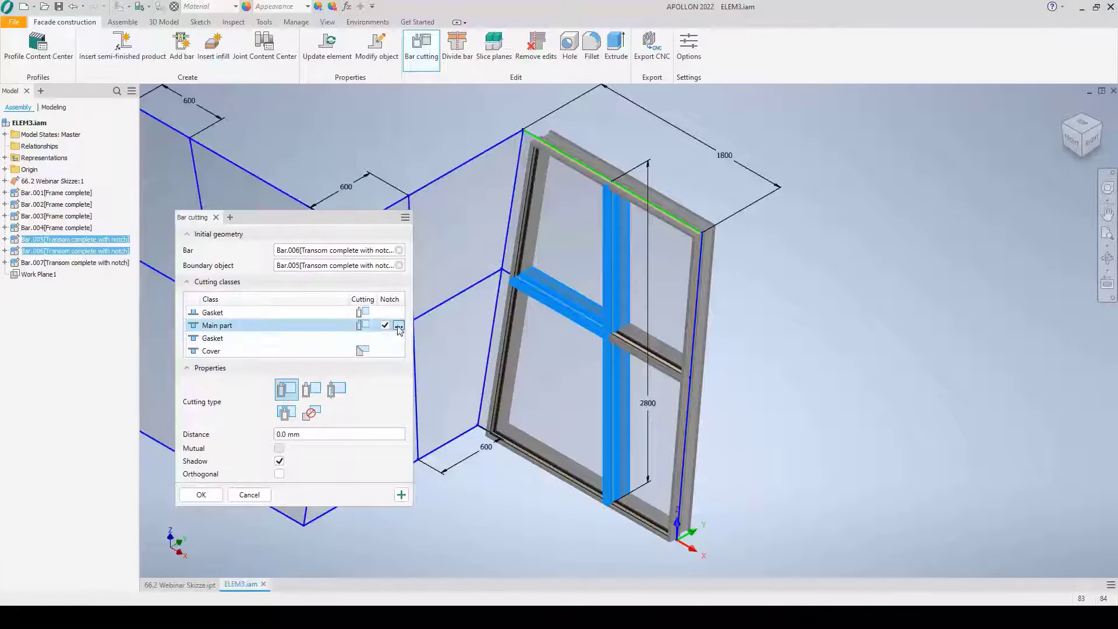
{"action": "left_click", "coordinate": [398, 325]}
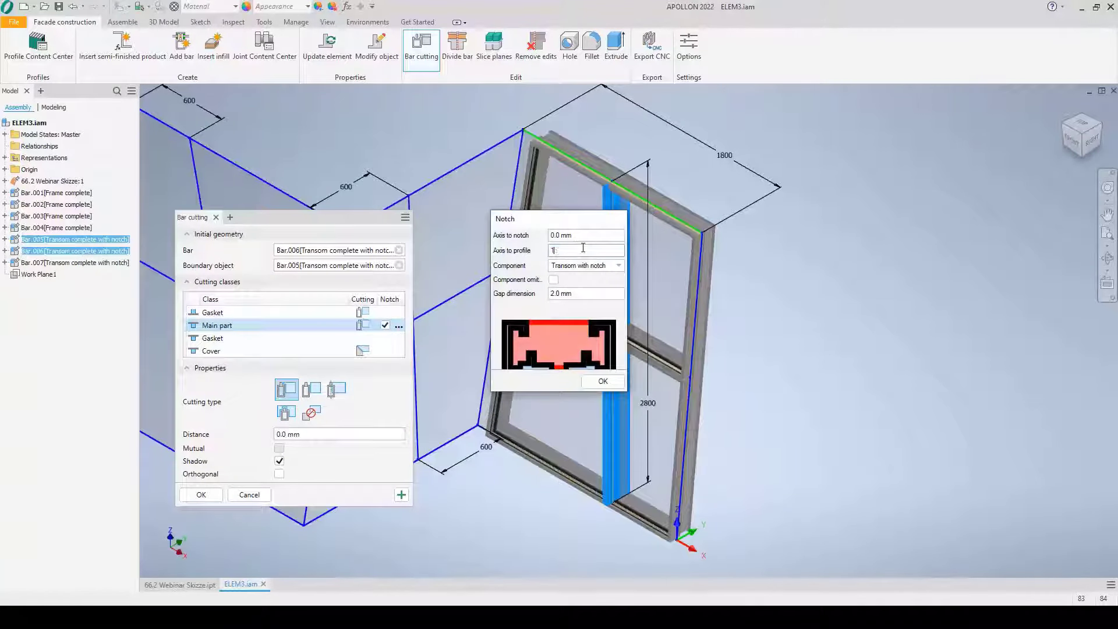
{"action": "type", "text": "15"}
{"action": "left_click", "coordinate": [603, 380]}
Give the second Gasket the second cutting type and apply the cuts to the three transoms.
{"action": "left_click", "coordinate": [256, 338]}
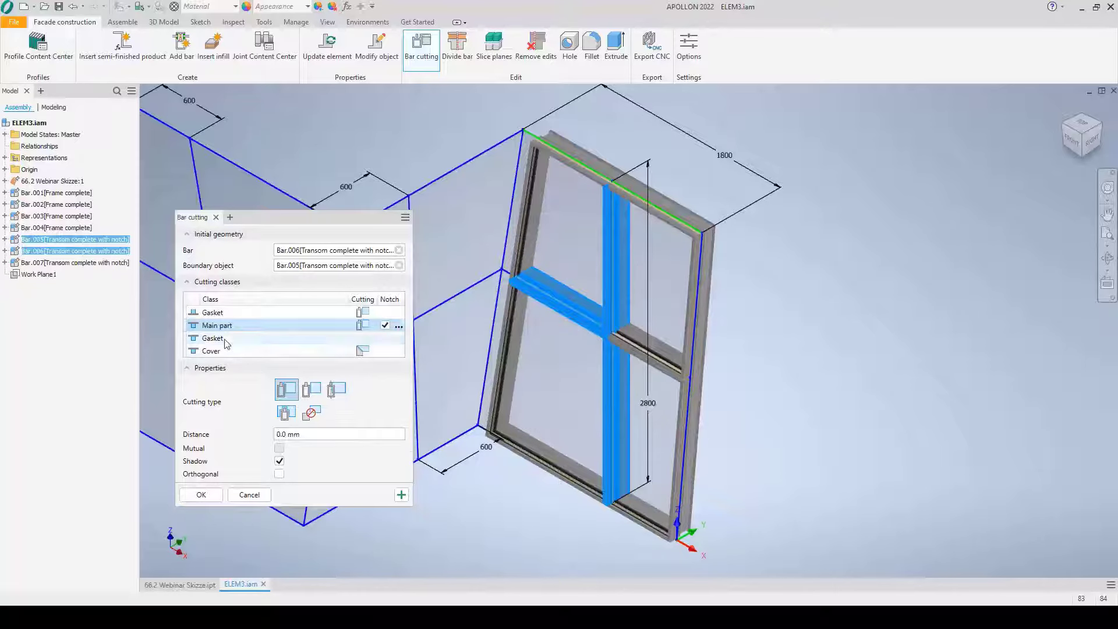
{"action": "left_click", "coordinate": [322, 390]}
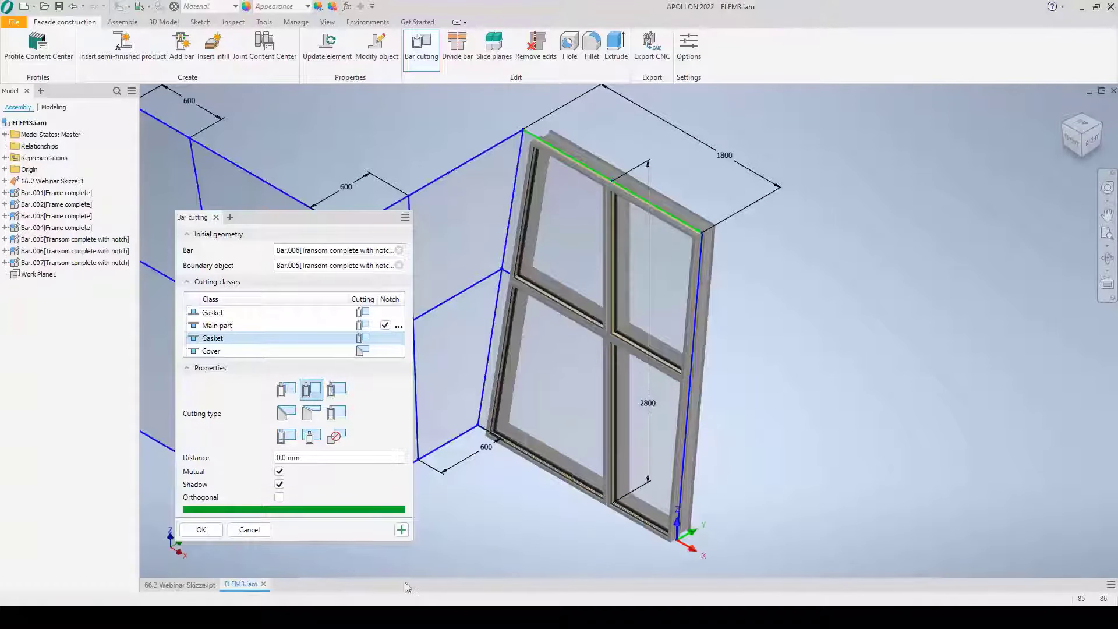
{"action": "left_click", "coordinate": [401, 530]}
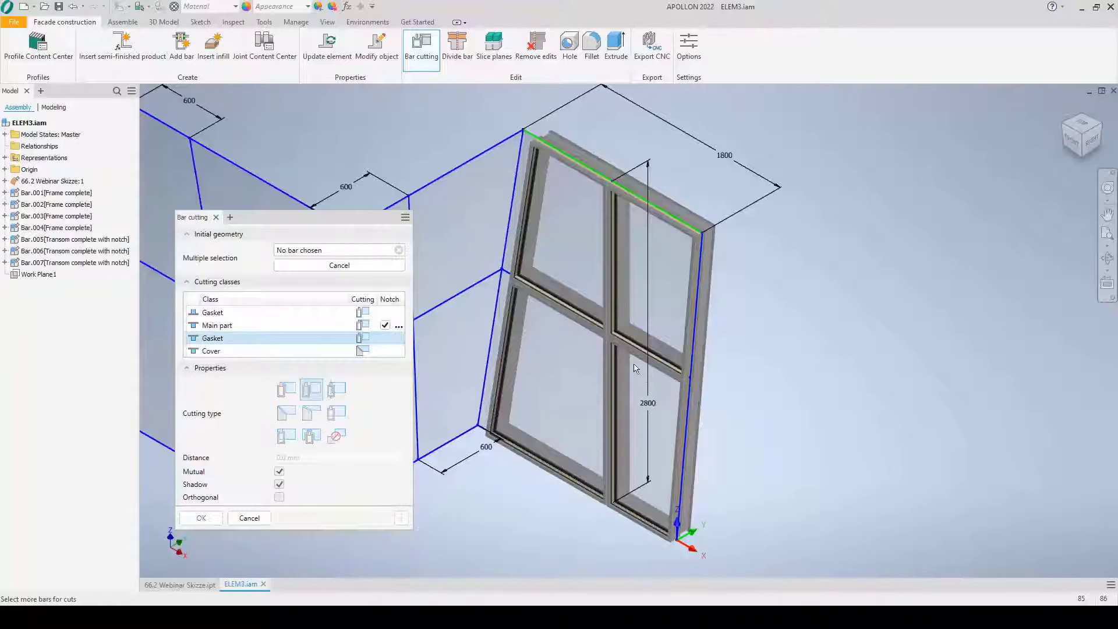
{"action": "left_click", "coordinate": [611, 337]}
{"action": "left_click", "coordinate": [206, 519]}
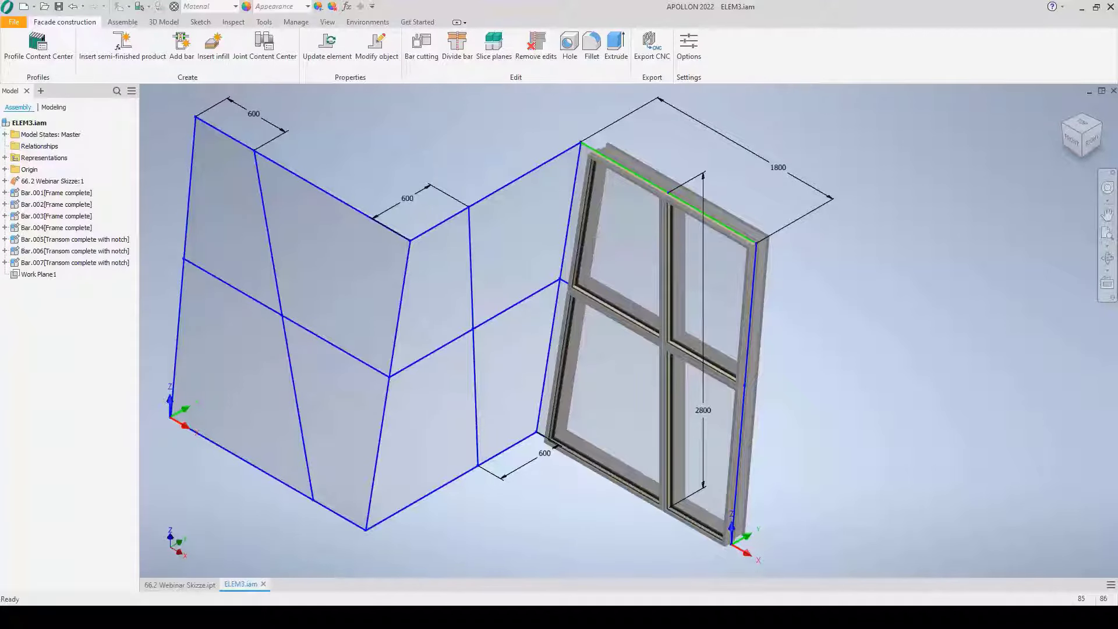
Isolate the vertical mullion Bar.005 so it shows on its own.
{"action": "scroll", "coordinate": [547, 268], "scroll_direction": "down", "scroll_amount": 2}
{"action": "left_click", "coordinate": [547, 268]}
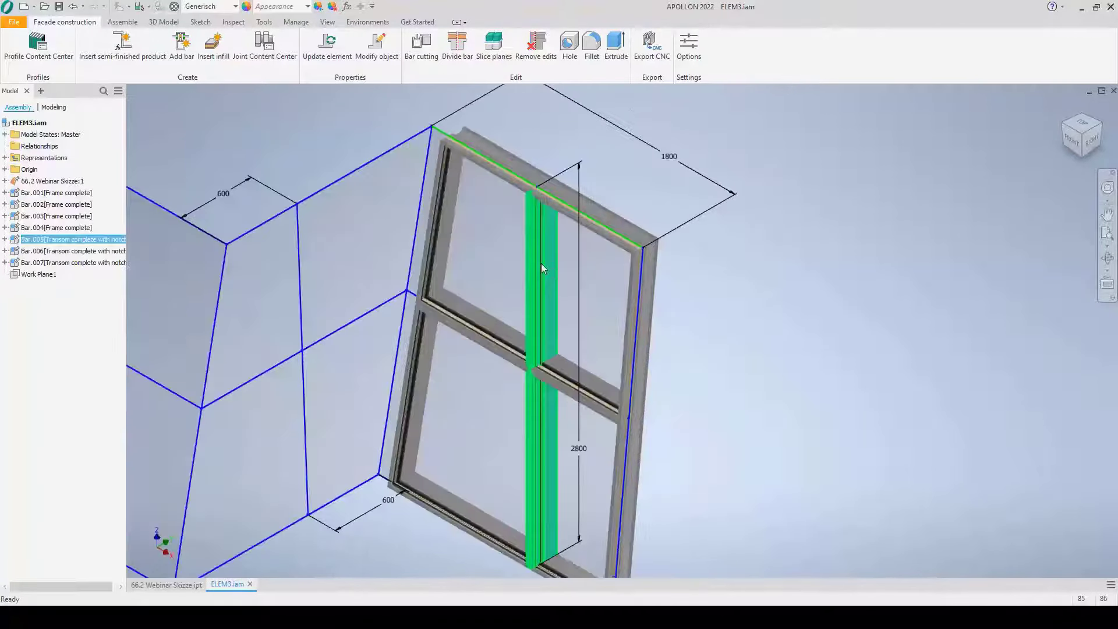
{"action": "right_click", "coordinate": [541, 268]}
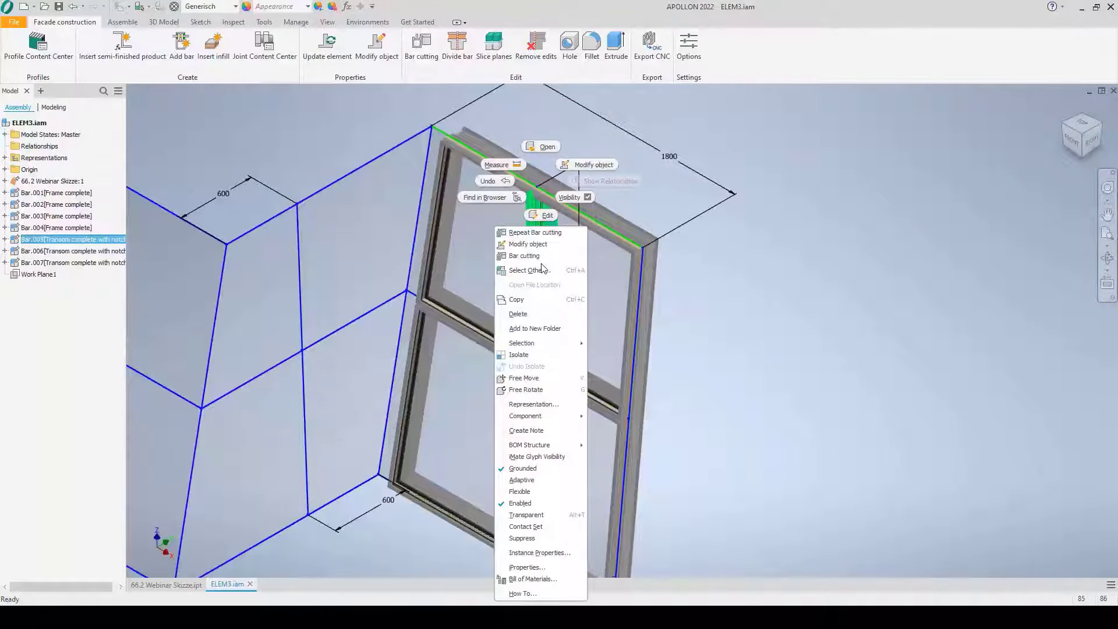
{"action": "left_click", "coordinate": [533, 355]}
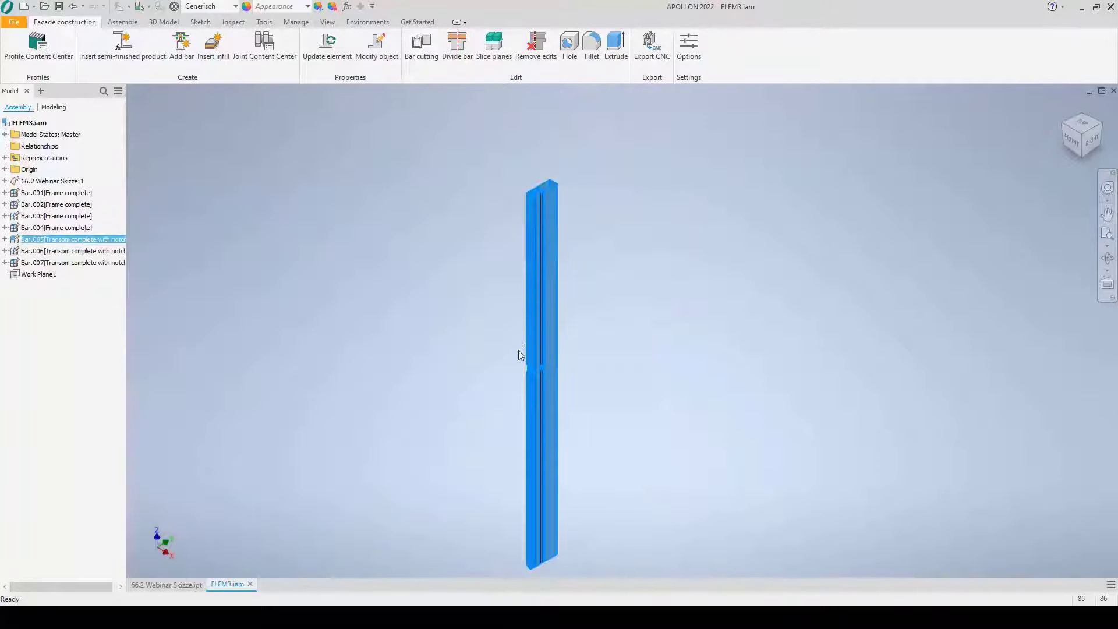
Zoom in on Bar.005's notched end, then undo the isolation to show the full frame.
{"action": "scroll", "coordinate": [585, 382], "scroll_direction": "down", "scroll_amount": 5}
{"action": "middle_click_drag", "start_coordinate": [561, 369], "coordinate": [756, 378]}
{"action": "scroll", "coordinate": [617, 379], "scroll_direction": "down", "scroll_amount": 3}
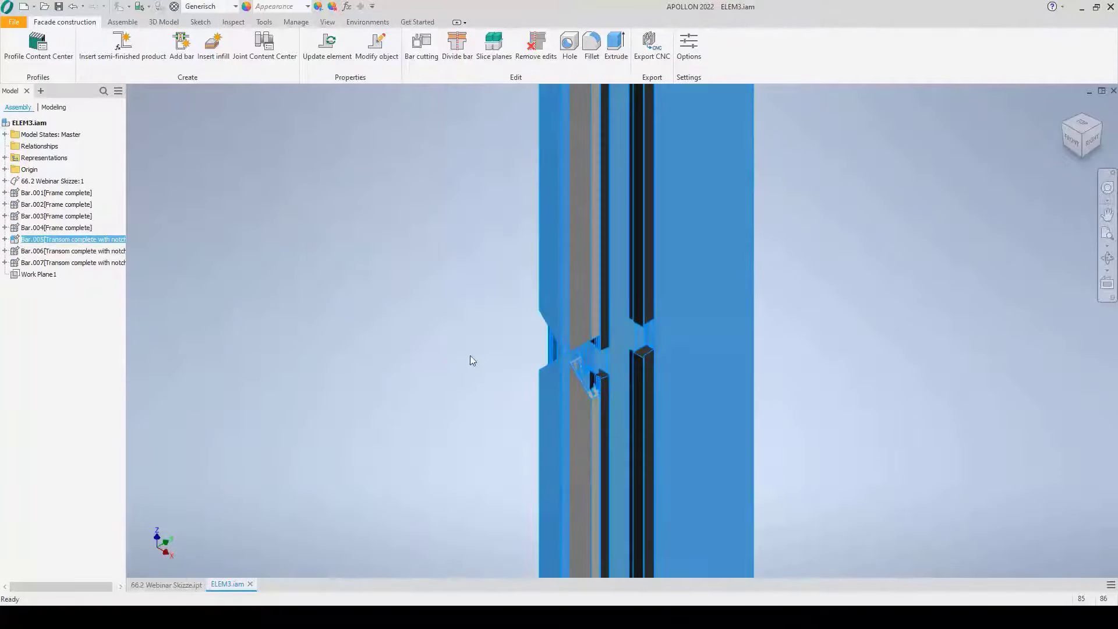
{"action": "scroll", "coordinate": [470, 357], "scroll_direction": "down", "scroll_amount": 3}
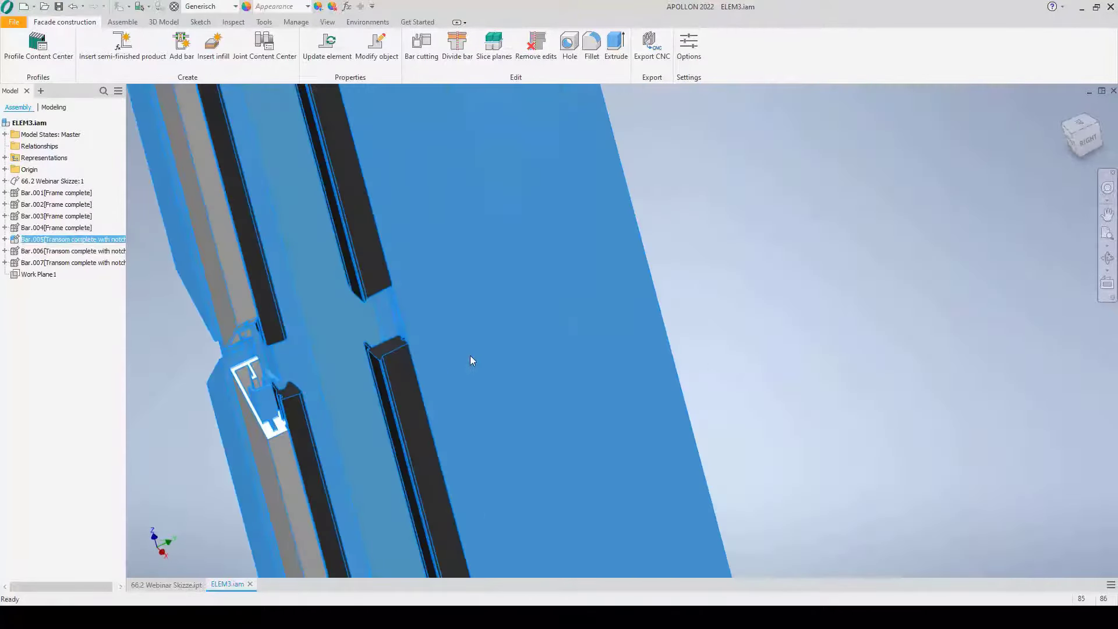
{"action": "scroll", "coordinate": [550, 459], "scroll_direction": "up", "scroll_amount": 5}
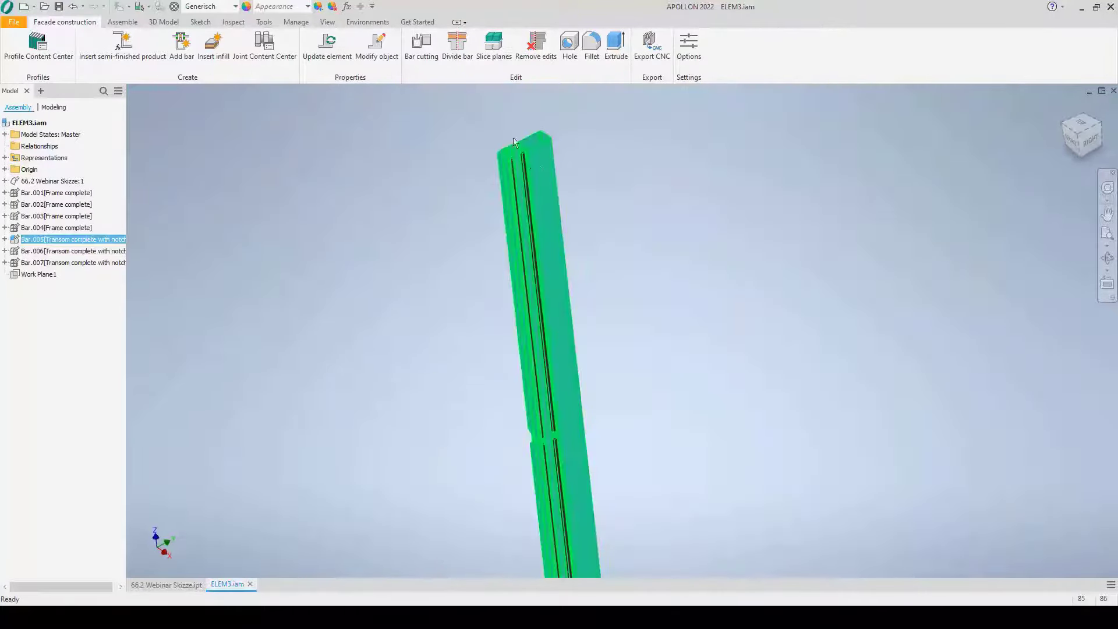
{"action": "scroll", "coordinate": [513, 138], "scroll_direction": "down", "scroll_amount": 5}
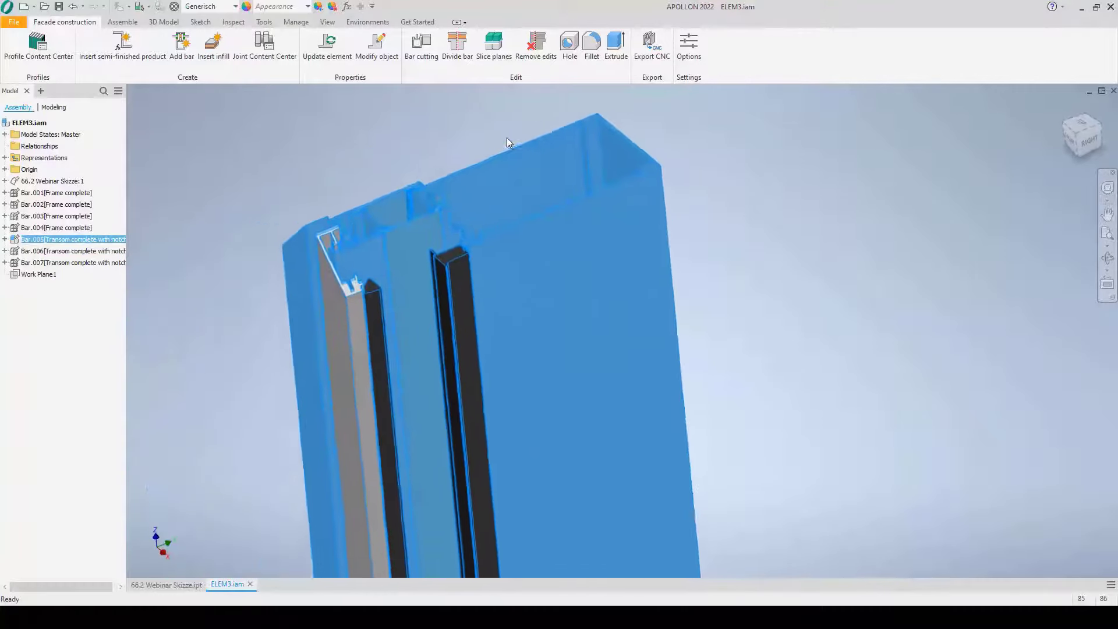
{"action": "scroll", "coordinate": [486, 147], "scroll_direction": "down", "scroll_amount": 3}
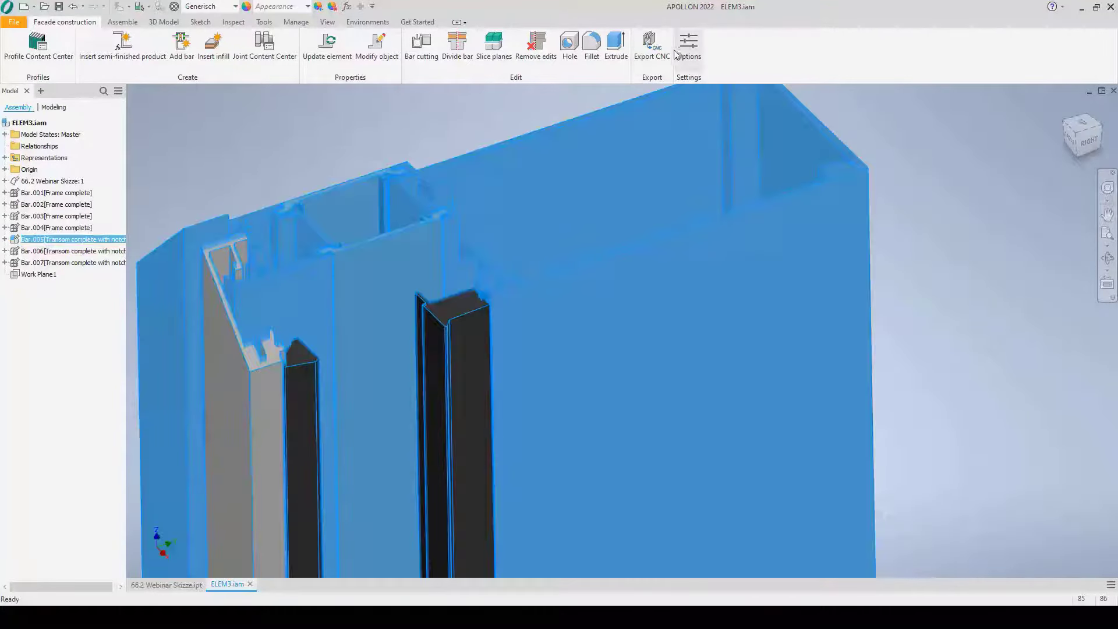
{"action": "right_click", "coordinate": [549, 236]}
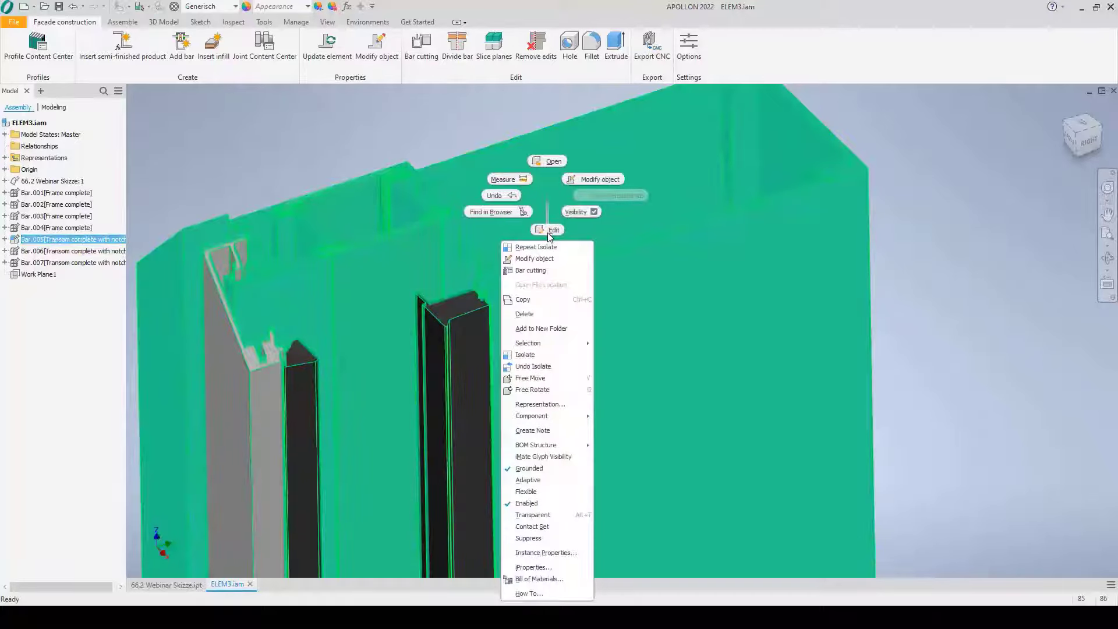
{"action": "left_click", "coordinate": [532, 366]}
Isolate the top frame bar Bar.002.
{"action": "scroll", "coordinate": [535, 298], "scroll_direction": "up", "scroll_amount": 2}
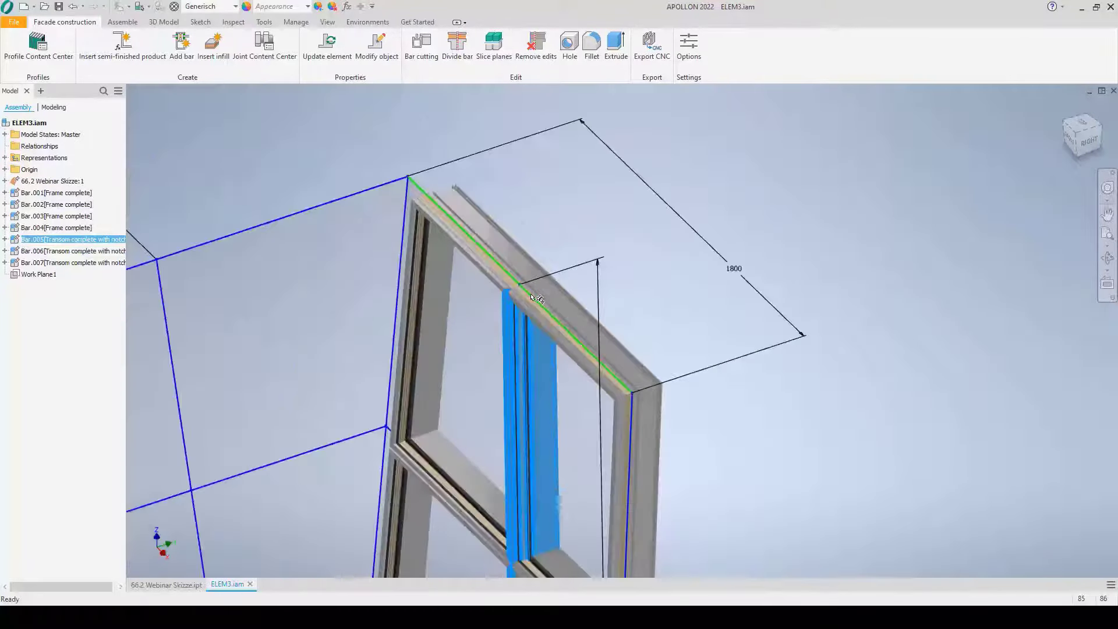
{"action": "left_click", "coordinate": [544, 319]}
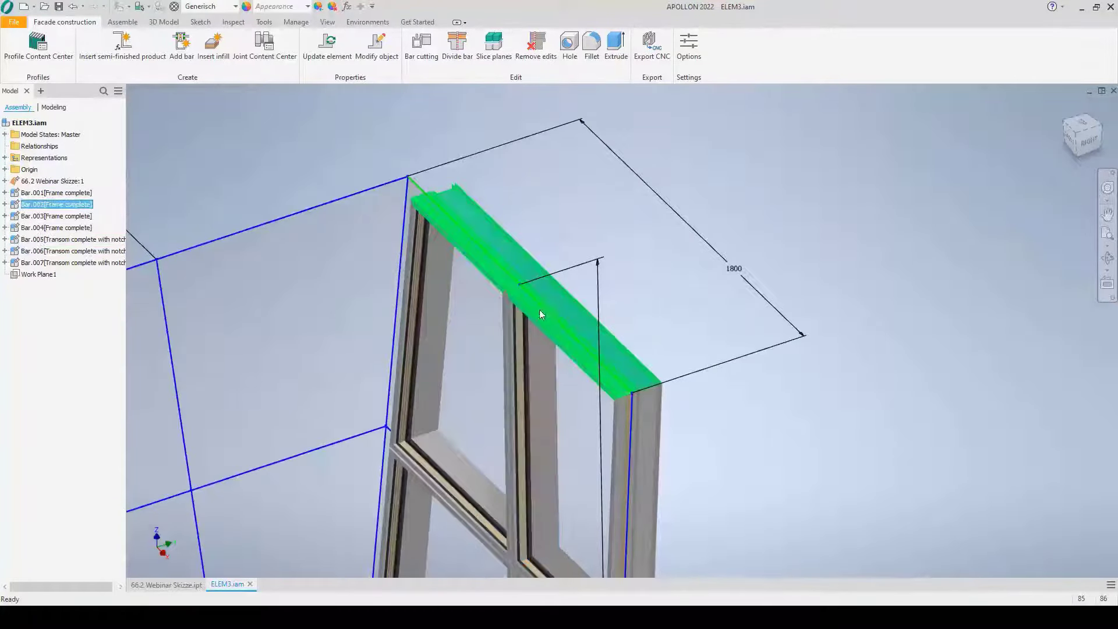
{"action": "right_click", "coordinate": [540, 314]}
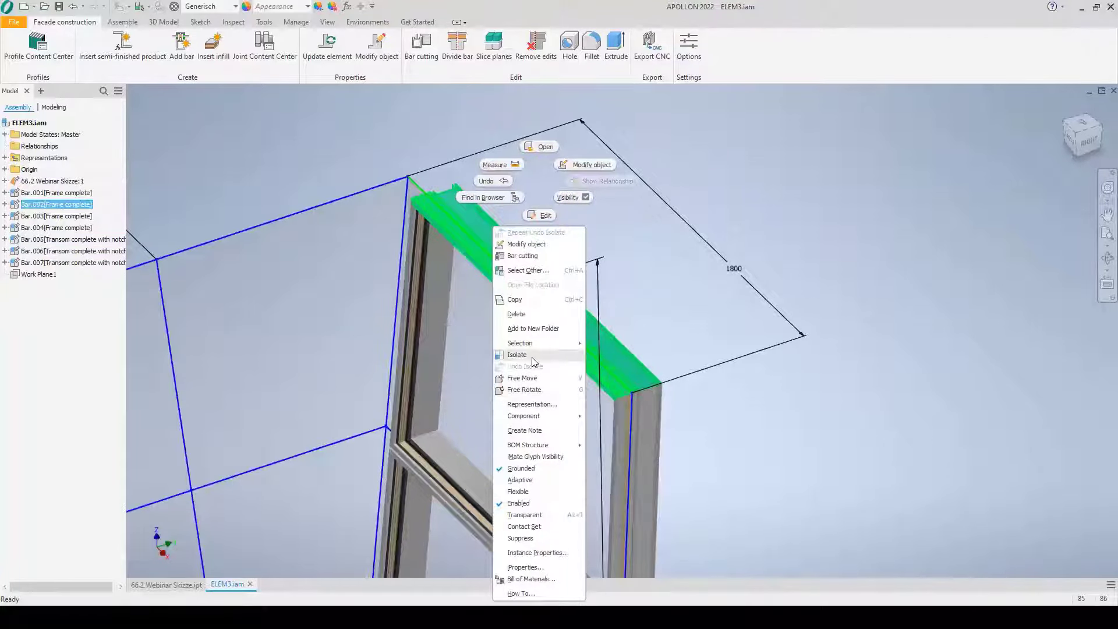
{"action": "left_click", "coordinate": [516, 354]}
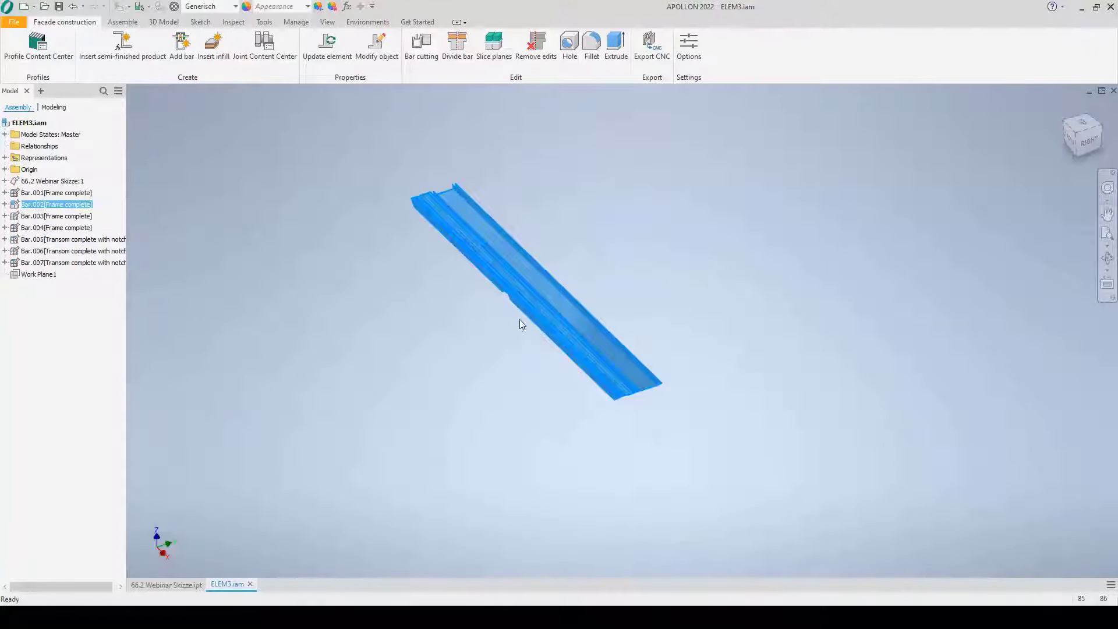
Inspect Bar.002 from front and top views, zooming in on its notch.
{"action": "scroll", "coordinate": [520, 319], "scroll_direction": "down", "scroll_amount": 3}
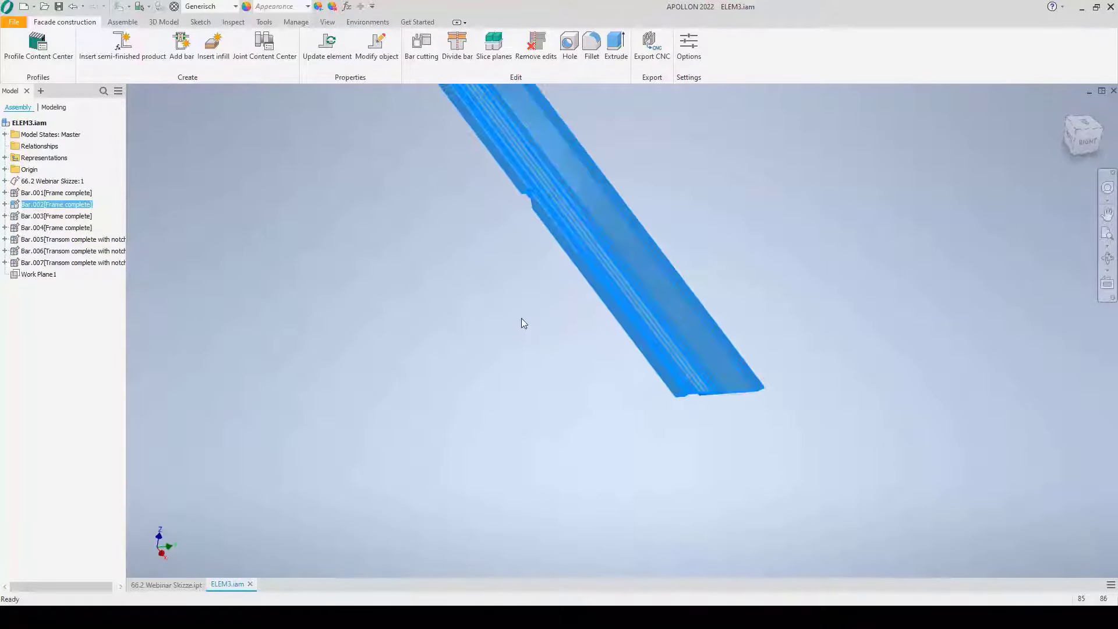
{"action": "left_click", "coordinate": [1068, 135]}
{"action": "left_click", "coordinate": [1082, 120]}
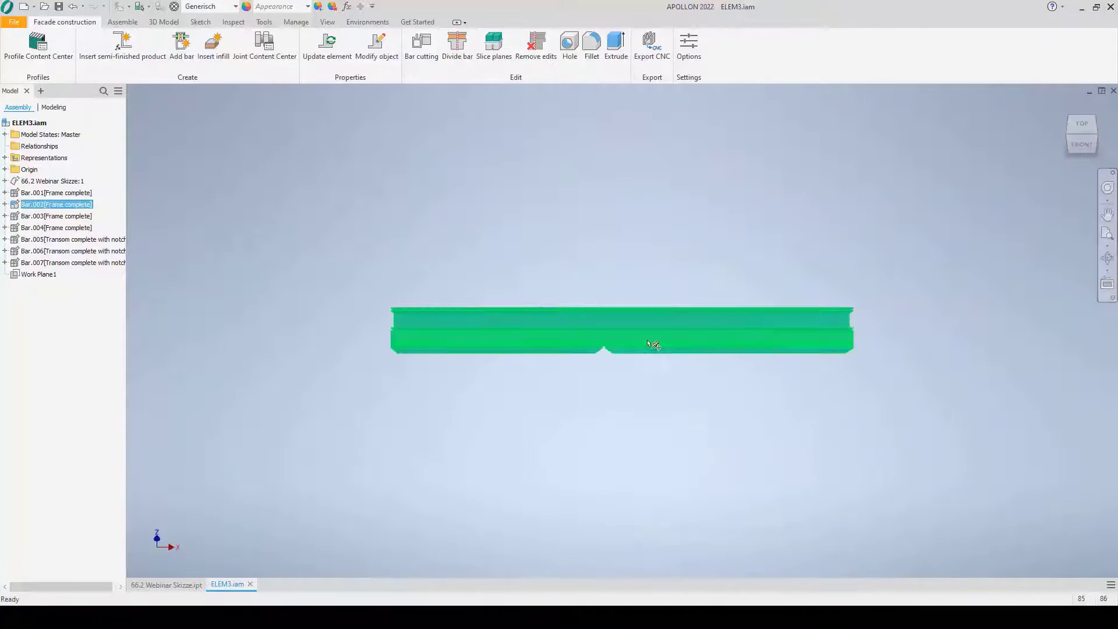
{"action": "scroll", "coordinate": [603, 342], "scroll_direction": "down", "scroll_amount": 3}
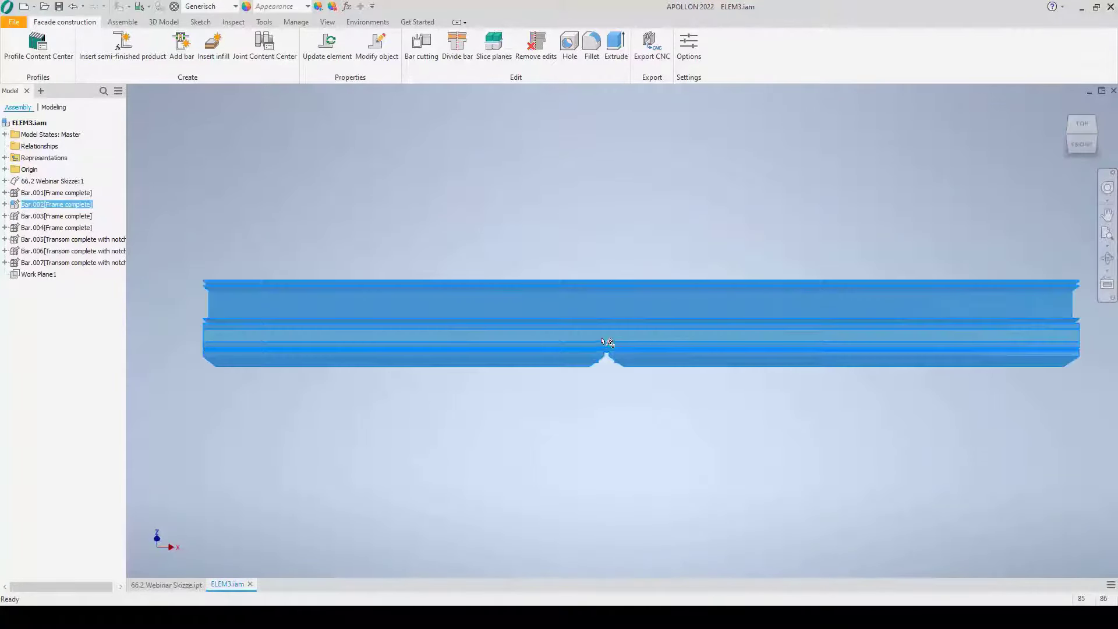
{"action": "left_click", "coordinate": [1082, 142]}
{"action": "left_click", "coordinate": [1082, 120]}
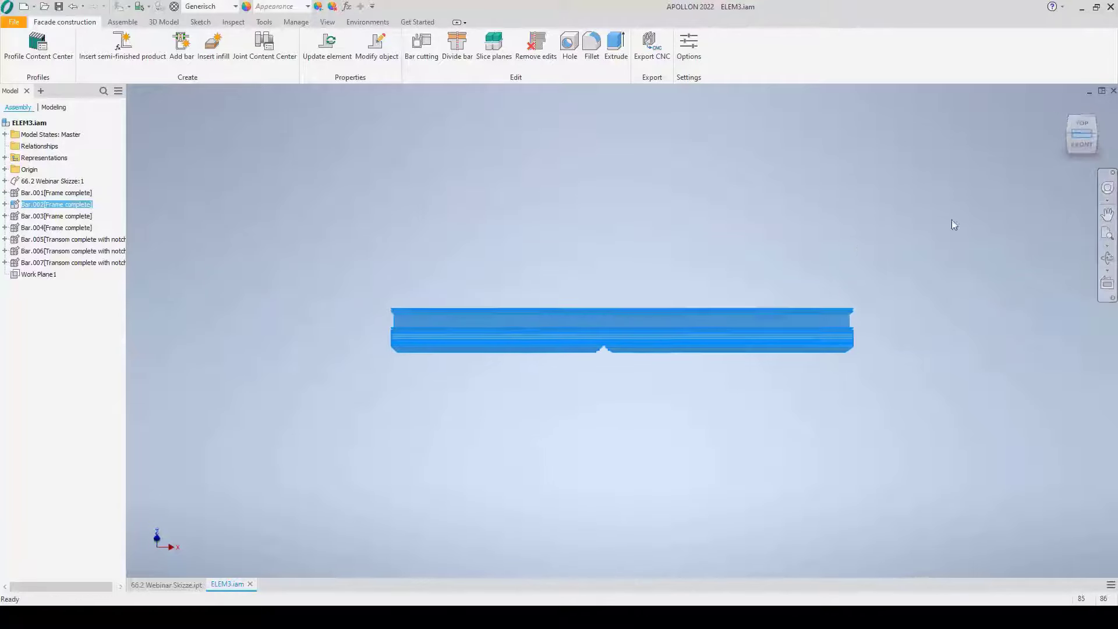
{"action": "left_click", "coordinate": [1076, 146]}
{"action": "scroll", "coordinate": [613, 333], "scroll_direction": "down", "scroll_amount": 3}
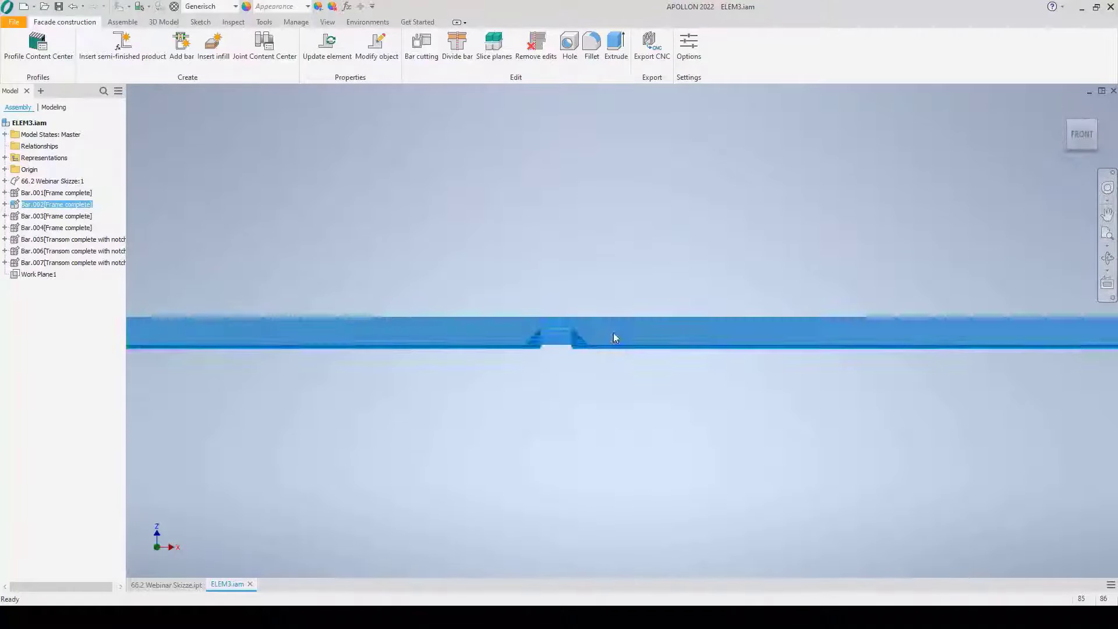
{"action": "scroll", "coordinate": [569, 372], "scroll_direction": "down", "scroll_amount": 2}
{"action": "middle_click_drag", "start_coordinate": [553, 336], "coordinate": [566, 382]}
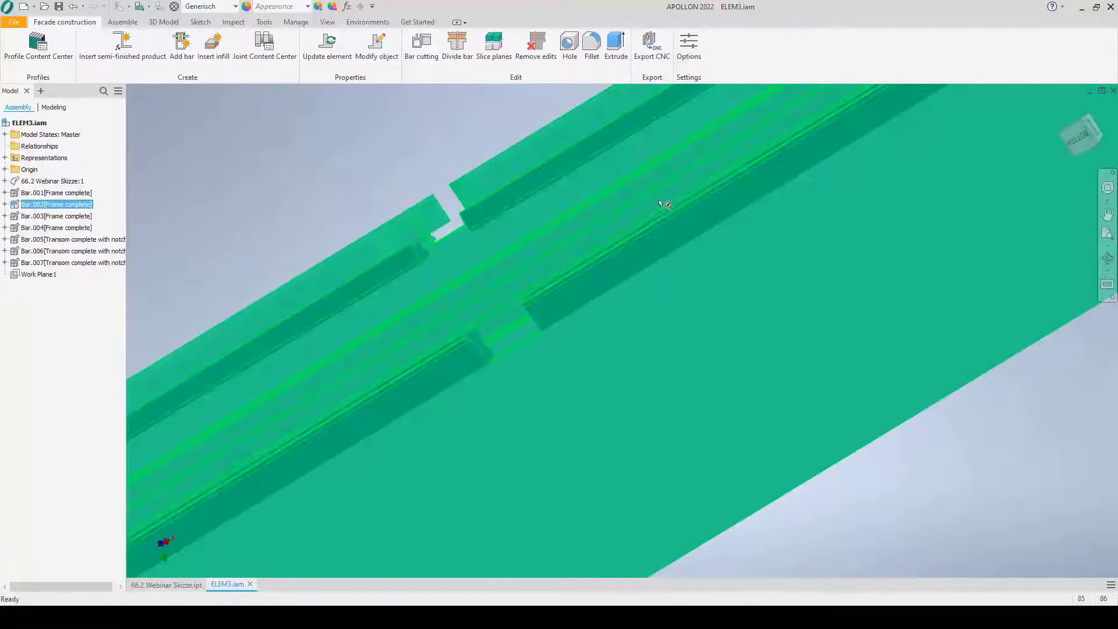
Undo the isolation and return to an angled overall view of the whole frame.
{"action": "right_click", "coordinate": [648, 207]}
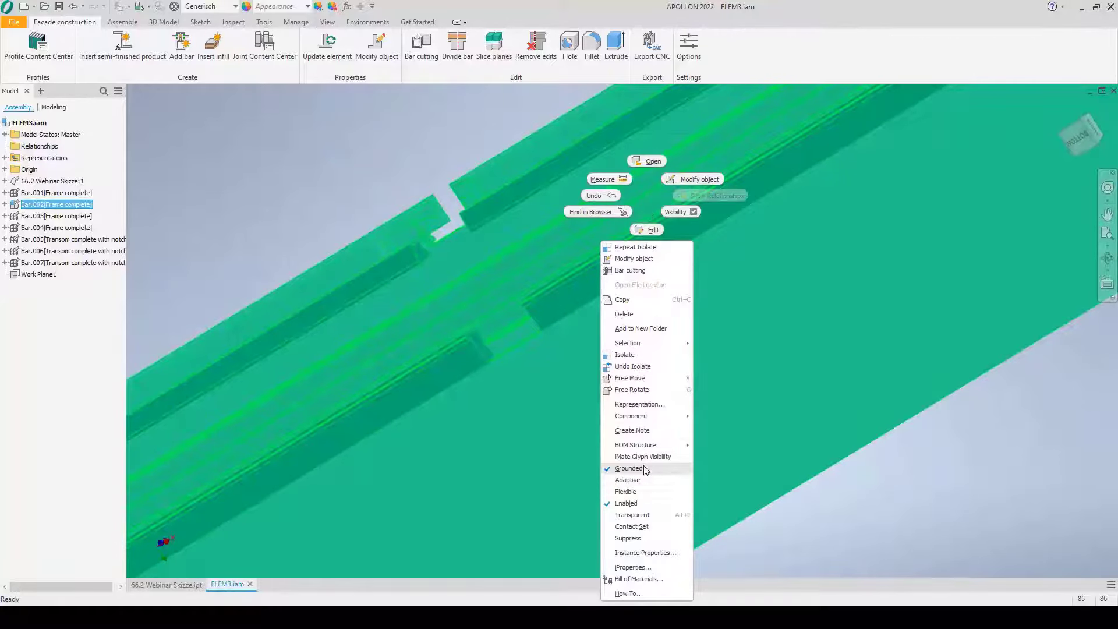
{"action": "left_click", "coordinate": [633, 366]}
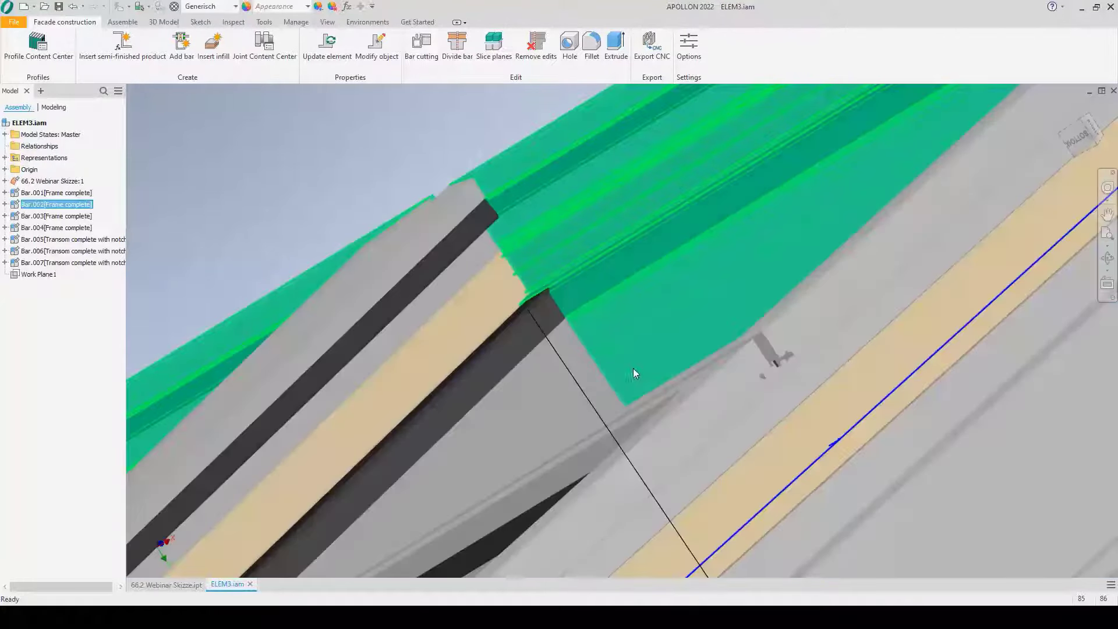
{"action": "scroll", "coordinate": [633, 368], "scroll_direction": "up", "scroll_amount": 3}
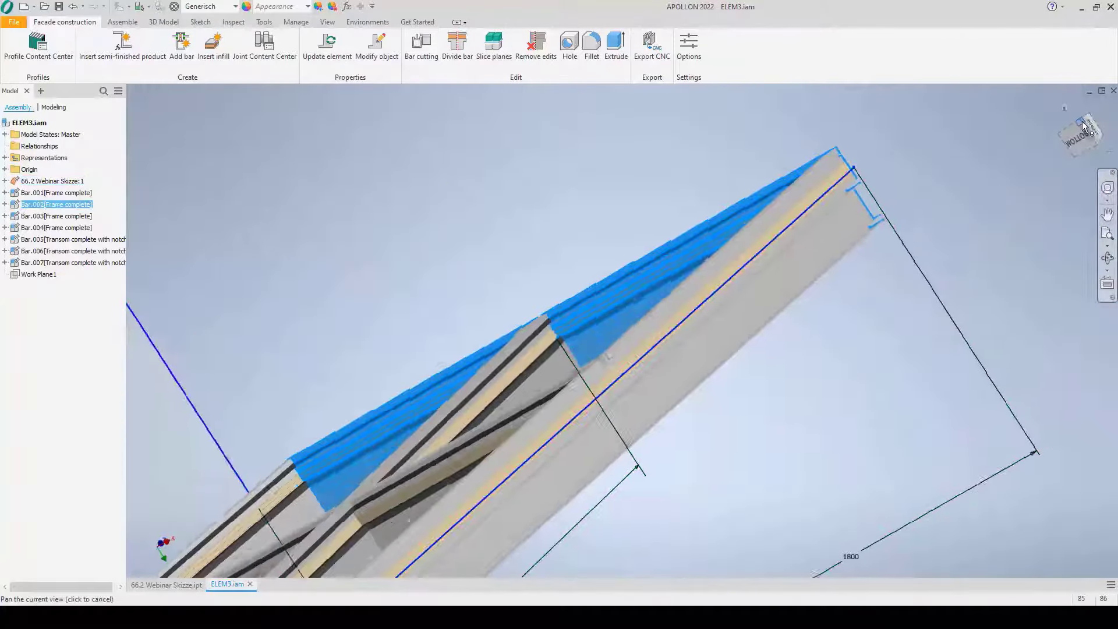
{"action": "left_click", "coordinate": [1081, 121]}
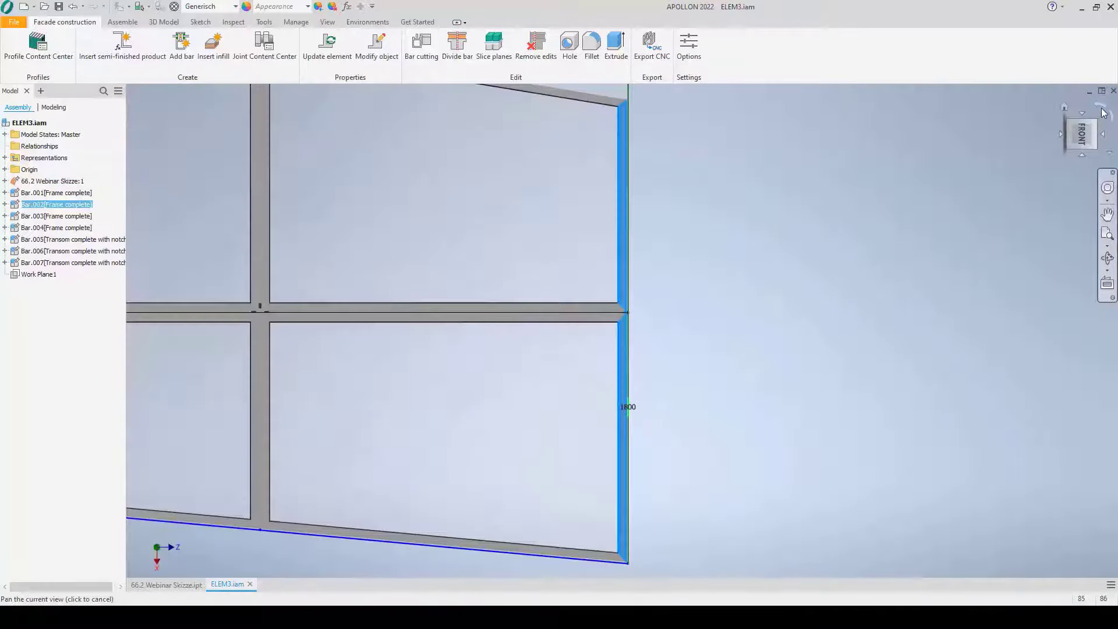
{"action": "left_click", "coordinate": [1103, 113]}
{"action": "left_click", "coordinate": [1093, 119]}
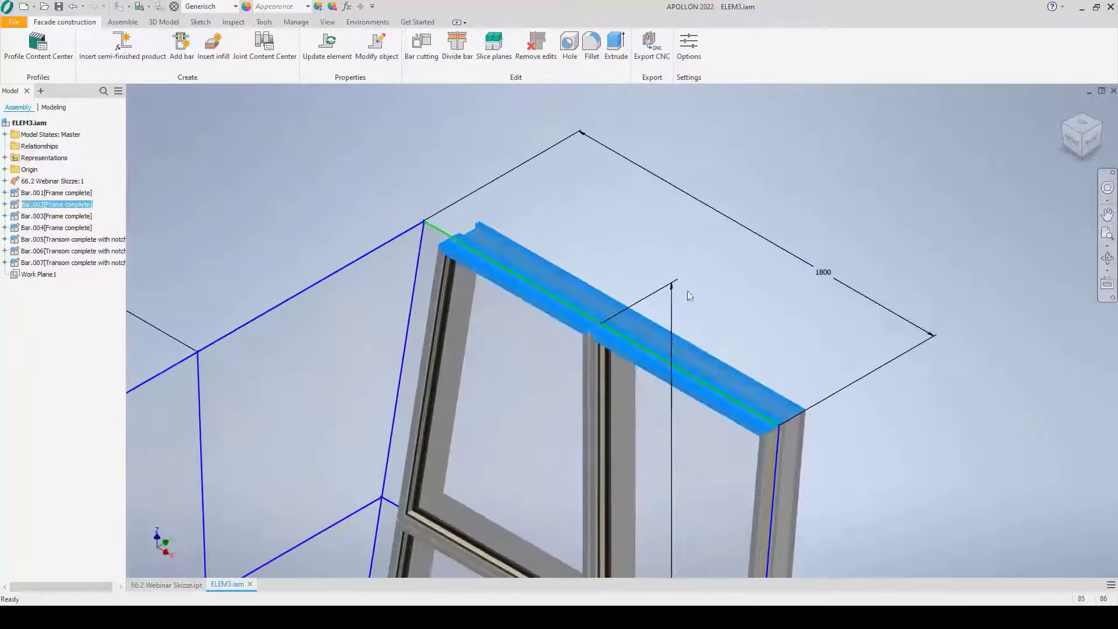
{"action": "left_click", "coordinate": [651, 45]}
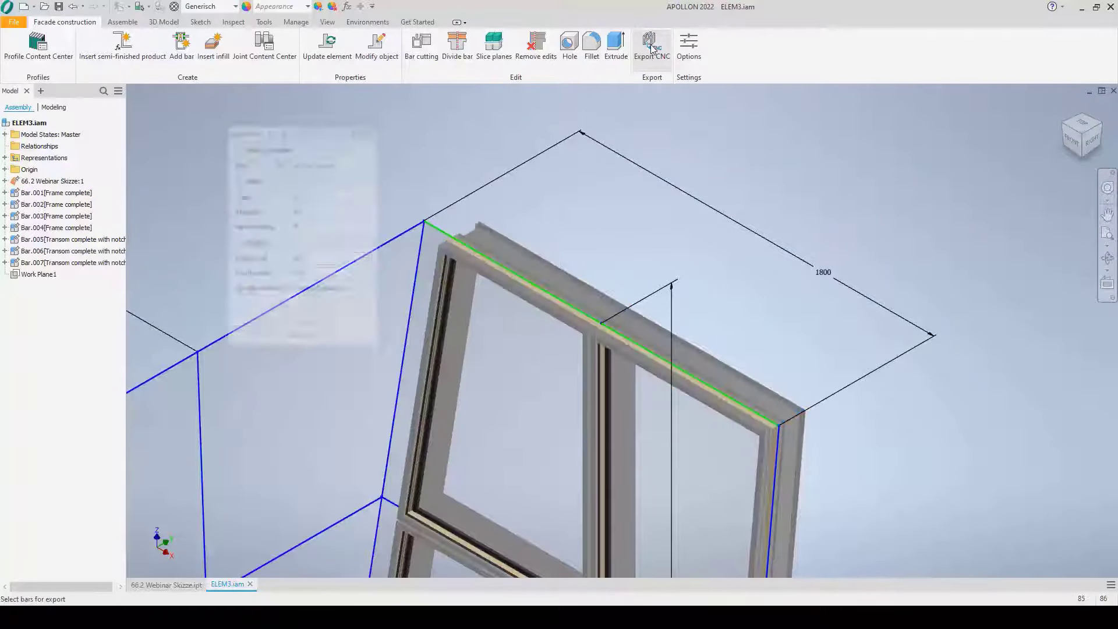
{"action": "left_click", "coordinate": [499, 249]}
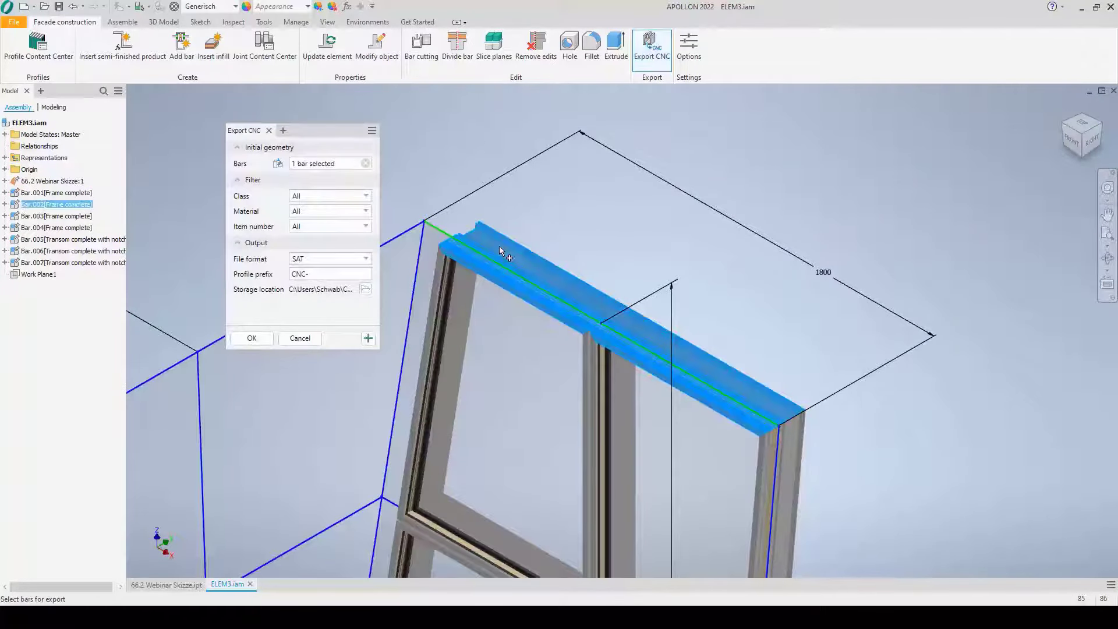
{"action": "left_click", "coordinate": [336, 197]}
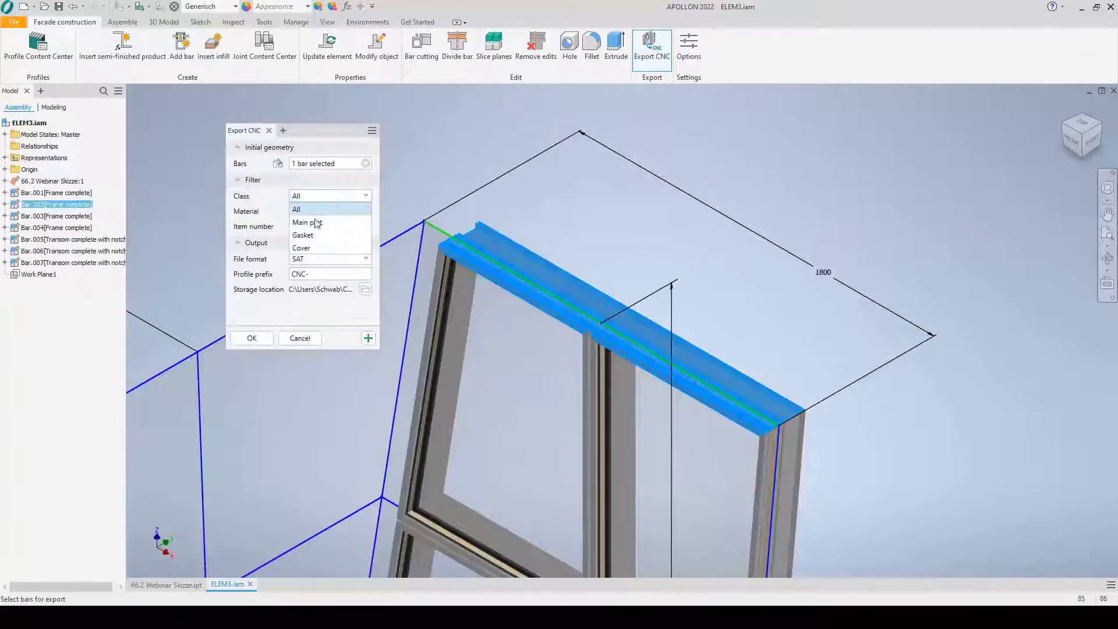
{"action": "left_click", "coordinate": [316, 223]}
{"action": "left_click", "coordinate": [312, 212]}
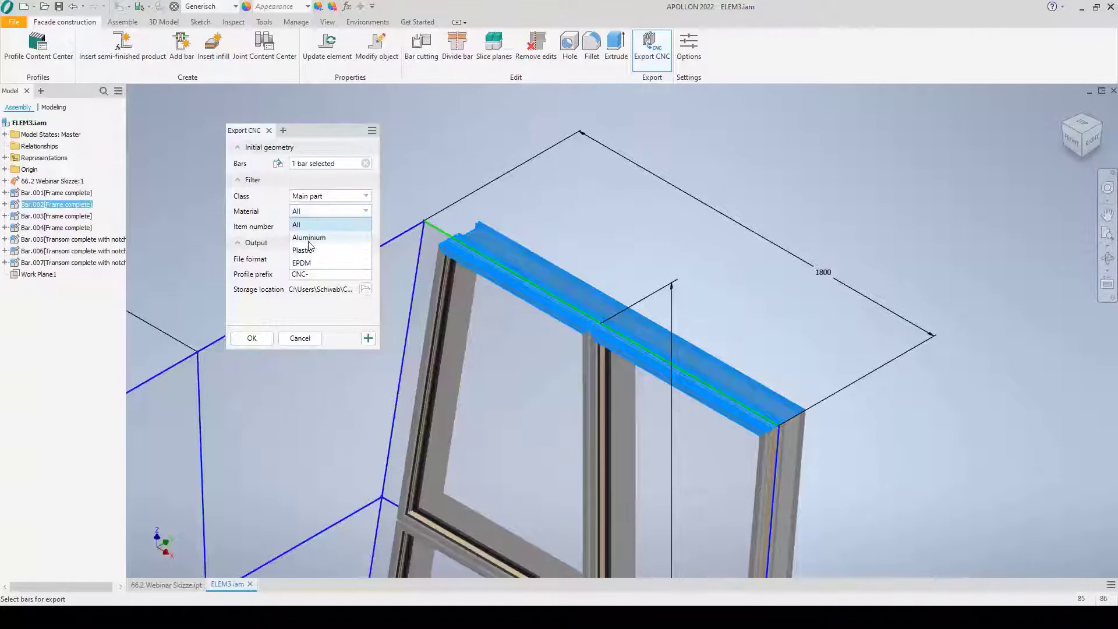
{"action": "left_click", "coordinate": [308, 237]}
{"action": "left_click", "coordinate": [312, 227]}
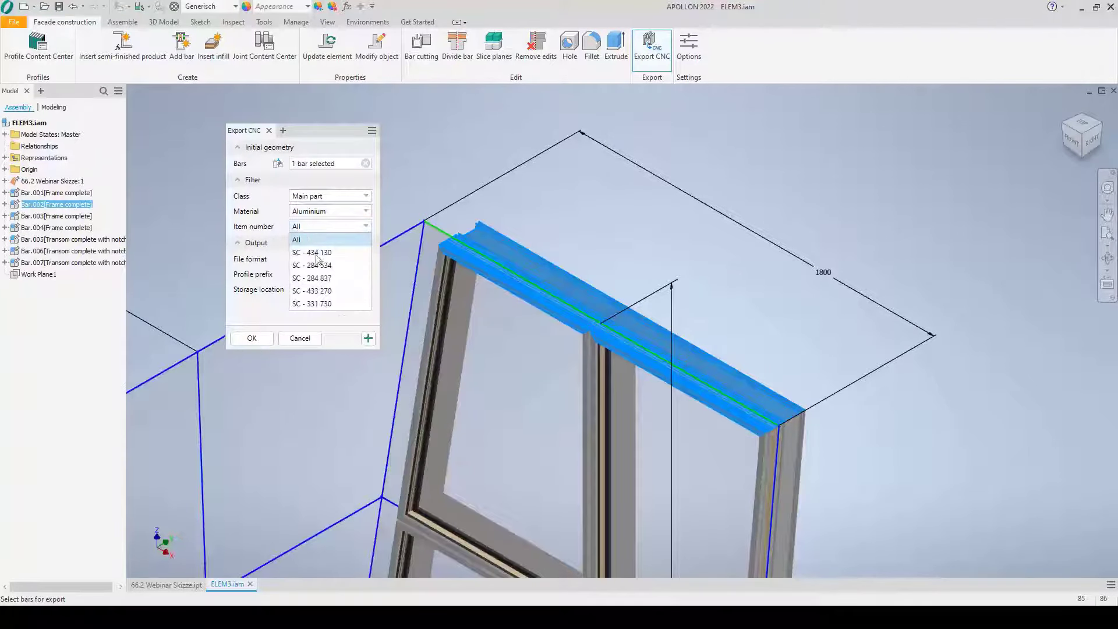
{"action": "left_click", "coordinate": [316, 254]}
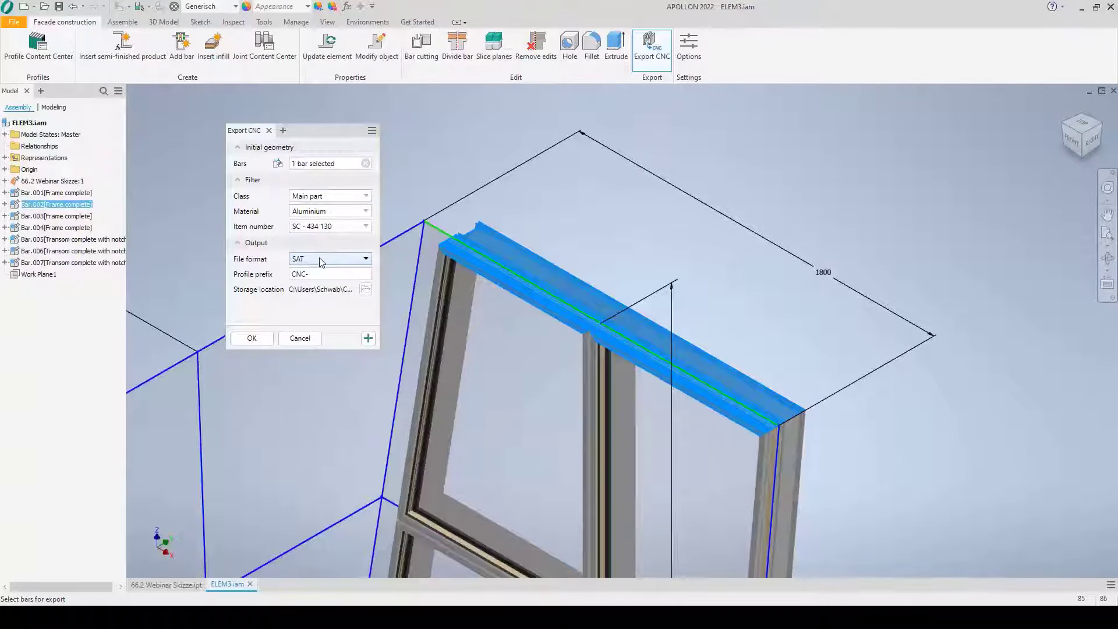
{"action": "left_click", "coordinate": [322, 262]}
{"action": "left_click", "coordinate": [307, 282]}
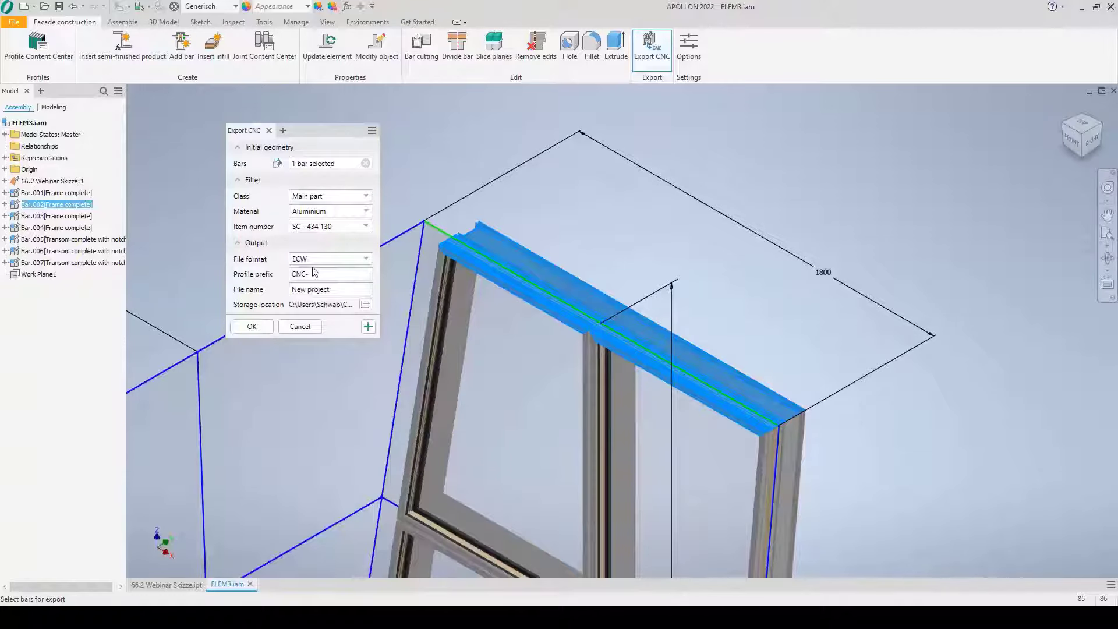
{"action": "left_click", "coordinate": [309, 273]}
{"action": "left_click", "coordinate": [365, 304]}
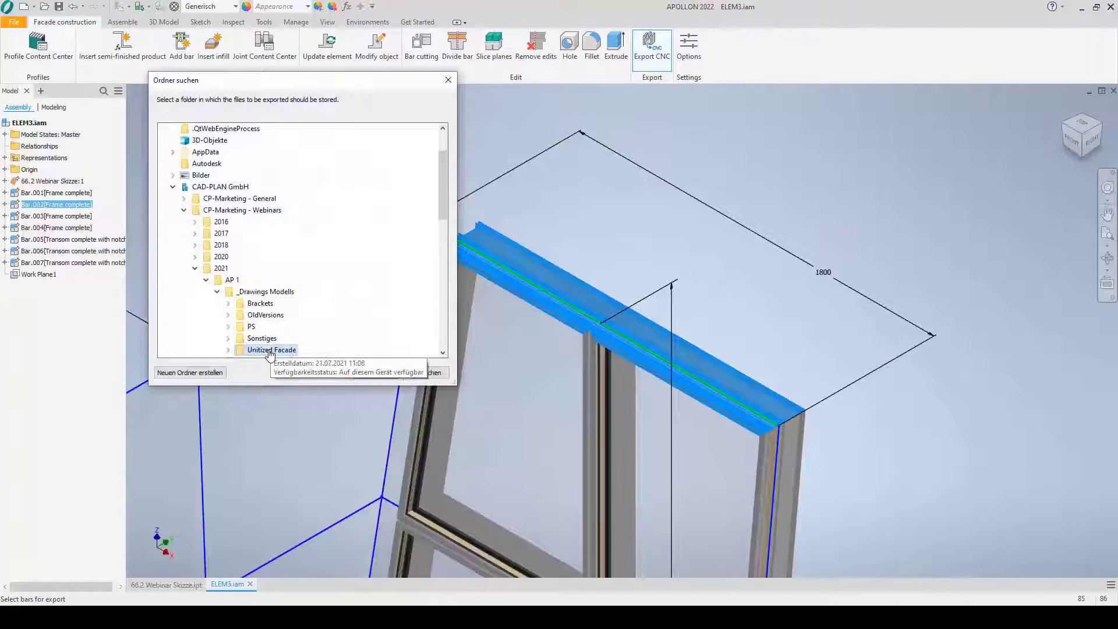
{"action": "scroll", "coordinate": [294, 281], "scroll_direction": "down", "scroll_amount": 1}
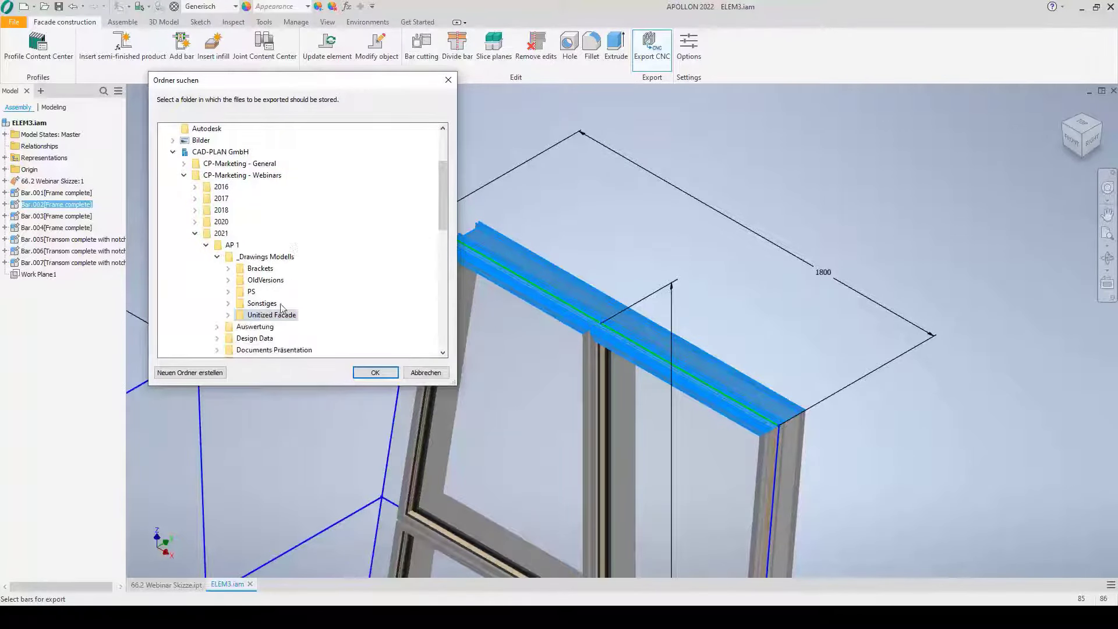
{"action": "left_click", "coordinate": [256, 327]}
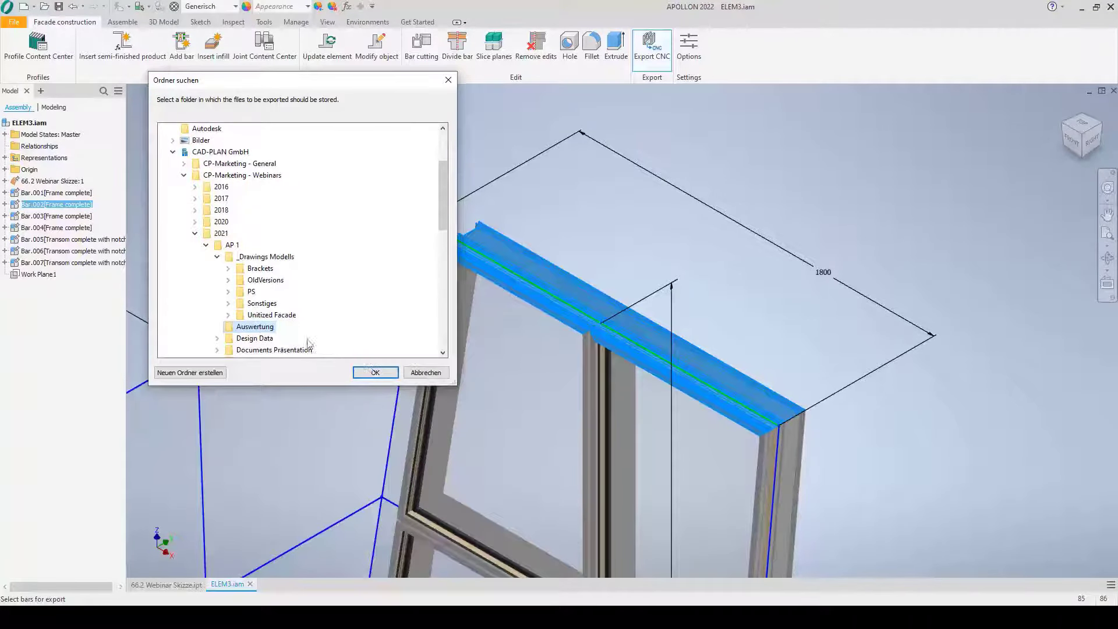
{"action": "left_click", "coordinate": [375, 373]}
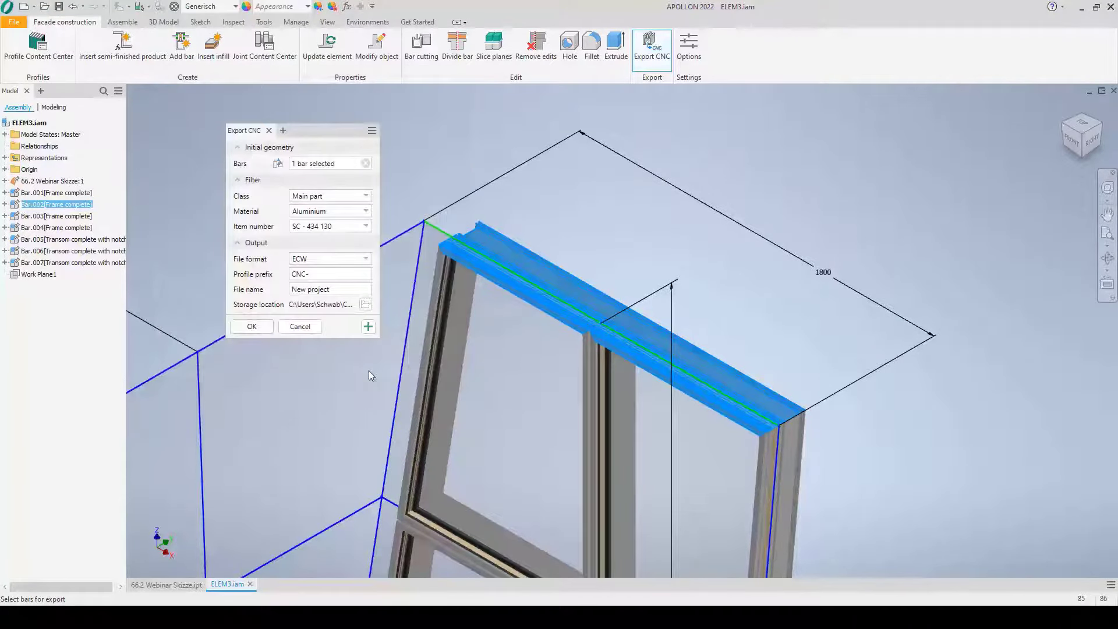
{"action": "left_click", "coordinate": [252, 327]}
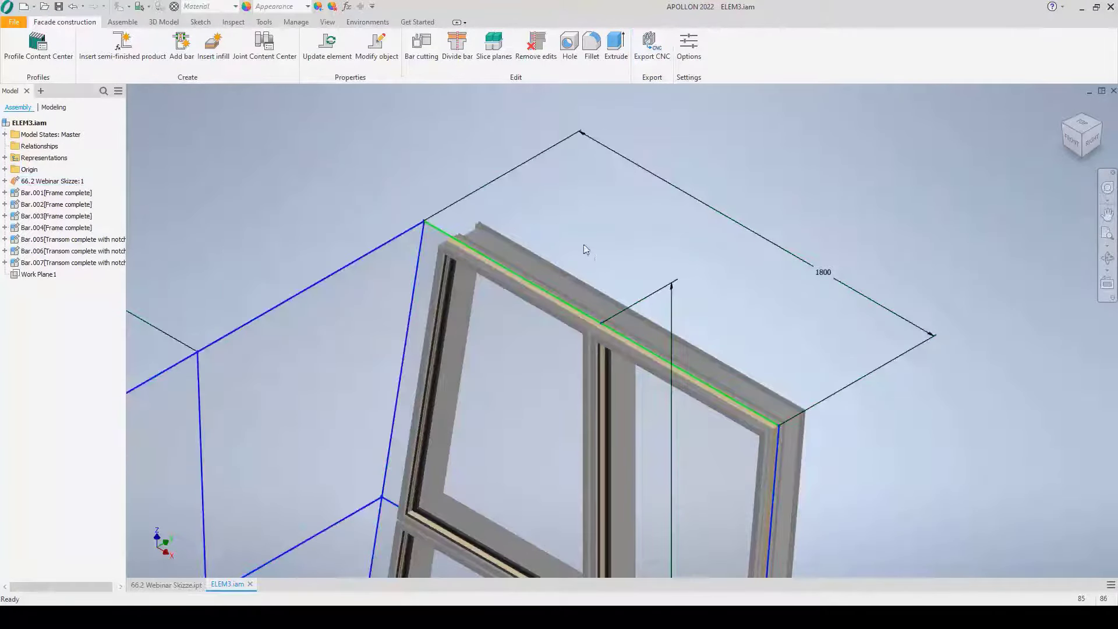
{"action": "middle_click_drag", "start_coordinate": [583, 247], "coordinate": [496, 195]}
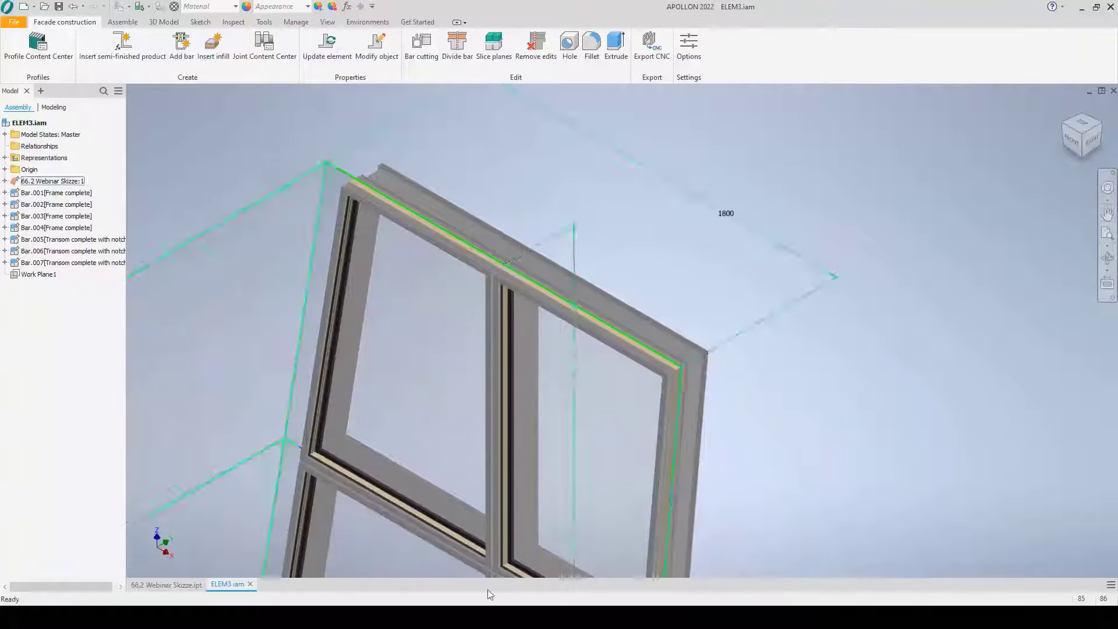
{"action": "scroll", "coordinate": [570, 100], "scroll_direction": "up", "scroll_amount": 1}
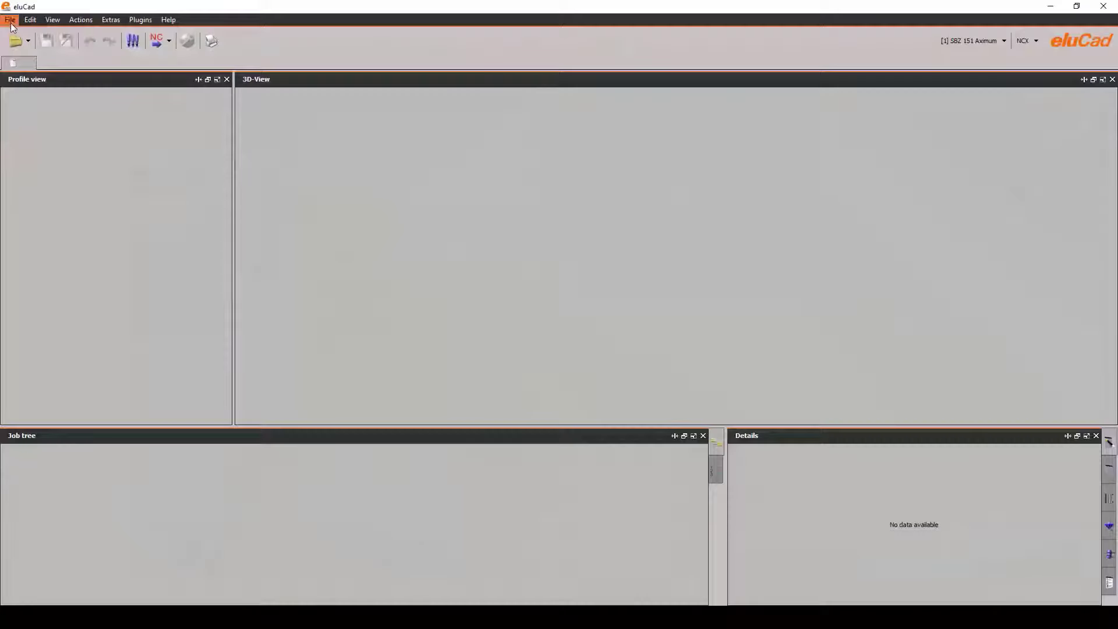
Import New project.3decw through File-Import > 3D import in eluCad.
{"action": "left_click", "coordinate": [10, 21]}
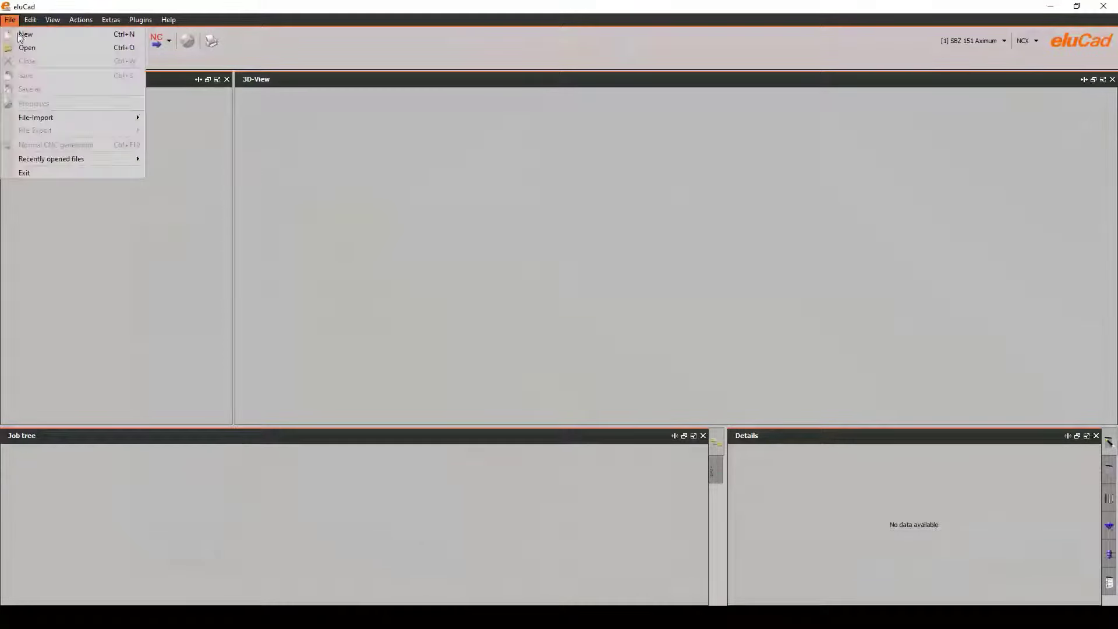
{"action": "mouse_move", "coordinate": [77, 120]}
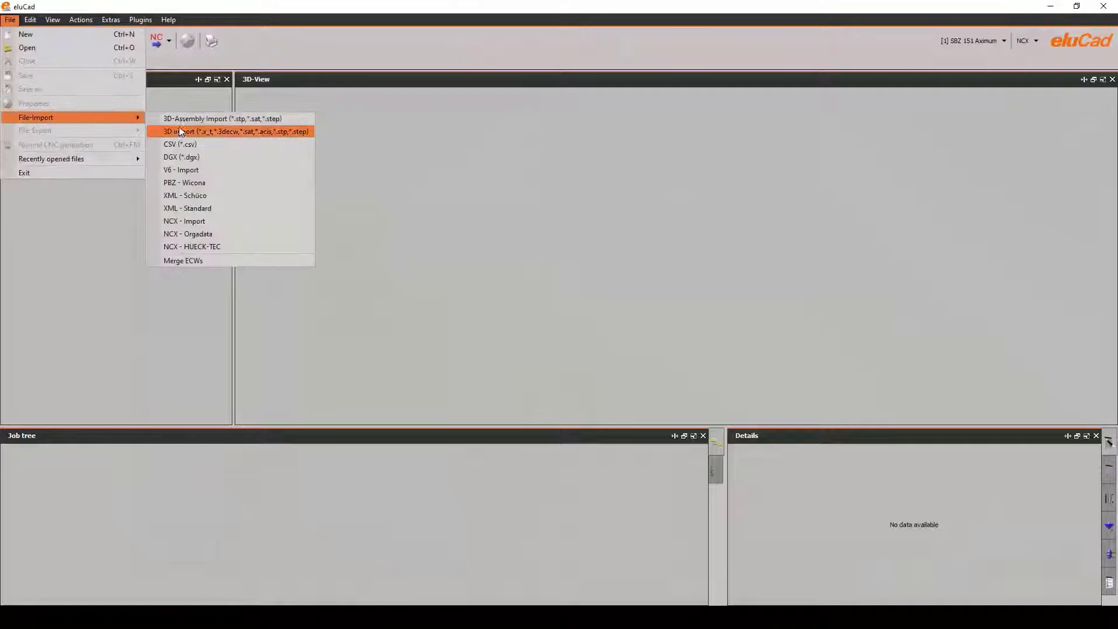
{"action": "left_click", "coordinate": [215, 131]}
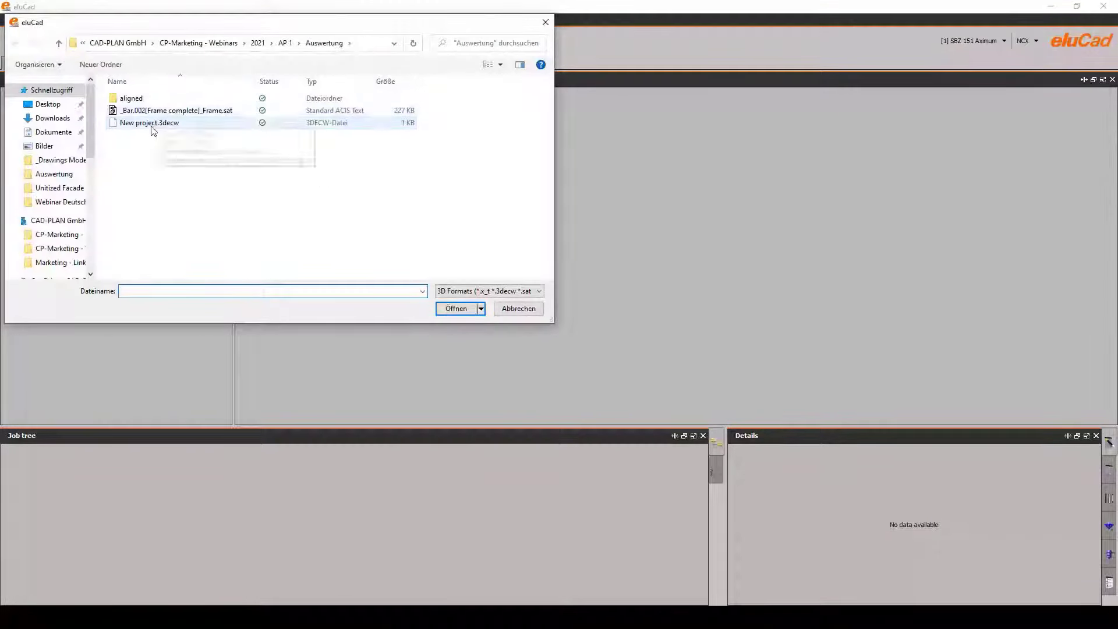
{"action": "left_click", "coordinate": [151, 123]}
{"action": "left_click", "coordinate": [462, 310]}
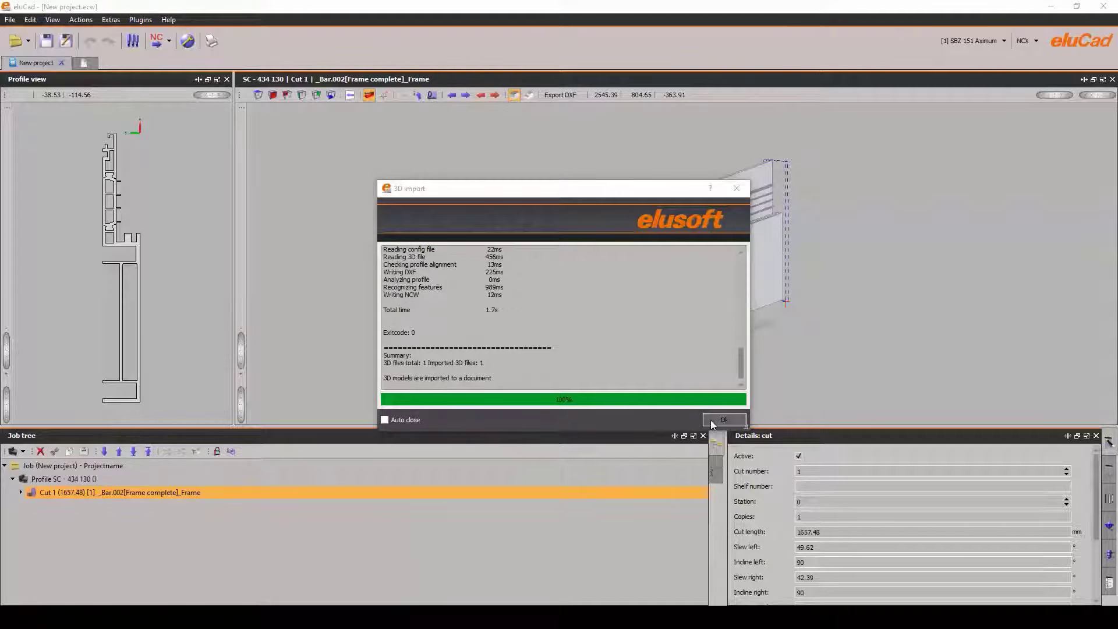
Close the import report and view Cut 1 from the front, left end and another flat view.
{"action": "left_click", "coordinate": [711, 421]}
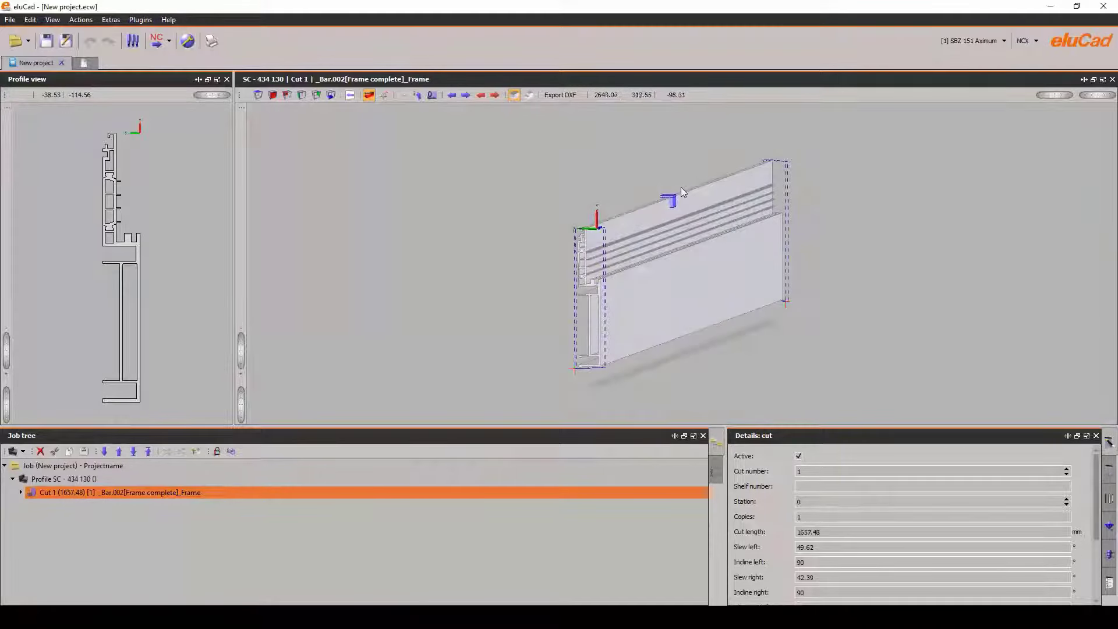
{"action": "middle_click_drag", "start_coordinate": [637, 225], "coordinate": [407, 233]}
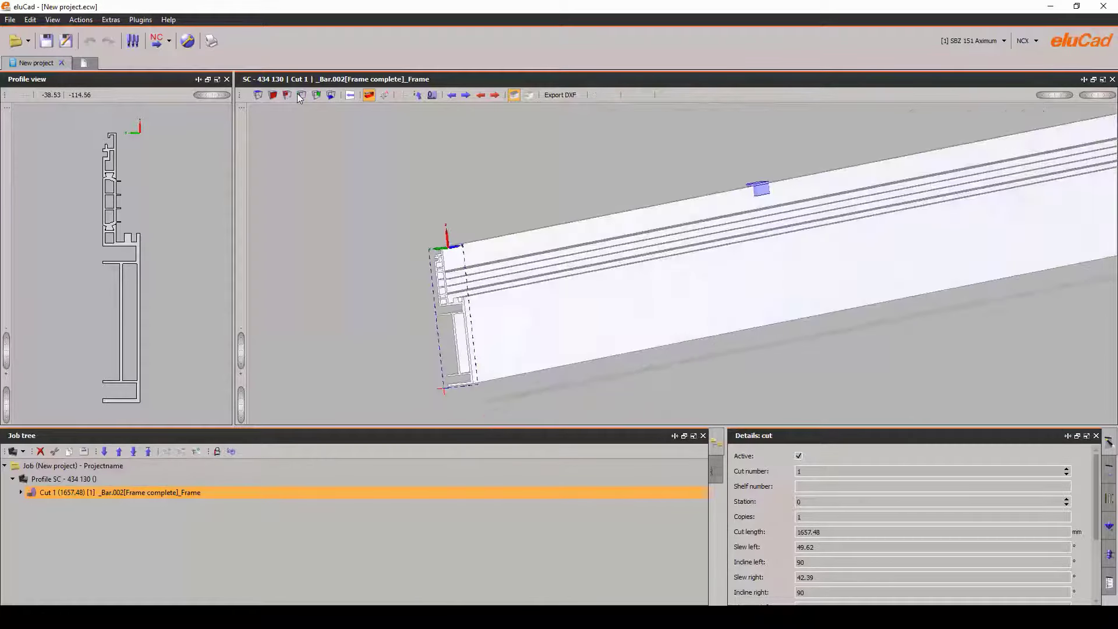
{"action": "left_click", "coordinate": [286, 94]}
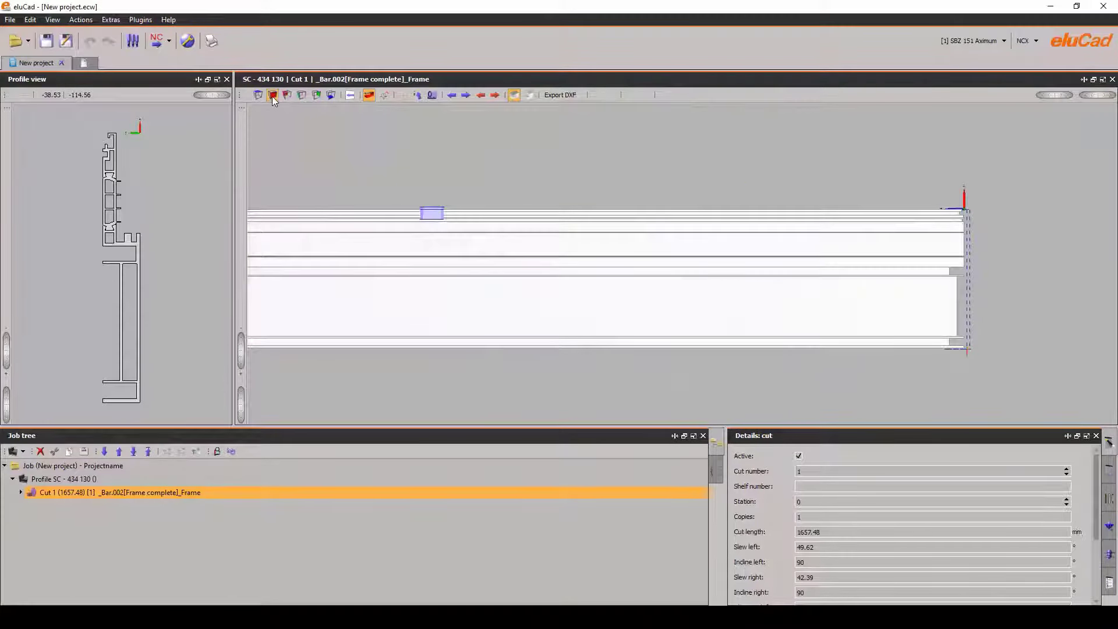
{"action": "left_click", "coordinate": [272, 95]}
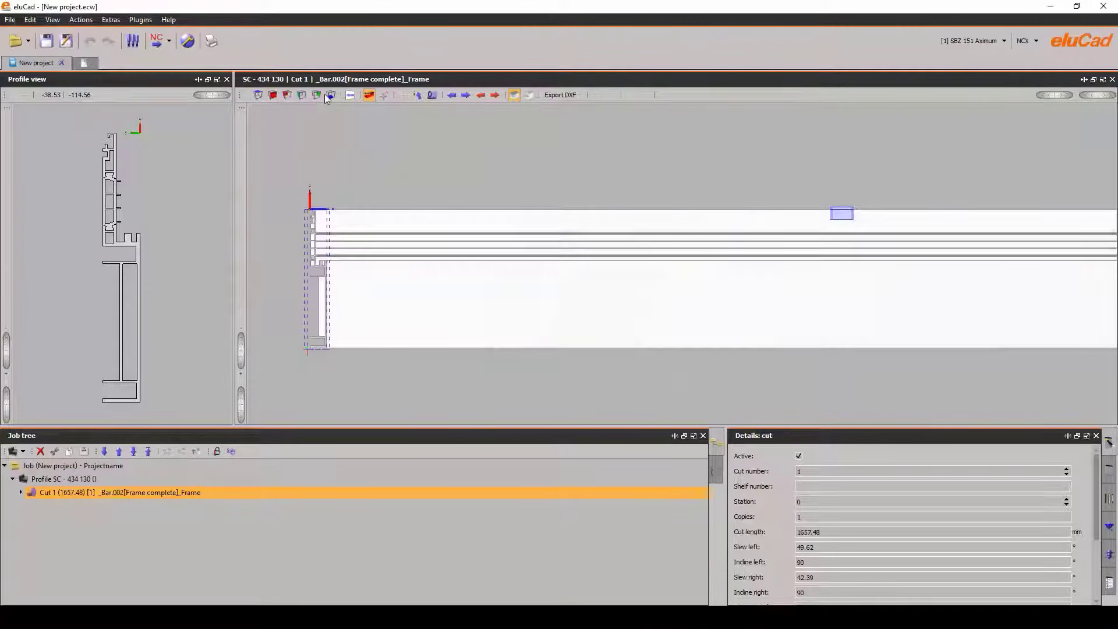
{"action": "left_click", "coordinate": [258, 95]}
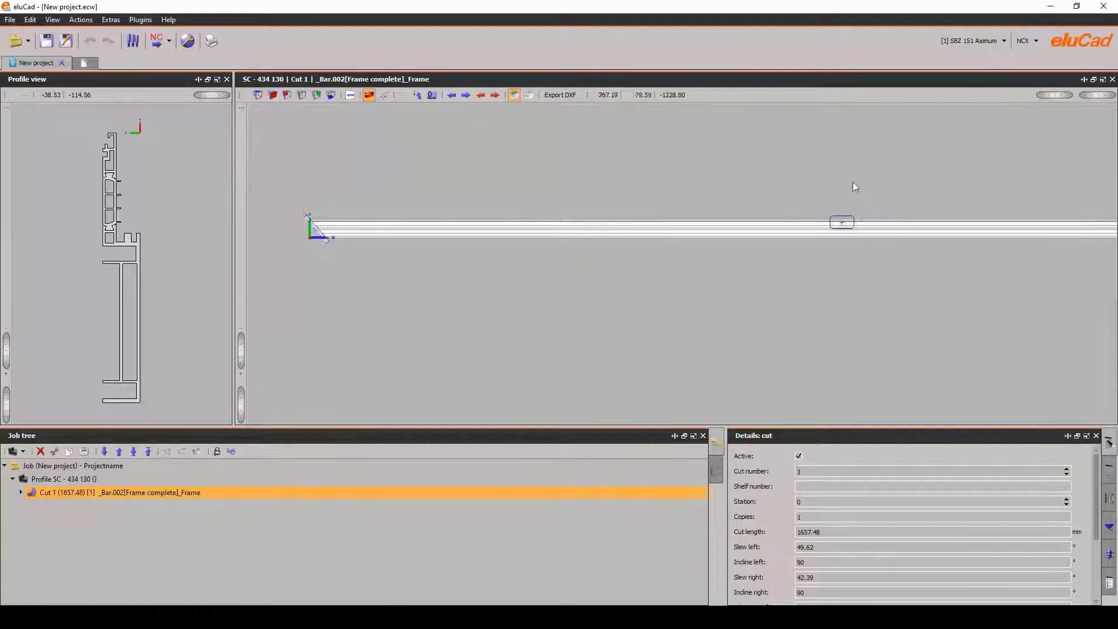
Switch to the isometric view and orbit close to the bar's end notch.
{"action": "middle_click_drag", "start_coordinate": [850, 184], "coordinate": [418, 235]}
{"action": "scroll", "coordinate": [1011, 303], "scroll_direction": "down", "scroll_amount": 1}
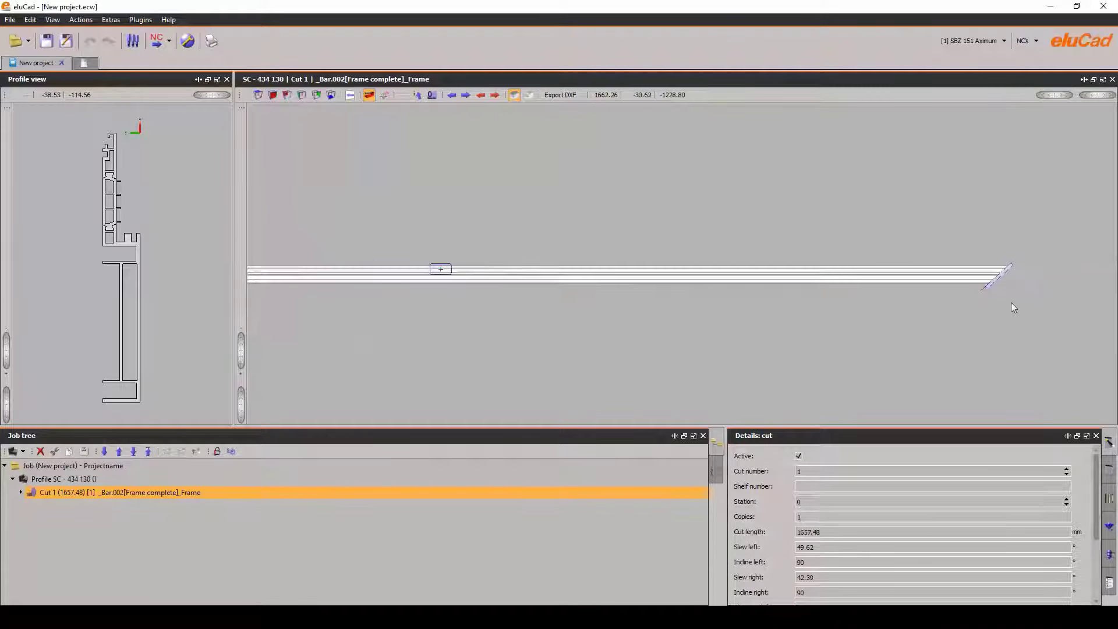
{"action": "left_click", "coordinate": [351, 95]}
{"action": "left_click_drag", "start_coordinate": [628, 277], "coordinate": [391, 331]}
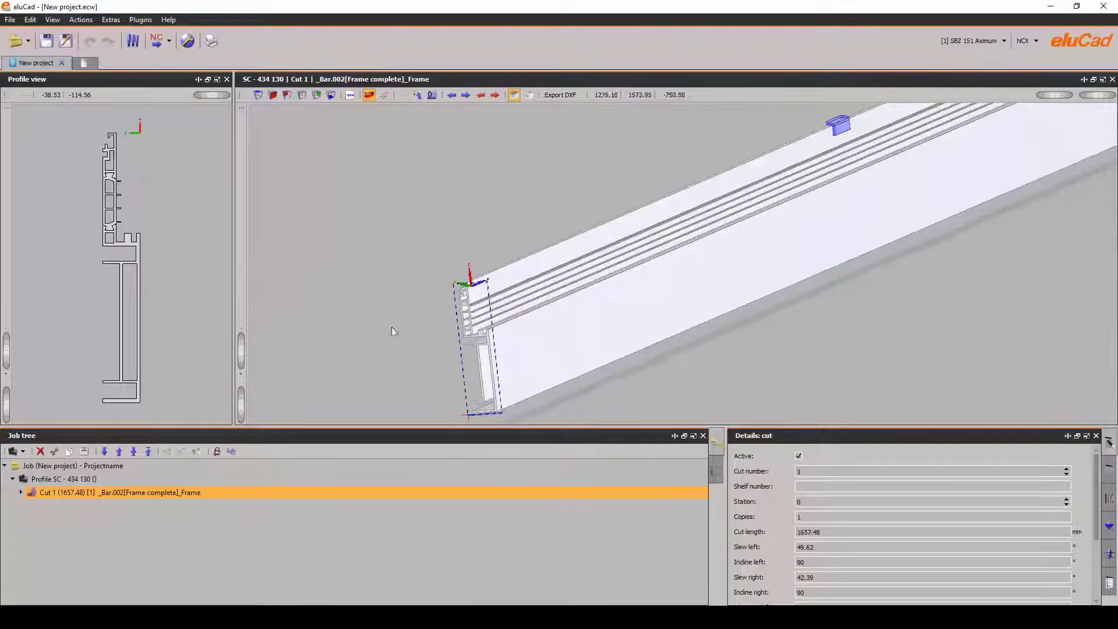
{"action": "scroll", "coordinate": [448, 336], "scroll_direction": "down", "scroll_amount": 2}
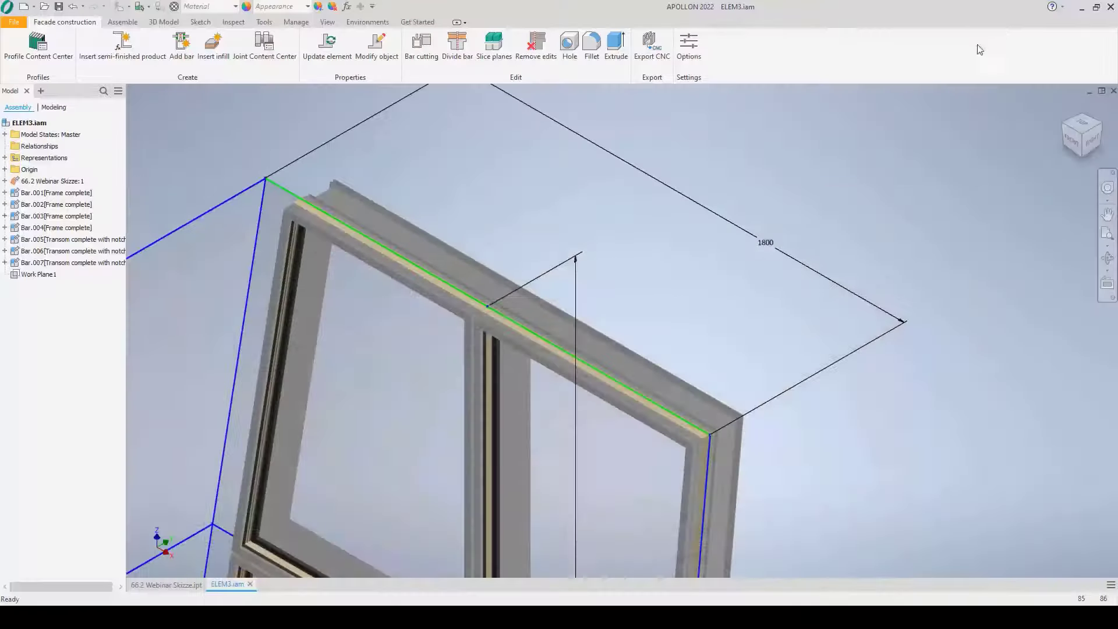
Back in APOLLON, zoom out to the whole ELEM3 window and launch Insert infill.
{"action": "left_click", "coordinate": [479, 272]}
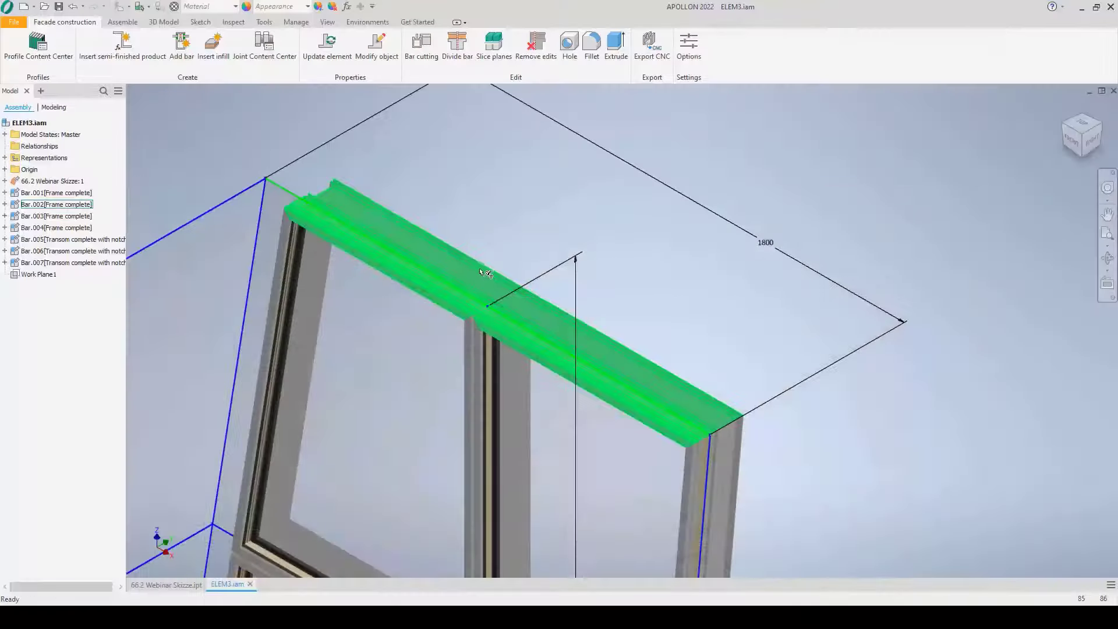
{"action": "scroll", "coordinate": [572, 183], "scroll_direction": "down", "scroll_amount": 3}
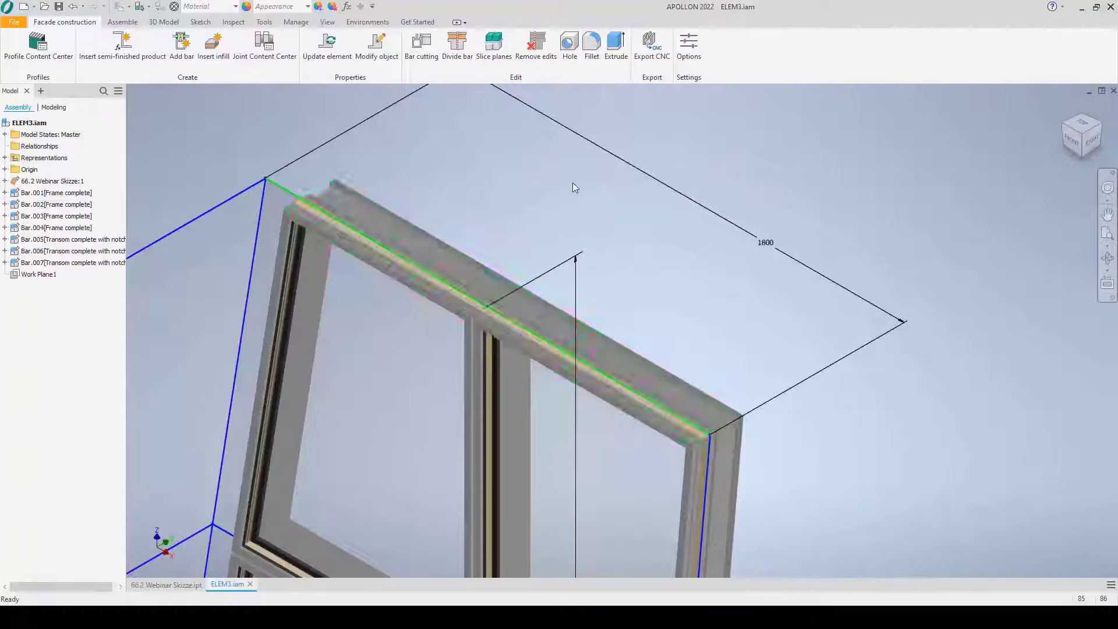
{"action": "middle_click_drag", "start_coordinate": [572, 183], "coordinate": [593, 209], "text": "shift"}
{"action": "scroll", "coordinate": [592, 209], "scroll_direction": "down", "scroll_amount": 3}
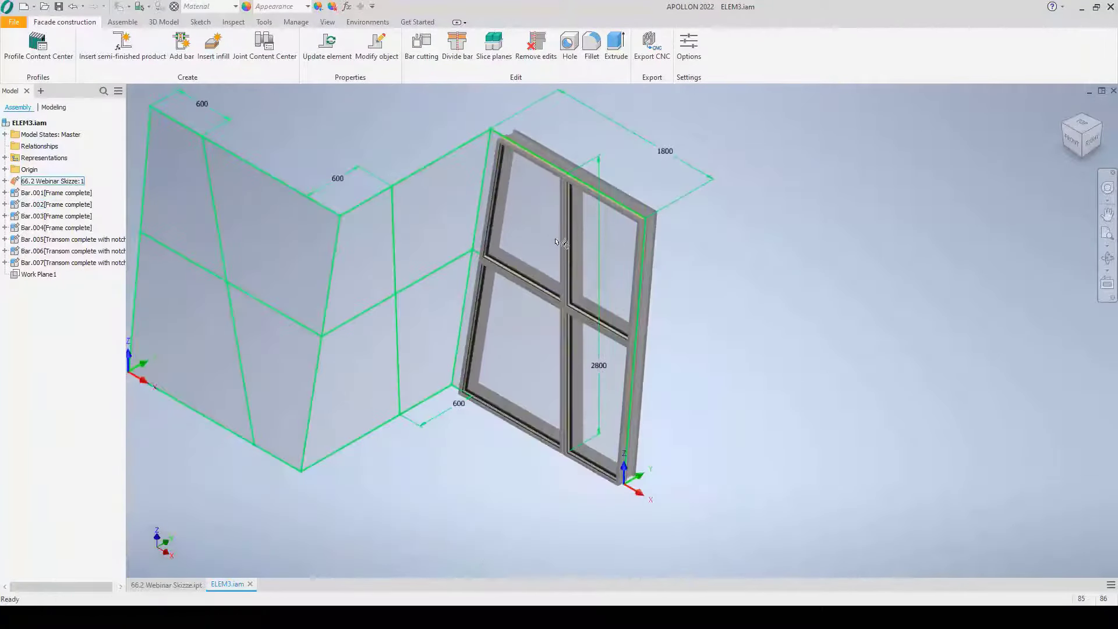
{"action": "scroll", "coordinate": [544, 253], "scroll_direction": "up", "scroll_amount": 4}
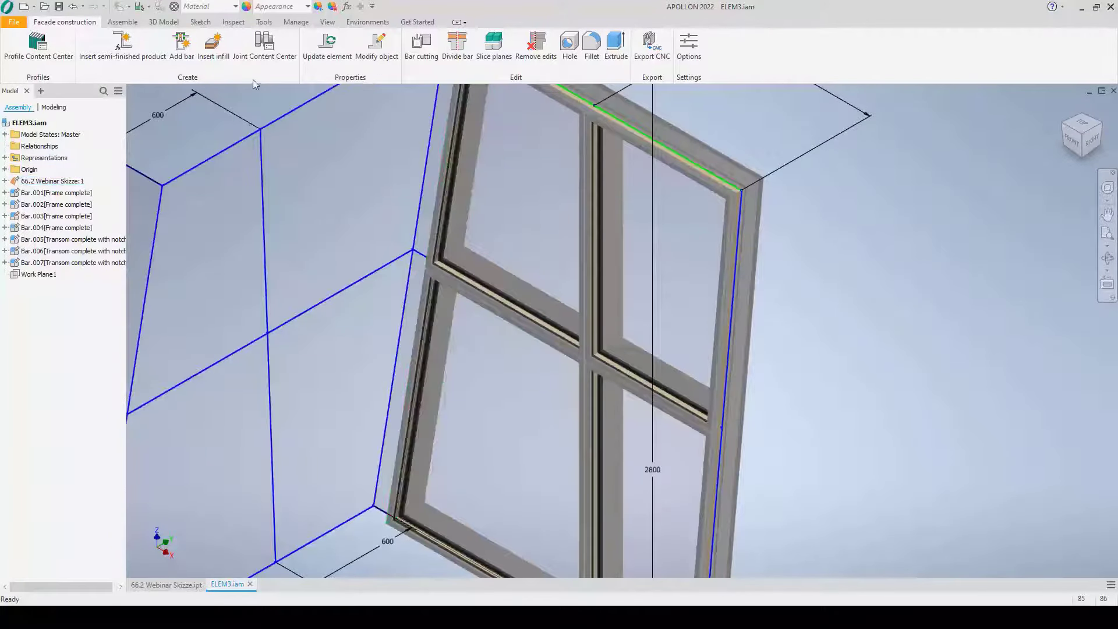
{"action": "left_click", "coordinate": [224, 63]}
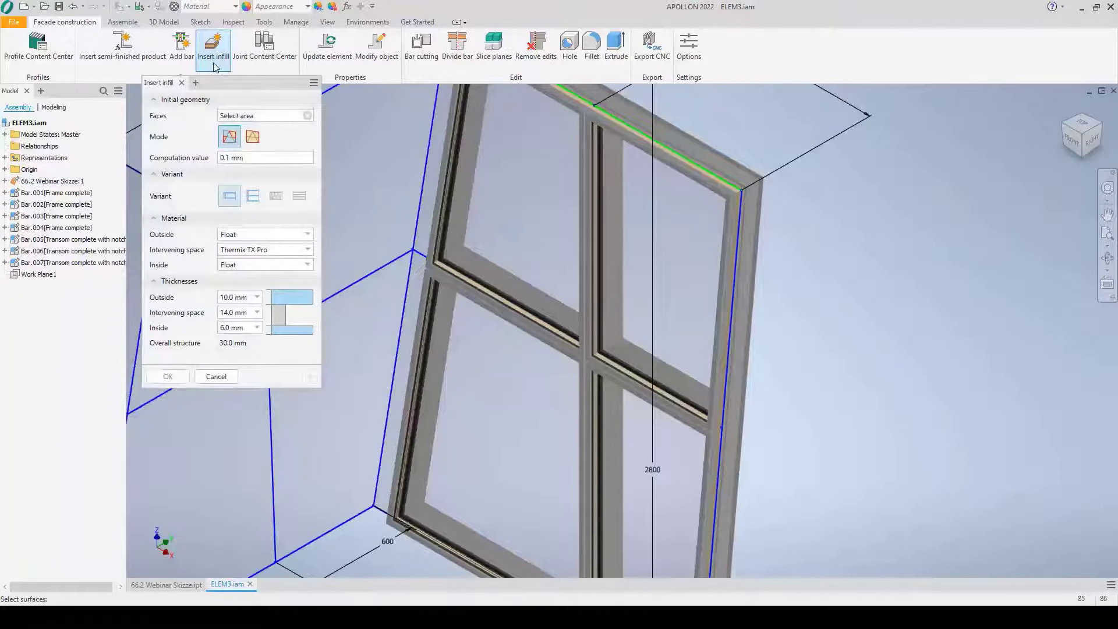
Set the outer pane to Laminated safety from float 0.38 and the spacer to Swiss Spacer.
{"action": "left_click", "coordinate": [243, 236]}
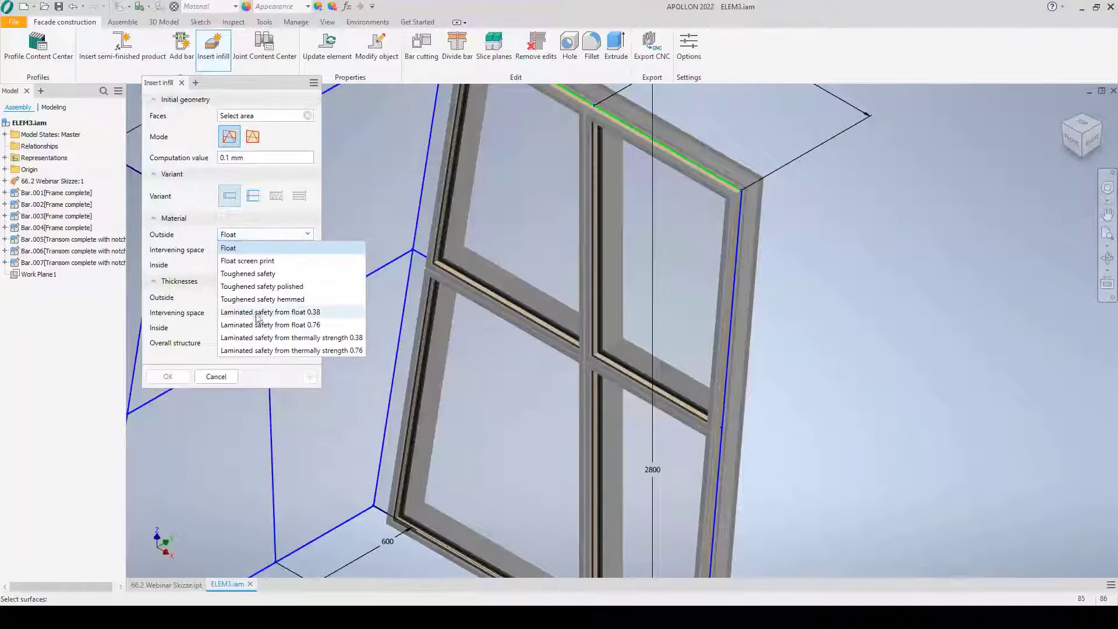
{"action": "left_click", "coordinate": [248, 312]}
{"action": "left_click", "coordinate": [244, 253]}
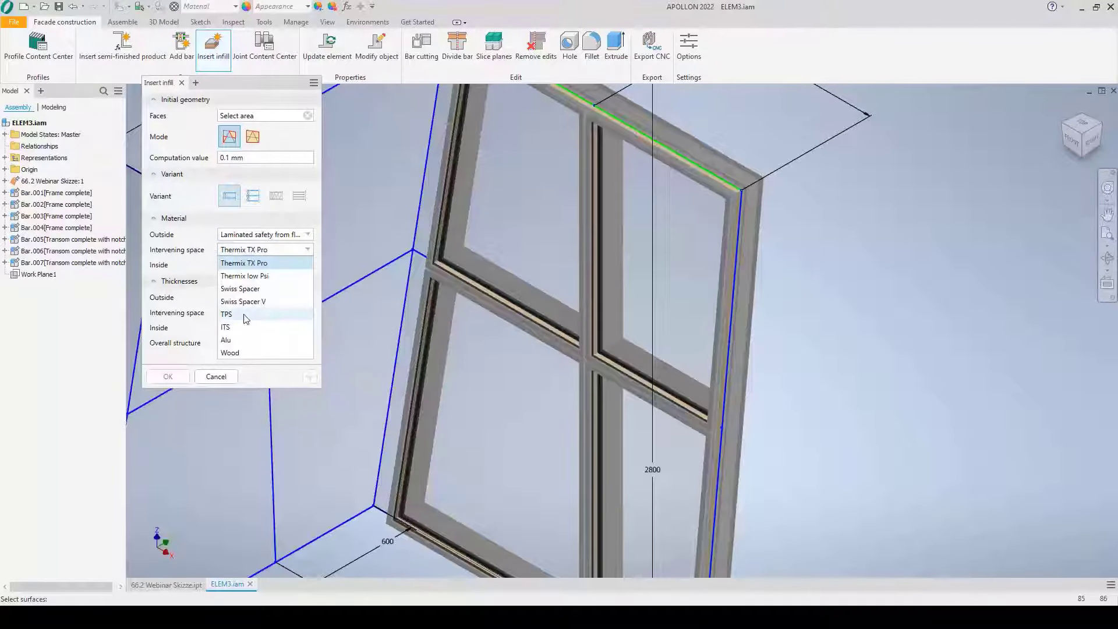
{"action": "left_click", "coordinate": [243, 288]}
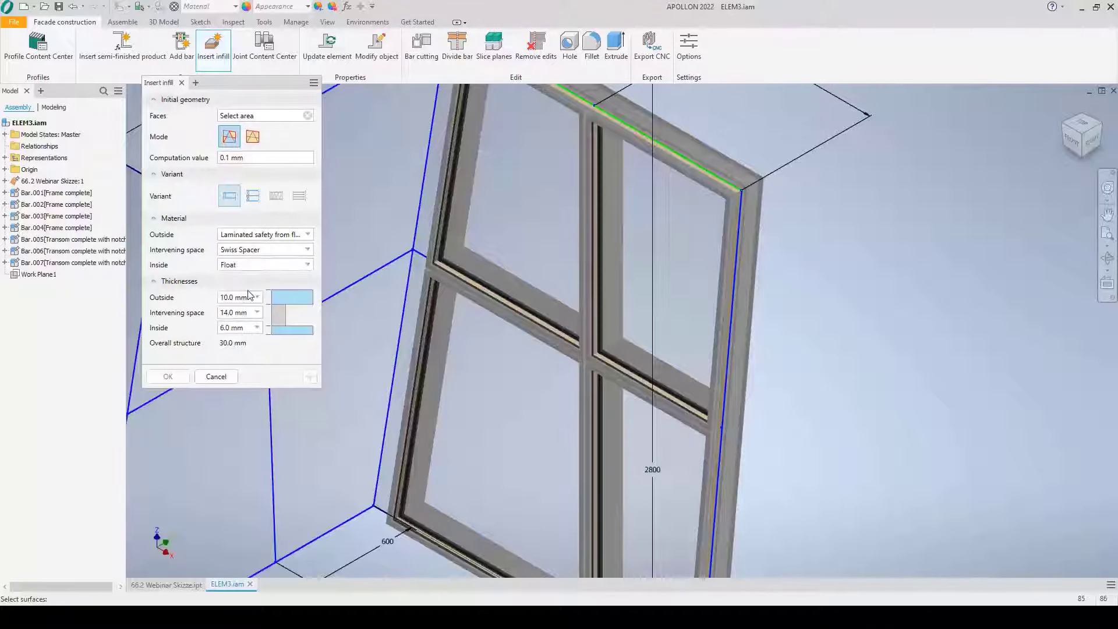
Select the four window openings and confirm the glazing insertion.
{"action": "left_click", "coordinate": [520, 240]}
{"action": "left_click", "coordinate": [667, 251]}
{"action": "left_click", "coordinate": [531, 379]}
{"action": "left_click", "coordinate": [656, 460]}
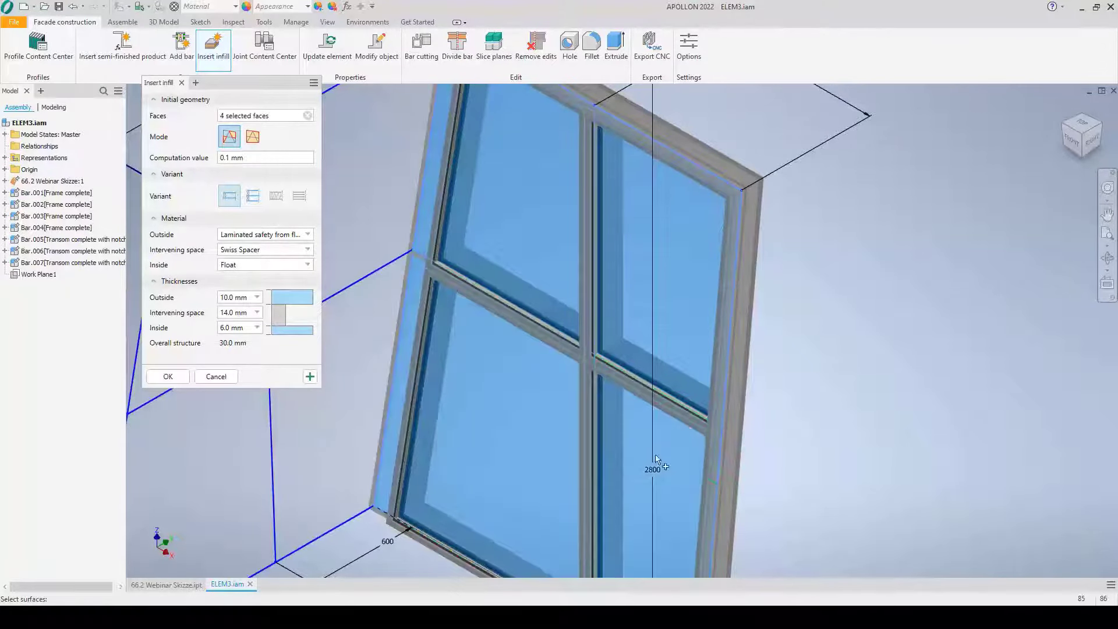
{"action": "left_click", "coordinate": [169, 377]}
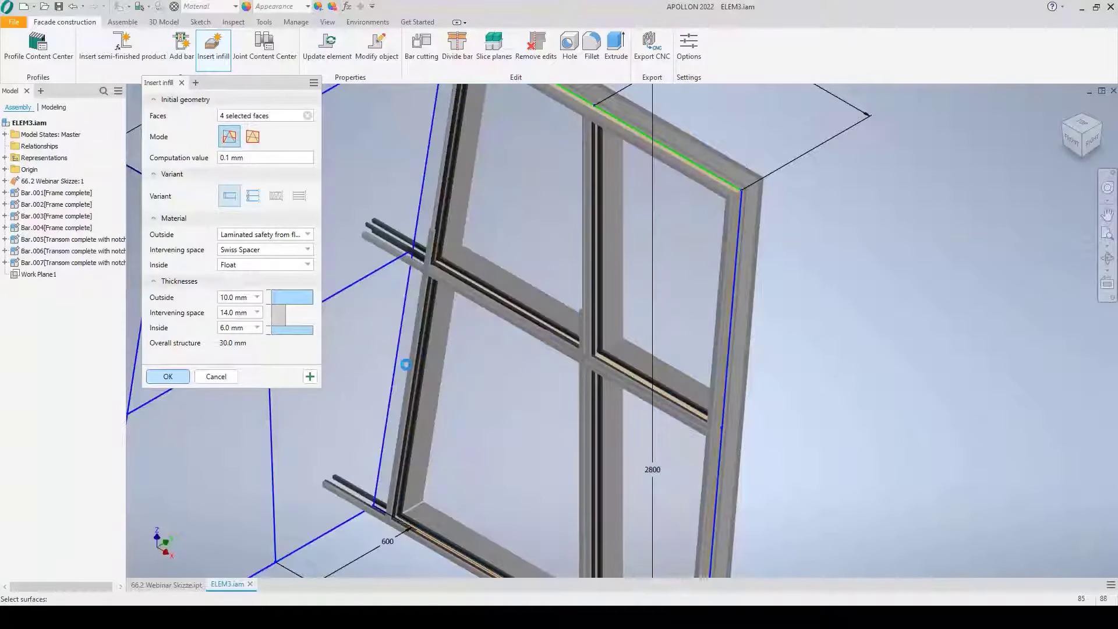
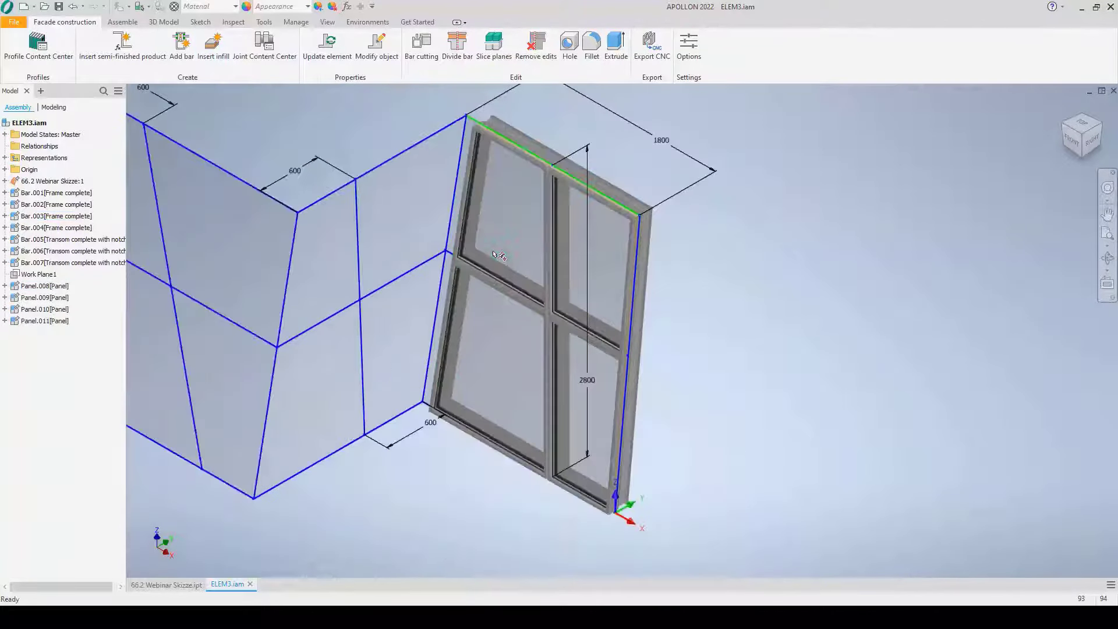
Isolate the four glass panels to inspect them, then bring the whole window model back.
{"action": "left_click", "coordinate": [515, 274]}
{"action": "left_click", "coordinate": [603, 289], "text": "ctrl"}
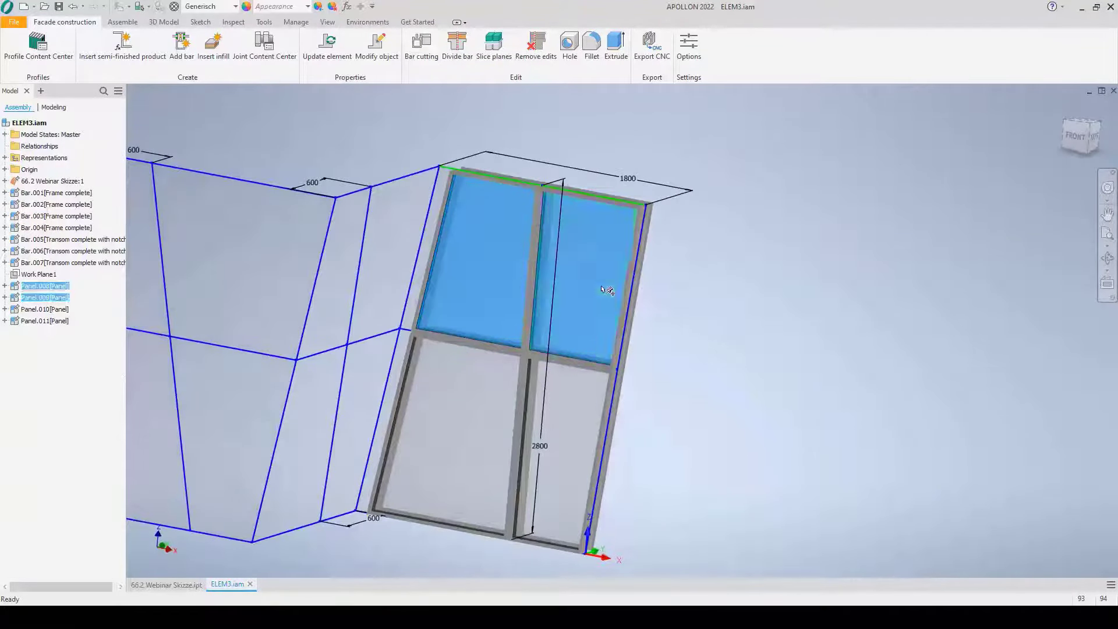
{"action": "left_click", "coordinate": [568, 448], "text": "ctrl"}
{"action": "left_click", "coordinate": [460, 396], "text": "ctrl"}
{"action": "right_click", "coordinate": [459, 396]}
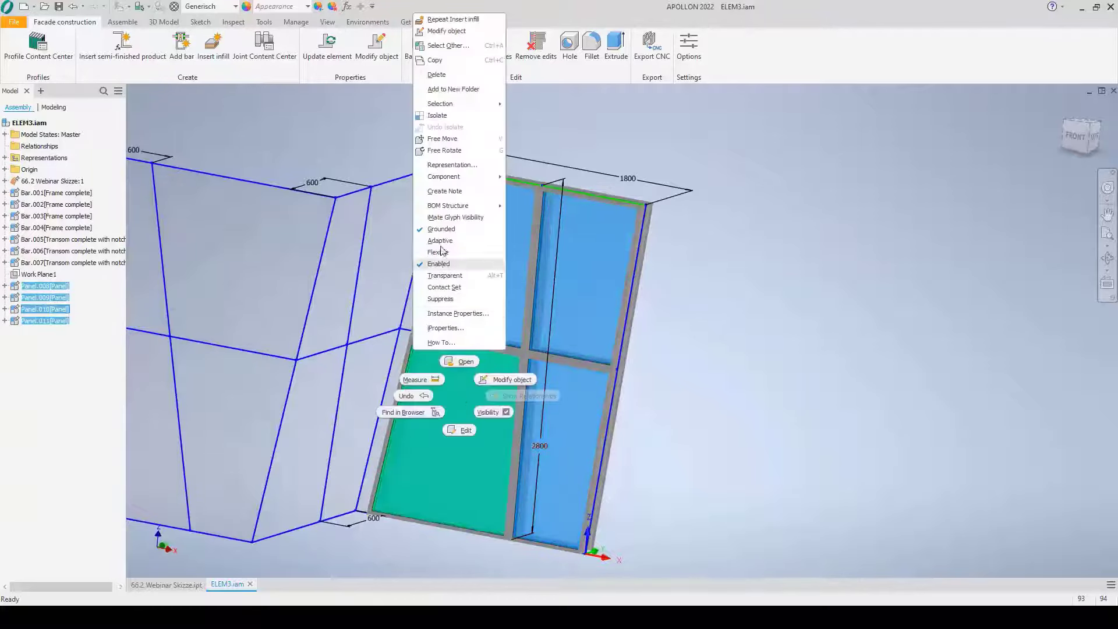
{"action": "left_click", "coordinate": [436, 115]}
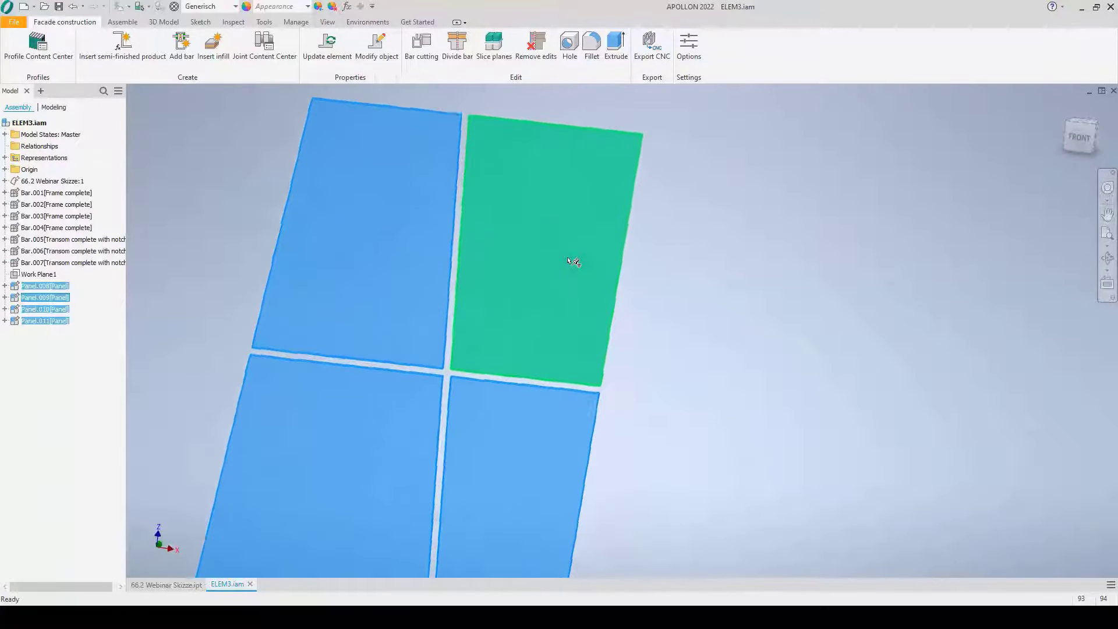
{"action": "left_click", "coordinate": [1067, 137]}
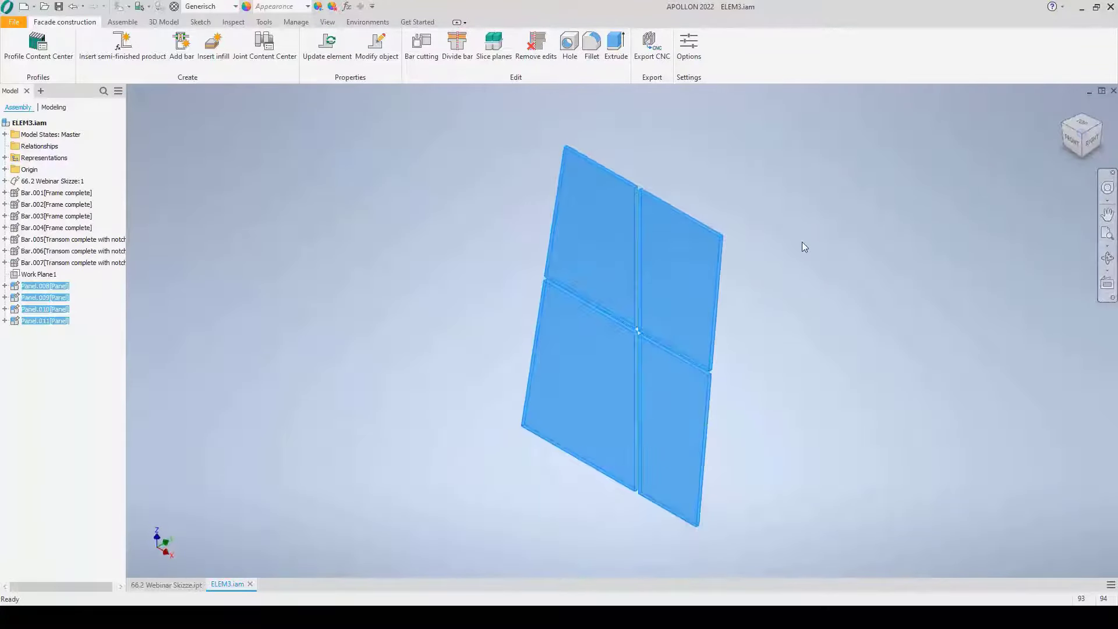
{"action": "scroll", "coordinate": [802, 242], "scroll_direction": "up", "scroll_amount": 3}
{"action": "right_click", "coordinate": [746, 230]}
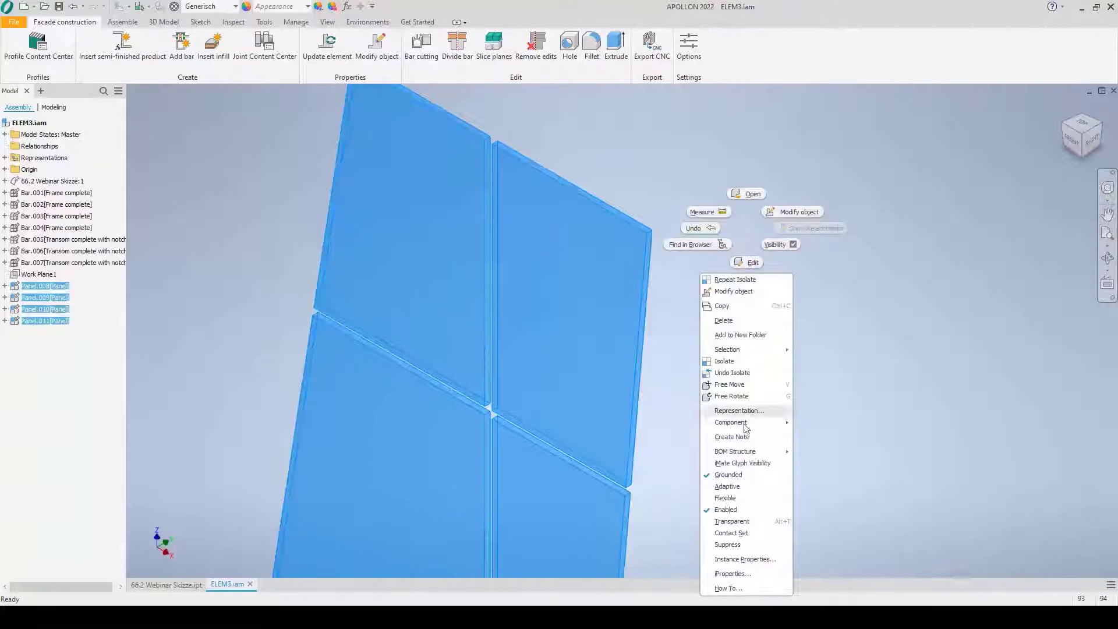
{"action": "left_click", "coordinate": [729, 372]}
{"action": "scroll", "coordinate": [745, 326], "scroll_direction": "down", "scroll_amount": 5}
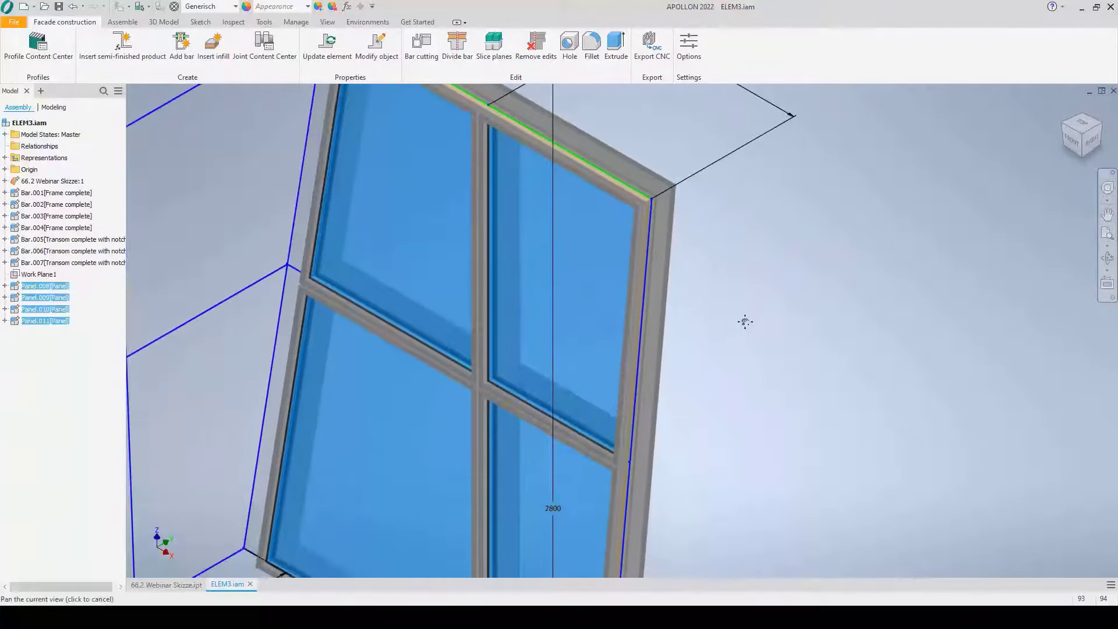
{"action": "left_click", "coordinate": [489, 517]}
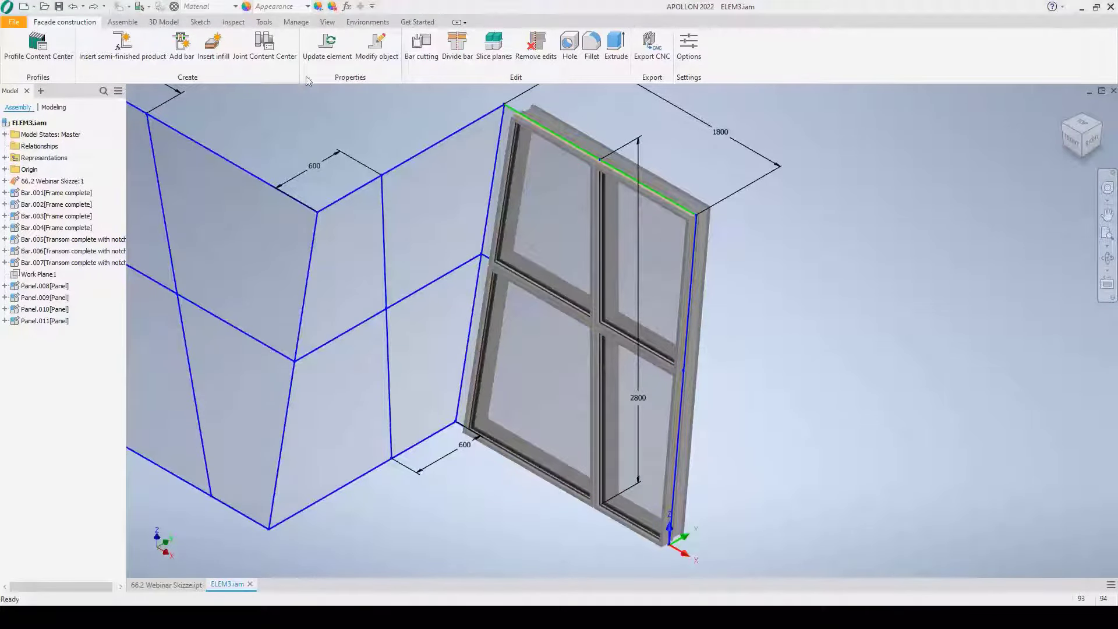
{"action": "middle_click_drag", "start_coordinate": [570, 203], "coordinate": [511, 225]}
Edit all four infills with toughened polished outer glass, a TPS spacer and laminated inner glass.
{"action": "double_click", "coordinate": [488, 229]}
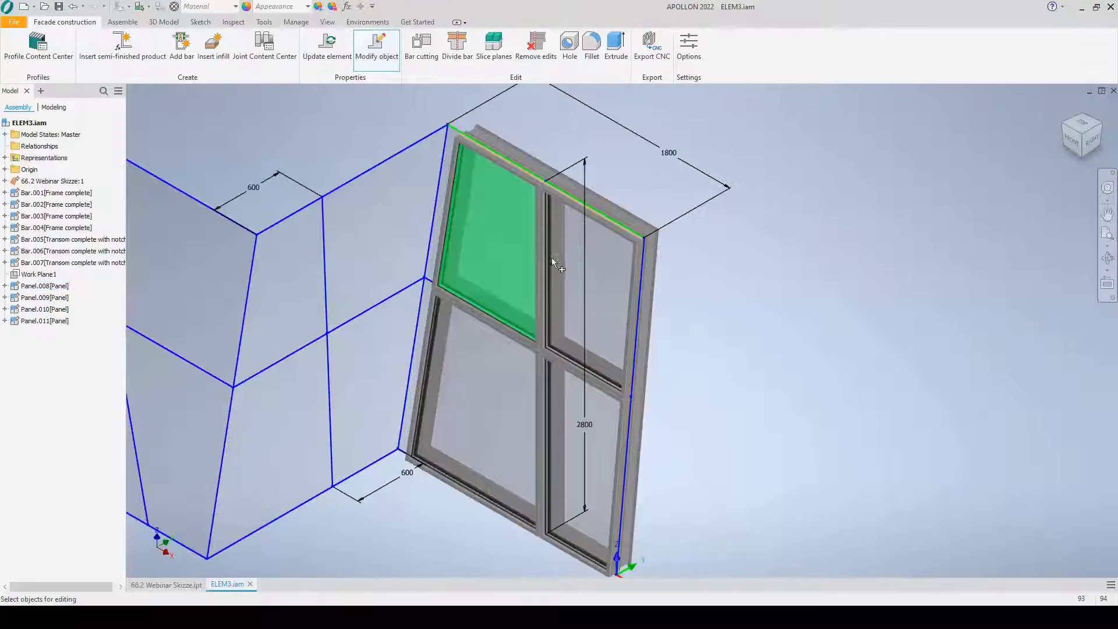
{"action": "left_click", "coordinate": [556, 271]}
{"action": "left_click", "coordinate": [483, 408]}
{"action": "left_click", "coordinate": [586, 440]}
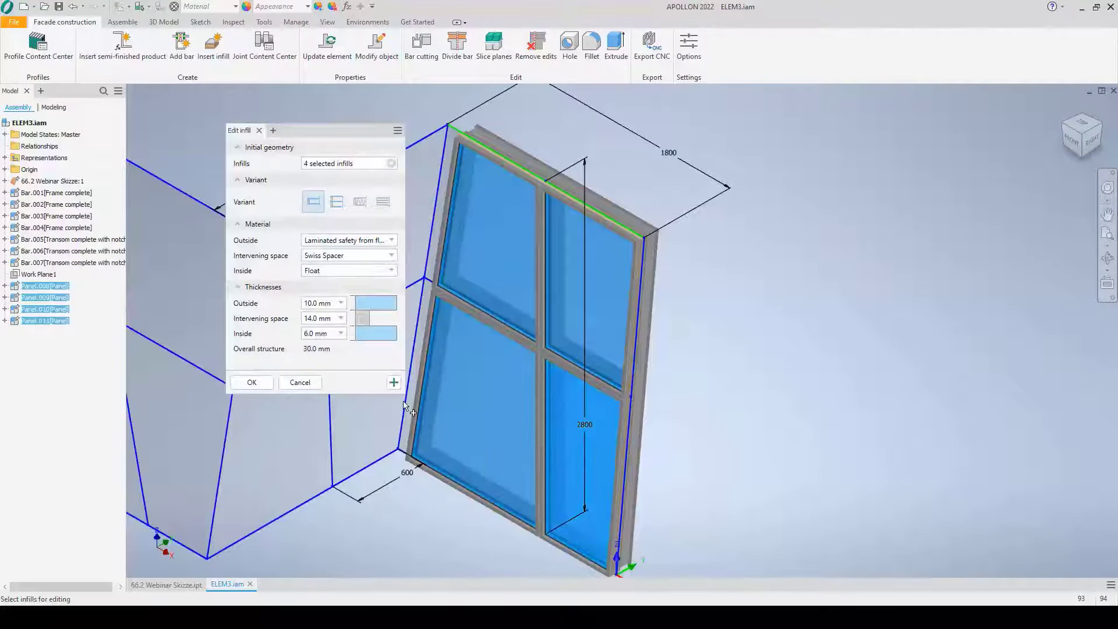
{"action": "left_click", "coordinate": [384, 243]}
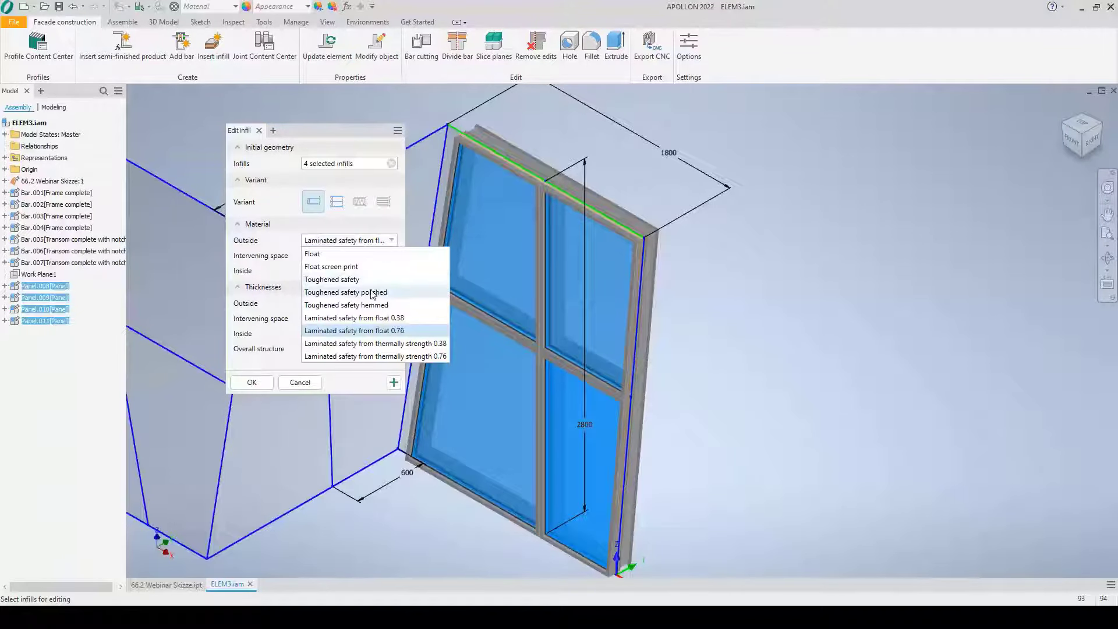
{"action": "left_click", "coordinate": [373, 293]}
{"action": "left_click", "coordinate": [365, 257]}
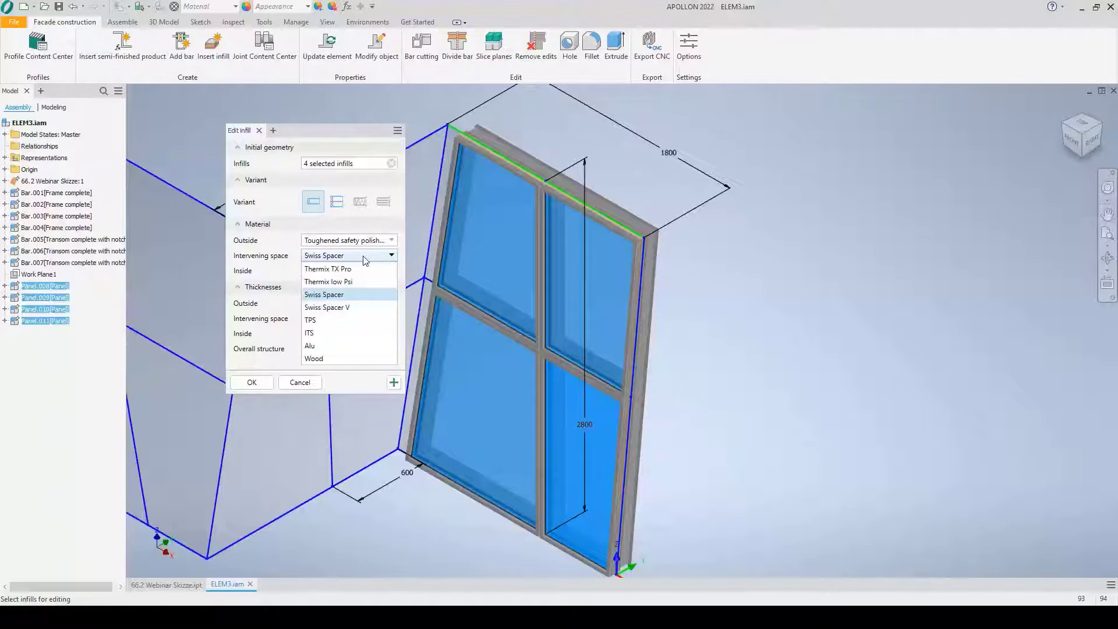
{"action": "left_click", "coordinate": [322, 320]}
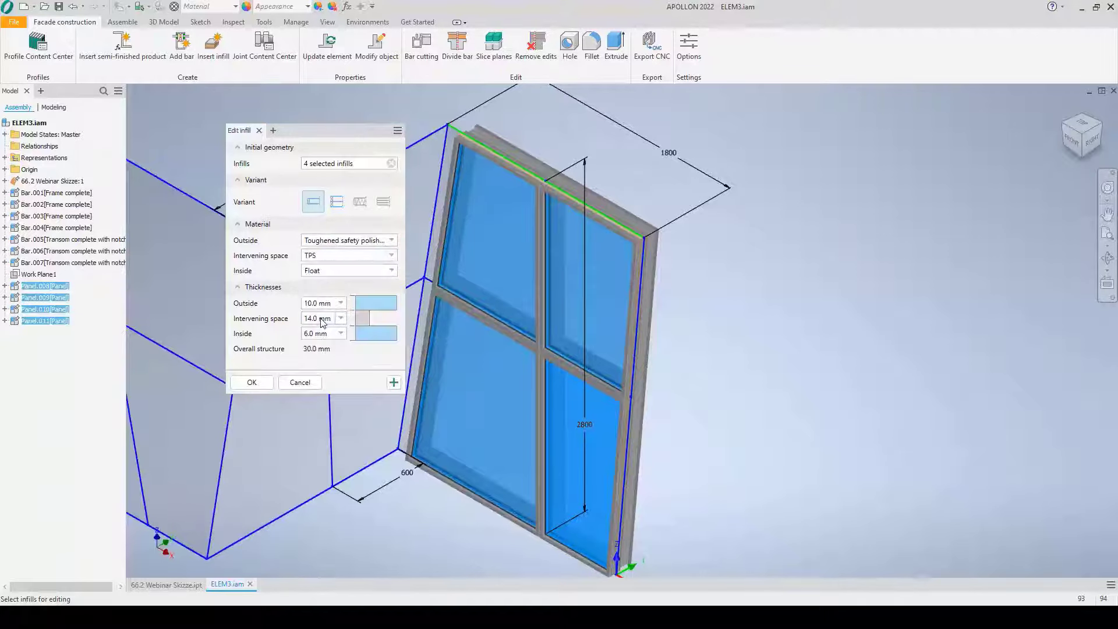
{"action": "left_click", "coordinate": [323, 270]}
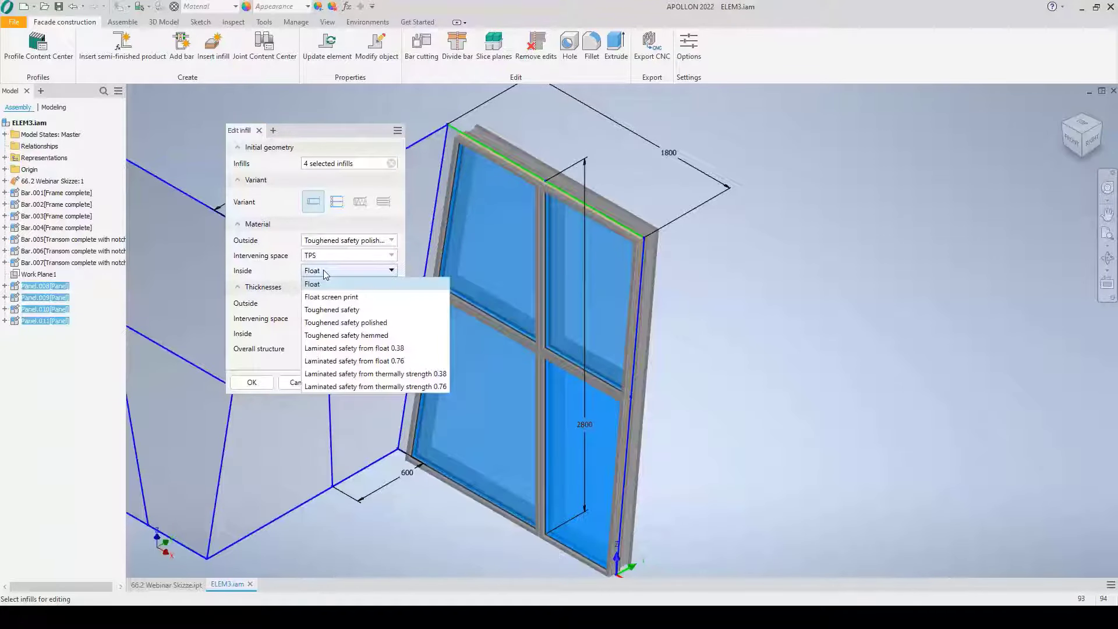
{"action": "left_click", "coordinate": [351, 361]}
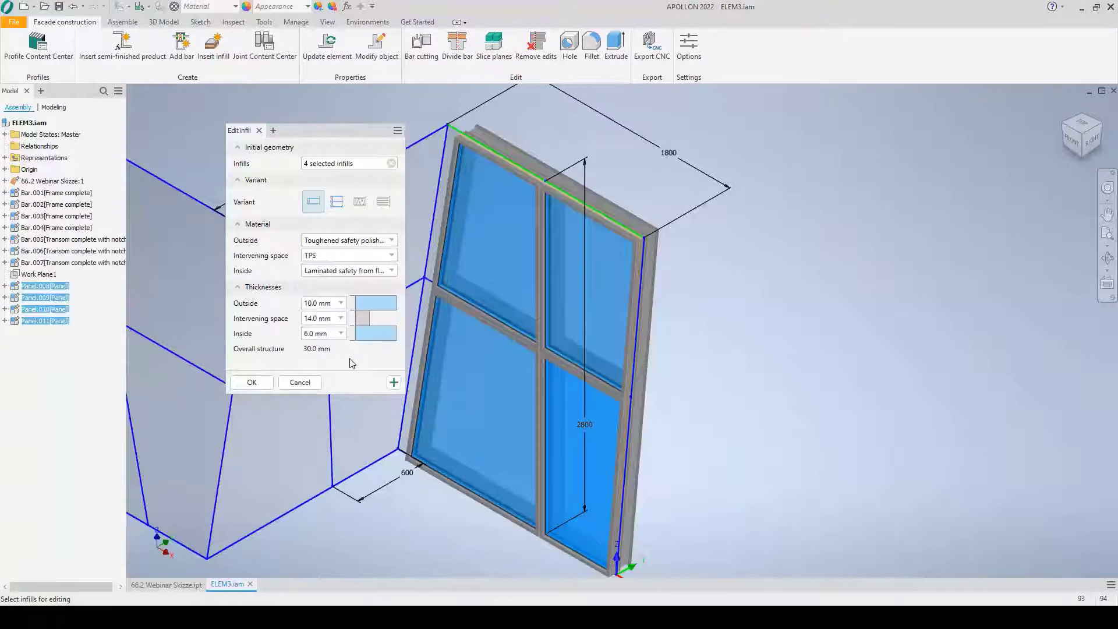
Set a 15 mm spacer gap and an 8 mm inner pane, and apply to all four infills.
{"action": "left_click", "coordinate": [342, 319]}
{"action": "left_click", "coordinate": [315, 459]}
{"action": "left_click", "coordinate": [341, 334]}
{"action": "left_click", "coordinate": [315, 385]}
{"action": "left_click", "coordinate": [252, 383]}
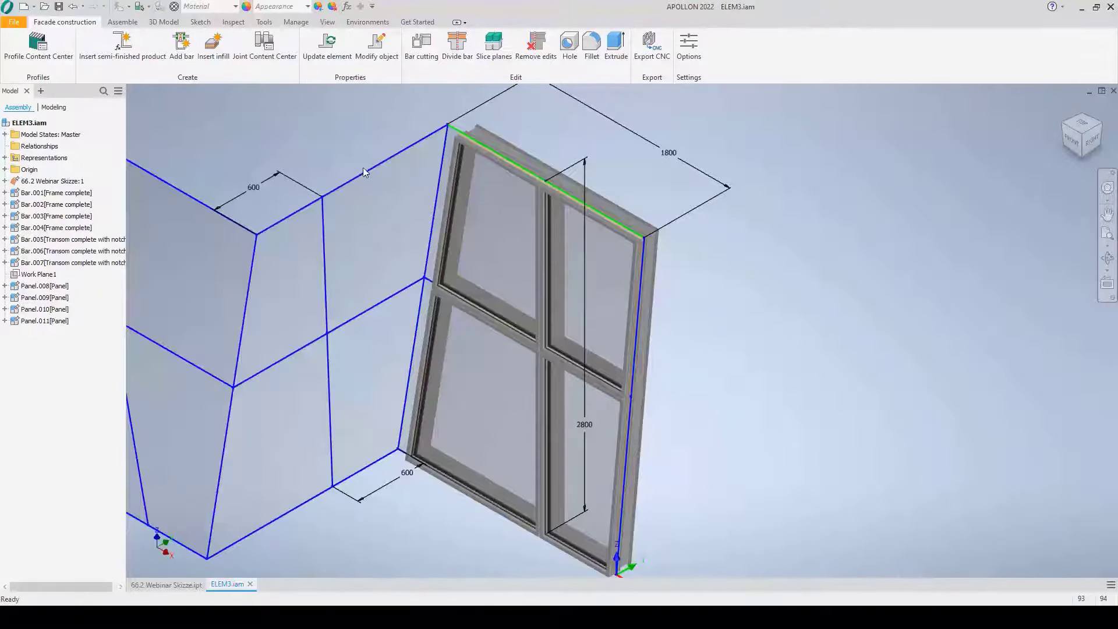
Save the ELEM3 assembly together with all its changed files.
{"action": "middle_click_drag", "start_coordinate": [386, 225], "coordinate": [473, 243]}
{"action": "scroll", "coordinate": [342, 179], "scroll_direction": "down", "scroll_amount": 4}
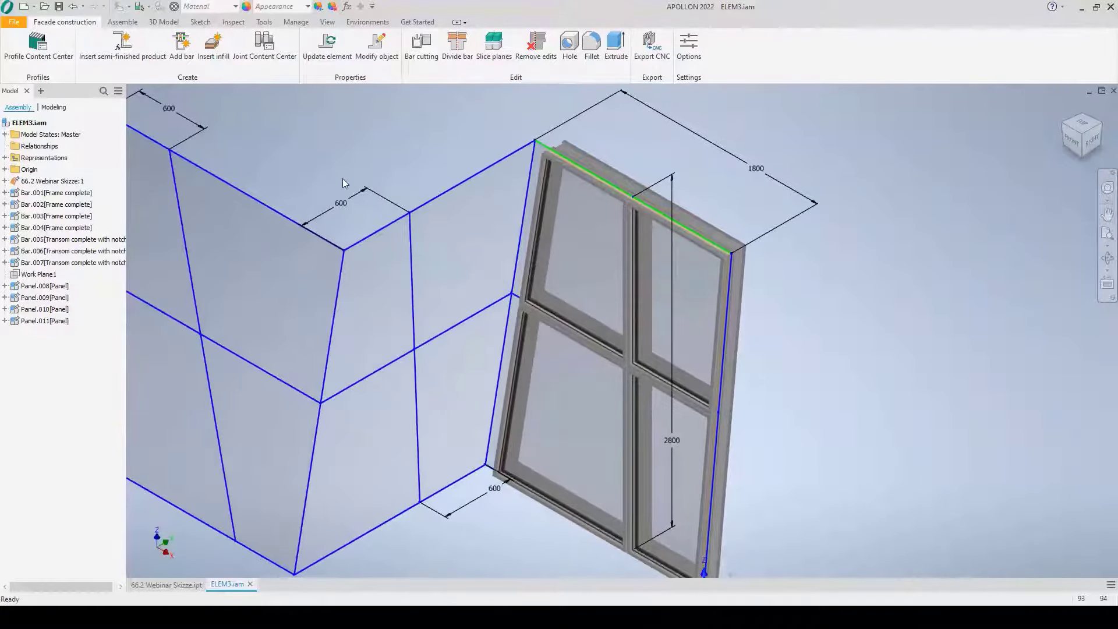
{"action": "left_click", "coordinate": [58, 10]}
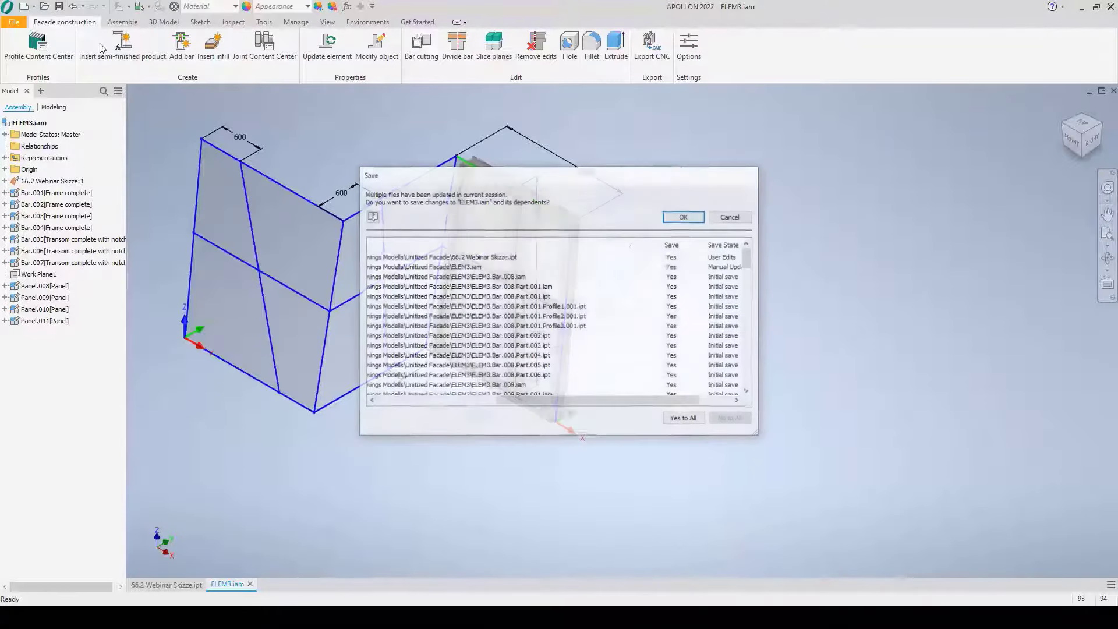
{"action": "left_click", "coordinate": [684, 218]}
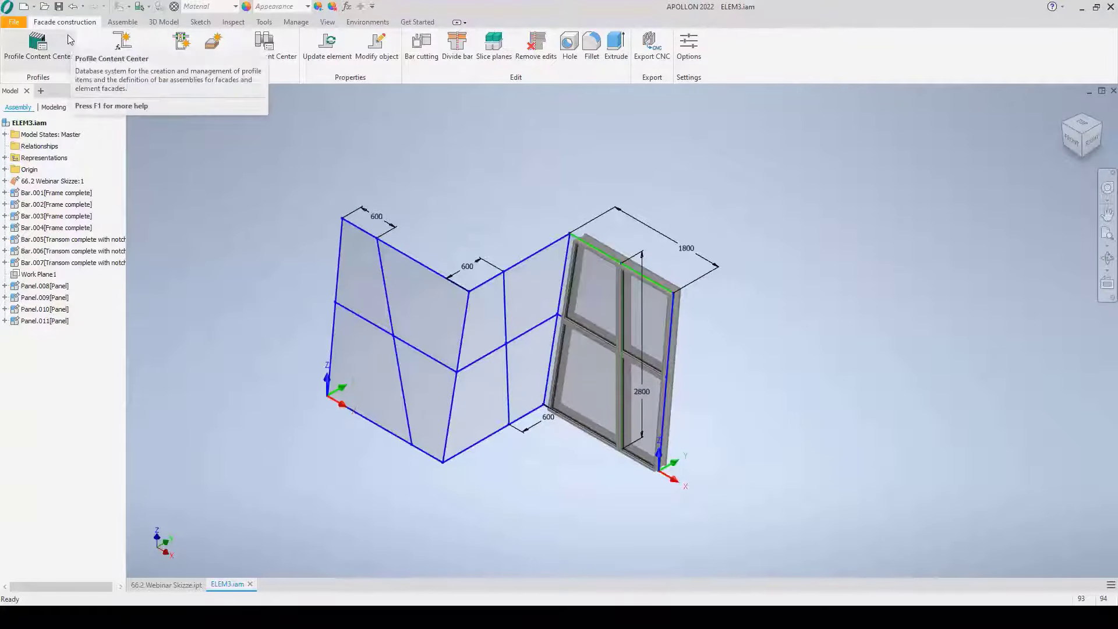
Open the ELEM1.iam and ELEM2.iam assemblies.
{"action": "left_click", "coordinate": [45, 7]}
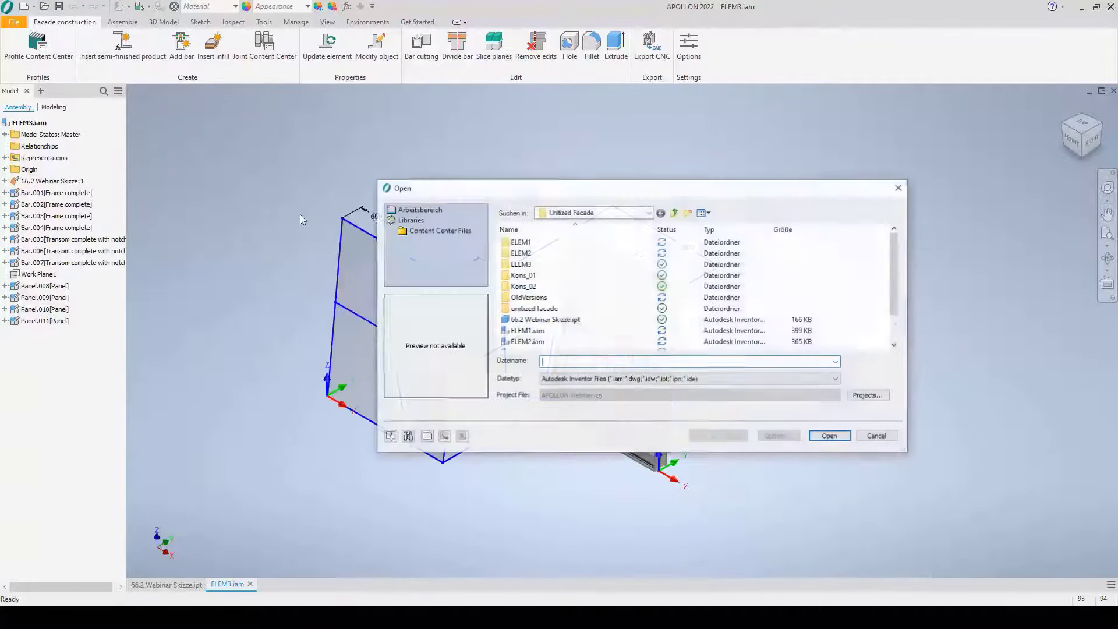
{"action": "left_click", "coordinate": [531, 331]}
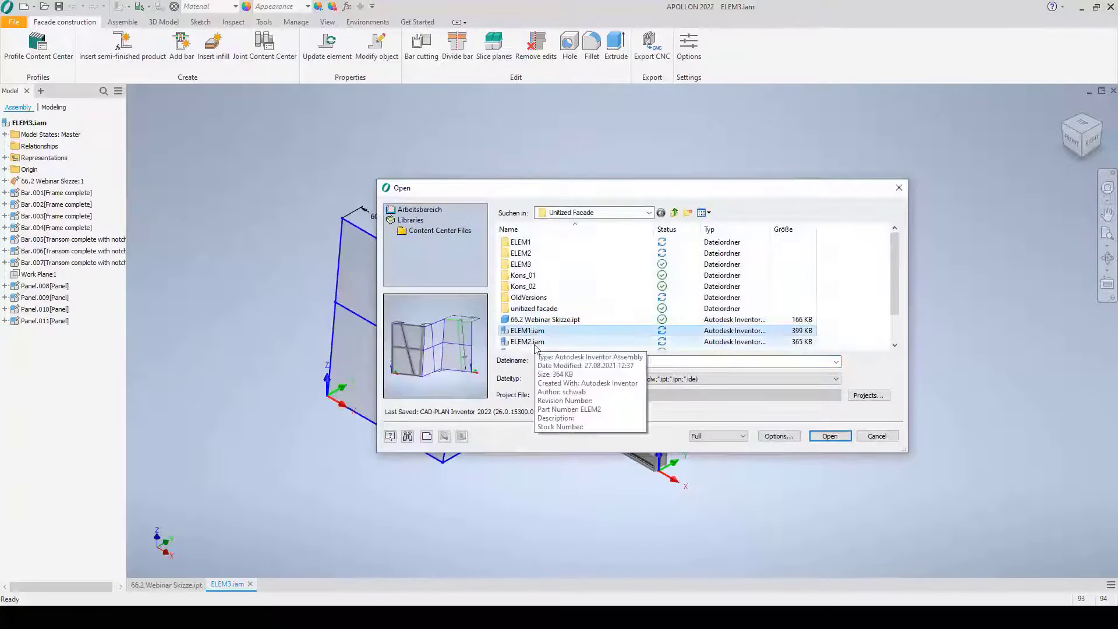
{"action": "left_click", "coordinate": [527, 342], "text": "ctrl"}
{"action": "left_click", "coordinate": [827, 437]}
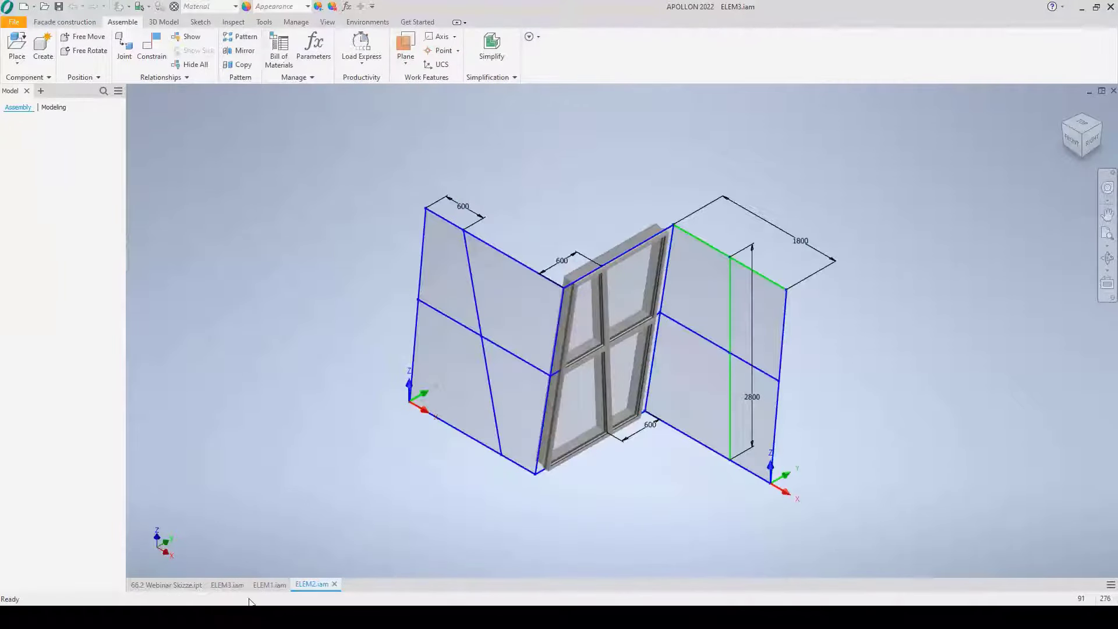
Move the ELEM3 document to the end of the list and look over the ELEM2 assembly.
{"action": "left_click_drag", "start_coordinate": [228, 585], "coordinate": [352, 589]}
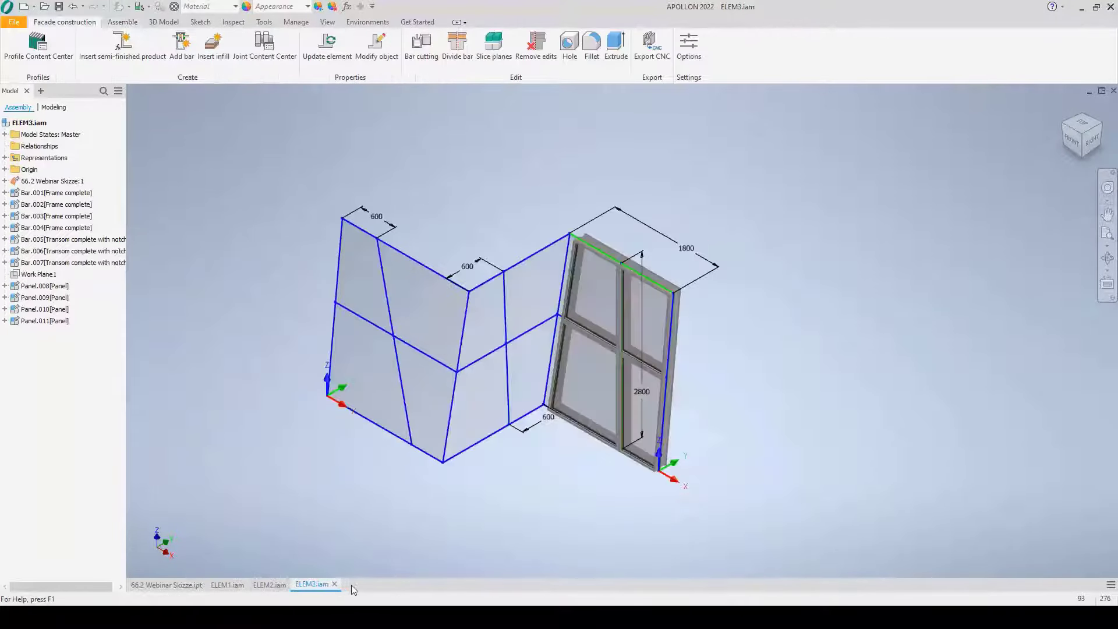
{"action": "left_click", "coordinate": [271, 583]}
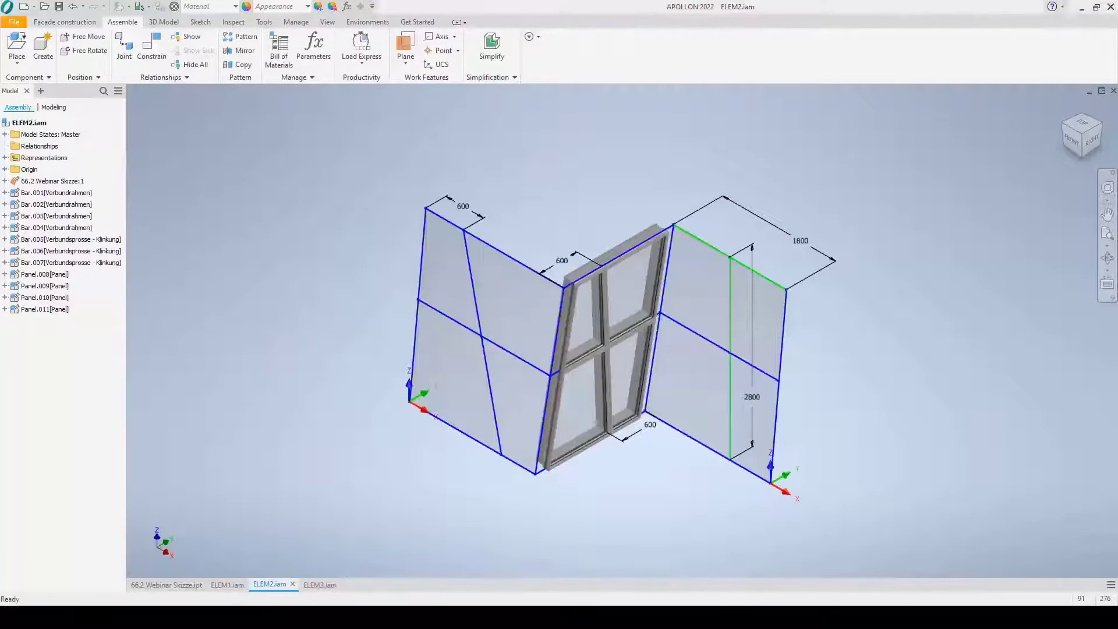
{"action": "scroll", "coordinate": [621, 287], "scroll_direction": "up", "scroll_amount": 1}
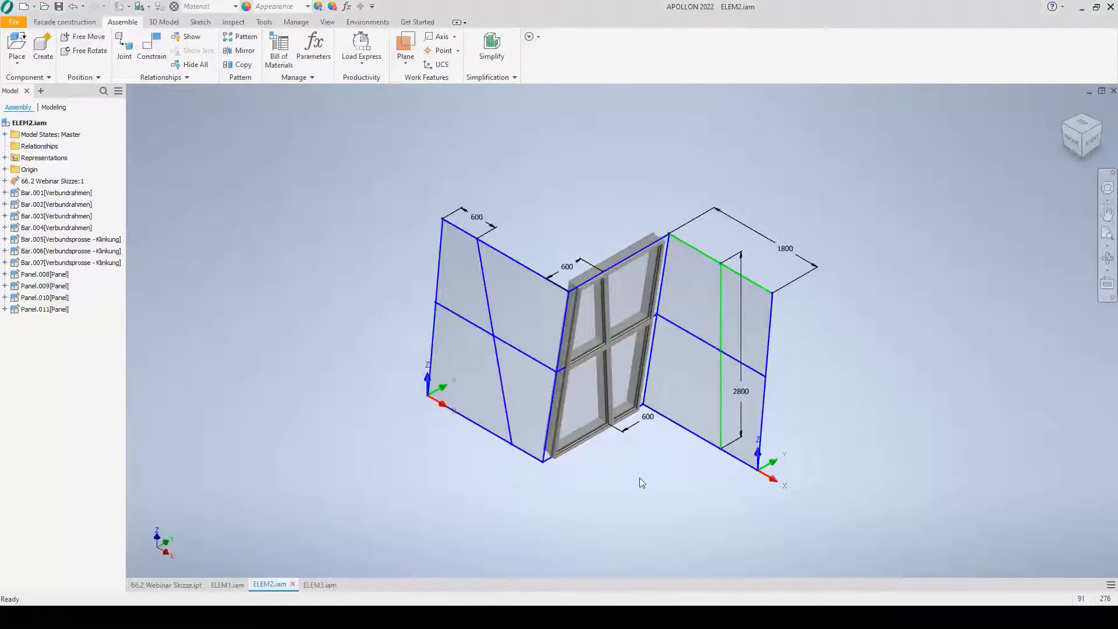
{"action": "scroll", "coordinate": [639, 477], "scroll_direction": "down", "scroll_amount": 3}
{"action": "scroll", "coordinate": [639, 477], "scroll_direction": "down", "scroll_amount": 5}
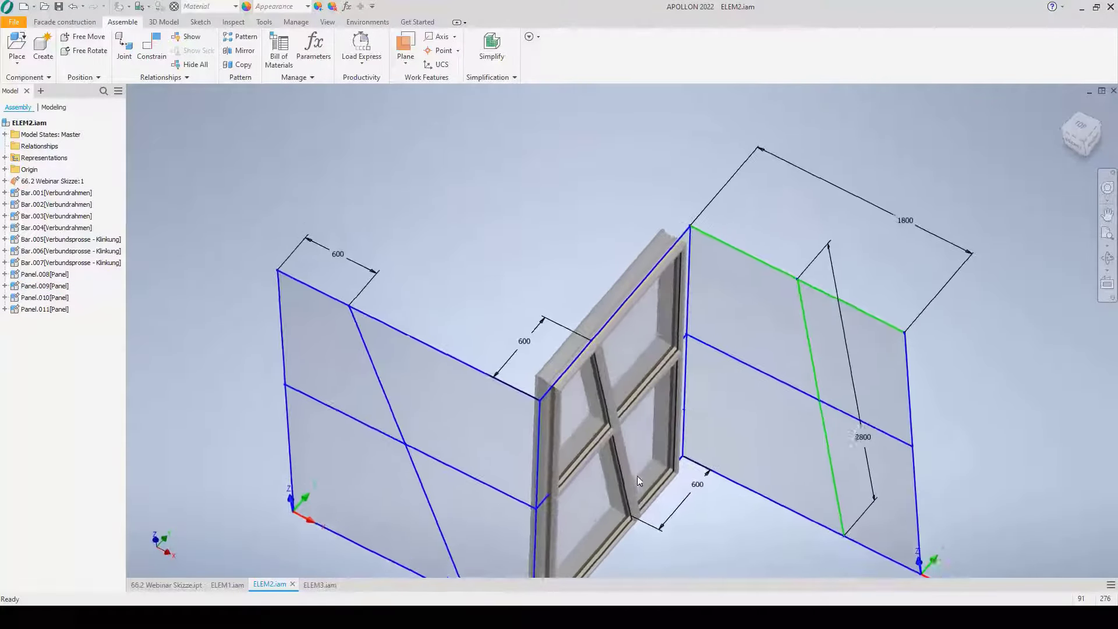
{"action": "scroll", "coordinate": [637, 476], "scroll_direction": "down", "scroll_amount": 5}
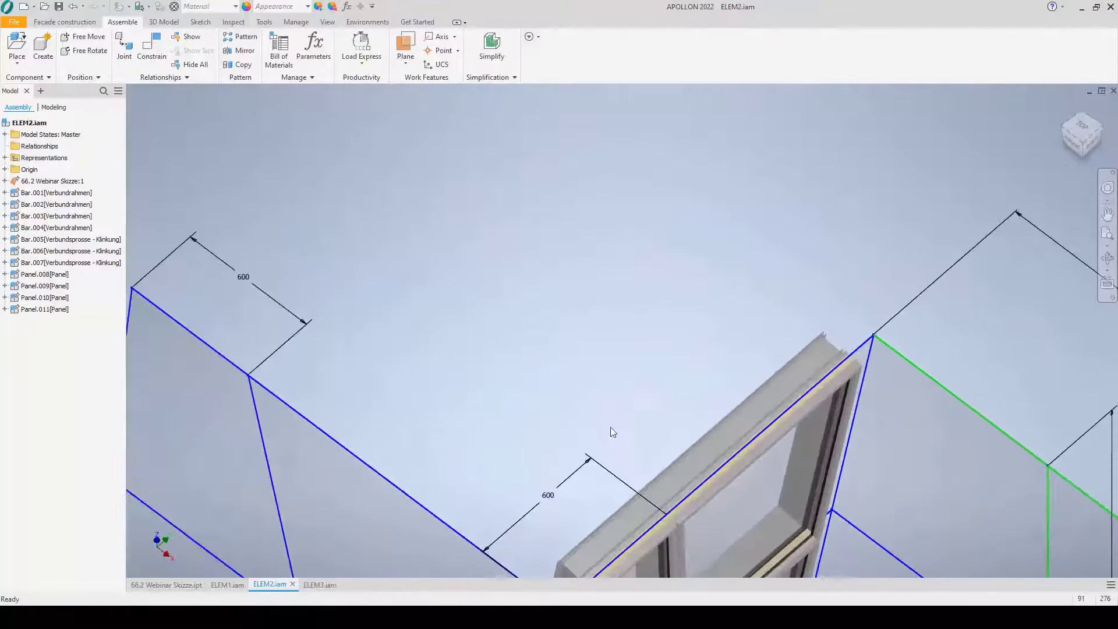
{"action": "scroll", "coordinate": [559, 262], "scroll_direction": "down", "scroll_amount": 5}
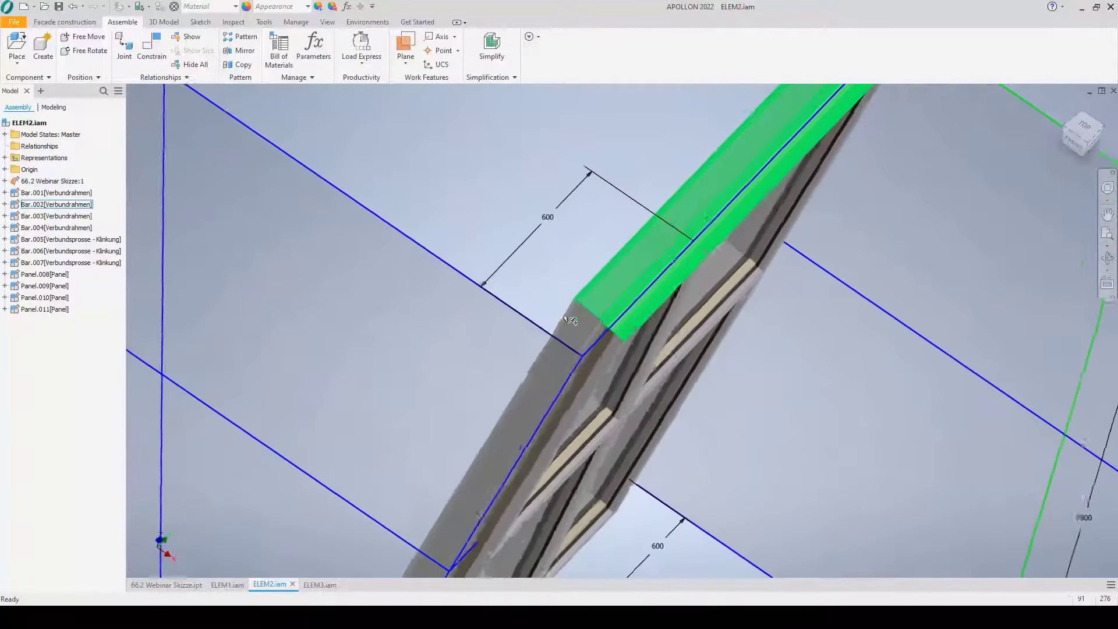
{"action": "scroll", "coordinate": [569, 318], "scroll_direction": "down", "scroll_amount": 2}
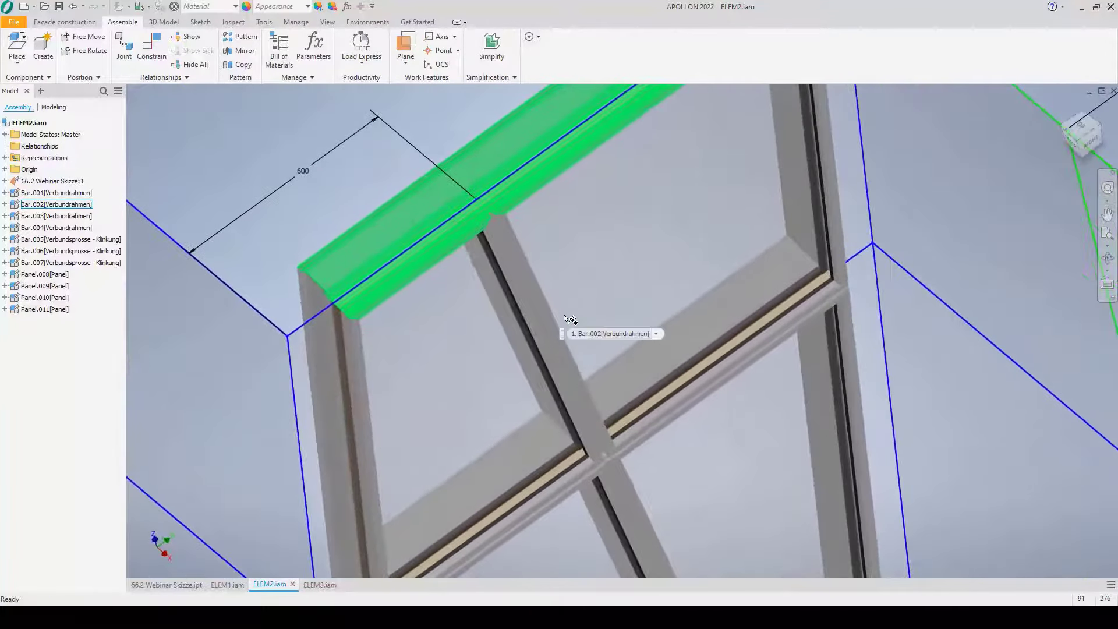
Show ELEM2 in isometric home view, glance at ELEM1, then switch to ELEM3.
{"action": "left_click", "coordinate": [1074, 149]}
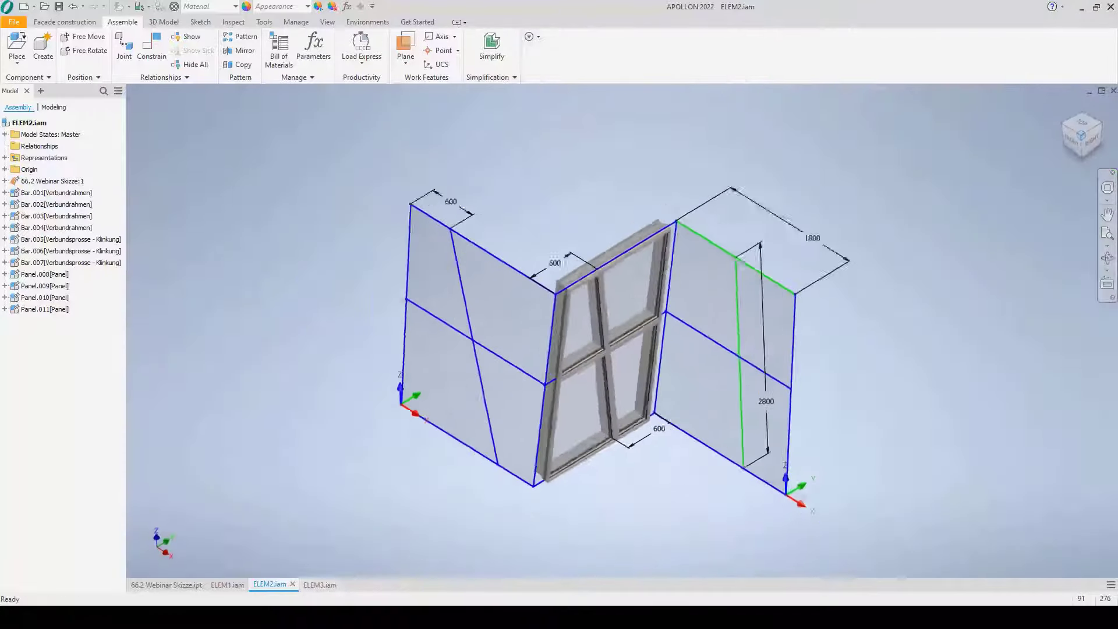
{"action": "left_click", "coordinate": [236, 583]}
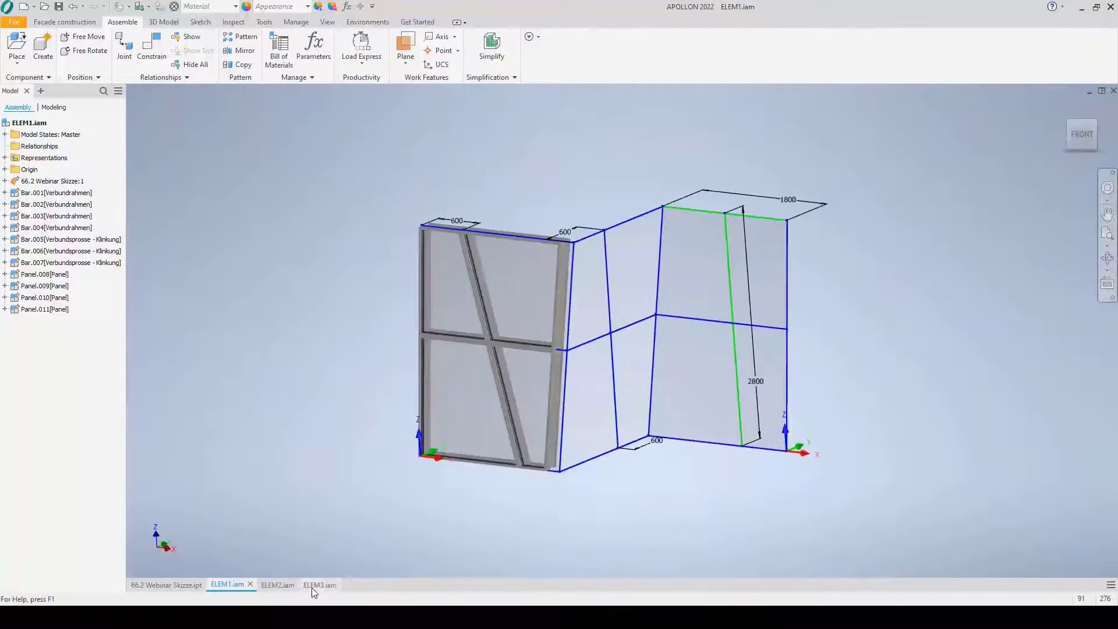
{"action": "left_click", "coordinate": [314, 585]}
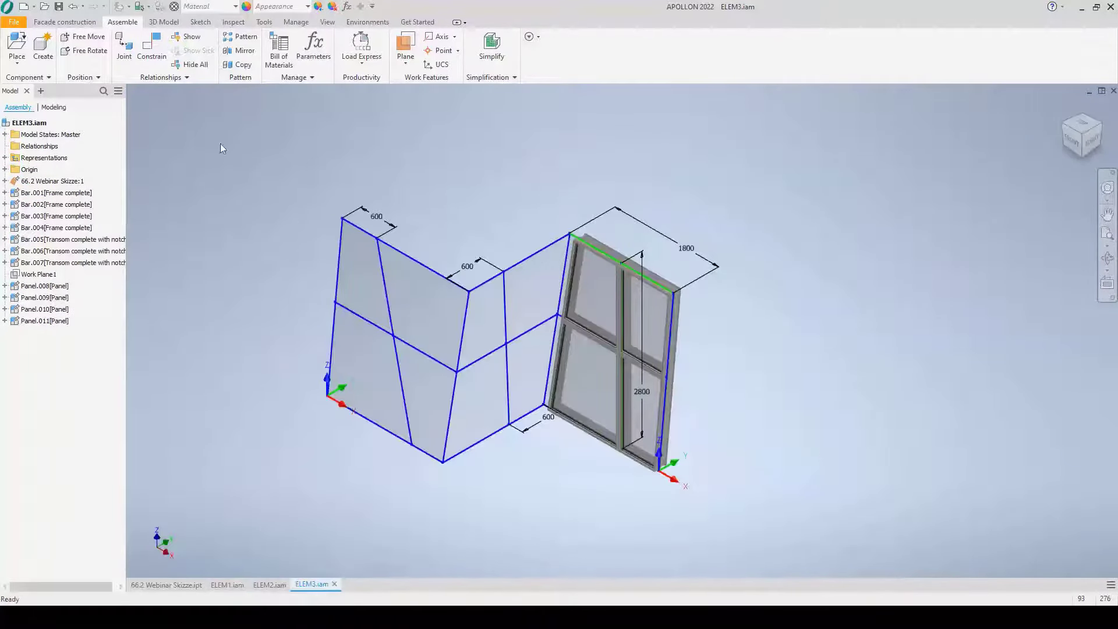
Create a new assembly from the NORM.iam template and save it as ELEMCOMPL.iam.
{"action": "left_click", "coordinate": [25, 7]}
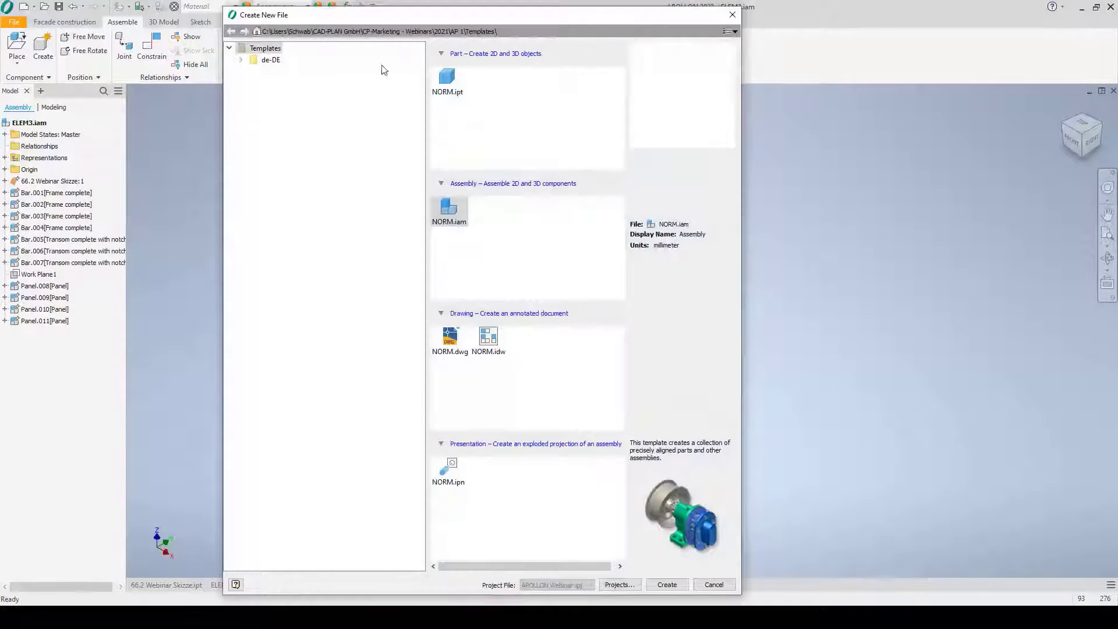
{"action": "left_click", "coordinate": [450, 215]}
{"action": "left_click", "coordinate": [665, 585]}
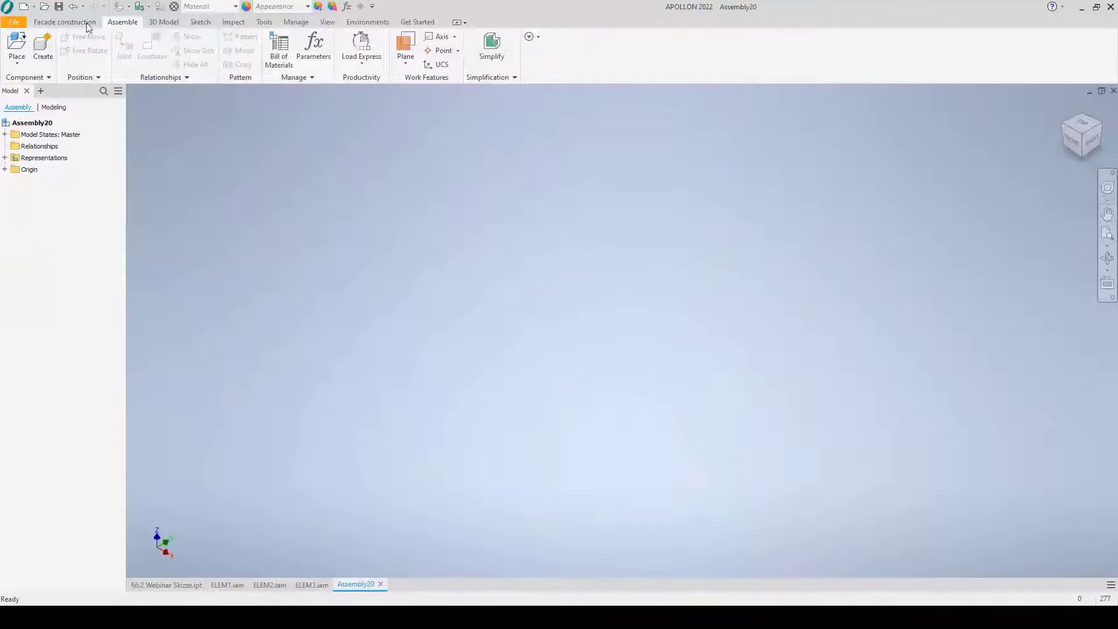
{"action": "left_click", "coordinate": [58, 7]}
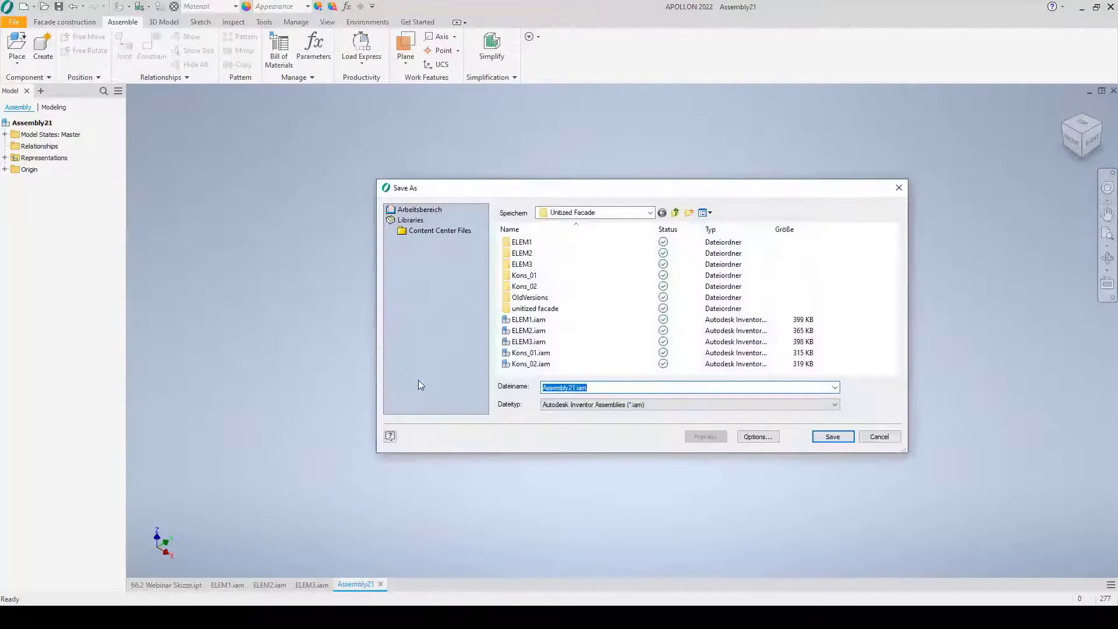
{"action": "type", "text": "ELE"}
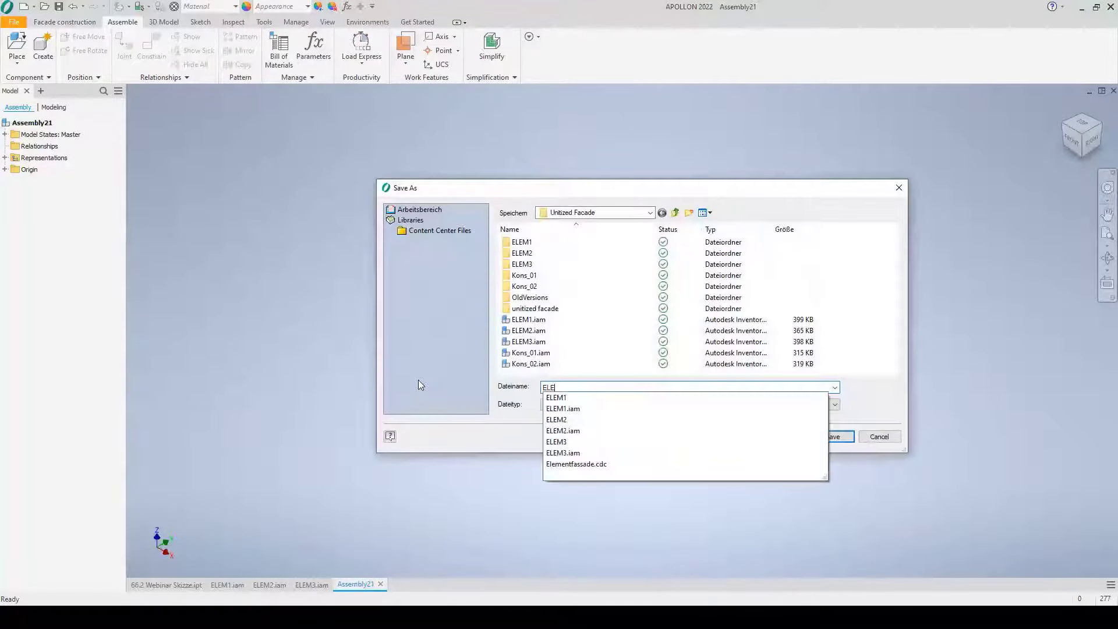
{"action": "type", "text": "MCOMPL"}
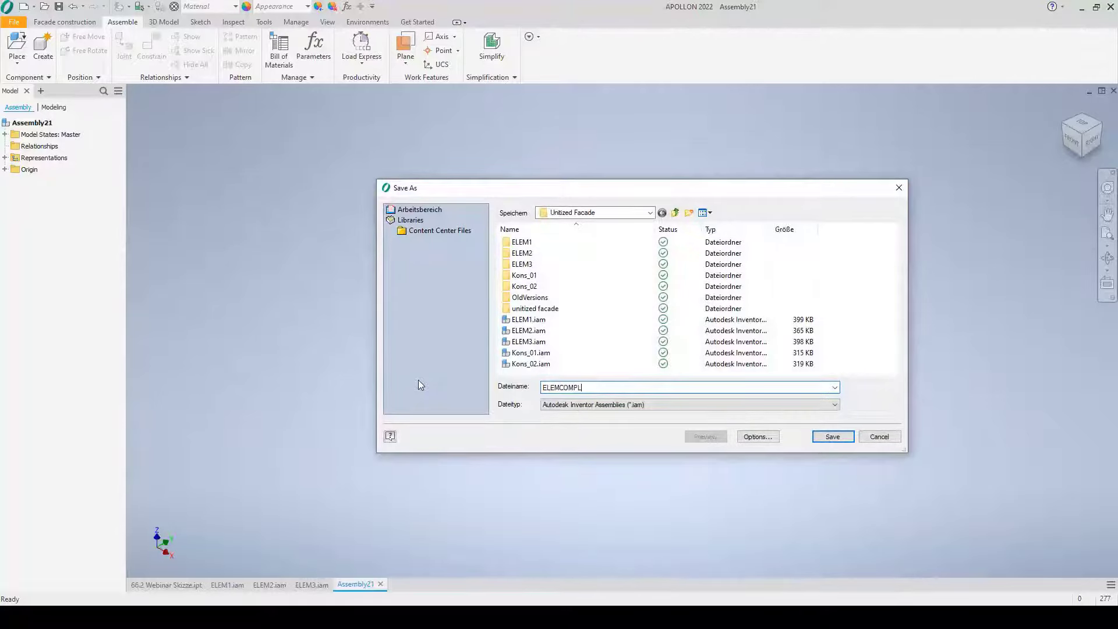
{"action": "left_click", "coordinate": [832, 437]}
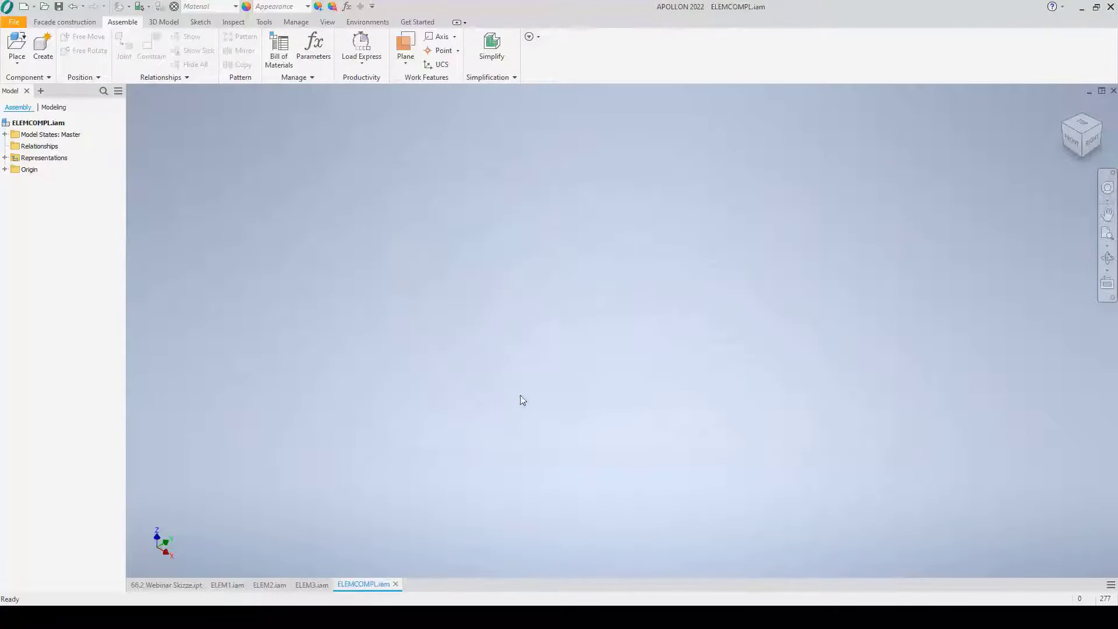
Place ELEM1, ELEM2 and ELEM3 into the assembly, grounded at the origin.
{"action": "left_click", "coordinate": [17, 45]}
{"action": "left_click", "coordinate": [527, 330]}
{"action": "left_click", "coordinate": [535, 341], "text": "ctrl"}
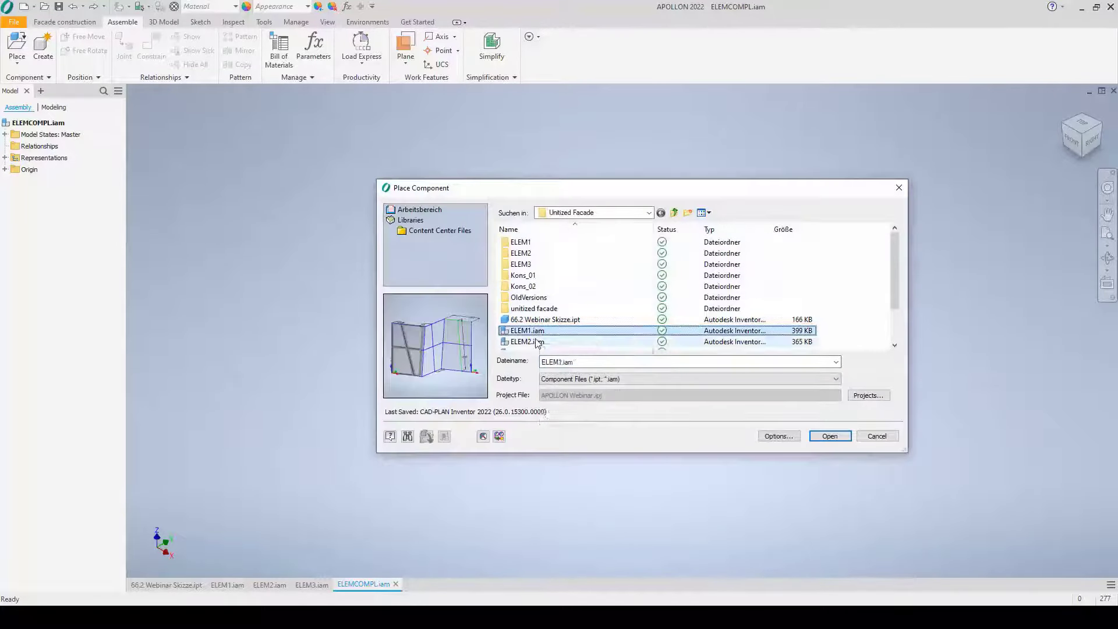
{"action": "scroll", "coordinate": [545, 331], "scroll_direction": "down", "scroll_amount": 1}
{"action": "left_click", "coordinate": [532, 341], "text": "ctrl"}
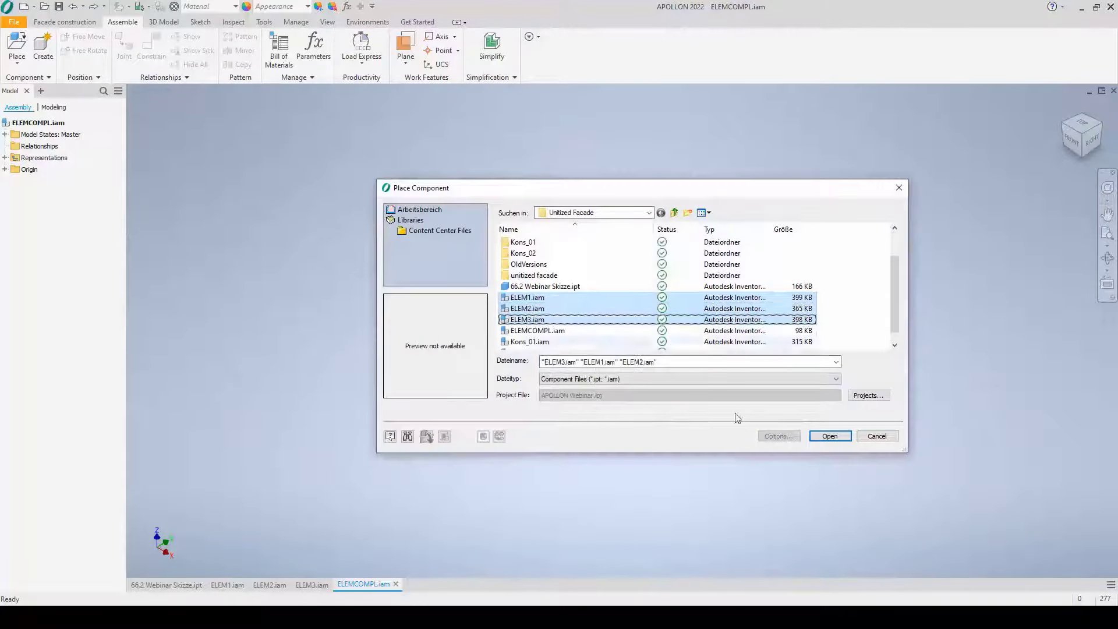
{"action": "left_click", "coordinate": [829, 436]}
{"action": "right_click", "coordinate": [446, 404]}
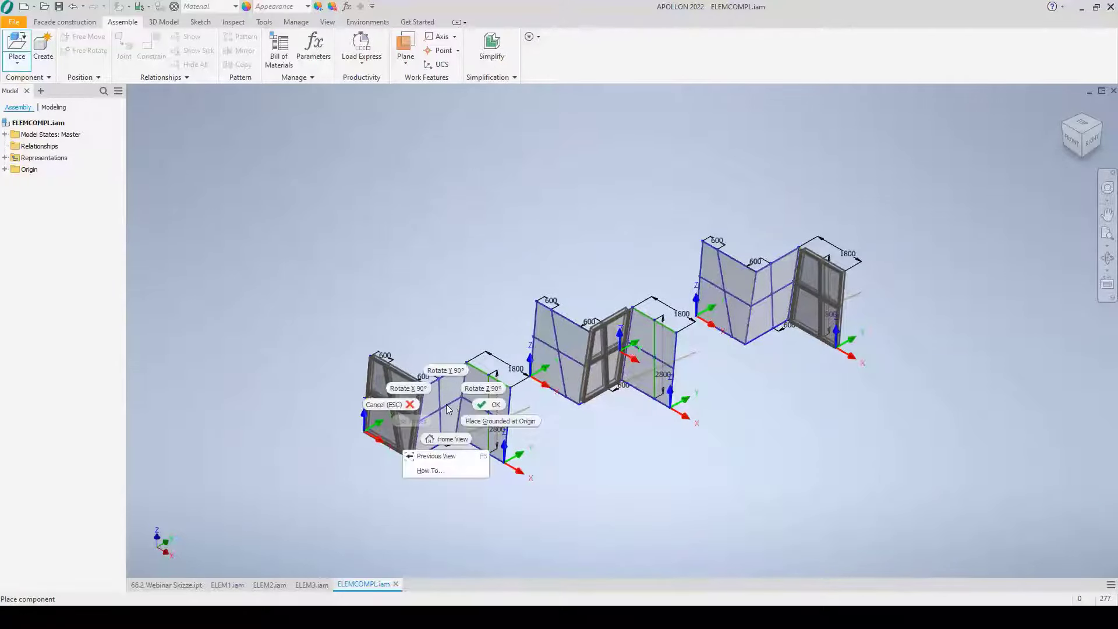
{"action": "left_click", "coordinate": [481, 417]}
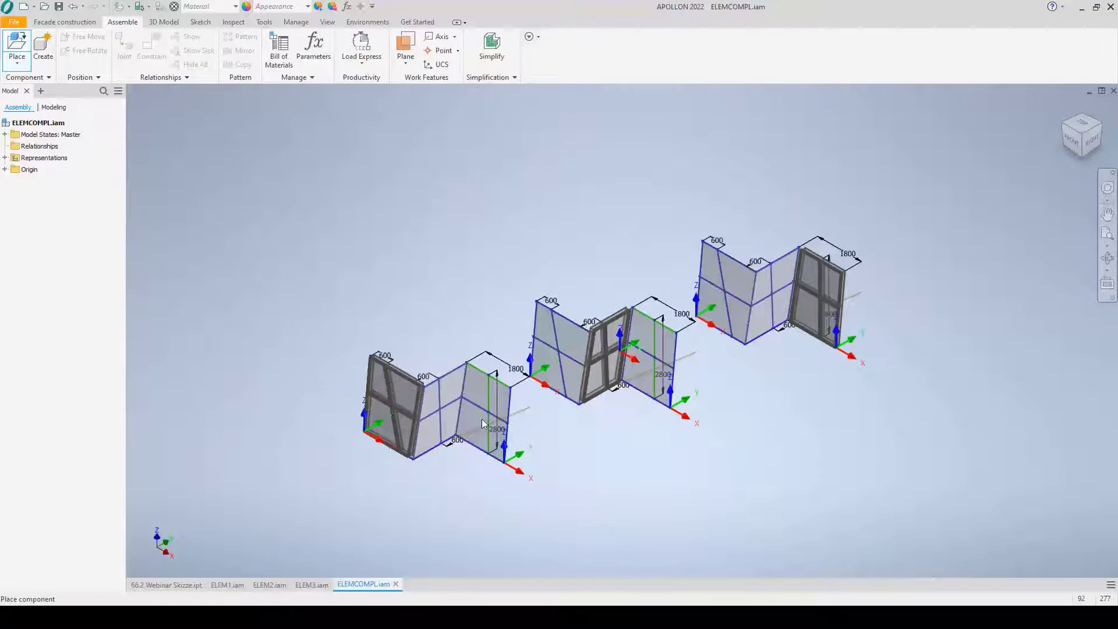
{"action": "scroll", "coordinate": [483, 419], "scroll_direction": "down", "scroll_amount": 4}
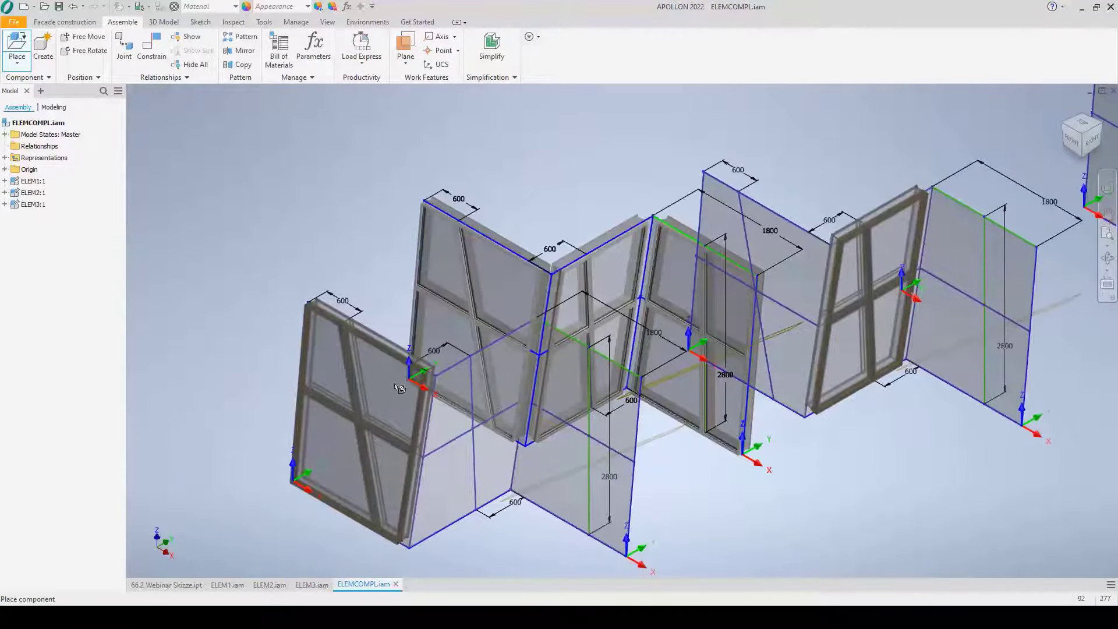
{"action": "right_click", "coordinate": [501, 417]}
{"action": "left_click", "coordinate": [530, 418]}
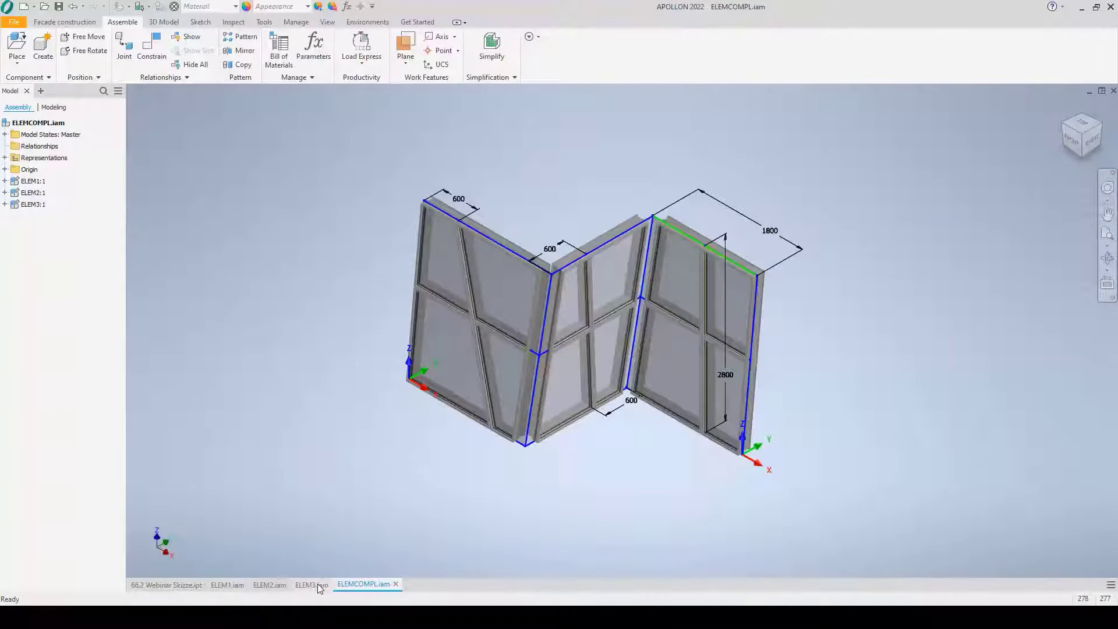
In the 66.2 Webinar Skizze sketch, change the 1800 width to 2000 and the 2800 height to 2900.
{"action": "left_click", "coordinate": [174, 585]}
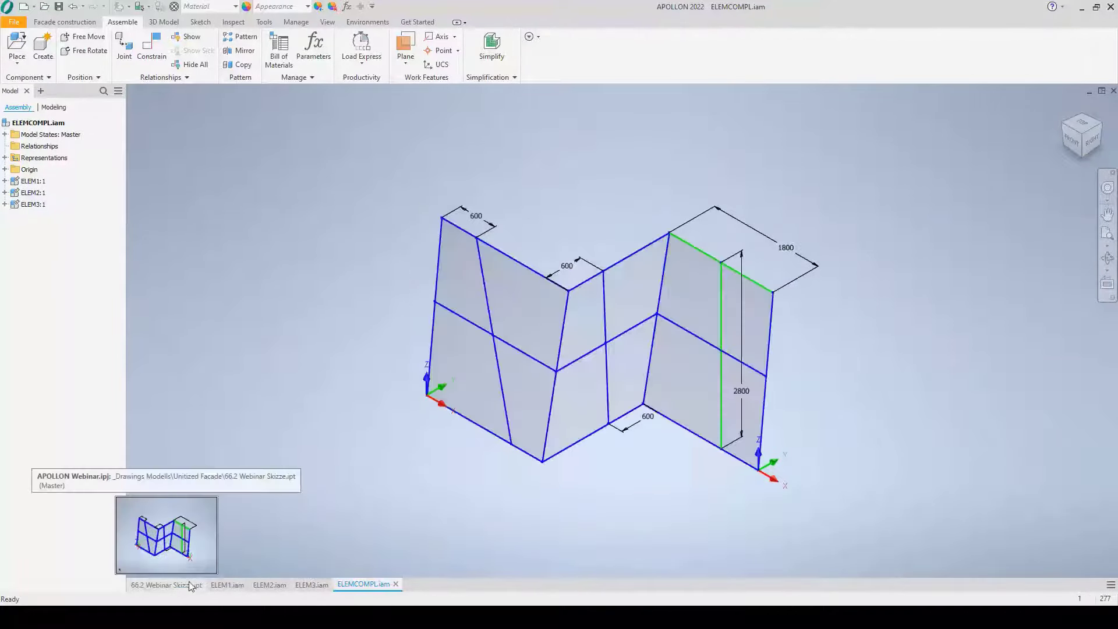
{"action": "double_click", "coordinate": [784, 249]}
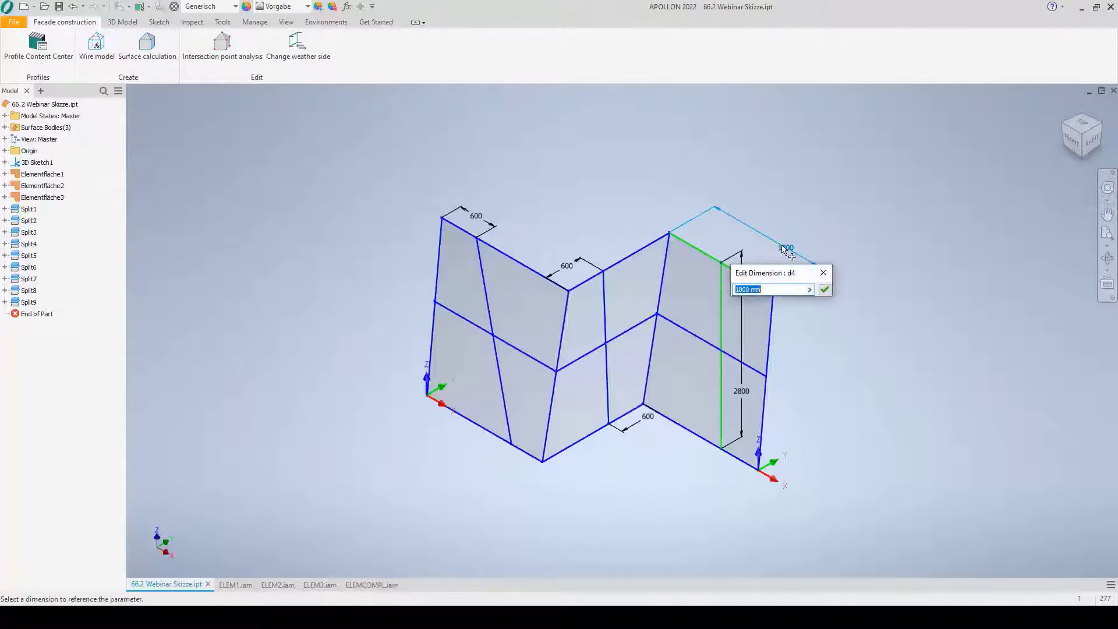
{"action": "type", "text": "2000"}
{"action": "left_click", "coordinate": [825, 289]}
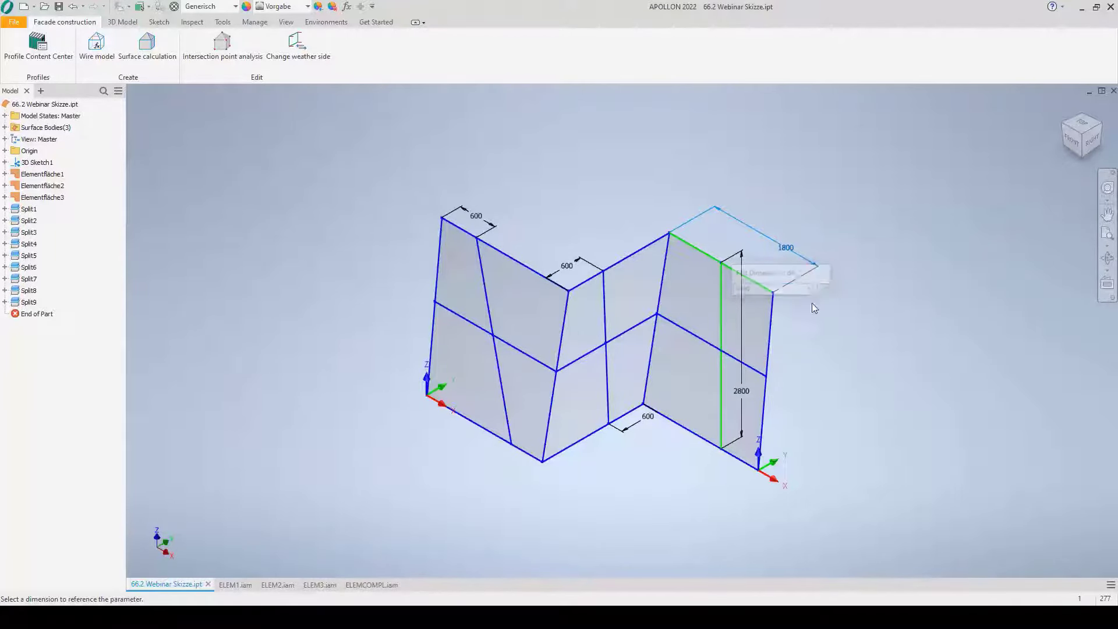
{"action": "left_click_drag", "start_coordinate": [735, 388], "coordinate": [739, 387]}
{"action": "double_click", "coordinate": [736, 388]}
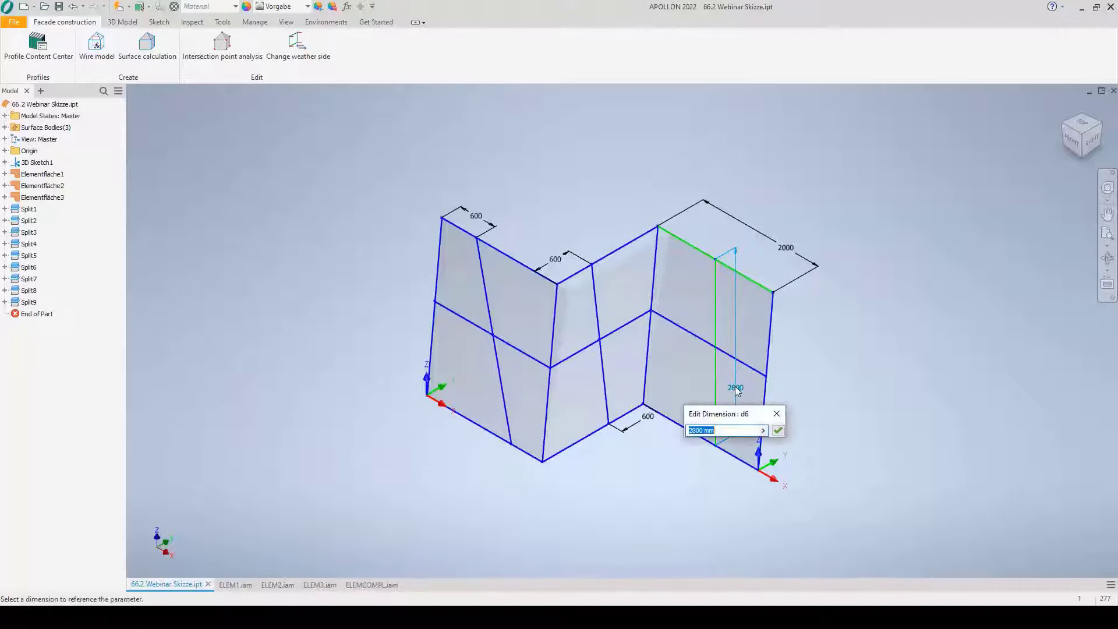
{"action": "type", "text": "2900"}
{"action": "key", "text": "Return"}
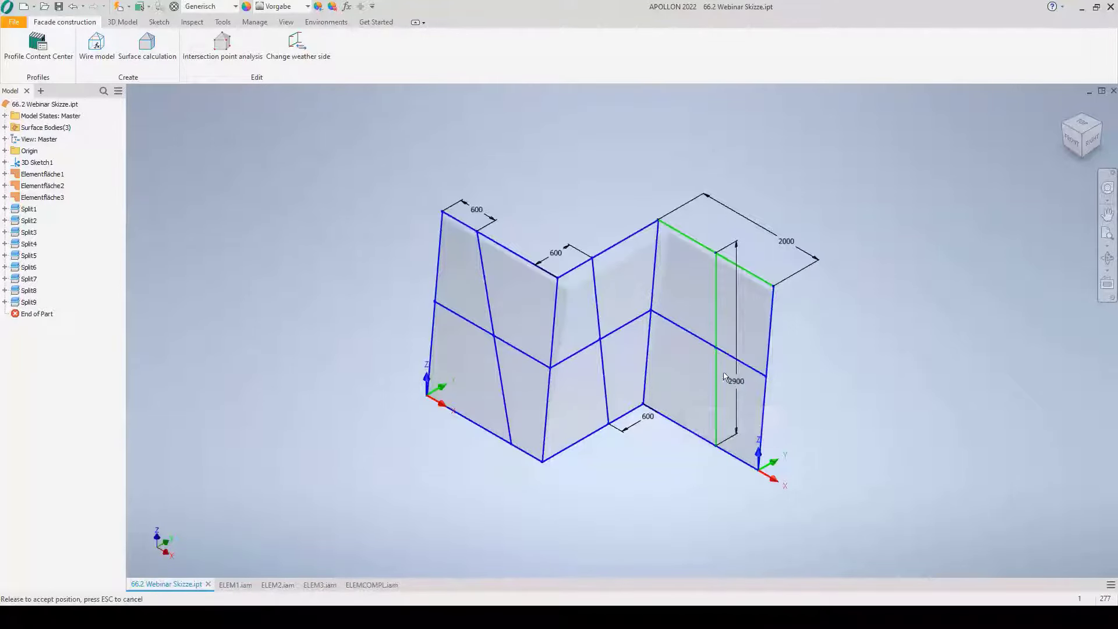
View the sketch from the right, then return to ELEMCOMPL.iam.
{"action": "scroll", "coordinate": [571, 286], "scroll_direction": "up", "scroll_amount": 6}
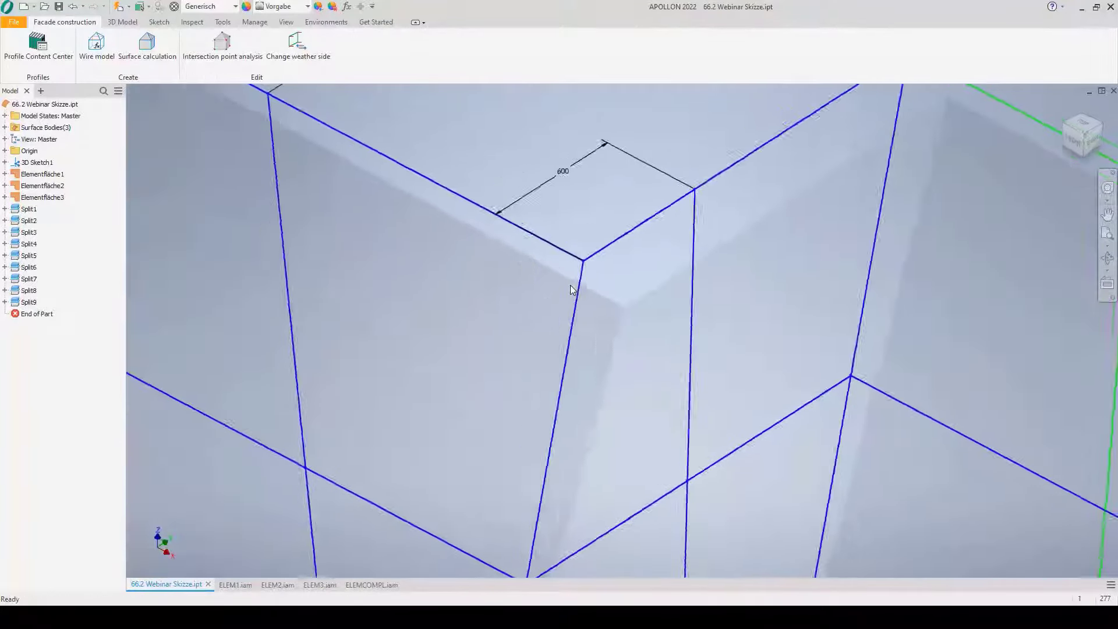
{"action": "key", "text": "F5"}
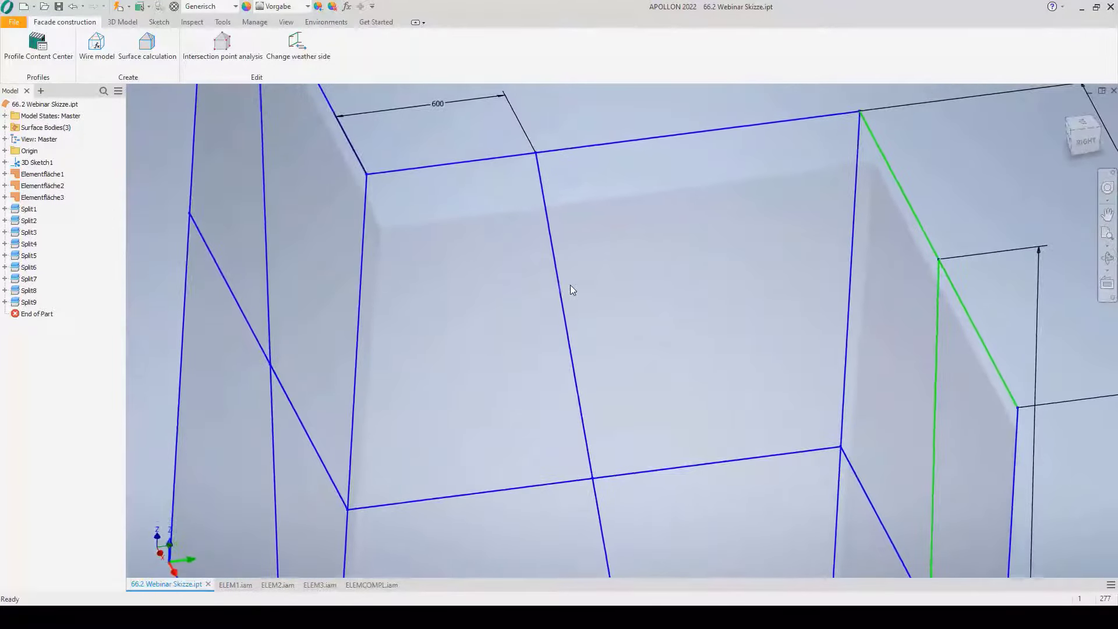
{"action": "left_click", "coordinate": [367, 585]}
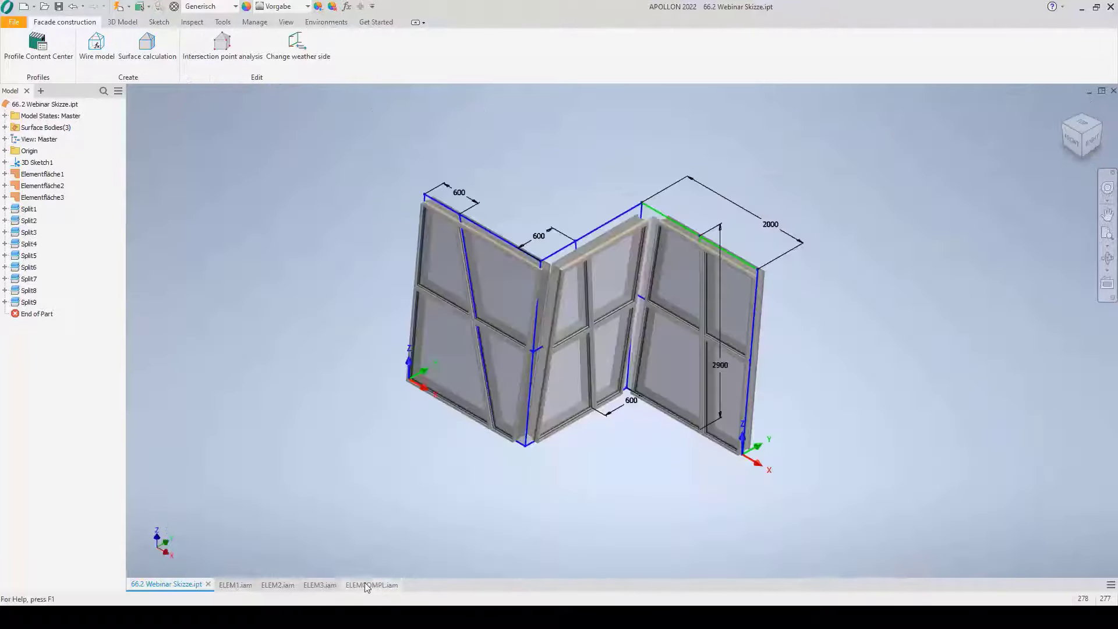
Look over the ELEM1 element assembly after the sketch change.
{"action": "left_click", "coordinate": [225, 584]}
{"action": "scroll", "coordinate": [553, 257], "scroll_direction": "up", "scroll_amount": 5}
{"action": "scroll", "coordinate": [553, 258], "scroll_direction": "down", "scroll_amount": 5}
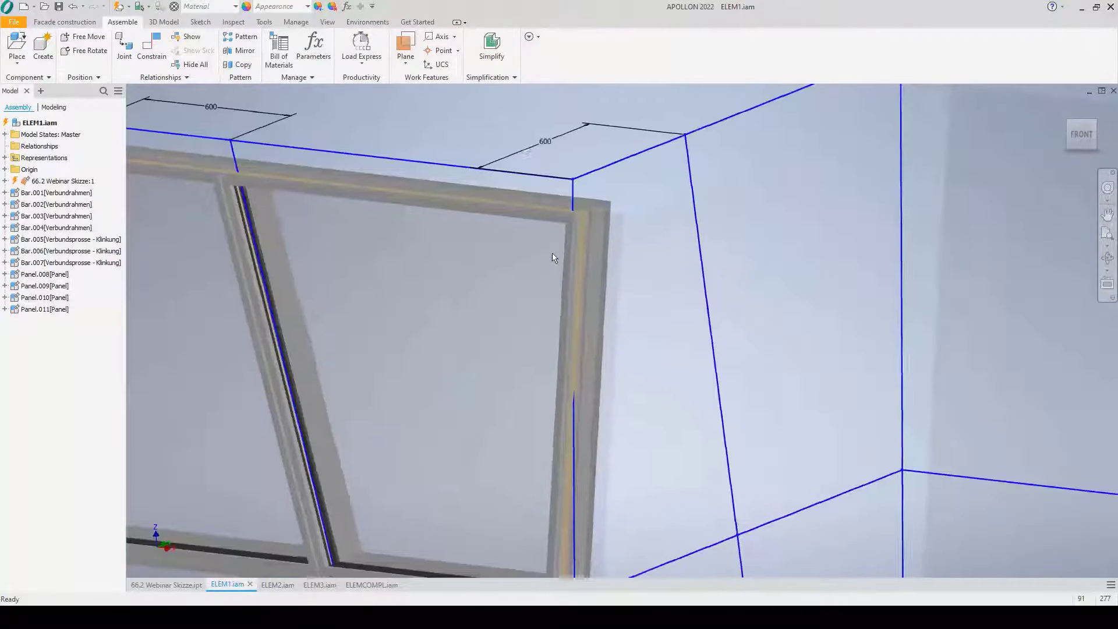
{"action": "scroll", "coordinate": [553, 258], "scroll_direction": "down", "scroll_amount": 2}
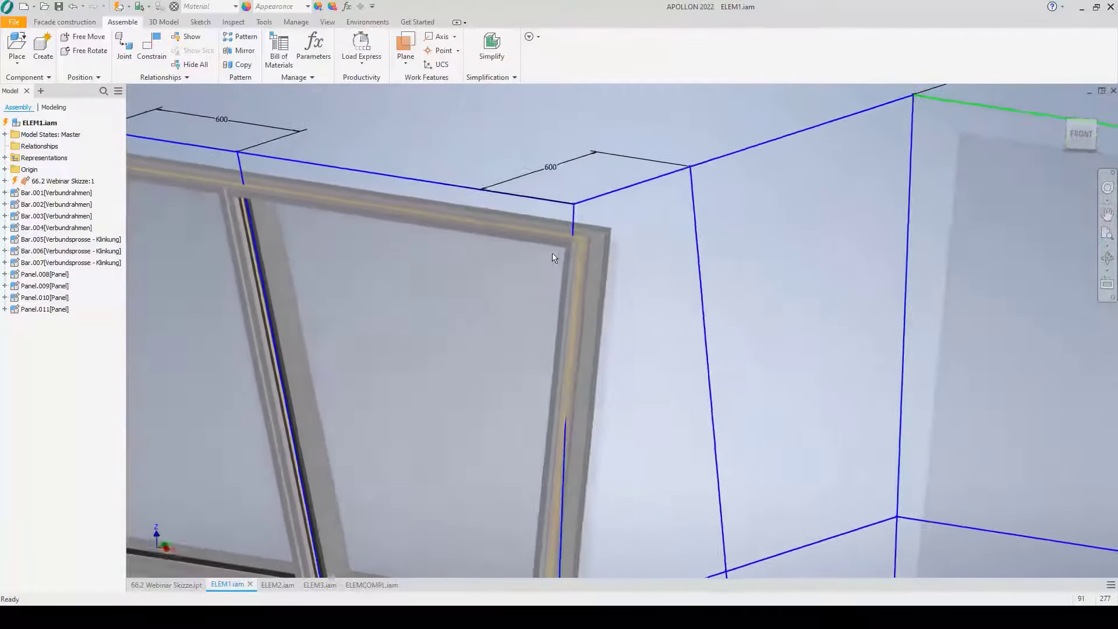
{"action": "scroll", "coordinate": [553, 258], "scroll_direction": "up", "scroll_amount": 6}
{"action": "scroll", "coordinate": [553, 258], "scroll_direction": "down", "scroll_amount": 4}
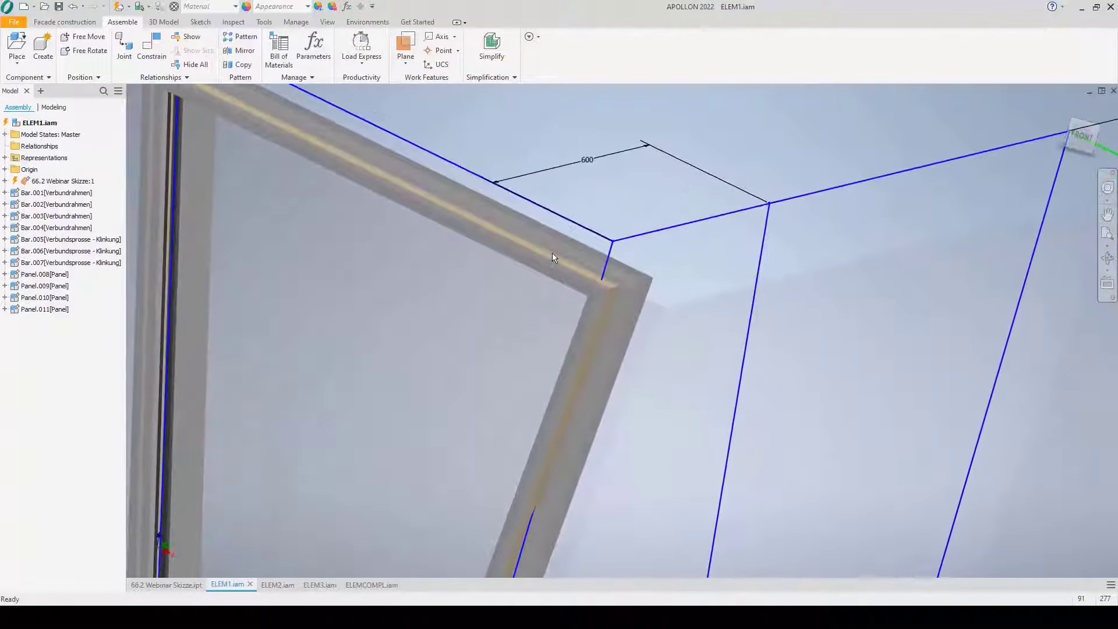
{"action": "scroll", "coordinate": [562, 213], "scroll_direction": "down", "scroll_amount": 3}
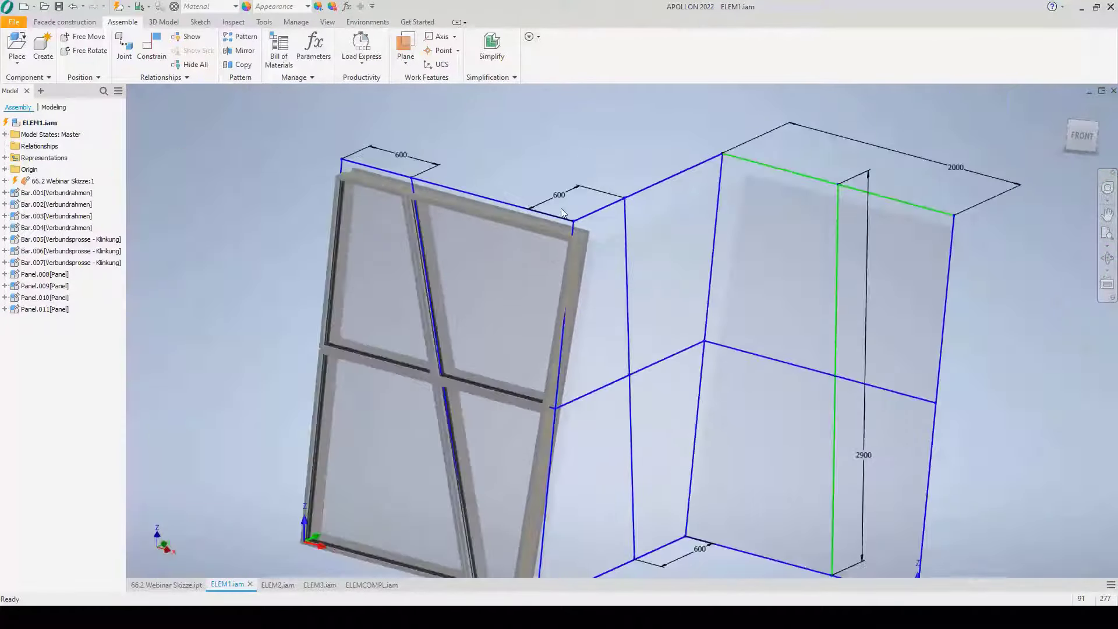
{"action": "left_click", "coordinate": [65, 22]}
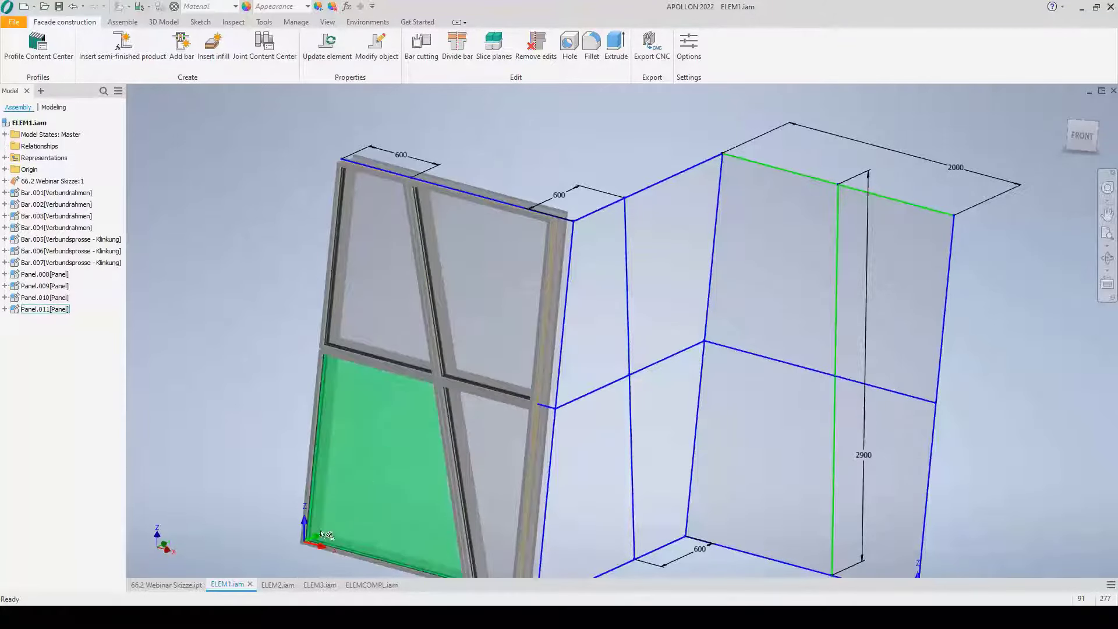
Run Update element on ELEM2 so its window fits the resized sketch.
{"action": "left_click", "coordinate": [279, 587]}
{"action": "scroll", "coordinate": [630, 342], "scroll_direction": "up", "scroll_amount": 5}
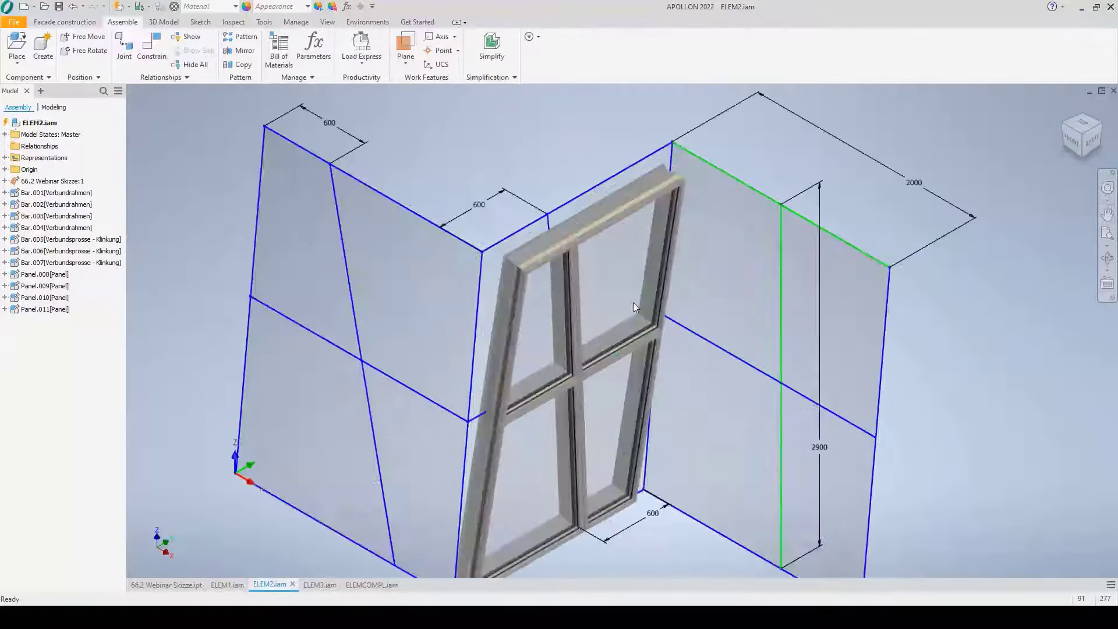
{"action": "scroll", "coordinate": [568, 270], "scroll_direction": "down", "scroll_amount": 2}
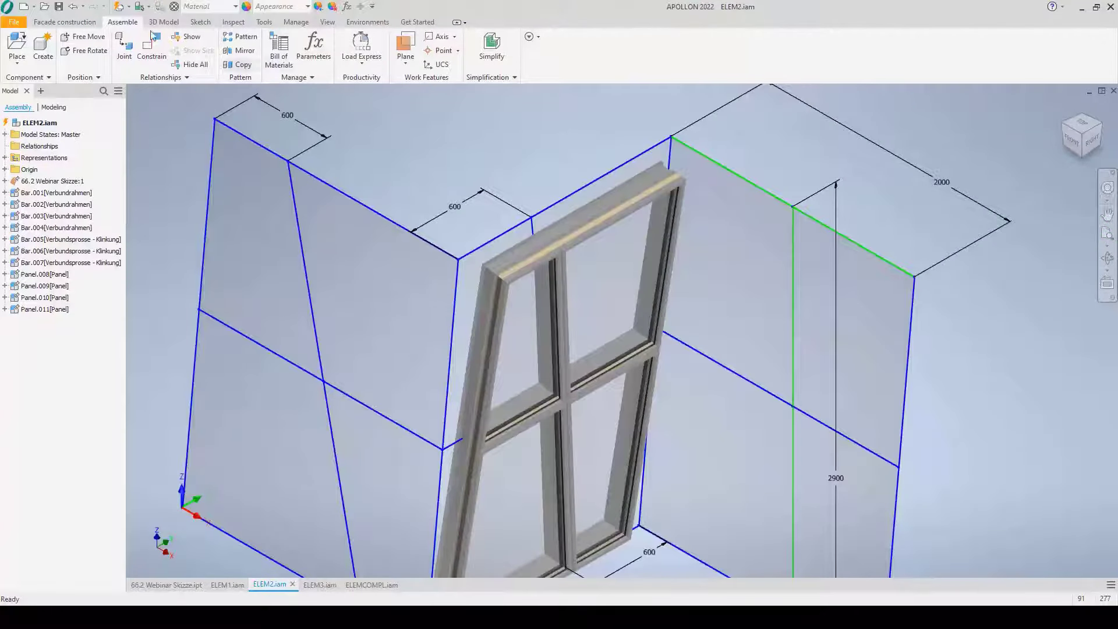
{"action": "left_click", "coordinate": [87, 22]}
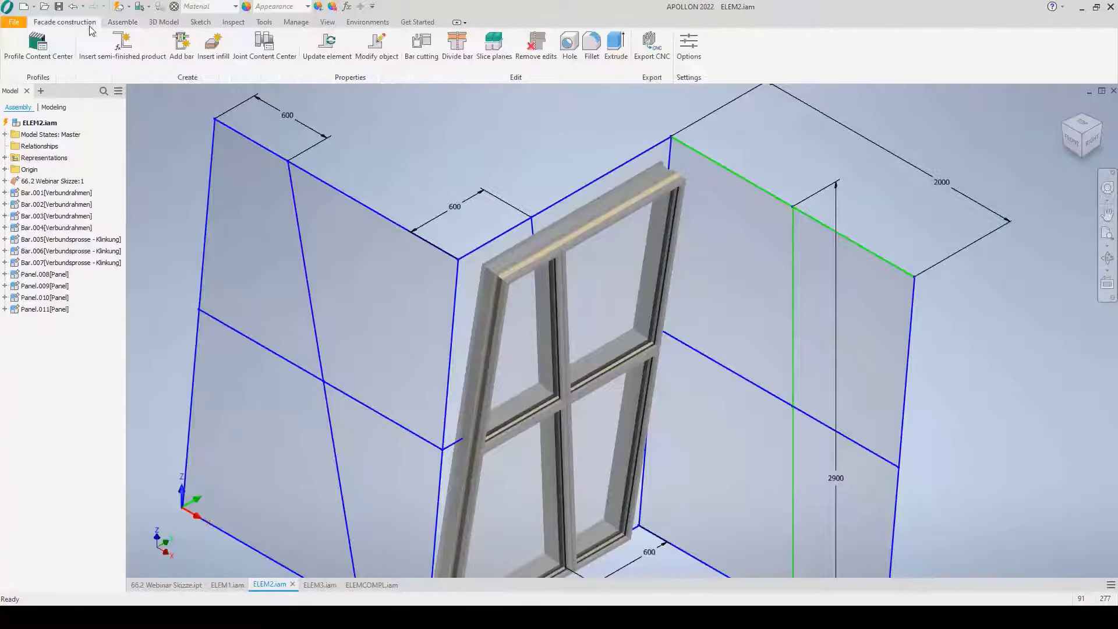
{"action": "left_click", "coordinate": [332, 57]}
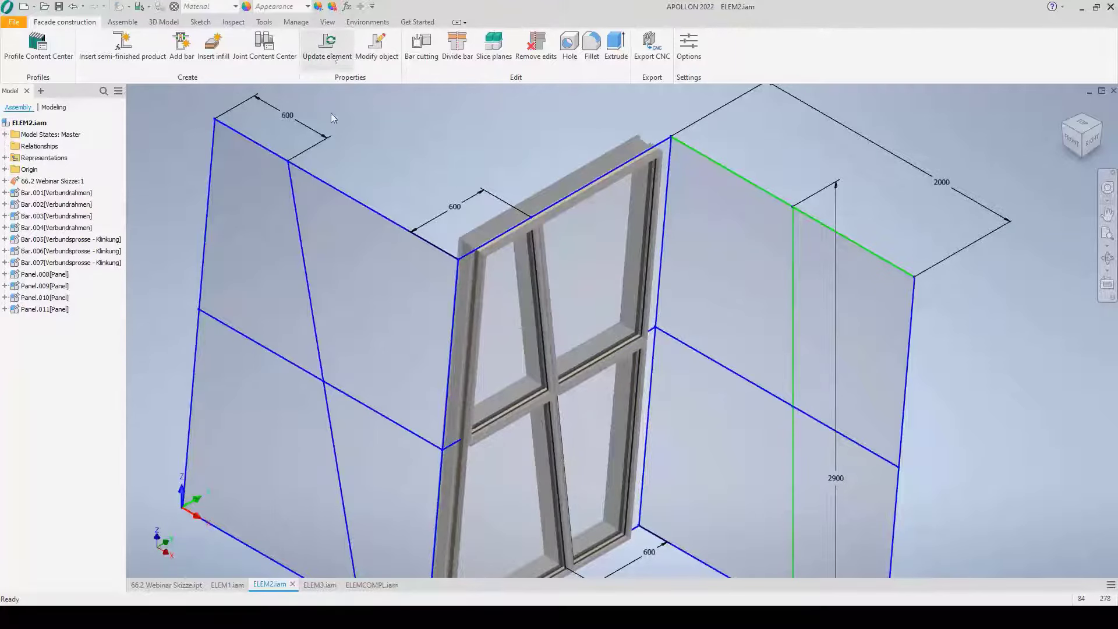
{"action": "left_click", "coordinate": [309, 585]}
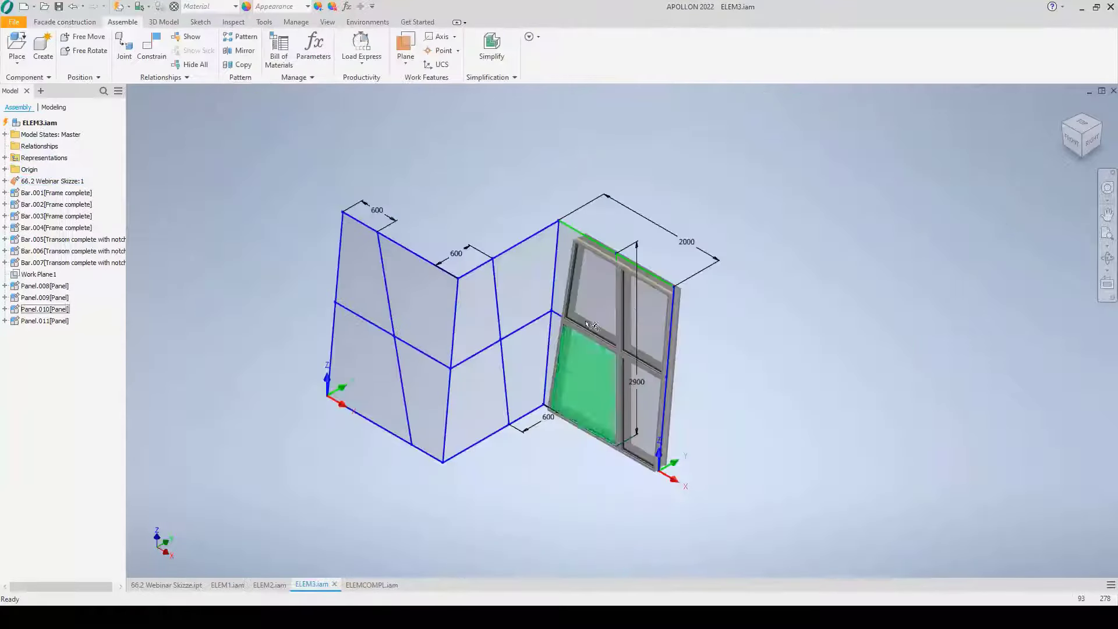
Run Facade construction > Update element on ELEM3 until the frame fits, then return to ELEMCOMPL.iam.
{"action": "scroll", "coordinate": [583, 291], "scroll_direction": "down", "scroll_amount": 5}
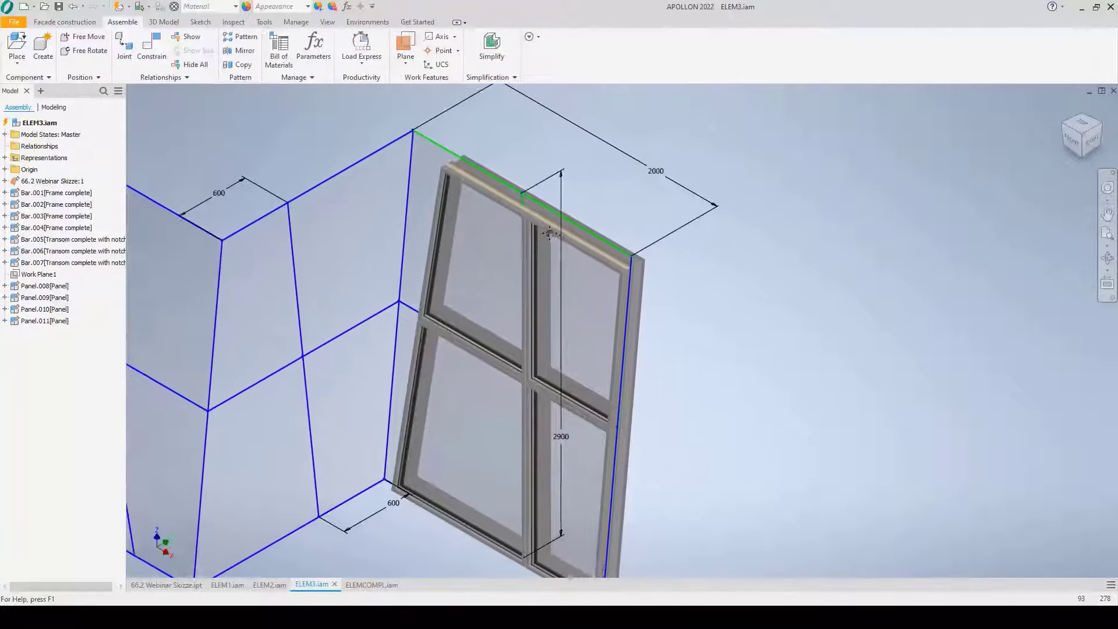
{"action": "middle_click_drag", "start_coordinate": [549, 233], "coordinate": [535, 226]}
{"action": "left_click", "coordinate": [64, 21]}
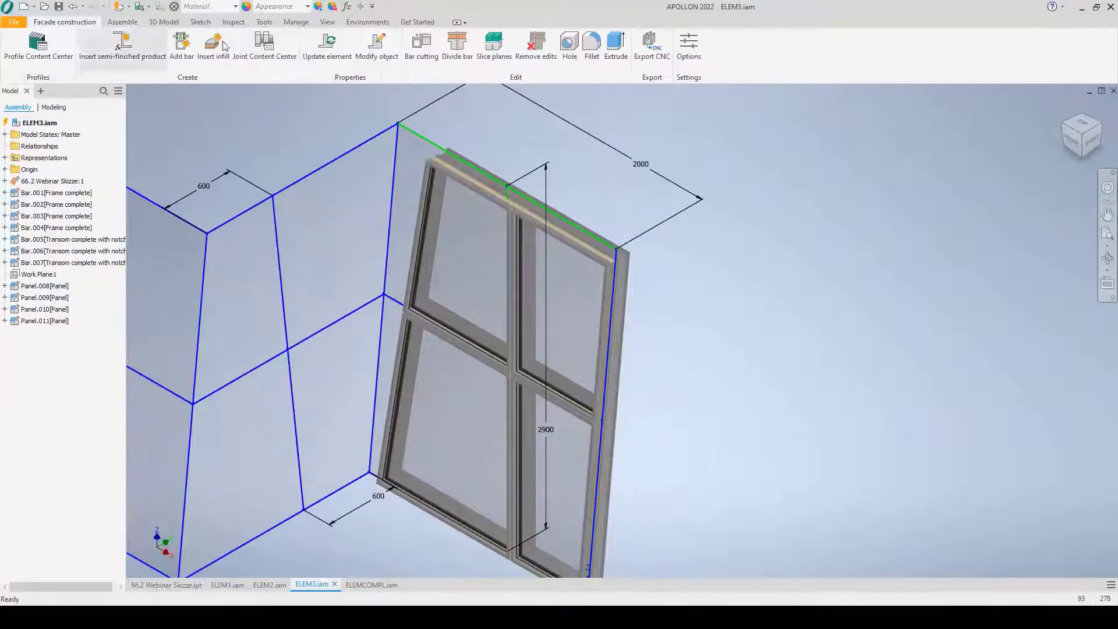
{"action": "left_click", "coordinate": [336, 66]}
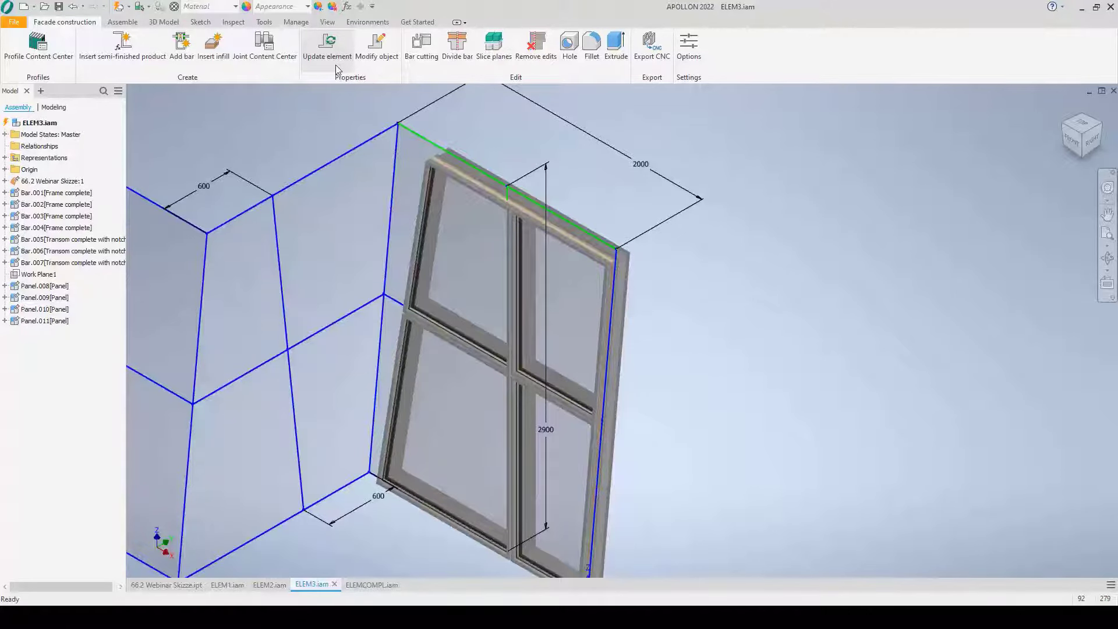
{"action": "left_click", "coordinate": [335, 64]}
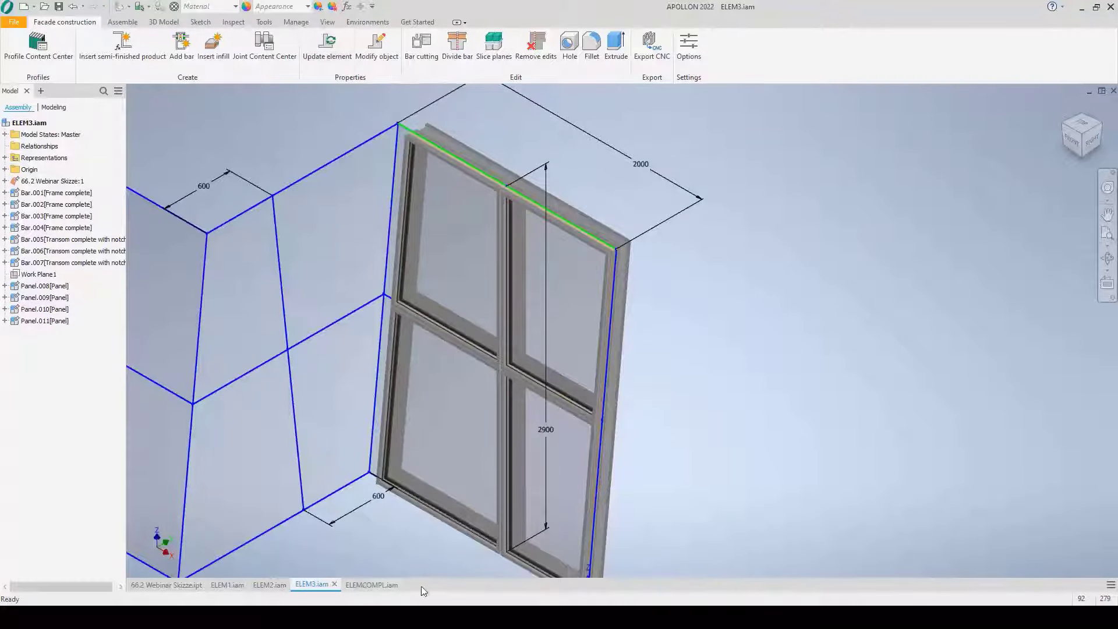
{"action": "left_click", "coordinate": [363, 585]}
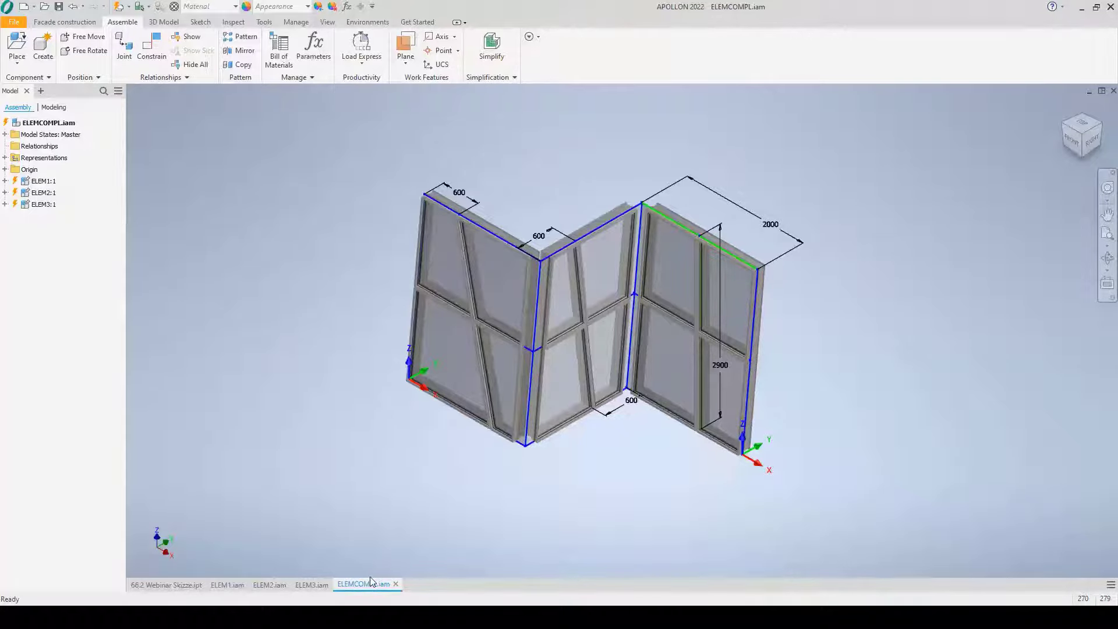
Adjust the ELEMCOMPL facade view and bring up the Facade construction tools.
{"action": "scroll", "coordinate": [482, 408], "scroll_direction": "up", "scroll_amount": 4}
{"action": "middle_click_drag", "start_coordinate": [490, 414], "coordinate": [523, 442]}
{"action": "scroll", "coordinate": [466, 403], "scroll_direction": "down", "scroll_amount": 4}
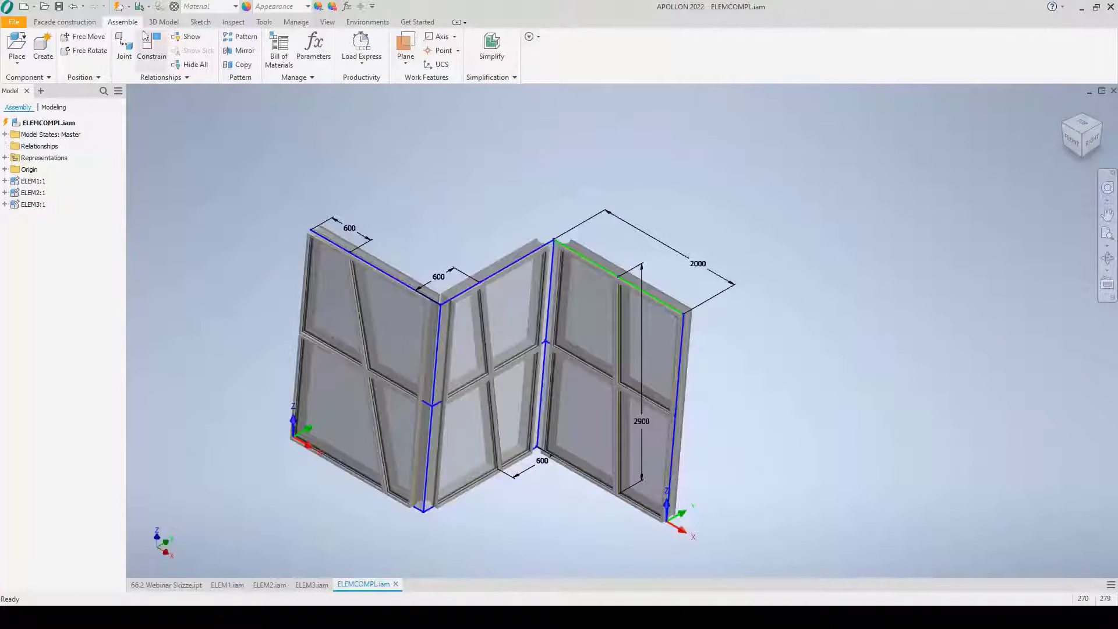
{"action": "left_click", "coordinate": [92, 23]}
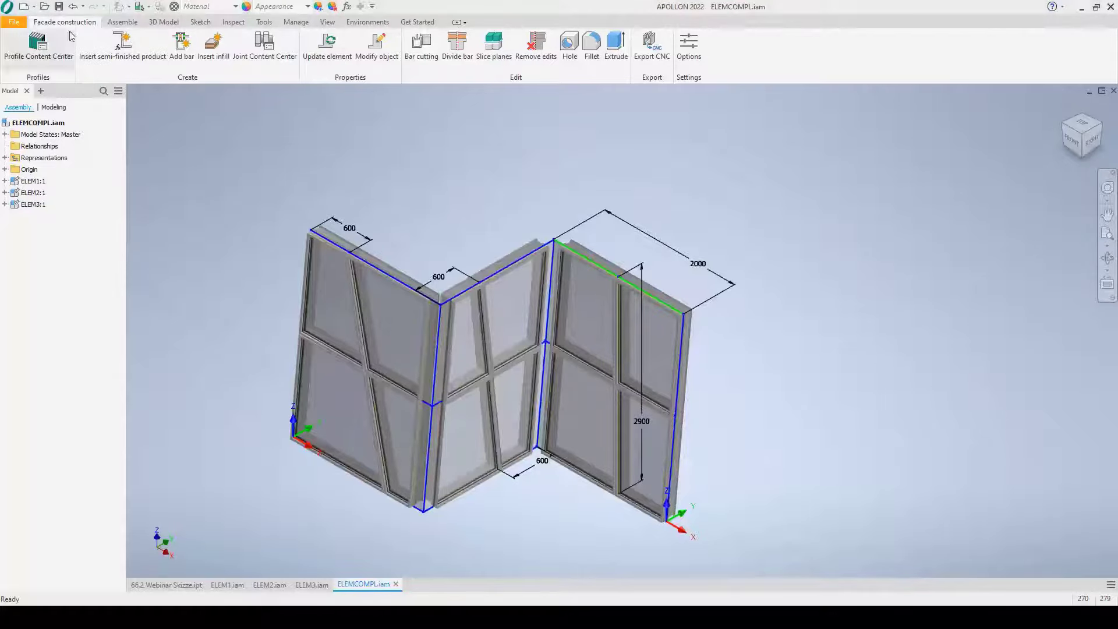
Create a new NORM.iam assembly and save it as FACADE1.iam.
{"action": "left_click", "coordinate": [25, 7]}
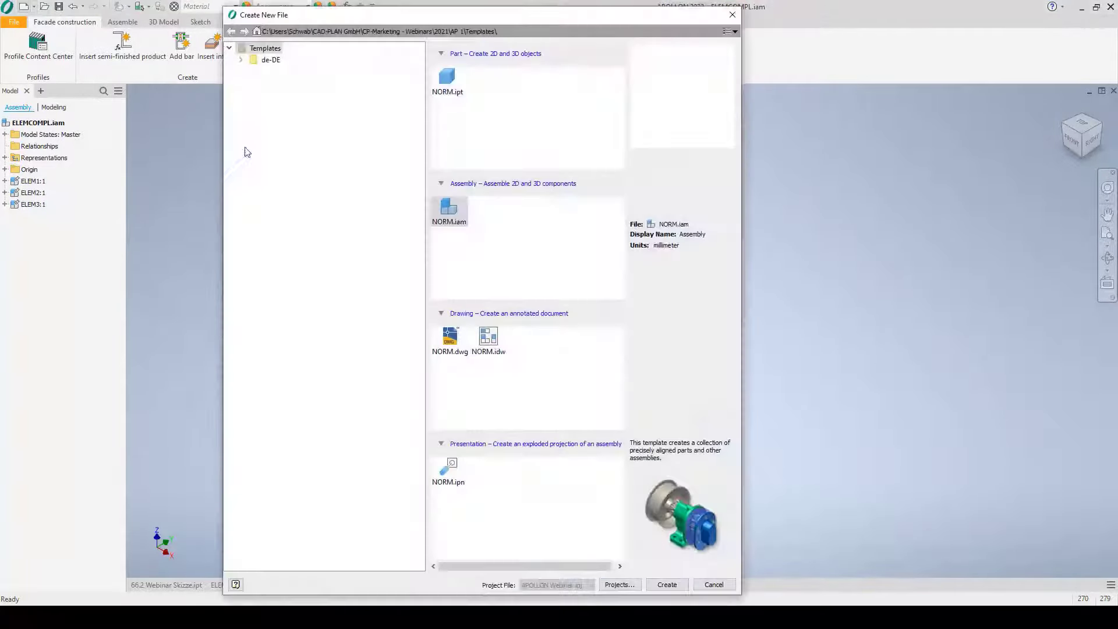
{"action": "left_click", "coordinate": [667, 584]}
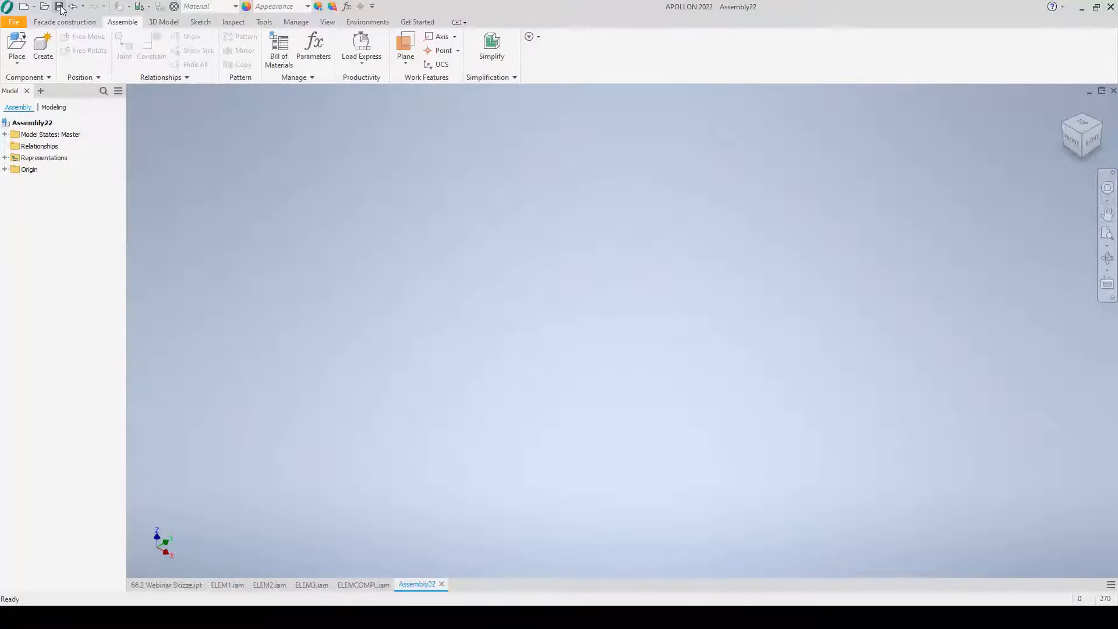
{"action": "key", "text": "ctrl+s"}
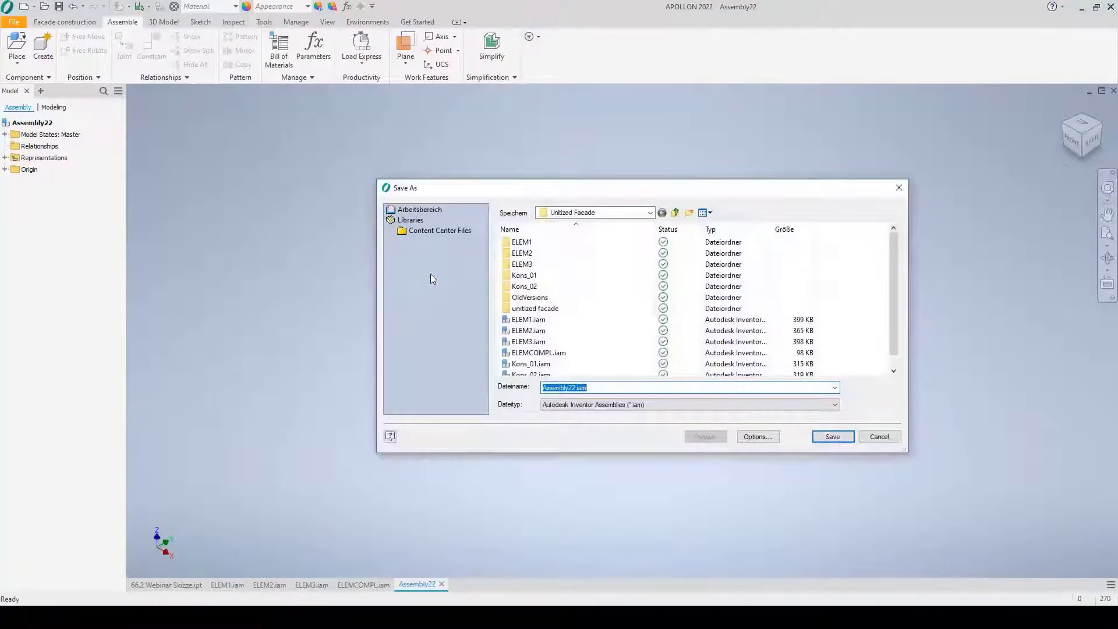
{"action": "type", "text": "FACADE"}
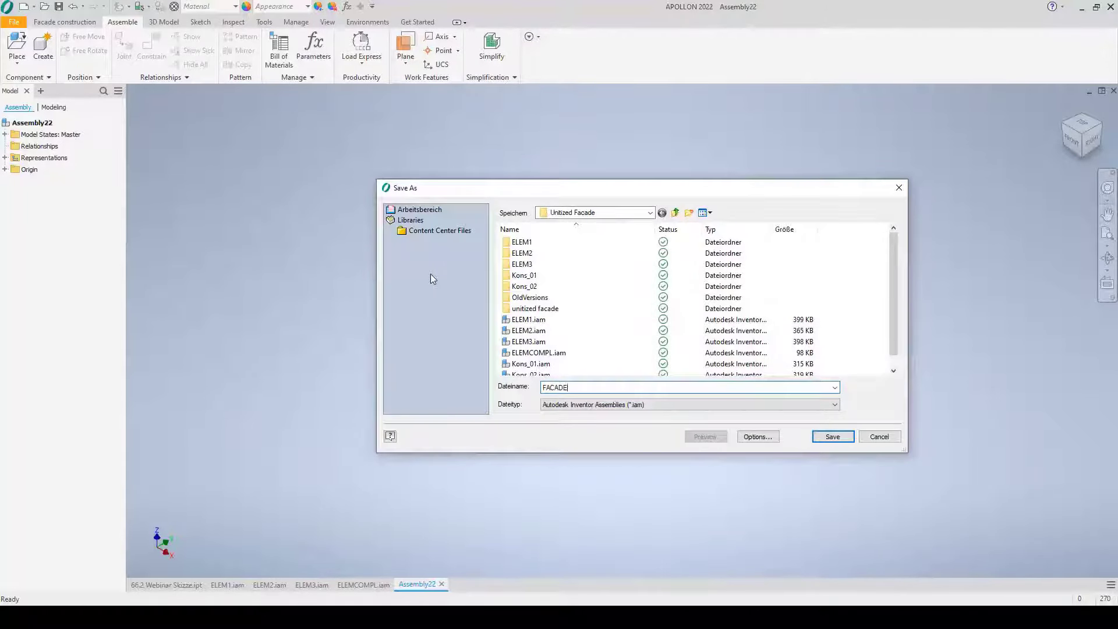
{"action": "type", "text": "1"}
{"action": "left_click", "coordinate": [832, 437]}
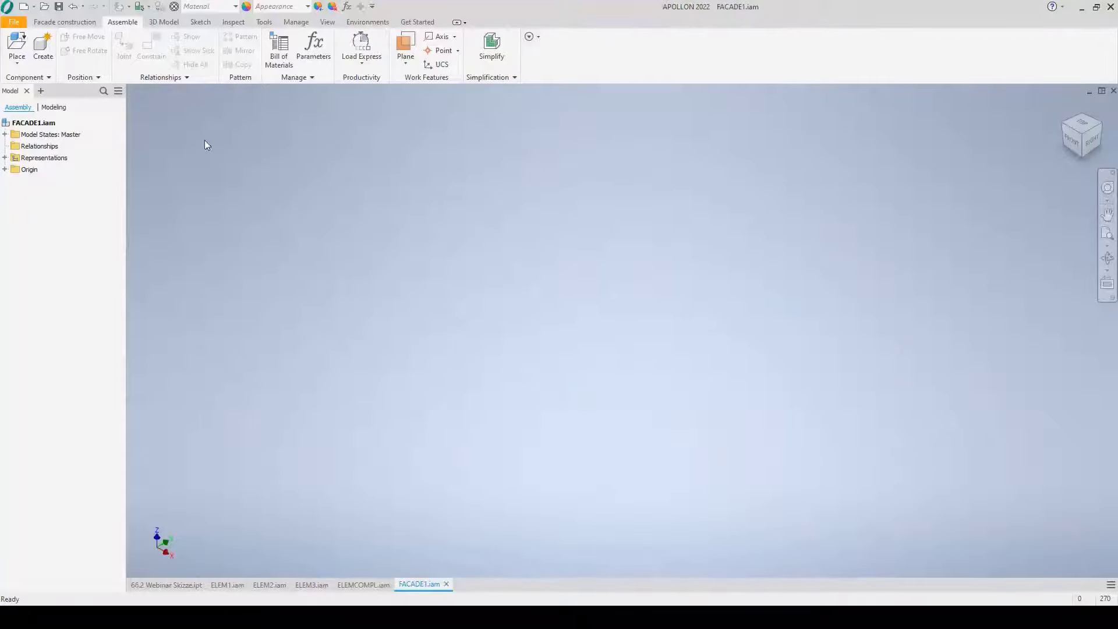
Place two ELEMCOMPL.iam copies side by side in FACADE1, then start the constraint command.
{"action": "left_click", "coordinate": [17, 46]}
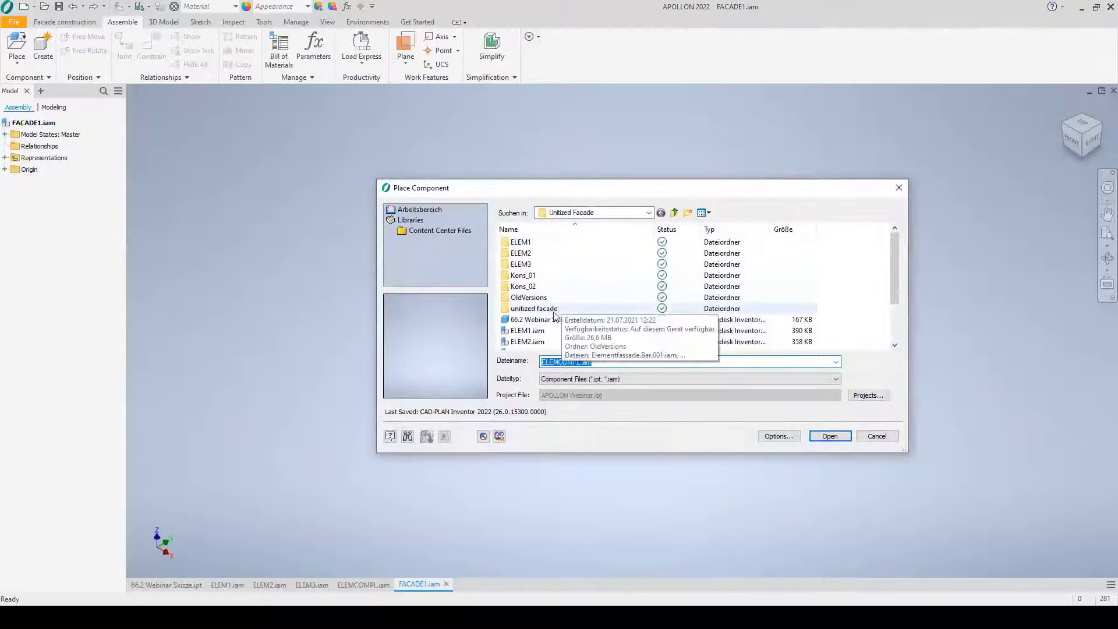
{"action": "scroll", "coordinate": [541, 329], "scroll_direction": "down", "scroll_amount": 1}
{"action": "left_click", "coordinate": [536, 332]}
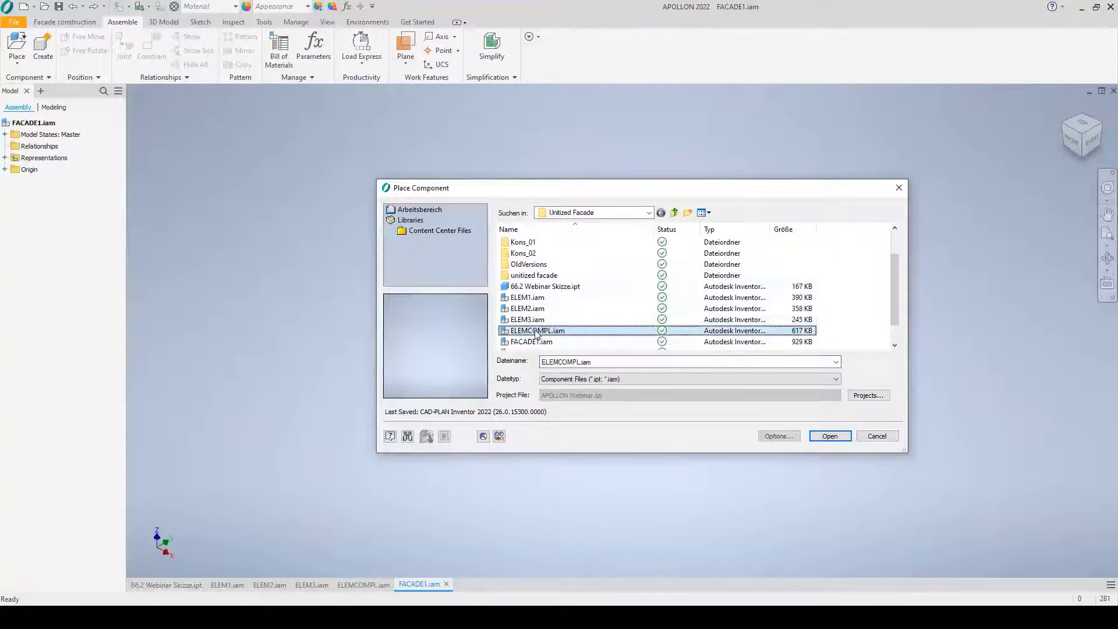
{"action": "left_click", "coordinate": [829, 437]}
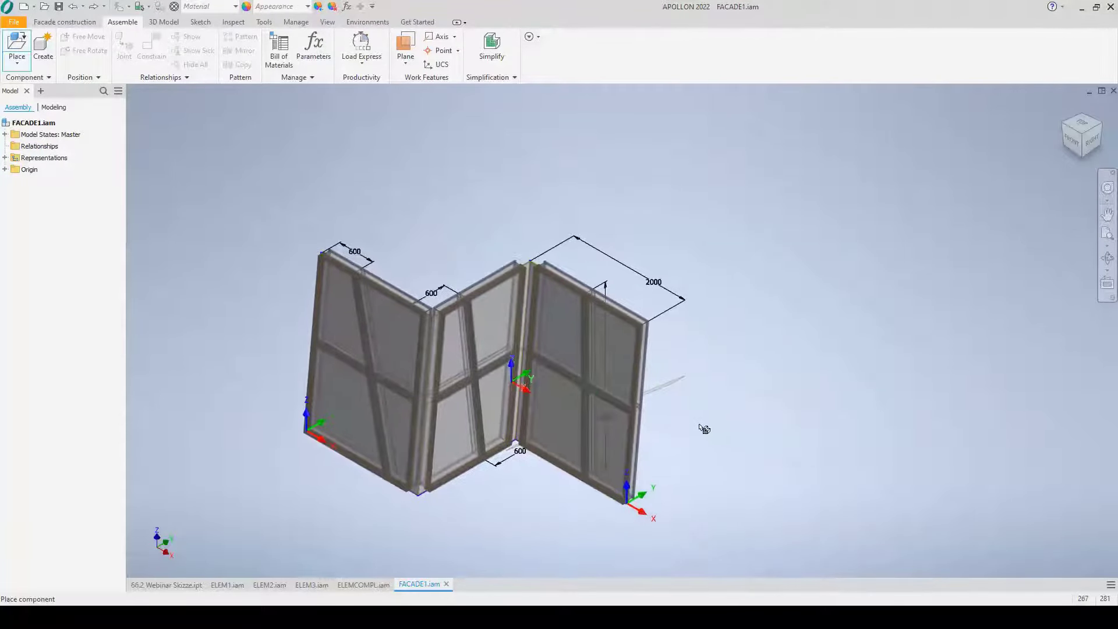
{"action": "left_click", "coordinate": [725, 432]}
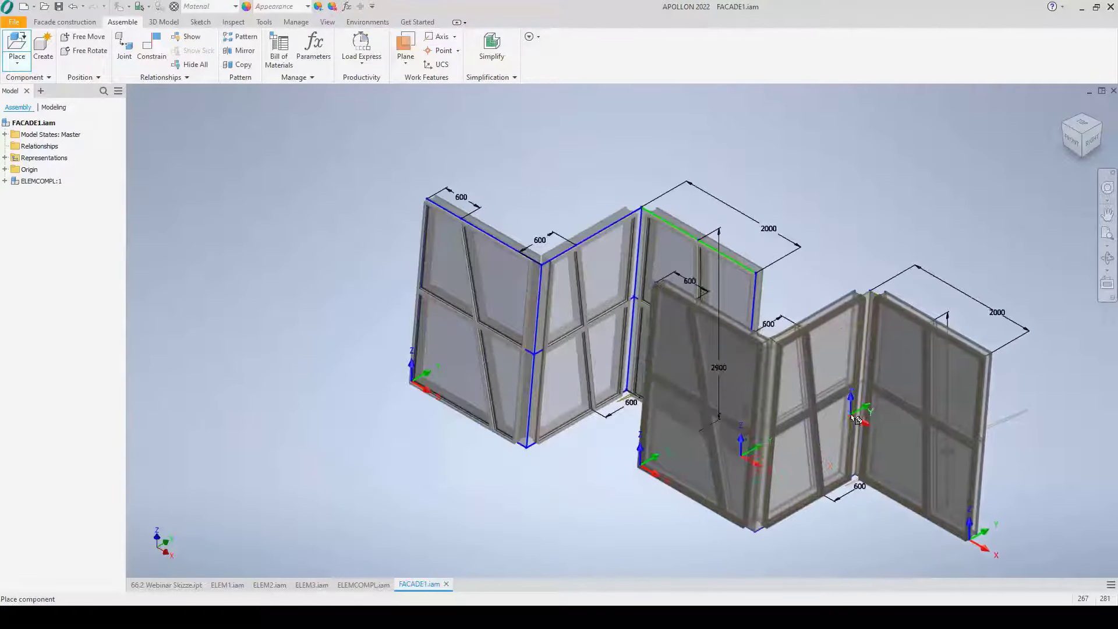
{"action": "middle_click_drag", "start_coordinate": [830, 429], "coordinate": [639, 365]}
{"action": "left_click", "coordinate": [836, 371]}
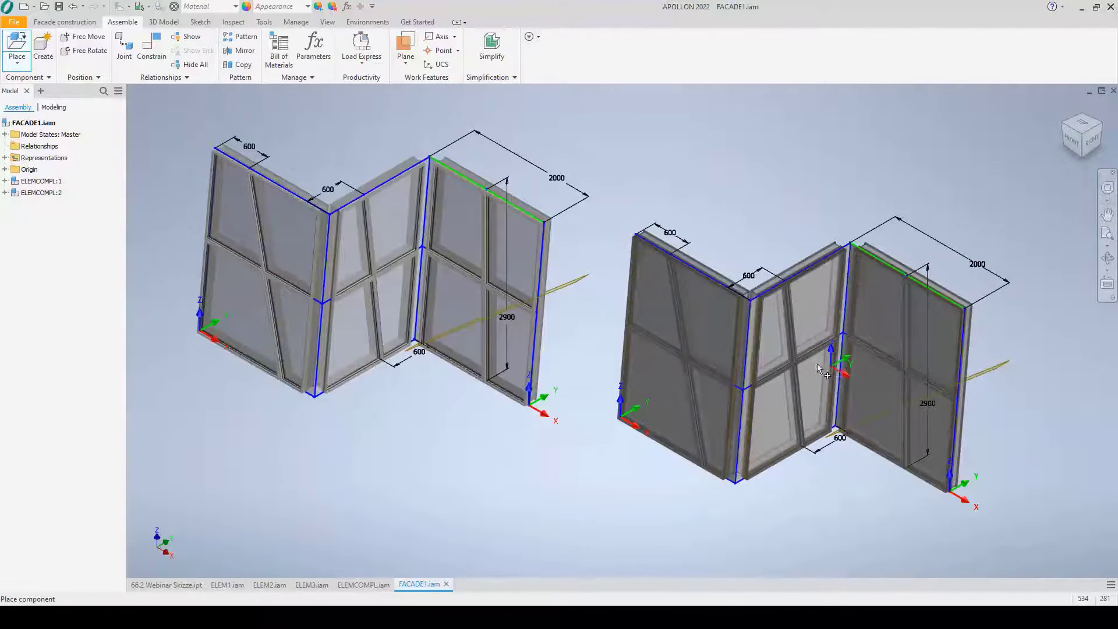
{"action": "right_click", "coordinate": [384, 232]}
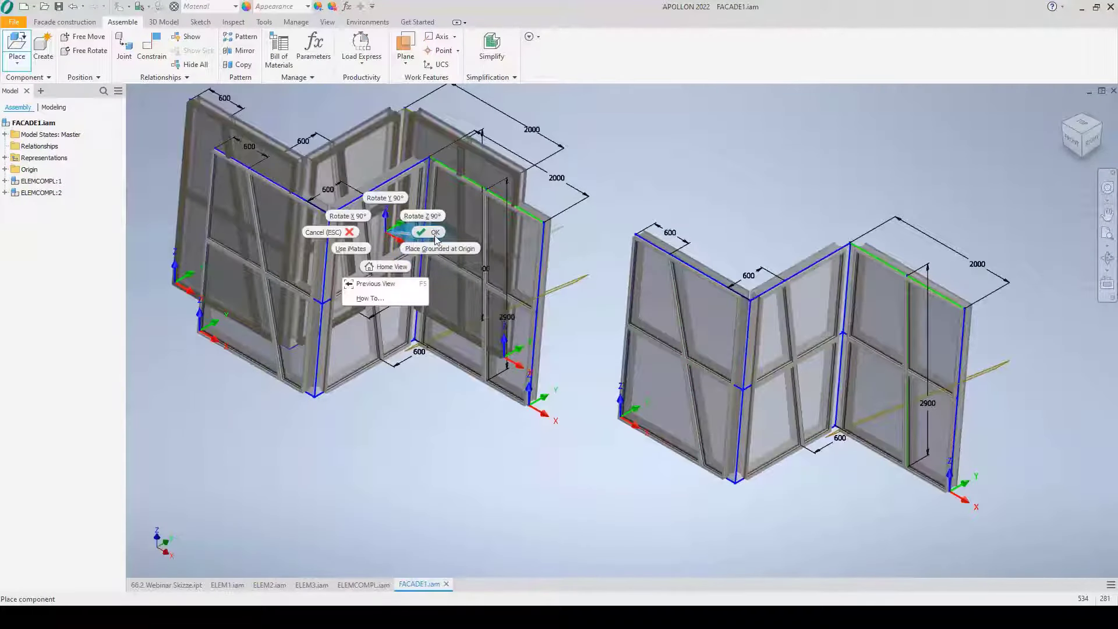
{"action": "left_click", "coordinate": [436, 233]}
{"action": "key", "text": "c"}
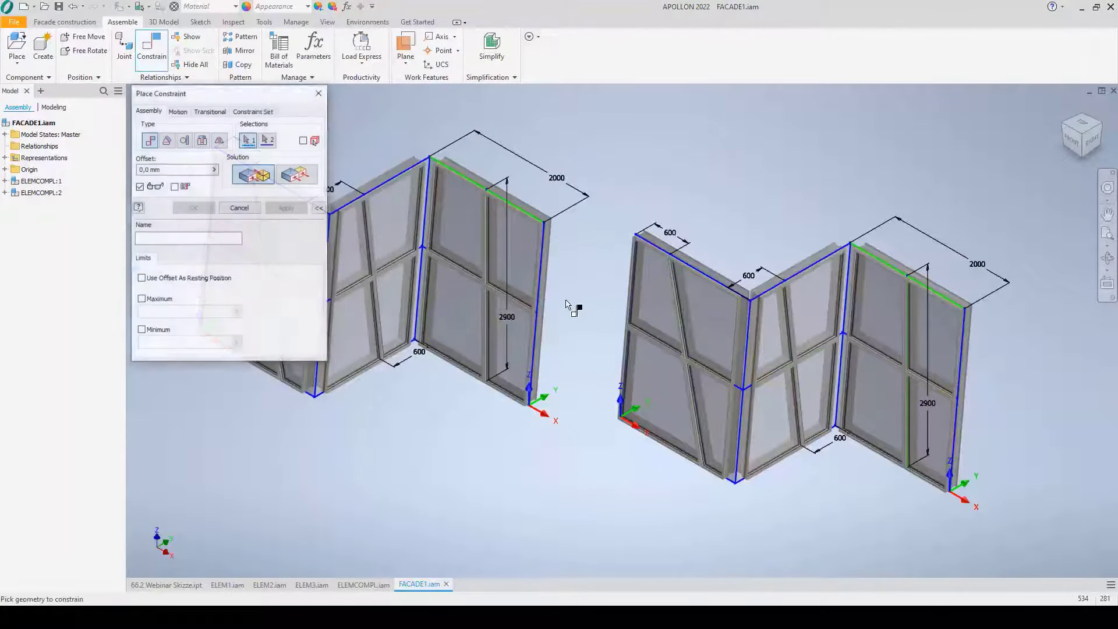
Constrain the right copy's UCS to the left copy's UCS so the facades join end to end.
{"action": "left_click", "coordinate": [253, 111]}
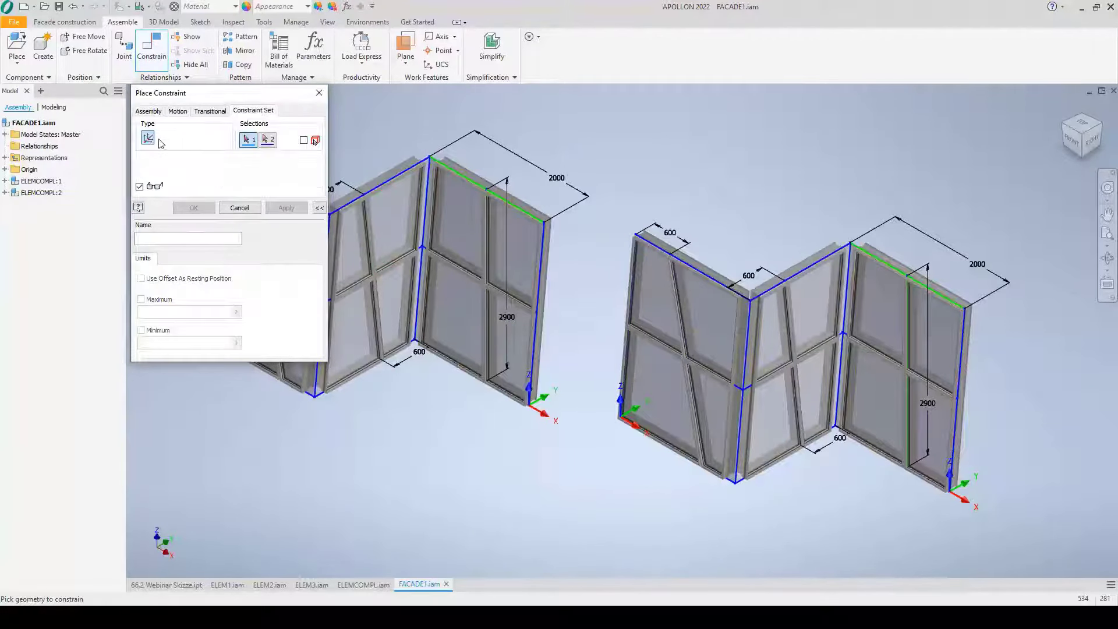
{"action": "left_click", "coordinate": [526, 409]}
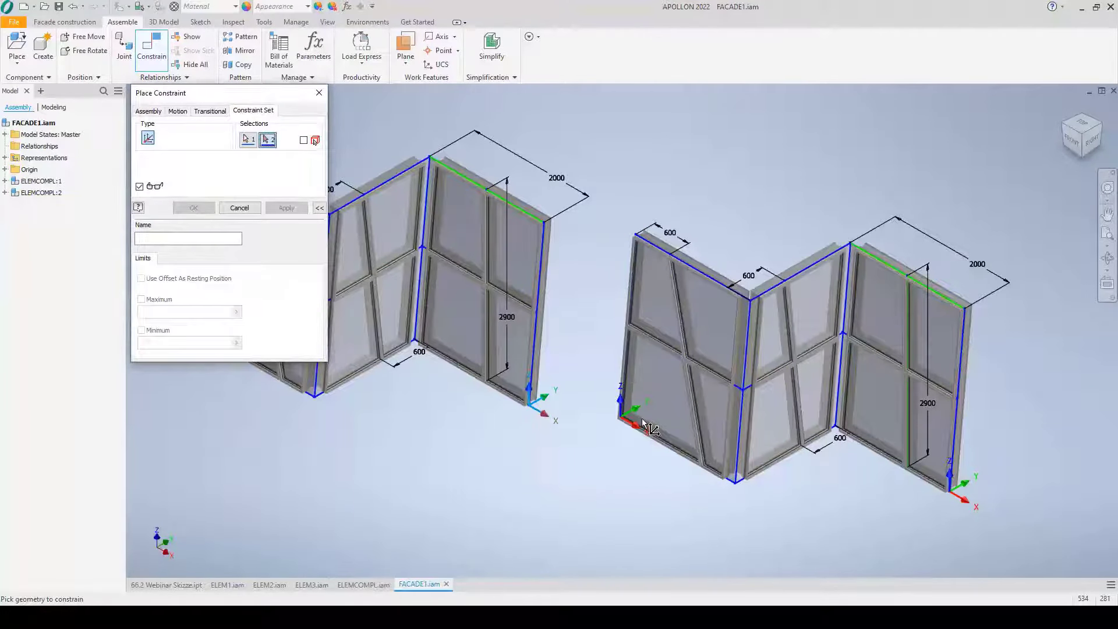
{"action": "scroll", "coordinate": [641, 417], "scroll_direction": "down", "scroll_amount": 3}
{"action": "middle_click_drag", "start_coordinate": [641, 418], "coordinate": [699, 527]}
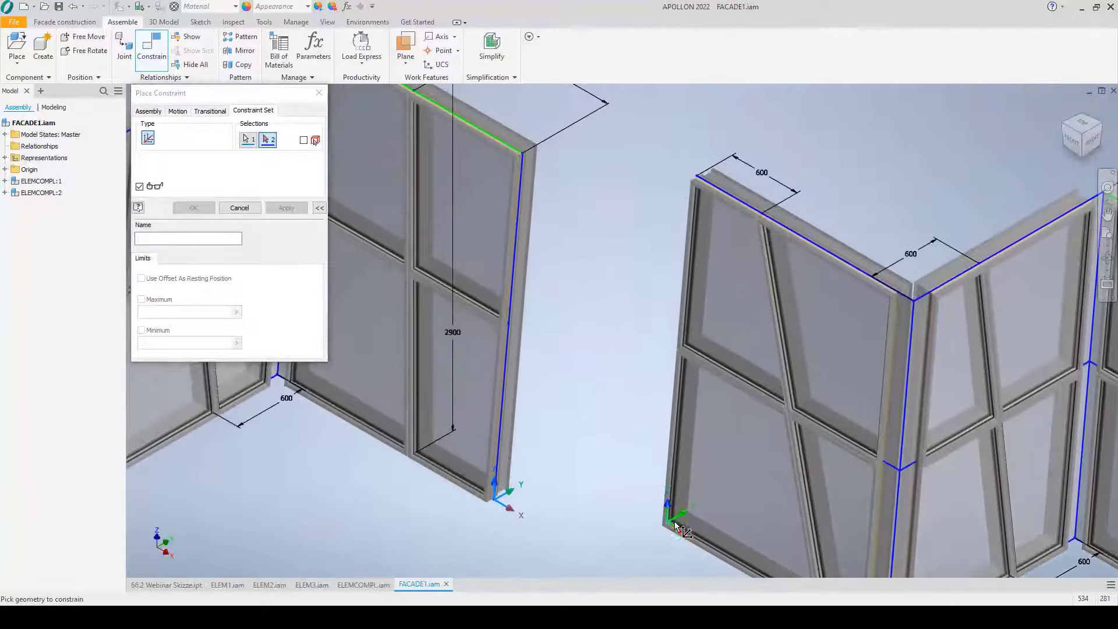
{"action": "left_click", "coordinate": [671, 523]}
{"action": "middle_click_drag", "start_coordinate": [706, 400], "coordinate": [663, 431]}
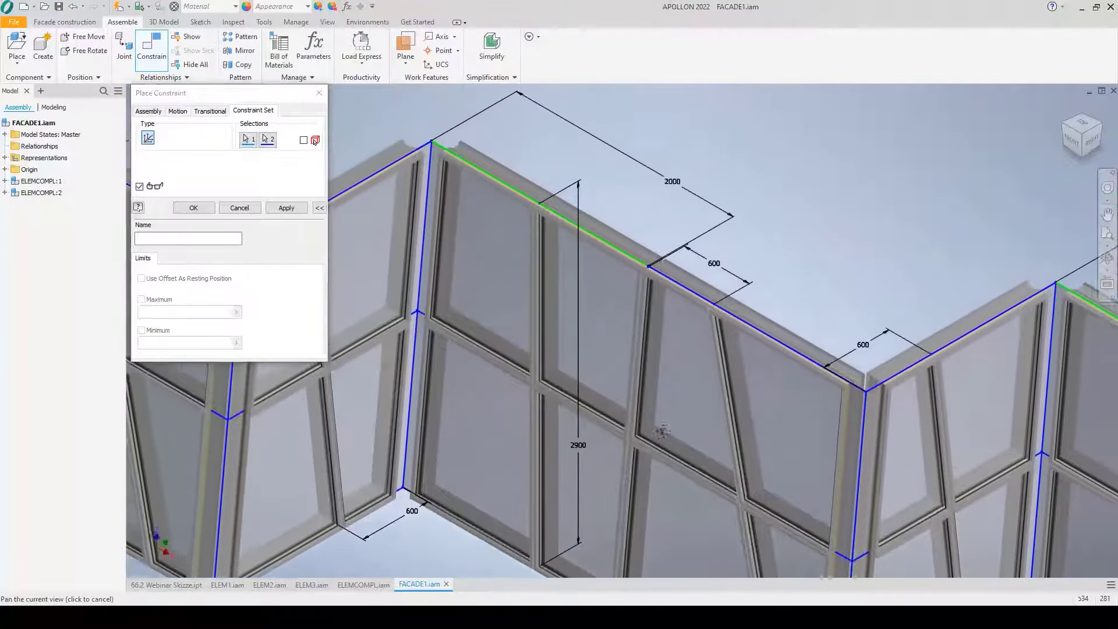
{"action": "scroll", "coordinate": [644, 273], "scroll_direction": "down", "scroll_amount": 5}
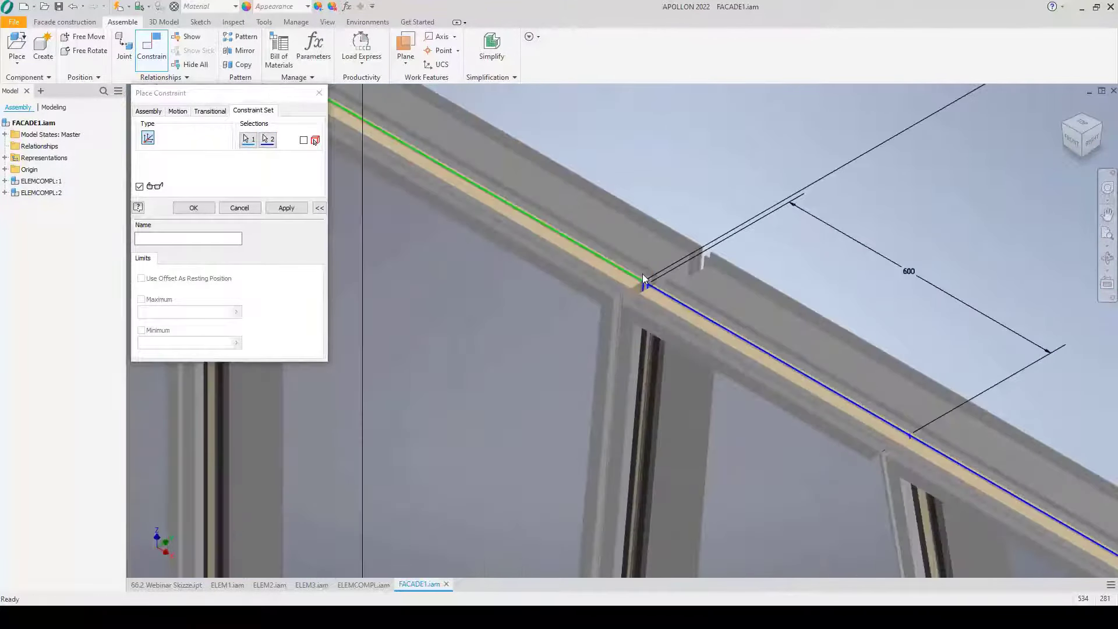
{"action": "middle_click_drag", "start_coordinate": [641, 274], "coordinate": [642, 274], "text": "shift"}
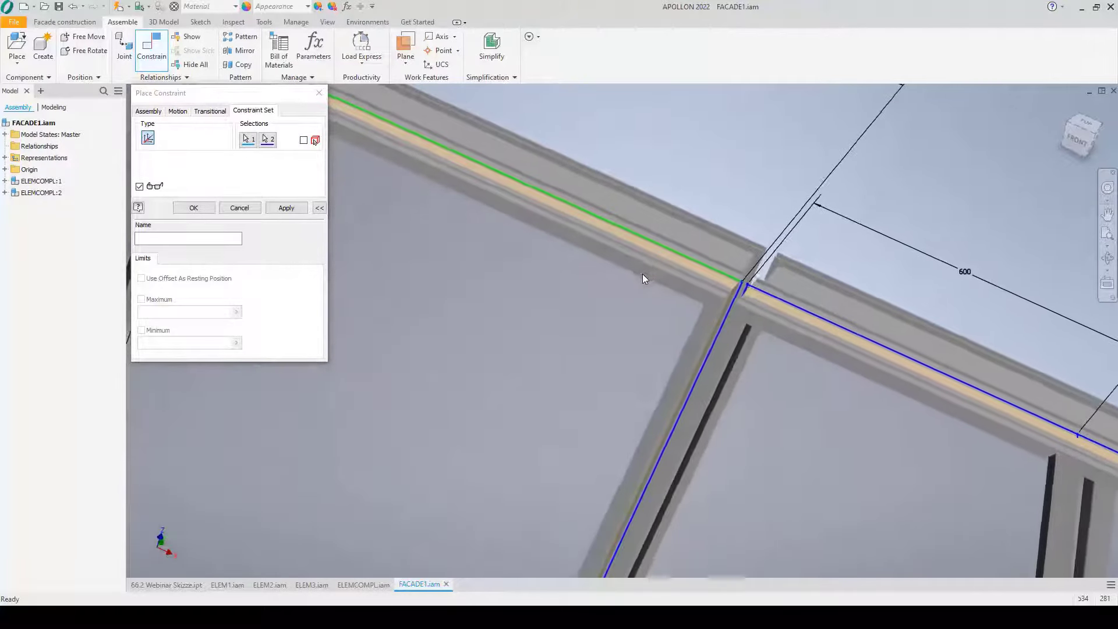
{"action": "key", "text": "F6"}
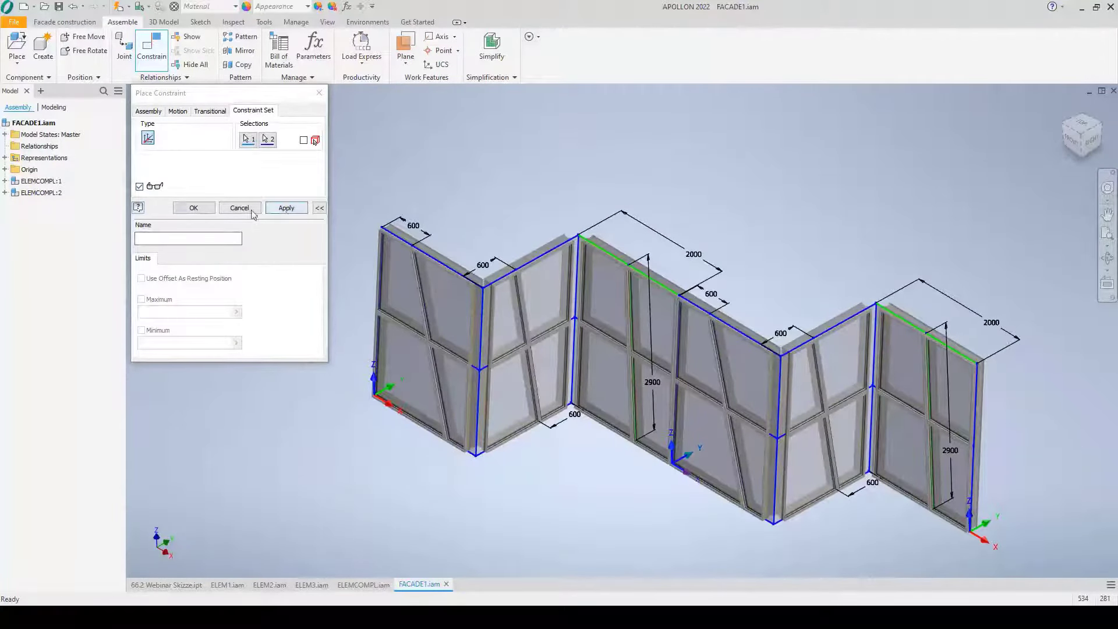
{"action": "left_click", "coordinate": [317, 93]}
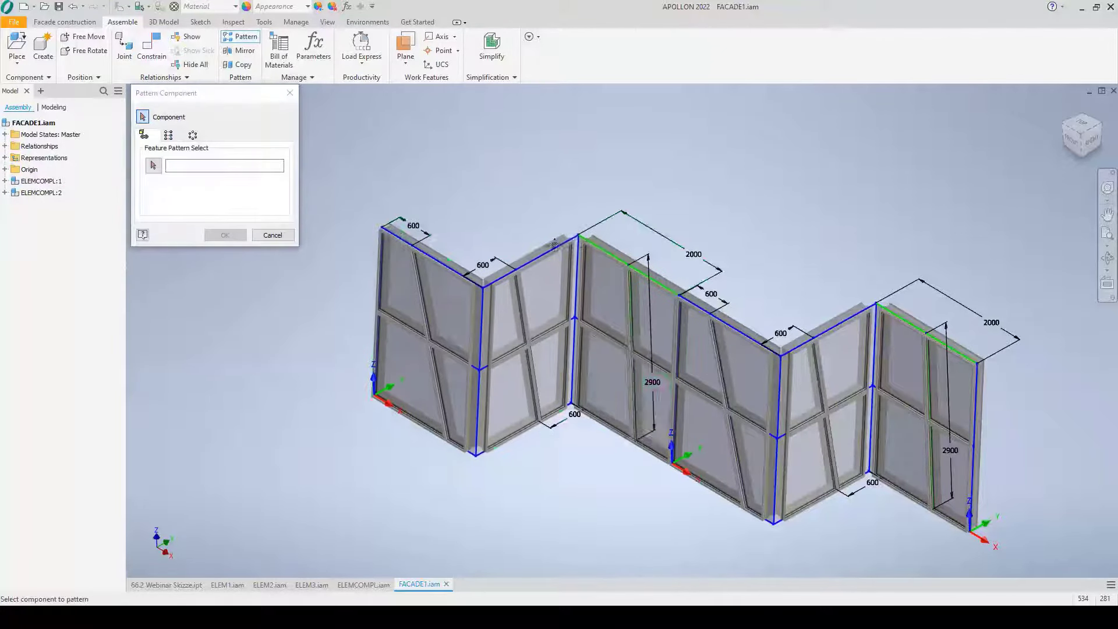
Pattern ELEMCOMPL:1 and ELEMCOMPL:2 rectangularly in 2 rows along a vertical edge, spaced 2910 mm.
{"action": "left_click", "coordinate": [168, 136]}
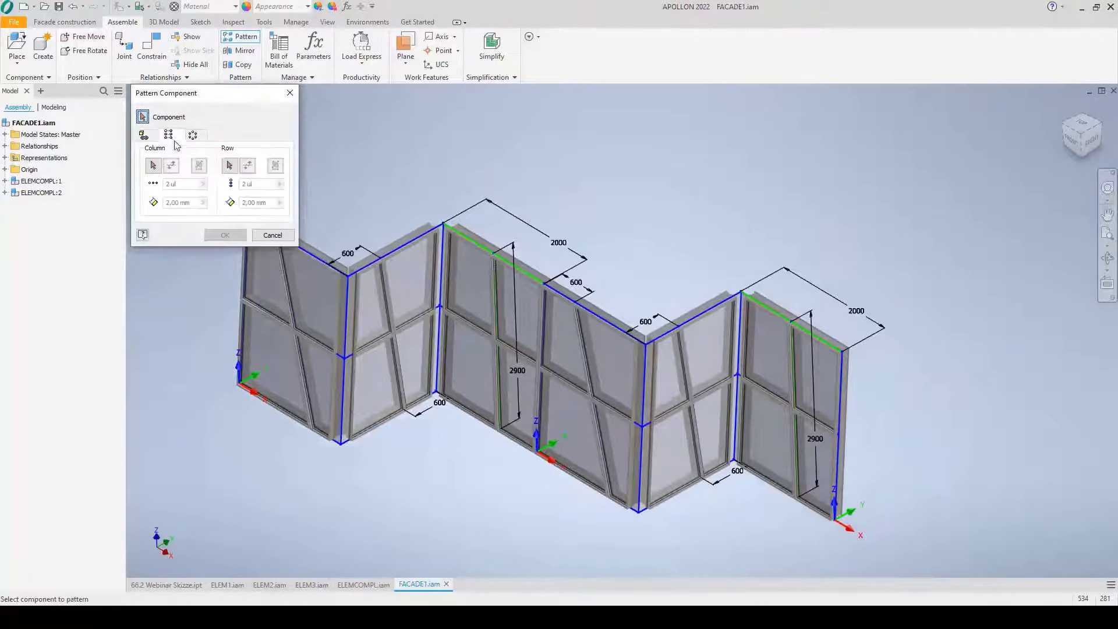
{"action": "left_click", "coordinate": [317, 287]}
{"action": "left_click", "coordinate": [687, 372]}
{"action": "left_click", "coordinate": [230, 167]}
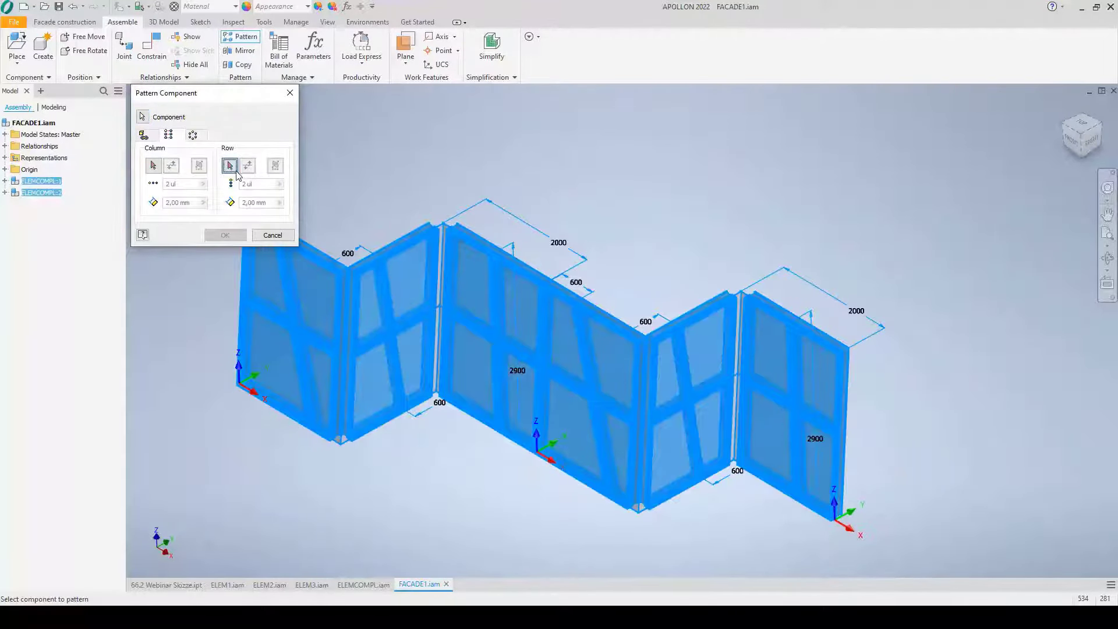
{"action": "scroll", "coordinate": [434, 244], "scroll_direction": "up", "scroll_amount": 5}
{"action": "left_click", "coordinate": [495, 189]}
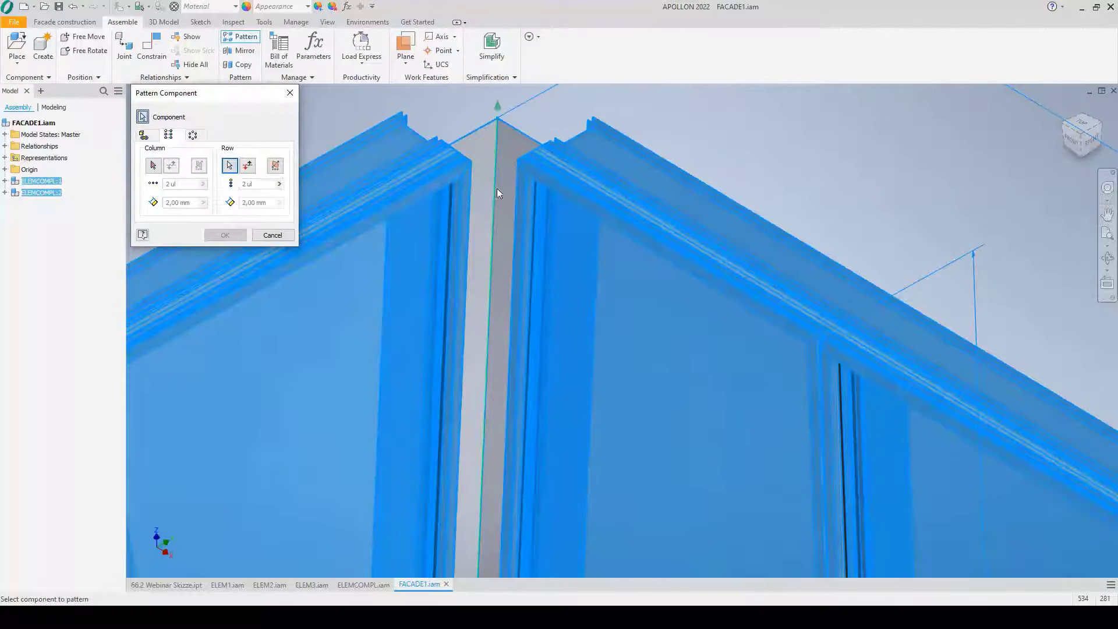
{"action": "scroll", "coordinate": [497, 188], "scroll_direction": "down", "scroll_amount": 4}
{"action": "scroll", "coordinate": [482, 212], "scroll_direction": "down", "scroll_amount": 2}
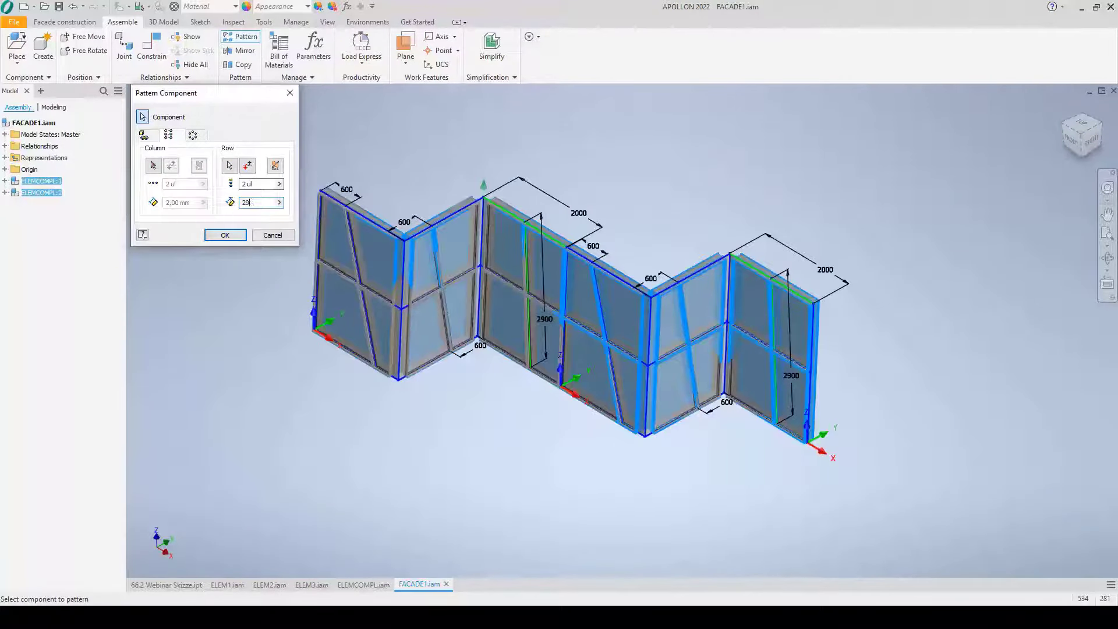
{"action": "left_click", "coordinate": [225, 235]}
{"action": "middle_click_drag", "start_coordinate": [409, 283], "coordinate": [413, 347]}
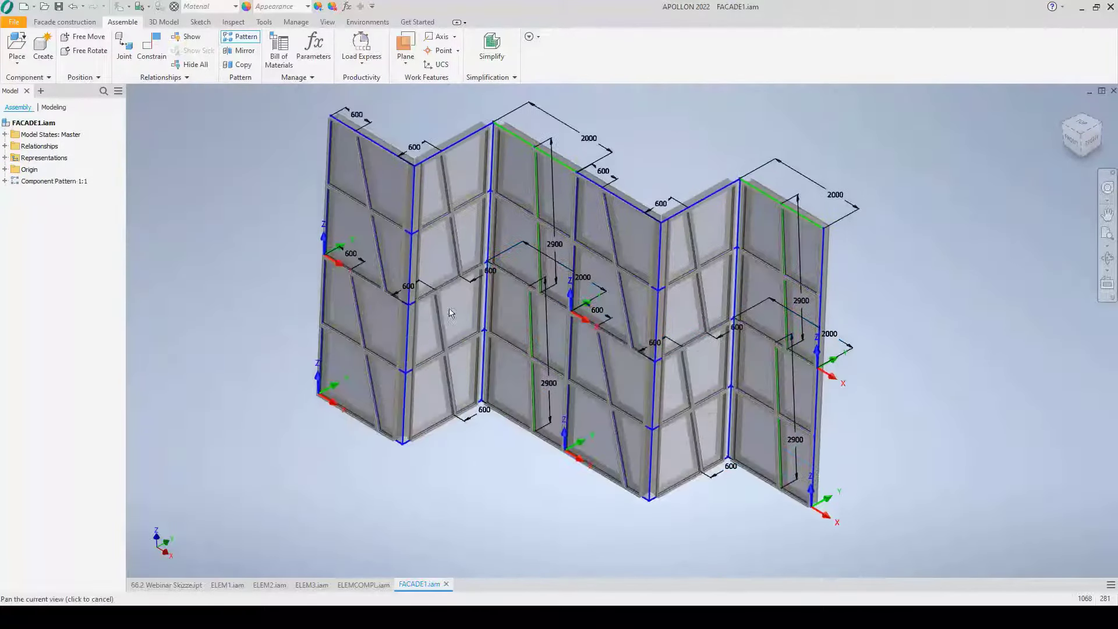
{"action": "left_click", "coordinate": [1081, 141]}
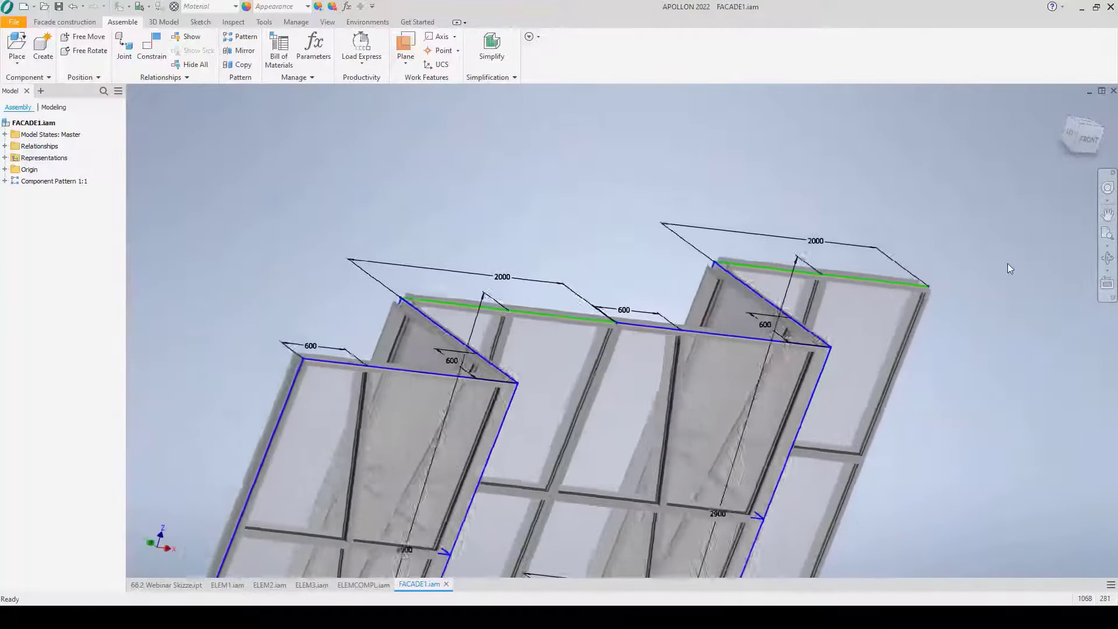
{"action": "left_click", "coordinate": [1086, 131]}
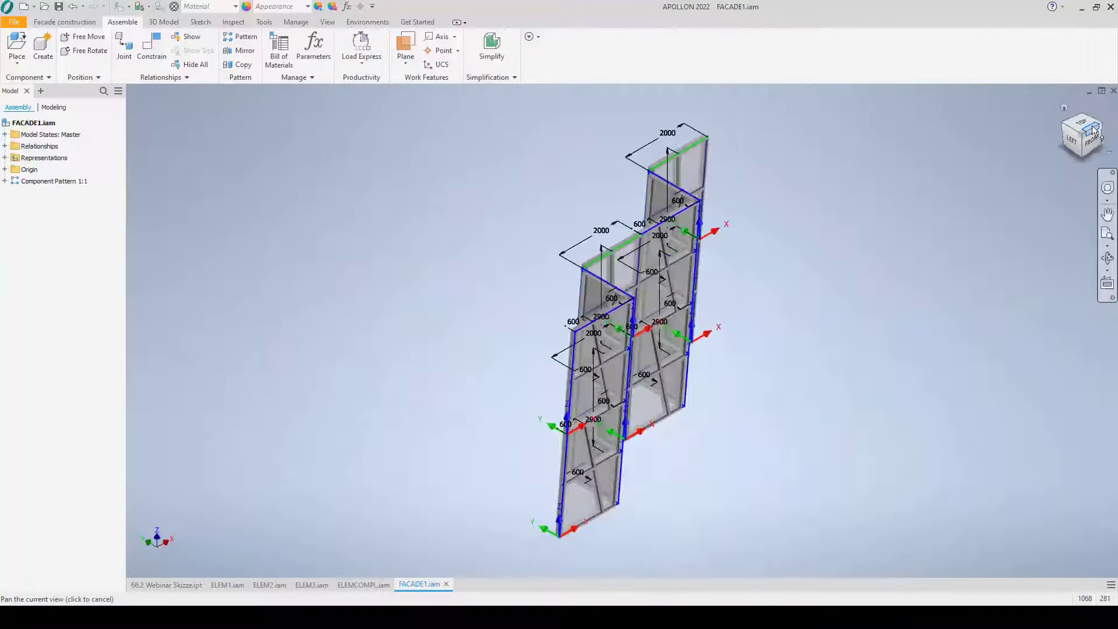
{"action": "left_click", "coordinate": [1093, 140]}
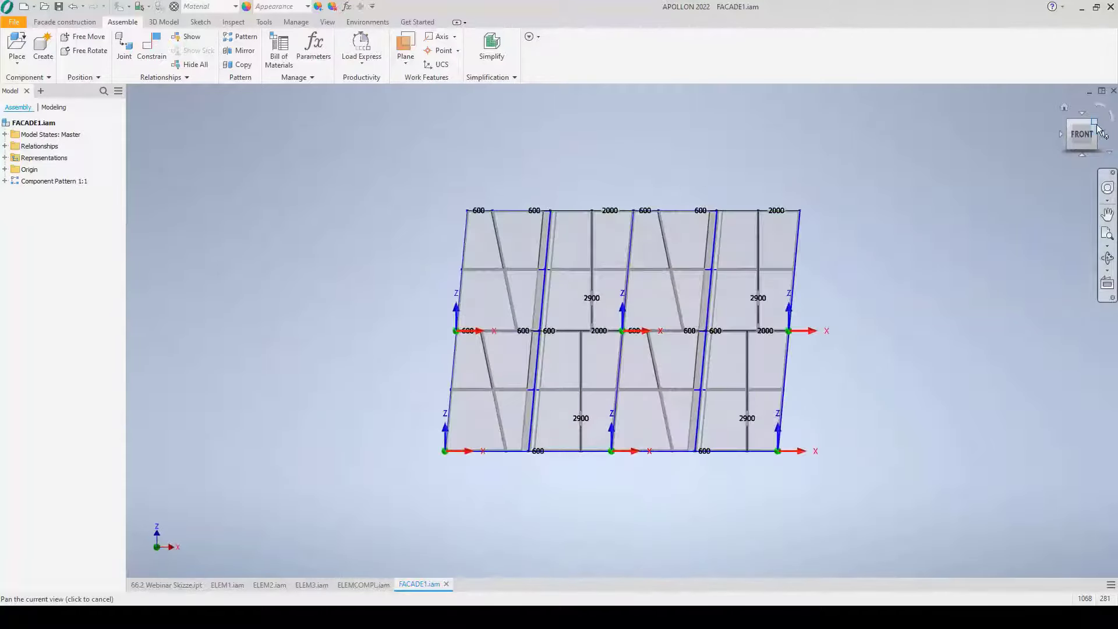
{"action": "left_click", "coordinate": [1095, 124]}
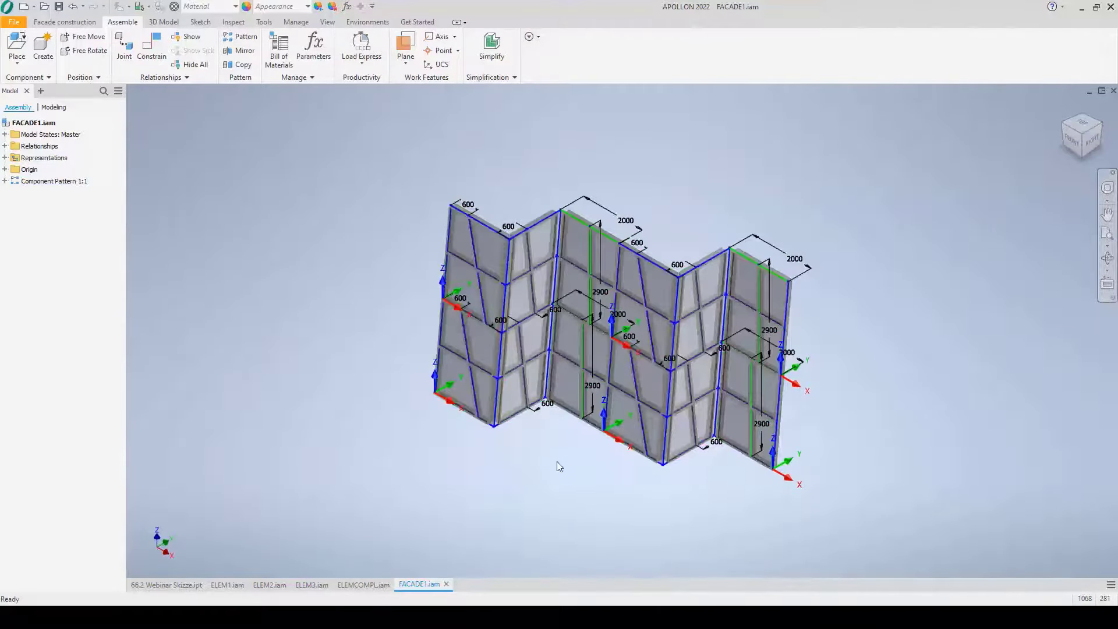
{"action": "scroll", "coordinate": [556, 461], "scroll_direction": "up", "scroll_amount": 4}
{"action": "middle_click_drag", "start_coordinate": [581, 417], "coordinate": [509, 551]}
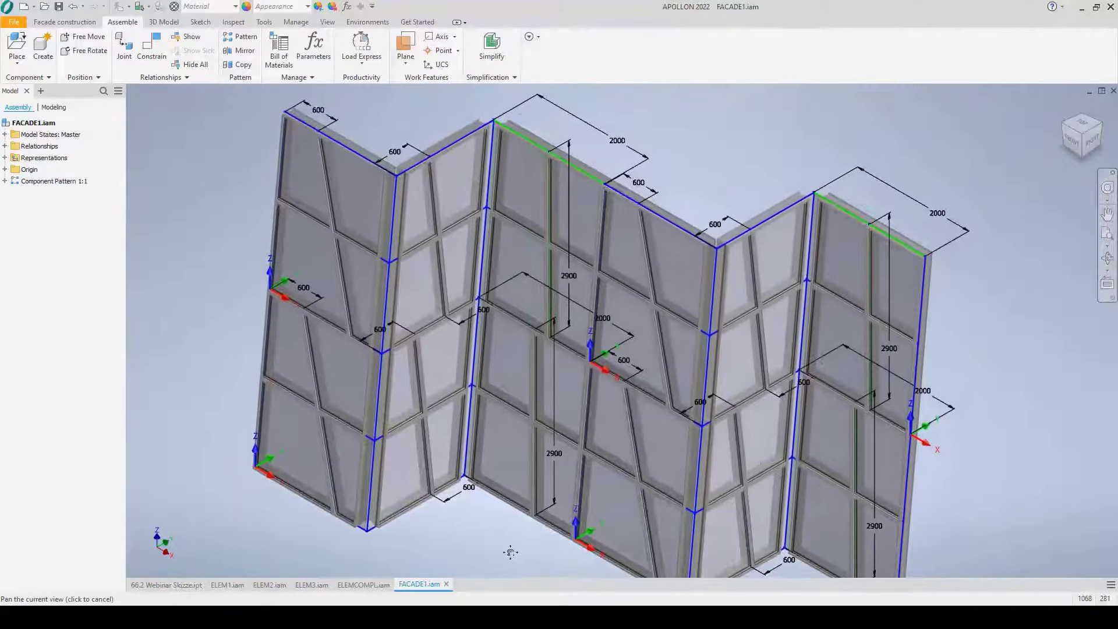
Create a NORM.dwg drawing with a 1:50 FACADE1 front view plus side and isometric projections.
{"action": "left_click", "coordinate": [44, 49]}
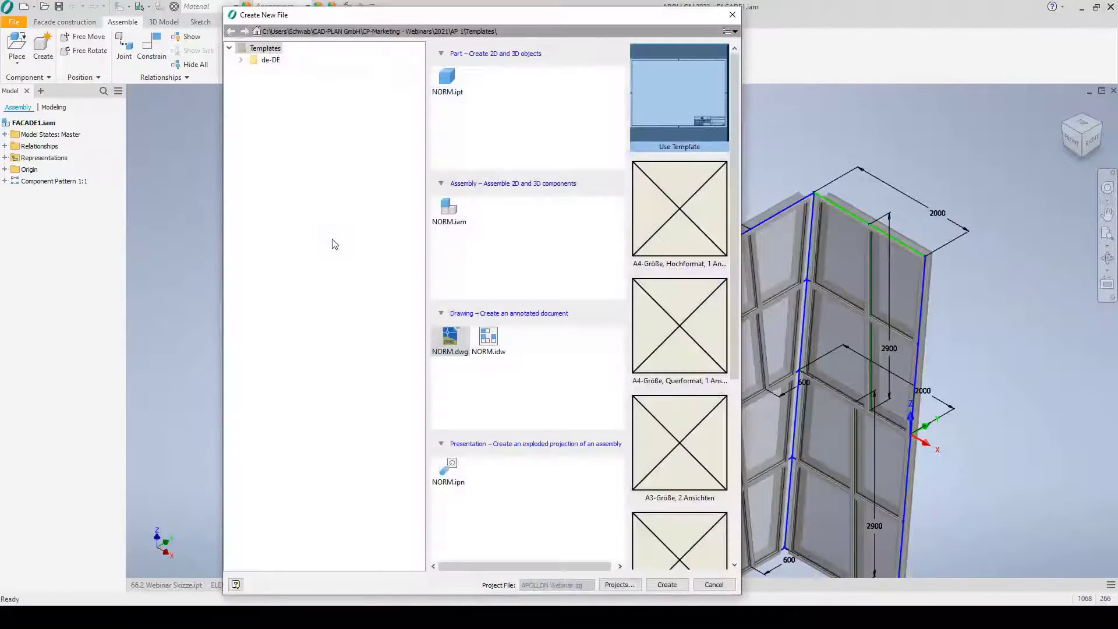
{"action": "double_click", "coordinate": [450, 340]}
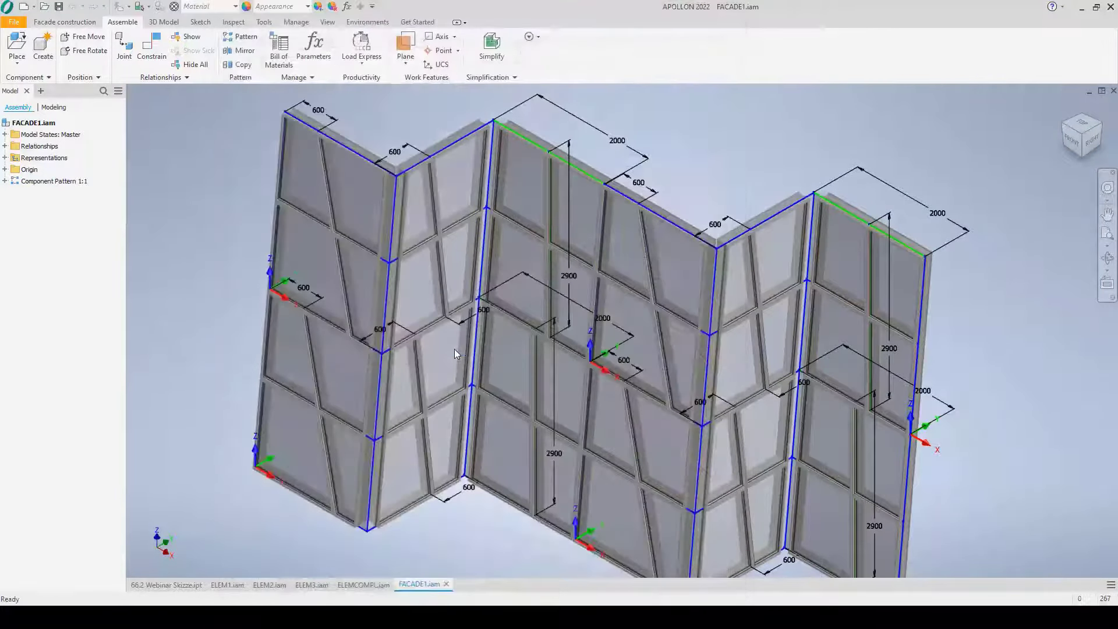
{"action": "left_click", "coordinate": [18, 59]}
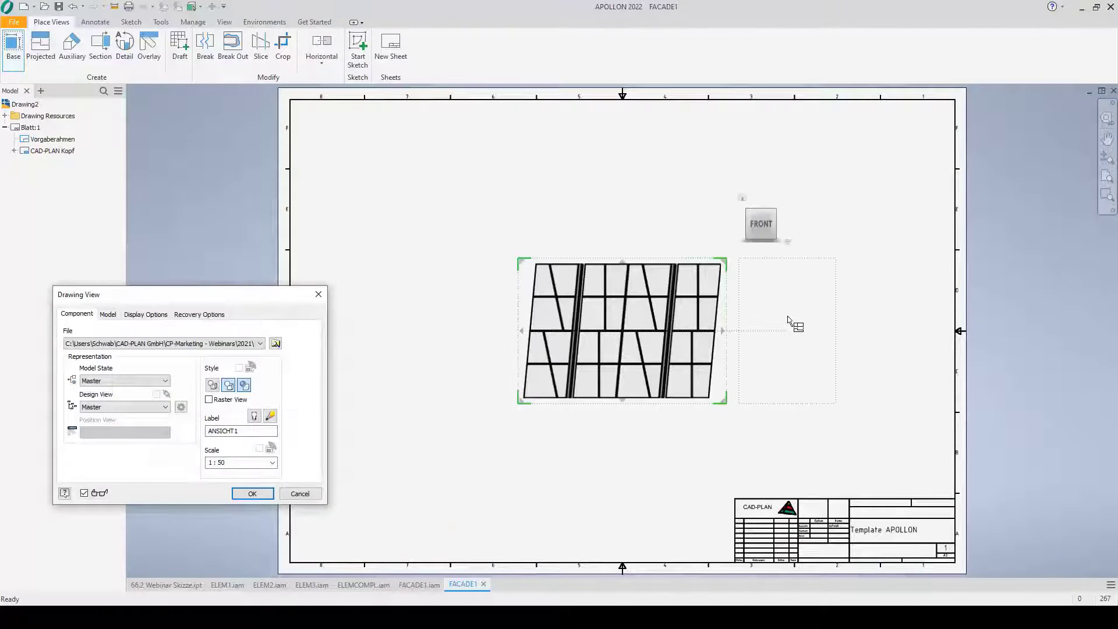
{"action": "left_click", "coordinate": [797, 321]}
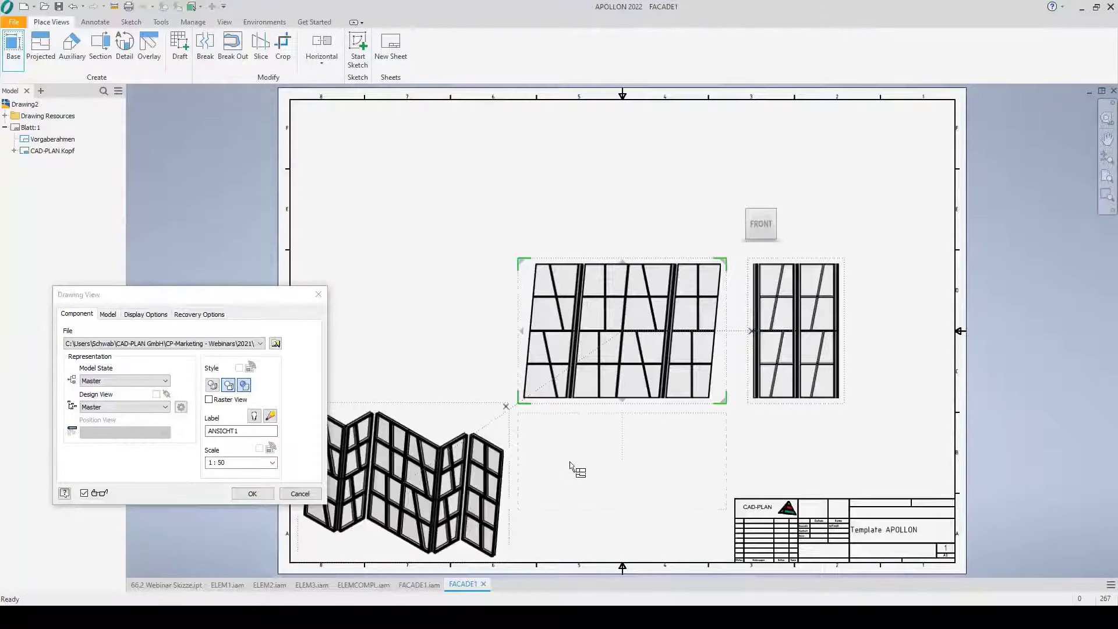
{"action": "left_click", "coordinate": [254, 493]}
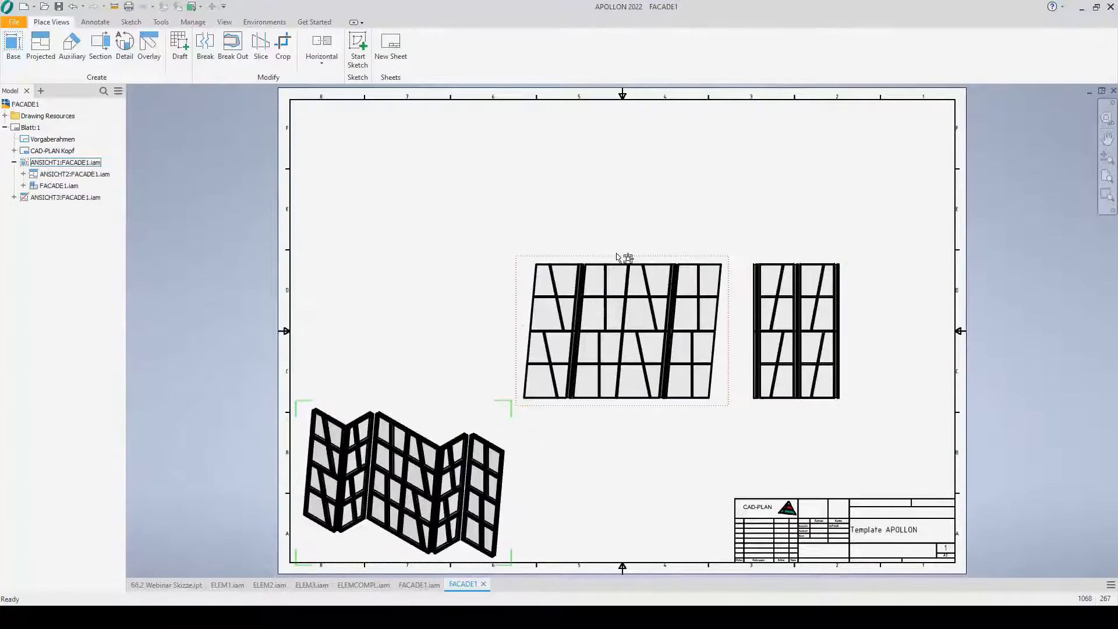
Move the front and side views to the sheet top and the isometric view to the top-left.
{"action": "left_click_drag", "start_coordinate": [618, 257], "coordinate": [645, 97]}
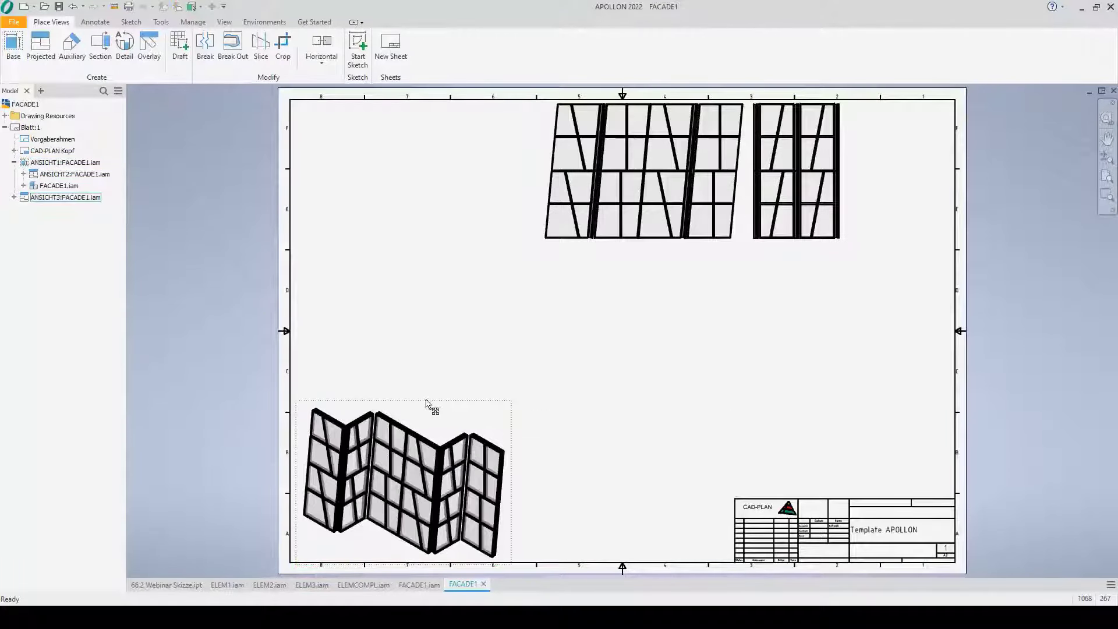
{"action": "left_click_drag", "start_coordinate": [426, 402], "coordinate": [444, 104]}
{"action": "scroll", "coordinate": [474, 113], "scroll_direction": "up", "scroll_amount": 10}
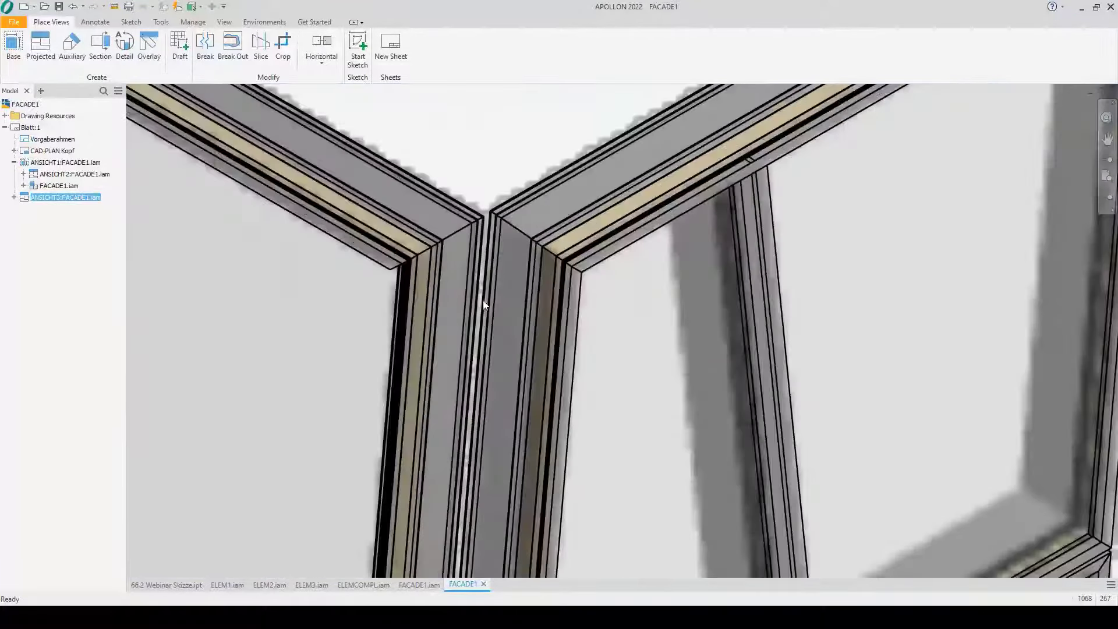
{"action": "scroll", "coordinate": [484, 304], "scroll_direction": "down", "scroll_amount": 5}
{"action": "scroll", "coordinate": [656, 456], "scroll_direction": "up", "scroll_amount": 3}
{"action": "mouse_move", "coordinate": [611, 252]}
{"action": "middle_mouse_down"}
{"action": "mouse_move", "coordinate": [758, 339]}
{"action": "mouse_move", "coordinate": [858, 364]}
{"action": "middle_mouse_up"}
{"action": "scroll", "coordinate": [493, 309], "scroll_direction": "down", "scroll_amount": 4}
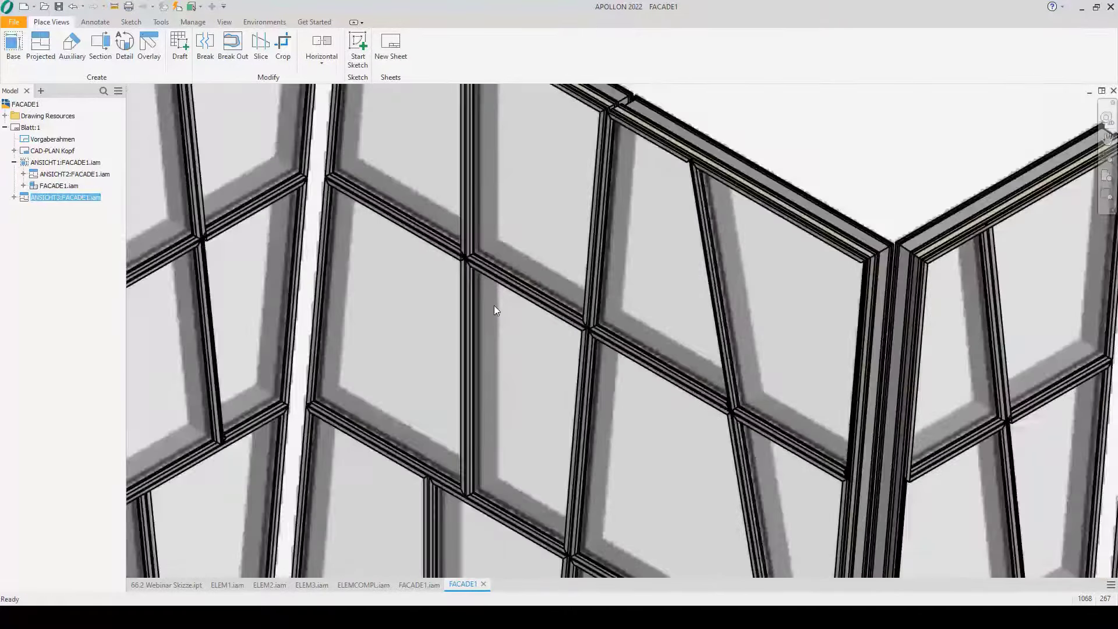
{"action": "scroll", "coordinate": [492, 306], "scroll_direction": "down", "scroll_amount": 3}
{"action": "scroll", "coordinate": [411, 248], "scroll_direction": "down", "scroll_amount": 5}
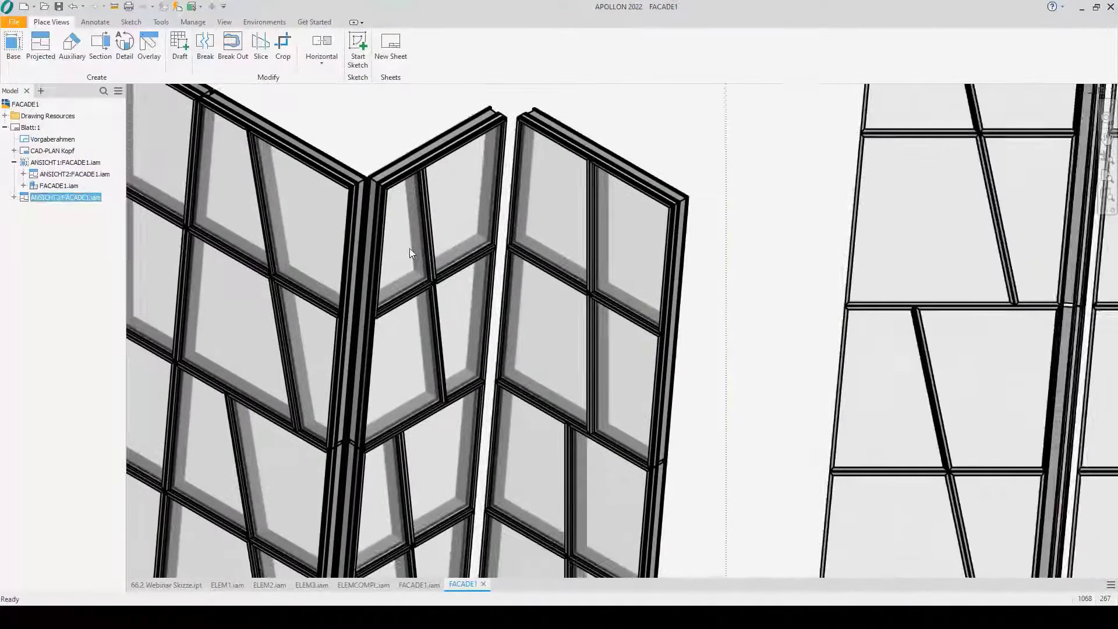
{"action": "scroll", "coordinate": [744, 394], "scroll_direction": "up", "scroll_amount": 1}
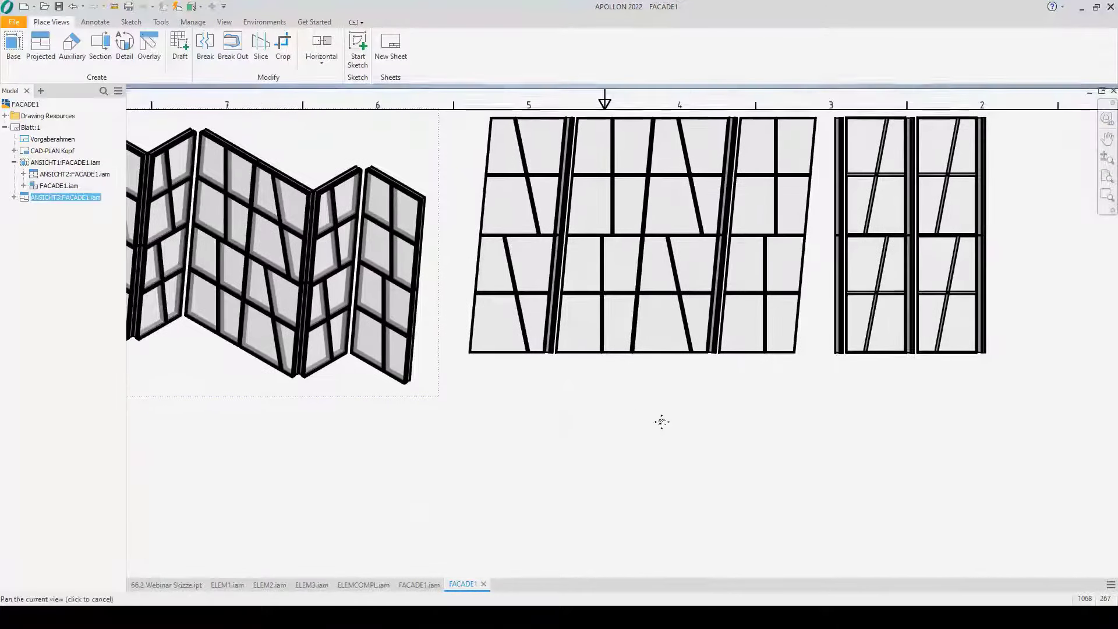
{"action": "middle_click_drag", "start_coordinate": [662, 419], "coordinate": [573, 479]}
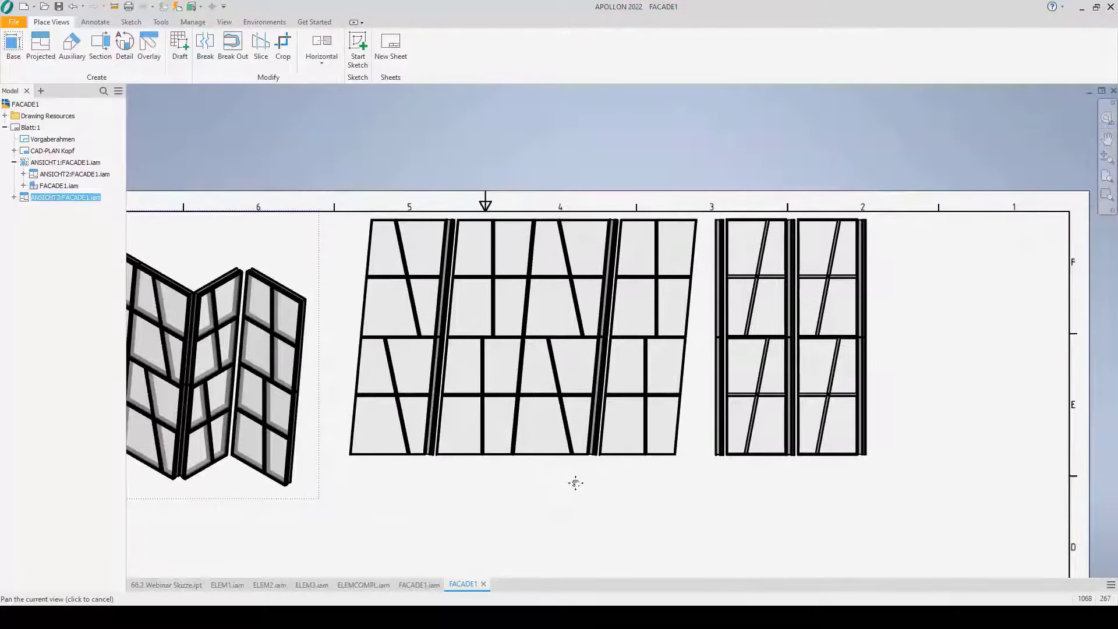
Draw a horizontal section line across the FACADE1 front view.
{"action": "left_click", "coordinate": [101, 52]}
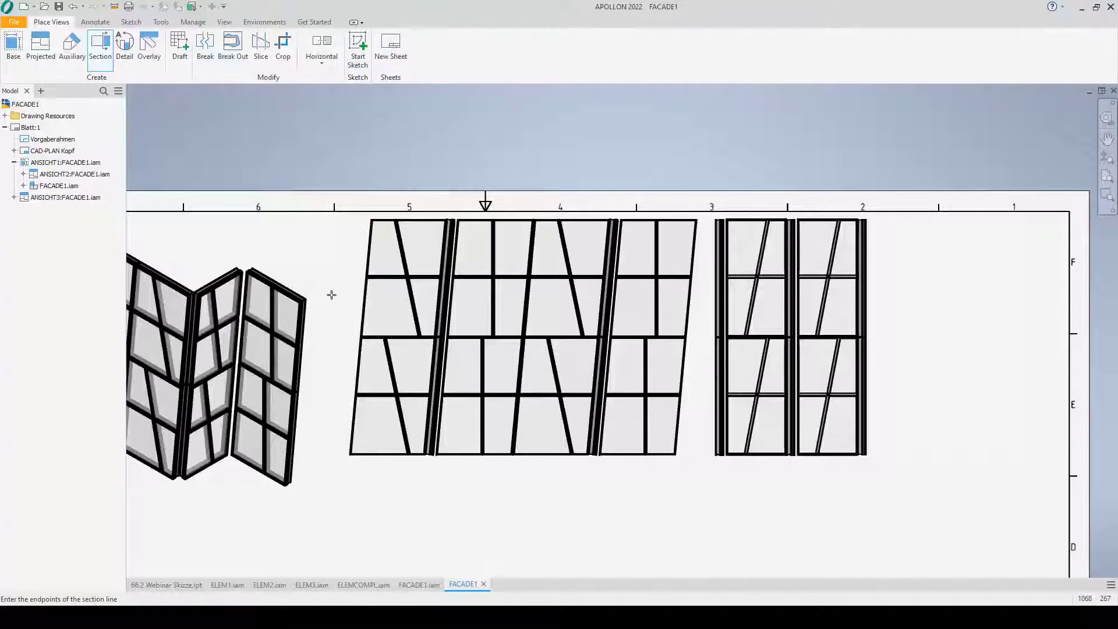
{"action": "left_click", "coordinate": [100, 46]}
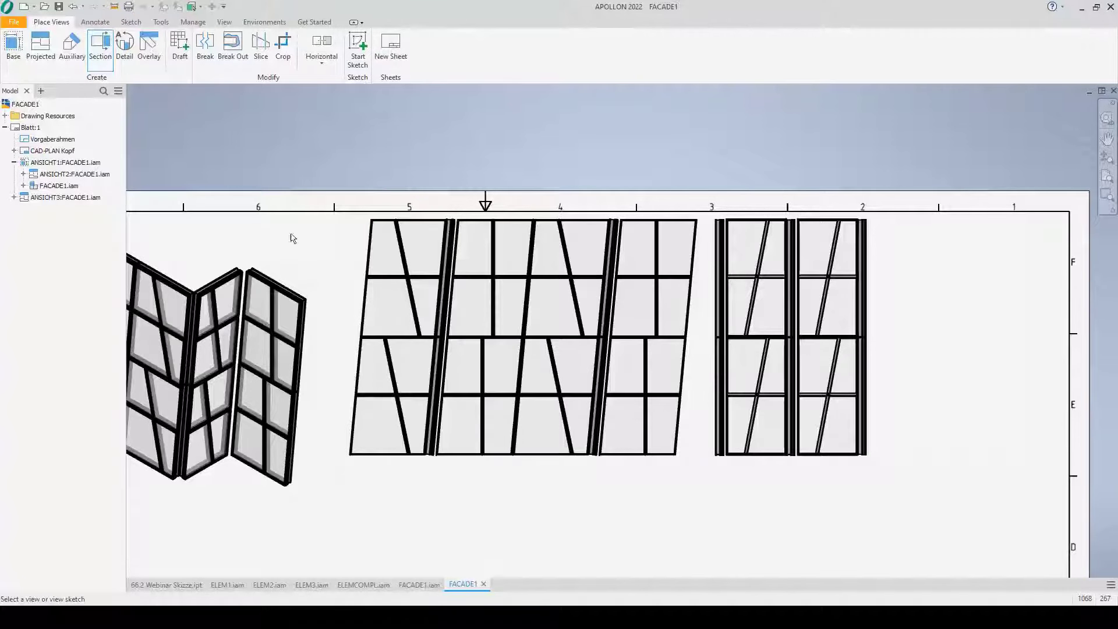
{"action": "left_click", "coordinate": [336, 268]}
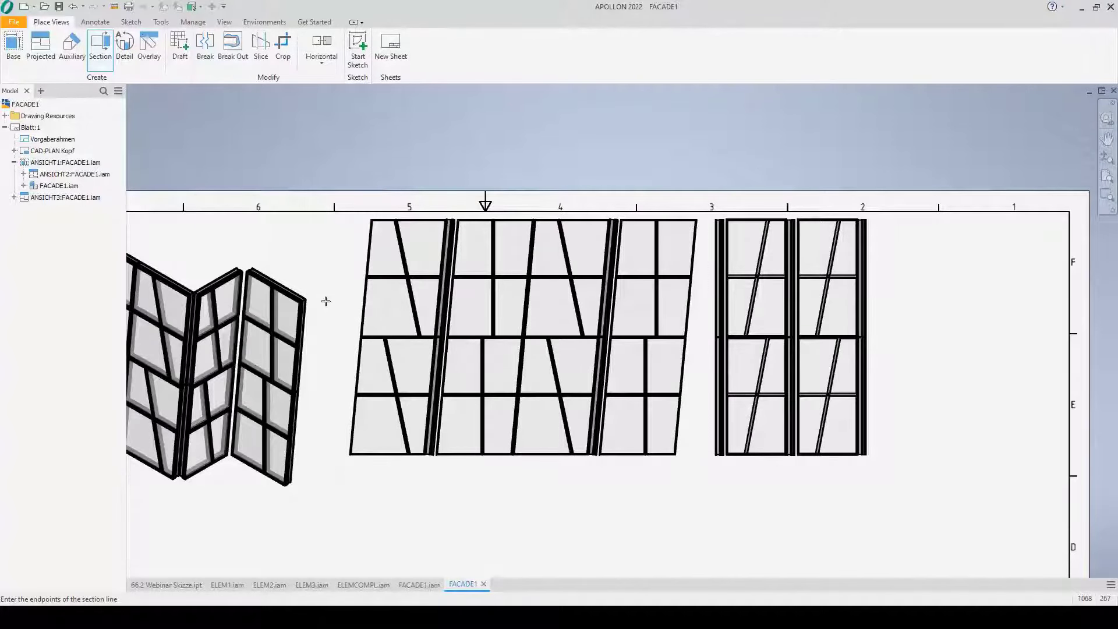
{"action": "left_click", "coordinate": [707, 302]}
{"action": "right_click", "coordinate": [709, 307]}
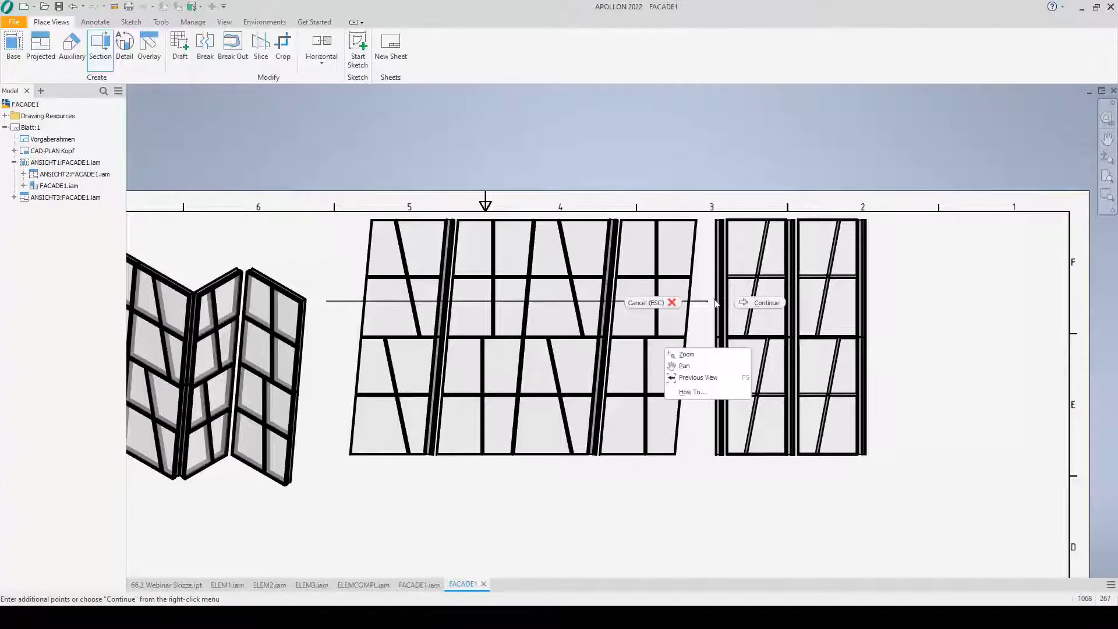
{"action": "left_click", "coordinate": [646, 302]}
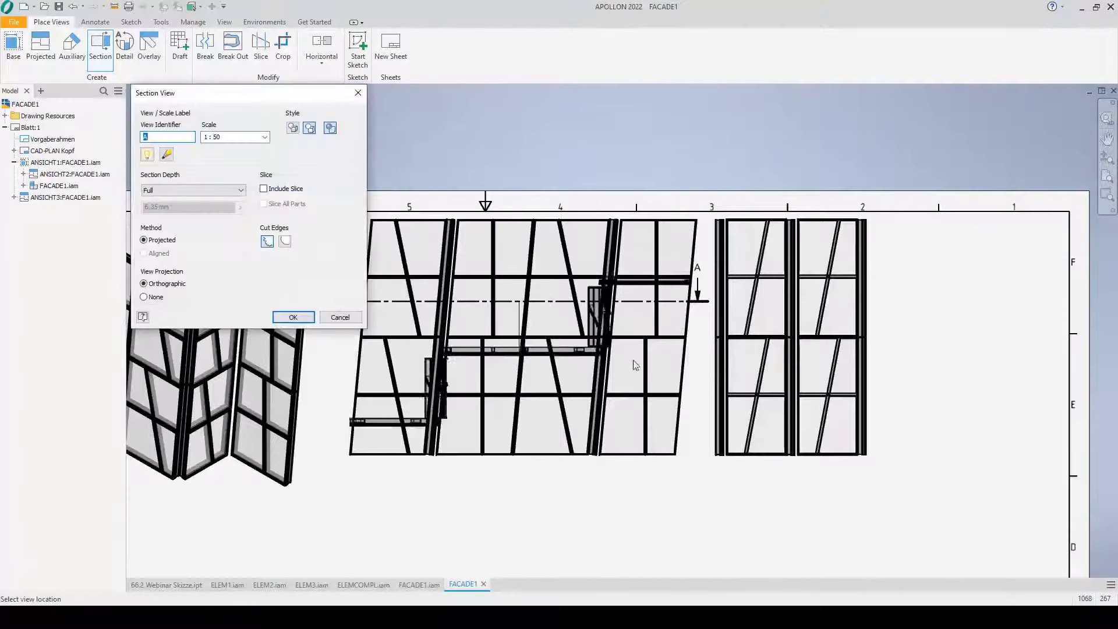
Set section A to slice all parts at 1:20 and place it below the elevations.
{"action": "scroll", "coordinate": [604, 470], "scroll_direction": "up", "scroll_amount": 5}
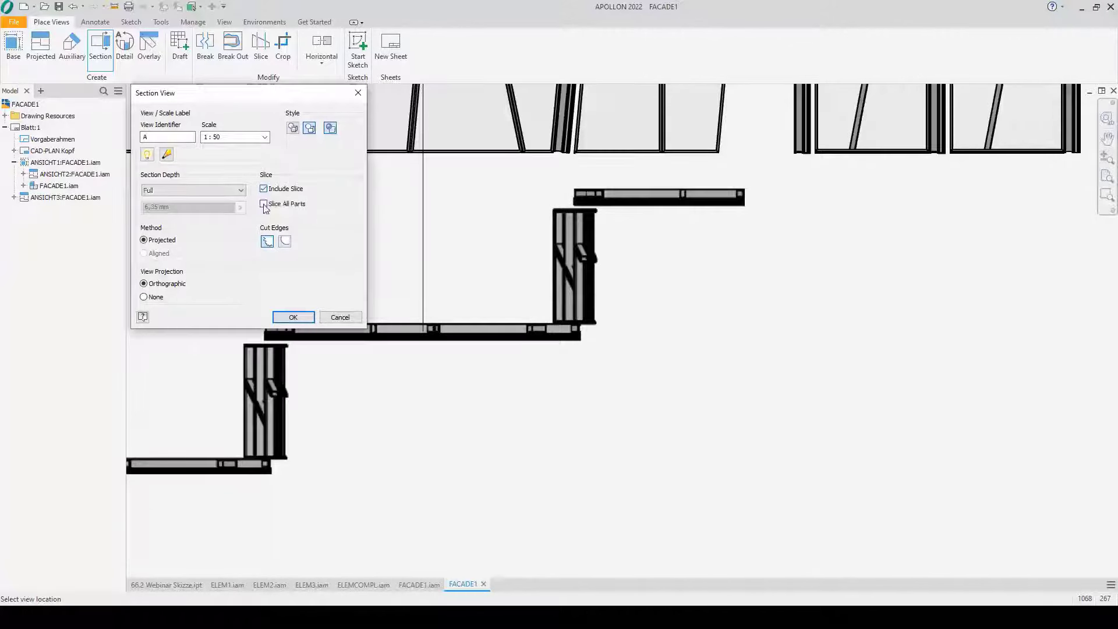
{"action": "left_click", "coordinate": [264, 204]}
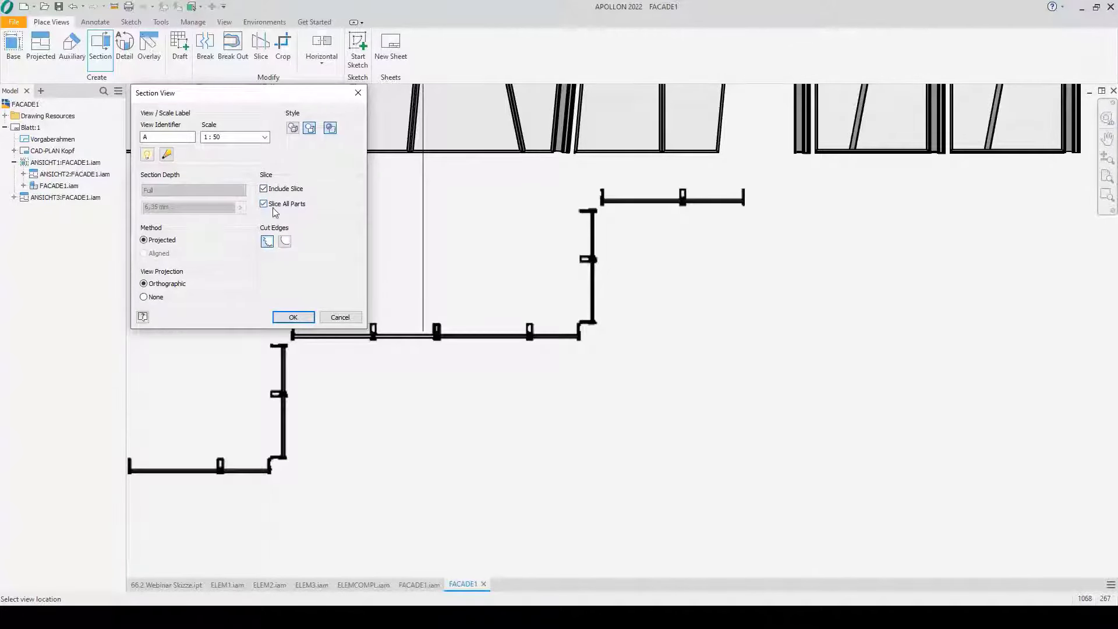
{"action": "left_click", "coordinate": [264, 136]}
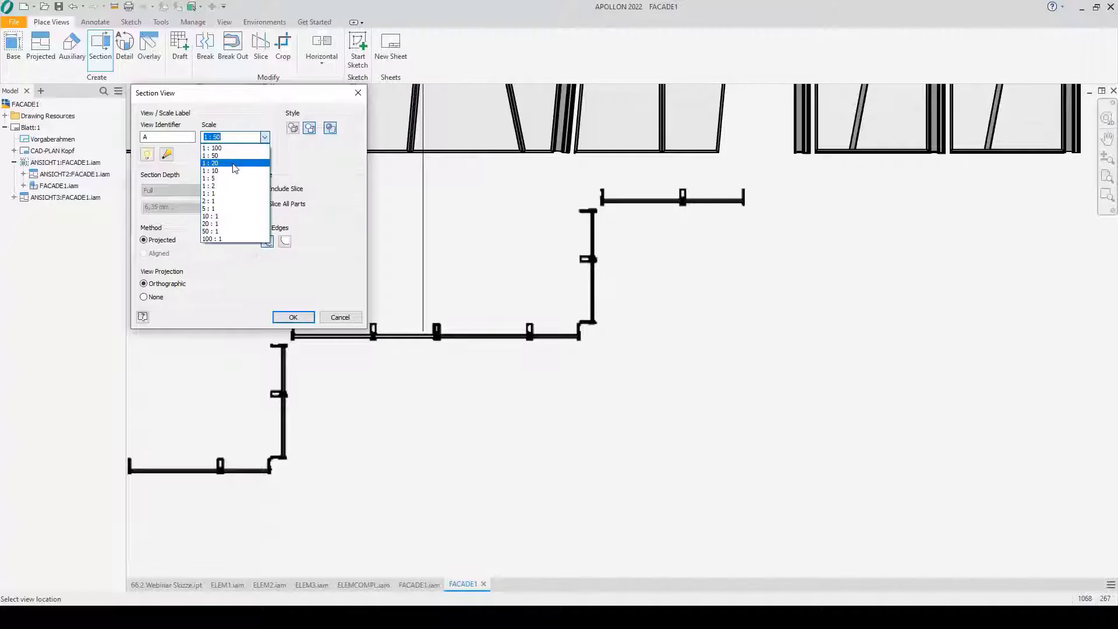
{"action": "left_click", "coordinate": [233, 157]}
{"action": "scroll", "coordinate": [433, 311], "scroll_direction": "down", "scroll_amount": 5}
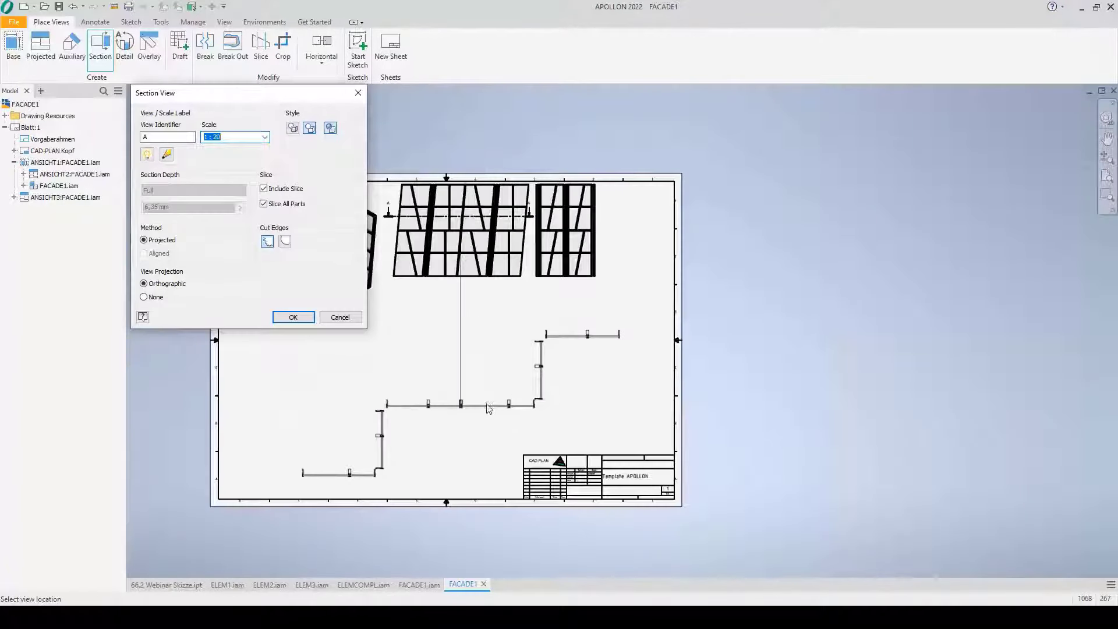
{"action": "left_click", "coordinate": [479, 401]}
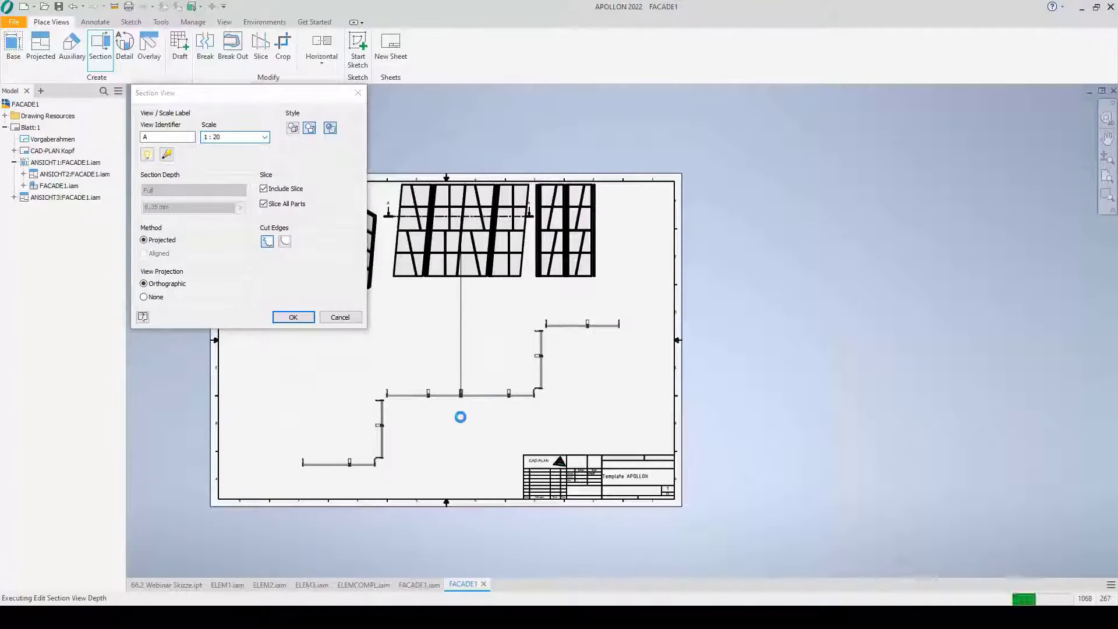
Zoom and pan across section A-A to inspect the hatched glazing and frame profiles.
{"action": "scroll", "coordinate": [355, 464], "scroll_direction": "up", "scroll_amount": 6}
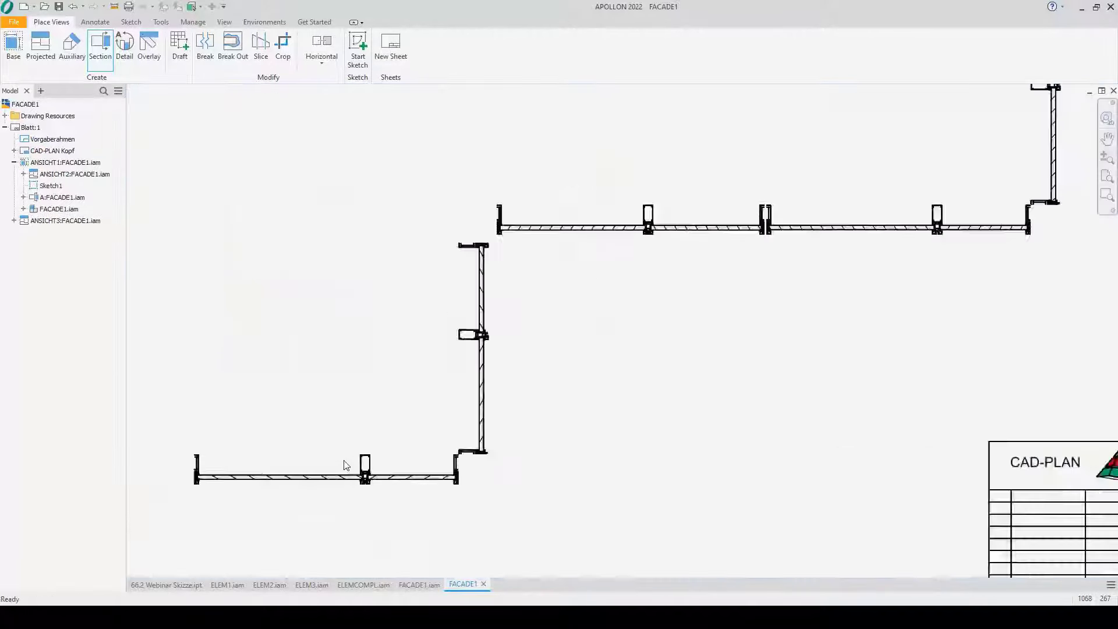
{"action": "scroll", "coordinate": [650, 483], "scroll_direction": "up", "scroll_amount": 2}
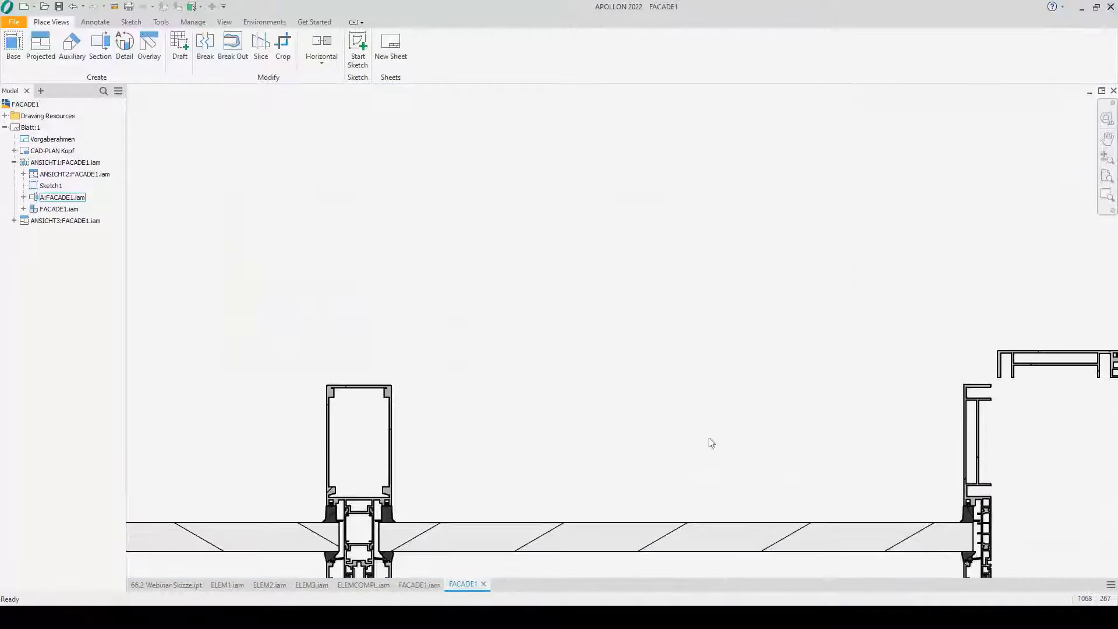
{"action": "scroll", "coordinate": [935, 366], "scroll_direction": "up", "scroll_amount": 1}
{"action": "middle_click_drag", "start_coordinate": [935, 367], "coordinate": [485, 343]}
{"action": "scroll", "coordinate": [628, 303], "scroll_direction": "up", "scroll_amount": 2}
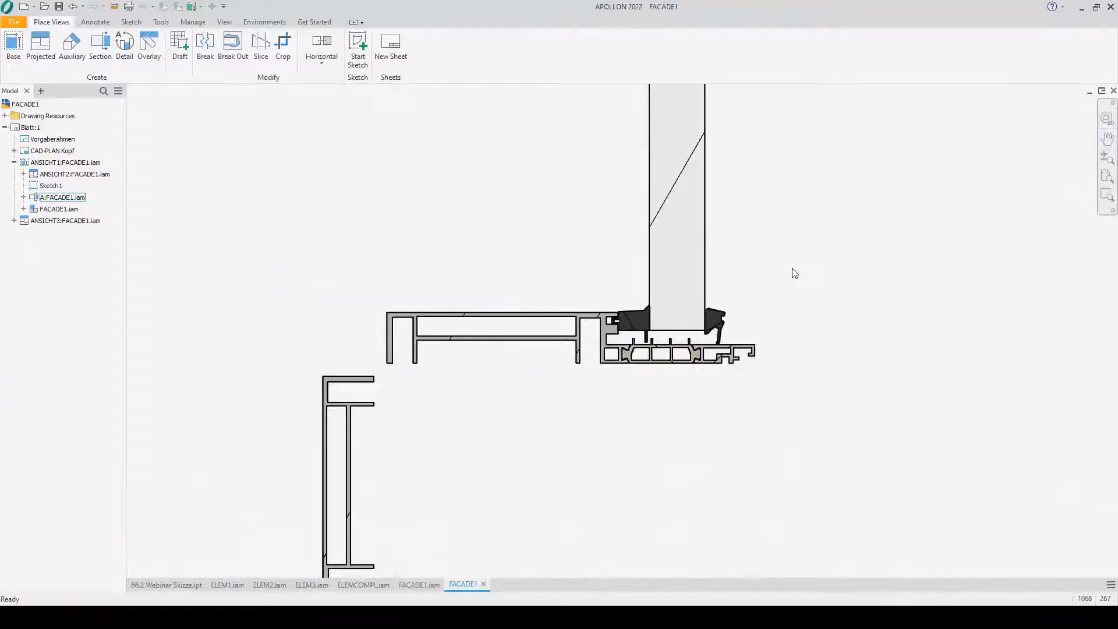
{"action": "middle_click_drag", "start_coordinate": [793, 275], "coordinate": [656, 354]}
{"action": "scroll", "coordinate": [500, 481], "scroll_direction": "down", "scroll_amount": 6}
{"action": "scroll", "coordinate": [499, 481], "scroll_direction": "down", "scroll_amount": 2}
{"action": "mouse_move", "coordinate": [603, 255]}
{"action": "middle_mouse_down"}
{"action": "mouse_move", "coordinate": [628, 295]}
{"action": "mouse_move", "coordinate": [314, 349]}
{"action": "mouse_move", "coordinate": [873, 274]}
{"action": "mouse_move", "coordinate": [495, 387]}
{"action": "mouse_move", "coordinate": [452, 452]}
{"action": "middle_mouse_up"}
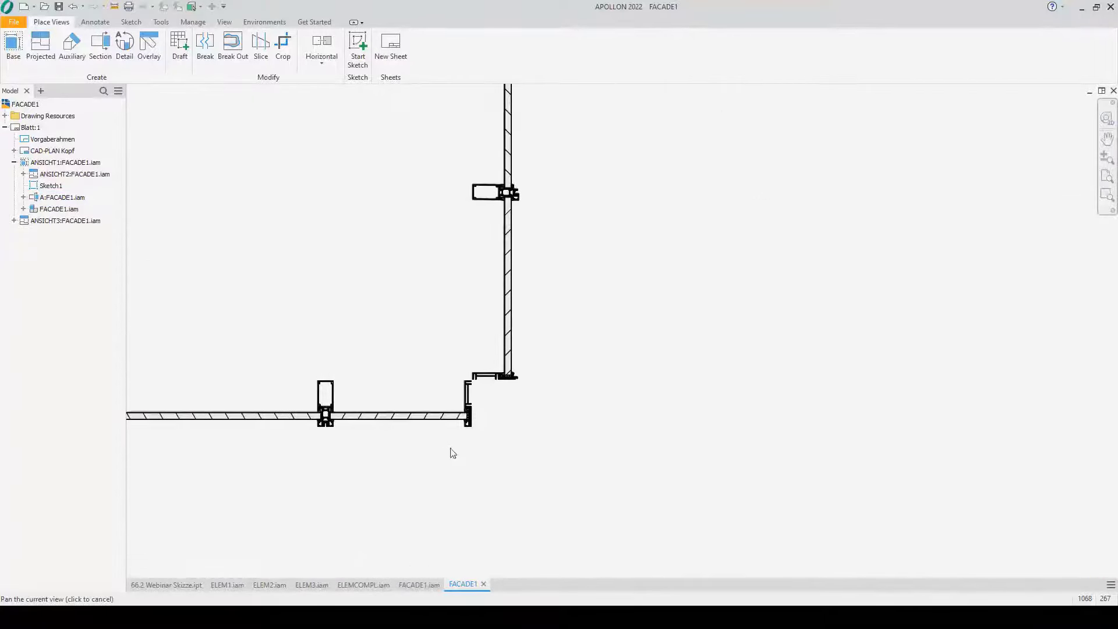
{"action": "scroll", "coordinate": [609, 355], "scroll_direction": "down", "scroll_amount": 8}
Insert a Parts Only parts list of the facade view and place it beside the sheet.
{"action": "scroll", "coordinate": [537, 298], "scroll_direction": "up", "scroll_amount": 3}
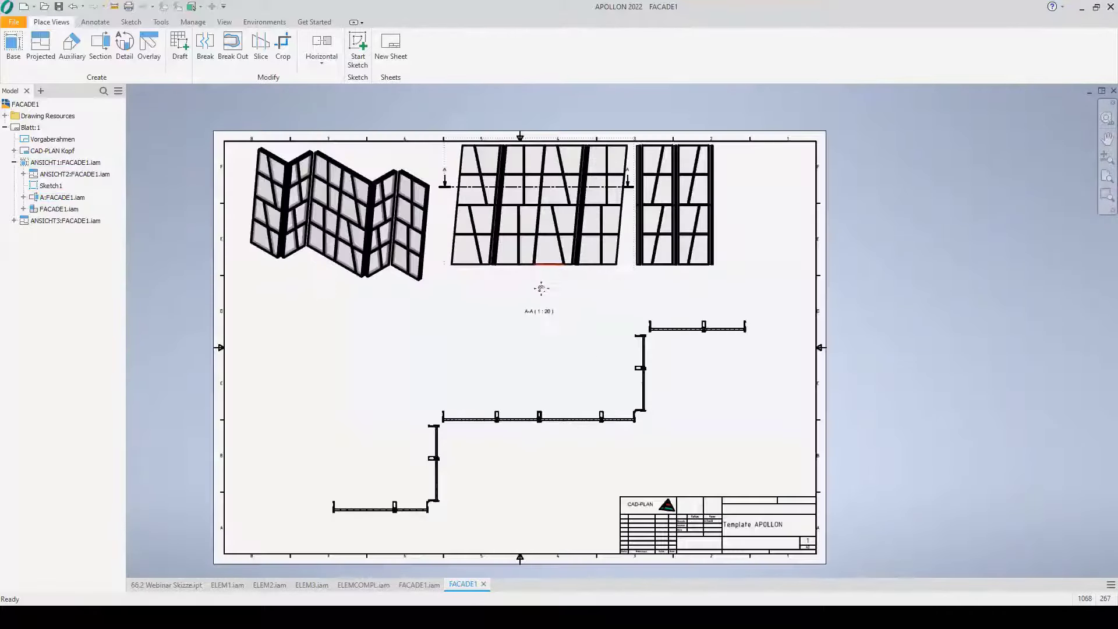
{"action": "scroll", "coordinate": [520, 296], "scroll_direction": "up", "scroll_amount": 1}
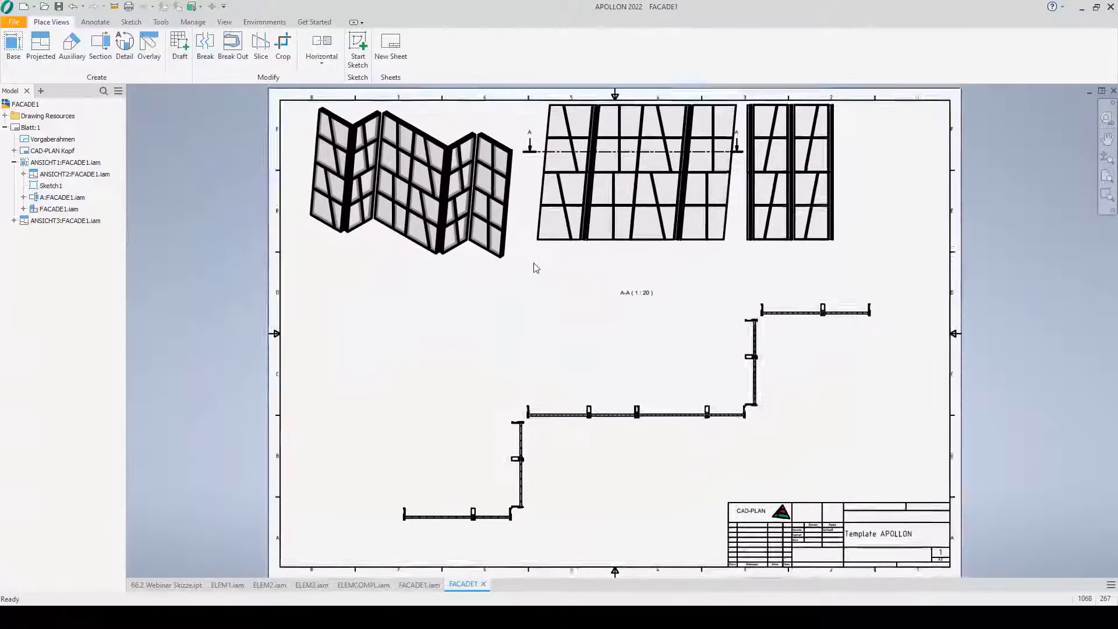
{"action": "left_click", "coordinate": [91, 22]}
{"action": "left_click", "coordinate": [588, 51]}
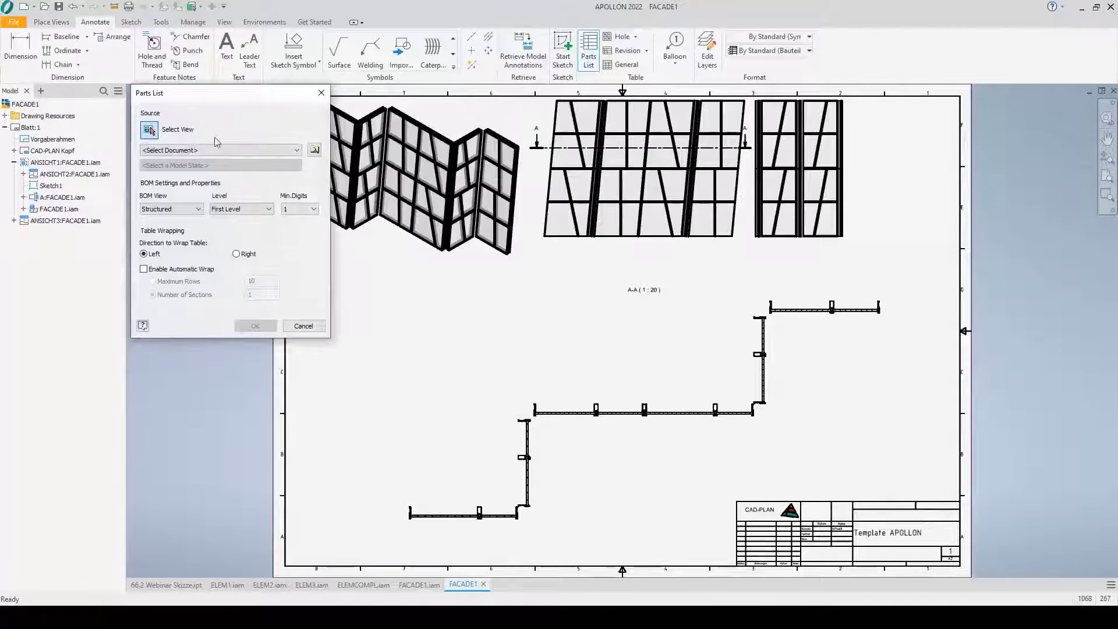
{"action": "left_click", "coordinate": [540, 183]}
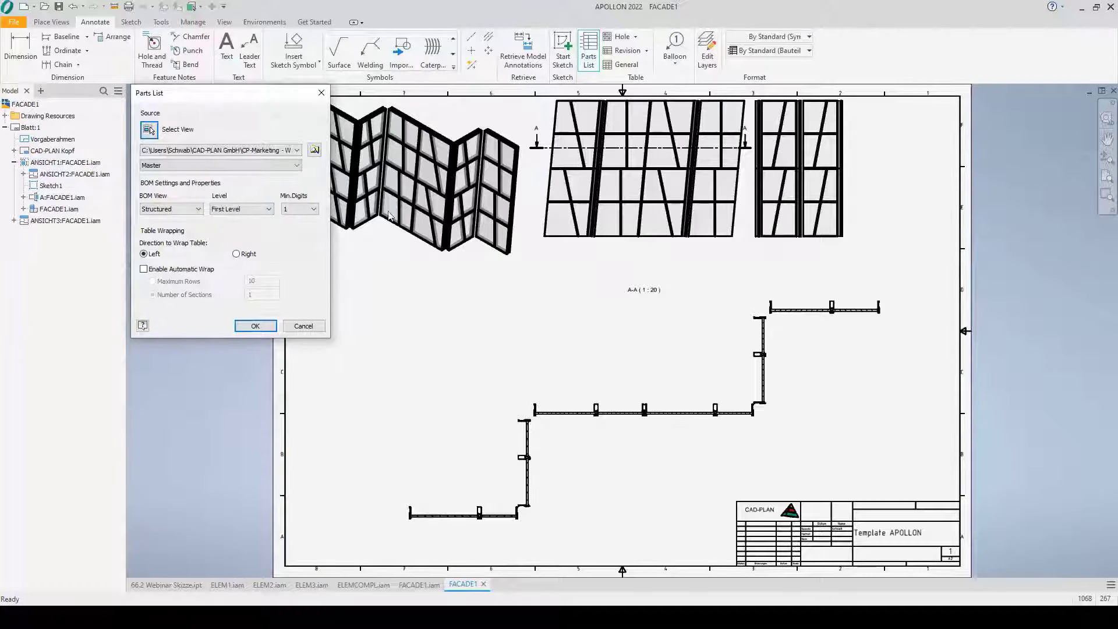
{"action": "left_click", "coordinate": [156, 209]}
{"action": "left_click", "coordinate": [152, 230]}
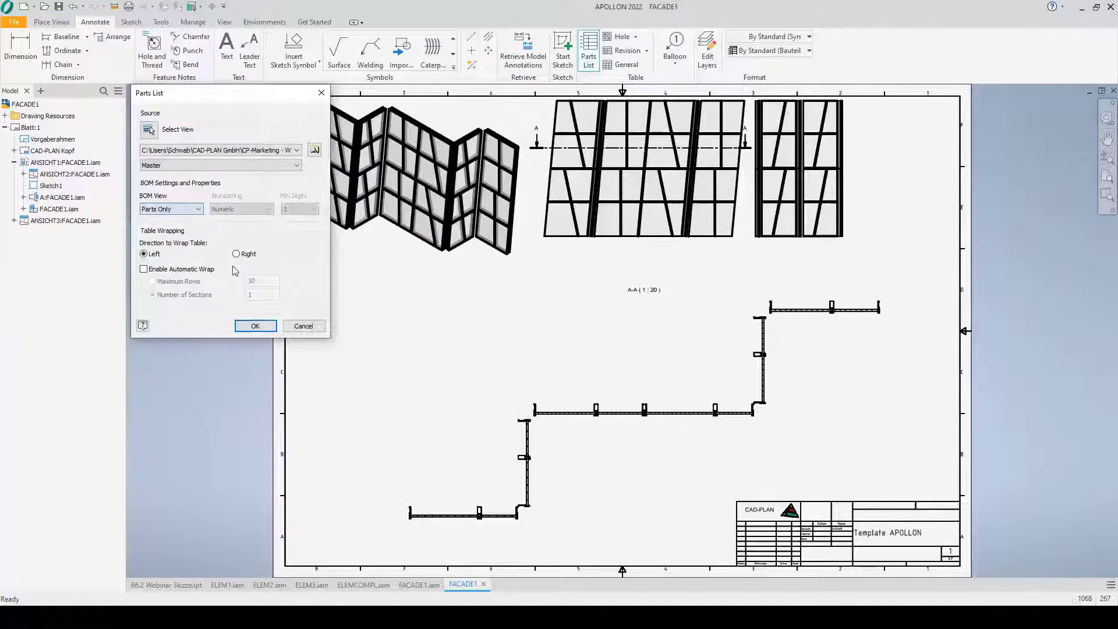
{"action": "left_click", "coordinate": [254, 327]}
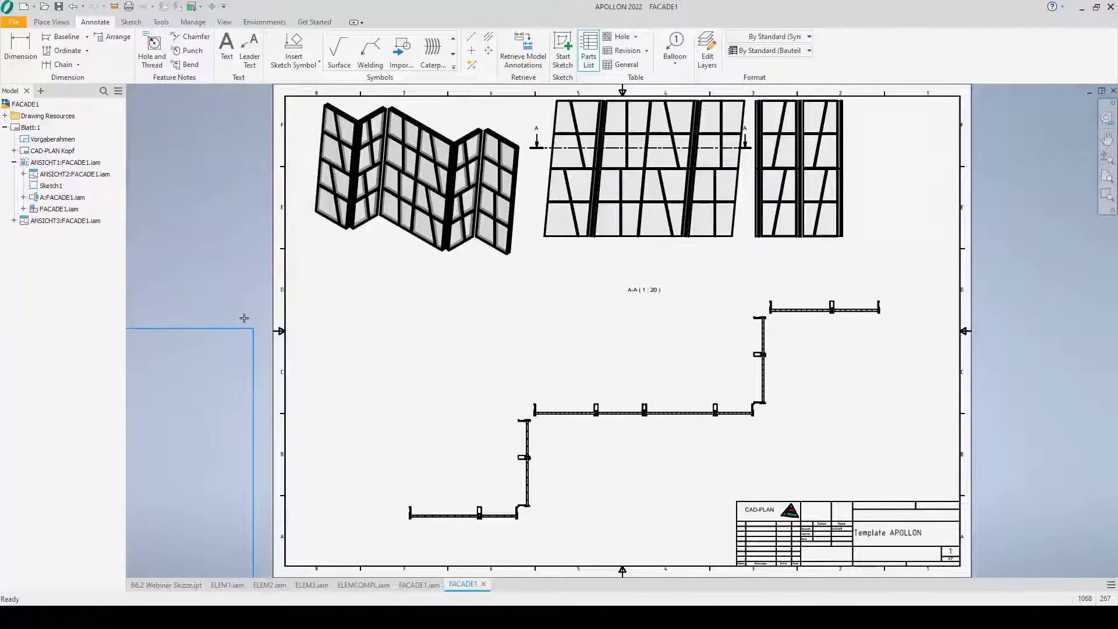
{"action": "scroll", "coordinate": [246, 318], "scroll_direction": "down", "scroll_amount": 5}
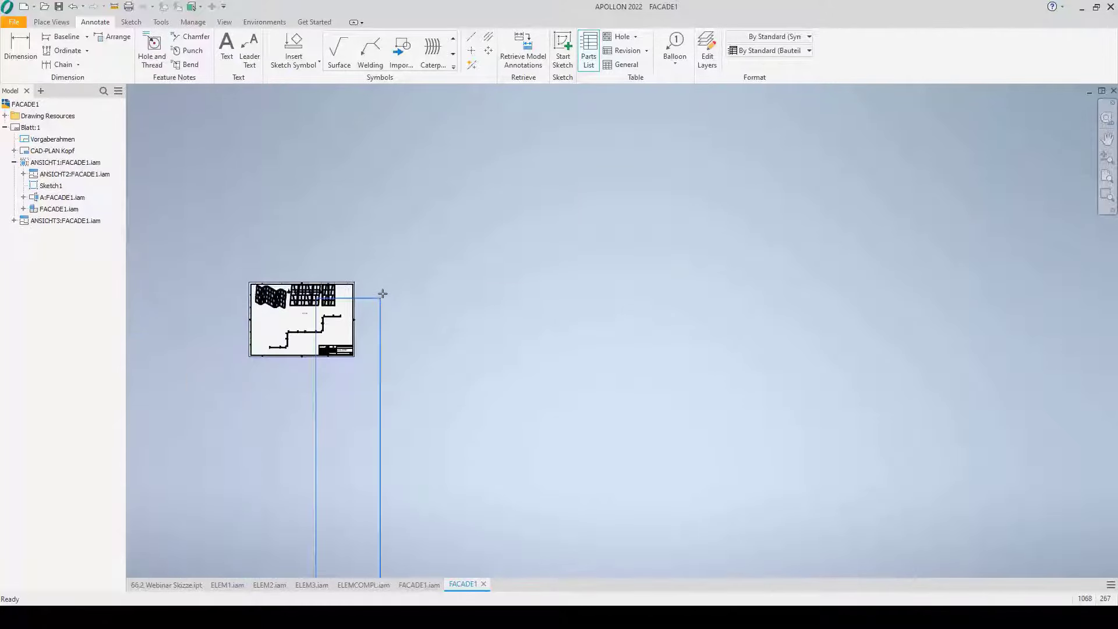
{"action": "left_click", "coordinate": [422, 284]}
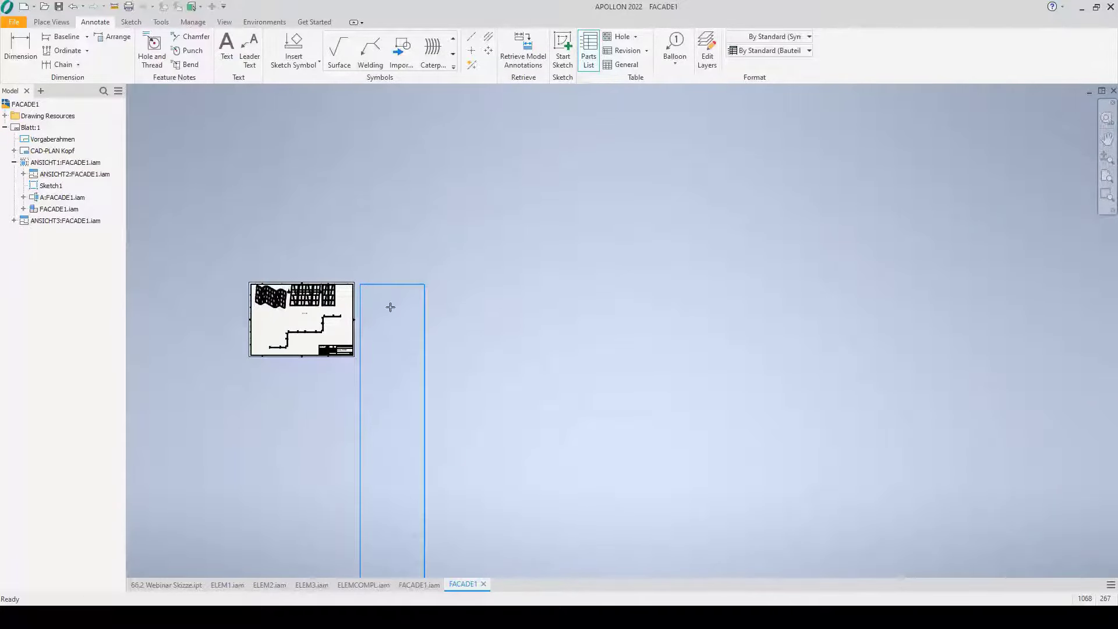
{"action": "scroll", "coordinate": [367, 298], "scroll_direction": "up", "scroll_amount": 4}
{"action": "left_click", "coordinate": [401, 383]}
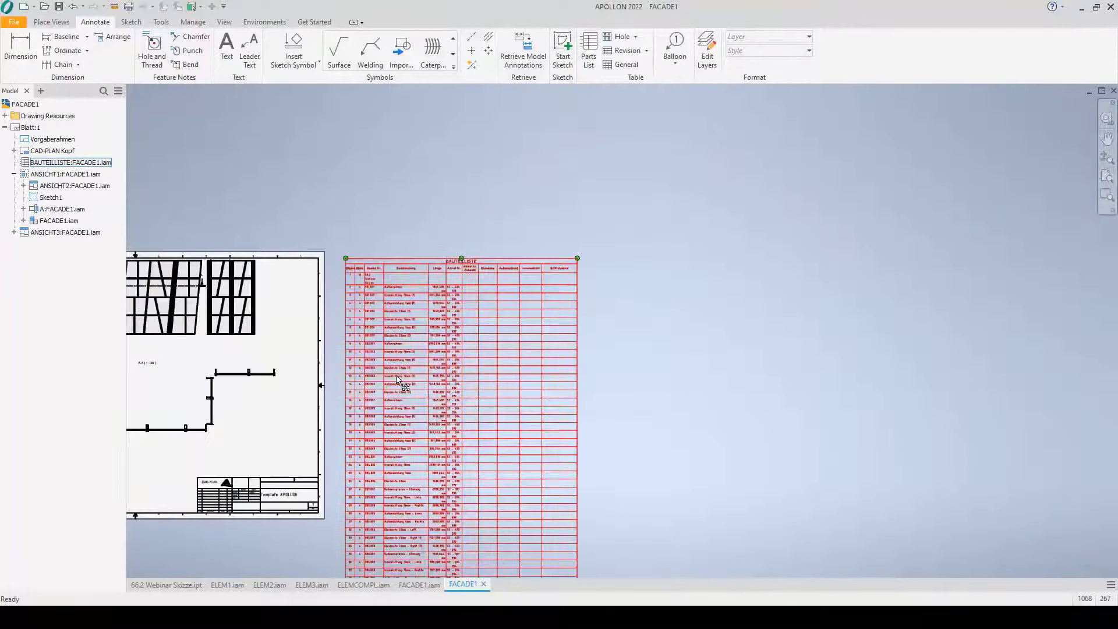
{"action": "middle_click_drag", "start_coordinate": [401, 383], "coordinate": [396, 249]}
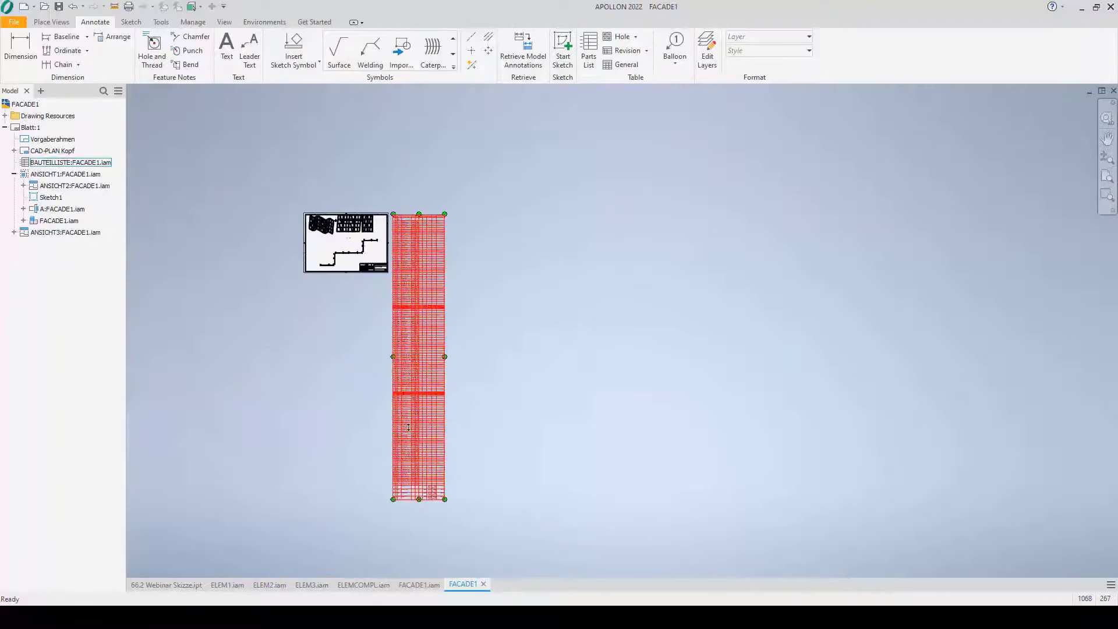
{"action": "scroll", "coordinate": [403, 351], "scroll_direction": "up", "scroll_amount": 8}
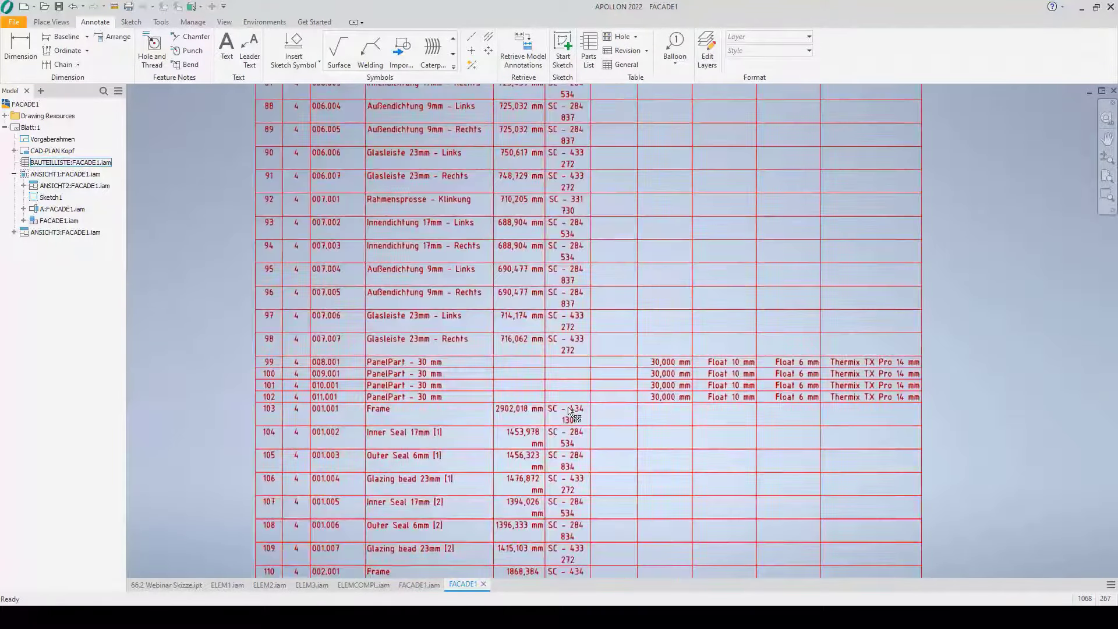
{"action": "middle_click_drag", "start_coordinate": [410, 440], "coordinate": [415, 256]}
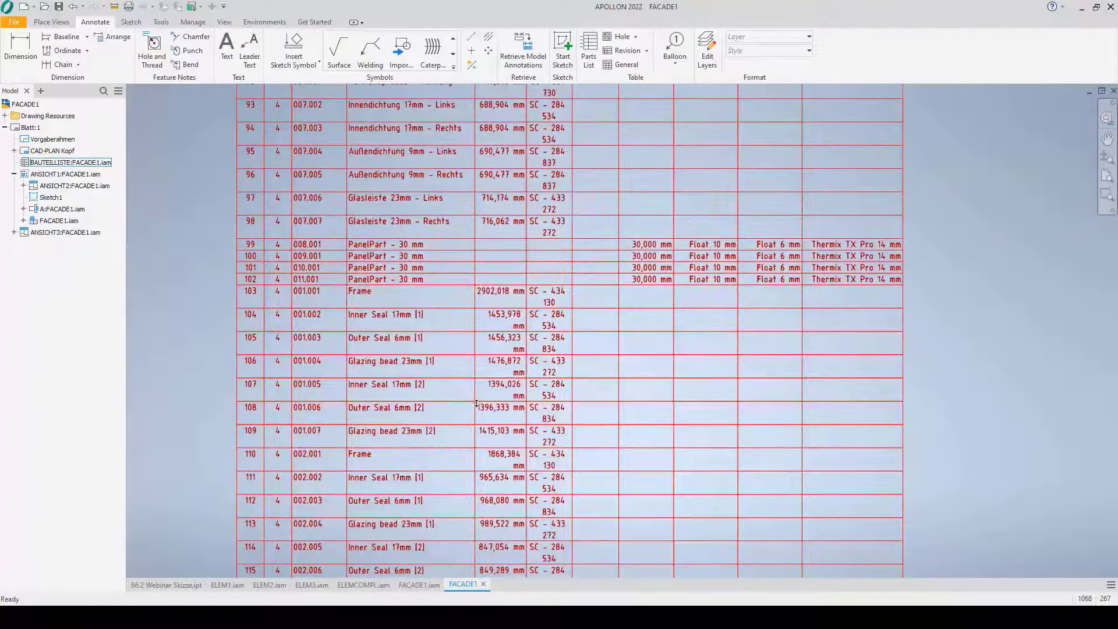
{"action": "middle_click_drag", "start_coordinate": [476, 404], "coordinate": [473, 329]}
{"action": "scroll", "coordinate": [372, 350], "scroll_direction": "down", "scroll_amount": 3}
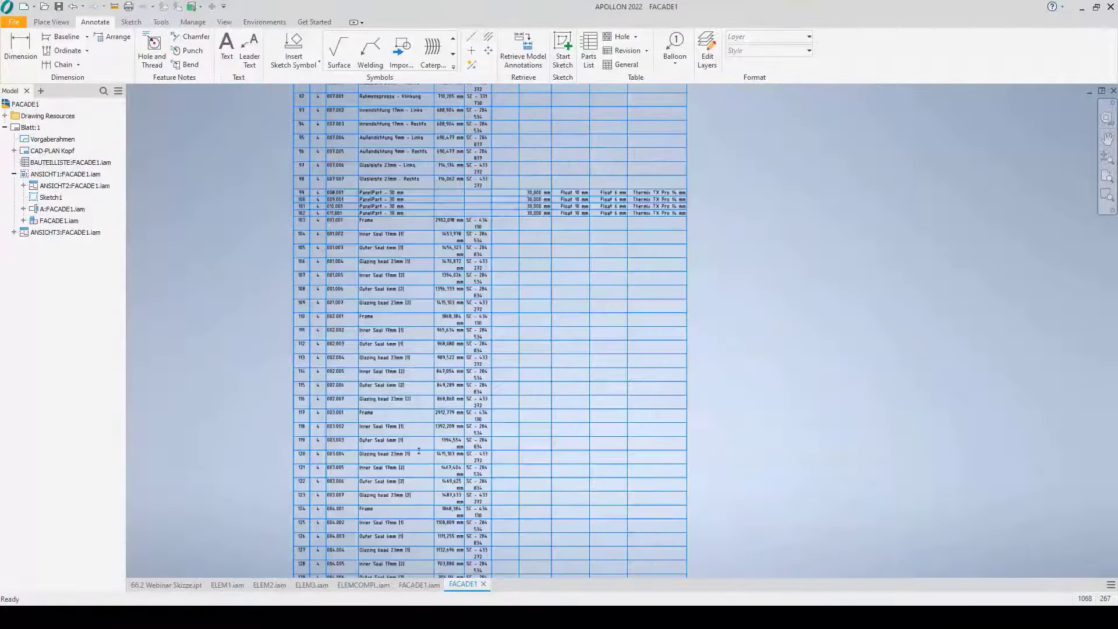
{"action": "middle_click_drag", "start_coordinate": [384, 349], "coordinate": [389, 215]}
{"action": "middle_click_drag", "start_coordinate": [378, 524], "coordinate": [393, 302]}
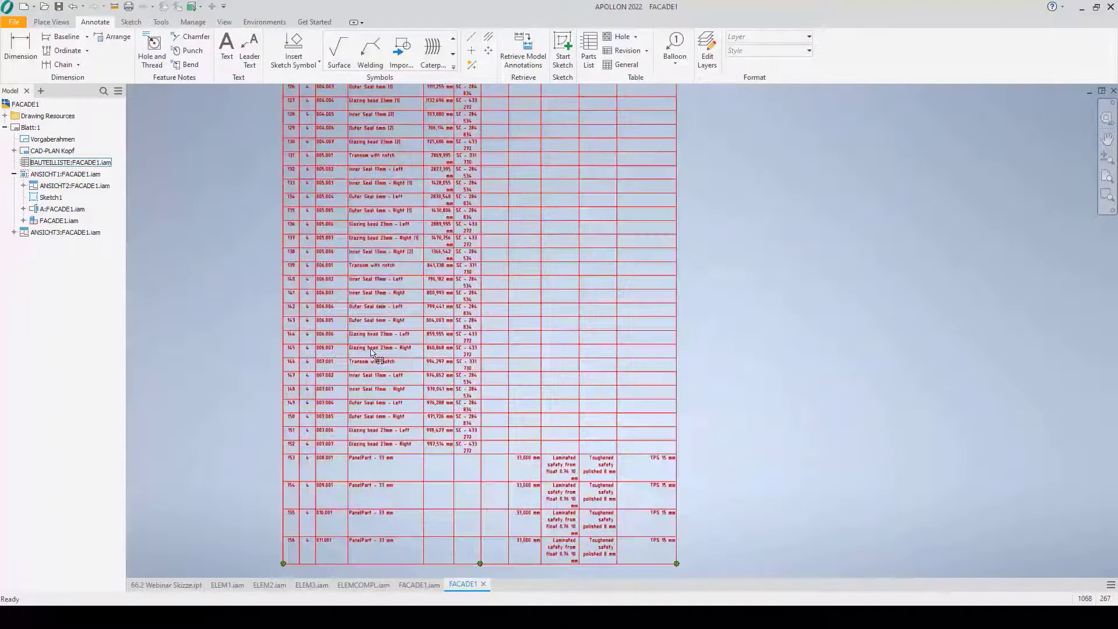
{"action": "scroll", "coordinate": [376, 483], "scroll_direction": "up", "scroll_amount": 3}
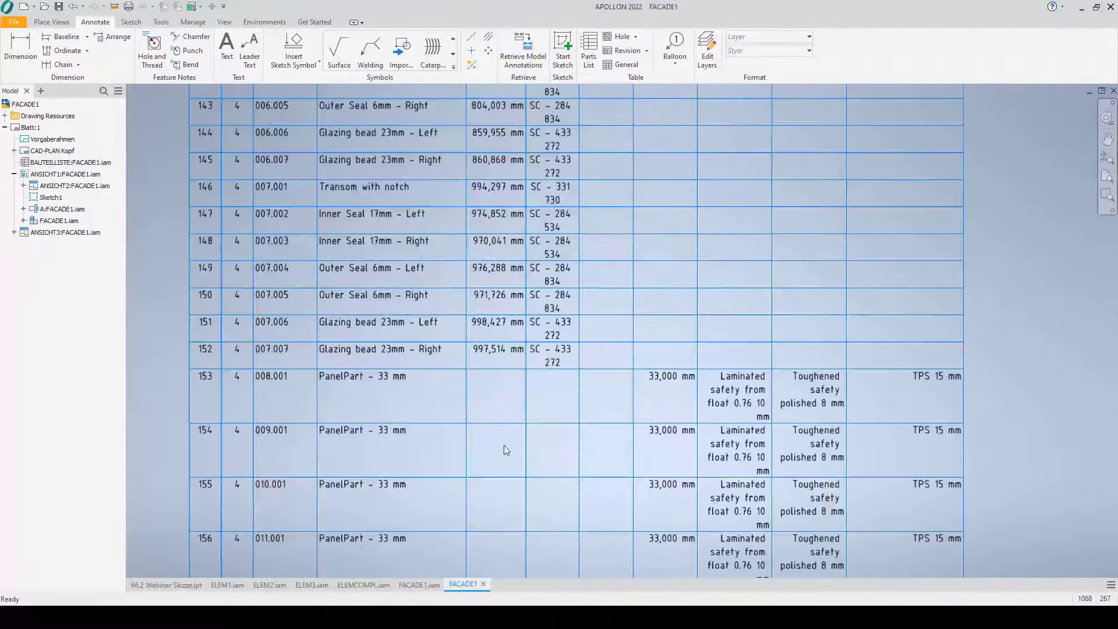
{"action": "middle_click_drag", "start_coordinate": [504, 446], "coordinate": [497, 396]}
{"action": "left_click_drag", "start_coordinate": [497, 395], "coordinate": [521, 439]}
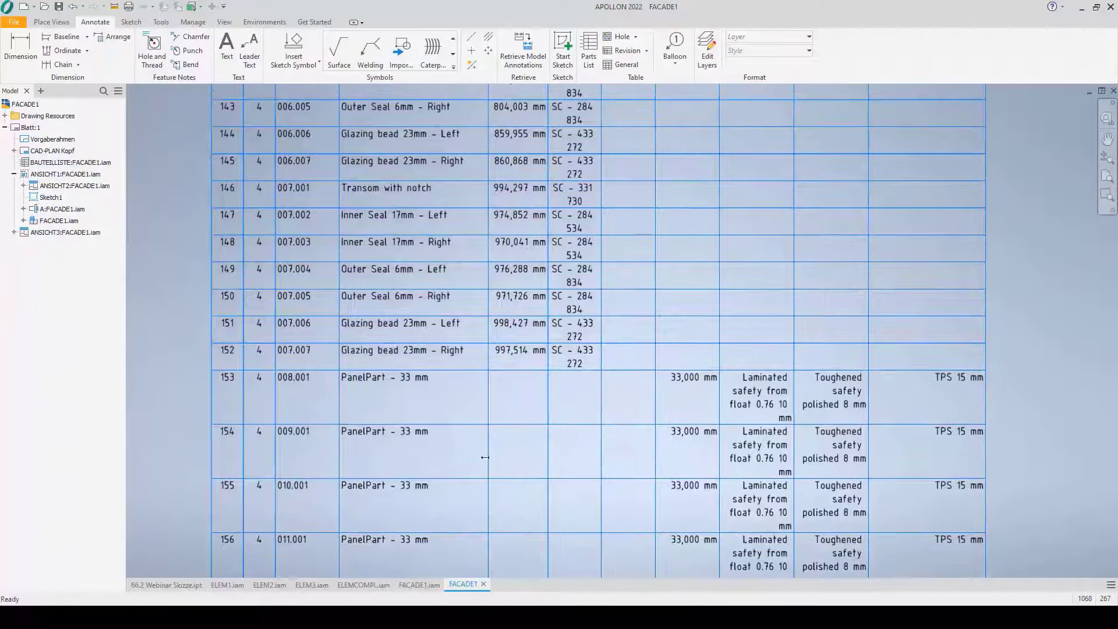
{"action": "scroll", "coordinate": [379, 332], "scroll_direction": "down", "scroll_amount": 2}
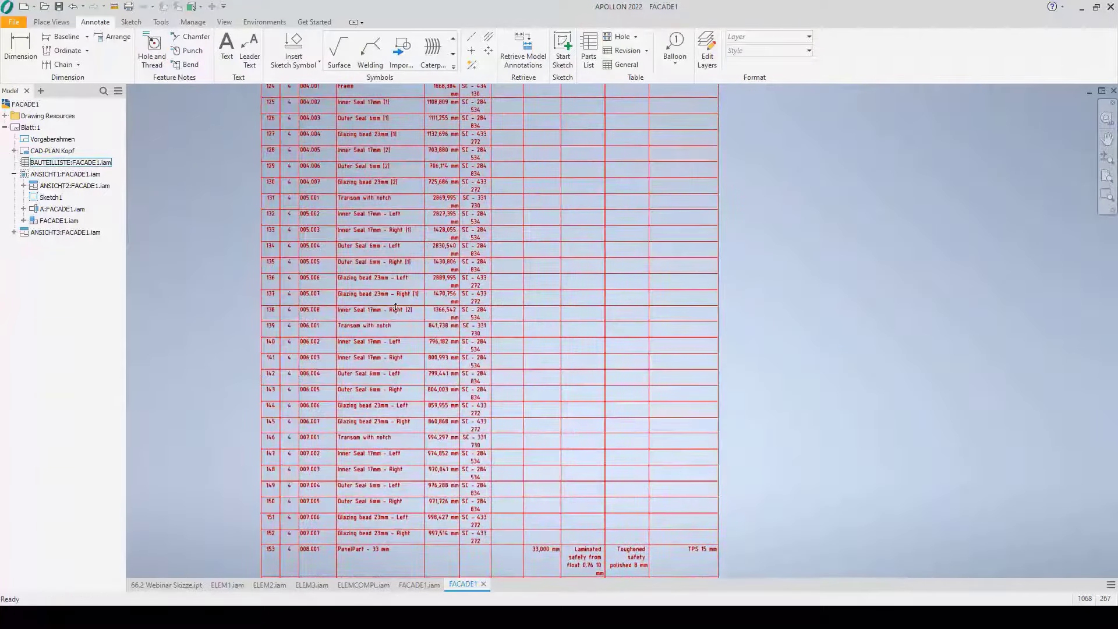
Export the parts list as the Excel workbook BOM.xlsx into the Unitized Facade folder.
{"action": "right_click", "coordinate": [396, 307]}
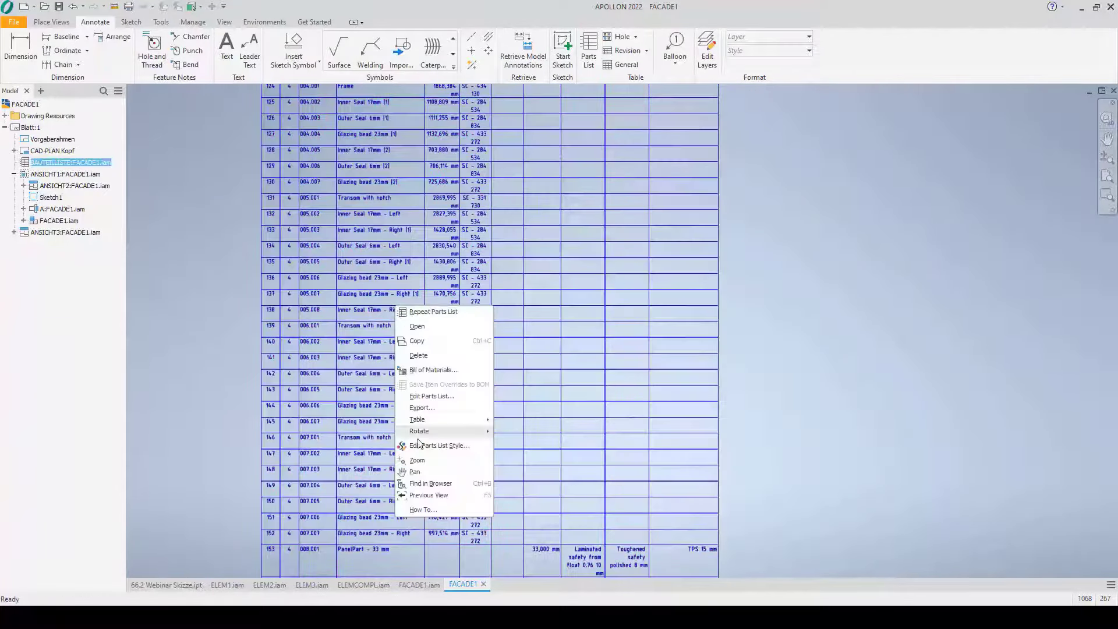
{"action": "left_click", "coordinate": [423, 409]}
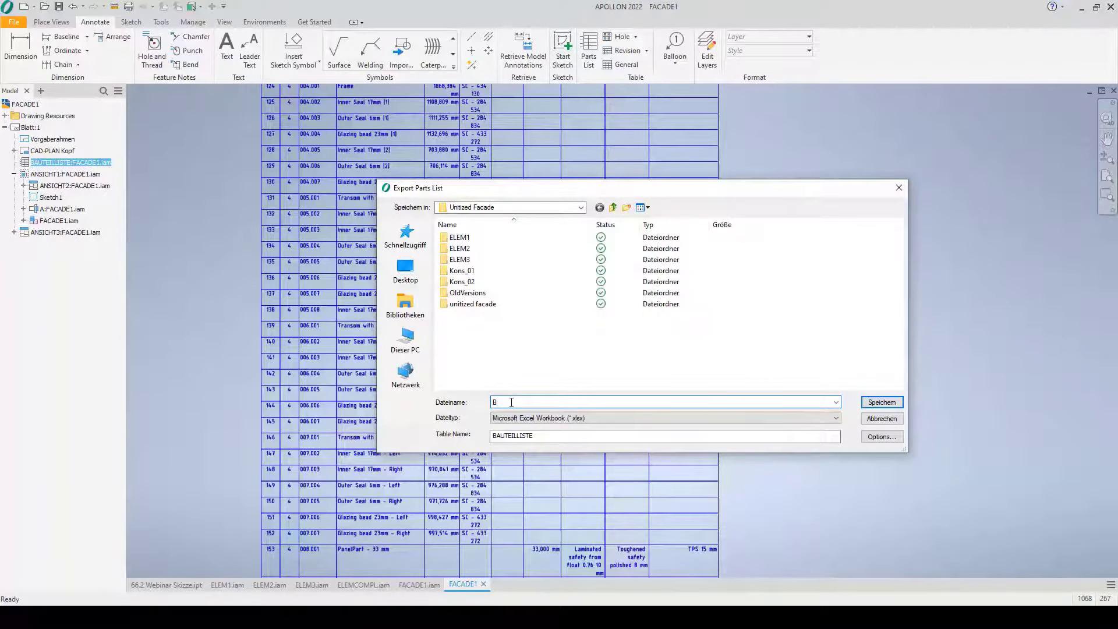
{"action": "left_click", "coordinate": [868, 404]}
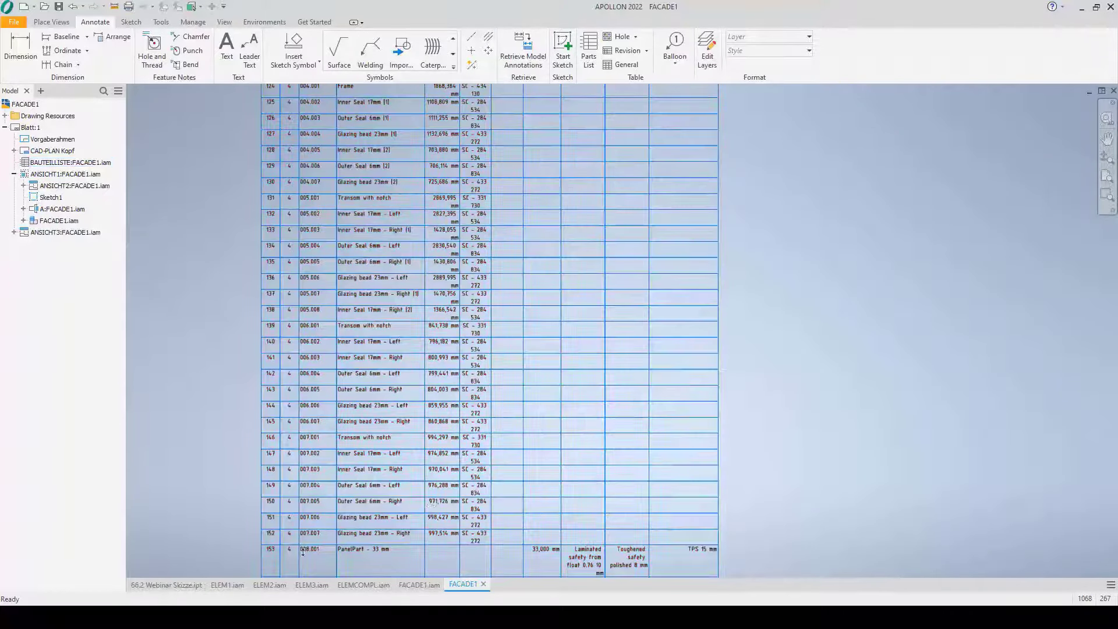
Open BOM.xlsx from the Unitized Facade folder in Excel.
{"action": "key", "text": "alt+Tab"}
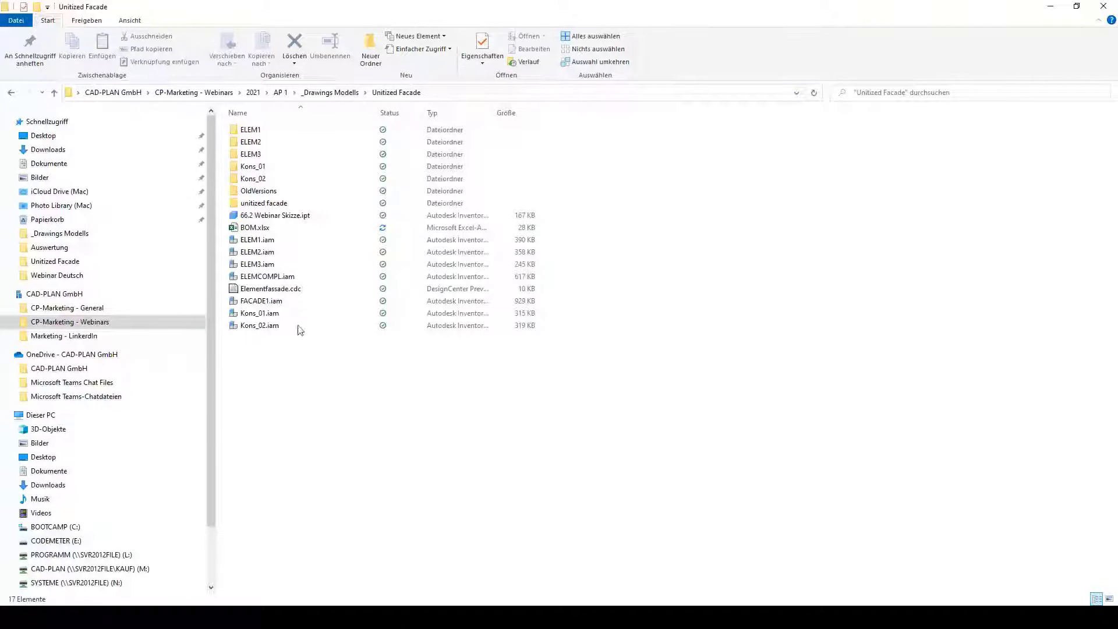
{"action": "double_click", "coordinate": [259, 227]}
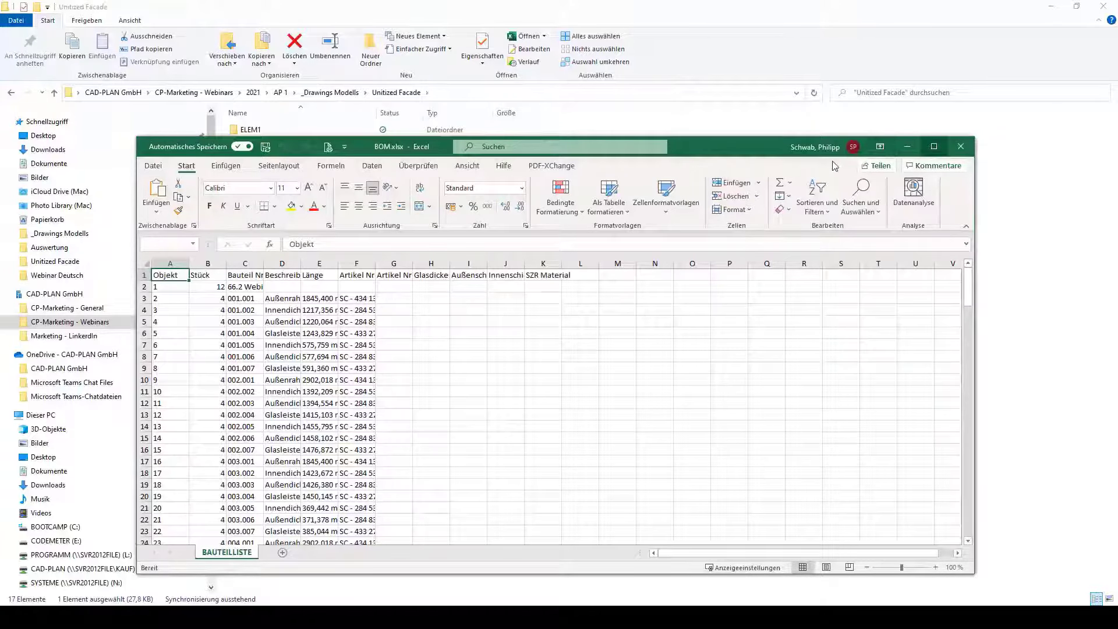
Maximize Excel and set columns A to K of BAUTEILLISTE to width 20.
{"action": "left_click", "coordinate": [935, 147]}
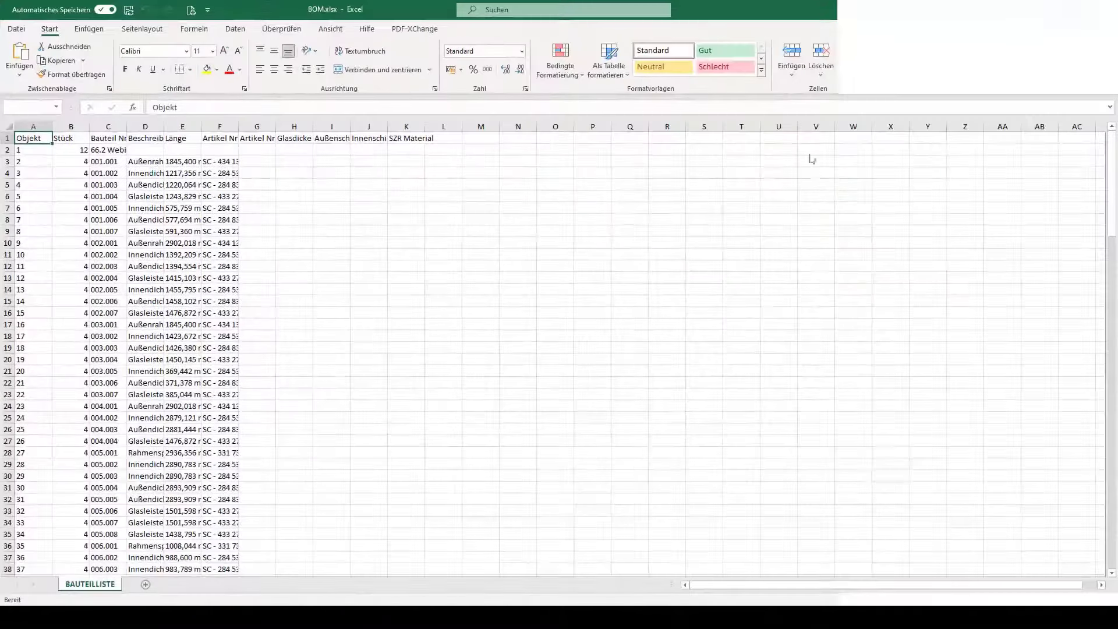
{"action": "left_click", "coordinate": [406, 127]}
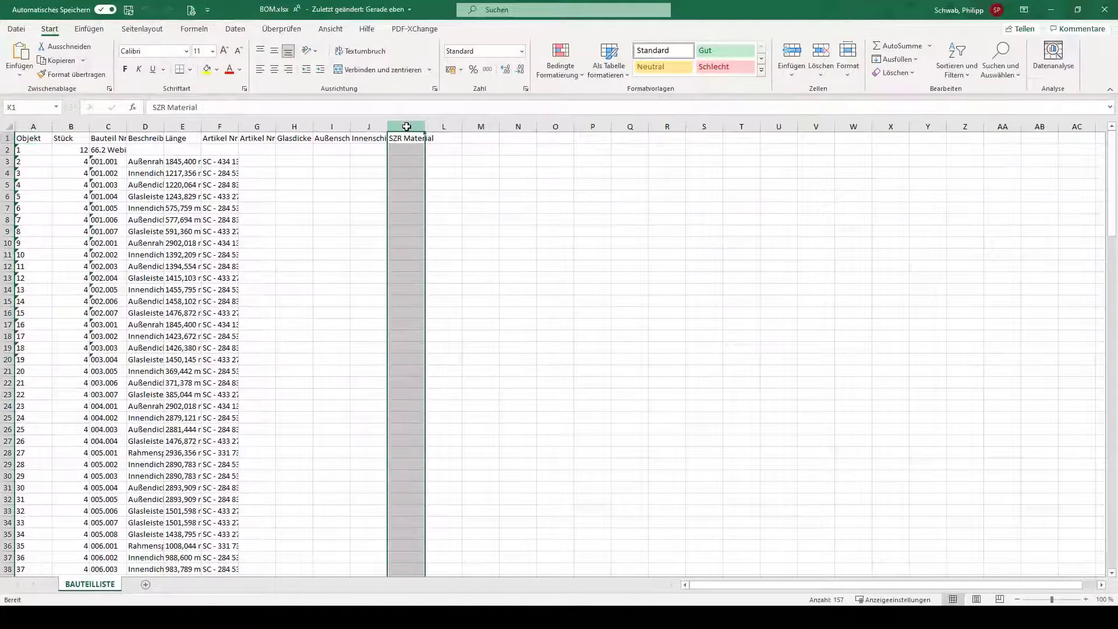
{"action": "left_click", "coordinate": [39, 127], "text": "shift"}
{"action": "right_click", "coordinate": [39, 127]}
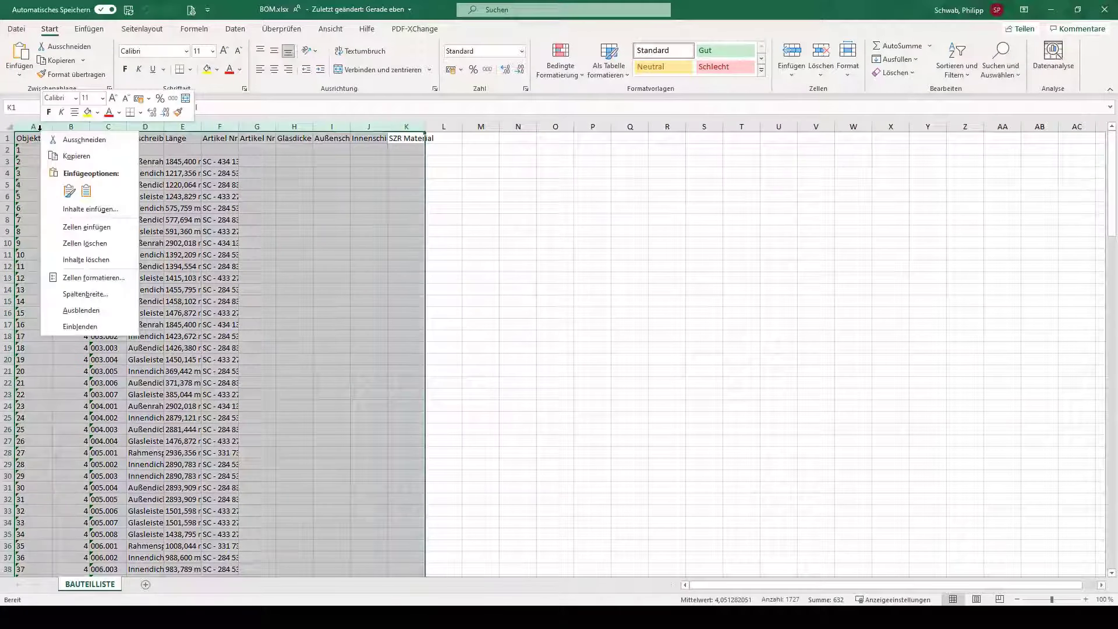
{"action": "left_click", "coordinate": [80, 294]}
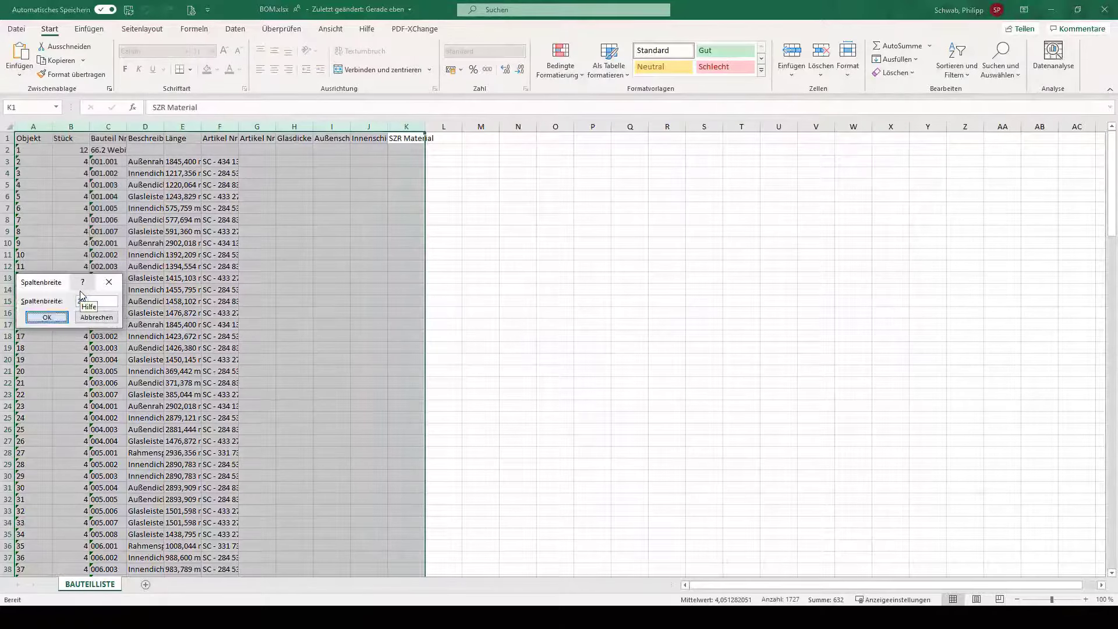
{"action": "type", "text": "20"}
{"action": "key", "text": "Return"}
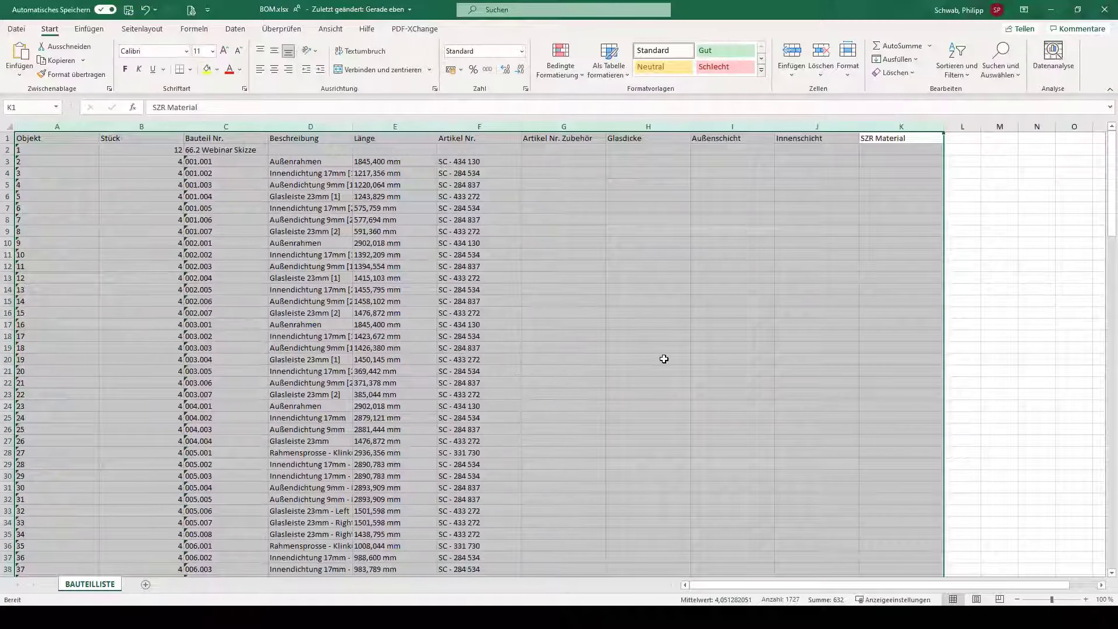
Scroll through the widened part list, then minimize Excel.
{"action": "scroll", "coordinate": [670, 356], "scroll_direction": "down", "scroll_amount": 13}
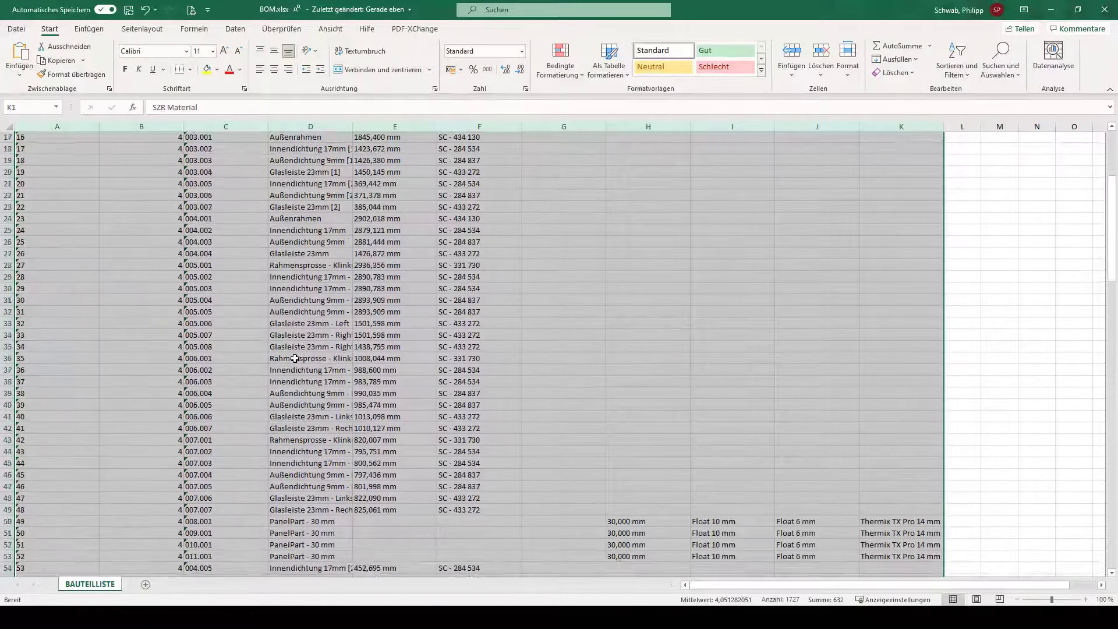
{"action": "scroll", "coordinate": [384, 384], "scroll_direction": "down", "scroll_amount": 19}
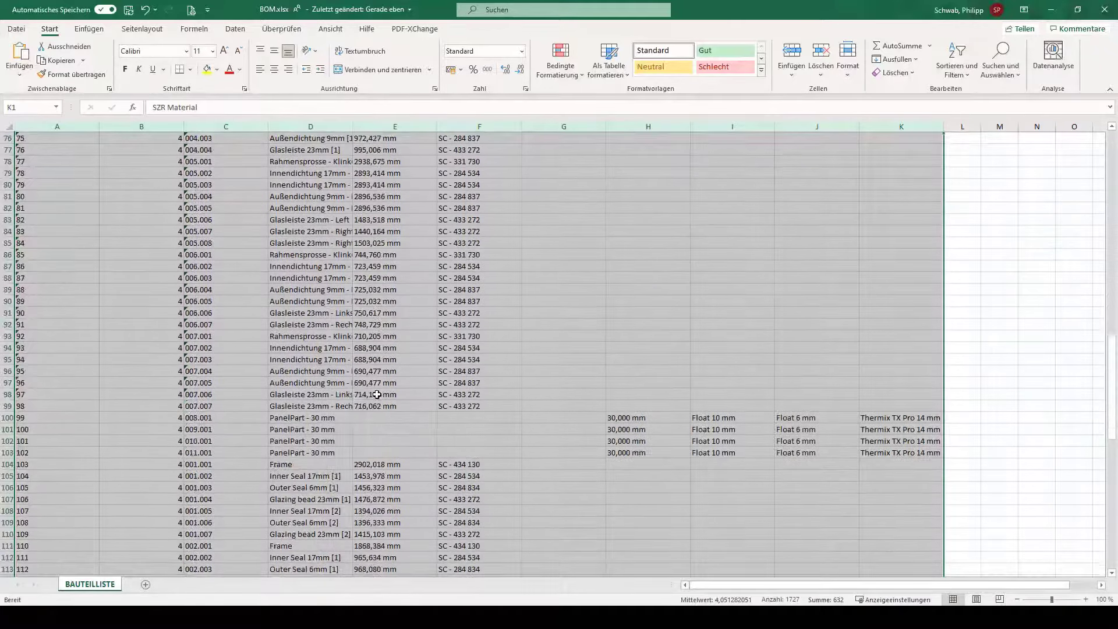
{"action": "scroll", "coordinate": [384, 395], "scroll_direction": "down", "scroll_amount": 10}
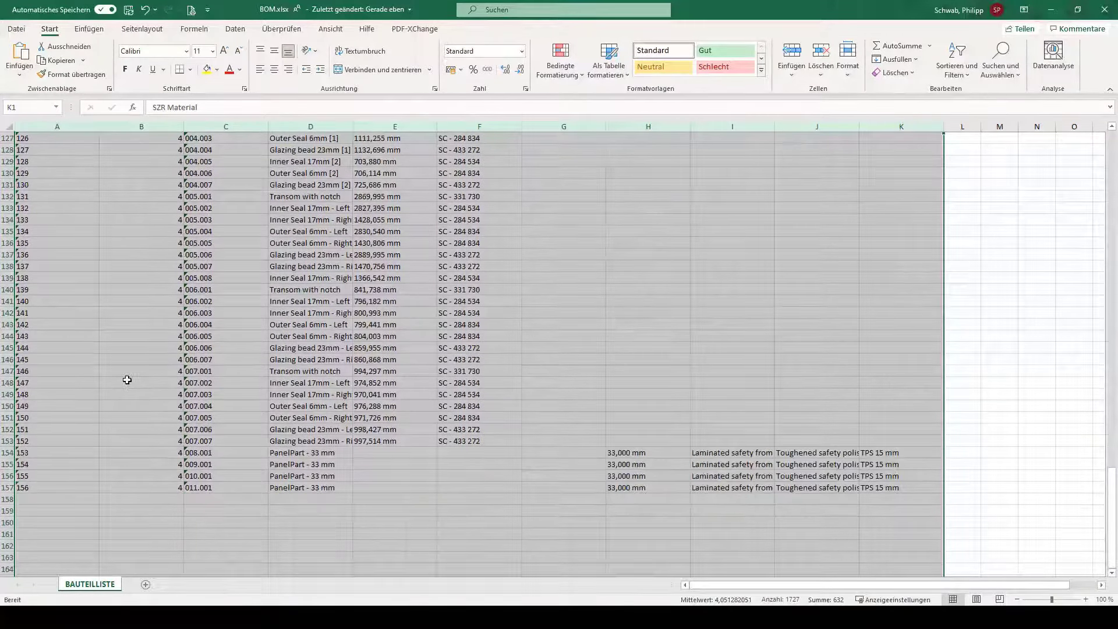
{"action": "scroll", "coordinate": [139, 382], "scroll_direction": "up", "scroll_amount": 3}
{"action": "scroll", "coordinate": [437, 308], "scroll_direction": "up", "scroll_amount": 2}
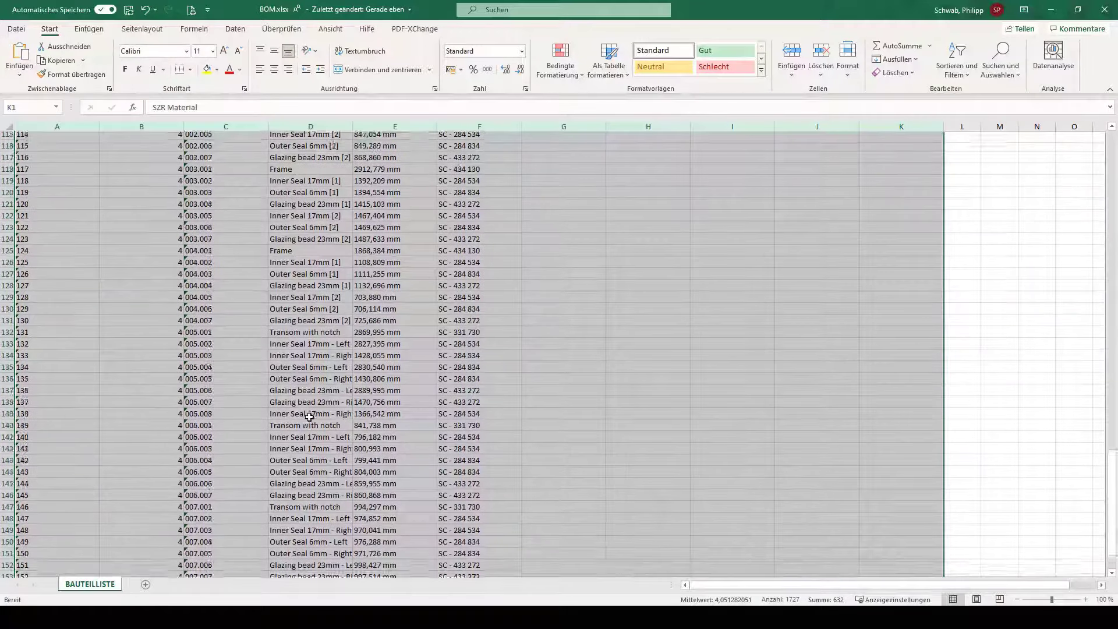
{"action": "left_click", "coordinate": [1050, 10]}
Return to Inventor and frame all of Blatt:1 with its views and parts list.
{"action": "key", "text": "alt+Tab"}
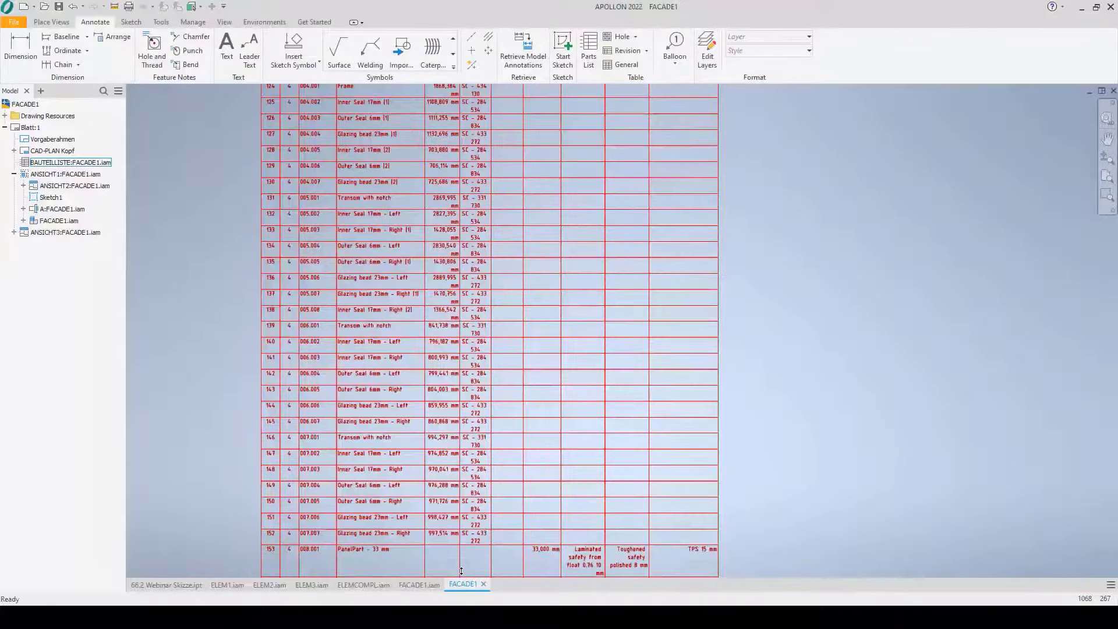
{"action": "scroll", "coordinate": [456, 361], "scroll_direction": "down", "scroll_amount": 5}
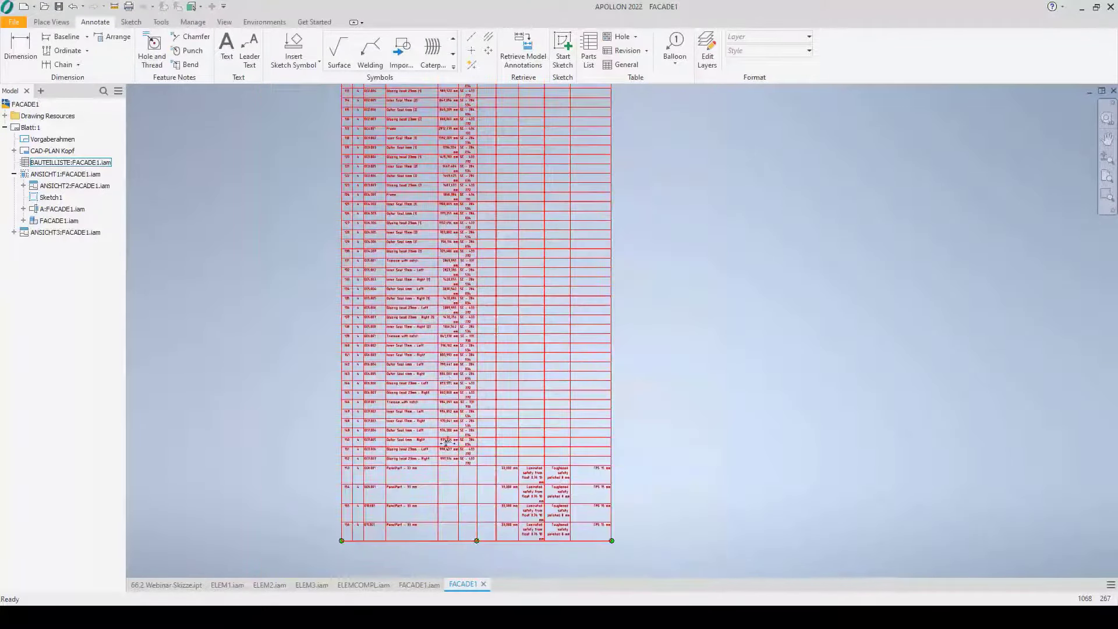
{"action": "scroll", "coordinate": [444, 478], "scroll_direction": "down", "scroll_amount": 3}
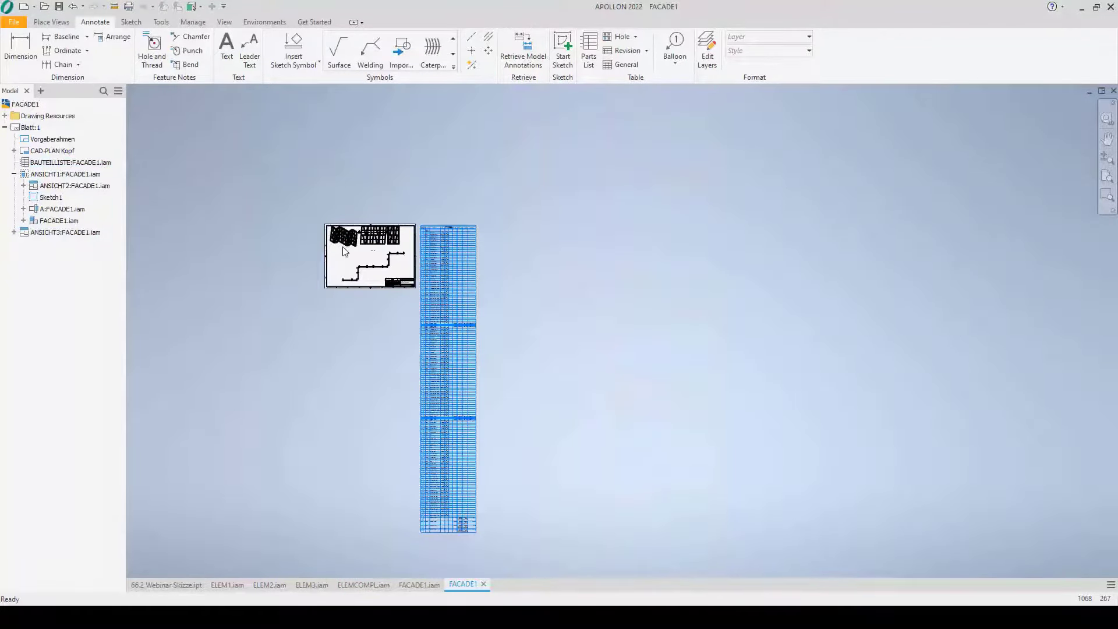
{"action": "scroll", "coordinate": [344, 252], "scroll_direction": "up", "scroll_amount": 5}
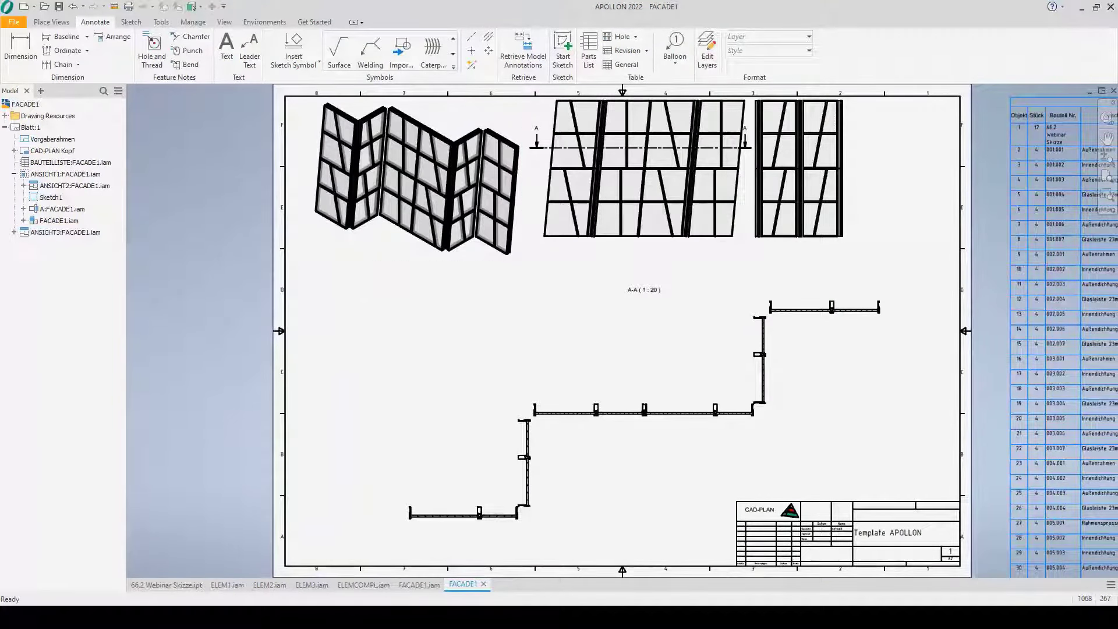
{"action": "left_click", "coordinate": [5, 127]}
{"action": "left_click", "coordinate": [52, 23]}
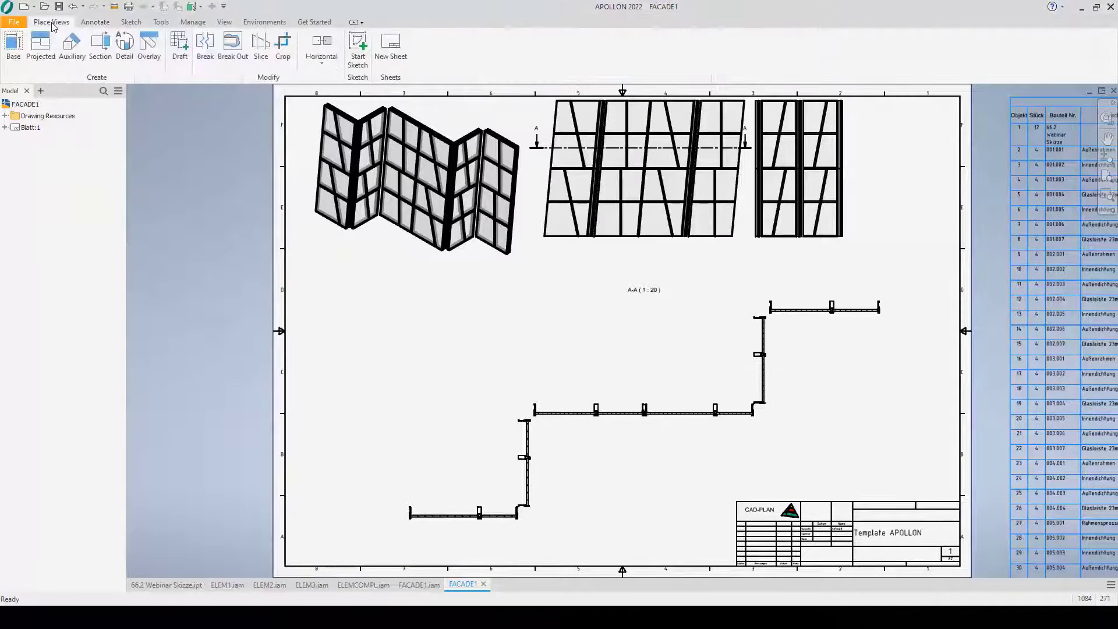
Create sheet Blatt:2 with a 1 : 10 base view of ELEM1.iam, shifted left.
{"action": "left_click", "coordinate": [391, 45]}
{"action": "left_click", "coordinate": [13, 46]}
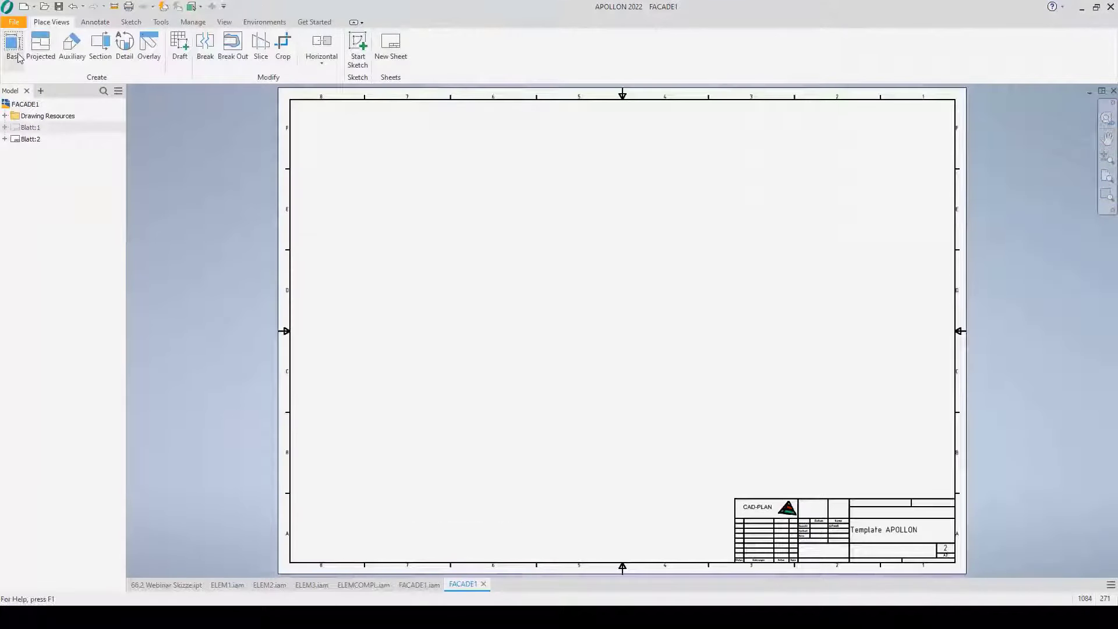
{"action": "left_click", "coordinate": [260, 343]}
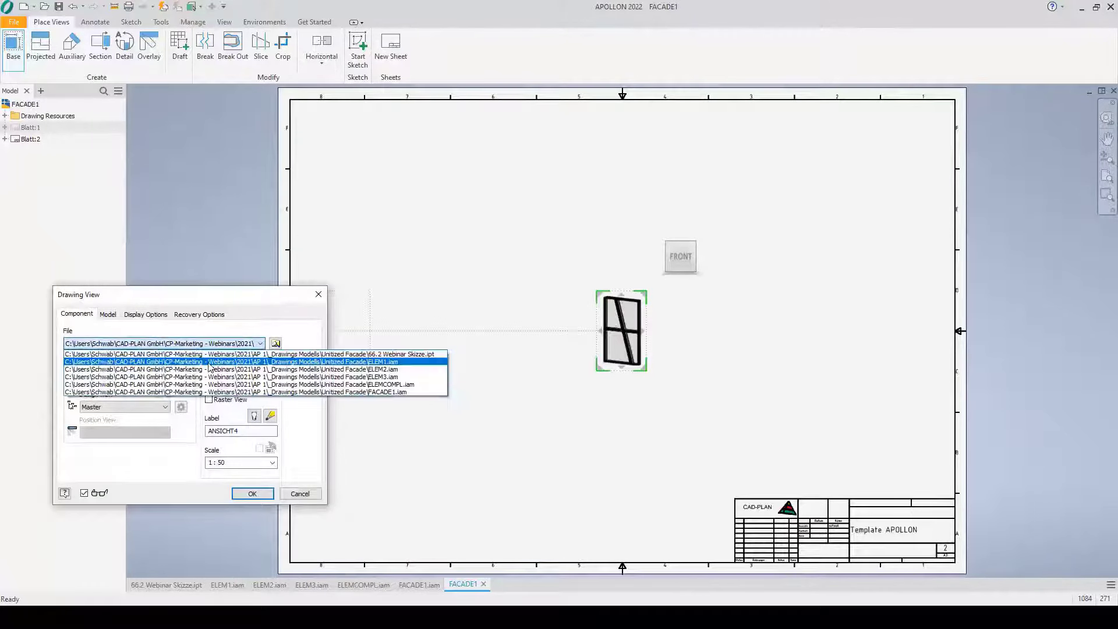
{"action": "left_click", "coordinate": [212, 362]}
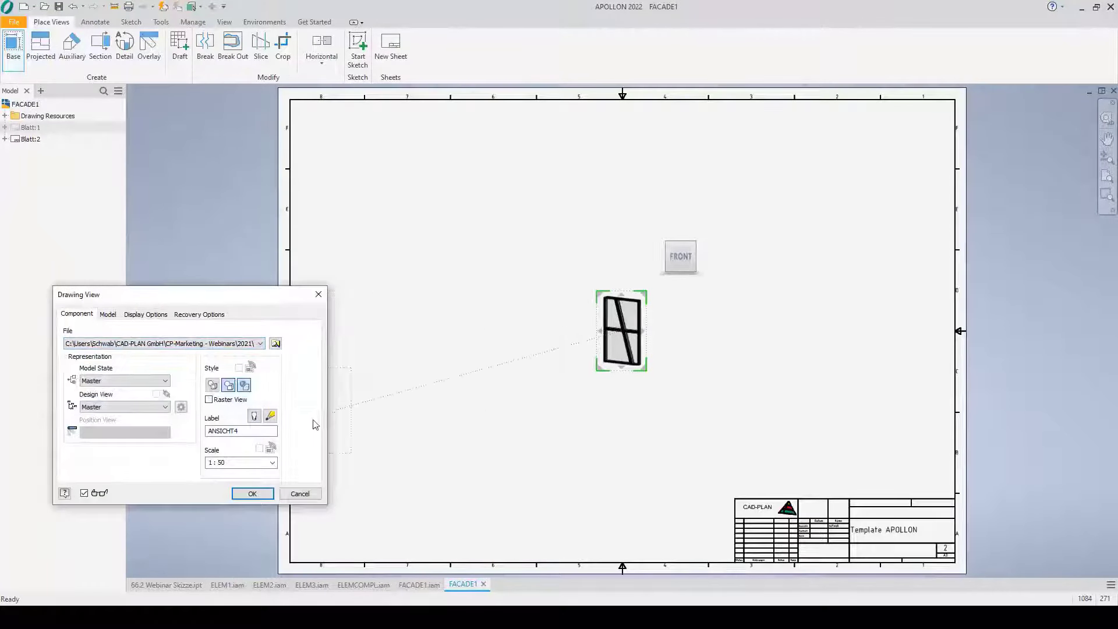
{"action": "left_click", "coordinate": [272, 462]}
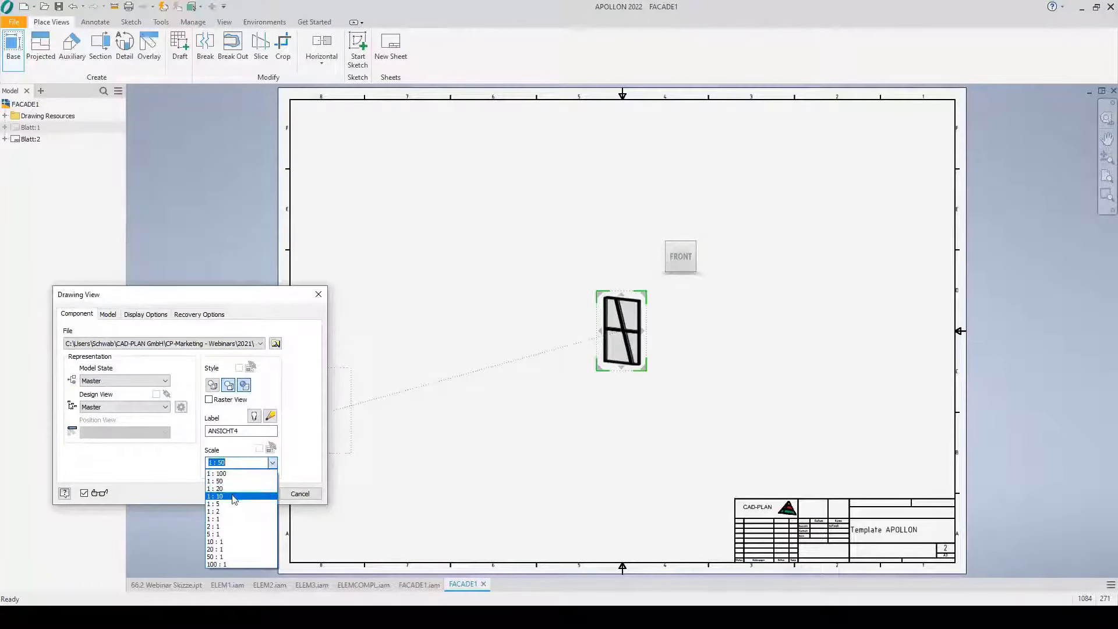
{"action": "left_click", "coordinate": [236, 501]}
{"action": "right_click", "coordinate": [565, 309]}
{"action": "left_click", "coordinate": [501, 308]}
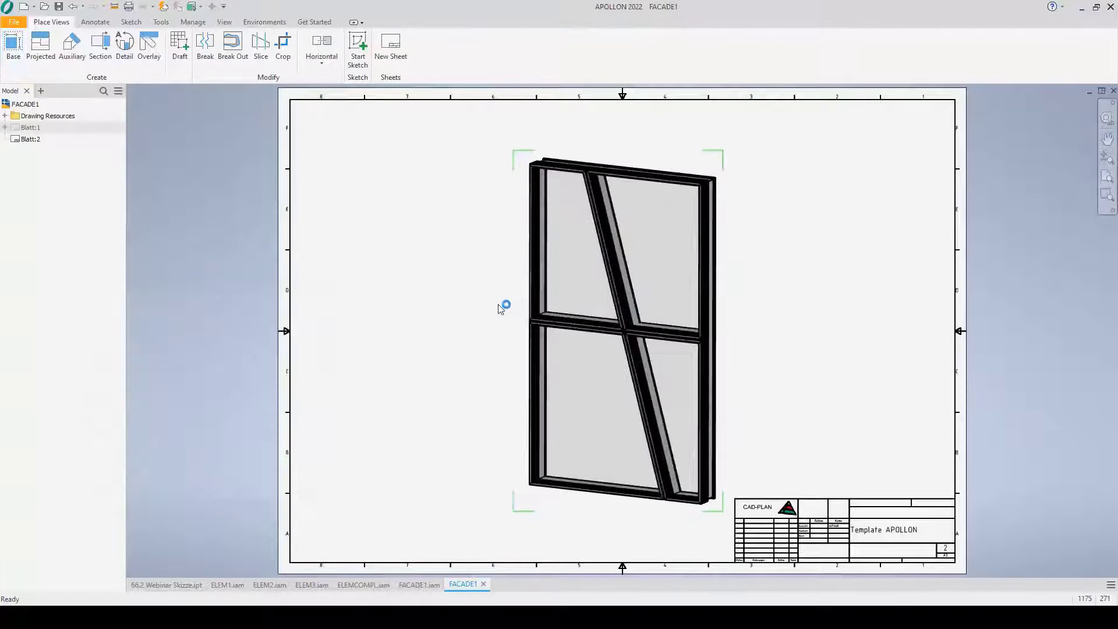
{"action": "left_click_drag", "start_coordinate": [519, 305], "coordinate": [427, 299]}
Start Auto Balloon on the window view with Around placement and a custom balloon shape.
{"action": "left_click", "coordinate": [95, 21]}
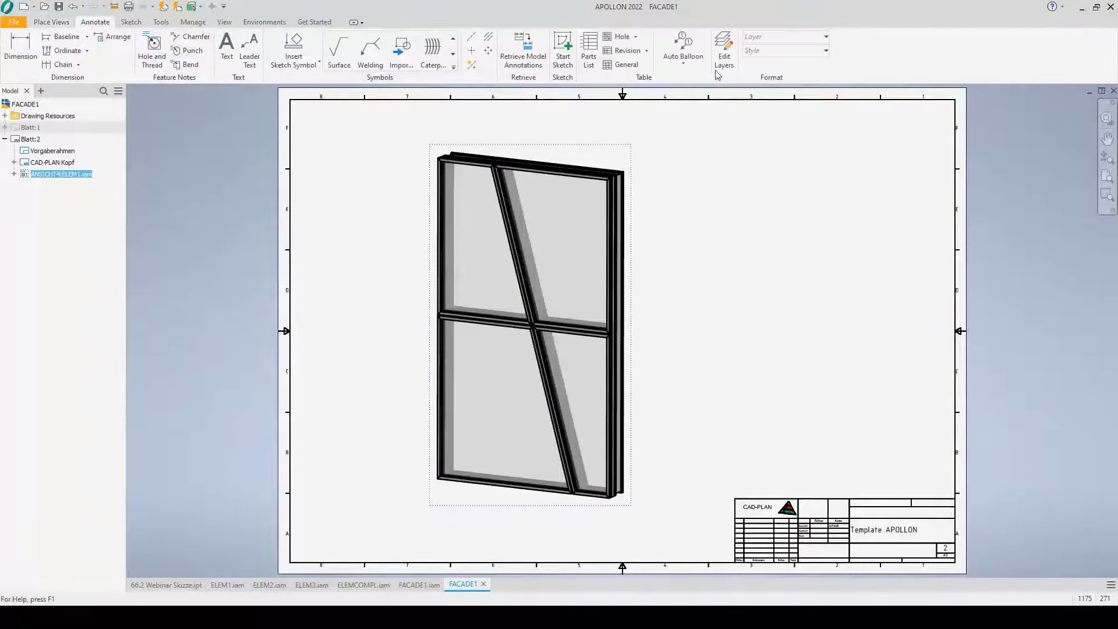
{"action": "left_click", "coordinate": [681, 61]}
{"action": "left_click", "coordinate": [688, 107]}
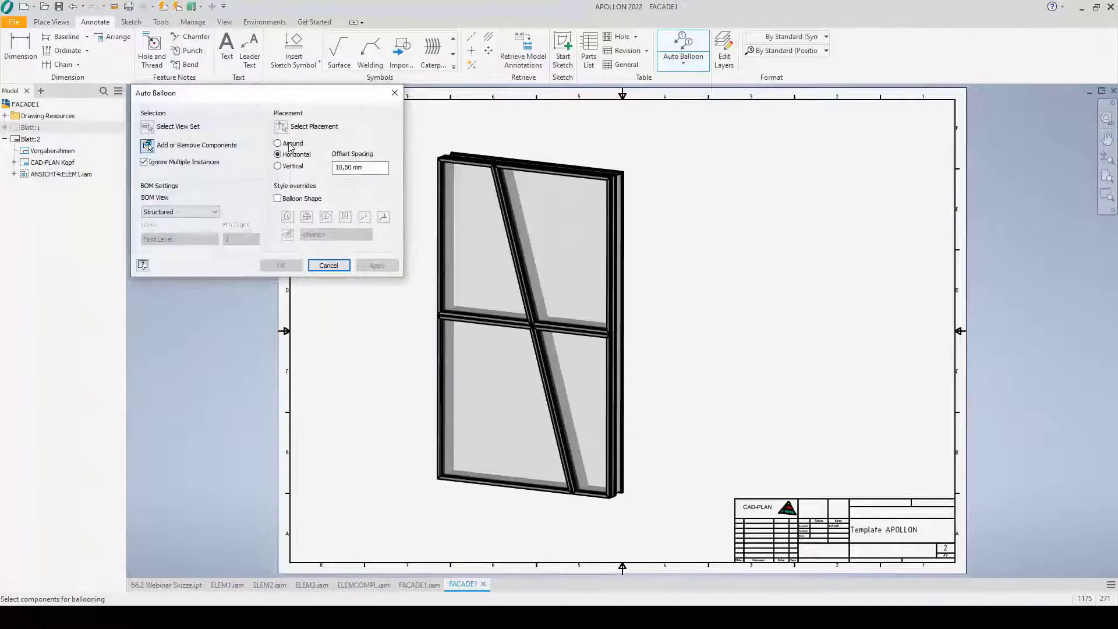
{"action": "left_click", "coordinate": [654, 506]}
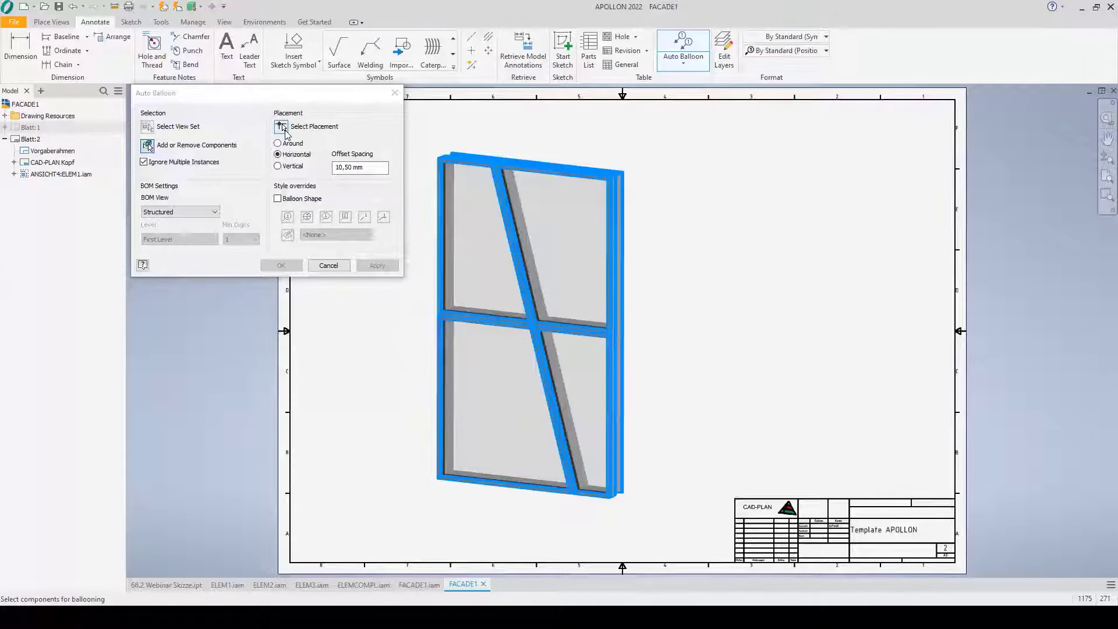
{"action": "left_click", "coordinate": [282, 145]}
{"action": "left_click", "coordinate": [278, 198]}
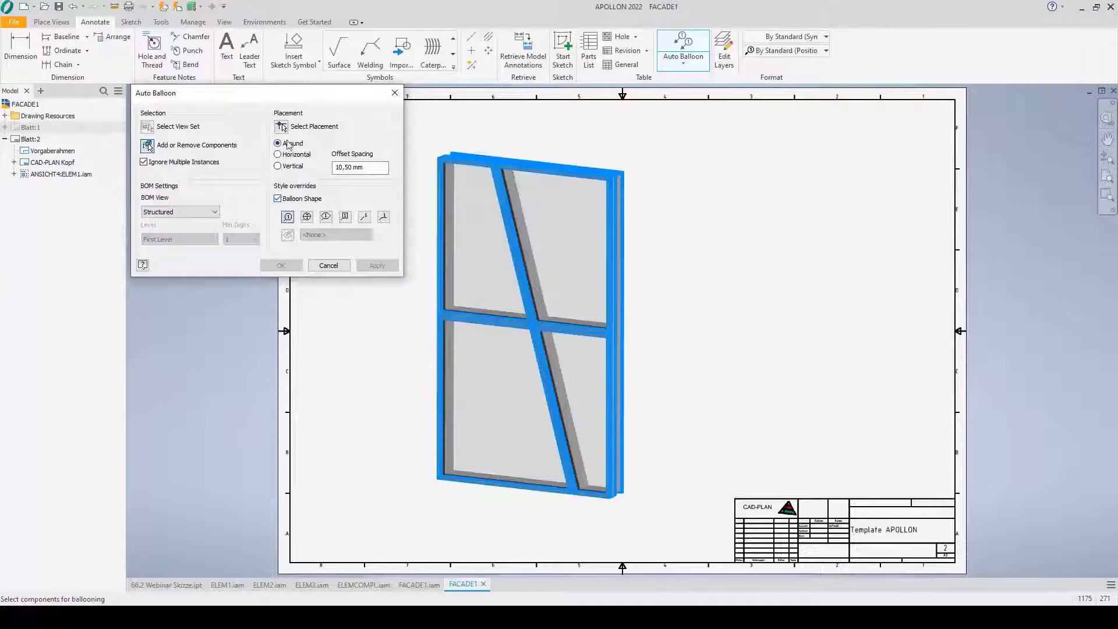
{"action": "left_click", "coordinate": [281, 126]}
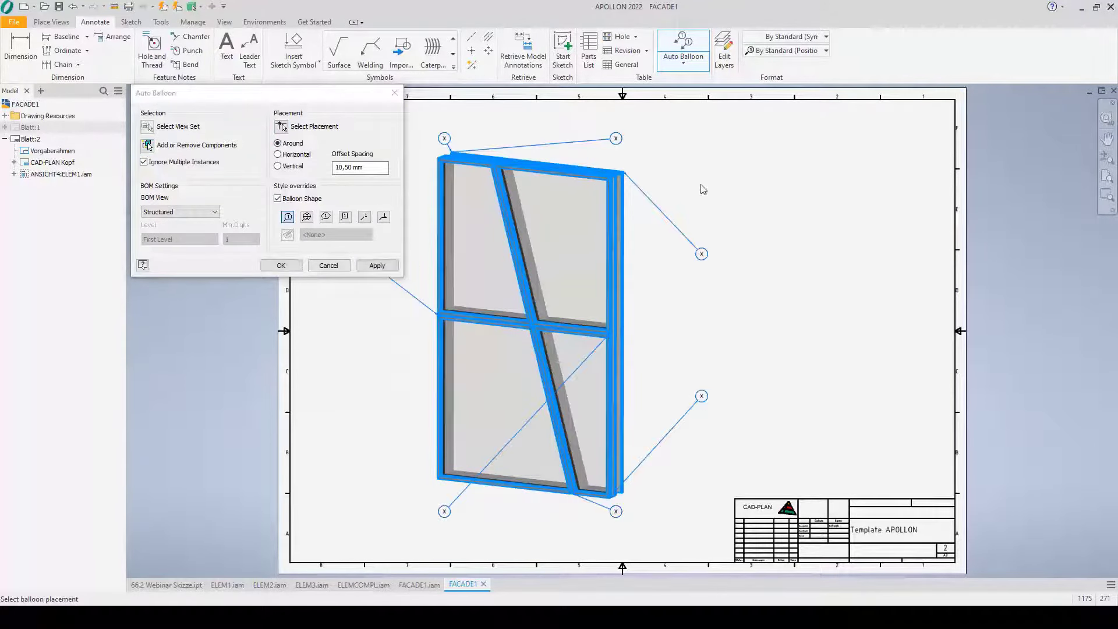
Number balloons by BOM view parts only and place them around the window view.
{"action": "left_click", "coordinate": [178, 212]}
{"action": "left_click", "coordinate": [166, 230]}
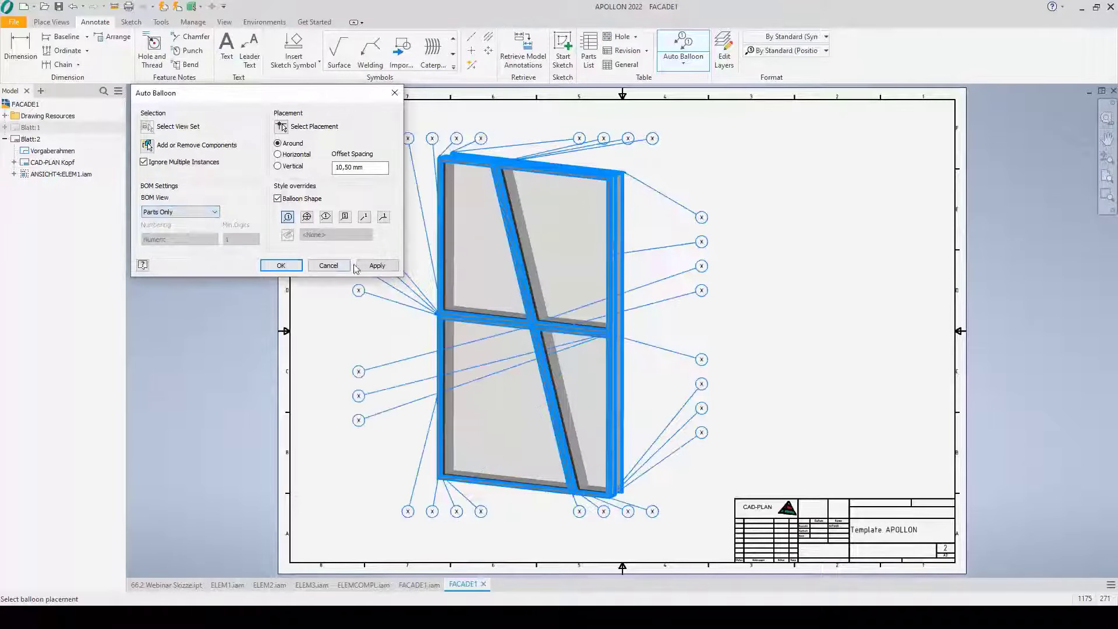
{"action": "left_click", "coordinate": [298, 279]}
{"action": "scroll", "coordinate": [574, 158], "scroll_direction": "up", "scroll_amount": 3}
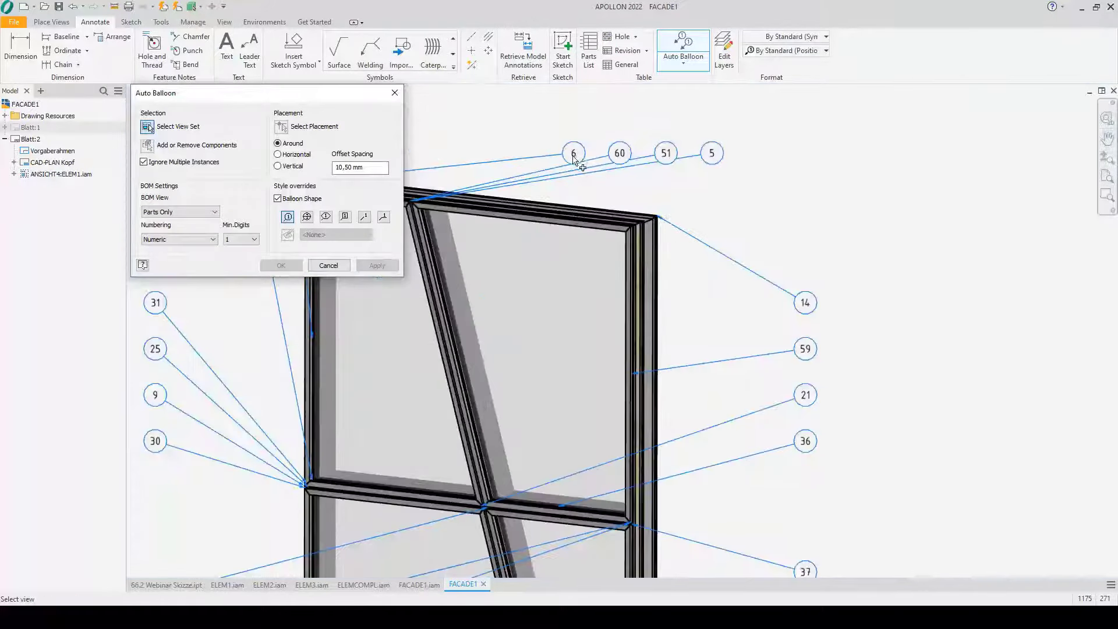
{"action": "right_click", "coordinate": [600, 135]}
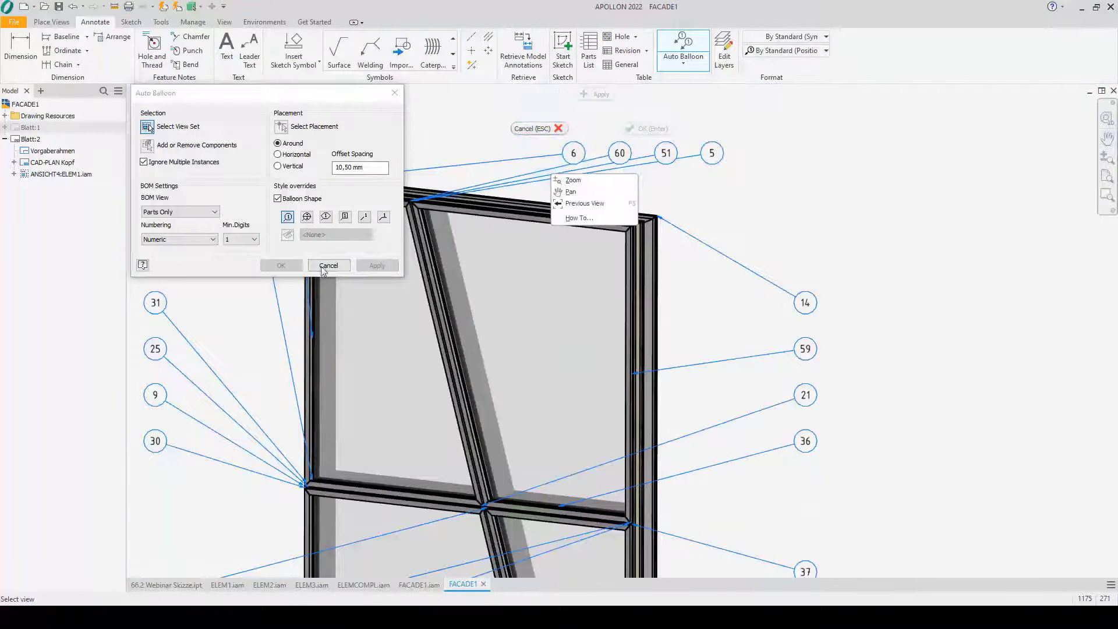
{"action": "key", "text": "Escape"}
{"action": "left_click", "coordinate": [341, 266]}
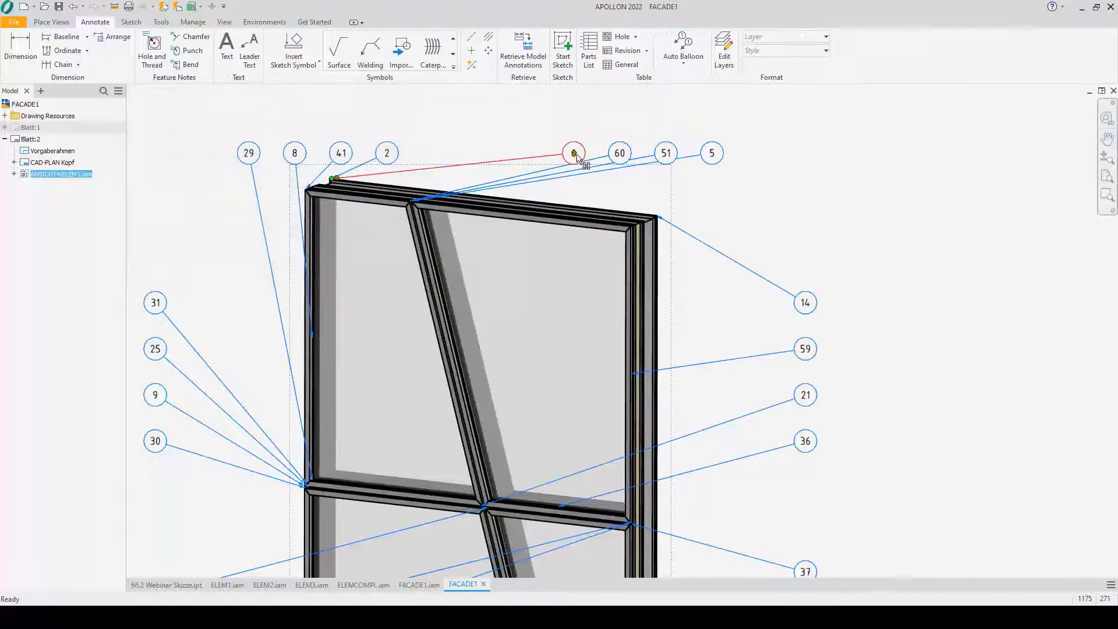
Lift balloons 6 and 60 higher above the window and fit the whole sheet.
{"action": "left_click_drag", "start_coordinate": [576, 150], "coordinate": [580, 121]}
{"action": "left_click_drag", "start_coordinate": [620, 155], "coordinate": [673, 138]}
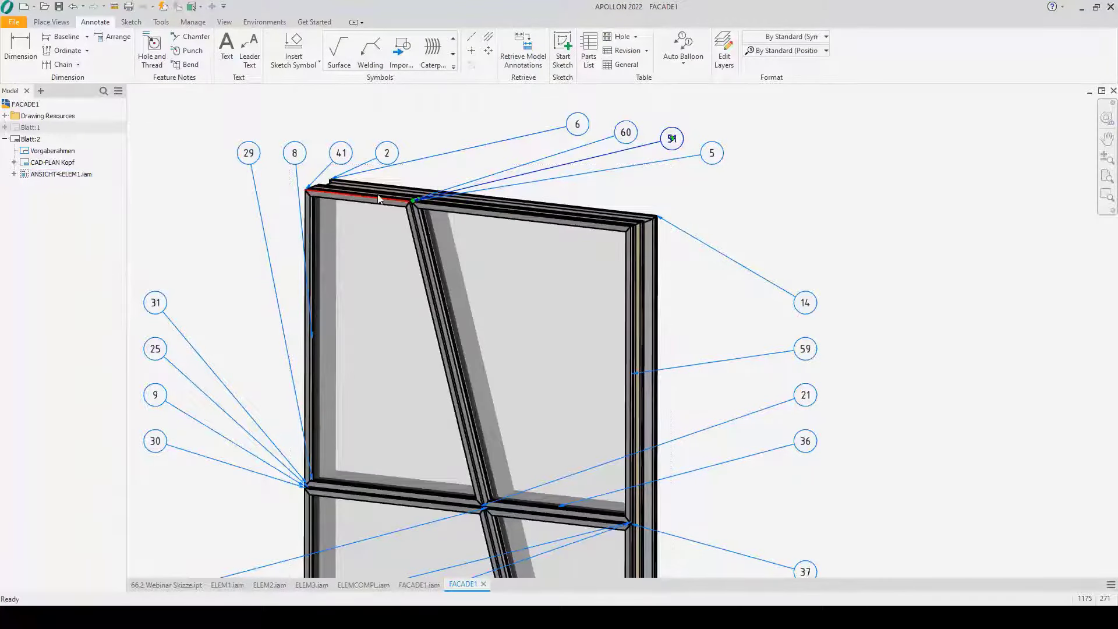
{"action": "key", "text": "Home"}
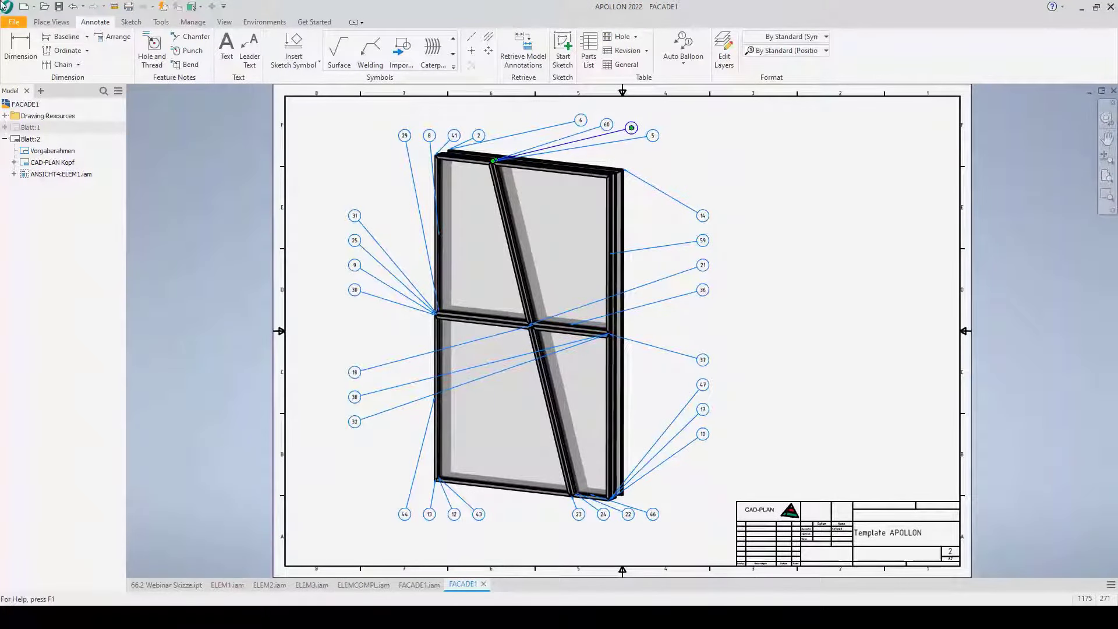
{"action": "left_click", "coordinate": [335, 450]}
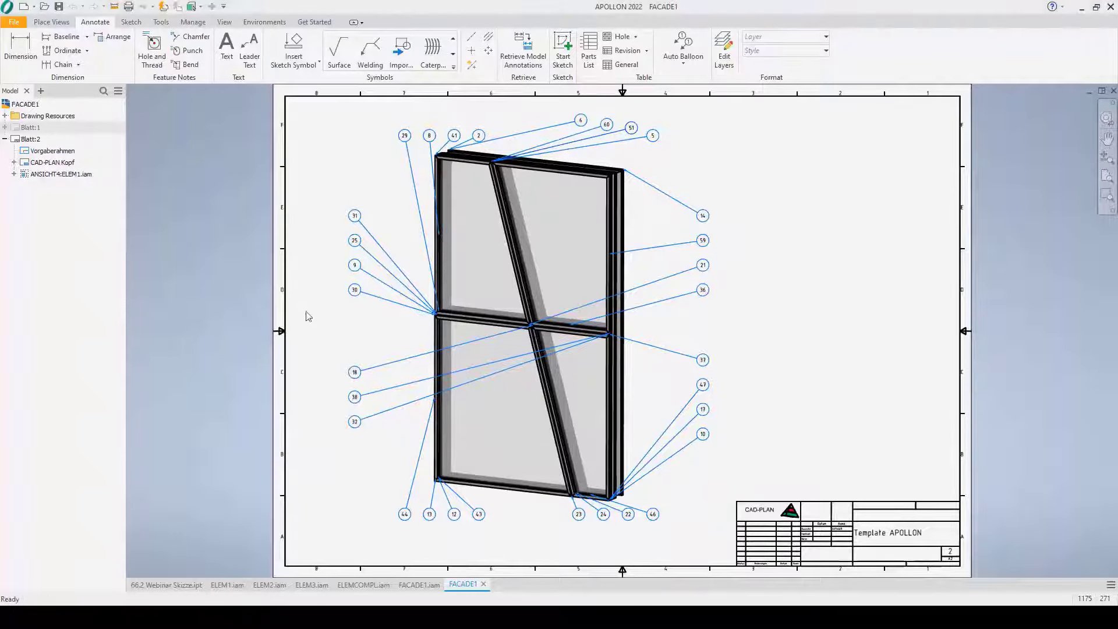
{"action": "left_click", "coordinate": [44, 7]}
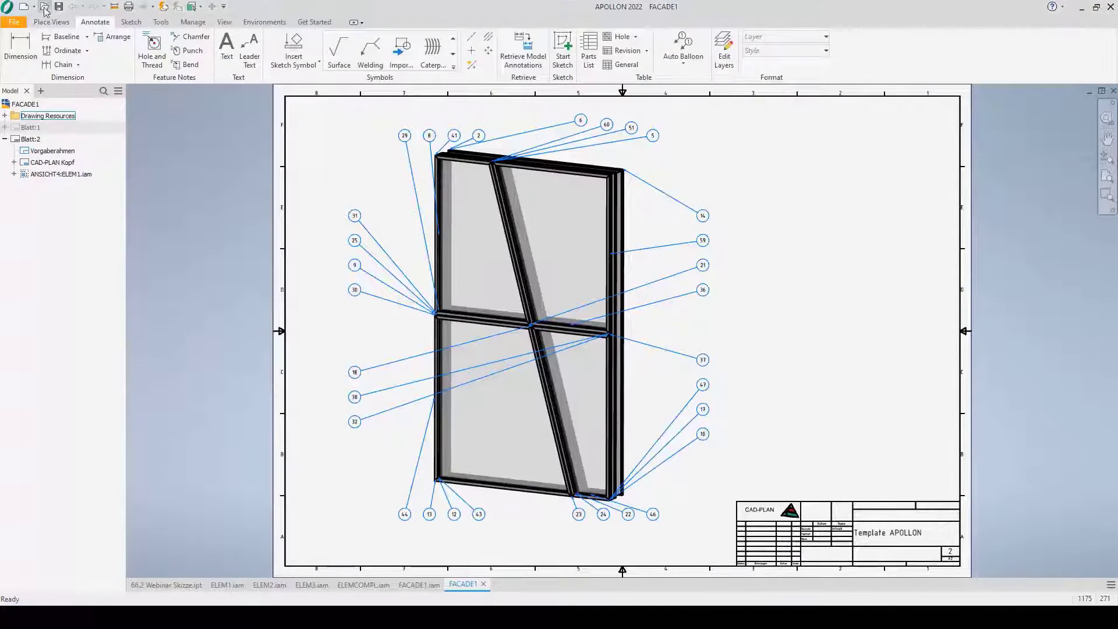
Open Kons_01.iam and make its XY-Ebene origin plane visible.
{"action": "left_click", "coordinate": [826, 433]}
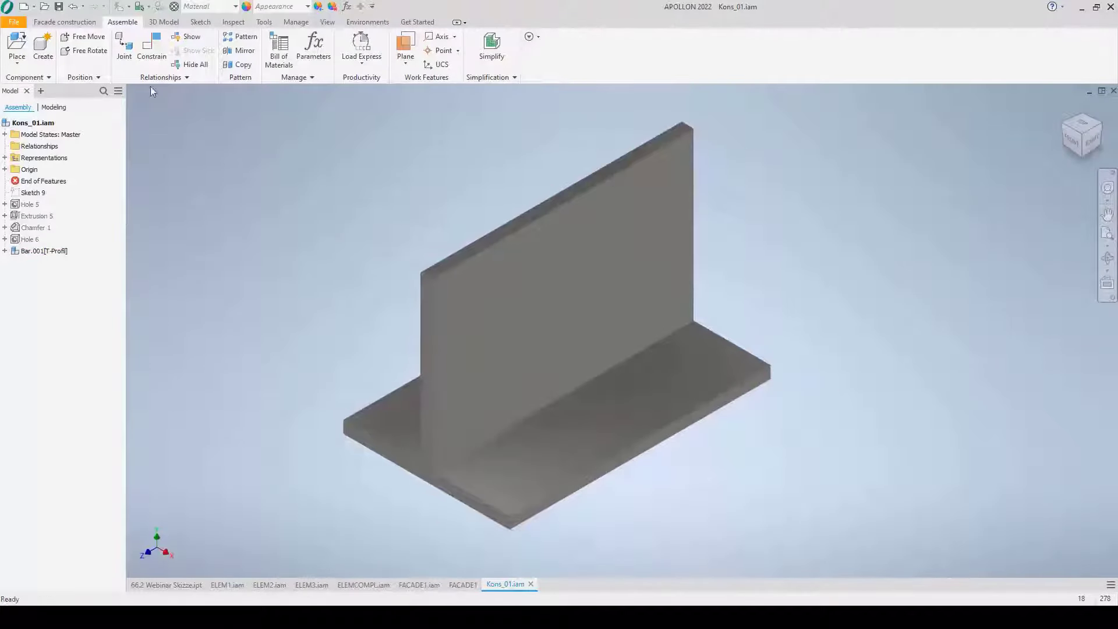
{"action": "left_click", "coordinate": [69, 25]}
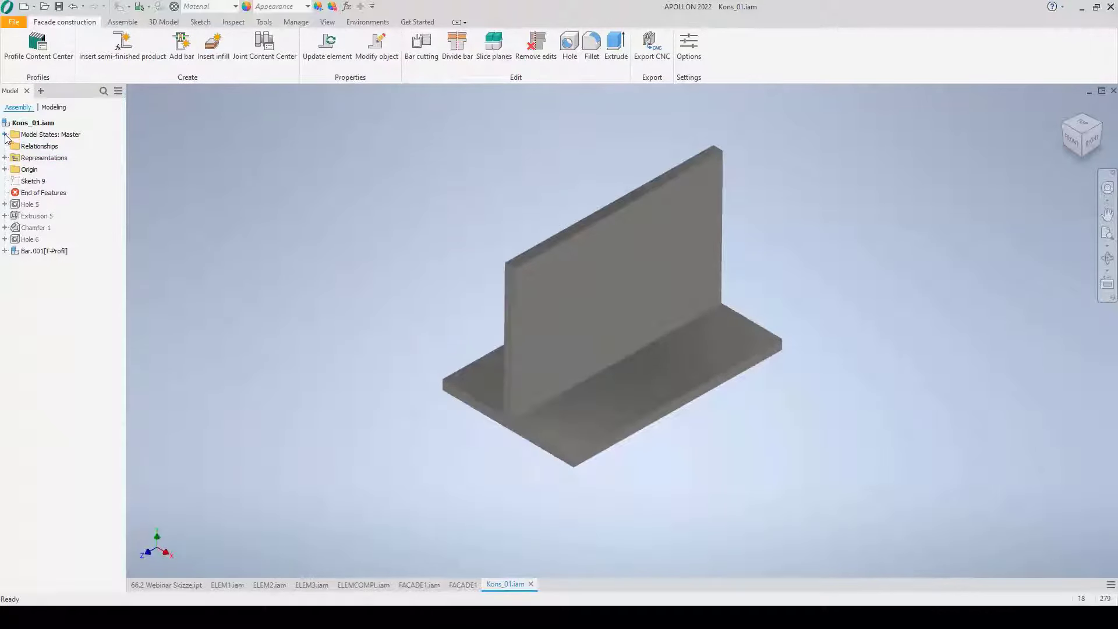
{"action": "left_click", "coordinate": [5, 169]}
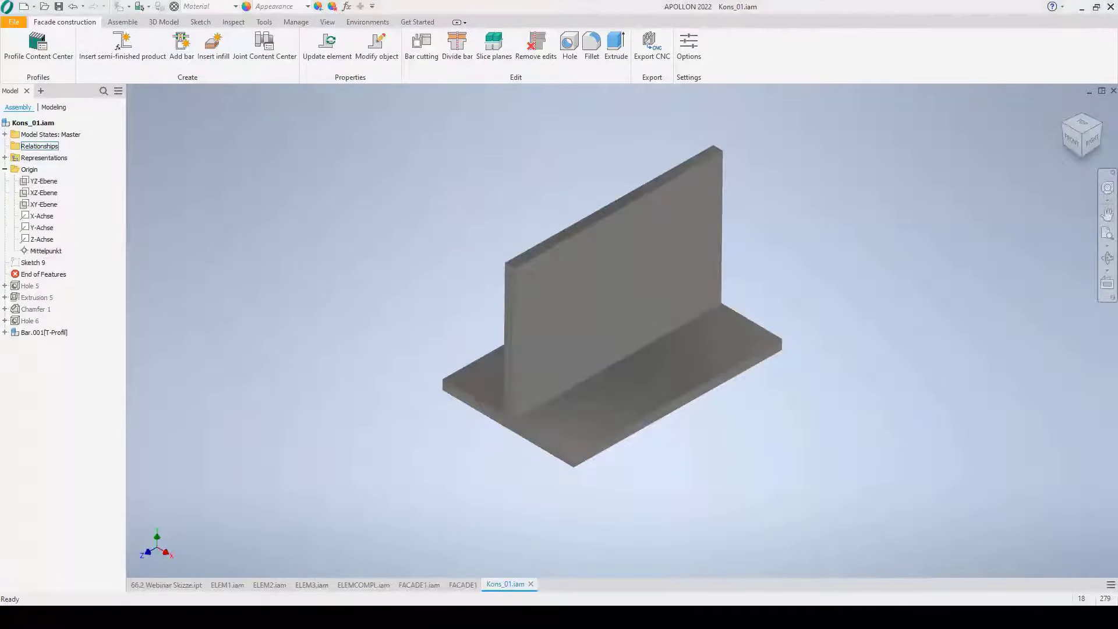
{"action": "left_click", "coordinate": [43, 204]}
{"action": "right_click", "coordinate": [54, 208]}
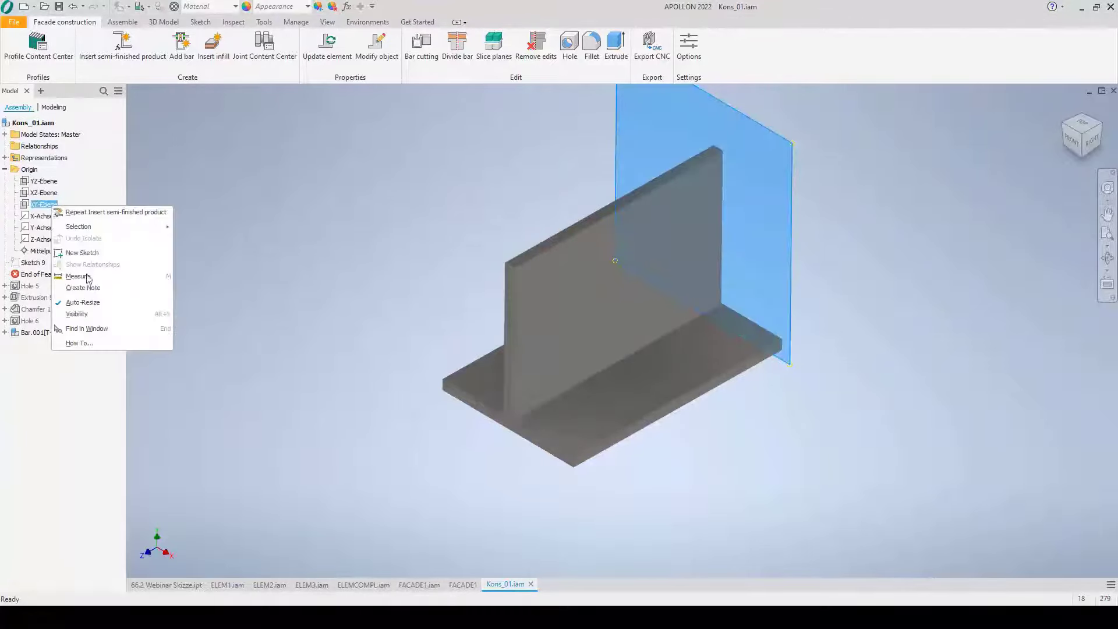
{"action": "left_click", "coordinate": [80, 314]}
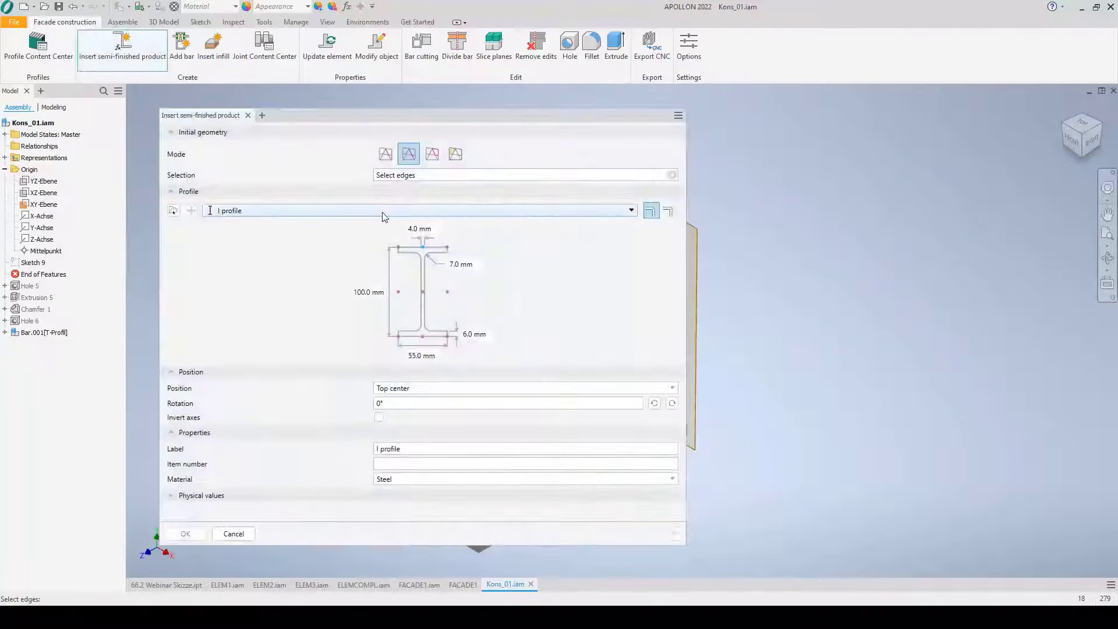
Try several profile types, then settle on a T profile at top center position.
{"action": "left_click", "coordinate": [384, 211]}
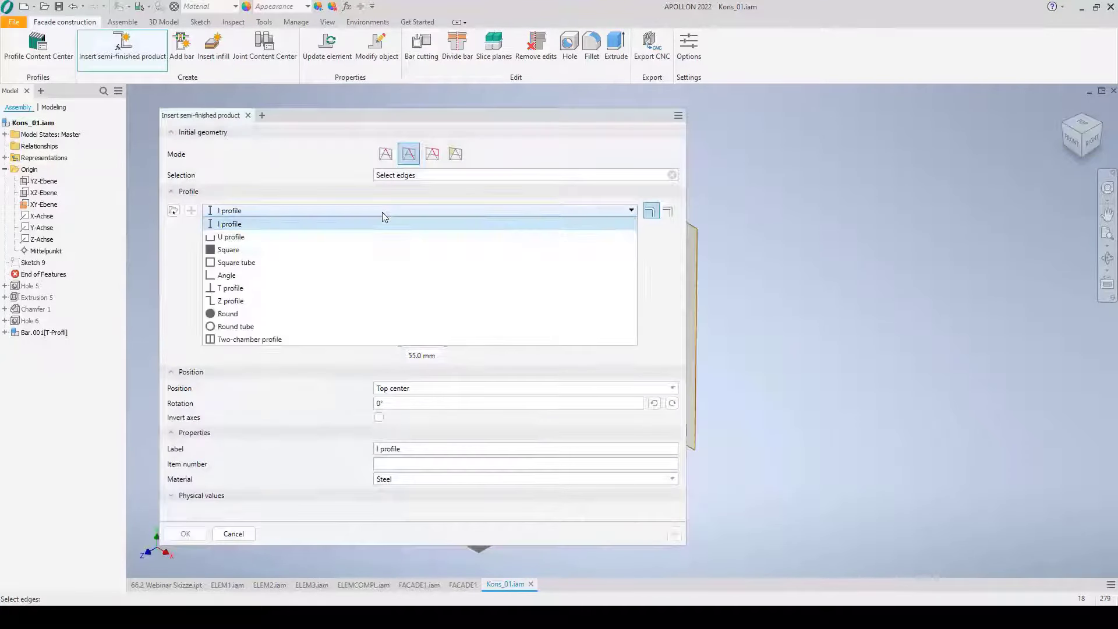
{"action": "left_click", "coordinate": [251, 264]}
{"action": "left_click", "coordinate": [368, 211]}
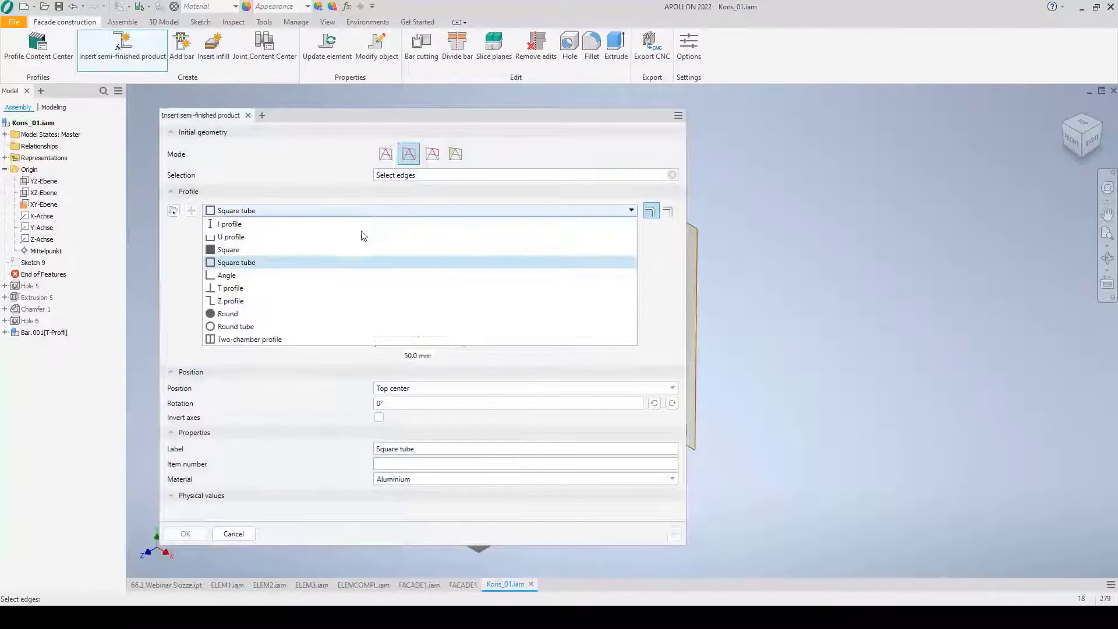
{"action": "left_click", "coordinate": [270, 302]}
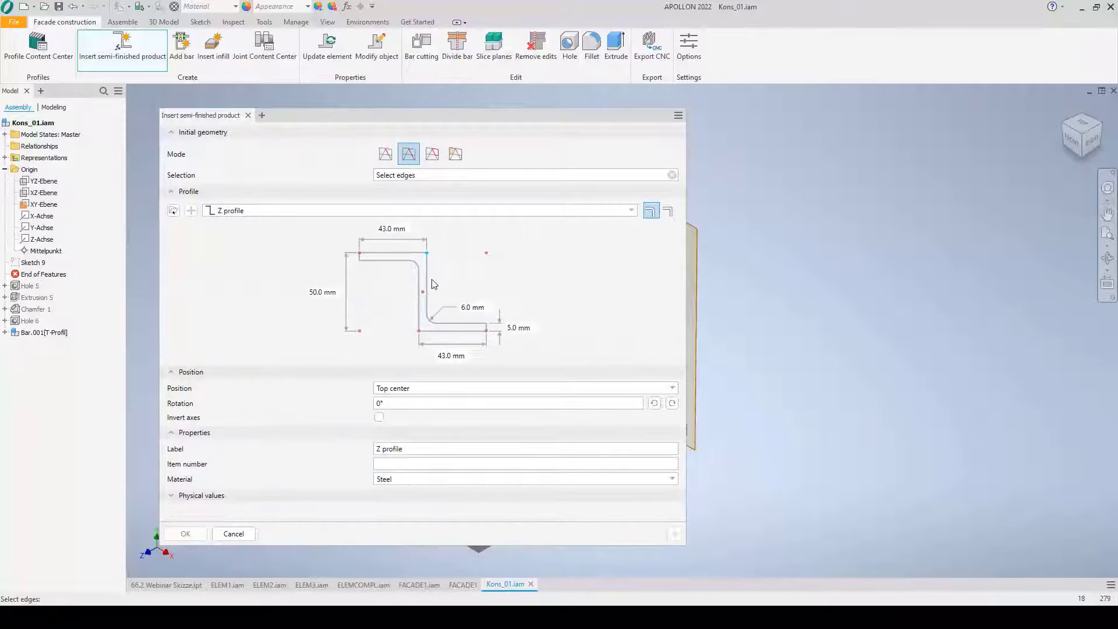
{"action": "left_click", "coordinate": [381, 213]}
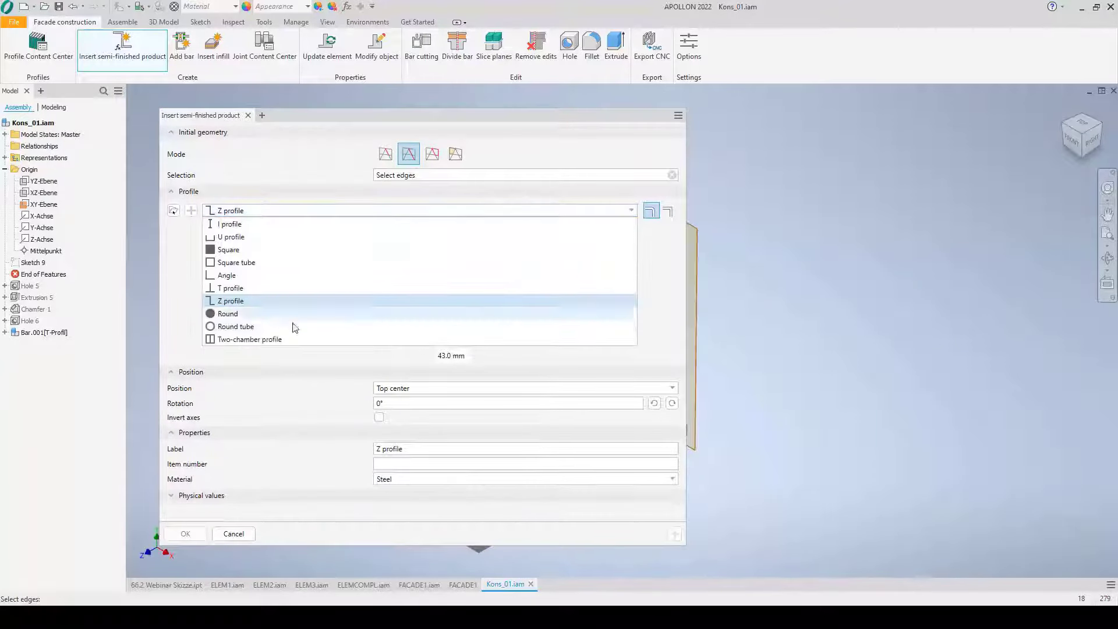
{"action": "left_click", "coordinate": [254, 339]}
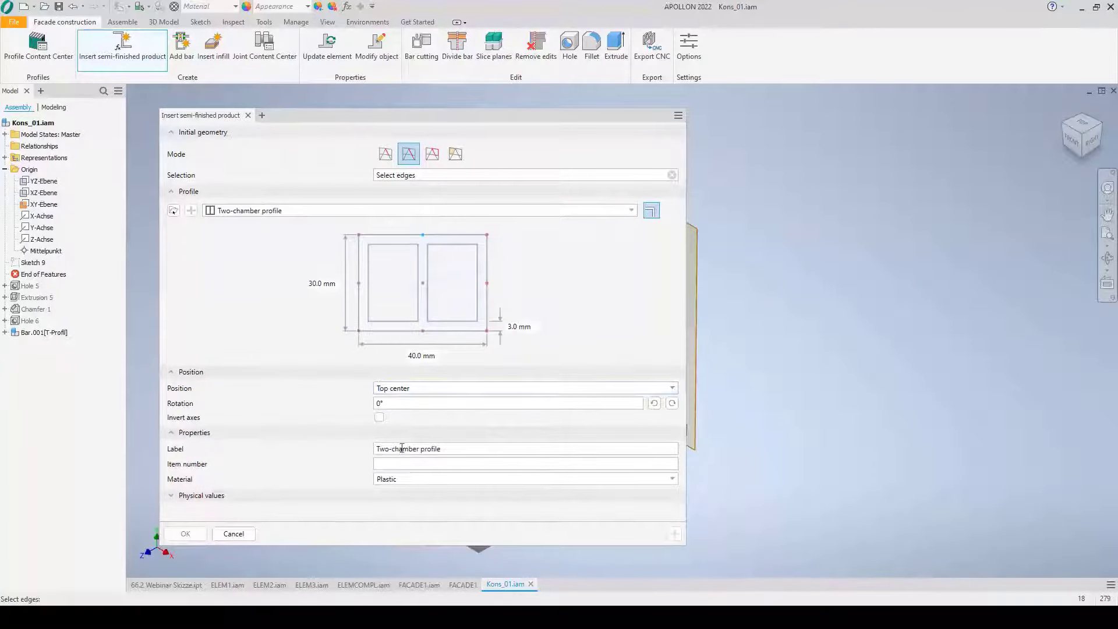
{"action": "left_click", "coordinate": [388, 213]}
{"action": "left_click", "coordinate": [389, 213]}
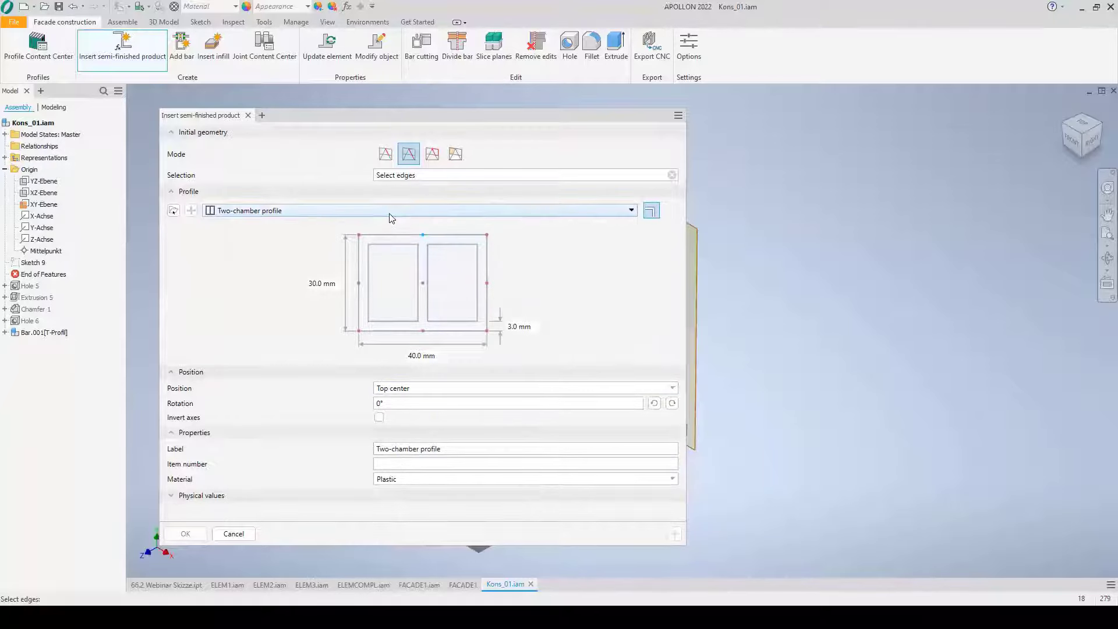
{"action": "left_click", "coordinate": [406, 388]}
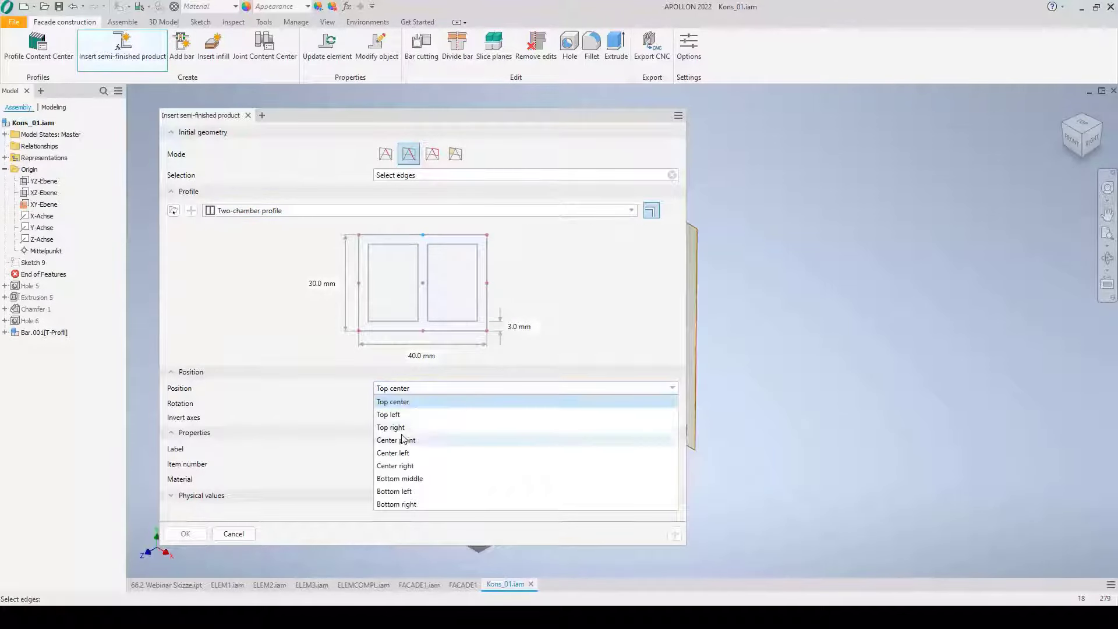
{"action": "left_click", "coordinate": [291, 411]}
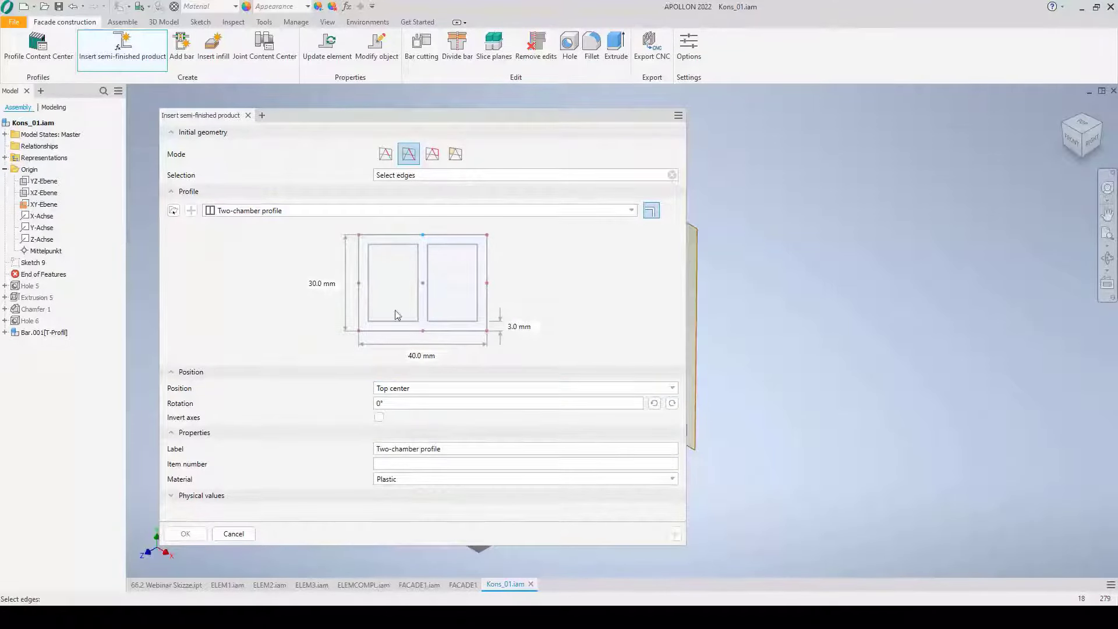
{"action": "left_click", "coordinate": [344, 212]}
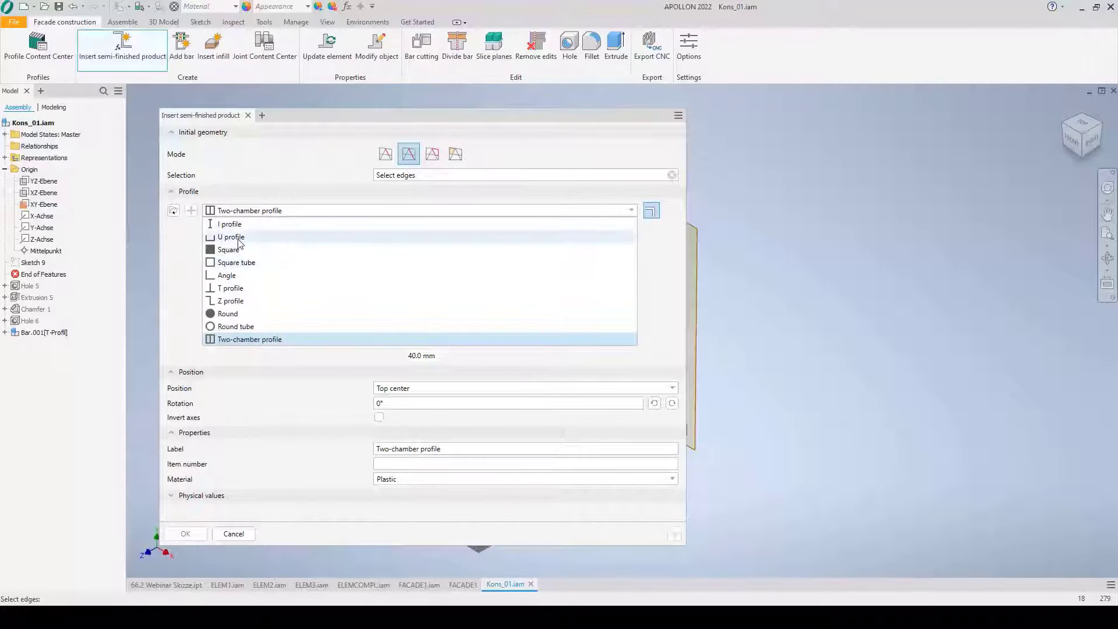
{"action": "left_click", "coordinate": [269, 291]}
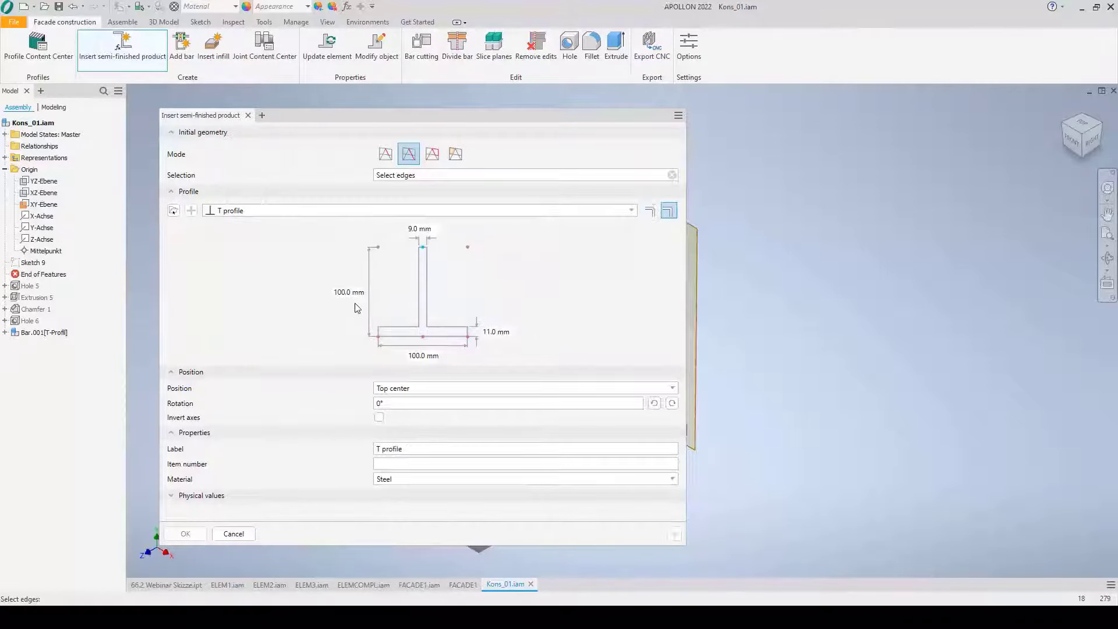
Set the T profile width and height to 150 mm and enter an item number.
{"action": "left_click", "coordinate": [426, 356]}
{"action": "type", "text": "150"}
{"action": "key", "text": "Return"}
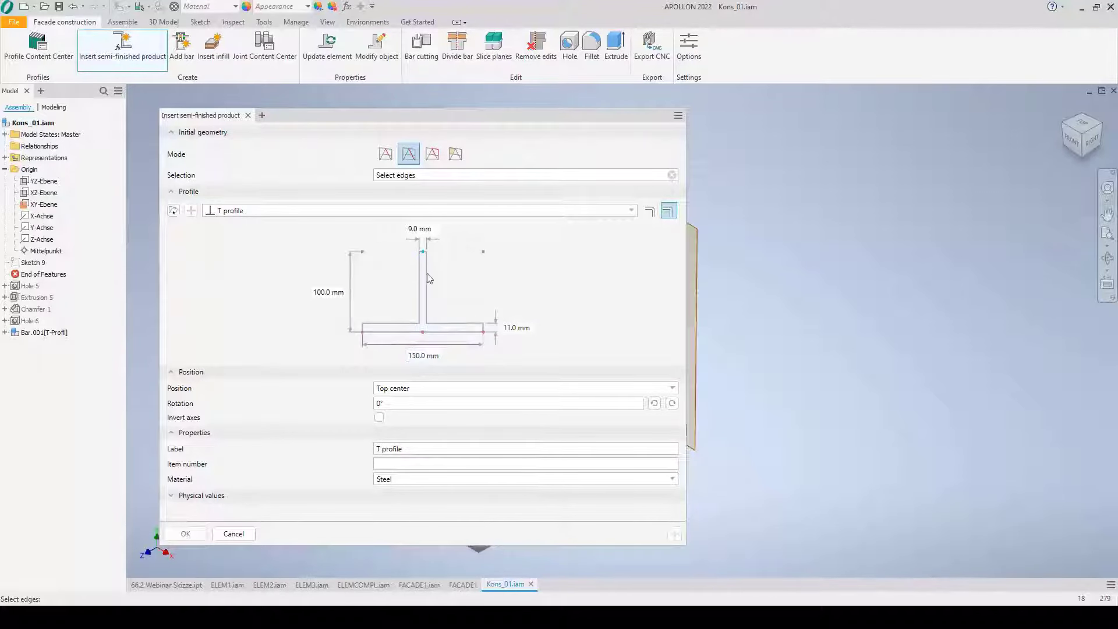
{"action": "left_click", "coordinate": [326, 292]}
{"action": "type", "text": "150"}
{"action": "key", "text": "Return"}
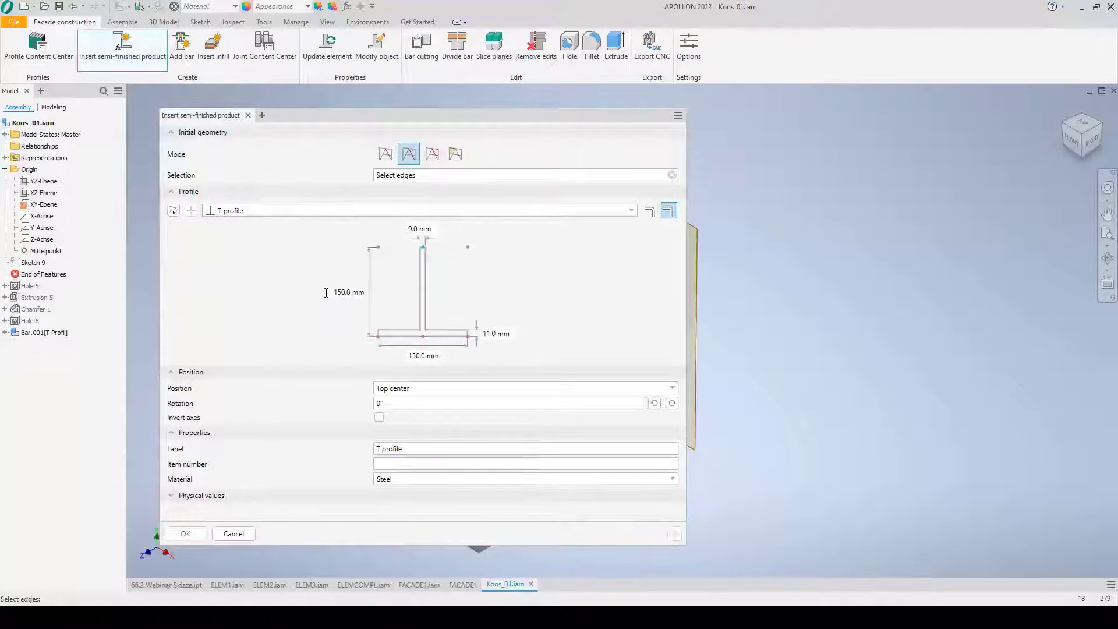
{"action": "left_click", "coordinate": [387, 464]}
Place the bar on the XY-Ebene surface at 250 mm distance and create it.
{"action": "left_click", "coordinate": [456, 154]}
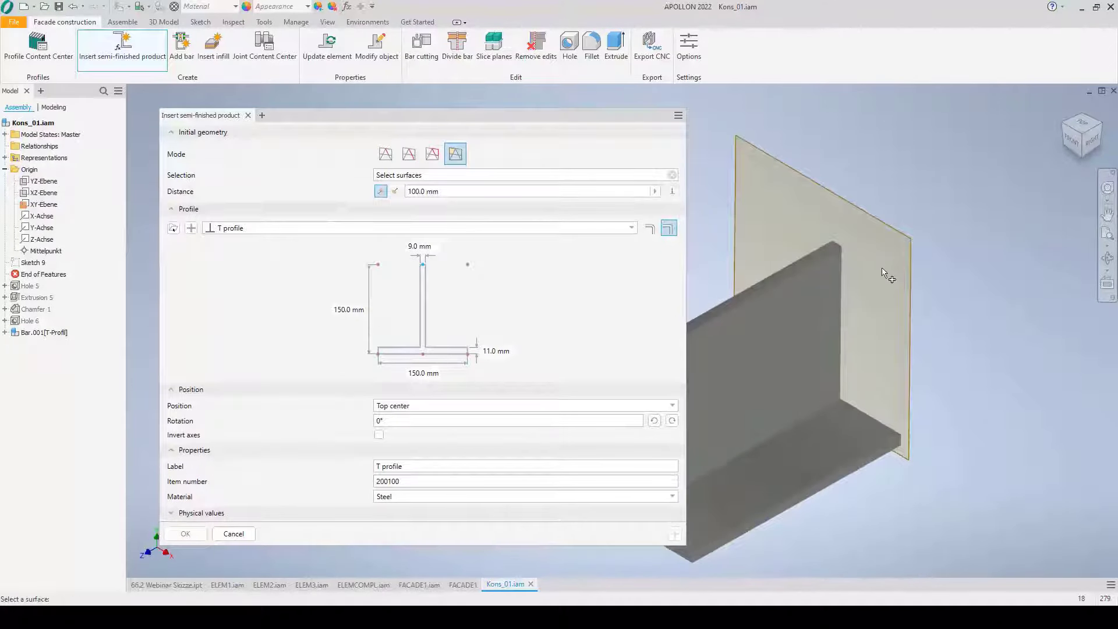
{"action": "left_click", "coordinate": [449, 193]}
{"action": "type", "text": "250"}
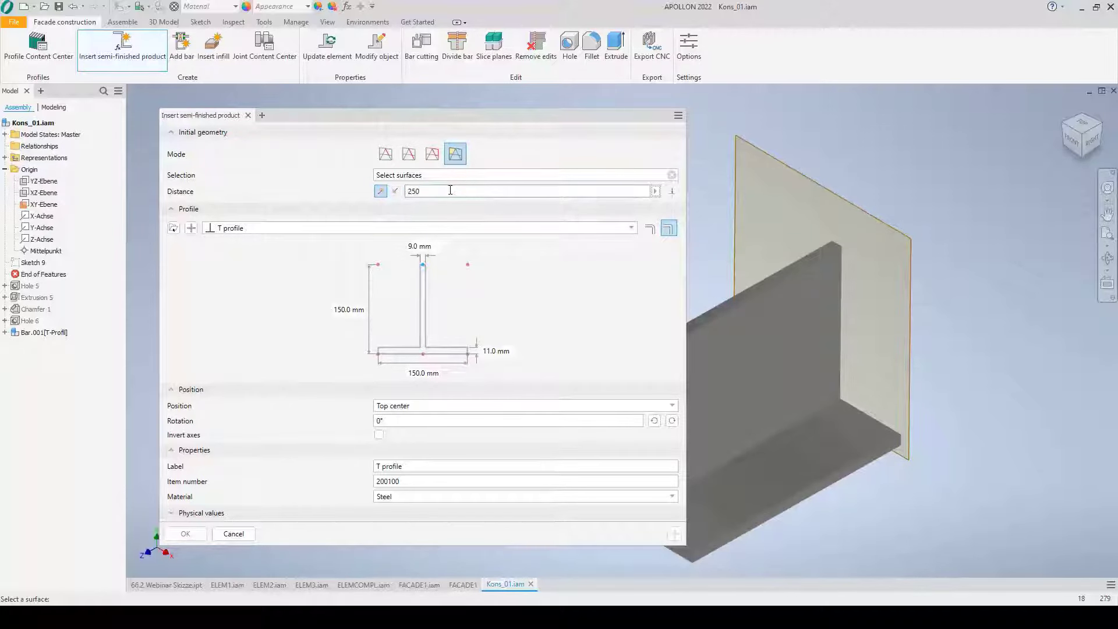
{"action": "left_click", "coordinate": [907, 275]}
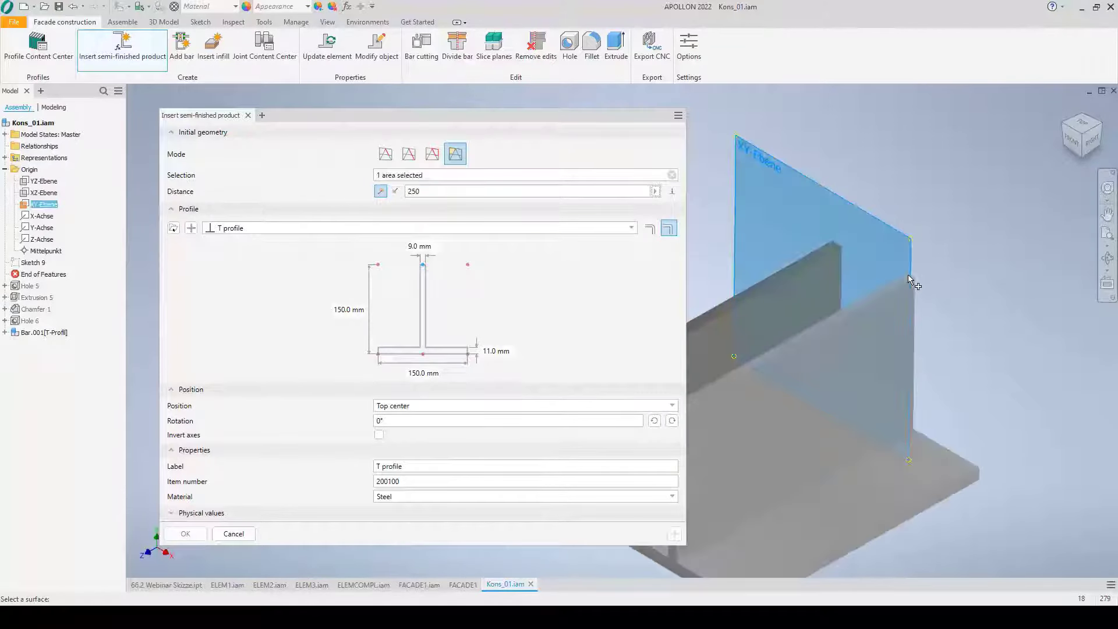
{"action": "middle_click_drag", "start_coordinate": [938, 367], "coordinate": [1003, 263]}
{"action": "left_click", "coordinate": [185, 533]}
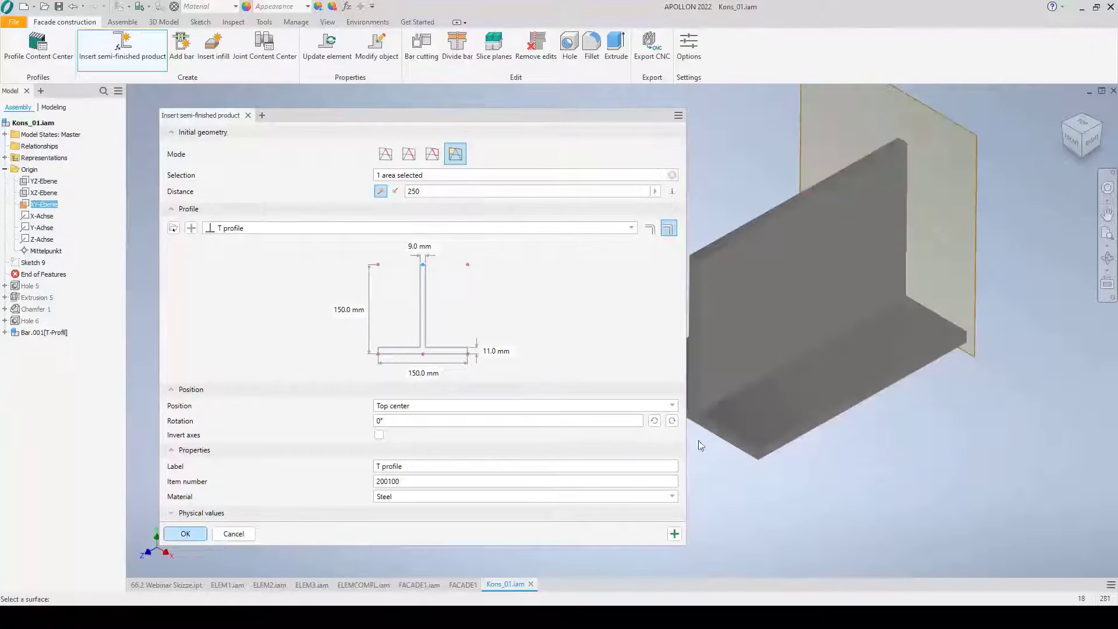
{"action": "middle_click_drag", "start_coordinate": [788, 437], "coordinate": [678, 474]}
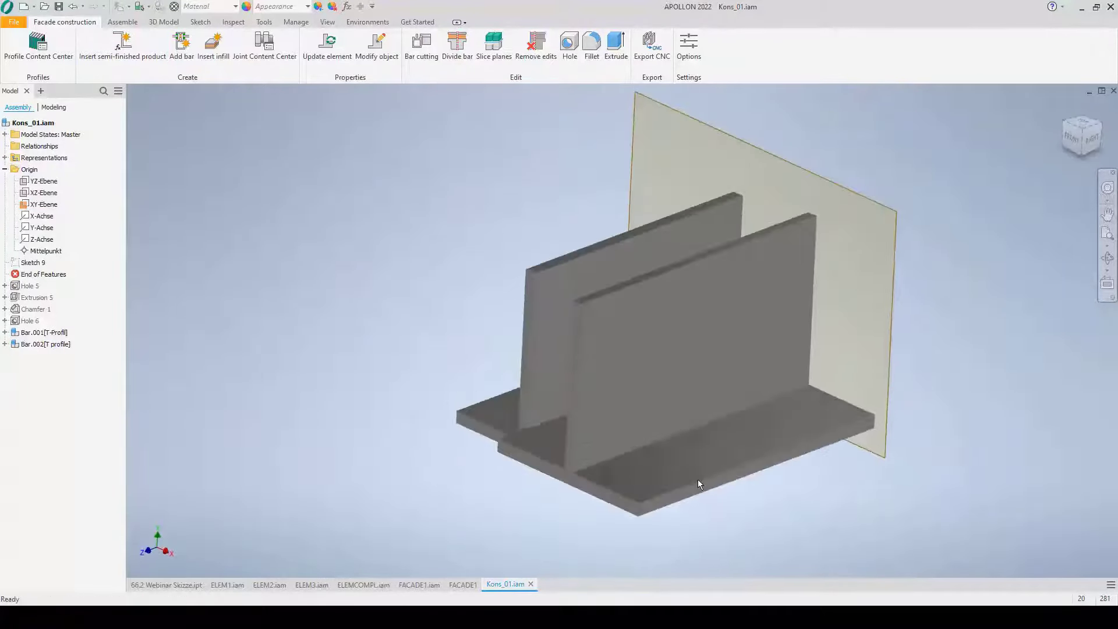
Delete the new T-profile bar Bar.002, saving session edits.
{"action": "left_click", "coordinate": [682, 496]}
{"action": "key", "text": "Delete"}
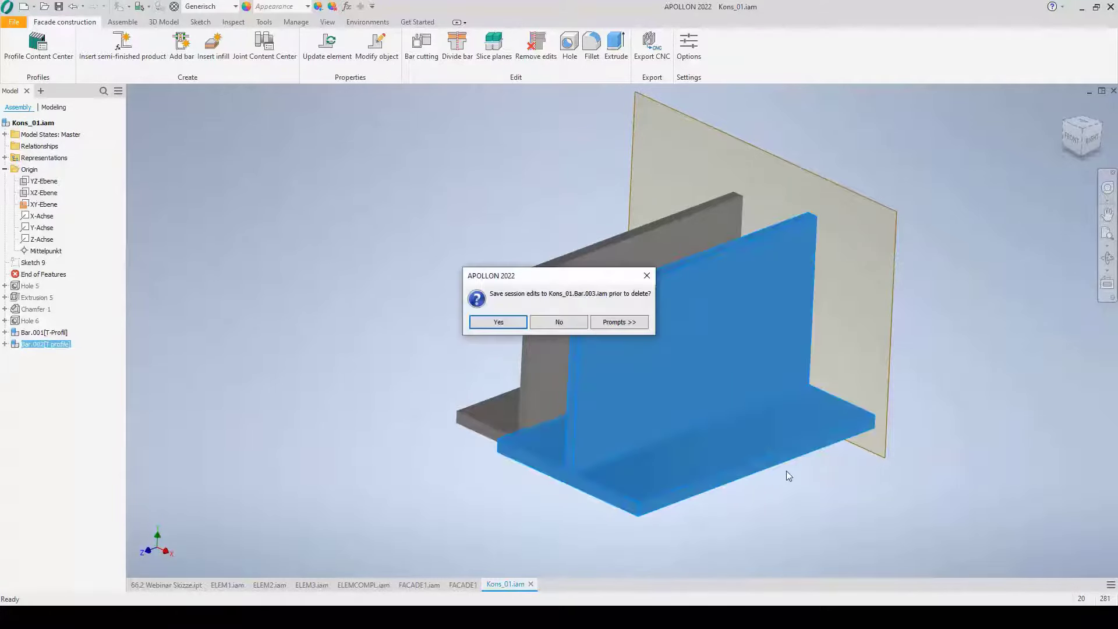
{"action": "left_click", "coordinate": [520, 328]}
{"action": "left_click", "coordinate": [691, 216]}
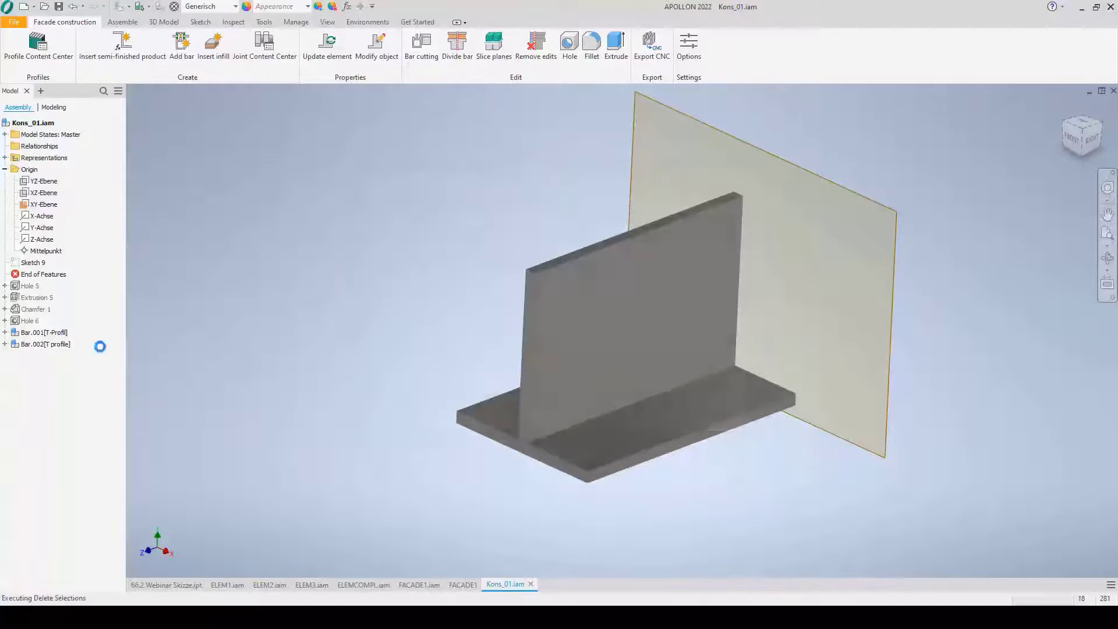
Hide the XY-Ebene plane and move End of Features below Hole 5.
{"action": "right_click", "coordinate": [42, 205]}
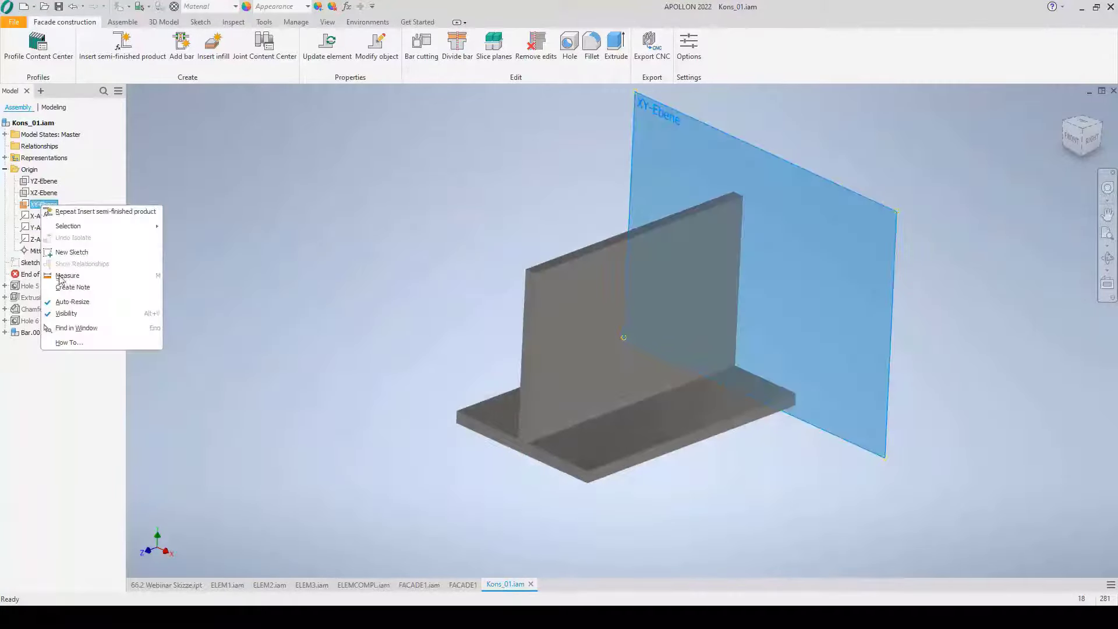
{"action": "left_click", "coordinate": [66, 313]}
{"action": "left_click", "coordinate": [5, 169]}
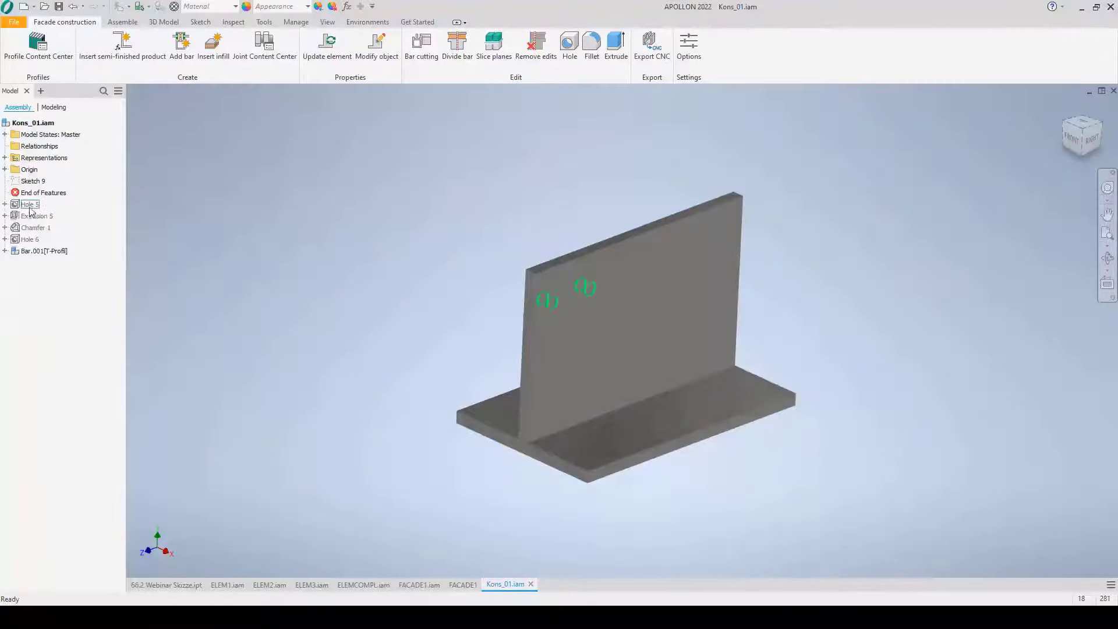
{"action": "double_click", "coordinate": [41, 192]}
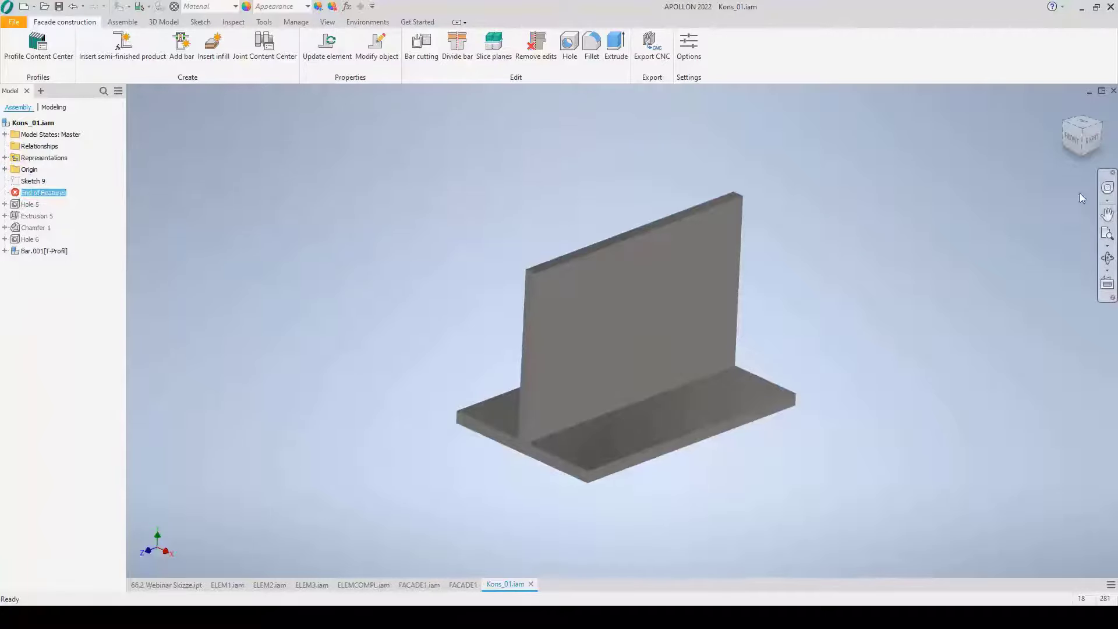
{"action": "left_click_drag", "start_coordinate": [1075, 128], "coordinate": [1080, 131]}
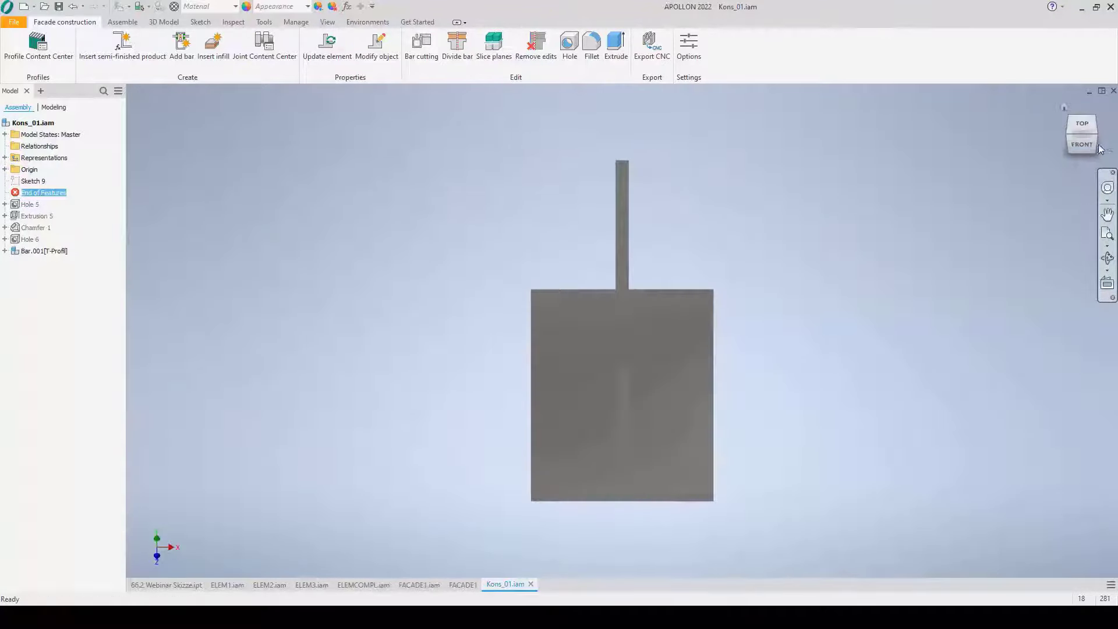
{"action": "left_click", "coordinate": [1097, 139]}
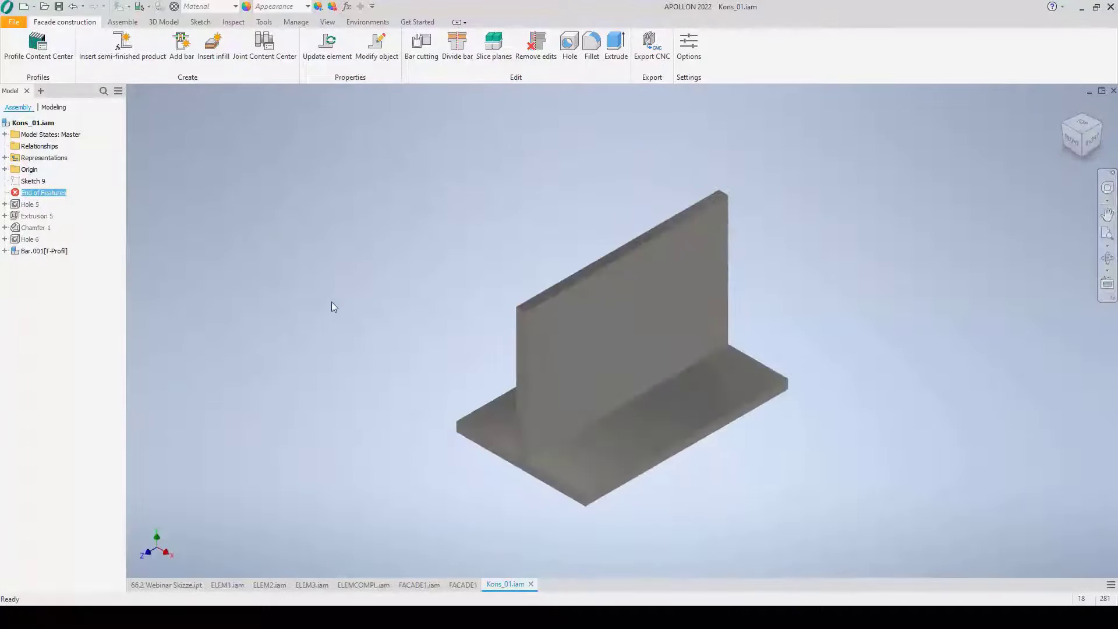
{"action": "left_click_drag", "start_coordinate": [18, 204], "coordinate": [34, 214]}
Move End of Features past Extrusion 5, Chamfer 1 and Hole 6.
{"action": "middle_click_drag", "start_coordinate": [585, 387], "coordinate": [523, 359], "text": "shift"}
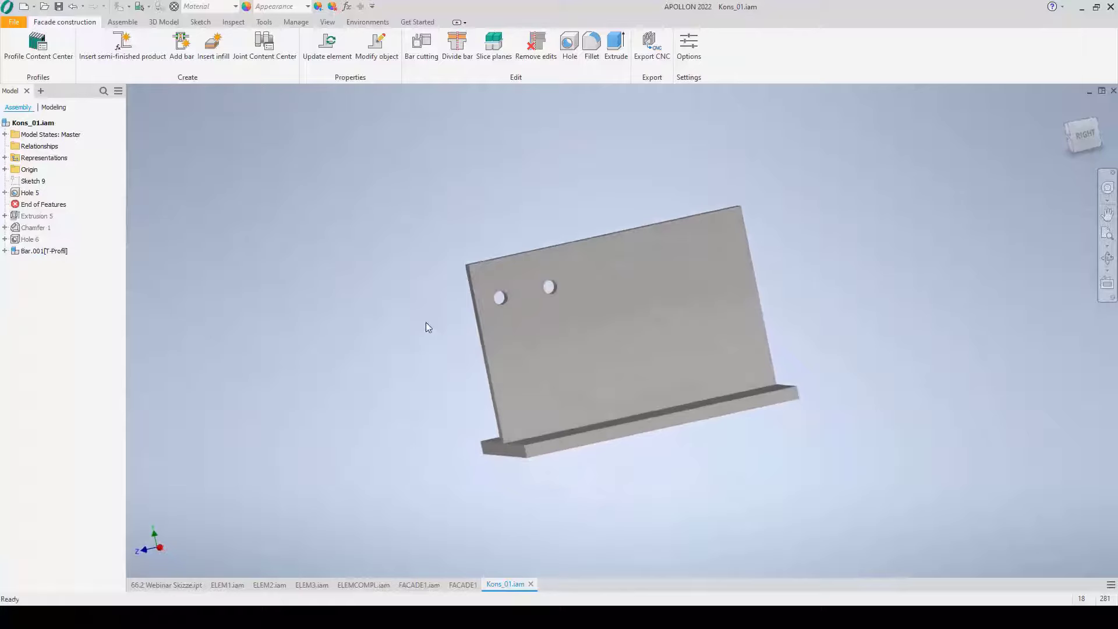
{"action": "left_click", "coordinate": [45, 205]}
{"action": "left_click_drag", "start_coordinate": [45, 210], "coordinate": [45, 222]}
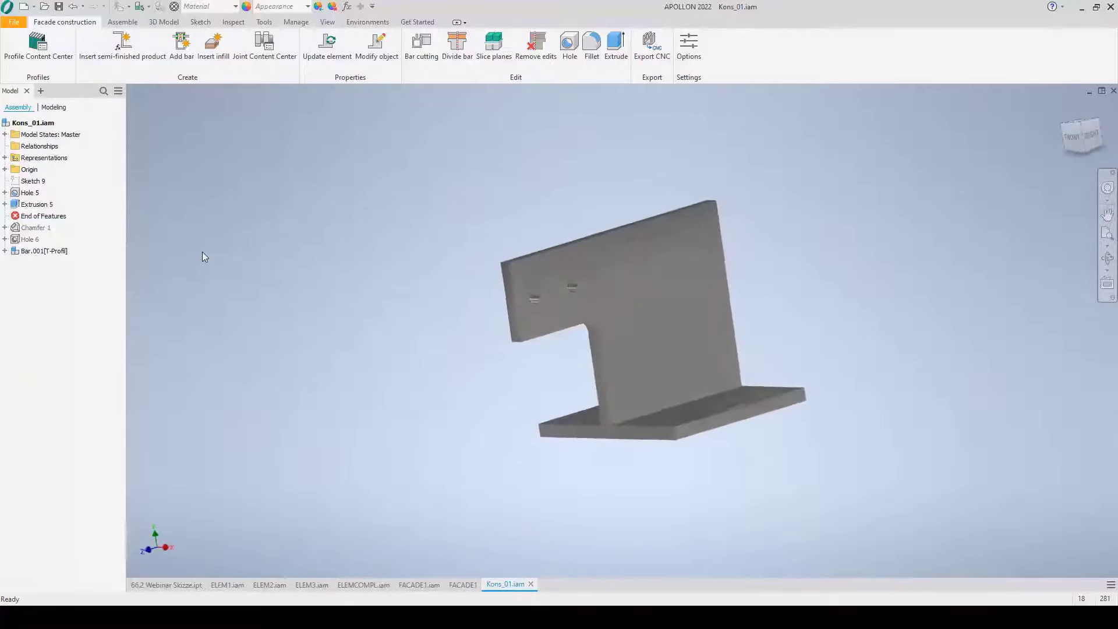
{"action": "left_click_drag", "start_coordinate": [33, 220], "coordinate": [35, 233]}
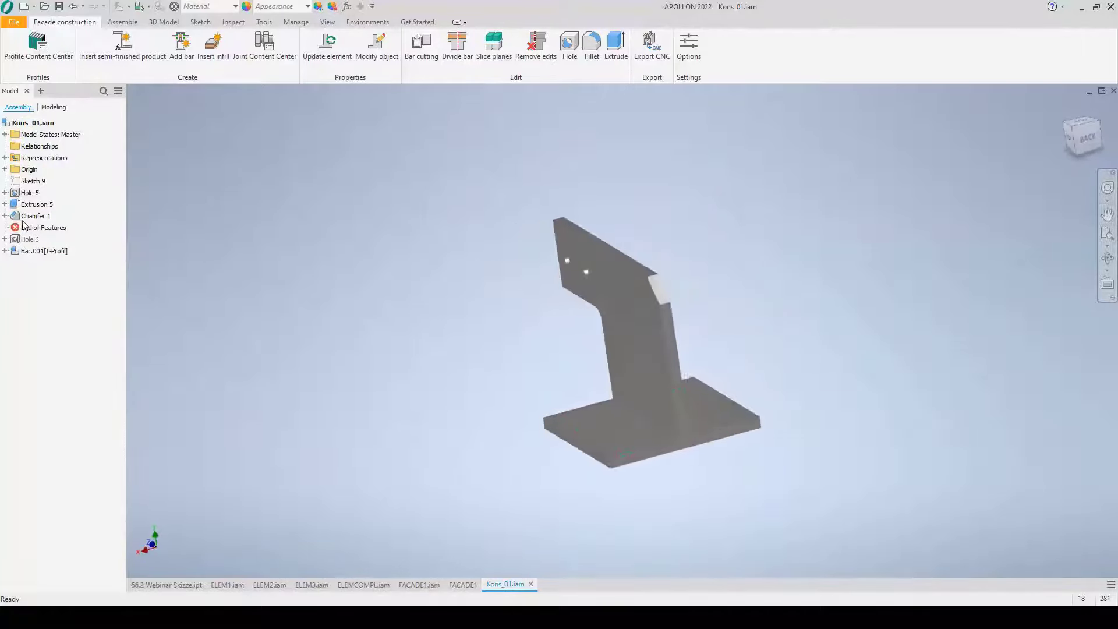
{"action": "left_click_drag", "start_coordinate": [34, 227], "coordinate": [37, 245]}
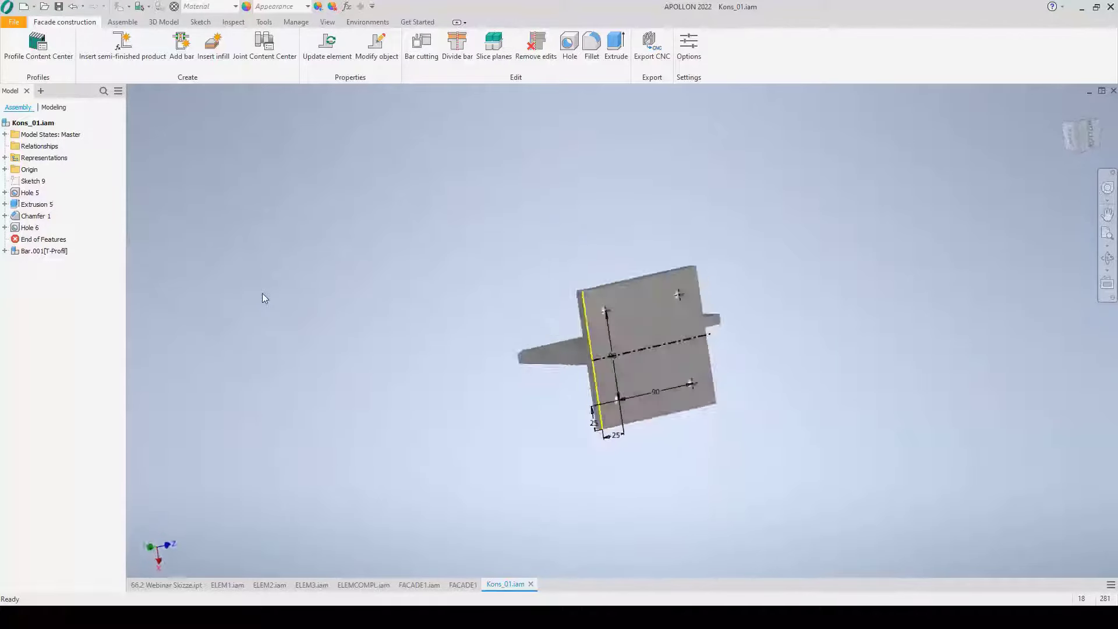
{"action": "left_click", "coordinate": [53, 239]}
{"action": "left_click_drag", "start_coordinate": [53, 253], "coordinate": [52, 265]}
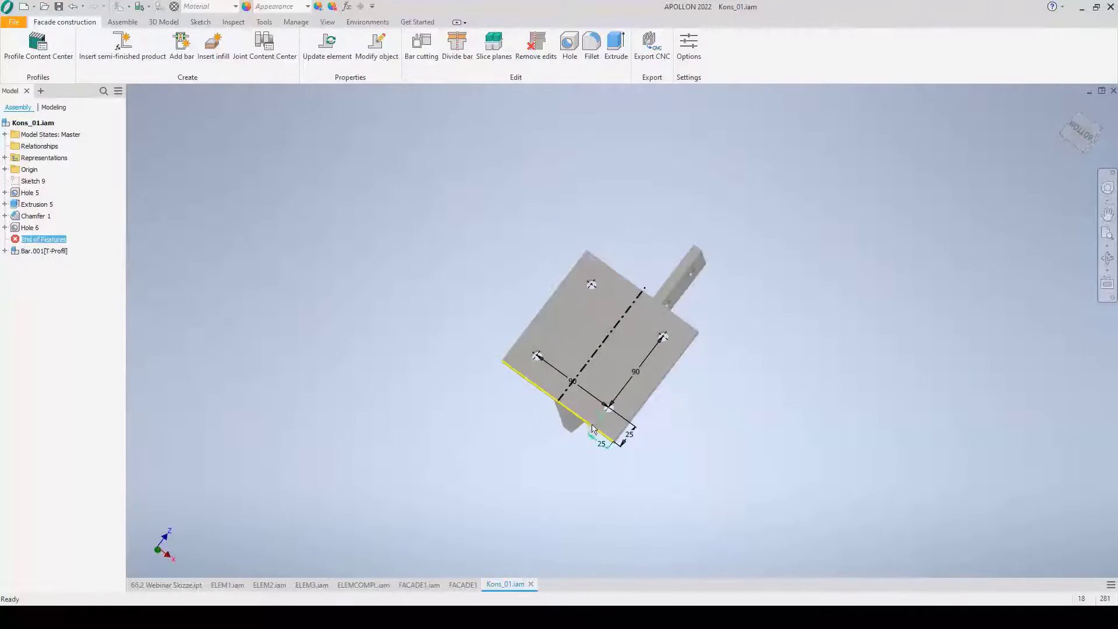
Orbit the bracket, view its top, then return to the home isometric view.
{"action": "middle_click_drag", "start_coordinate": [535, 453], "coordinate": [1037, 166], "text": "shift"}
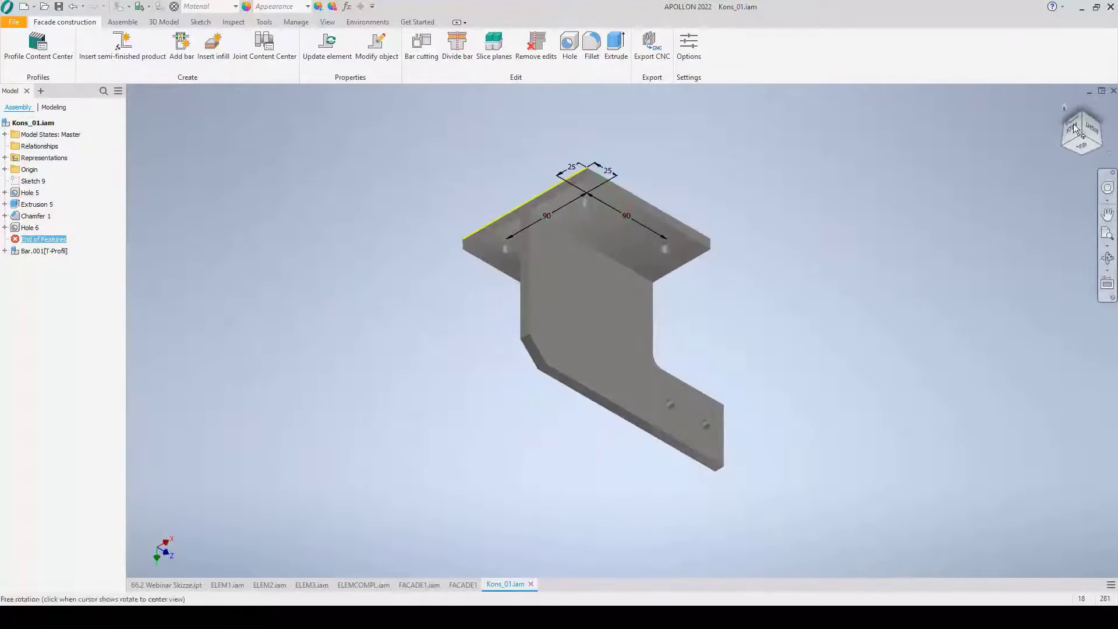
{"action": "left_click", "coordinate": [1083, 147]}
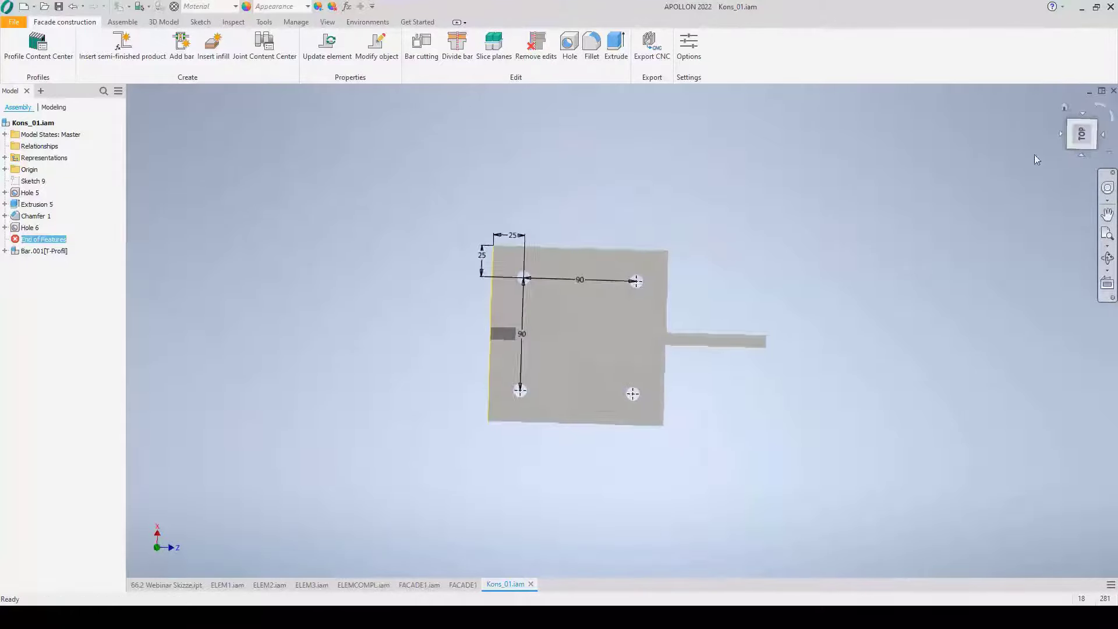
{"action": "left_click", "coordinate": [1064, 107]}
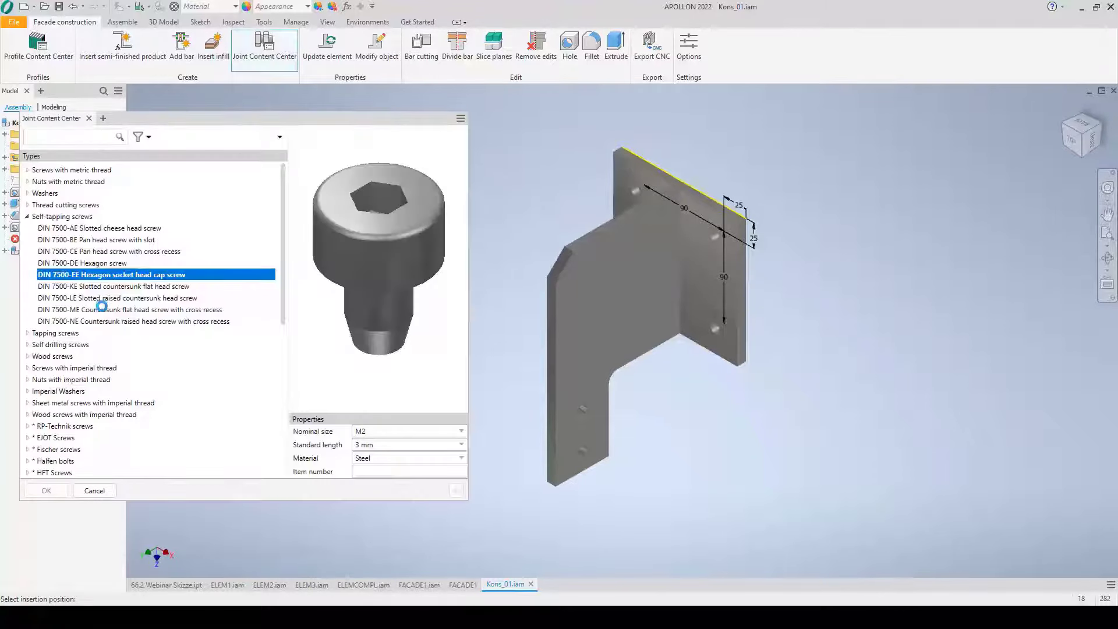
Select Fischer > High performance steel anchors > FAZ II Anchor bolt A4.
{"action": "scroll", "coordinate": [87, 399], "scroll_direction": "down", "scroll_amount": 3}
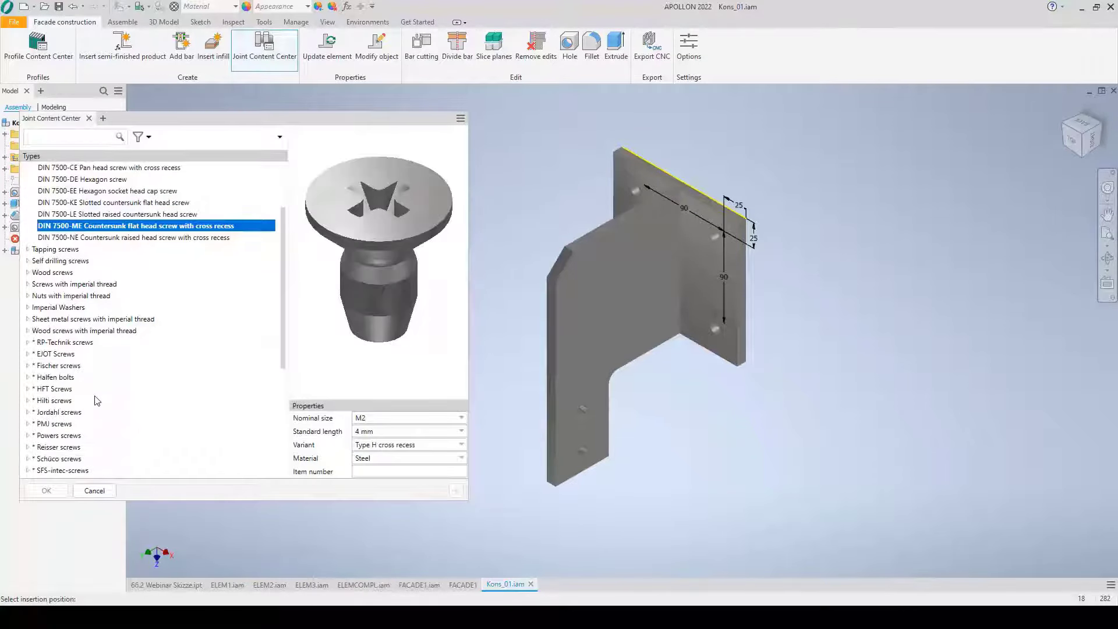
{"action": "scroll", "coordinate": [27, 402], "scroll_direction": "down", "scroll_amount": 6}
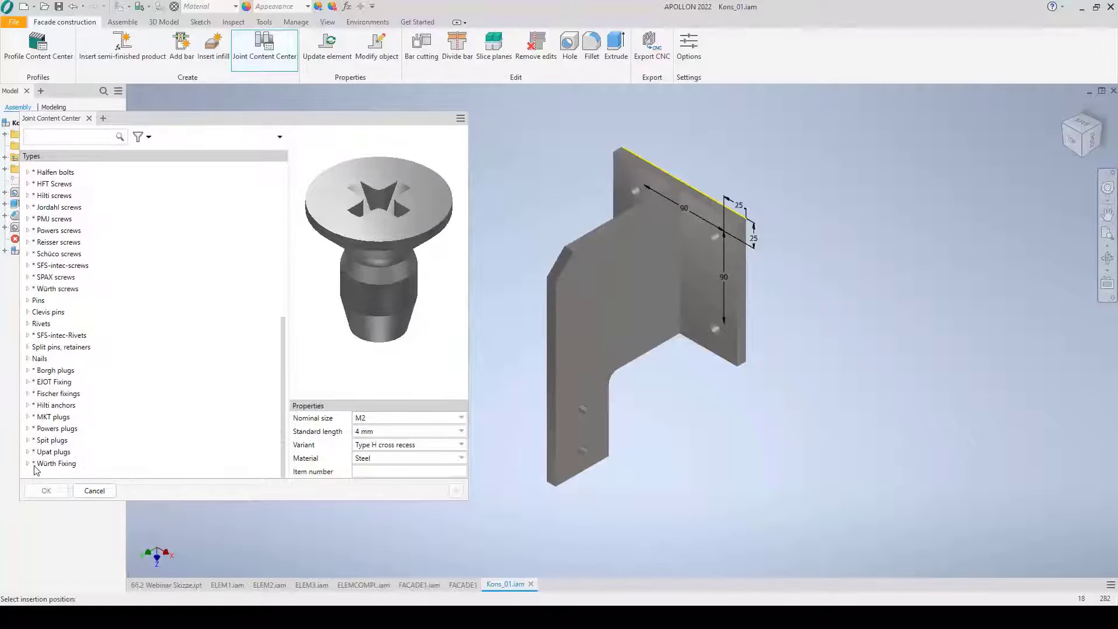
{"action": "left_click", "coordinate": [28, 393]}
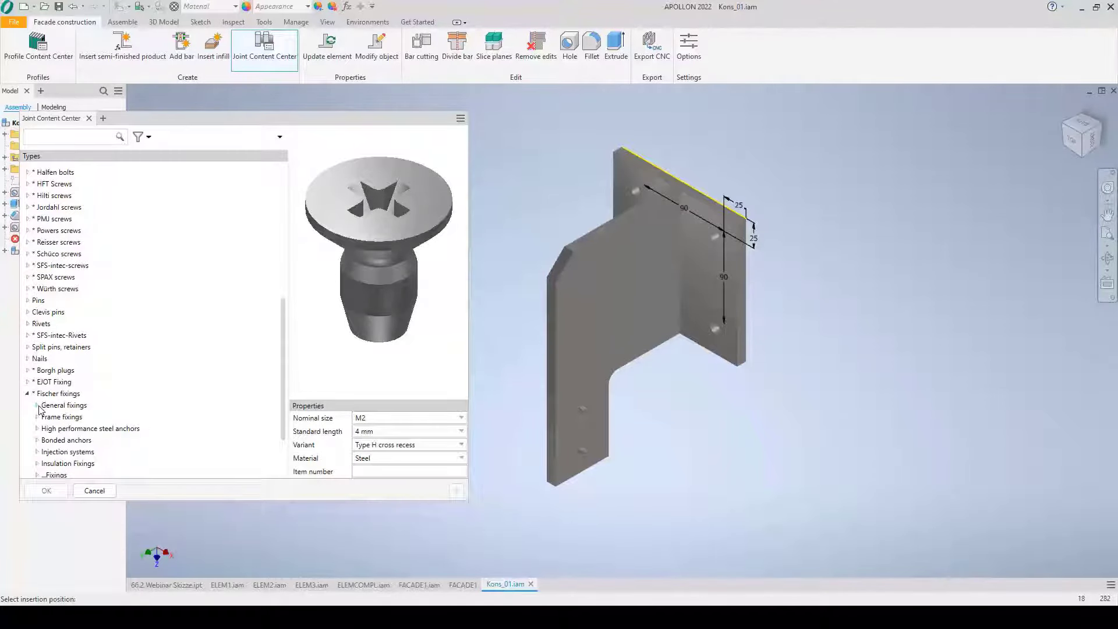
{"action": "left_click", "coordinate": [37, 429]}
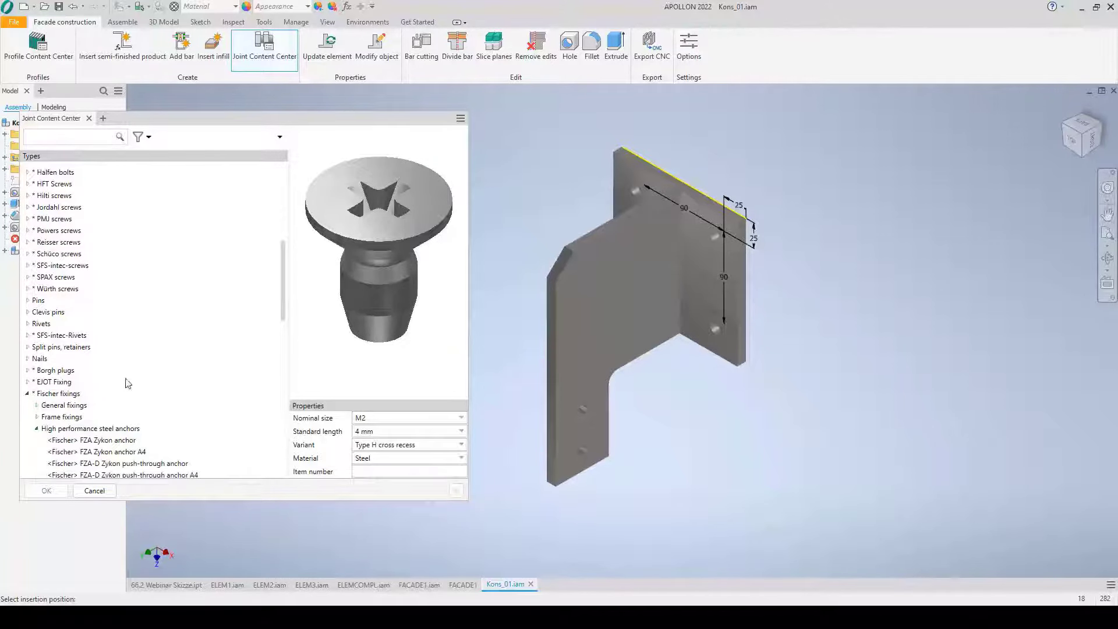
{"action": "scroll", "coordinate": [128, 383], "scroll_direction": "down", "scroll_amount": 4}
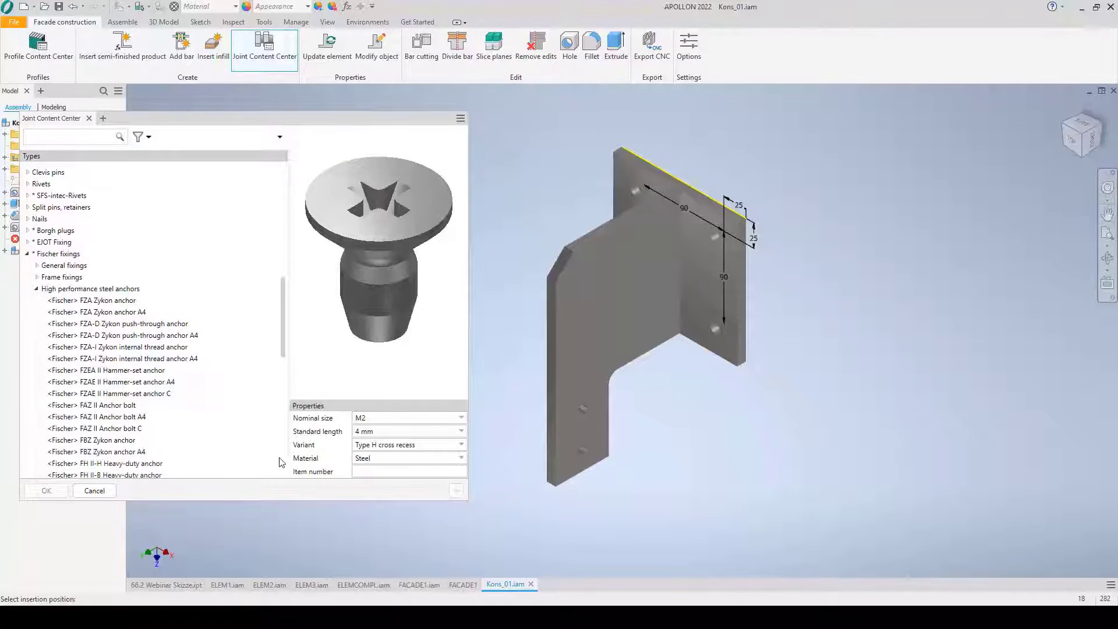
{"action": "left_click", "coordinate": [116, 416]}
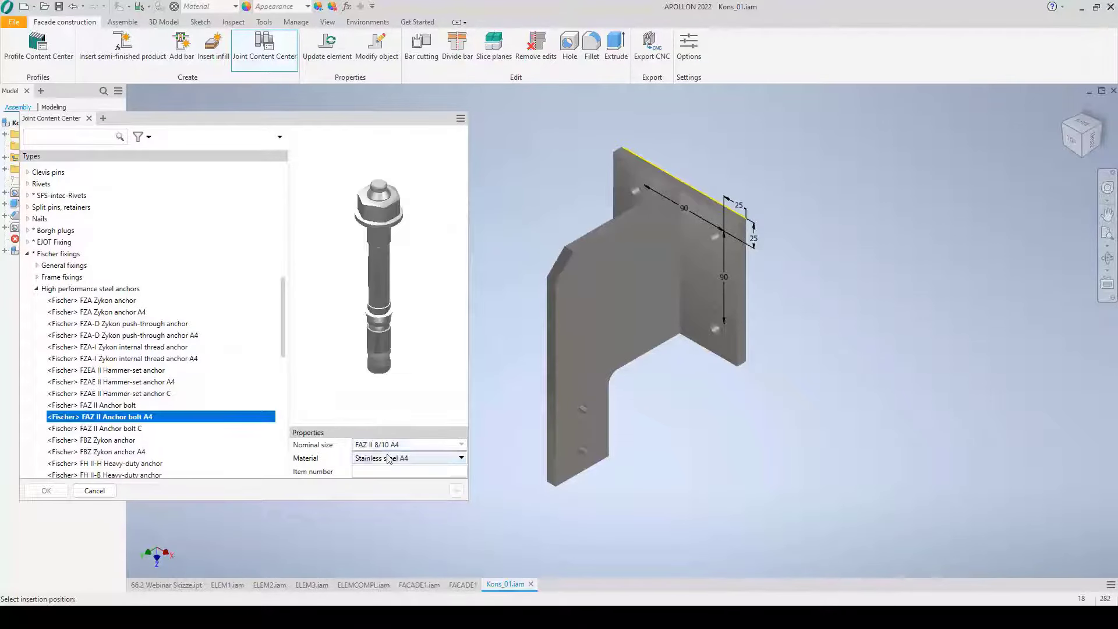
Set size FAZ II 10/10 A4 and place one bolt beneath the plate.
{"action": "left_click", "coordinate": [408, 444]}
{"action": "scroll", "coordinate": [393, 341], "scroll_direction": "down", "scroll_amount": 2}
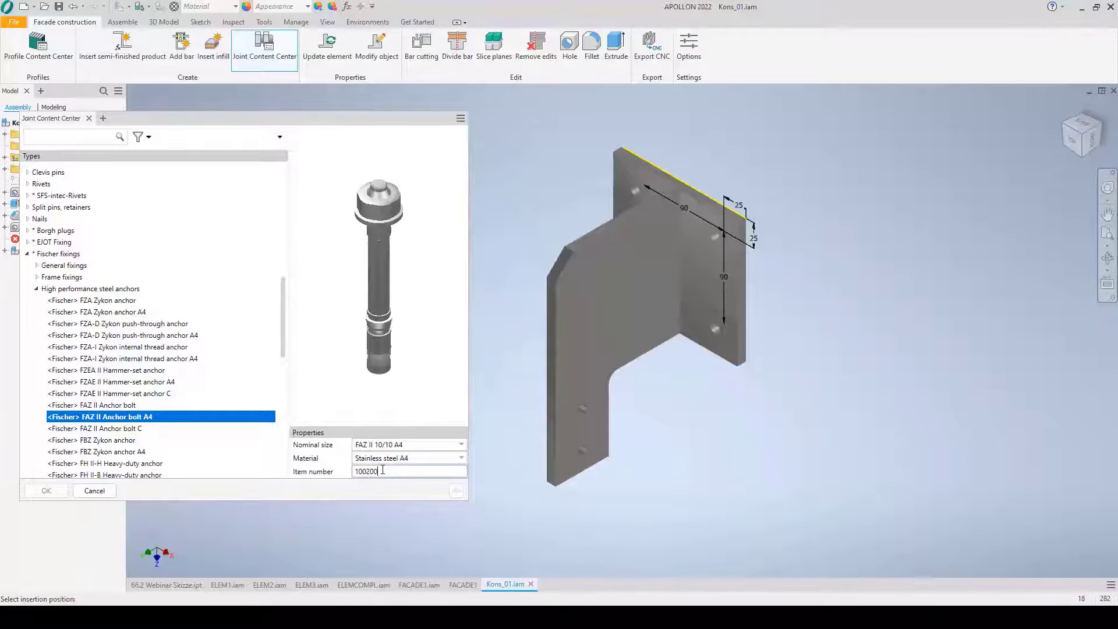
{"action": "scroll", "coordinate": [698, 268], "scroll_direction": "down", "scroll_amount": 2}
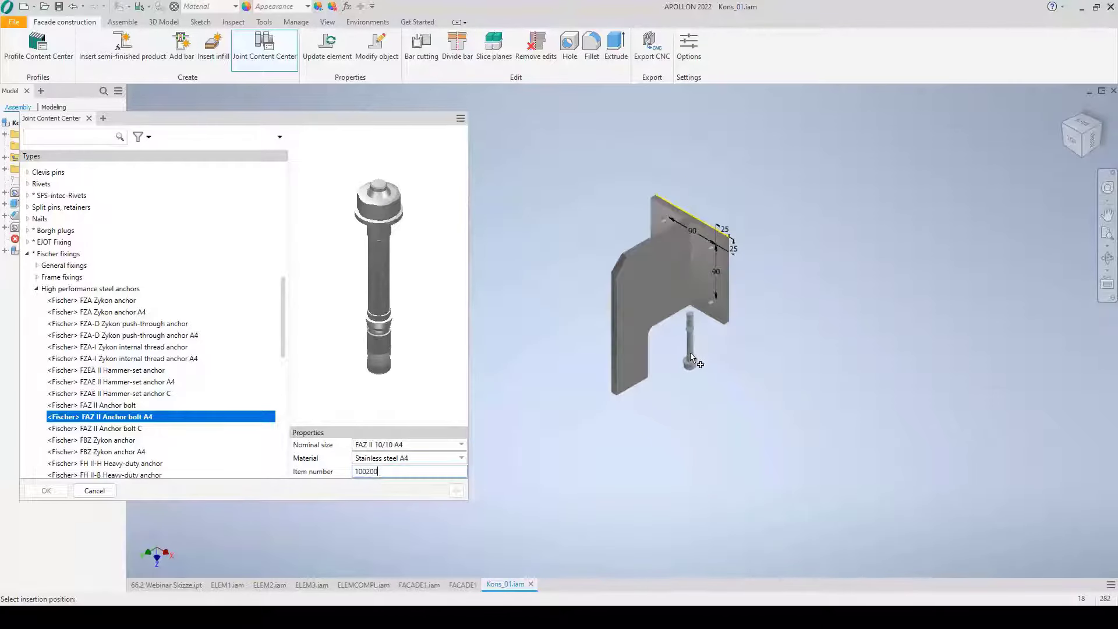
{"action": "left_click", "coordinate": [695, 351]}
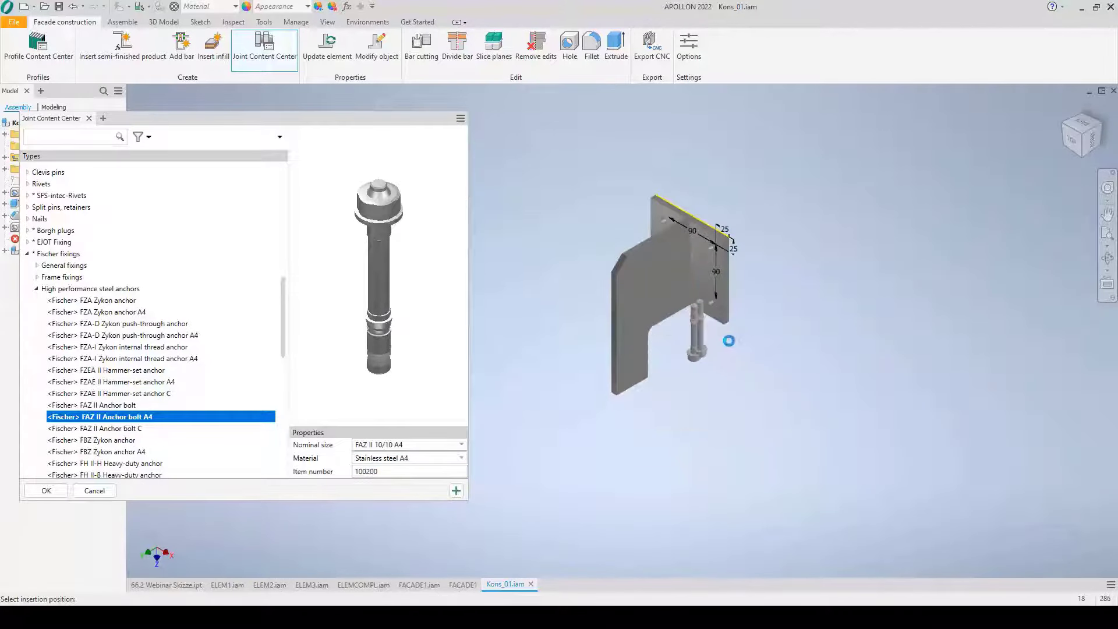
{"action": "scroll", "coordinate": [710, 350], "scroll_direction": "up", "scroll_amount": 3}
{"action": "right_click", "coordinate": [710, 351]}
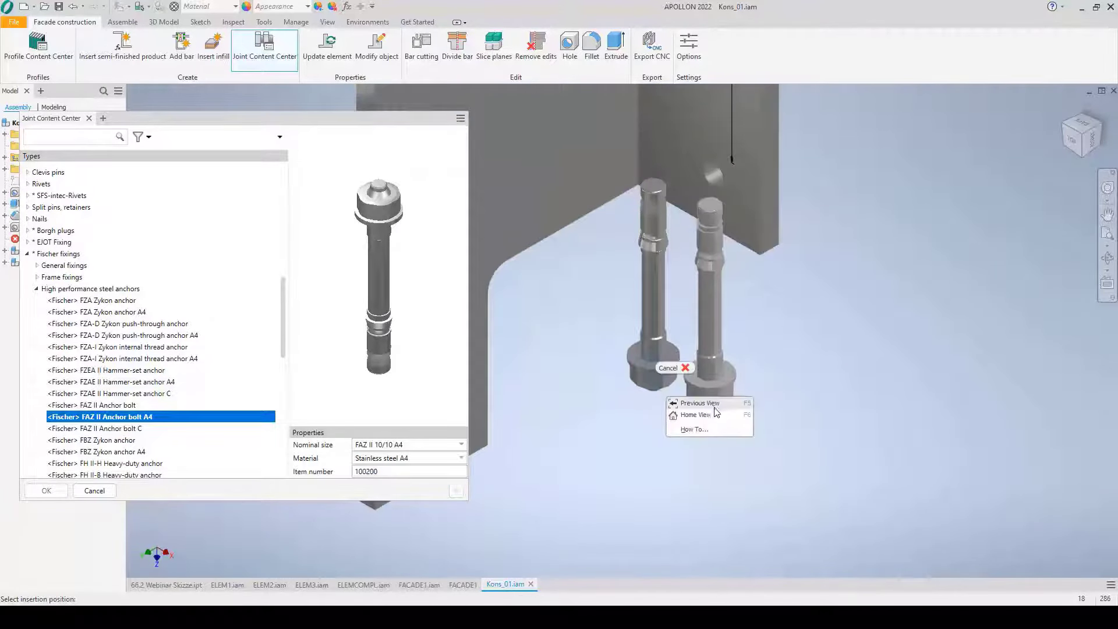
{"action": "left_click", "coordinate": [746, 366]}
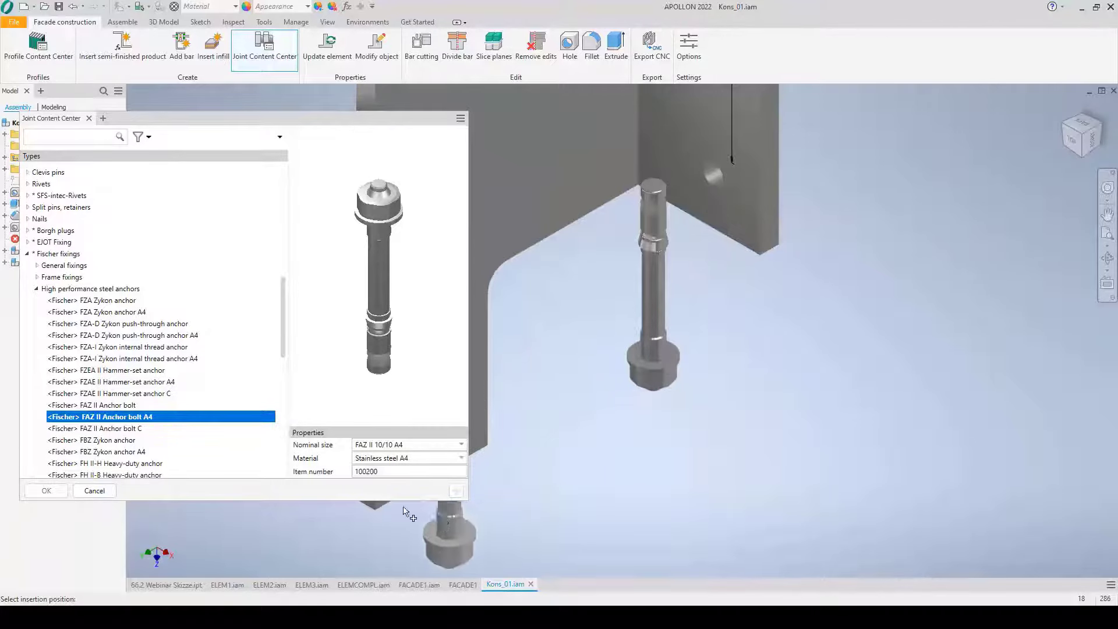
{"action": "key", "text": "Escape"}
Start an Insert assembly constraint with the Opposed solution.
{"action": "middle_click_drag", "start_coordinate": [686, 387], "coordinate": [548, 501]}
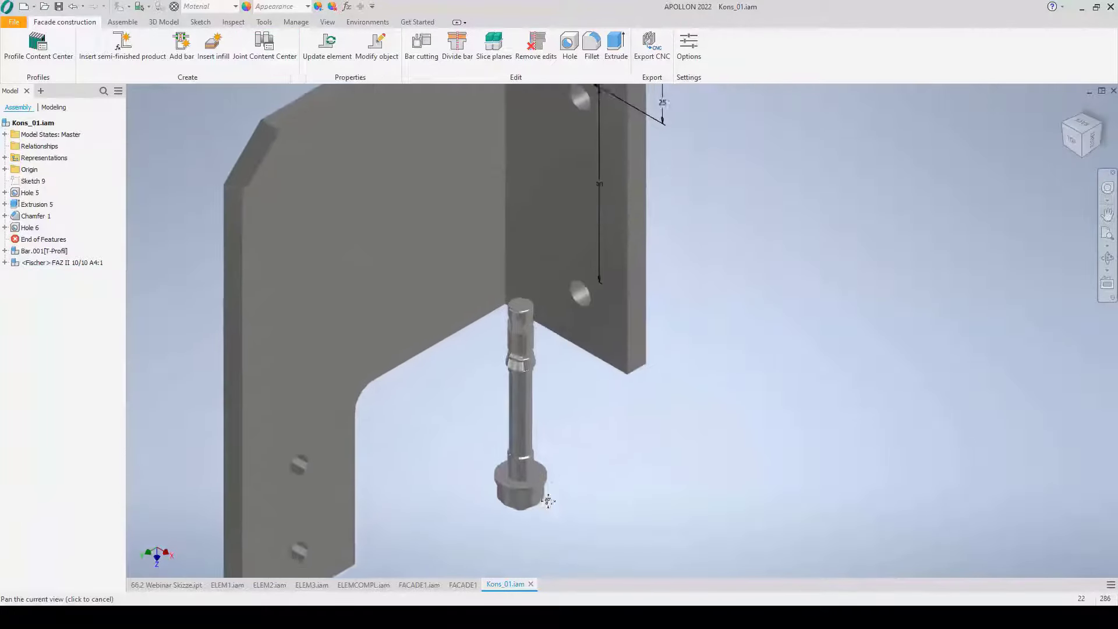
{"action": "key", "text": "Home"}
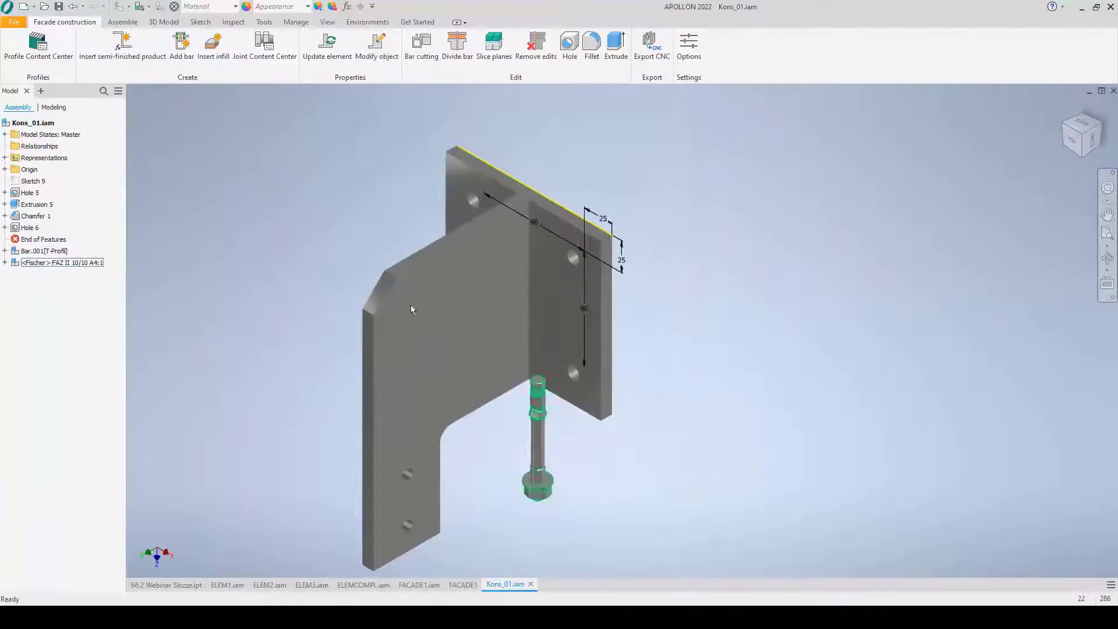
{"action": "left_click", "coordinate": [133, 25]}
{"action": "left_click", "coordinate": [152, 47]}
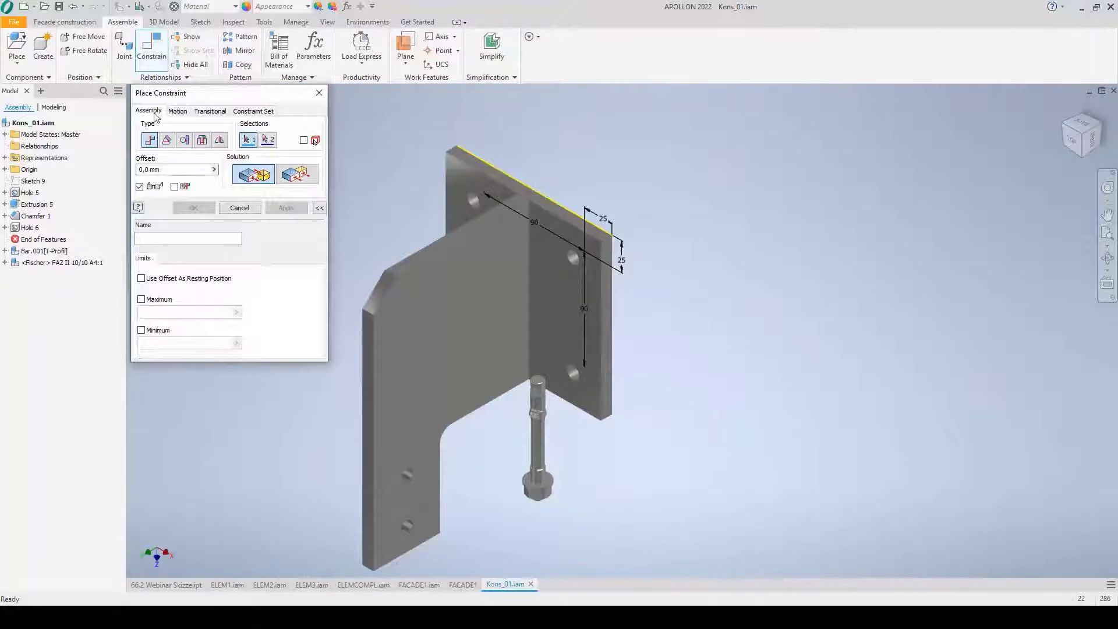
{"action": "left_click", "coordinate": [201, 140]}
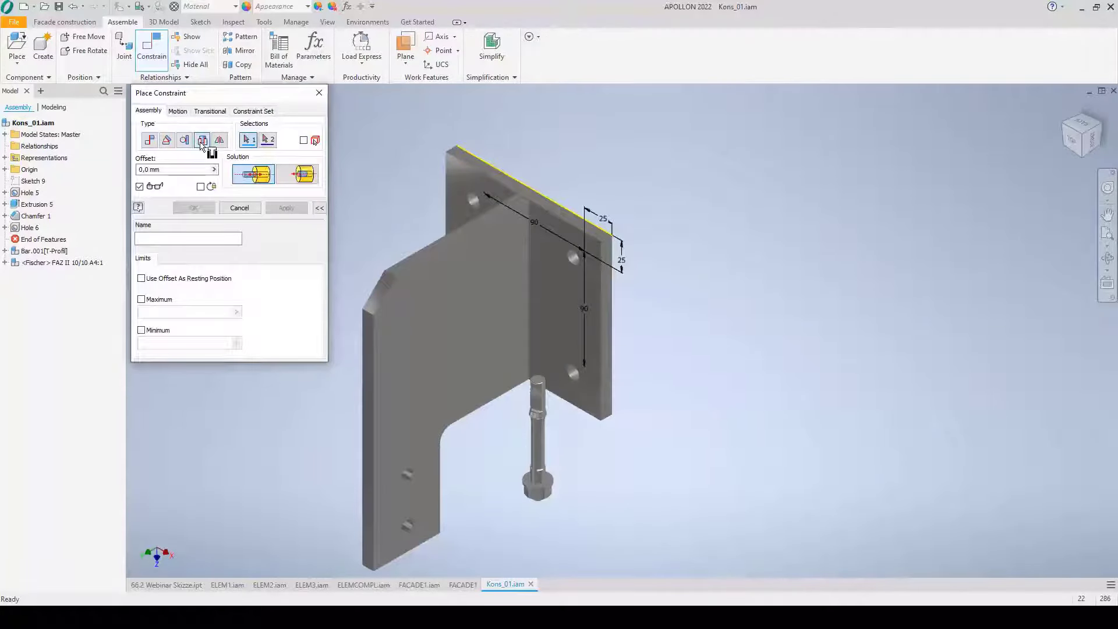
{"action": "left_click", "coordinate": [289, 178]}
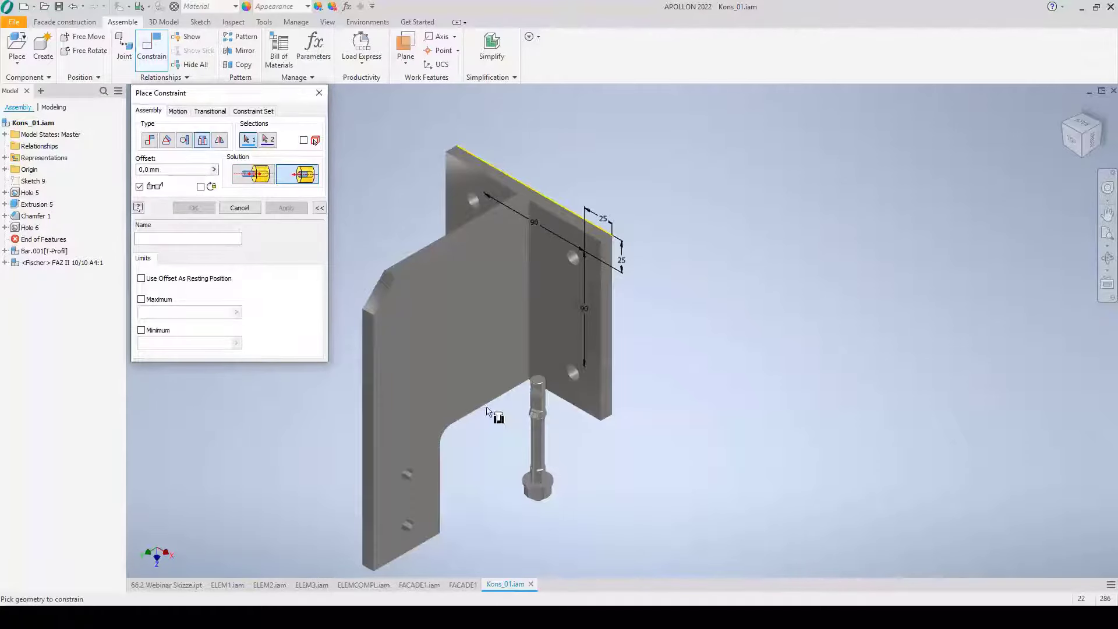
{"action": "scroll", "coordinate": [536, 473], "scroll_direction": "up", "scroll_amount": 5}
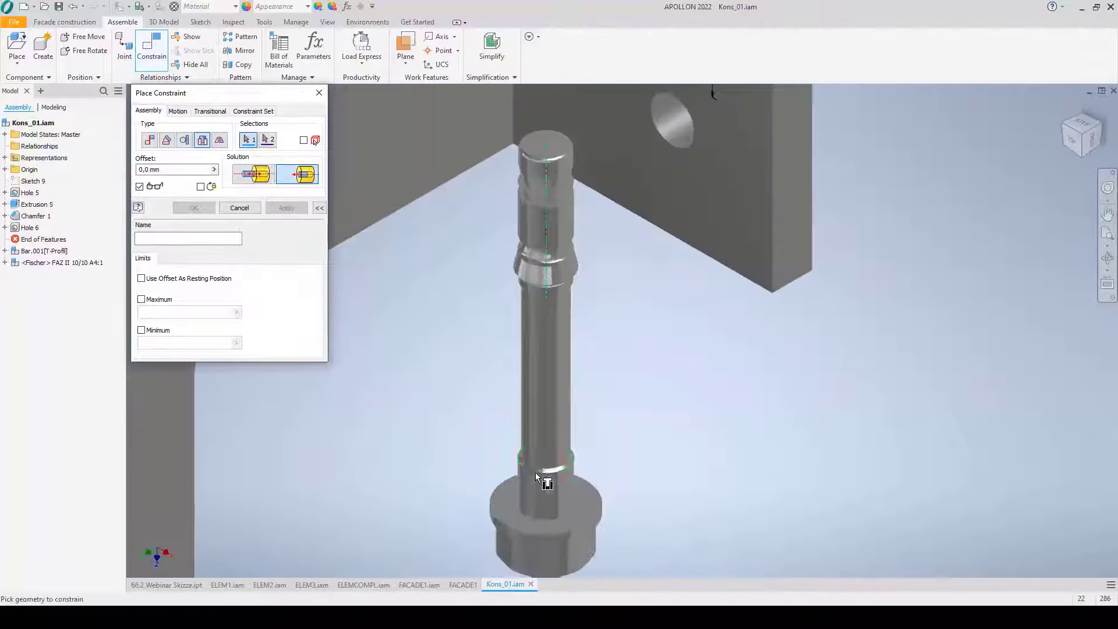
Pick the bolt head edge and the hole edge, apply, and close the dialog.
{"action": "left_click", "coordinate": [569, 517]}
{"action": "scroll", "coordinate": [574, 510], "scroll_direction": "down", "scroll_amount": 4}
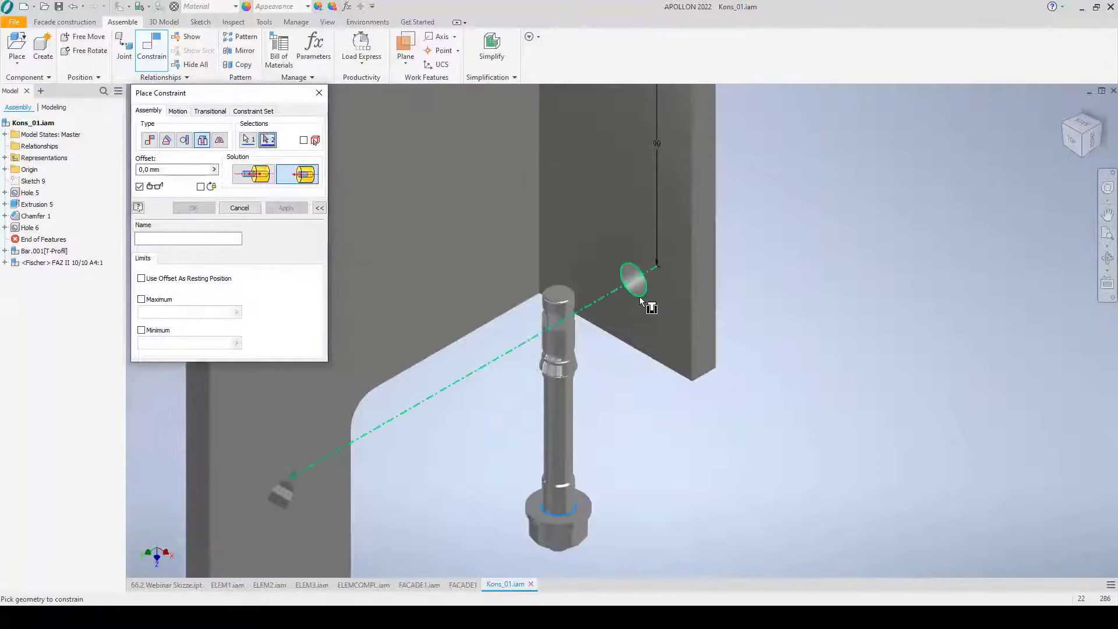
{"action": "left_click", "coordinate": [286, 208]}
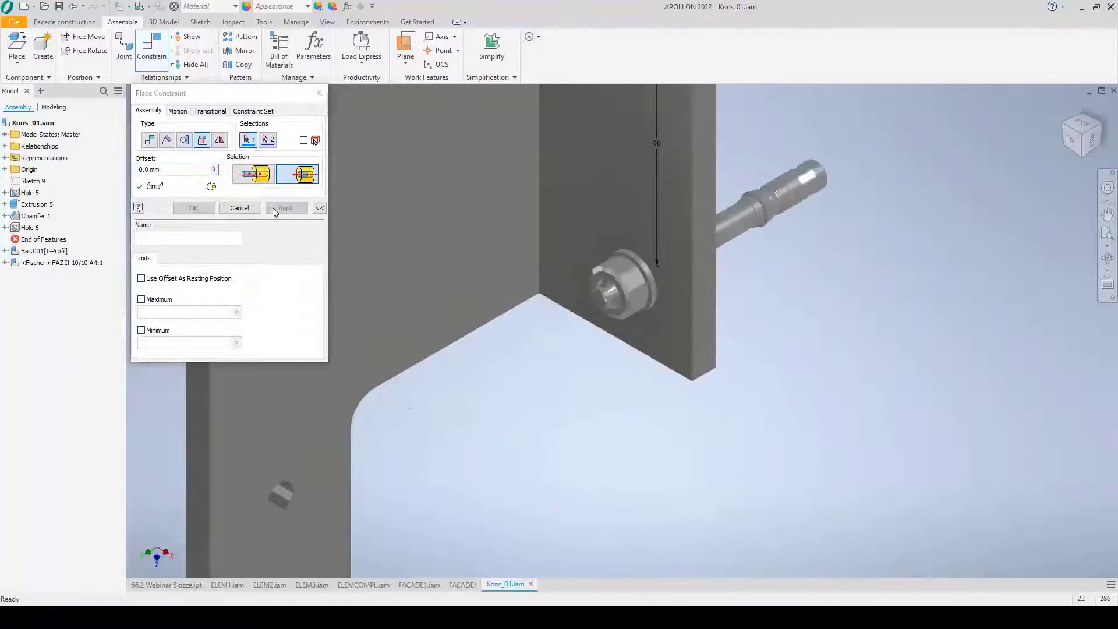
{"action": "scroll", "coordinate": [495, 408], "scroll_direction": "down", "scroll_amount": 5}
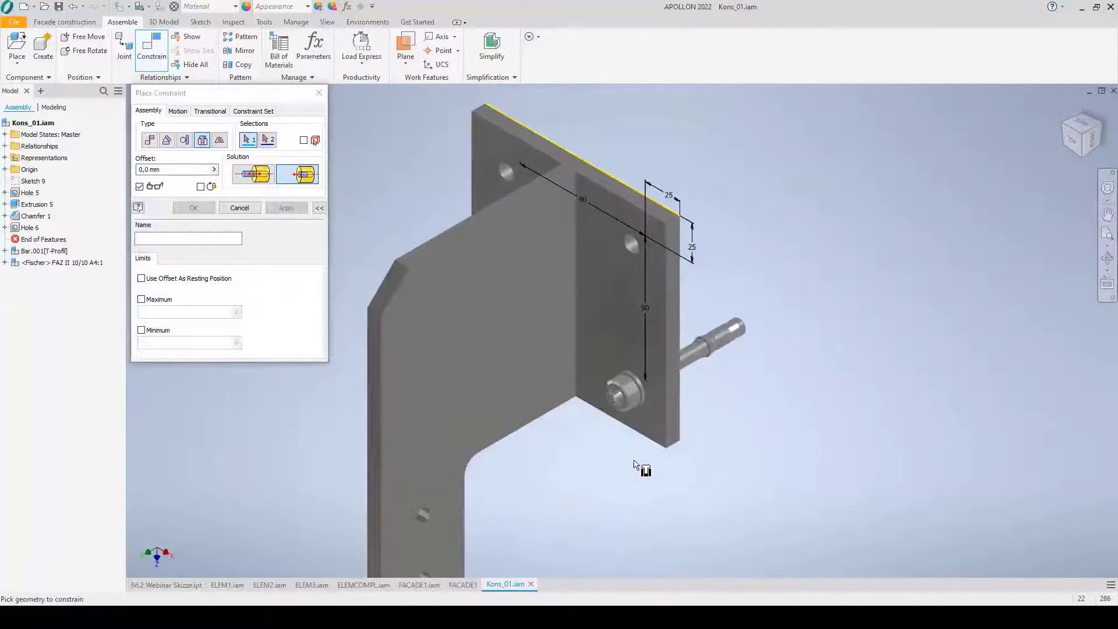
{"action": "middle_click_drag", "start_coordinate": [633, 454], "coordinate": [598, 434], "text": "shift"}
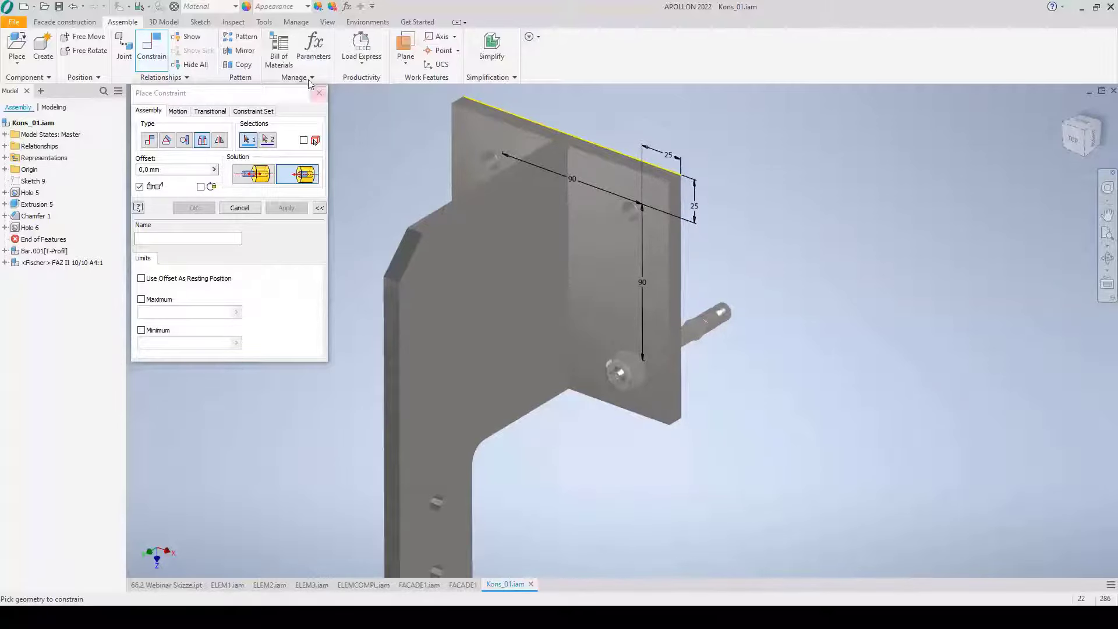
{"action": "left_click", "coordinate": [240, 207]}
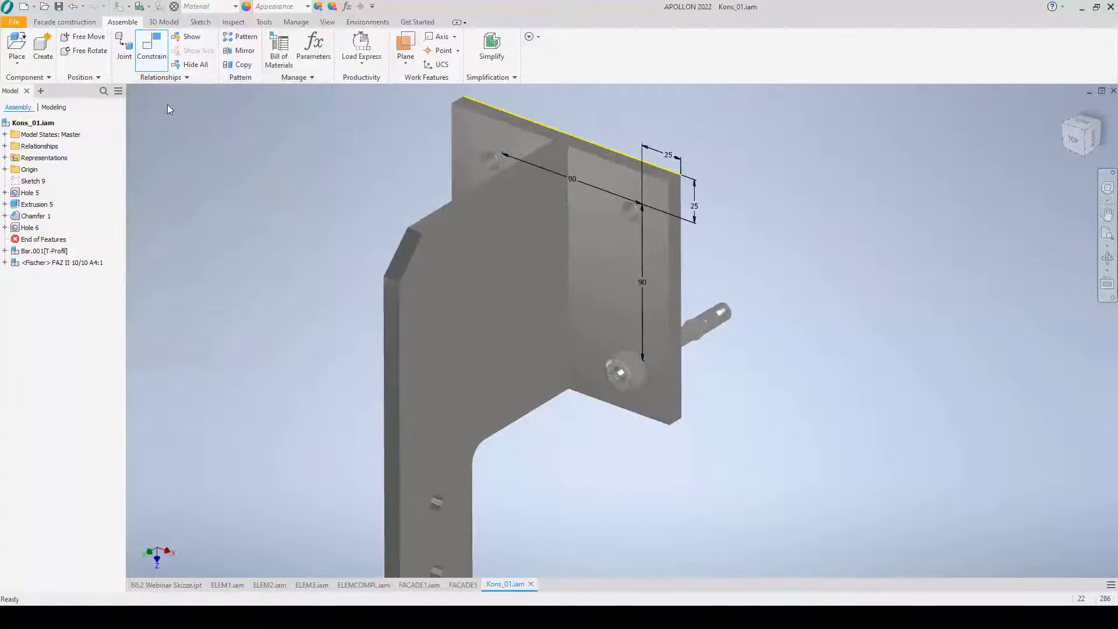
Pattern the anchor 2 × 90 mm along the vertical edge and 2 × 90 mm along the top edge.
{"action": "left_click", "coordinate": [240, 37]}
{"action": "left_click", "coordinate": [607, 382]}
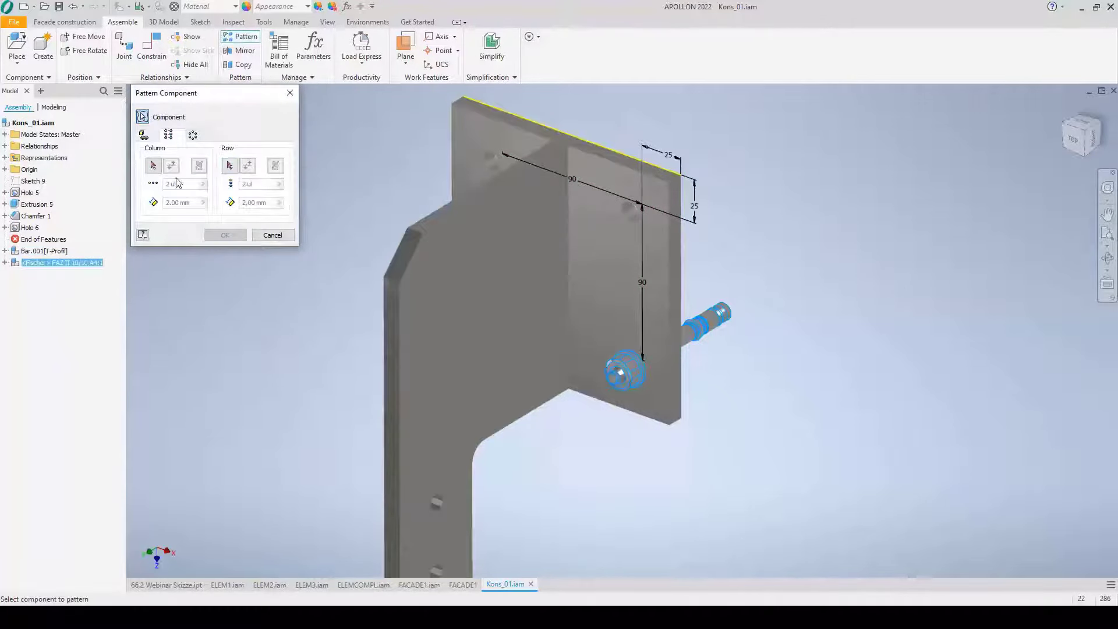
{"action": "left_click", "coordinate": [153, 166]}
{"action": "left_click", "coordinate": [680, 274]}
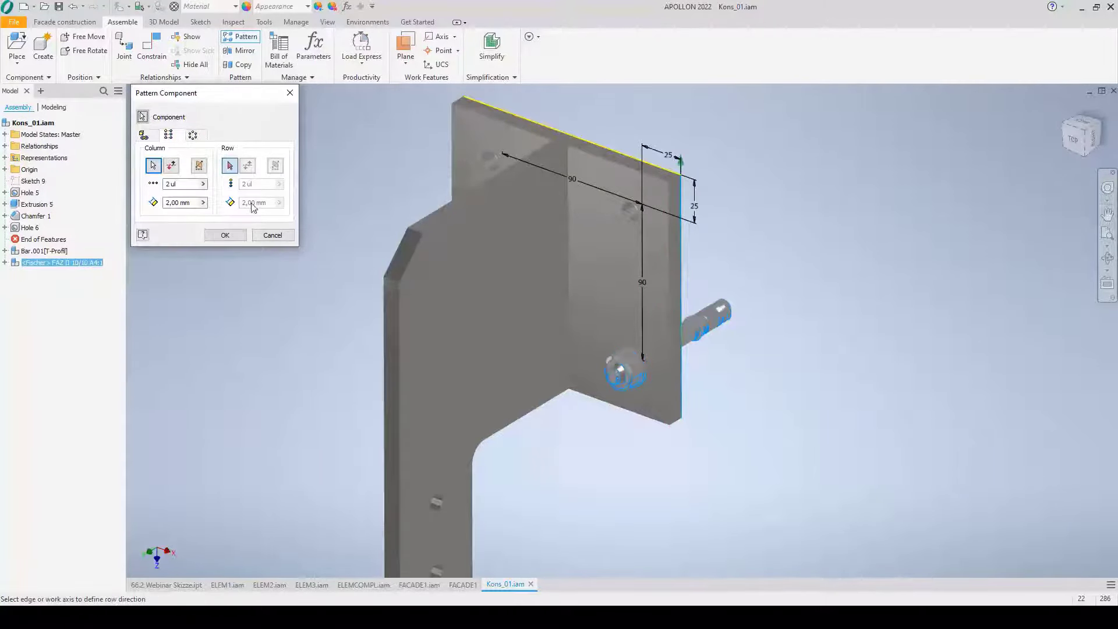
{"action": "left_click", "coordinate": [229, 166]}
{"action": "left_click", "coordinate": [542, 184]}
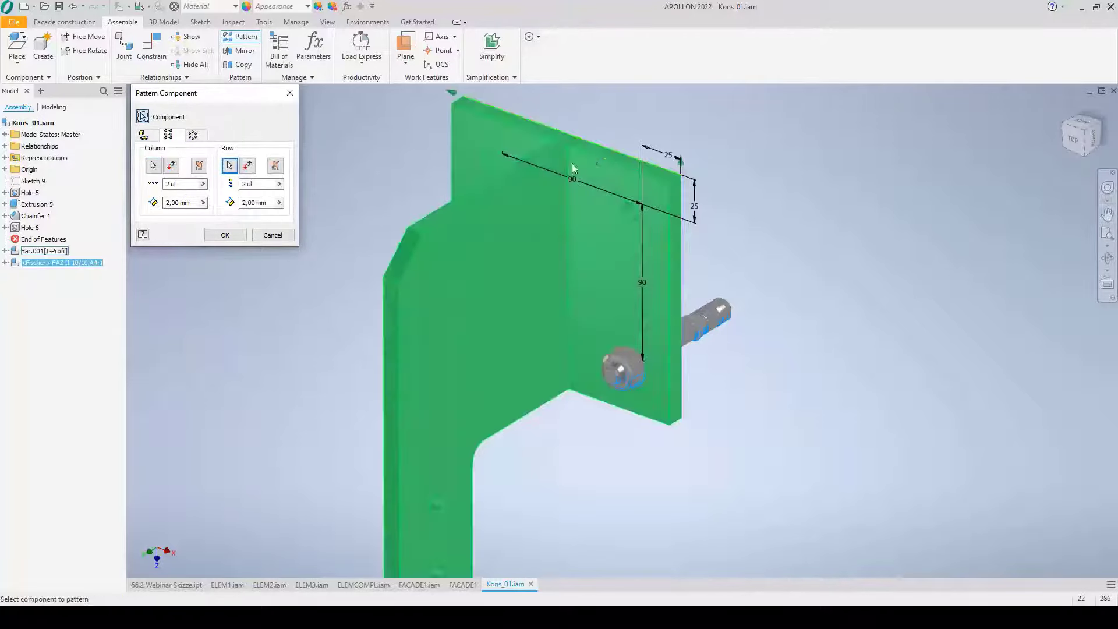
{"action": "left_click", "coordinate": [188, 203]}
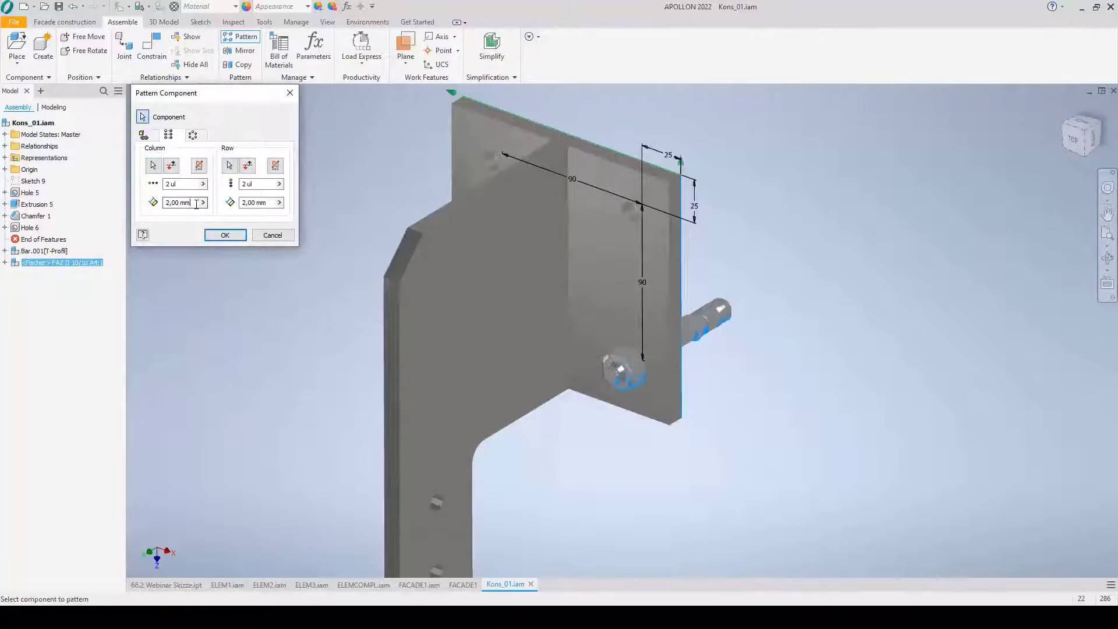
{"action": "left_click", "coordinate": [273, 202]}
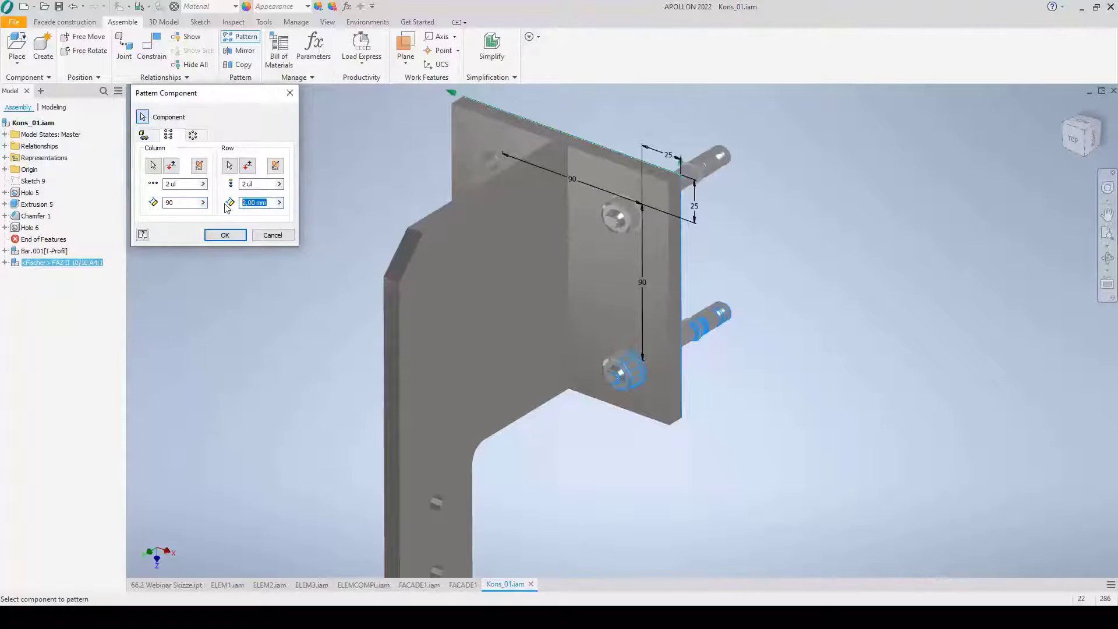
{"action": "left_click", "coordinate": [226, 235]}
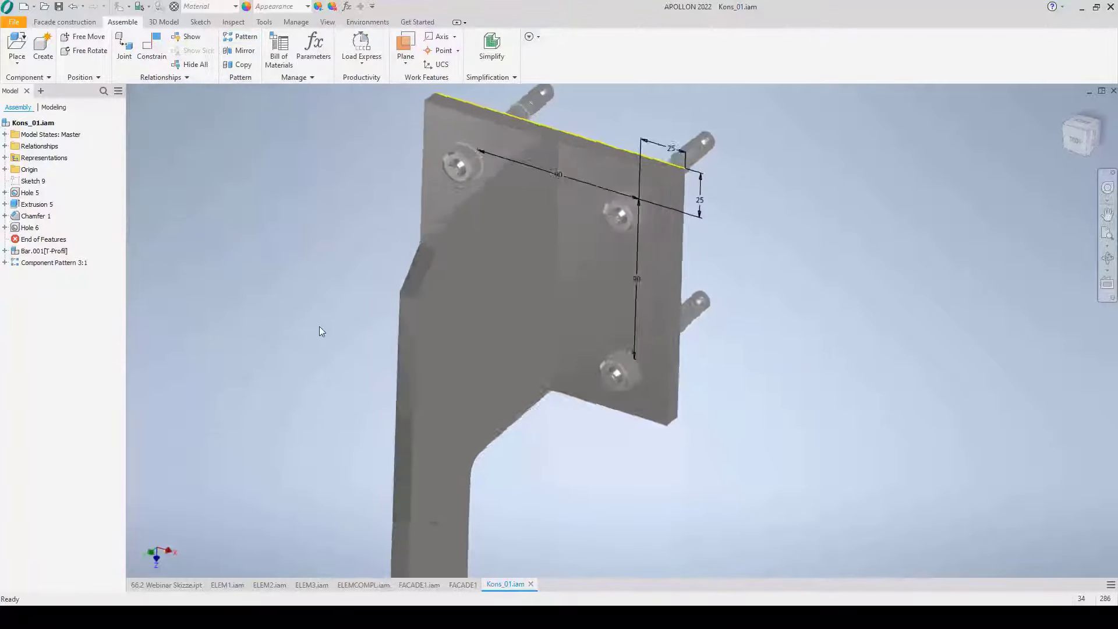
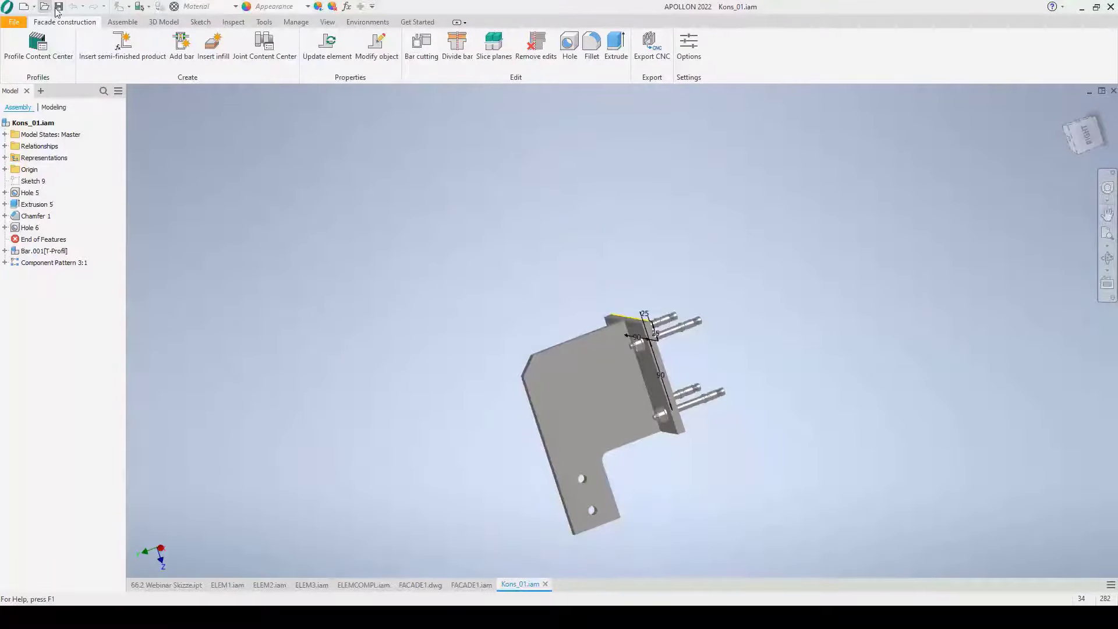
Create a new assembly from the NORM.iam template and save it as BRACKCOMPL.iam.
{"action": "left_click", "coordinate": [23, 6]}
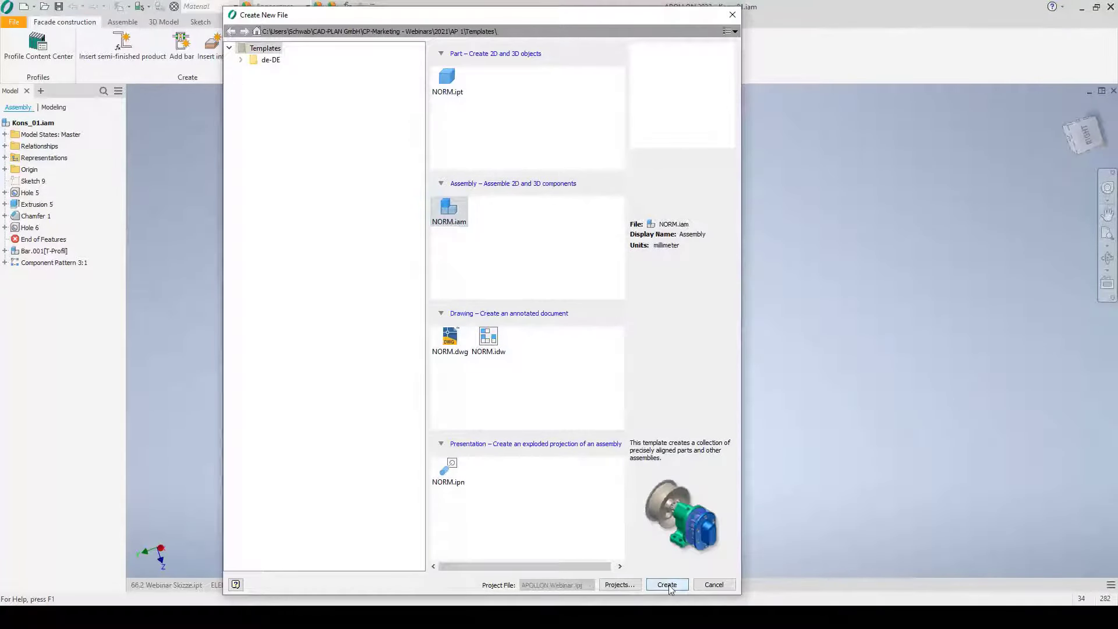
{"action": "key", "text": "Escape"}
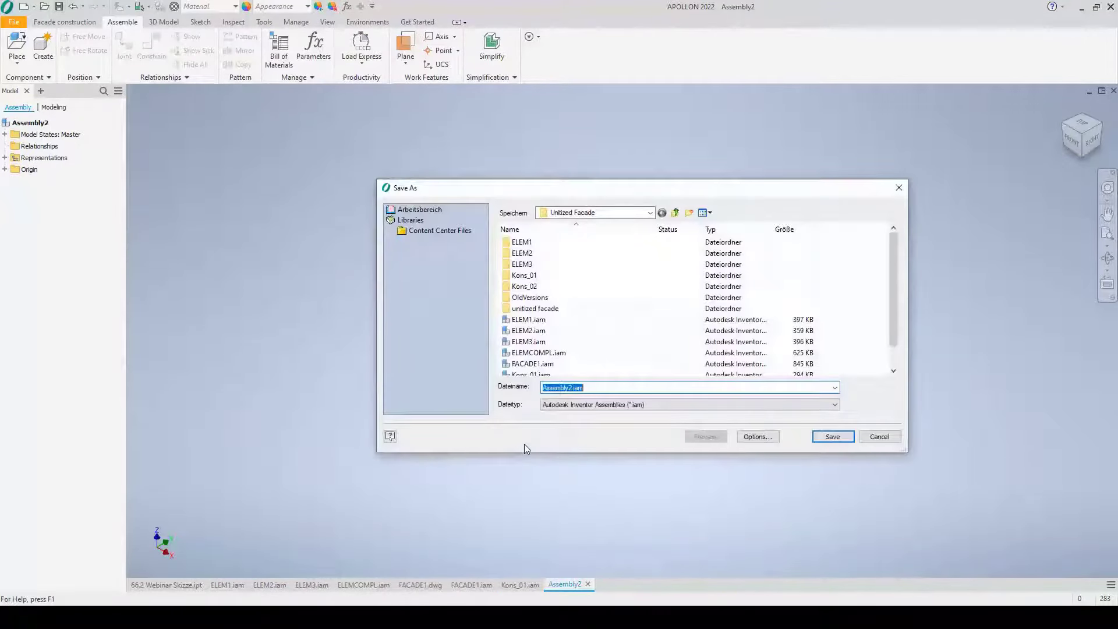
{"action": "type", "text": "BRACKCOMPL"}
{"action": "left_click", "coordinate": [831, 438]}
Choose Kons_01.iam as the component to place in the assembly.
{"action": "left_click", "coordinate": [17, 46]}
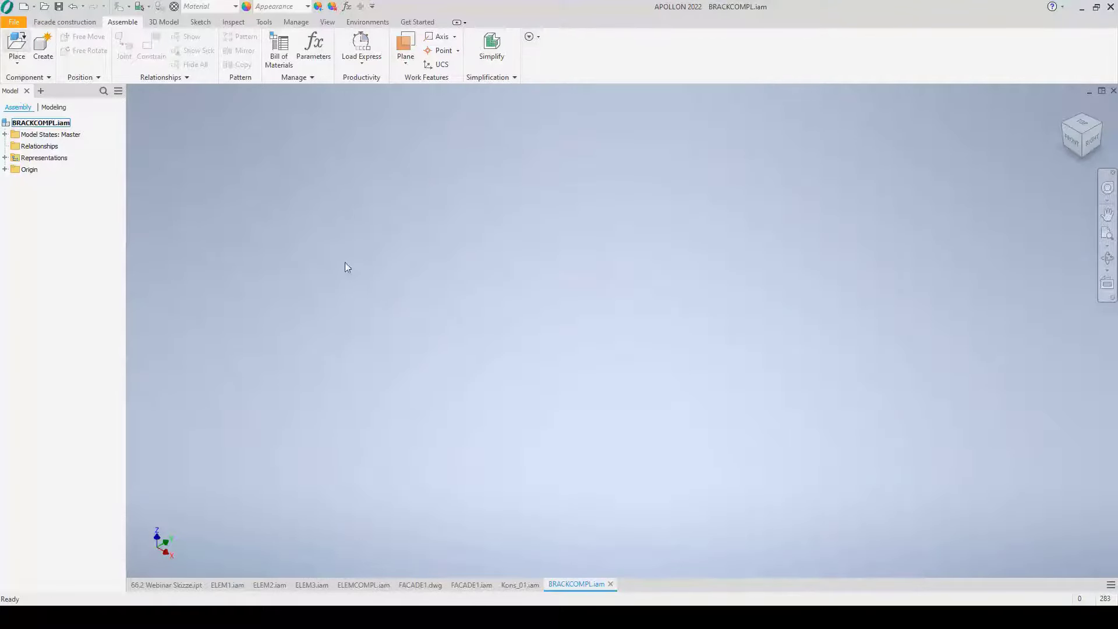
{"action": "scroll", "coordinate": [531, 333], "scroll_direction": "down", "scroll_amount": 2}
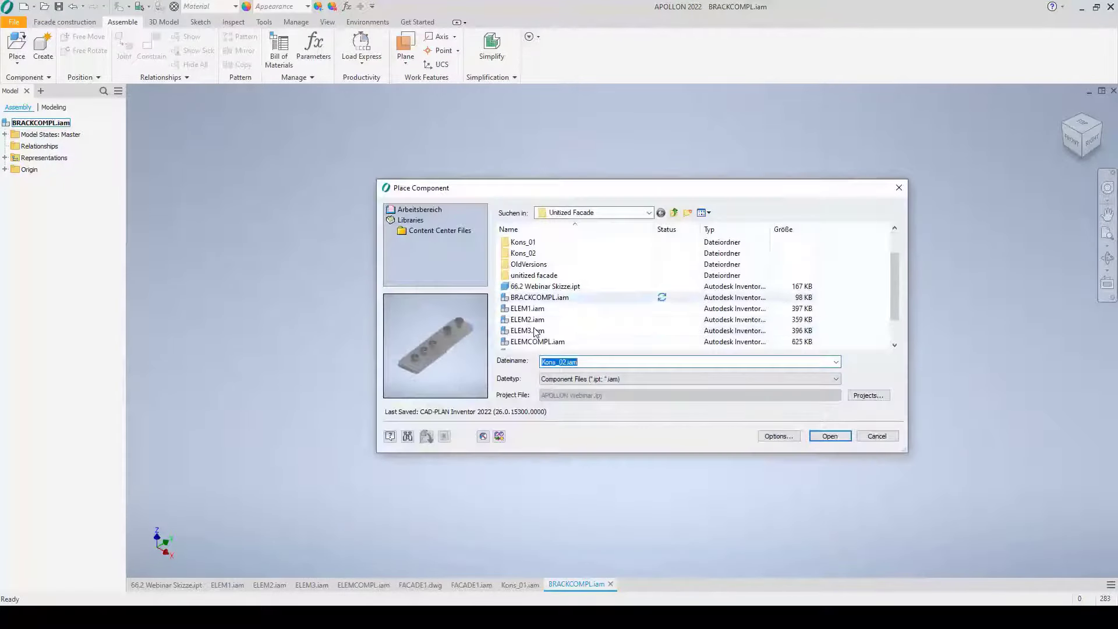
{"action": "left_click", "coordinate": [576, 330]}
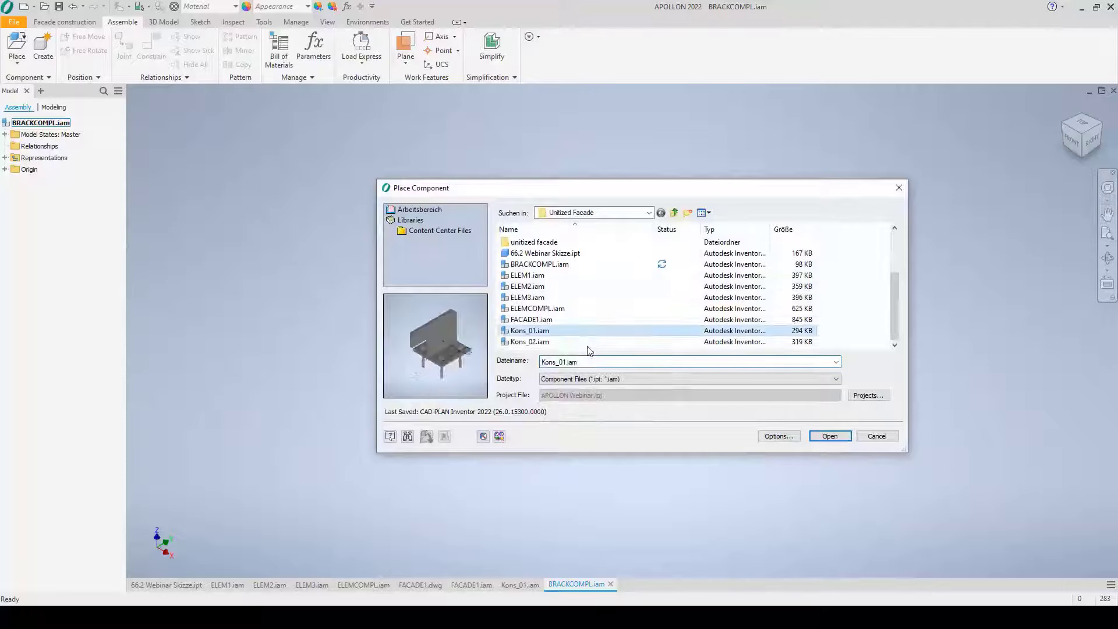
{"action": "left_click", "coordinate": [830, 436]}
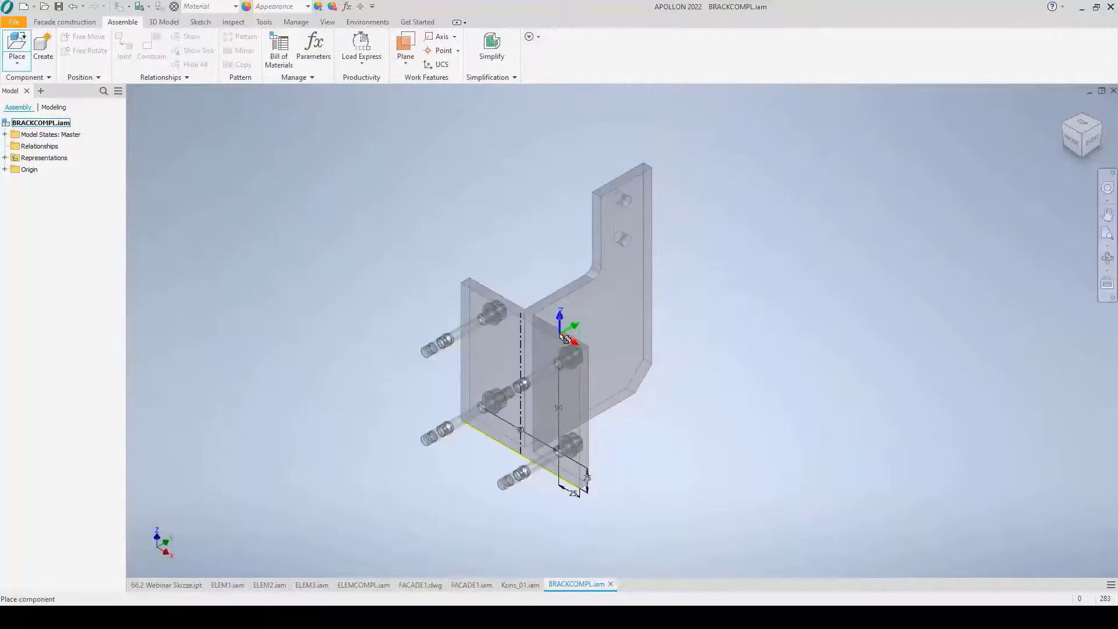
Rotate the bracket 90° about Y twice, drop one copy and end placement.
{"action": "right_click", "coordinate": [569, 325]}
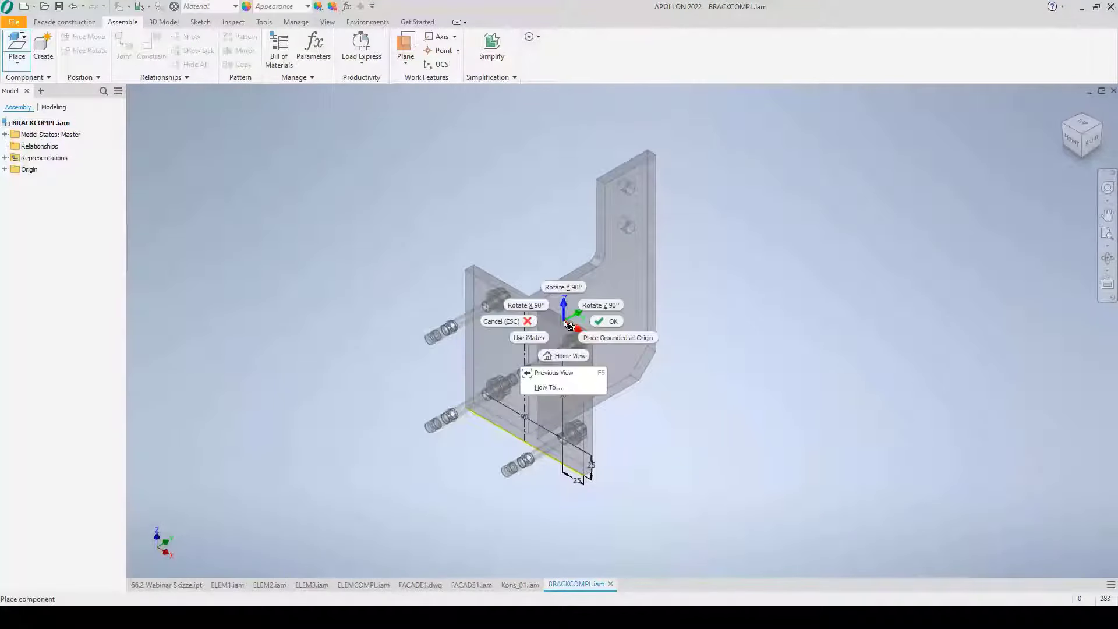
{"action": "left_click", "coordinate": [564, 287]}
{"action": "right_click", "coordinate": [566, 289]}
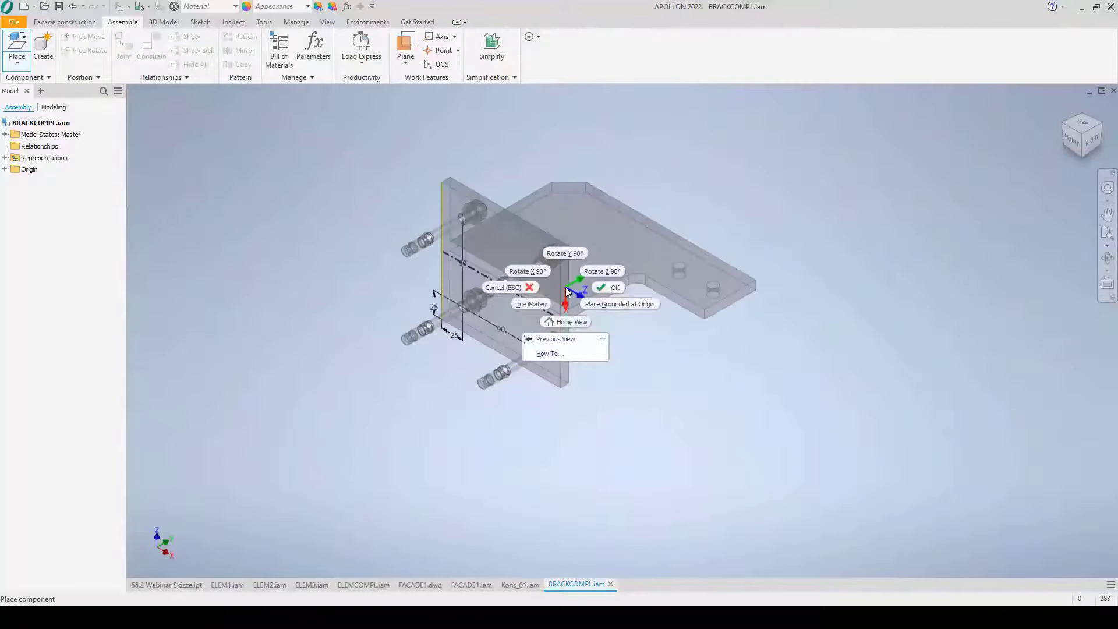
{"action": "left_click", "coordinate": [568, 256]}
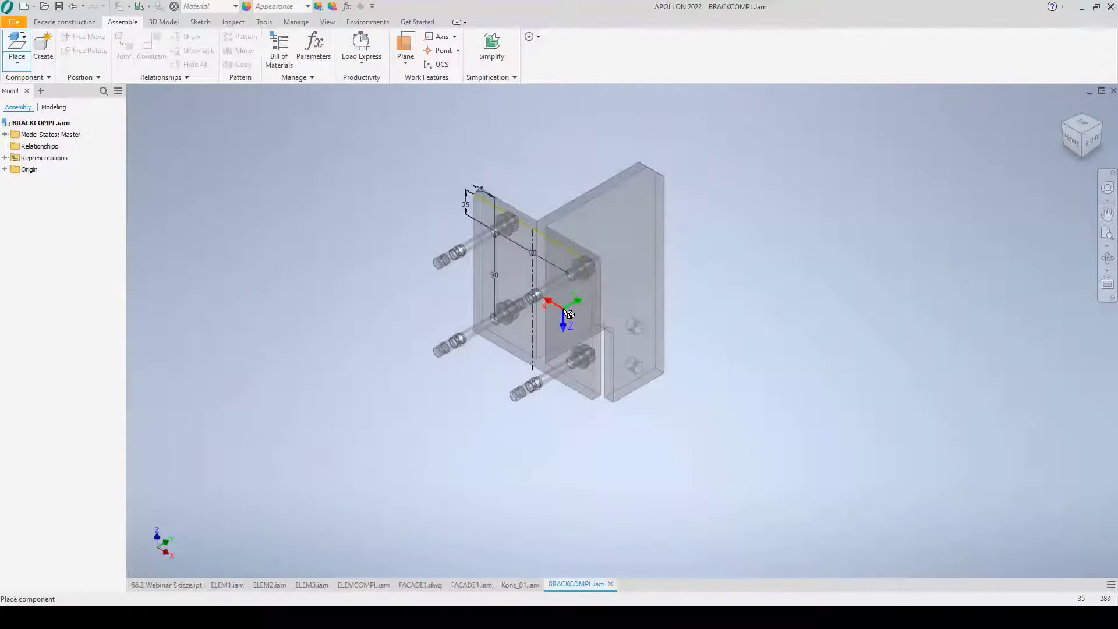
{"action": "left_click", "coordinate": [570, 315]}
{"action": "scroll", "coordinate": [280, 349], "scroll_direction": "down", "scroll_amount": 2}
{"action": "right_click", "coordinate": [684, 371]}
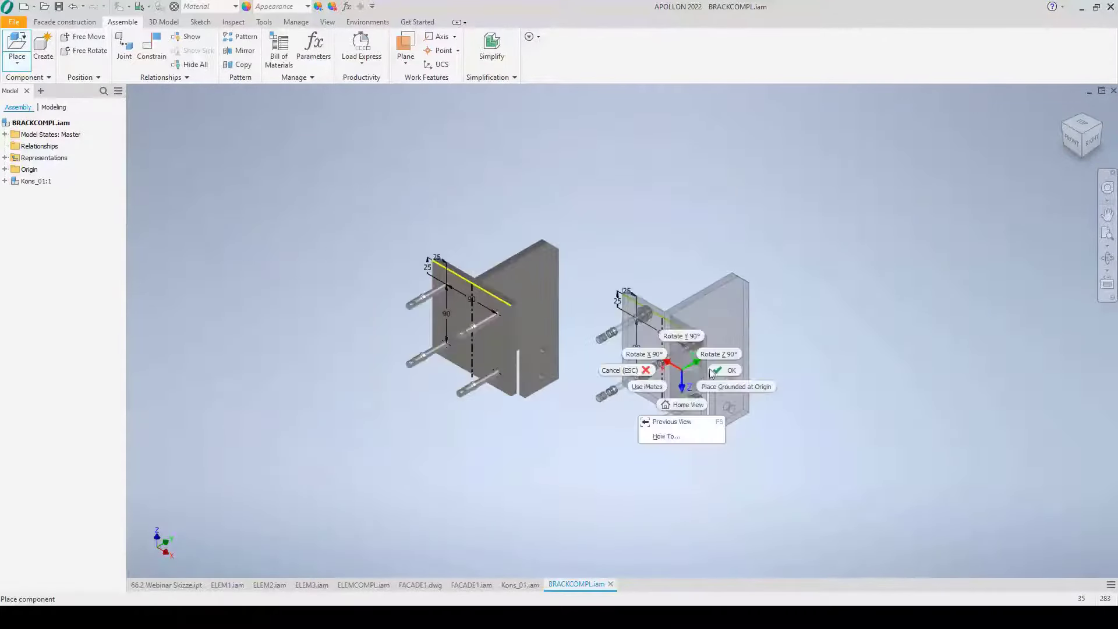
{"action": "left_click", "coordinate": [713, 371]}
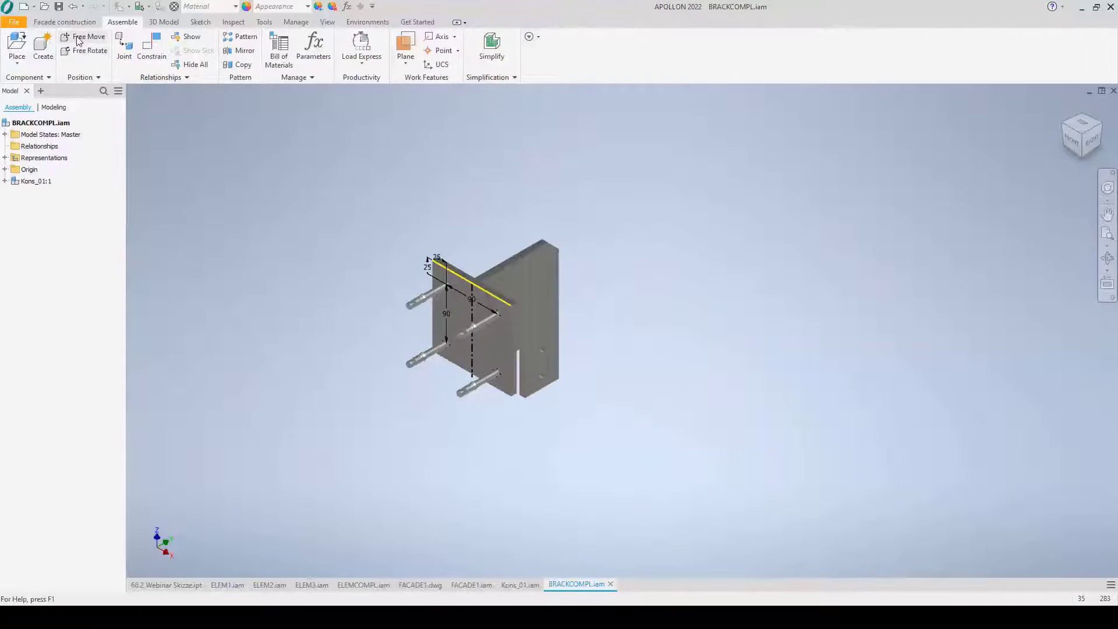
Choose Kons_02.iam as the next component to place.
{"action": "key", "text": "p"}
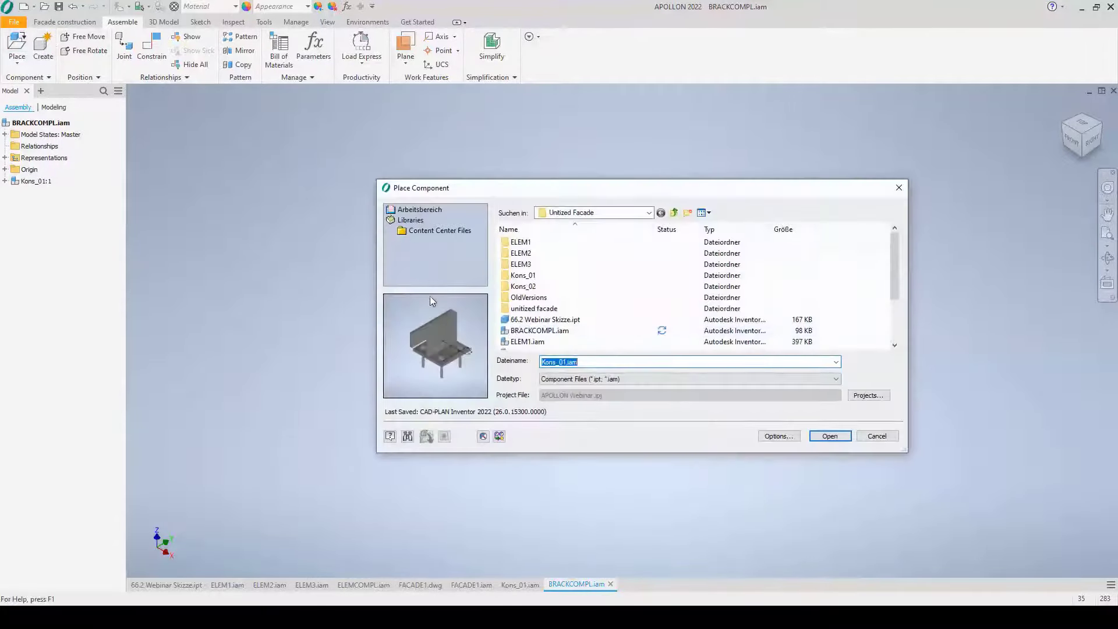
{"action": "scroll", "coordinate": [532, 344], "scroll_direction": "down", "scroll_amount": 5}
{"action": "left_click", "coordinate": [529, 341]}
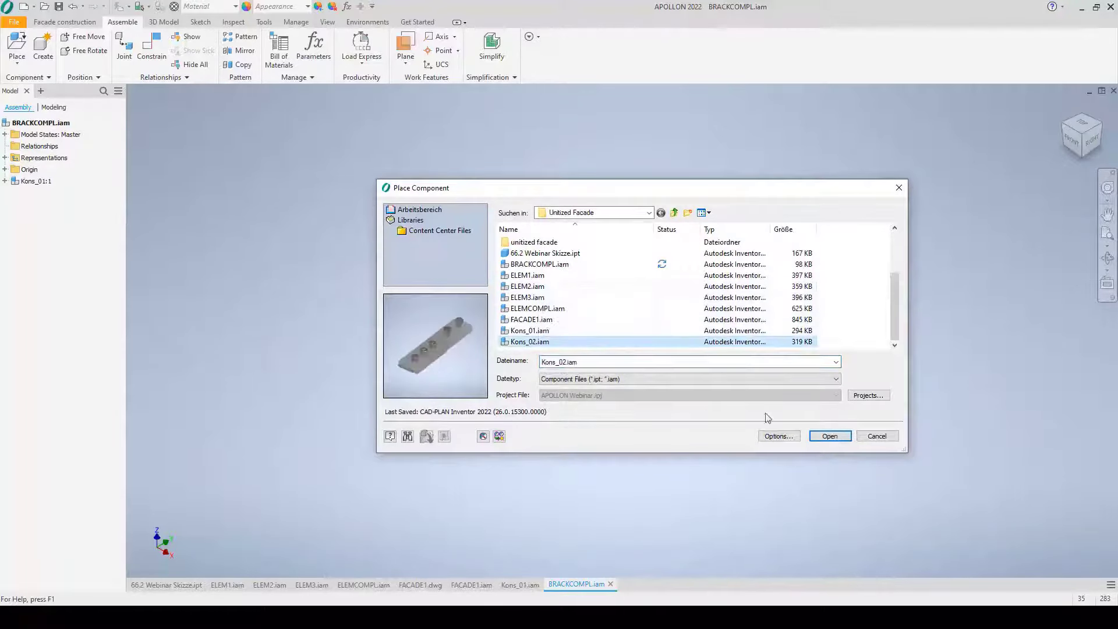
{"action": "left_click", "coordinate": [829, 436]}
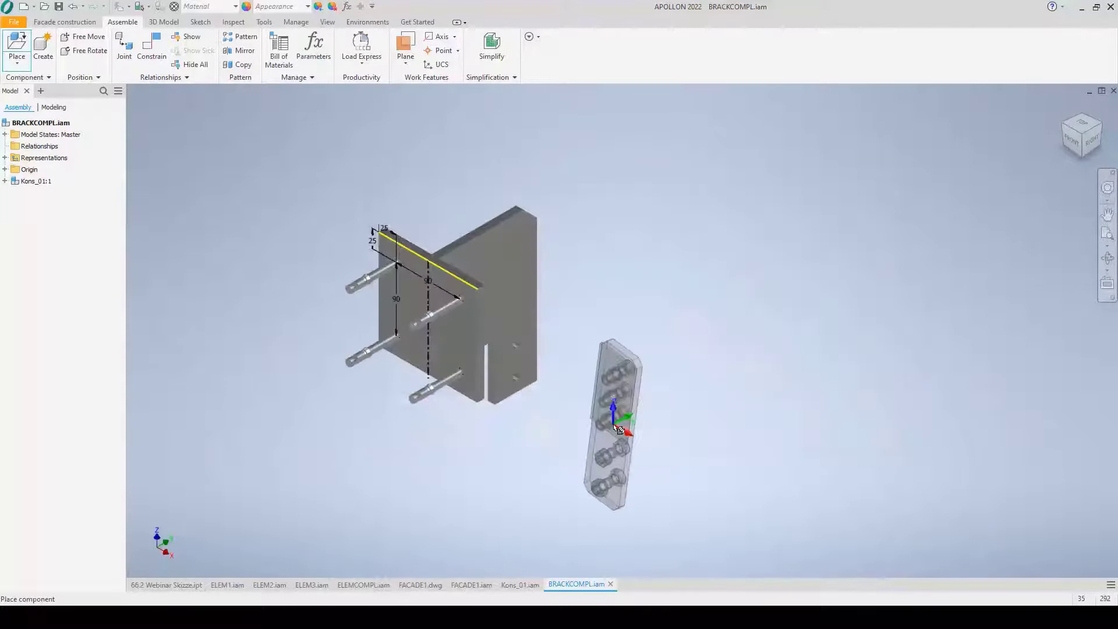
Rotate the Kons_02 plate three times by 90° and drop it beside the bracket.
{"action": "scroll", "coordinate": [606, 401], "scroll_direction": "down", "scroll_amount": 5}
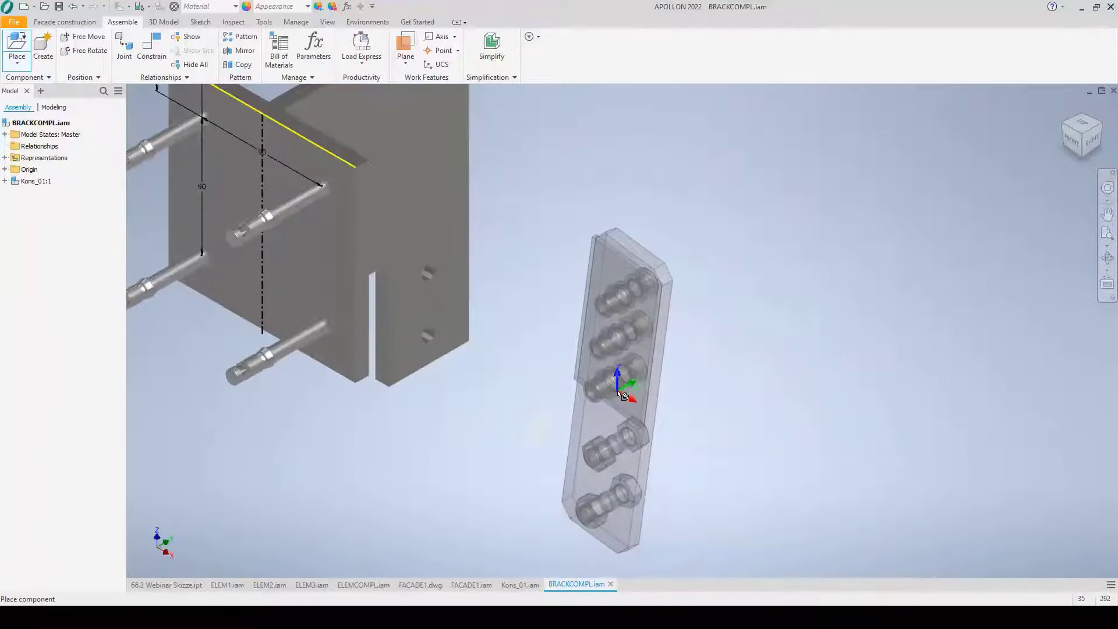
{"action": "right_click", "coordinate": [620, 395]}
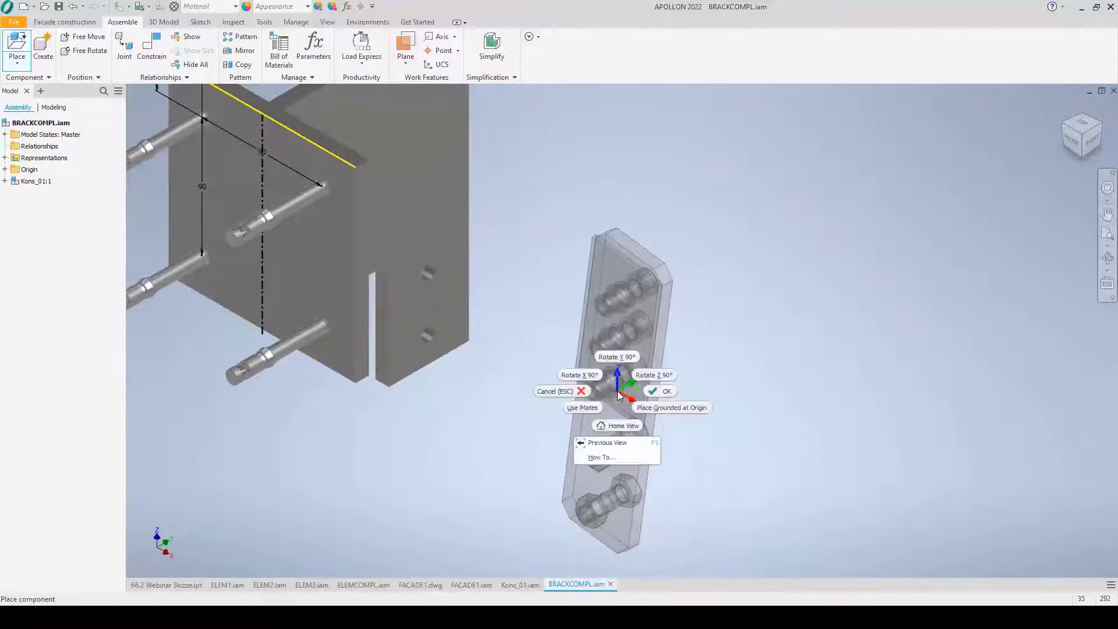
{"action": "left_click", "coordinate": [618, 360]}
{"action": "right_click", "coordinate": [618, 361]}
{"action": "left_click", "coordinate": [623, 337]}
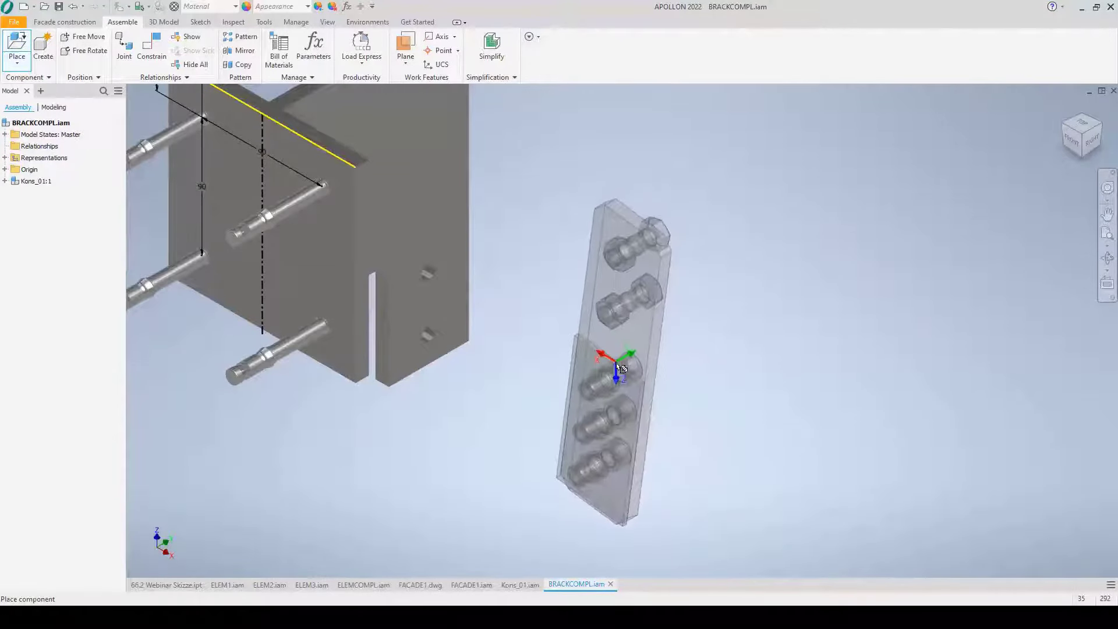
{"action": "right_click", "coordinate": [617, 367]}
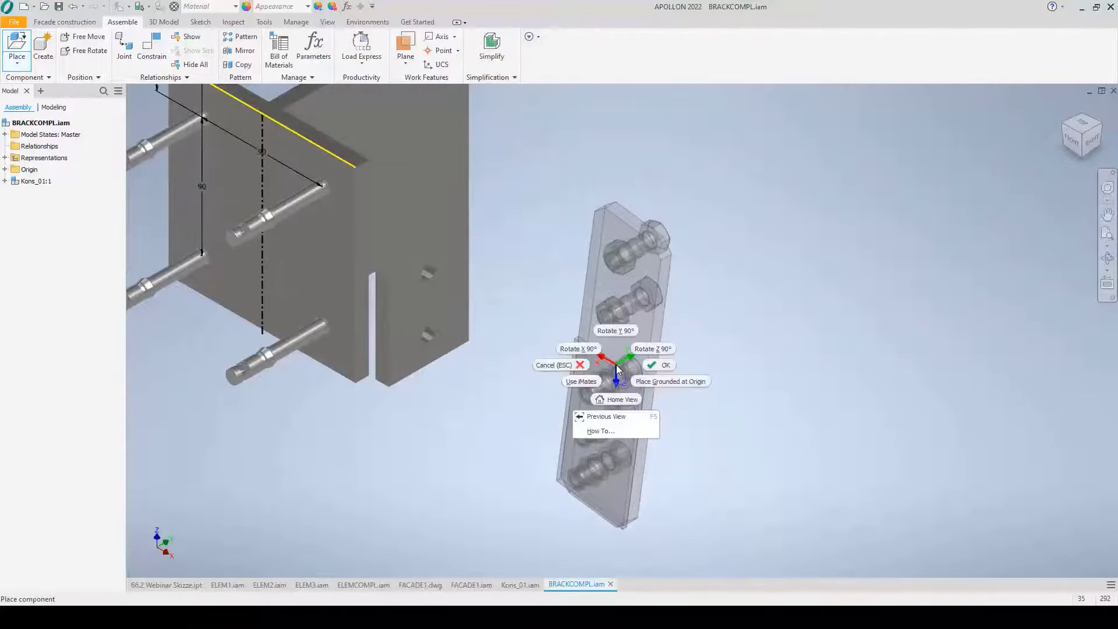
{"action": "left_click", "coordinate": [653, 348]}
{"action": "scroll", "coordinate": [592, 402], "scroll_direction": "down", "scroll_amount": 2}
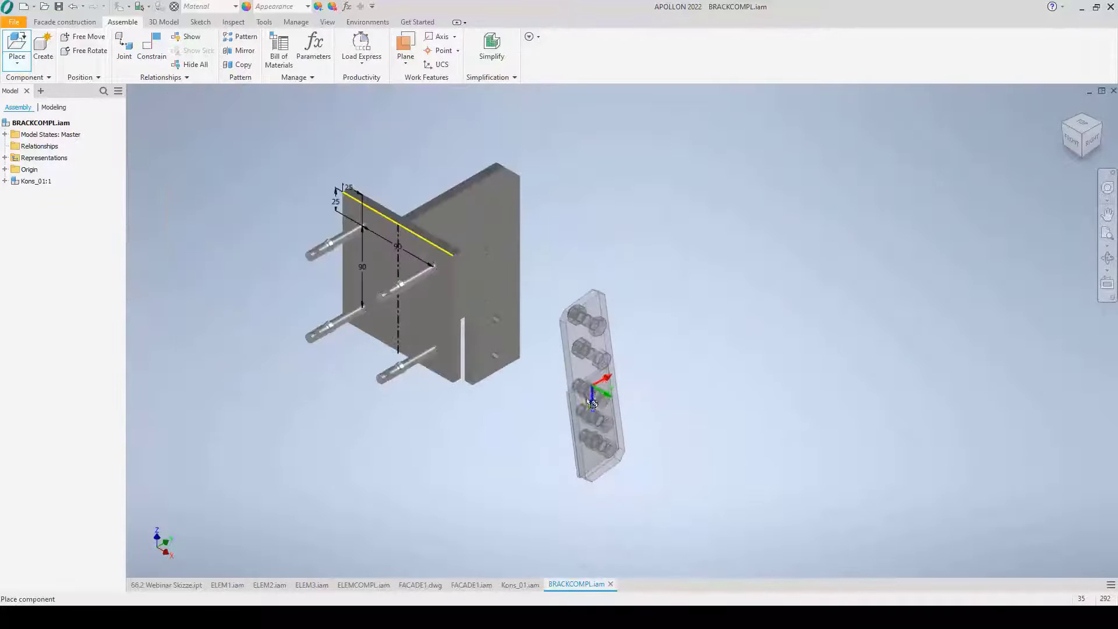
{"action": "left_click", "coordinate": [583, 439]}
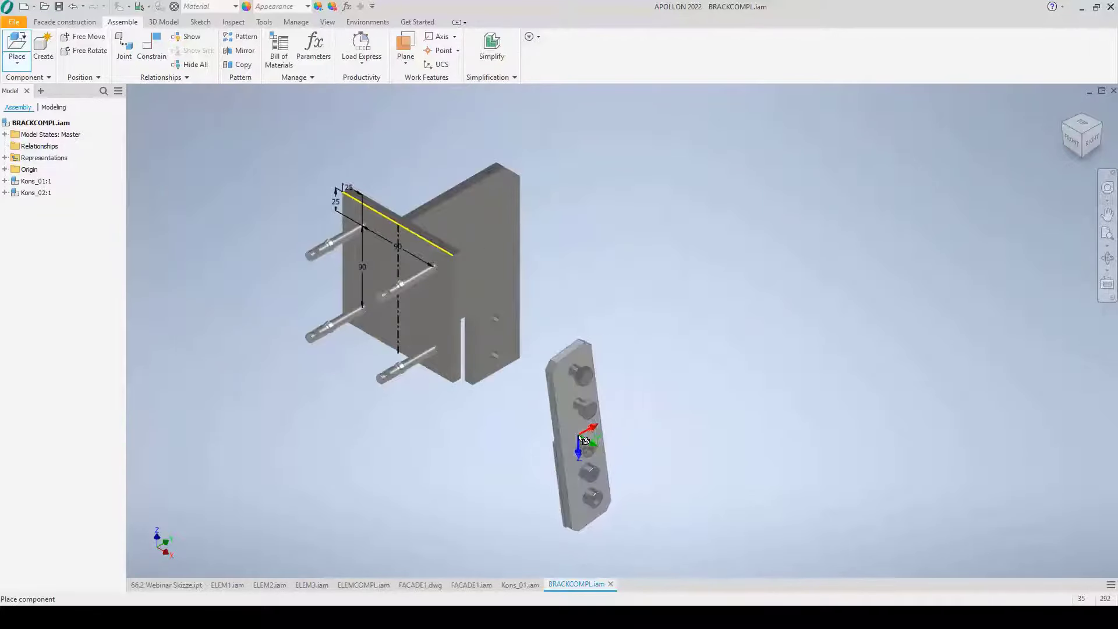
{"action": "right_click", "coordinate": [637, 426]}
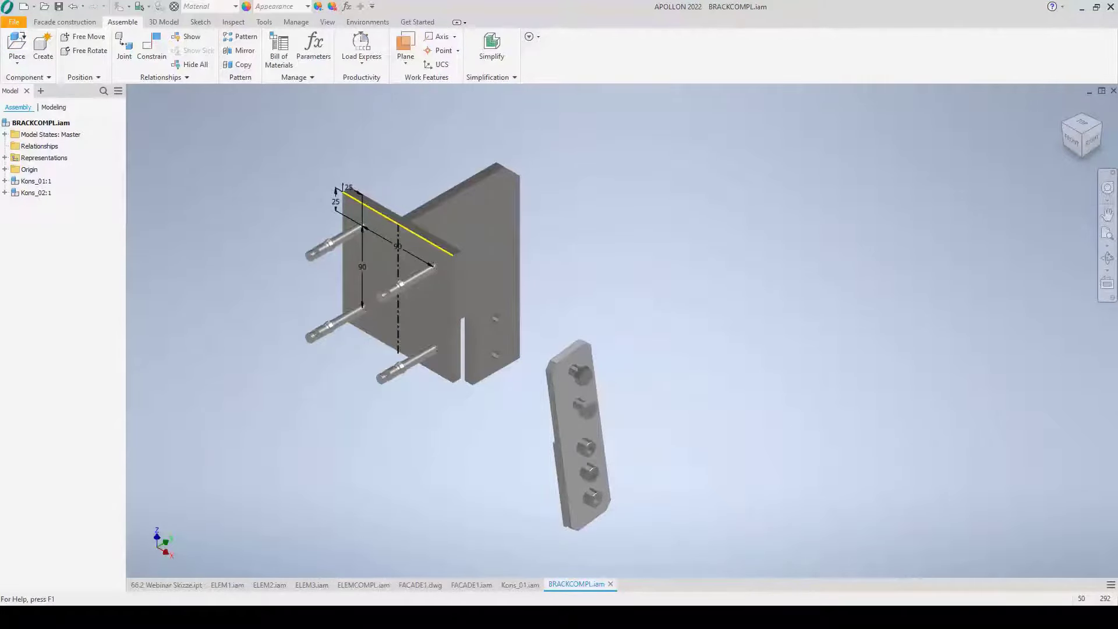
Try constraining the bolt edge to the bracket hole, then dismiss the constraint settings.
{"action": "key", "text": "c"}
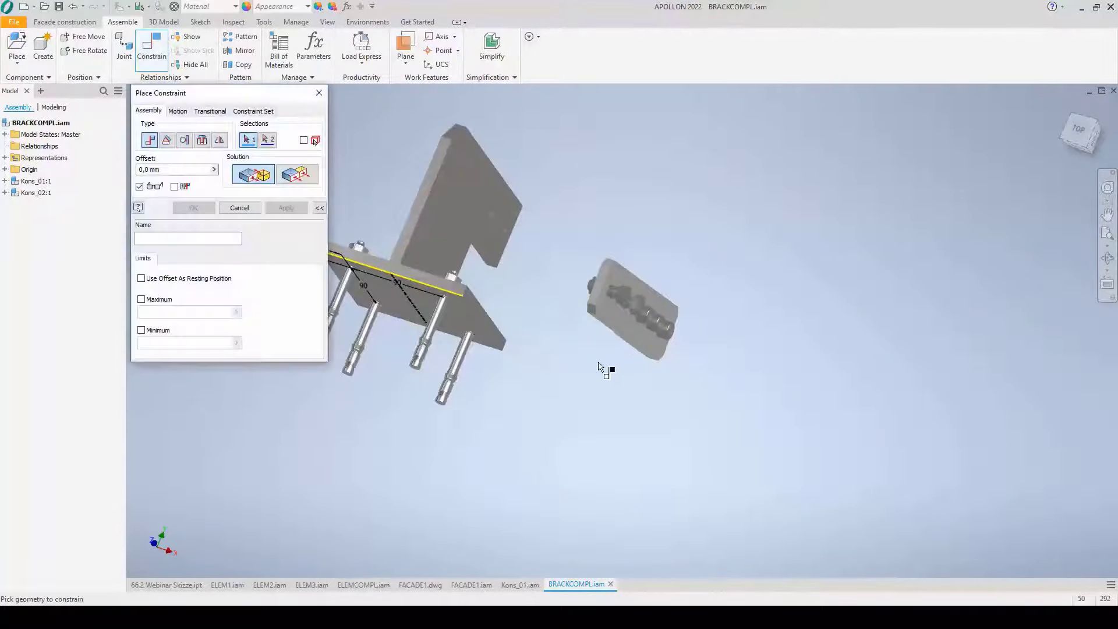
{"action": "scroll", "coordinate": [624, 290], "scroll_direction": "up", "scroll_amount": 5}
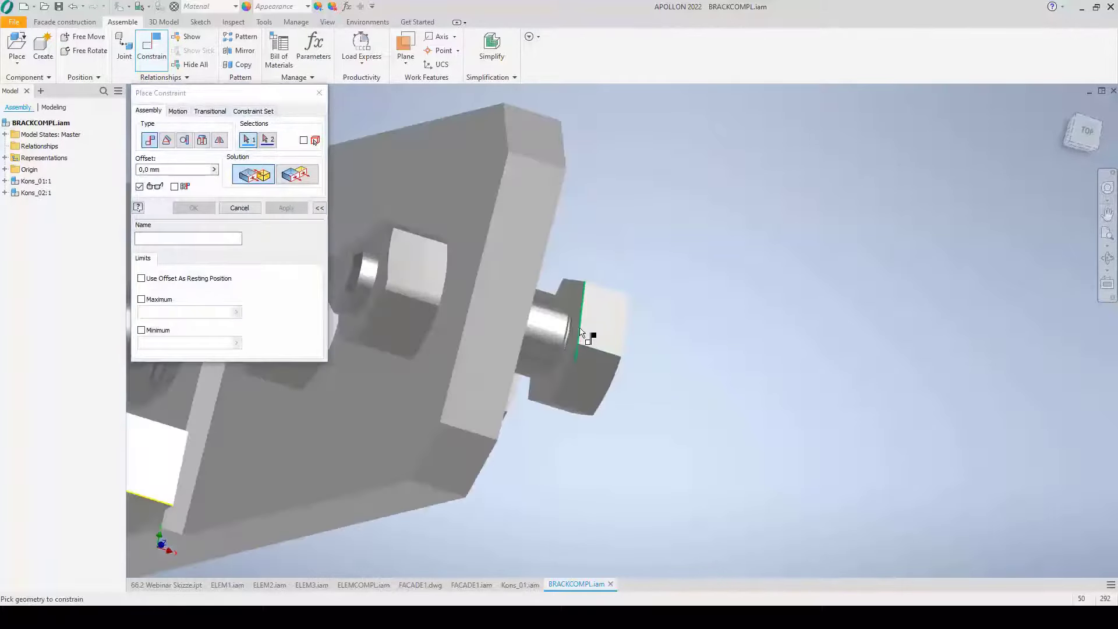
{"action": "left_click", "coordinate": [570, 340]}
{"action": "scroll", "coordinate": [719, 324], "scroll_direction": "down", "scroll_amount": 5}
{"action": "middle_click_drag", "start_coordinate": [718, 324], "coordinate": [751, 389], "text": "shift"}
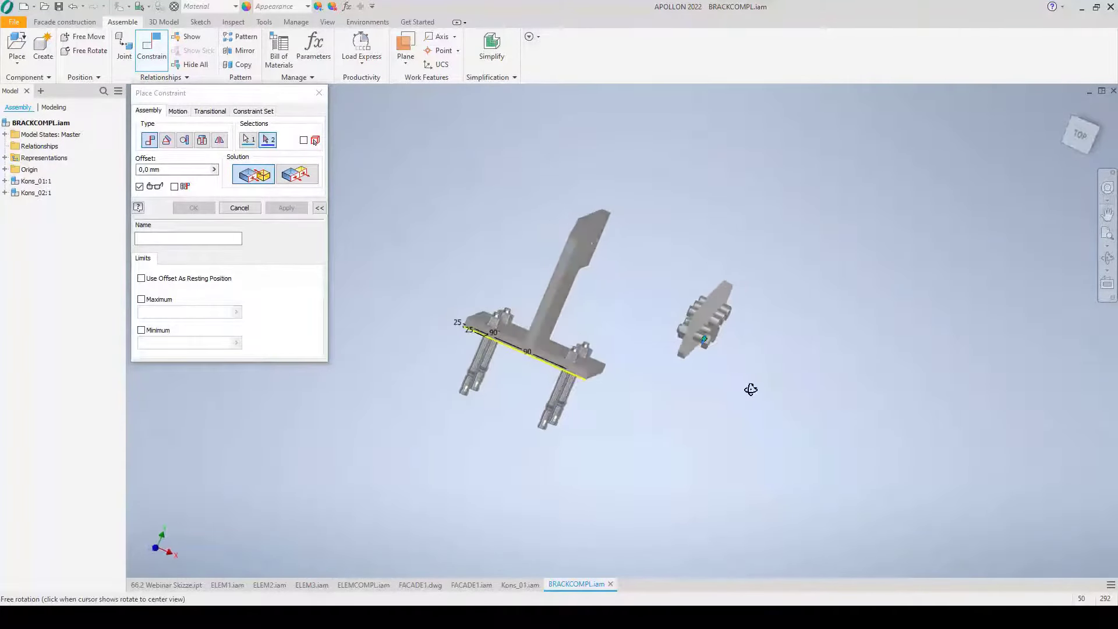
{"action": "scroll", "coordinate": [623, 268], "scroll_direction": "up", "scroll_amount": 3}
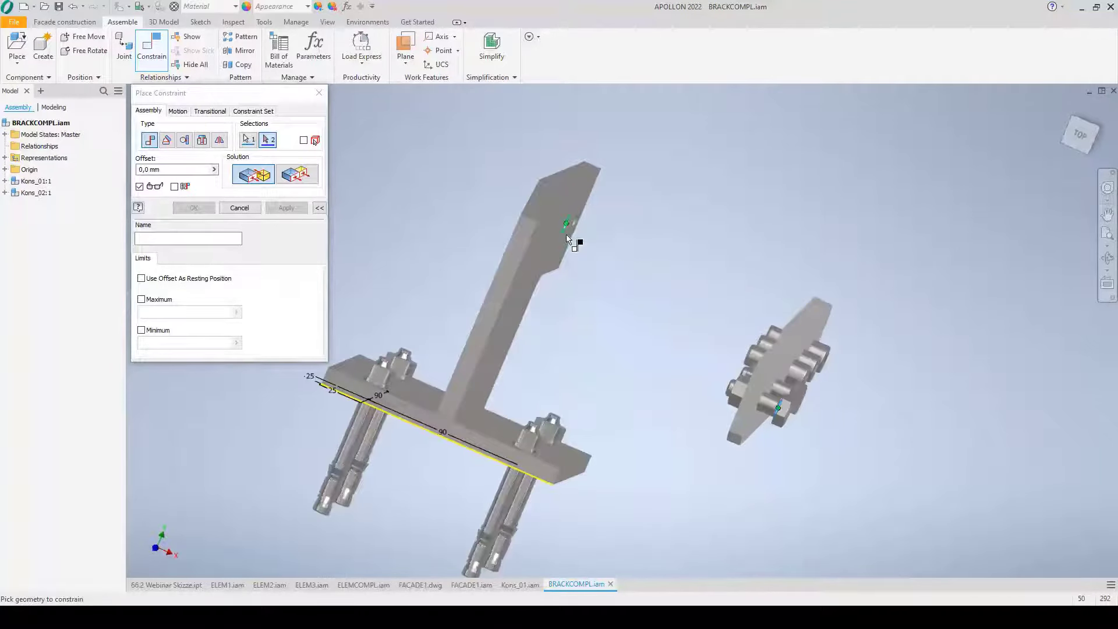
{"action": "scroll", "coordinate": [567, 236], "scroll_direction": "up", "scroll_amount": 3}
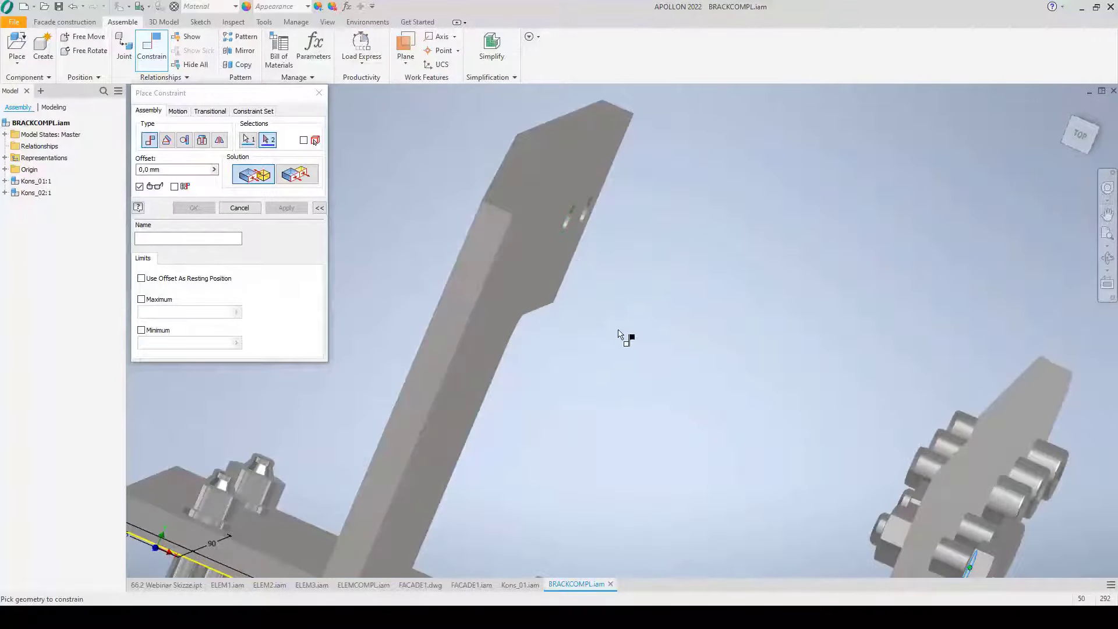
{"action": "scroll", "coordinate": [618, 330], "scroll_direction": "down", "scroll_amount": 5}
{"action": "left_click", "coordinate": [594, 284]}
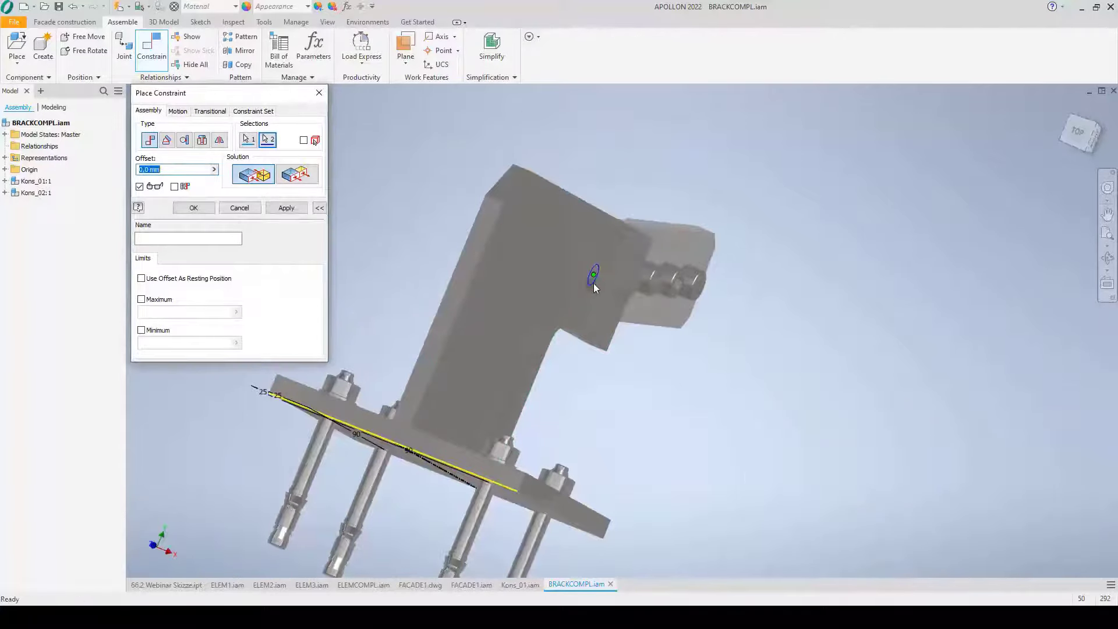
{"action": "middle_click_drag", "start_coordinate": [679, 358], "coordinate": [633, 288], "text": "shift"}
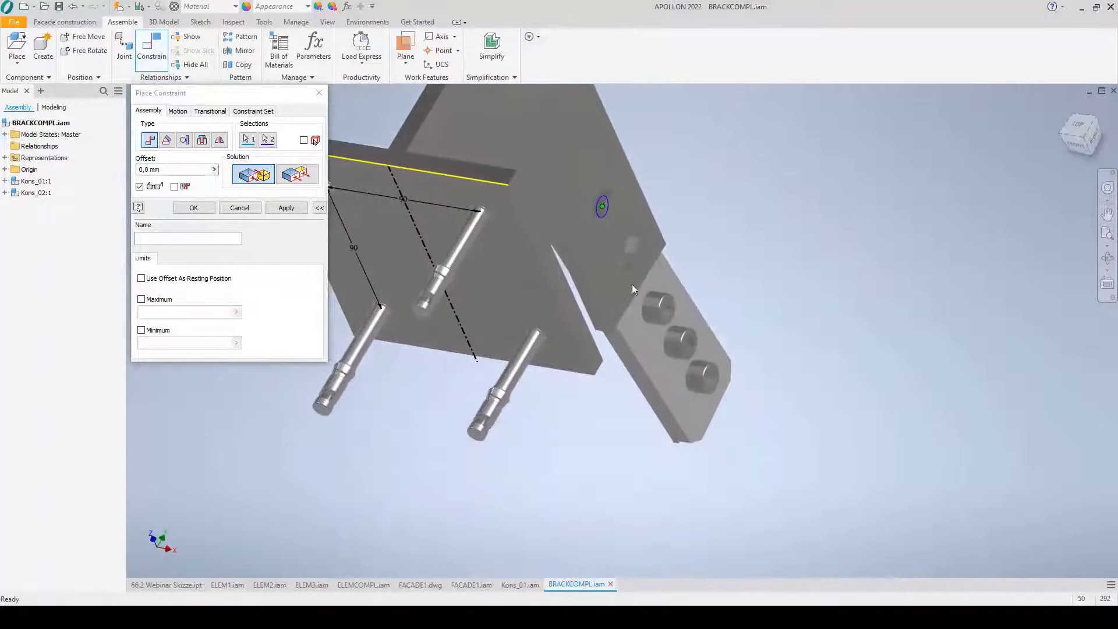
{"action": "left_click", "coordinate": [232, 210]}
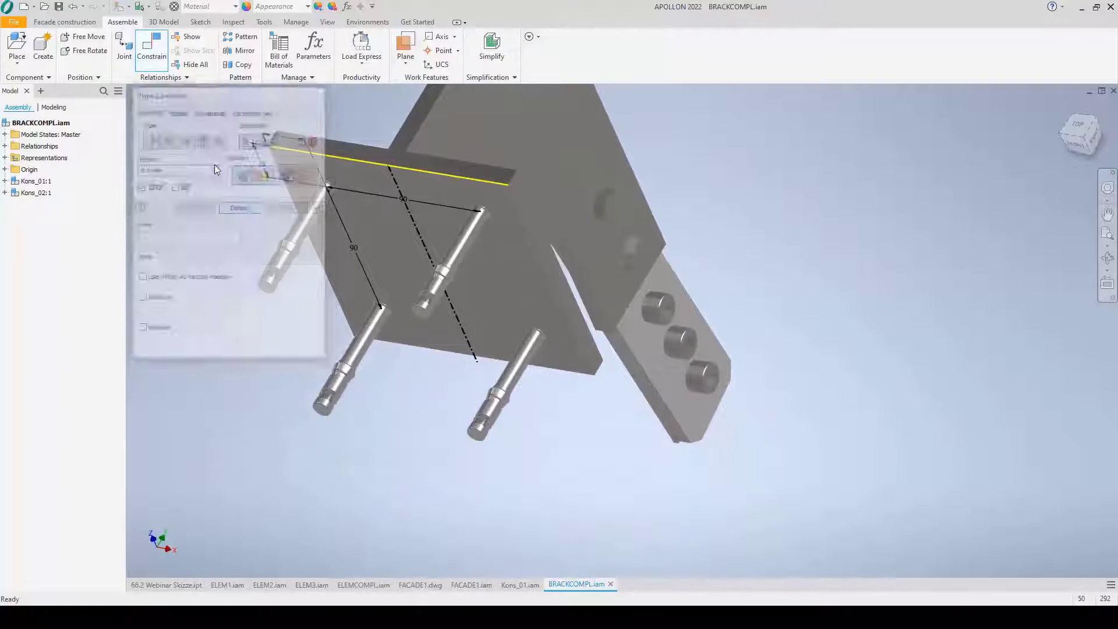
Pull the Kons_02 strap away from the bracket with Free Move.
{"action": "left_click", "coordinate": [83, 36]}
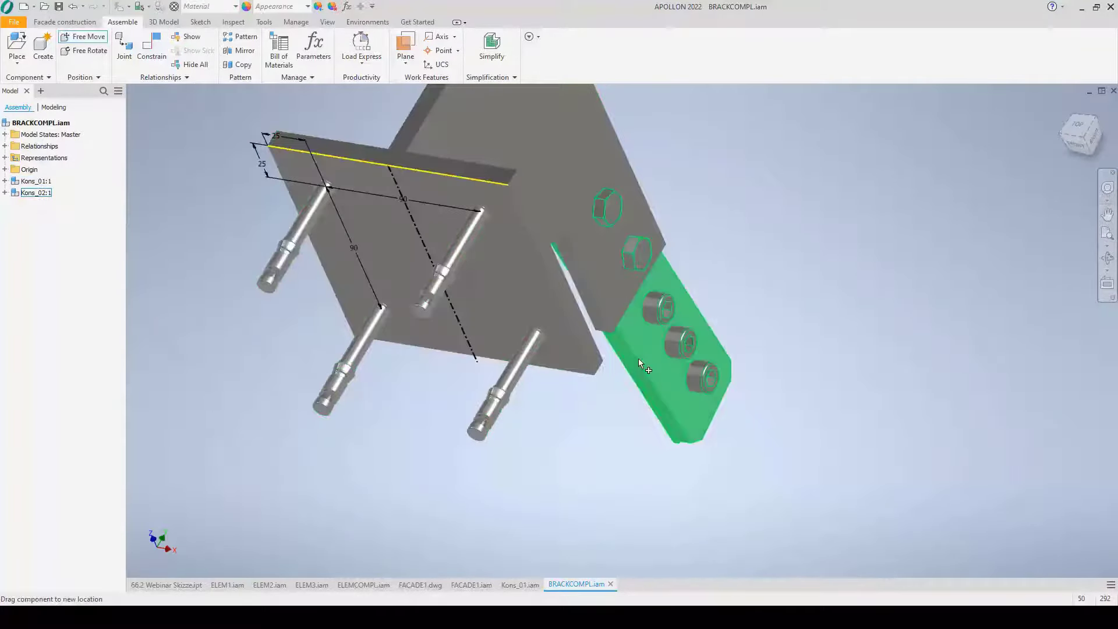
{"action": "left_click_drag", "start_coordinate": [638, 358], "coordinate": [872, 344]}
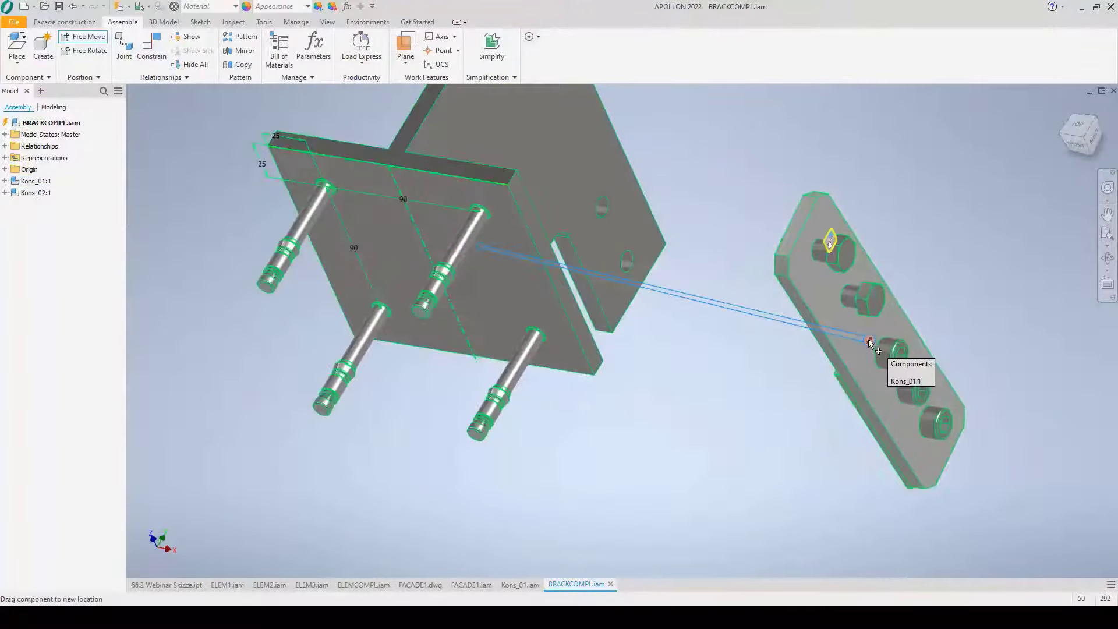
{"action": "key", "text": "Escape"}
Apply an Insert constraint between the strap's bolt edge and the bracket's matching edge.
{"action": "left_click", "coordinate": [153, 44]}
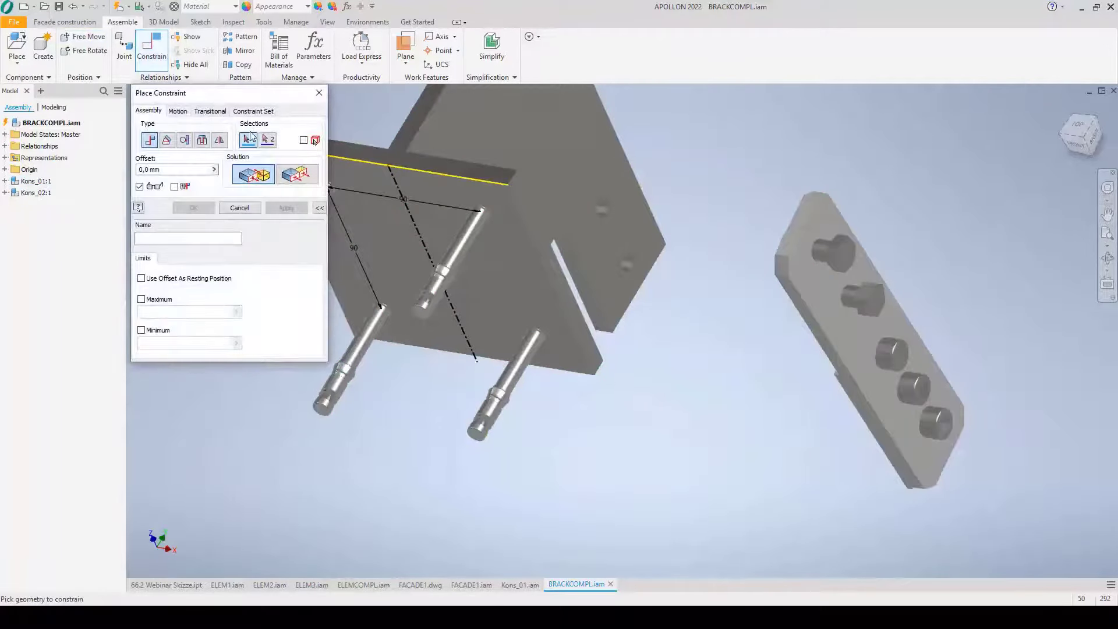
{"action": "left_click", "coordinate": [202, 140]}
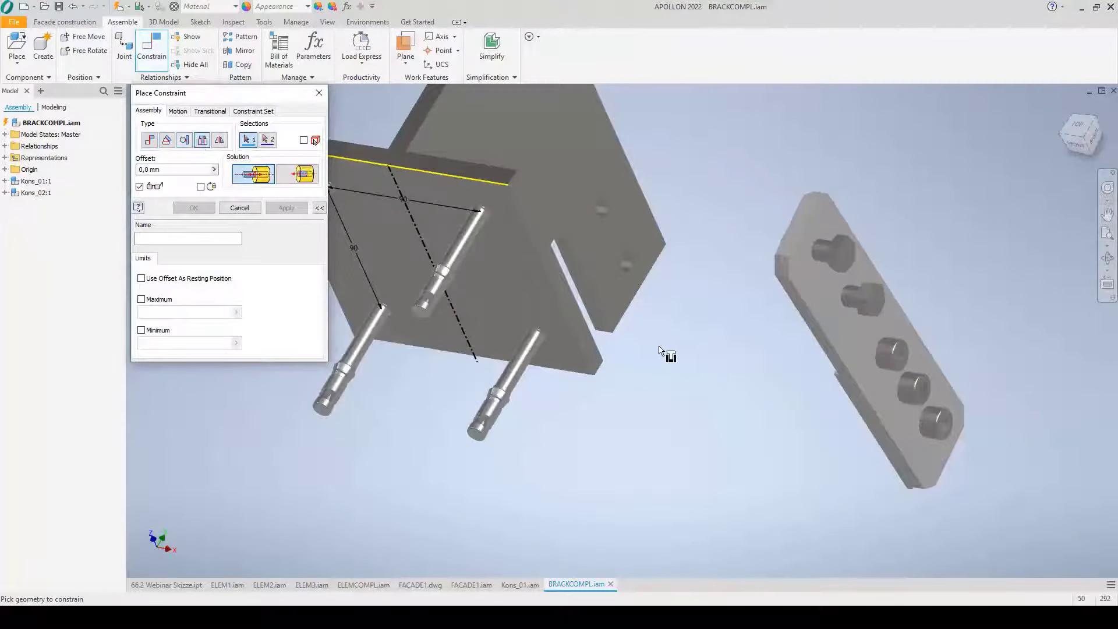
{"action": "middle_click_drag", "start_coordinate": [659, 349], "coordinate": [848, 356], "text": "shift"}
{"action": "scroll", "coordinate": [679, 411], "scroll_direction": "up", "scroll_amount": 5}
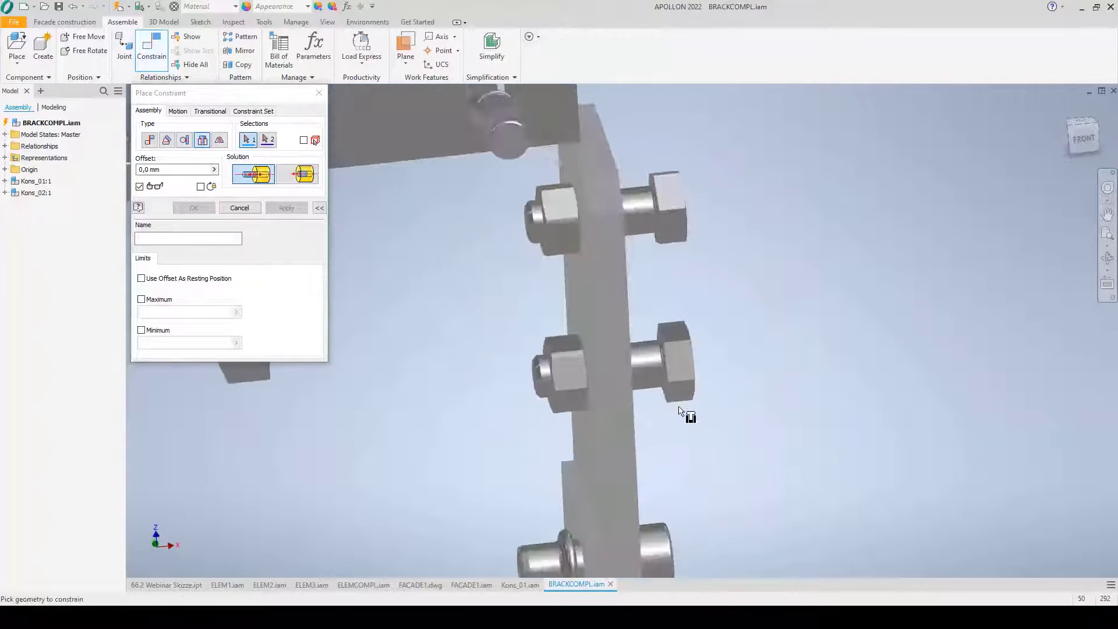
{"action": "scroll", "coordinate": [661, 349], "scroll_direction": "up", "scroll_amount": 2}
{"action": "left_click", "coordinate": [687, 349]}
{"action": "scroll", "coordinate": [631, 340], "scroll_direction": "down", "scroll_amount": 5}
{"action": "middle_click_drag", "start_coordinate": [631, 340], "coordinate": [735, 328], "text": "shift"}
{"action": "left_click", "coordinate": [731, 338]}
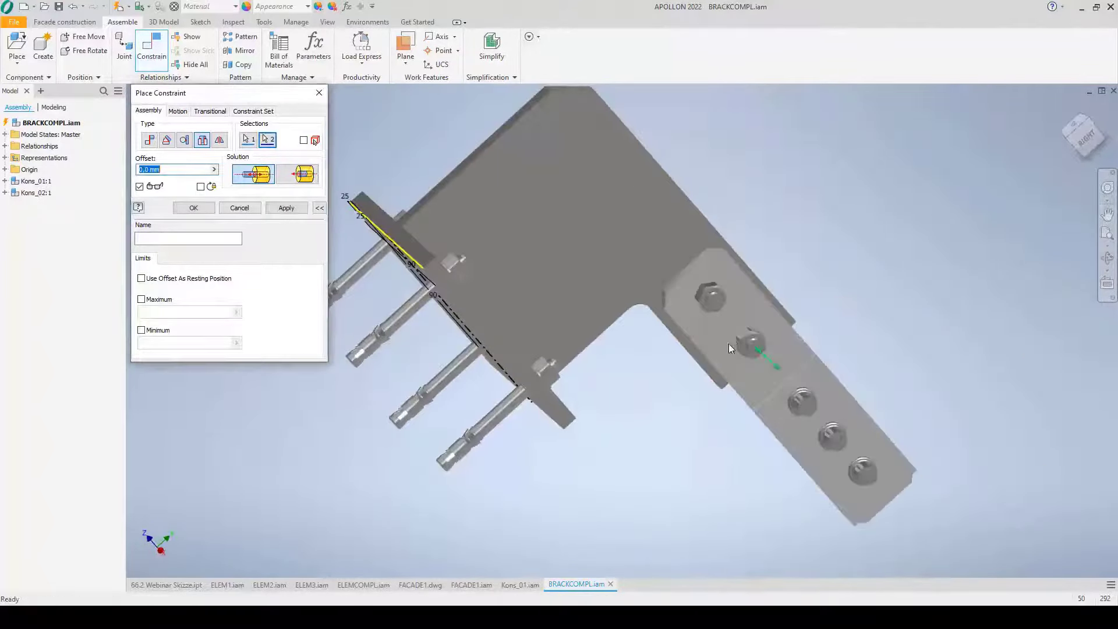
{"action": "left_click", "coordinate": [286, 208]}
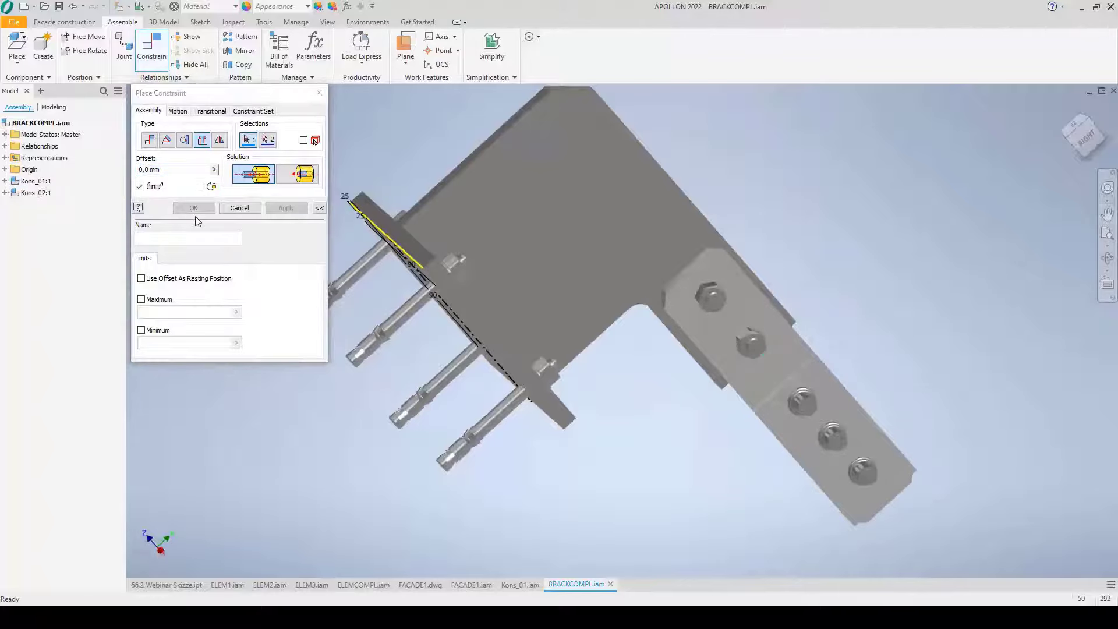
{"action": "left_click", "coordinate": [239, 208]}
{"action": "scroll", "coordinate": [455, 298], "scroll_direction": "down", "scroll_amount": 3}
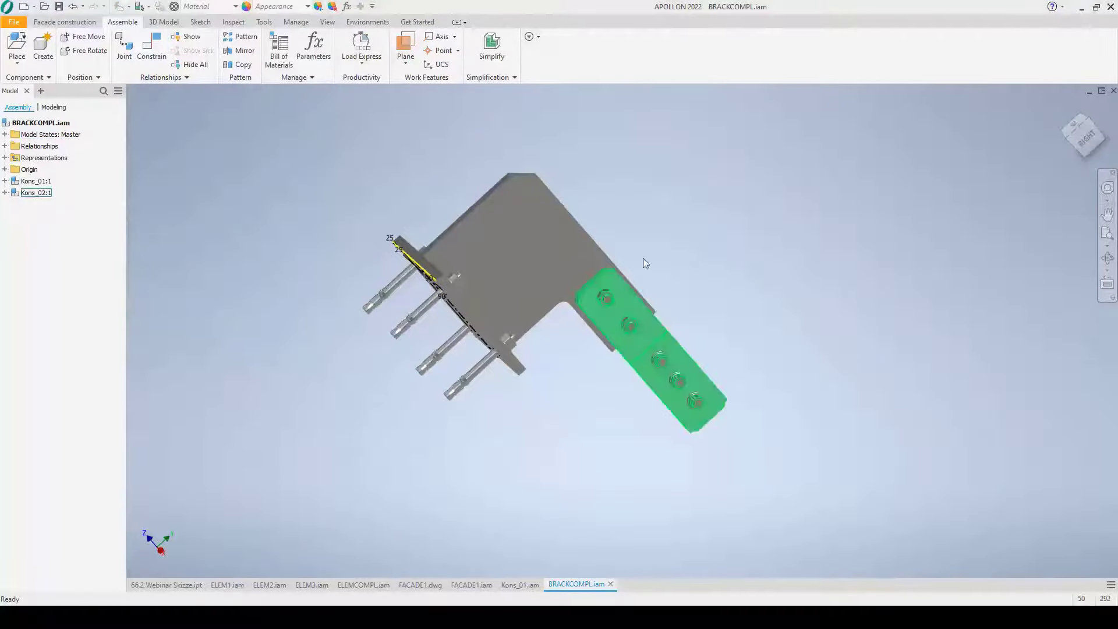
{"action": "middle_click_drag", "start_coordinate": [681, 244], "coordinate": [731, 306], "text": "shift"}
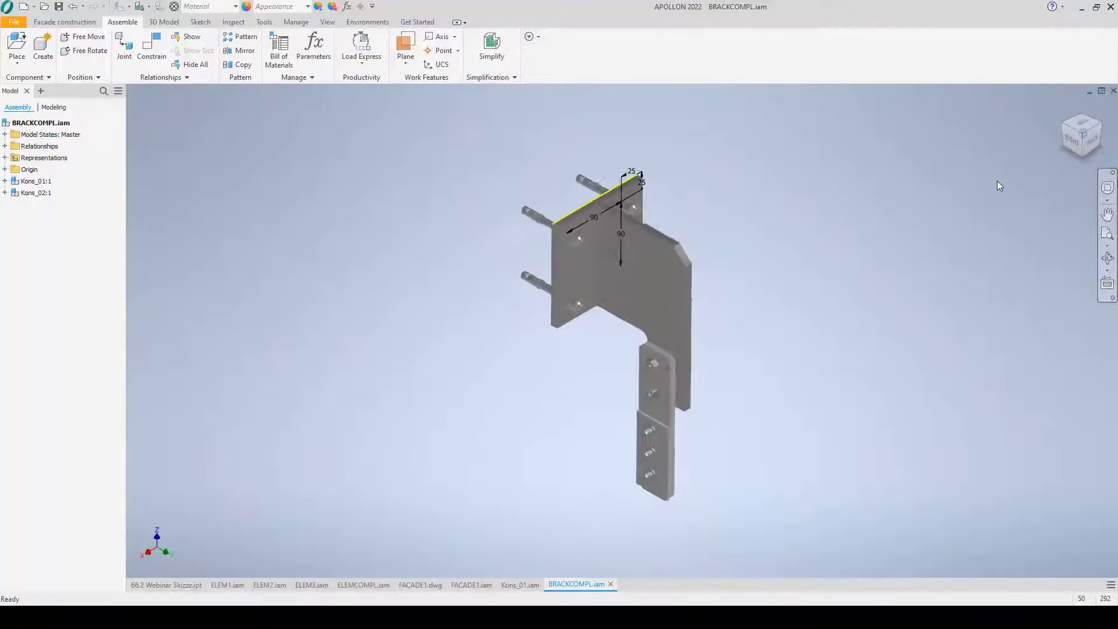
Switch to the FACADE1 drawing and activate sheet Blatt:1 with the facade views.
{"action": "left_click", "coordinate": [422, 584]}
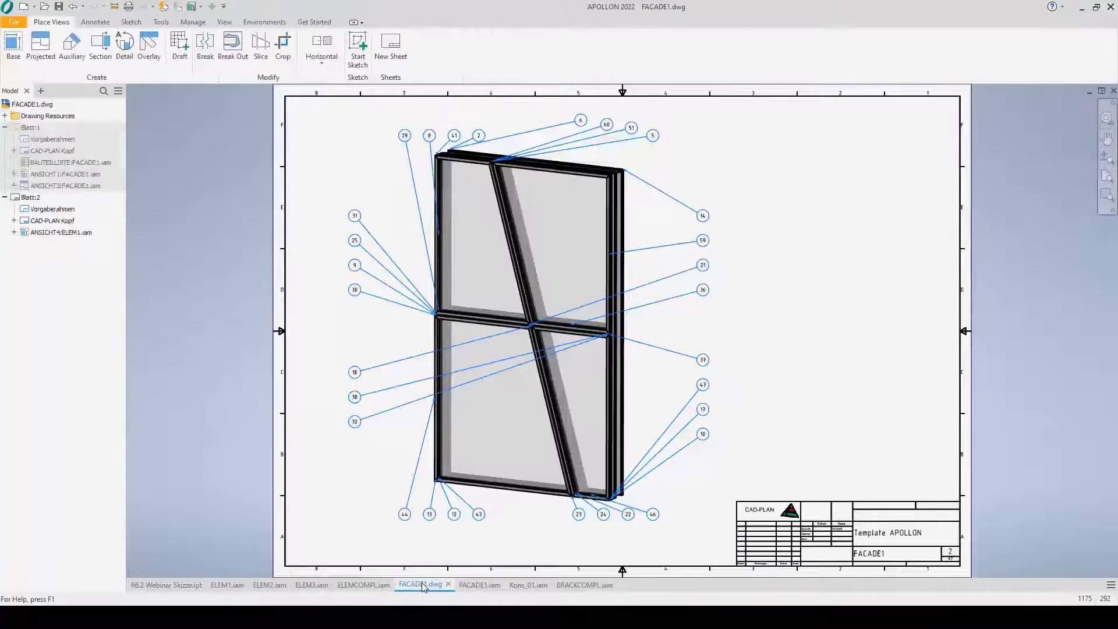
{"action": "left_click", "coordinate": [32, 198]}
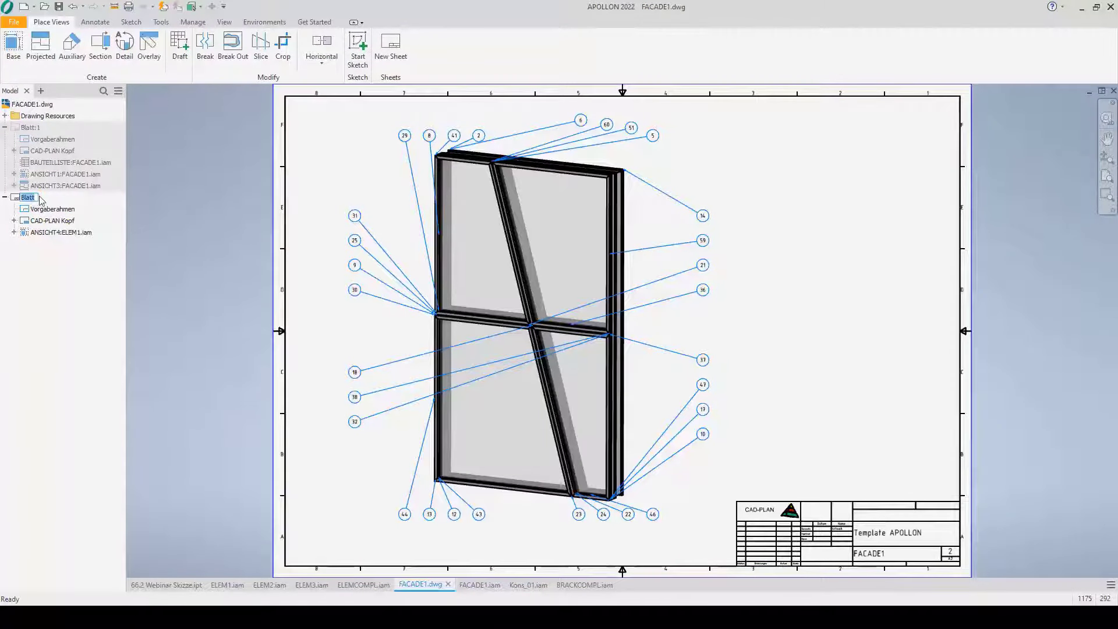
{"action": "double_click", "coordinate": [30, 128]}
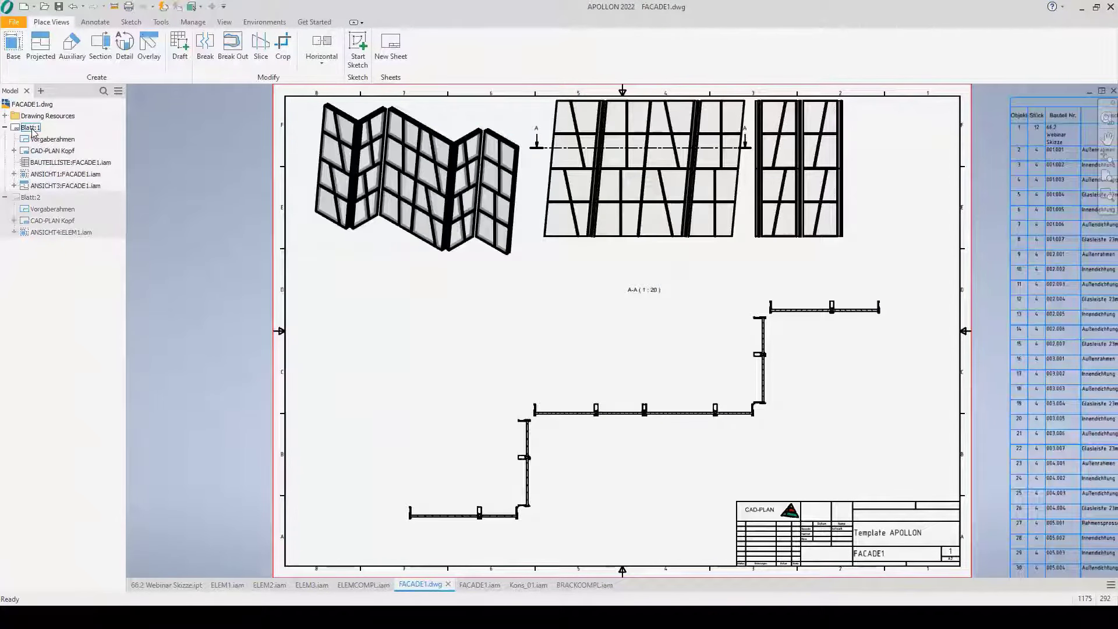
{"action": "right_click", "coordinate": [54, 175]}
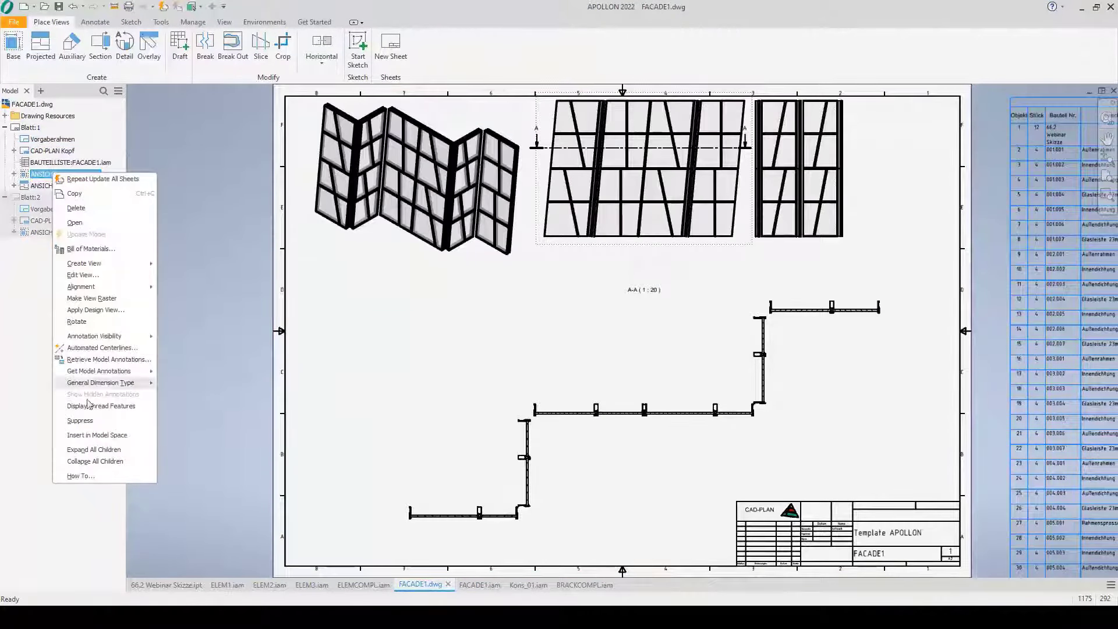
{"action": "left_click", "coordinate": [93, 461]}
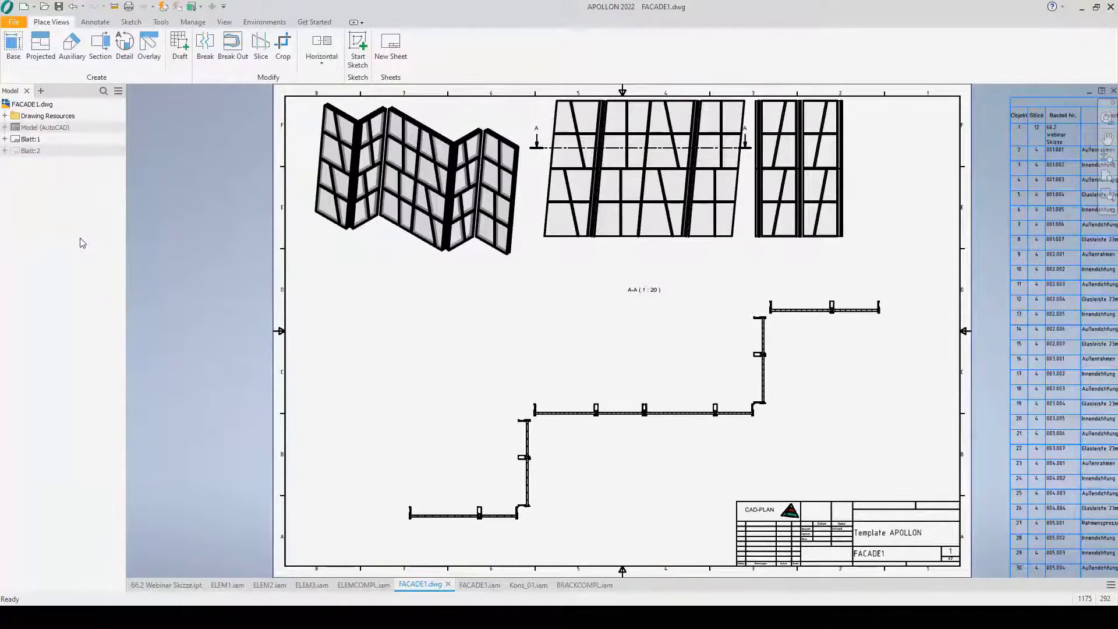
Close the FACADE1 drawing, saving its changes.
{"action": "right_click", "coordinate": [53, 133]}
{"action": "left_click", "coordinate": [87, 177]}
{"action": "left_click", "coordinate": [482, 324]}
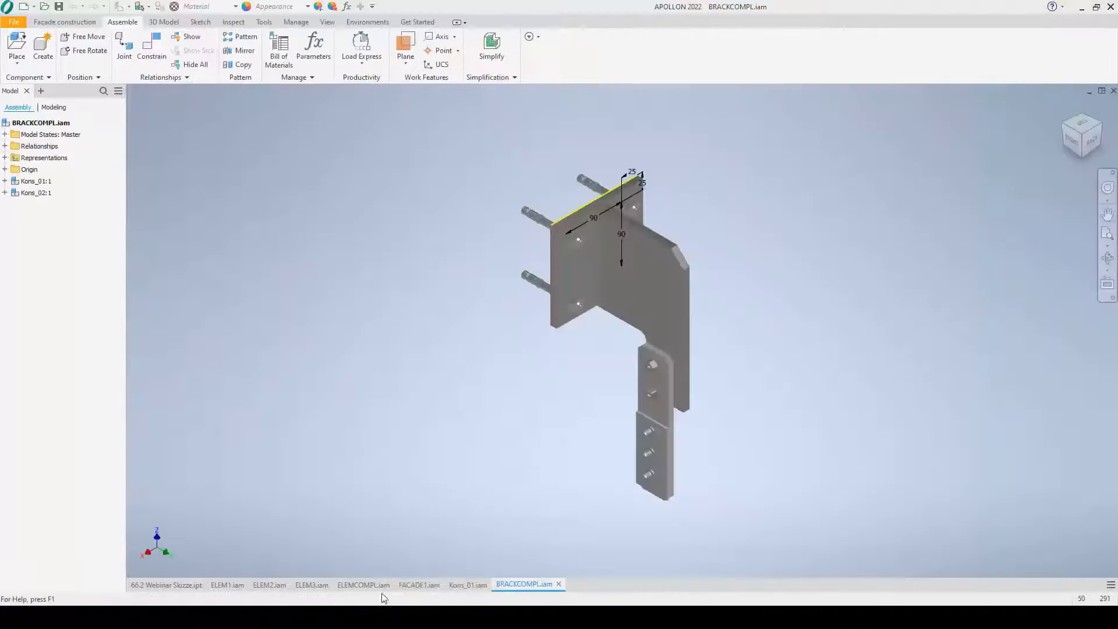
Open the facade planning drawing and end object isolation so all objects show.
{"action": "mouse_move", "coordinate": [417, 585]}
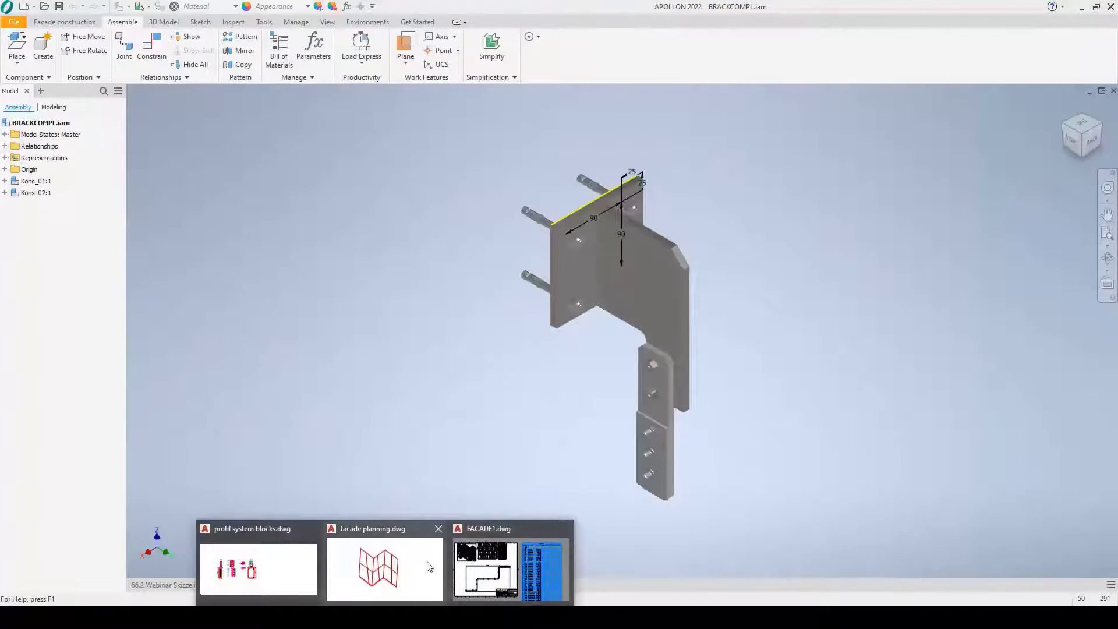
{"action": "left_click", "coordinate": [487, 563]}
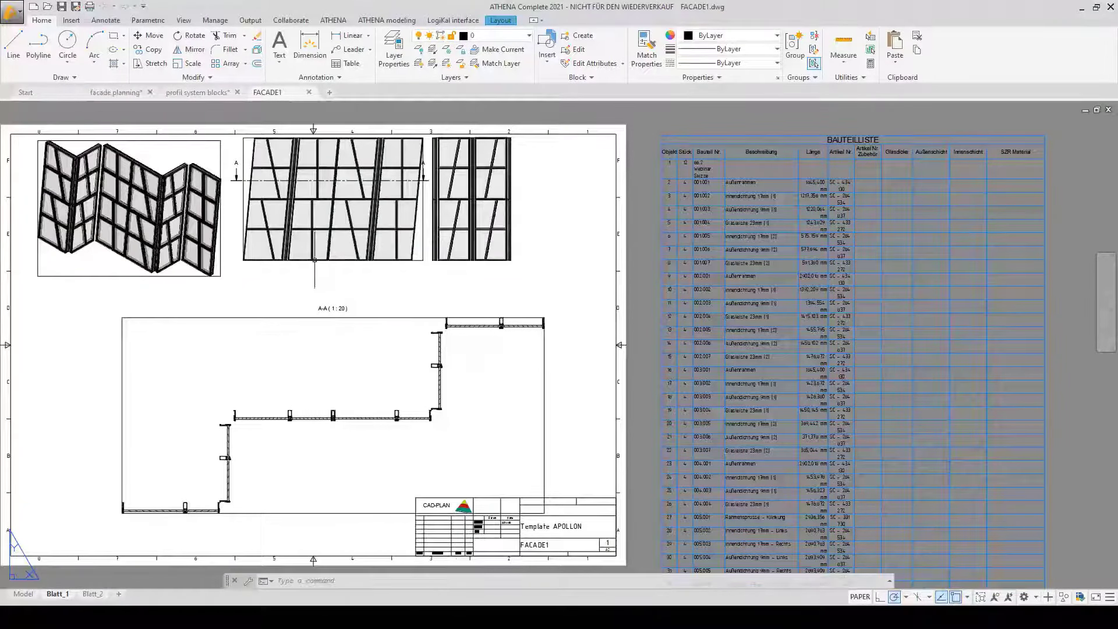
{"action": "left_click", "coordinate": [116, 92]}
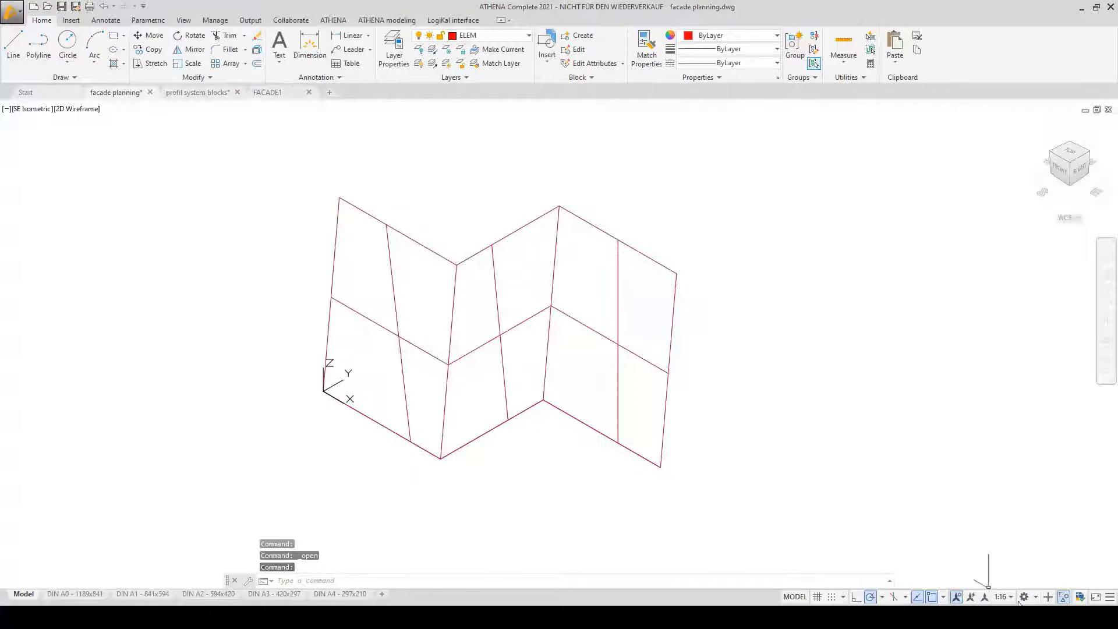
{"action": "left_click", "coordinate": [1063, 597]}
{"action": "left_click", "coordinate": [1054, 585]}
Switch to the TOP view and zoom in on the wall detail.
{"action": "scroll", "coordinate": [452, 282], "scroll_direction": "down", "scroll_amount": 3}
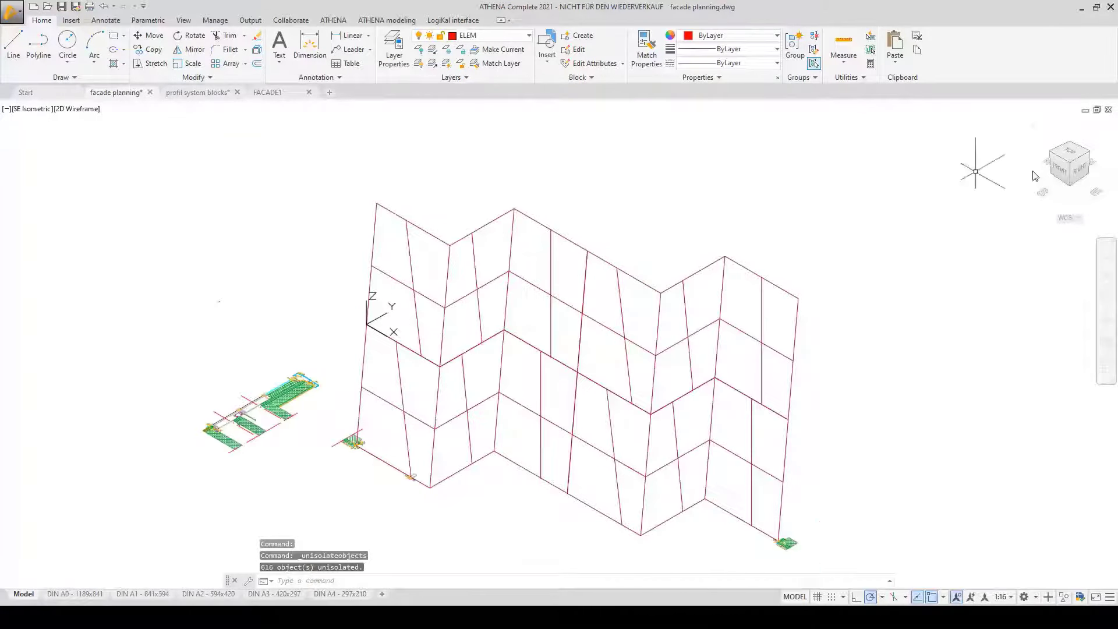
{"action": "left_click", "coordinate": [1074, 154]}
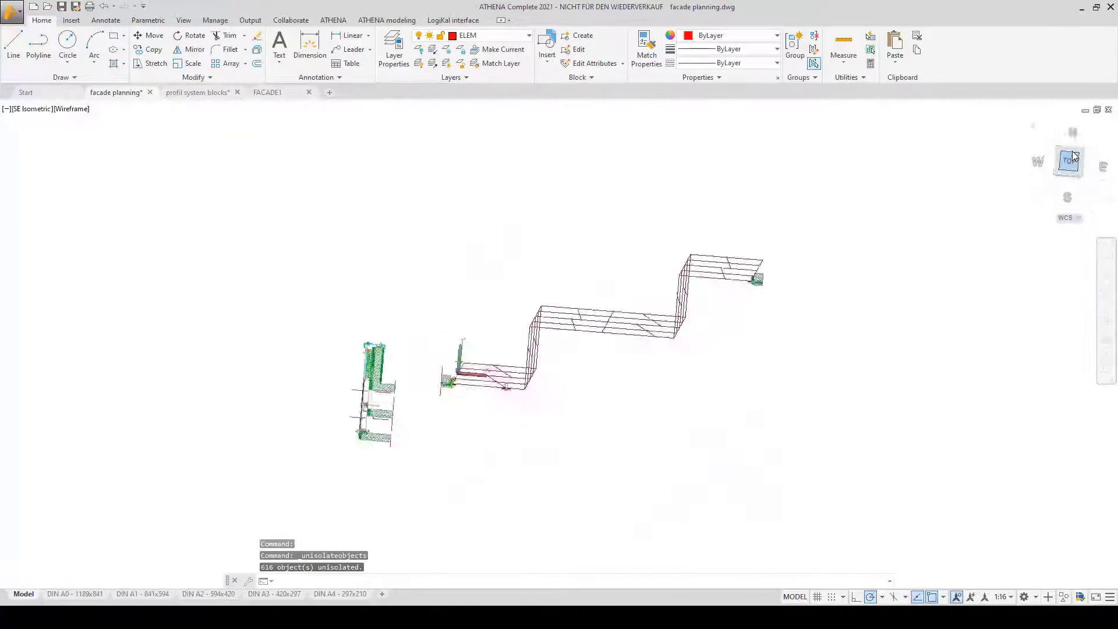
{"action": "scroll", "coordinate": [392, 358], "scroll_direction": "up", "scroll_amount": 6}
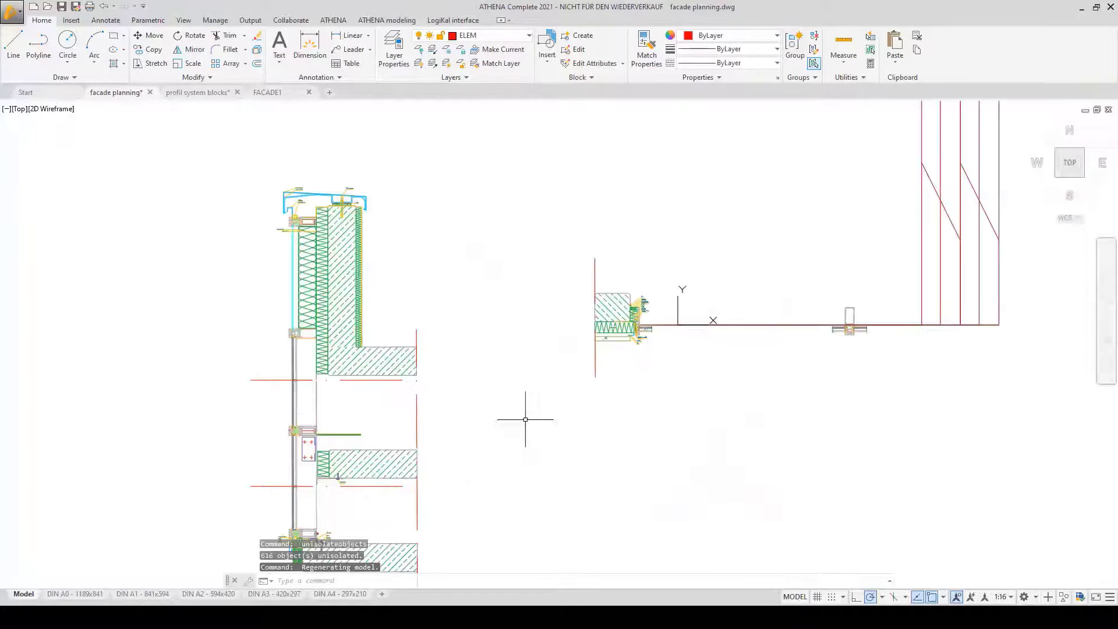
{"action": "scroll", "coordinate": [434, 331], "scroll_direction": "up", "scroll_amount": 3}
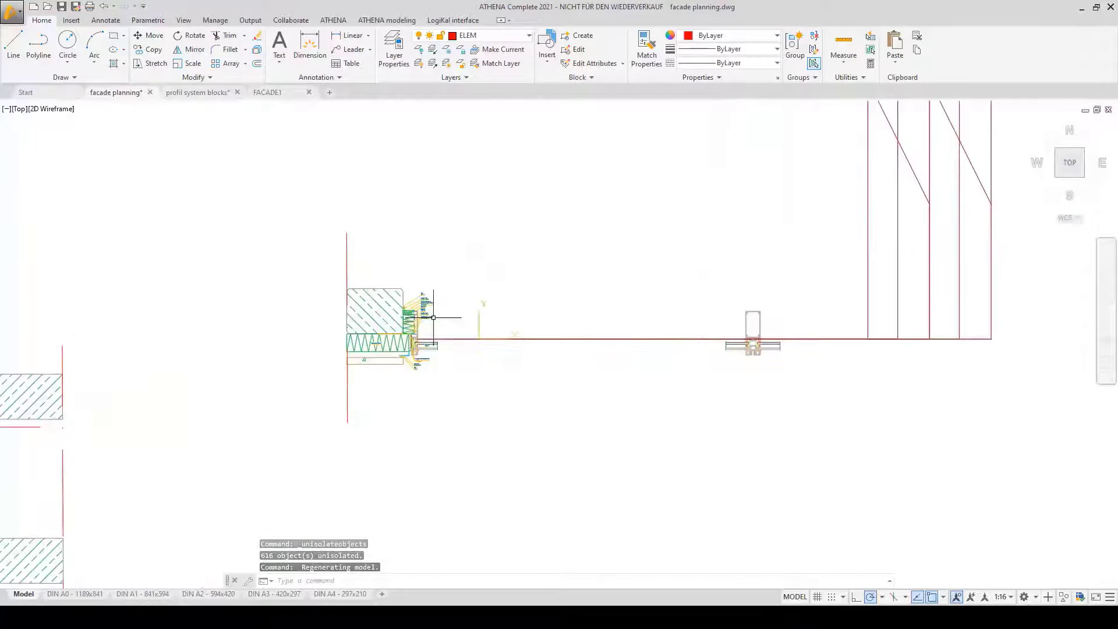
{"action": "scroll", "coordinate": [689, 292], "scroll_direction": "up", "scroll_amount": 3}
{"action": "scroll", "coordinate": [681, 295], "scroll_direction": "down", "scroll_amount": 3}
{"action": "middle_click_drag", "start_coordinate": [445, 302], "coordinate": [701, 346]}
{"action": "scroll", "coordinate": [532, 374], "scroll_direction": "up", "scroll_amount": 2}
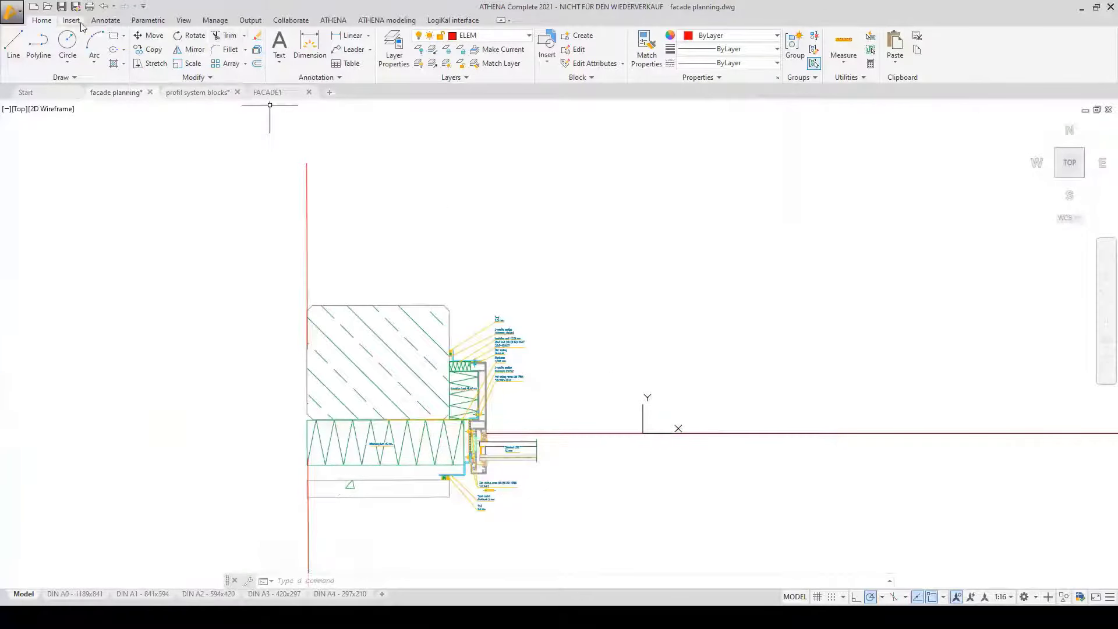
Open DesignCenter and list the Blocks stored in FACADE1.dwg.
{"action": "left_click", "coordinate": [184, 21]}
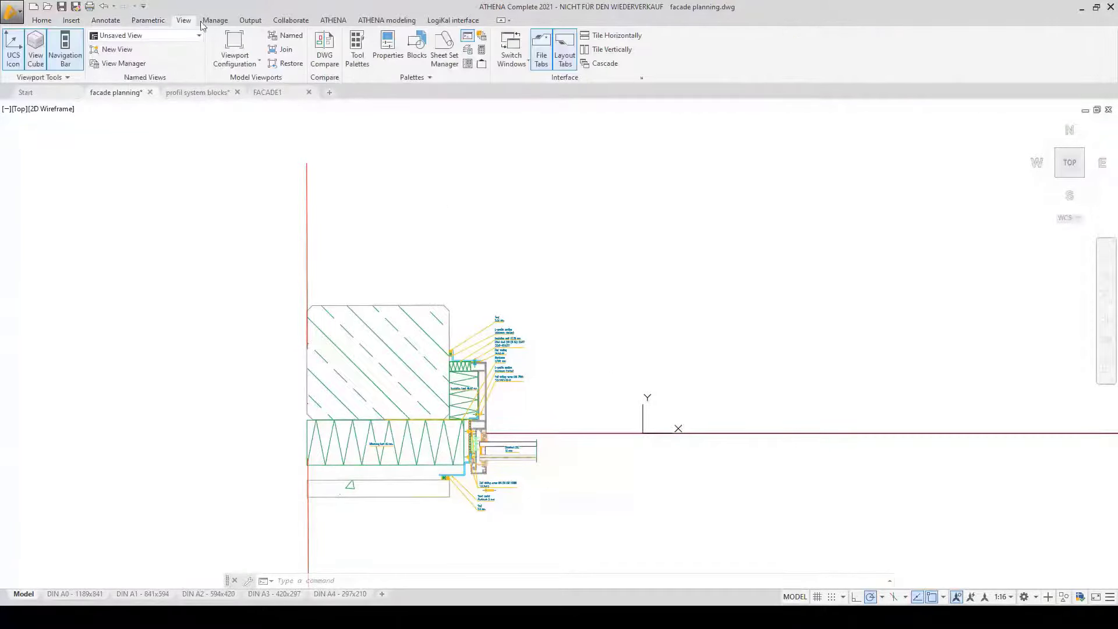
{"action": "left_click", "coordinate": [467, 64]}
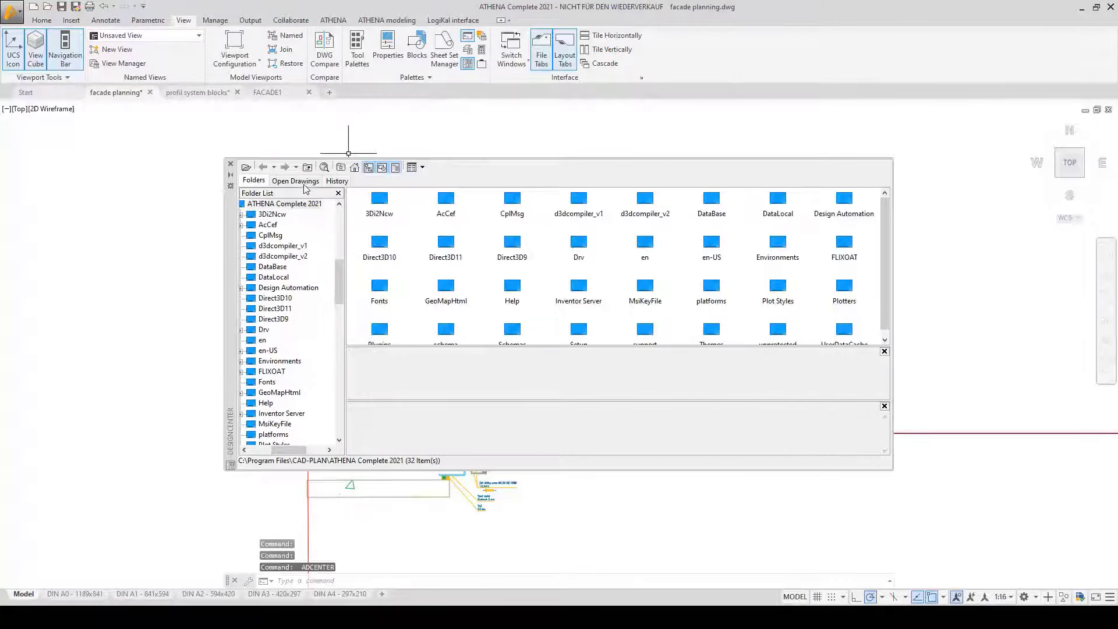
{"action": "left_click", "coordinate": [295, 181]}
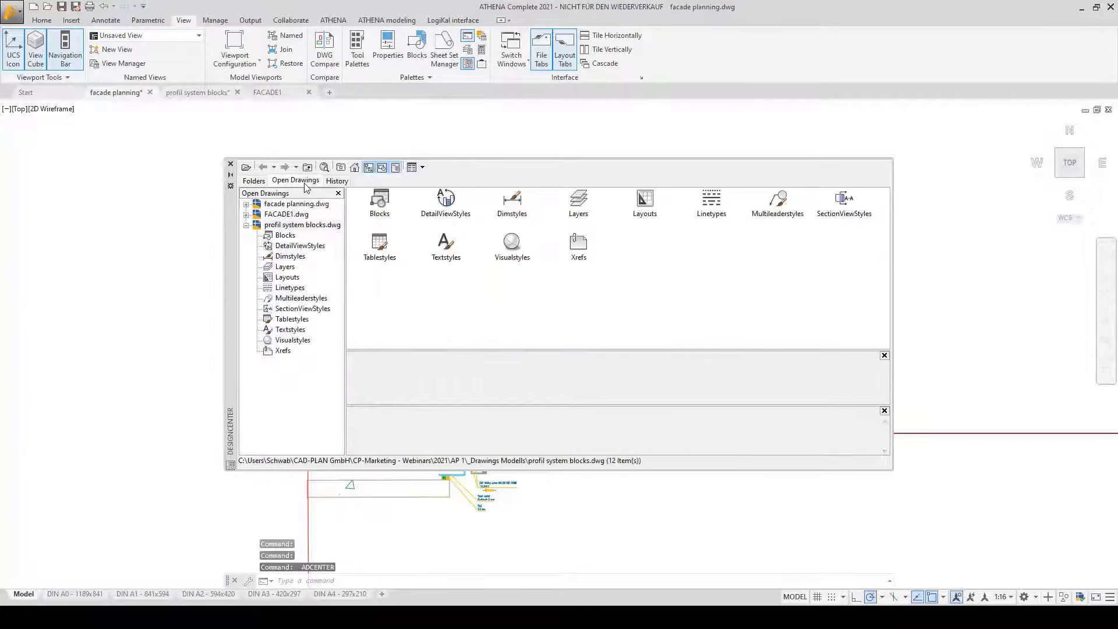
{"action": "left_click", "coordinate": [246, 214]}
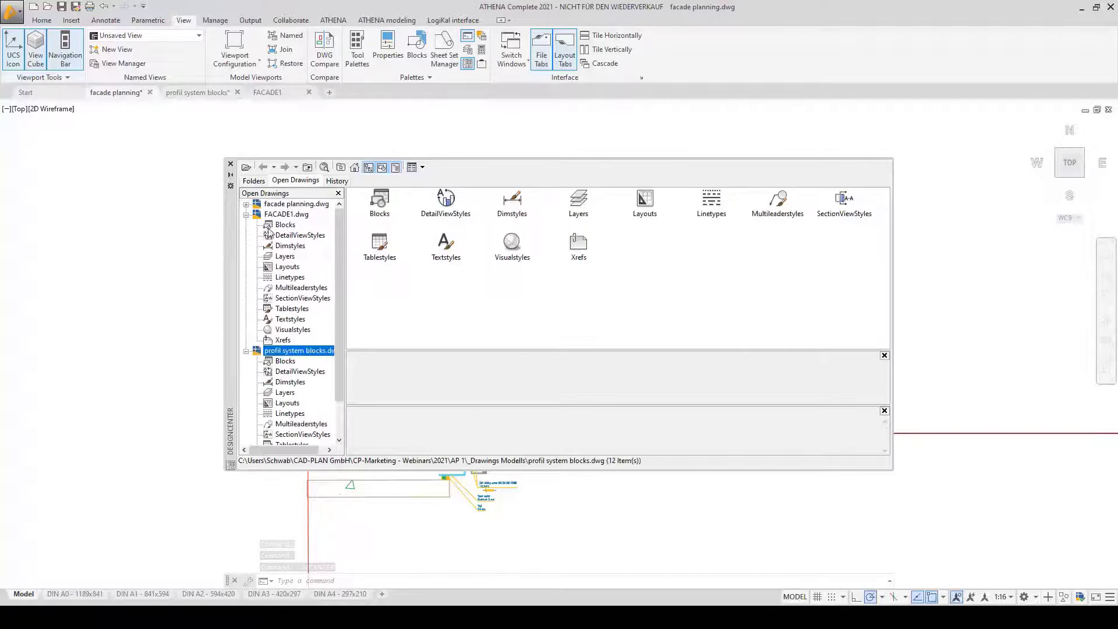
{"action": "left_click", "coordinate": [279, 225]}
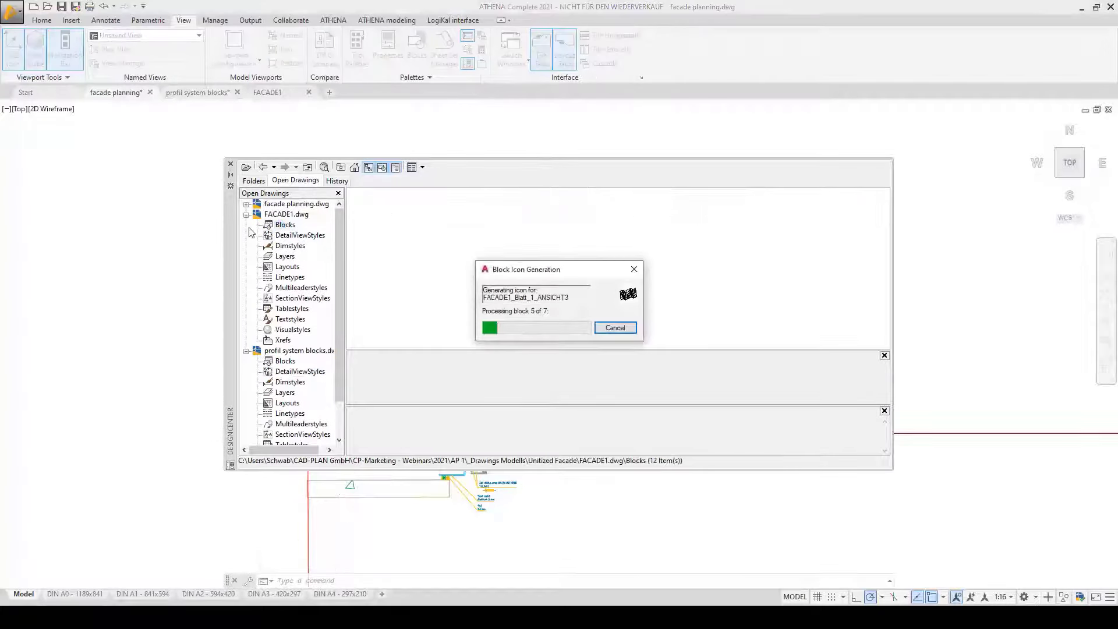
Dock the DesignCenter palette beside the facade plan.
{"action": "scroll", "coordinate": [147, 268], "scroll_direction": "down", "scroll_amount": 4}
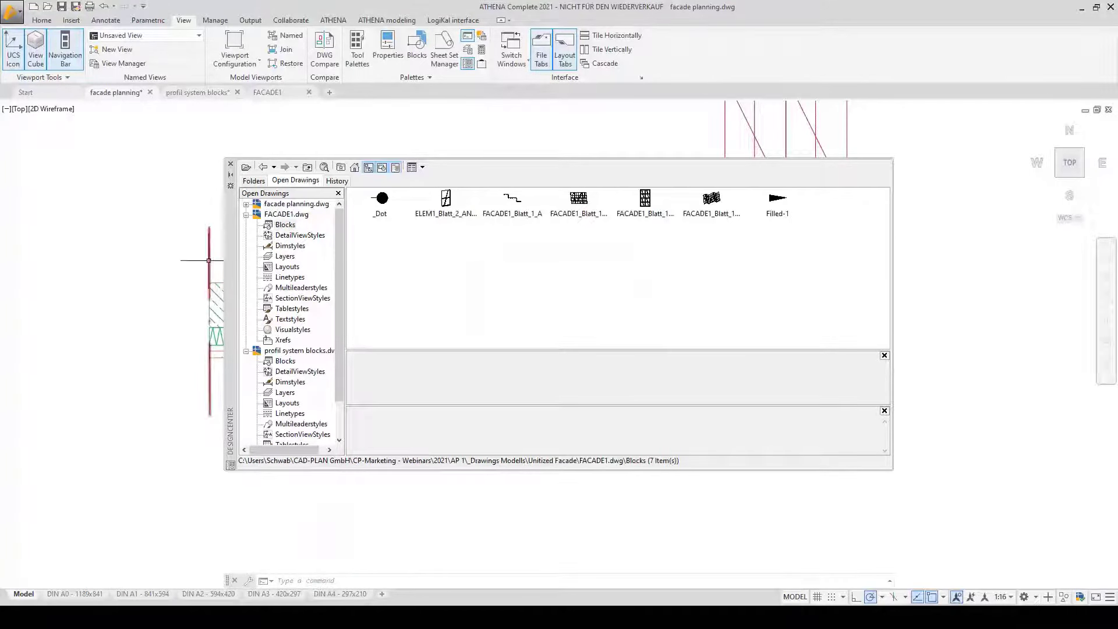
{"action": "scroll", "coordinate": [209, 261], "scroll_direction": "up", "scroll_amount": 3}
{"action": "scroll", "coordinate": [990, 425], "scroll_direction": "down", "scroll_amount": 4}
{"action": "middle_click_drag", "start_coordinate": [990, 424], "coordinate": [968, 408]}
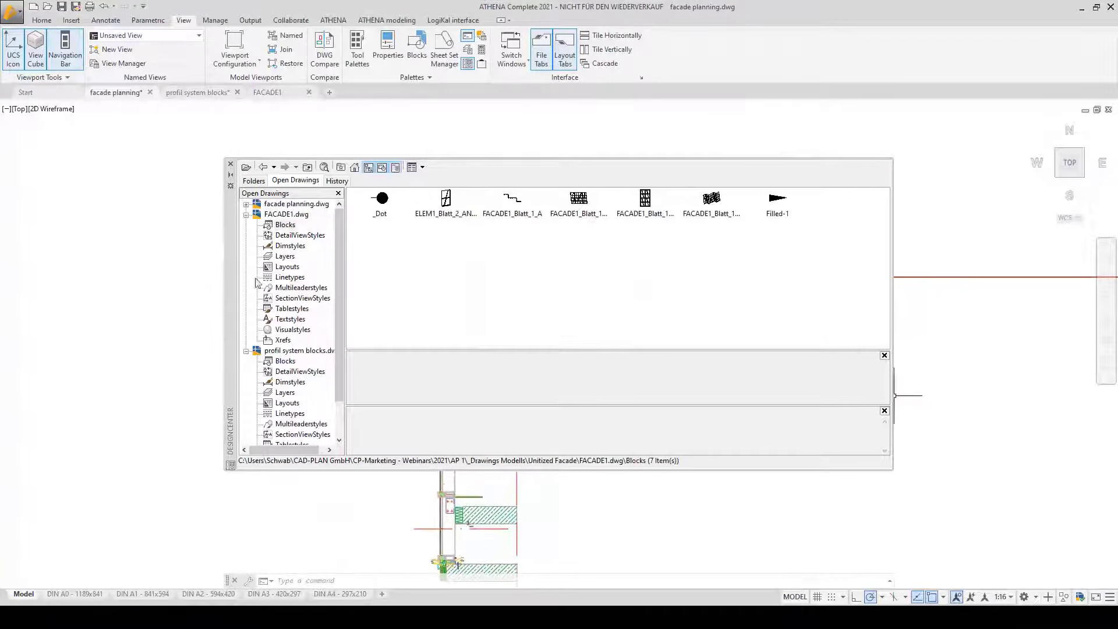
{"action": "key", "text": "ctrl+2"}
{"action": "key", "text": "ctrl+2"}
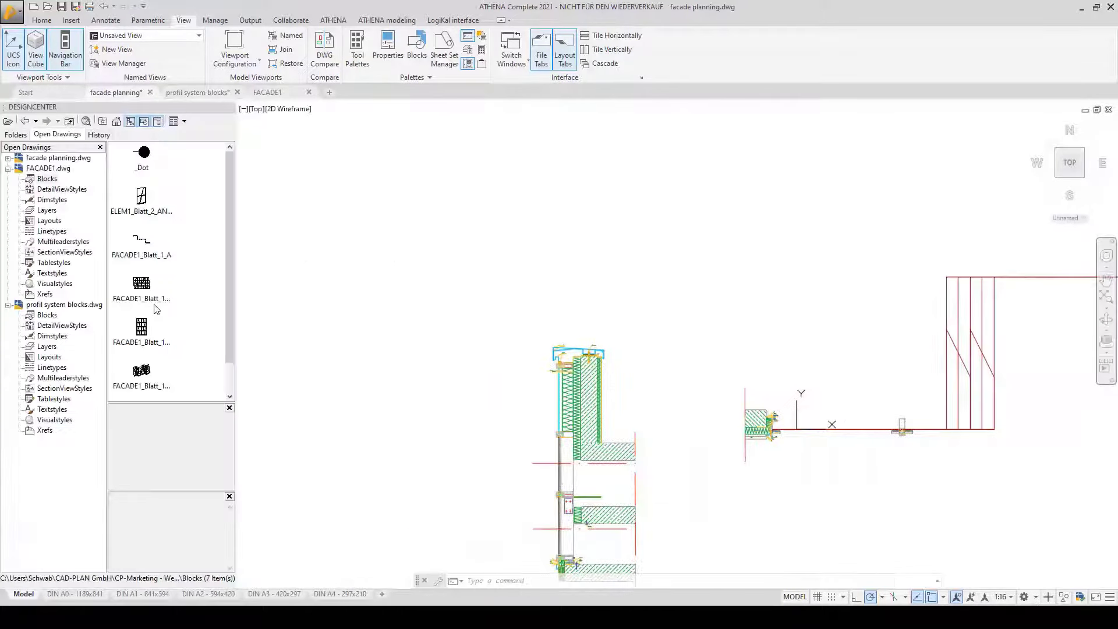
Drag the FACADE1_Blatt_1_A section block into the facade plan.
{"action": "left_click", "coordinate": [146, 249]}
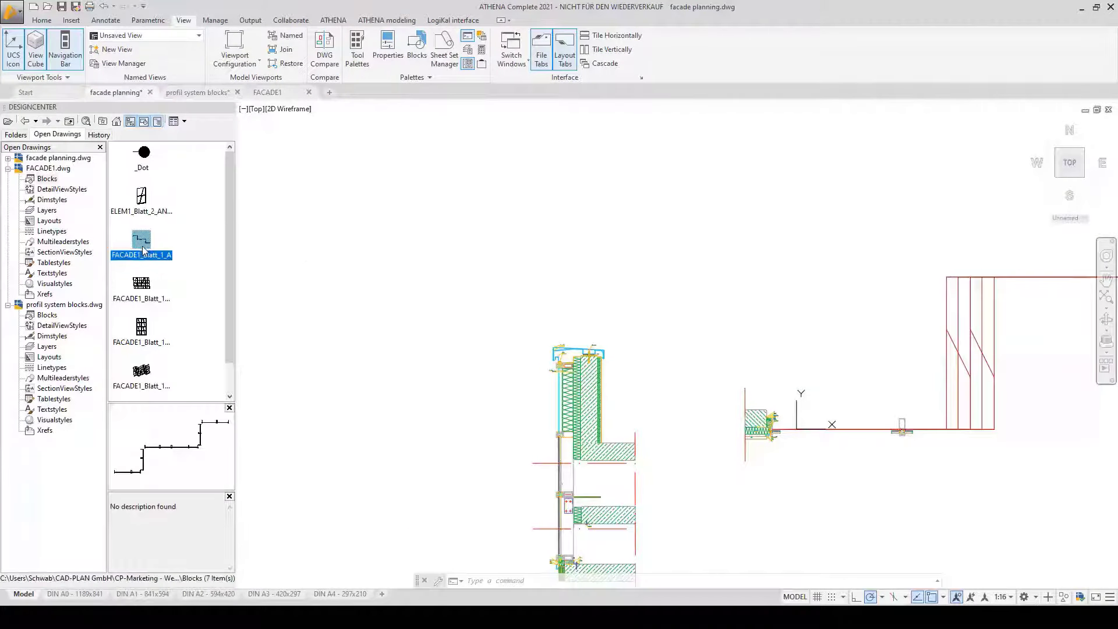
{"action": "mouse_move", "coordinate": [146, 249]}
{"action": "left_mouse_down"}
{"action": "mouse_move", "coordinate": [564, 244]}
{"action": "mouse_move", "coordinate": [629, 283]}
{"action": "left_mouse_up"}
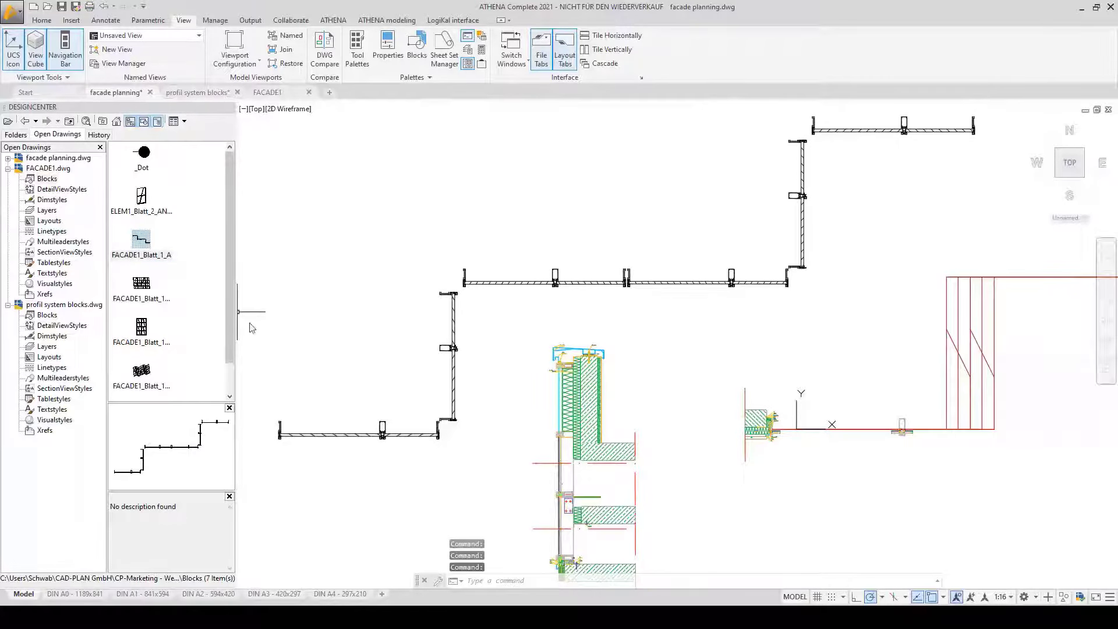
{"action": "scroll", "coordinate": [252, 327], "scroll_direction": "down", "scroll_amount": 2}
{"action": "middle_click_drag", "start_coordinate": [696, 445], "coordinate": [784, 506]}
Place the flat facade elevation above the plan and the ANSICHT3 3D view to its right.
{"action": "left_click", "coordinate": [143, 338]}
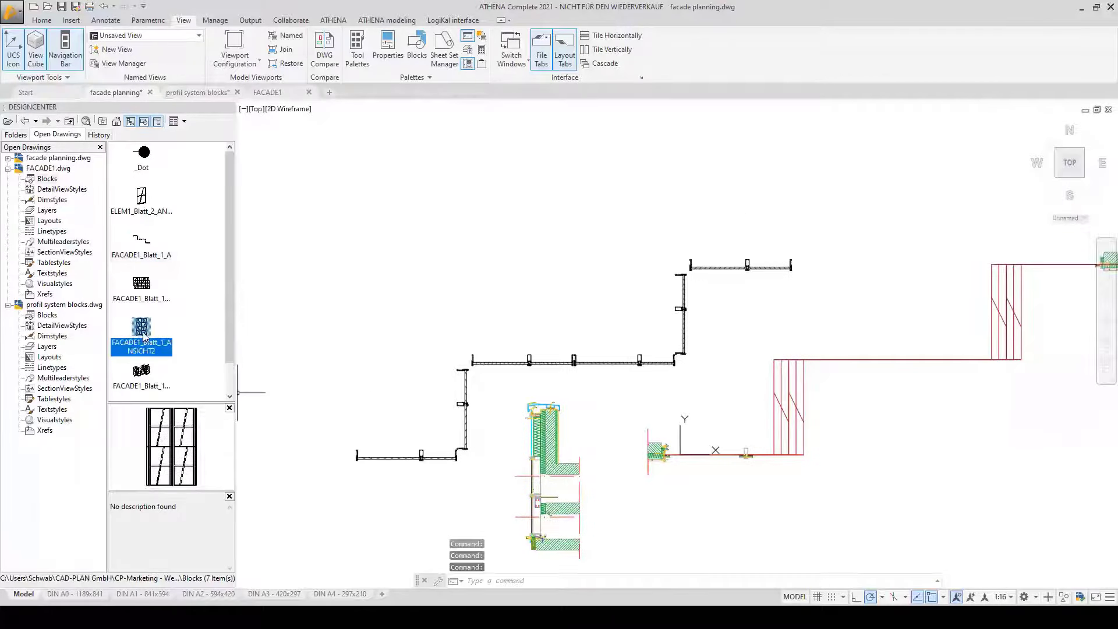
{"action": "left_click", "coordinate": [141, 284]}
{"action": "mouse_move", "coordinate": [141, 284]}
{"action": "left_mouse_down"}
{"action": "mouse_move", "coordinate": [512, 169]}
{"action": "mouse_move", "coordinate": [533, 94]}
{"action": "mouse_move", "coordinate": [538, 108]}
{"action": "left_mouse_up"}
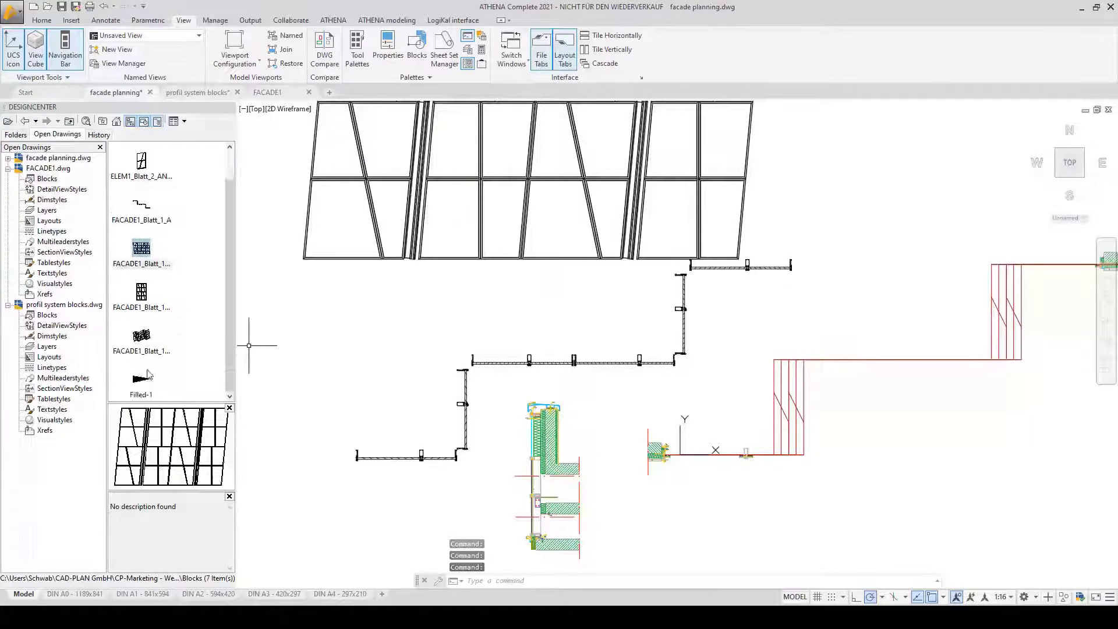
{"action": "scroll", "coordinate": [424, 409], "scroll_direction": "down", "scroll_amount": 2}
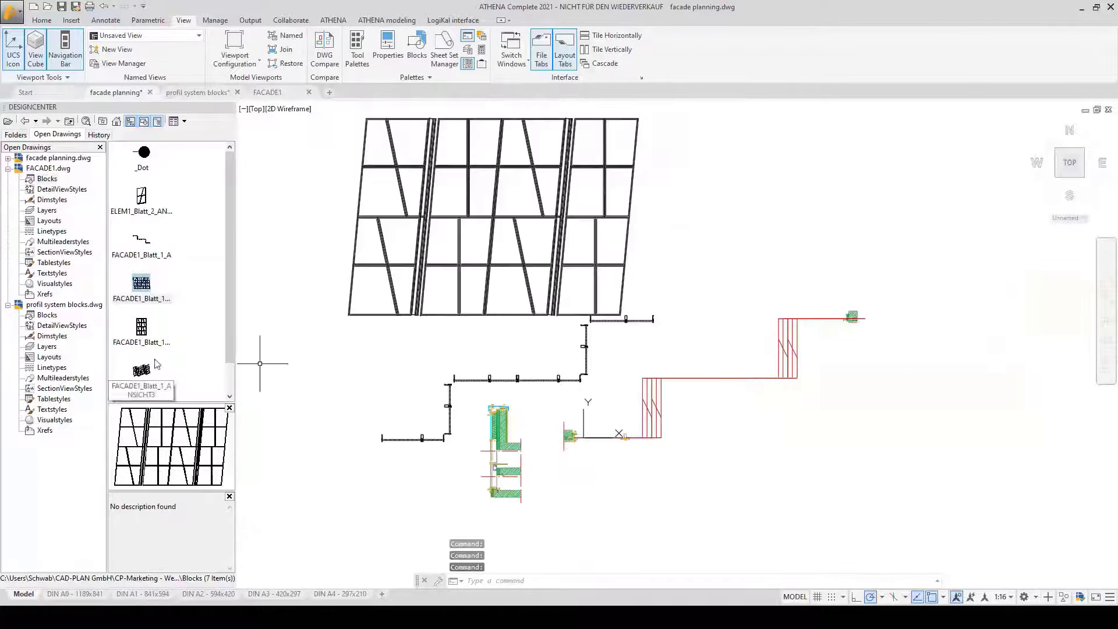
{"action": "mouse_move", "coordinate": [141, 373]}
{"action": "left_mouse_down"}
{"action": "mouse_move", "coordinate": [800, 192]}
{"action": "mouse_move", "coordinate": [818, 200]}
{"action": "left_mouse_up"}
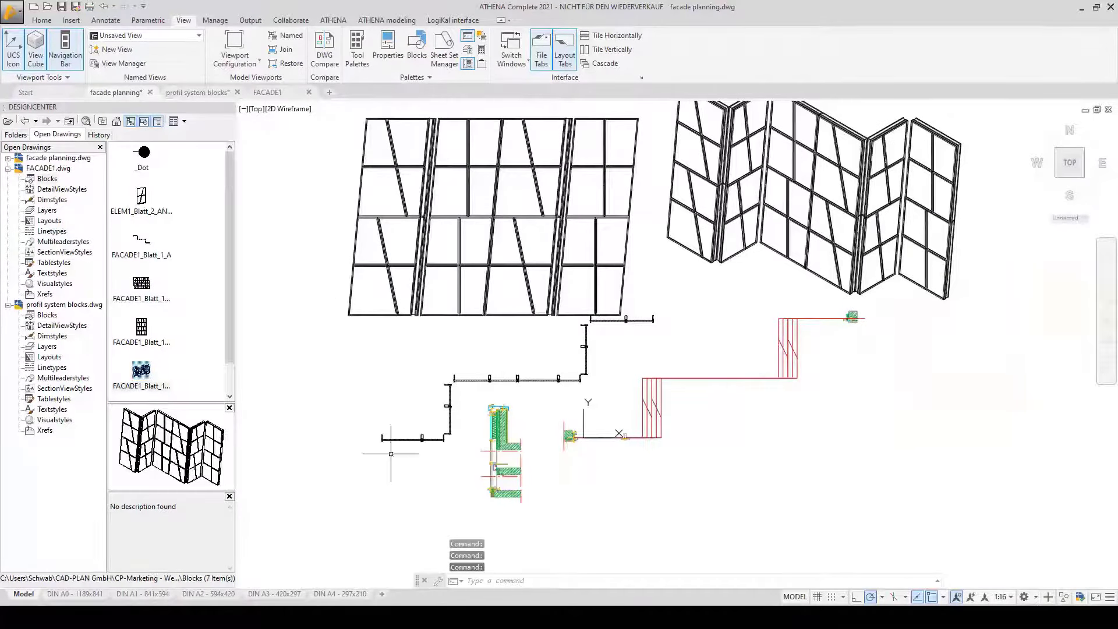
{"action": "scroll", "coordinate": [321, 463], "scroll_direction": "up", "scroll_amount": 3}
{"action": "left_click", "coordinate": [430, 431]}
{"action": "scroll", "coordinate": [380, 411], "scroll_direction": "up", "scroll_amount": 3}
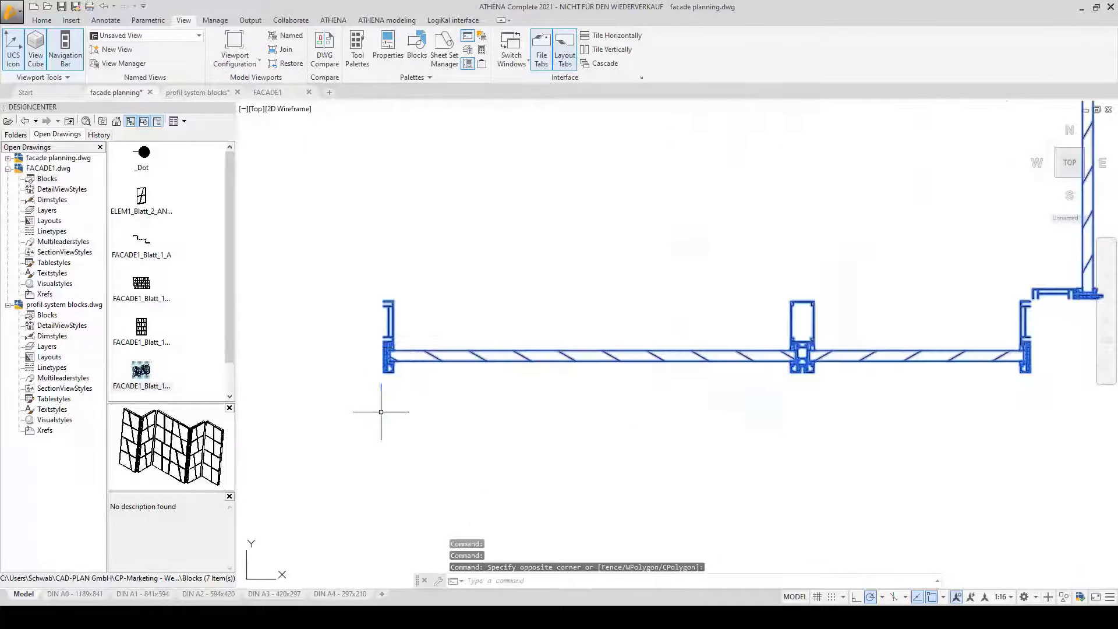
Move the FACADE1_Blatt_1_A section from its profile corner onto the matching plan corner.
{"action": "scroll", "coordinate": [406, 322], "scroll_direction": "up", "scroll_amount": 3}
{"action": "right_click", "coordinate": [387, 375]}
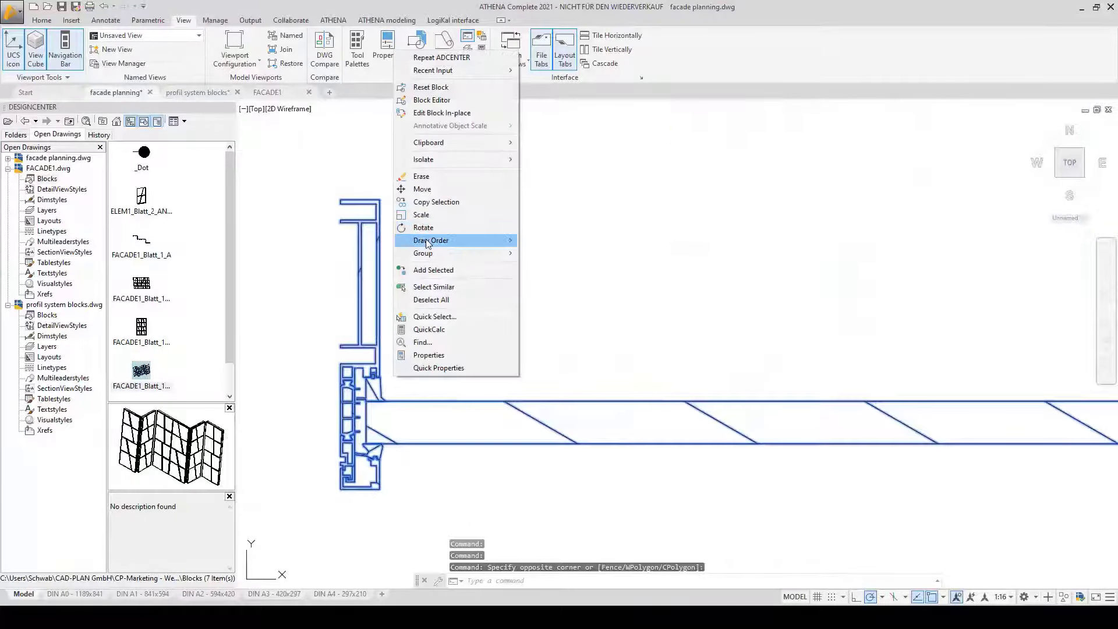
{"action": "left_click", "coordinate": [423, 189]}
{"action": "scroll", "coordinate": [411, 373], "scroll_direction": "up", "scroll_amount": 4}
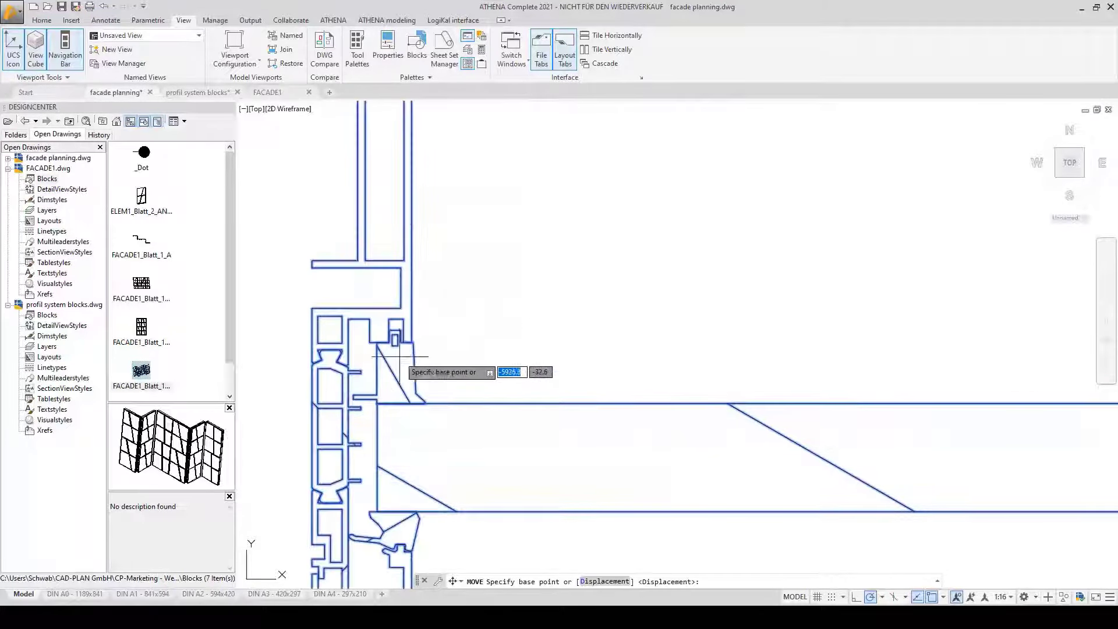
{"action": "scroll", "coordinate": [411, 341], "scroll_direction": "up", "scroll_amount": 3}
{"action": "left_click", "coordinate": [408, 341]}
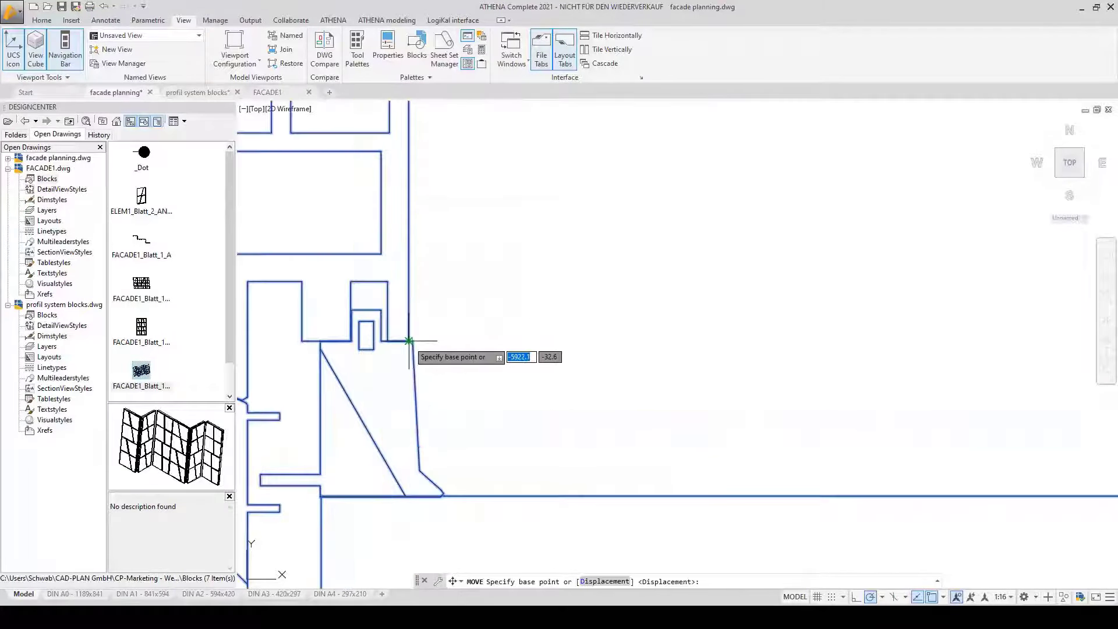
{"action": "scroll", "coordinate": [410, 336], "scroll_direction": "down", "scroll_amount": 5}
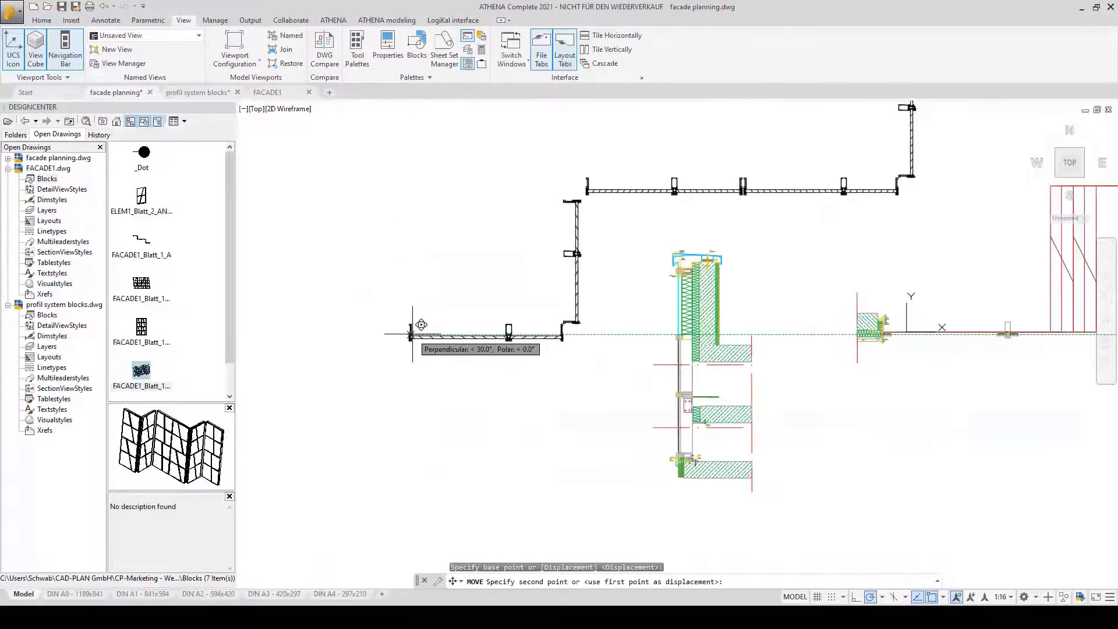
{"action": "scroll", "coordinate": [550, 379], "scroll_direction": "up", "scroll_amount": 5}
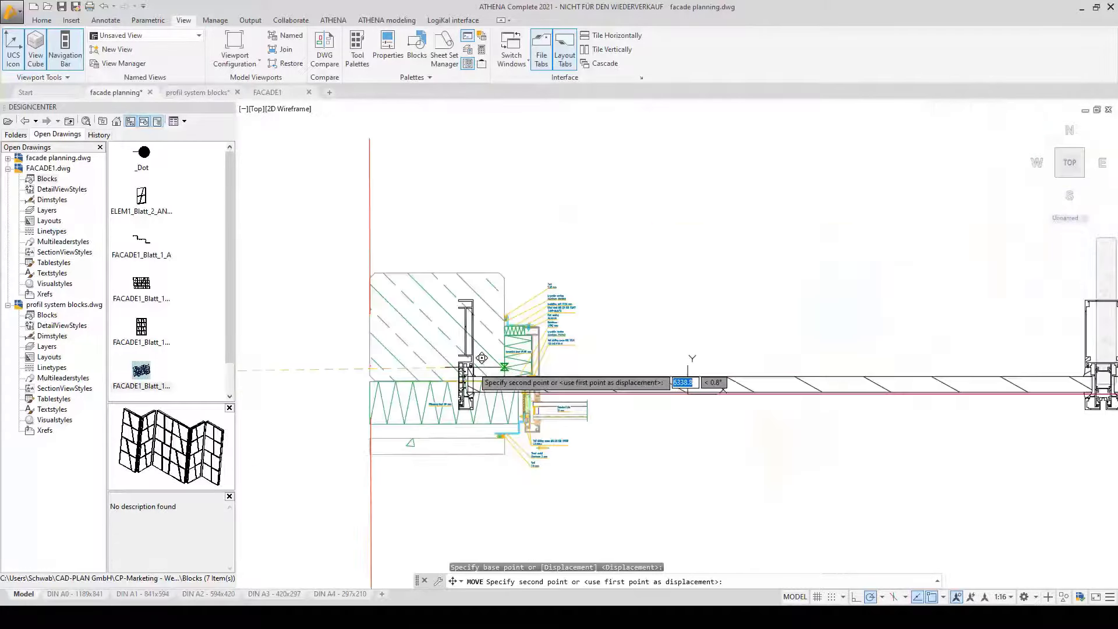
{"action": "scroll", "coordinate": [512, 425], "scroll_direction": "up", "scroll_amount": 8}
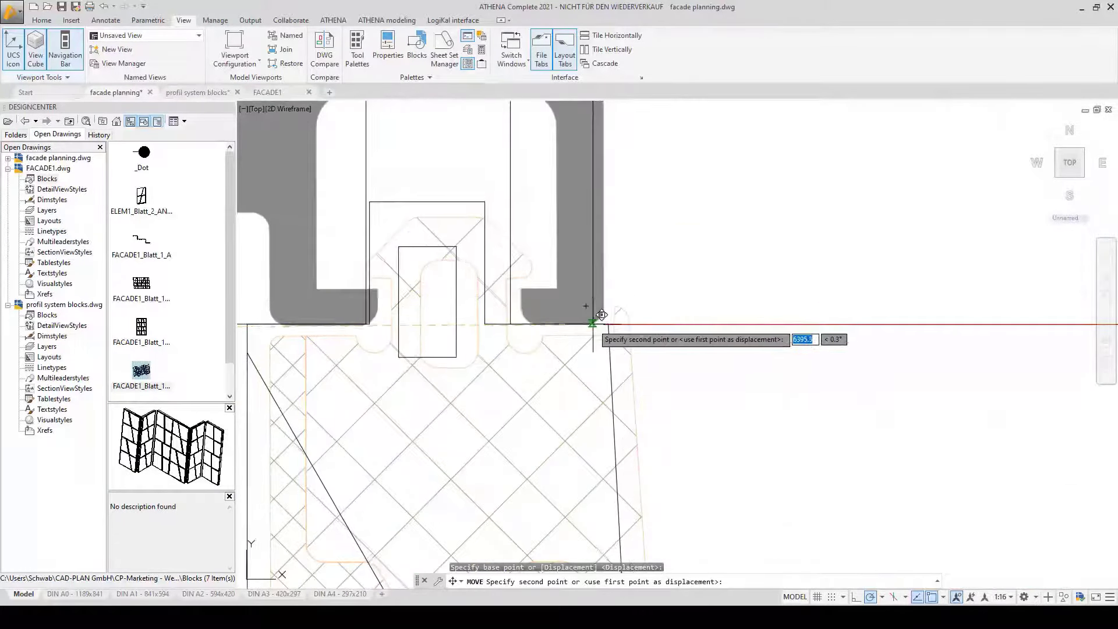
{"action": "left_click", "coordinate": [679, 317]}
Pan and zoom to review the glazing section and the wall section detail.
{"action": "scroll", "coordinate": [513, 317], "scroll_direction": "down", "scroll_amount": 5}
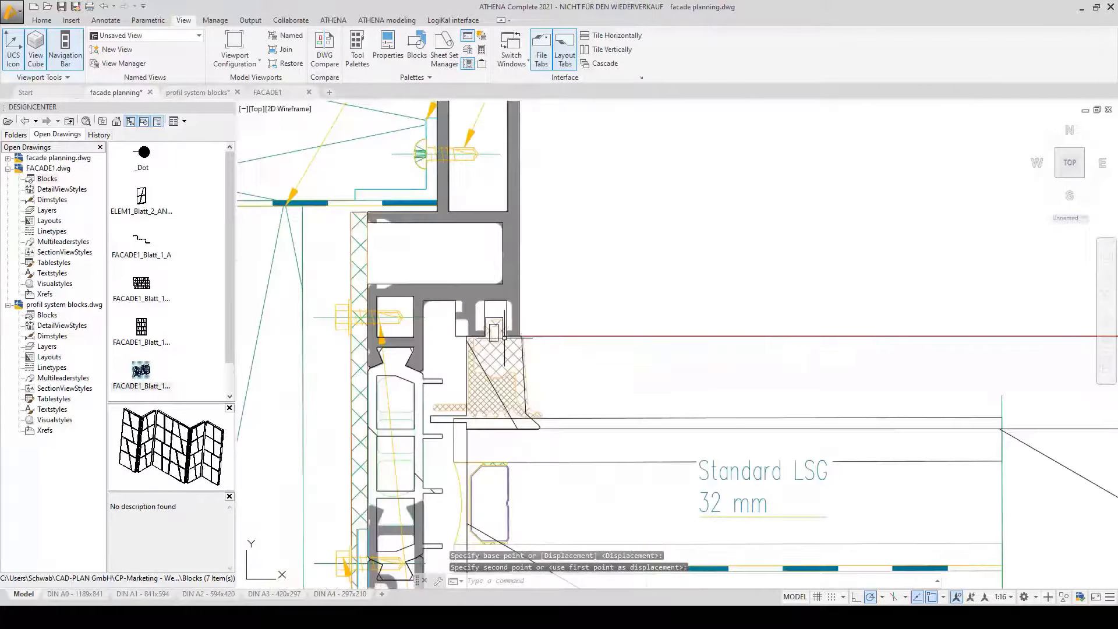
{"action": "scroll", "coordinate": [855, 427], "scroll_direction": "down", "scroll_amount": 2}
{"action": "middle_click_drag", "start_coordinate": [854, 426], "coordinate": [481, 400]}
{"action": "scroll", "coordinate": [436, 397], "scroll_direction": "down", "scroll_amount": 3}
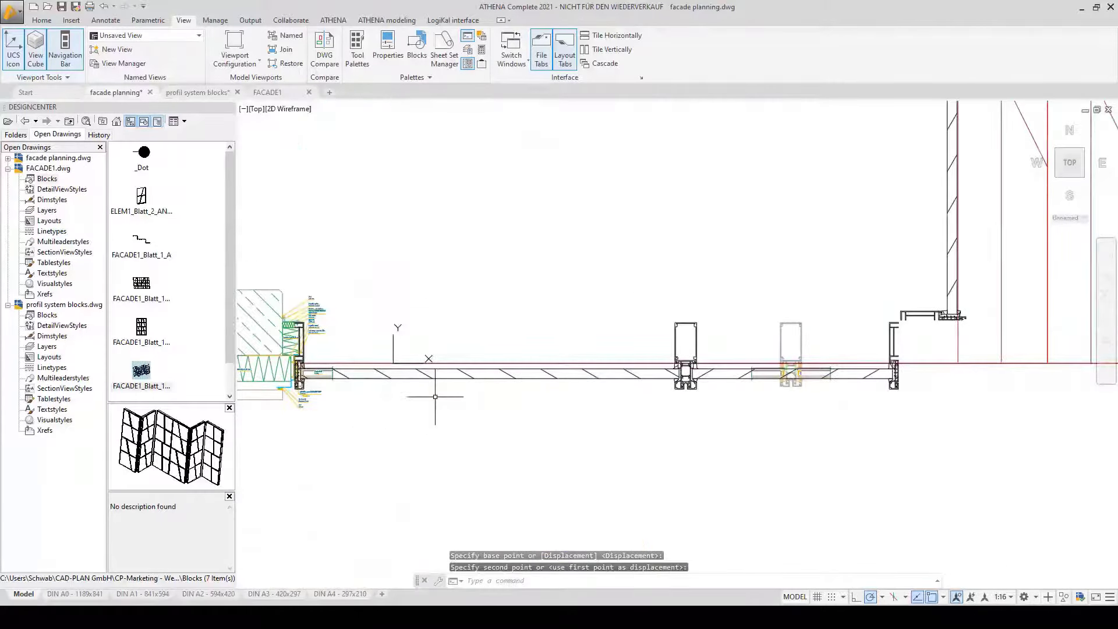
{"action": "scroll", "coordinate": [435, 396], "scroll_direction": "down", "scroll_amount": 1}
{"action": "scroll", "coordinate": [885, 451], "scroll_direction": "down", "scroll_amount": 1}
{"action": "middle_click_drag", "start_coordinate": [885, 451], "coordinate": [716, 424]}
{"action": "scroll", "coordinate": [664, 427], "scroll_direction": "down", "scroll_amount": 3}
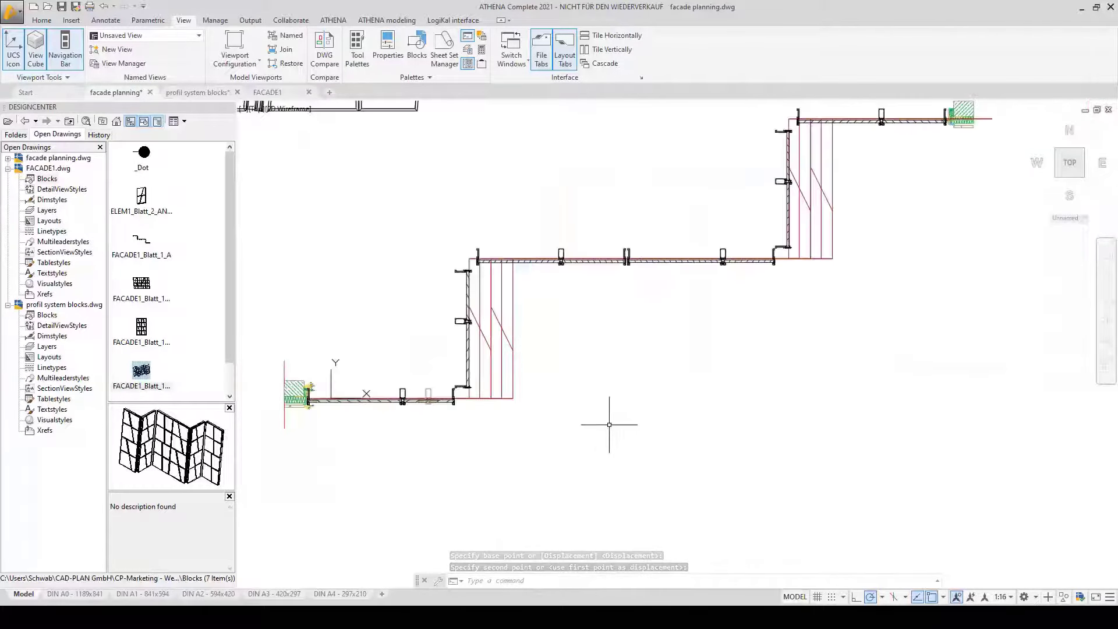
{"action": "middle_click_drag", "start_coordinate": [614, 425], "coordinate": [721, 436]}
{"action": "mouse_move", "coordinate": [611, 419]}
{"action": "middle_mouse_down"}
{"action": "mouse_move", "coordinate": [689, 415]}
{"action": "mouse_move", "coordinate": [703, 400]}
{"action": "mouse_move", "coordinate": [709, 422]}
{"action": "mouse_move", "coordinate": [715, 305]}
{"action": "mouse_move", "coordinate": [732, 297]}
{"action": "mouse_move", "coordinate": [594, 378]}
{"action": "middle_mouse_up"}
Cancel an accidental selection window and orbit back toward the facade.
{"action": "left_click", "coordinate": [709, 425]}
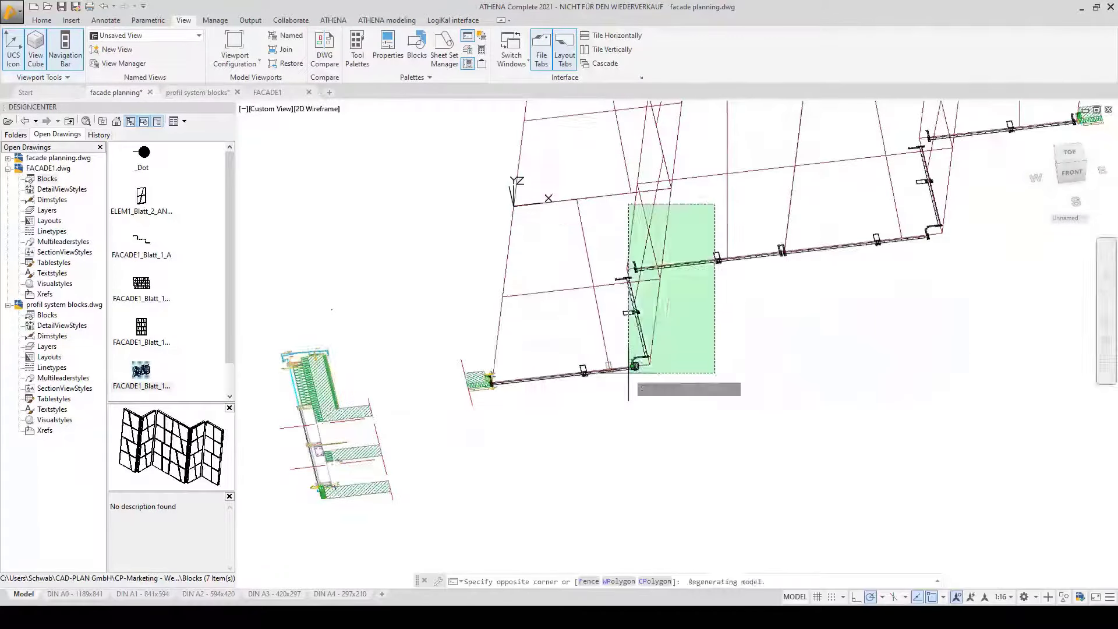
{"action": "scroll", "coordinate": [594, 379], "scroll_direction": "up", "scroll_amount": 3}
{"action": "left_click", "coordinate": [591, 376]}
{"action": "scroll", "coordinate": [667, 318], "scroll_direction": "up", "scroll_amount": 3}
{"action": "key", "text": "Escape"}
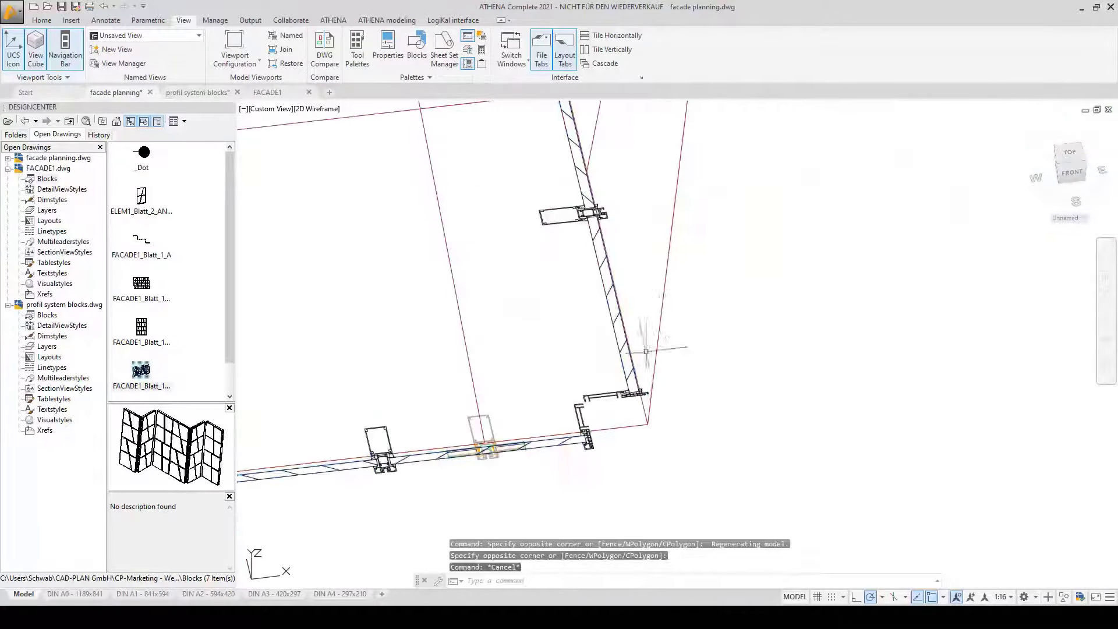
{"action": "scroll", "coordinate": [519, 382], "scroll_direction": "down", "scroll_amount": 3}
{"action": "scroll", "coordinate": [625, 360], "scroll_direction": "down", "scroll_amount": 2}
{"action": "mouse_move", "coordinate": [625, 359]}
{"action": "middle_mouse_down", "text": "shift"}
{"action": "mouse_move", "coordinate": [669, 386]}
{"action": "mouse_move", "coordinate": [504, 403]}
{"action": "mouse_move", "coordinate": [854, 336]}
{"action": "middle_mouse_up", "text": "shift"}
Return to the TOP view, zoom-window around all inserted blocks, and show the ATHENA tools.
{"action": "left_click", "coordinate": [1075, 158]}
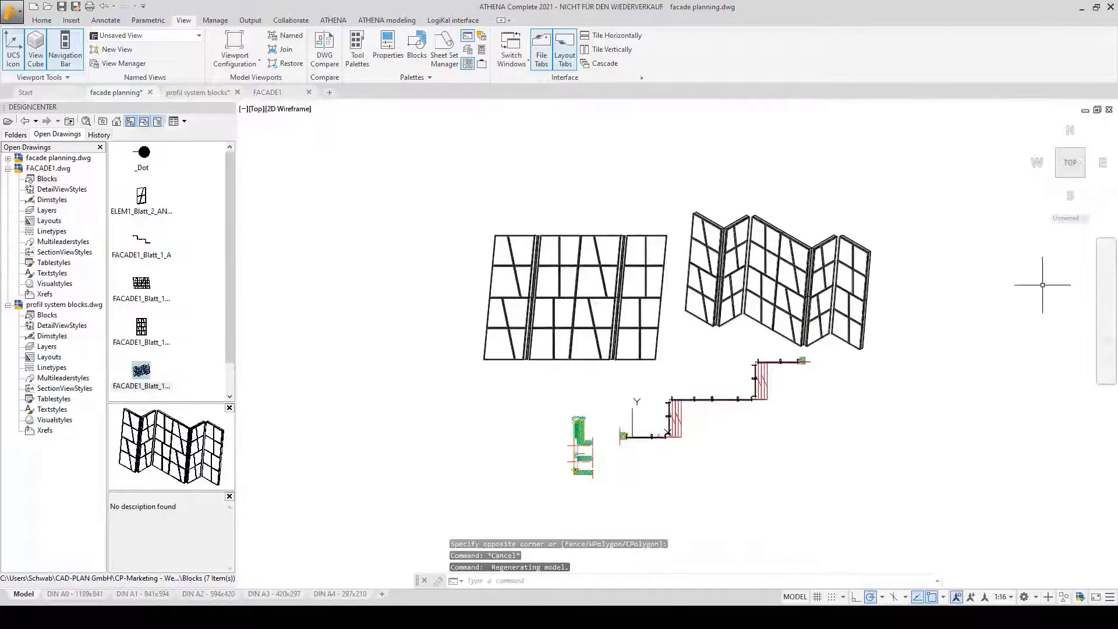
{"action": "left_click", "coordinate": [1104, 309]}
{"action": "left_click", "coordinate": [1065, 330]}
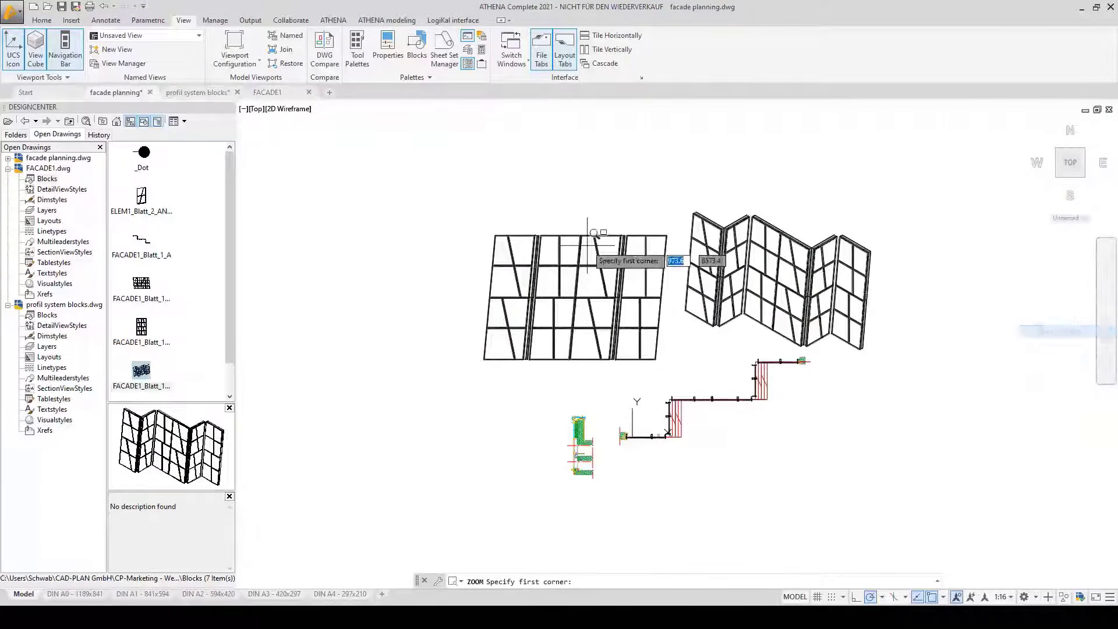
{"action": "left_click", "coordinate": [463, 192]}
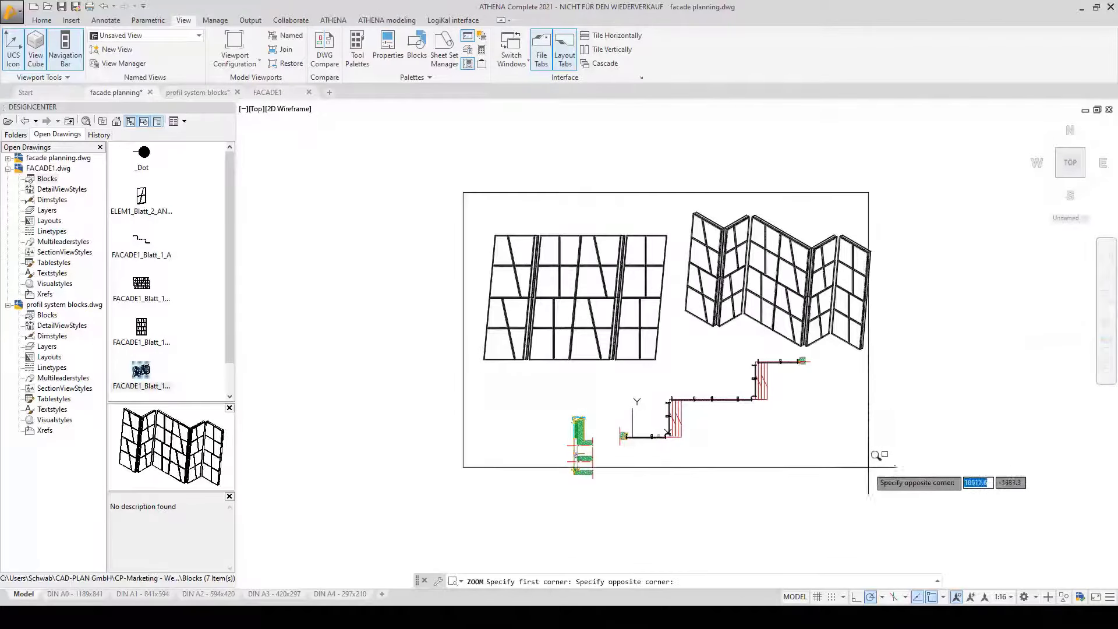
{"action": "left_click", "coordinate": [883, 480]}
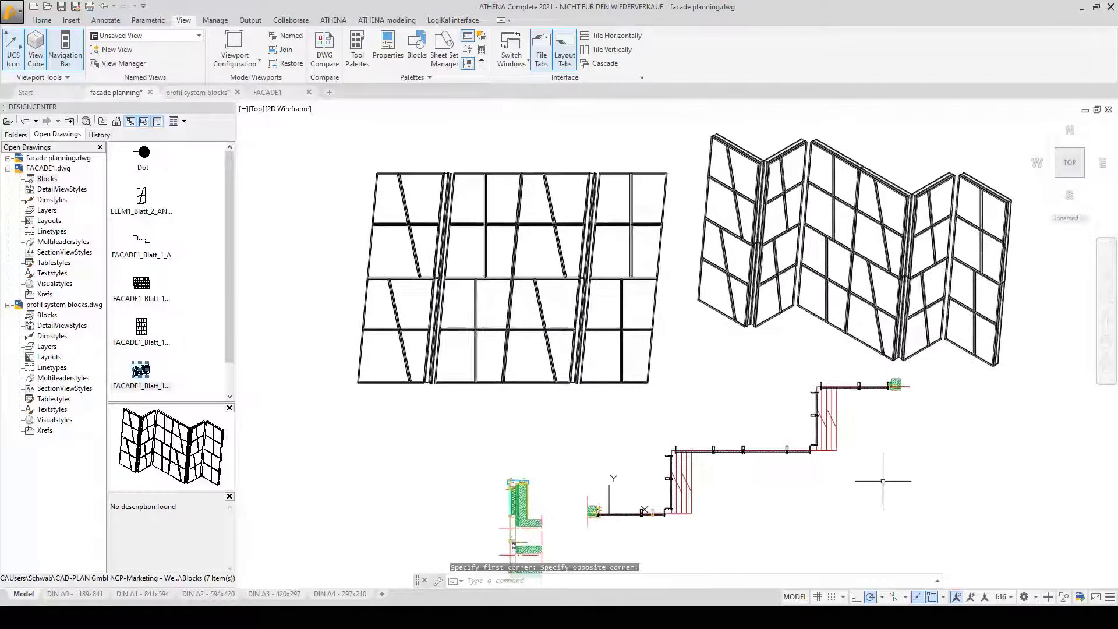
{"action": "middle_click_drag", "start_coordinate": [883, 481], "coordinate": [873, 471]}
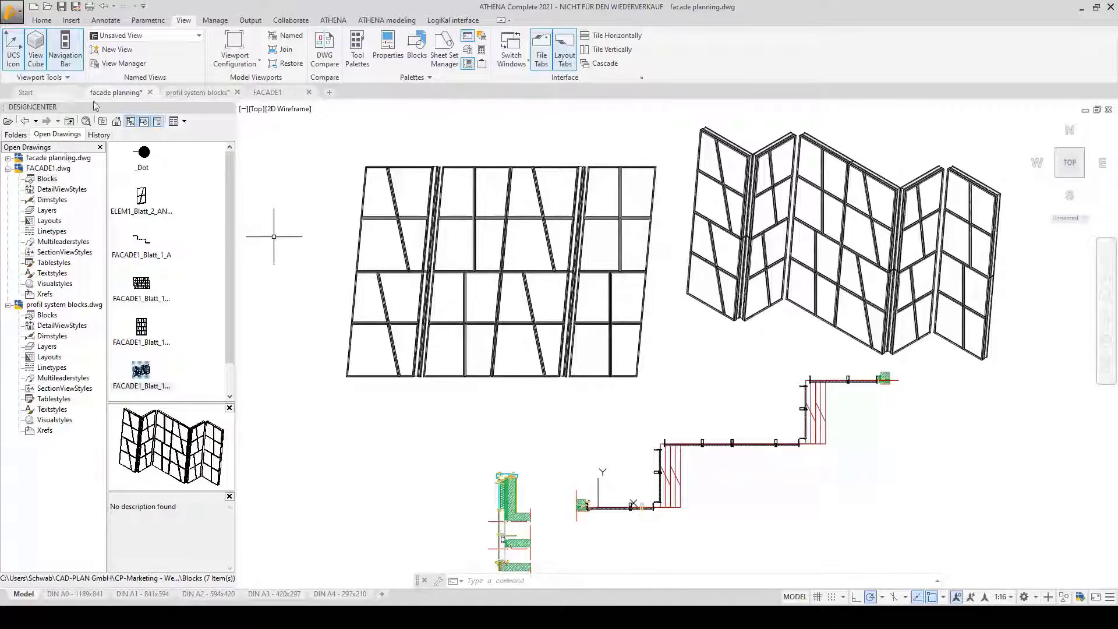
{"action": "left_click", "coordinate": [331, 21]}
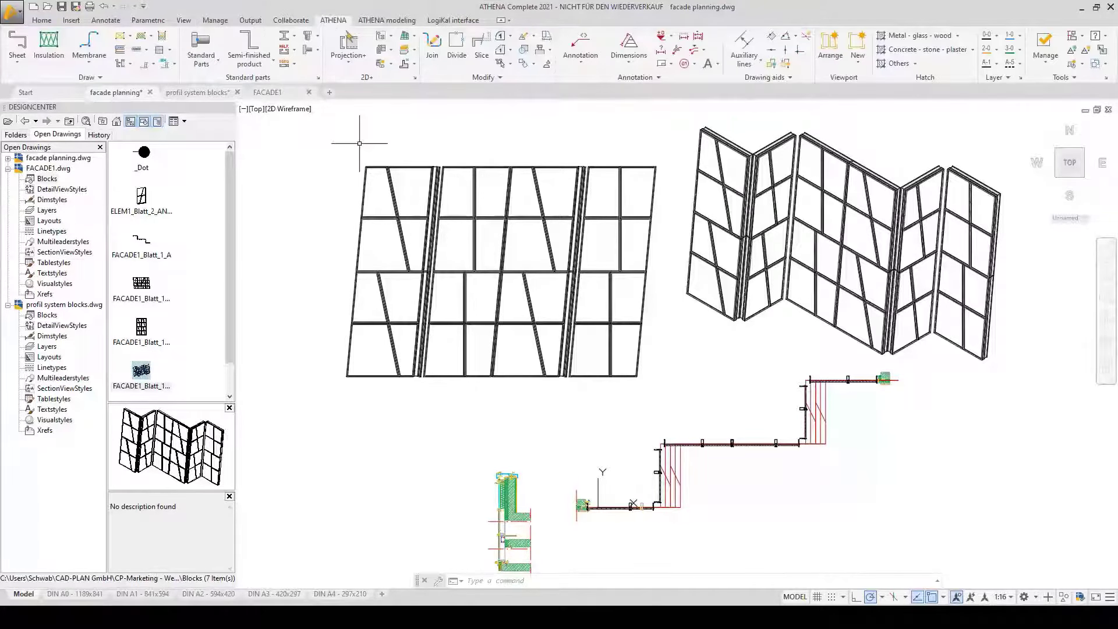